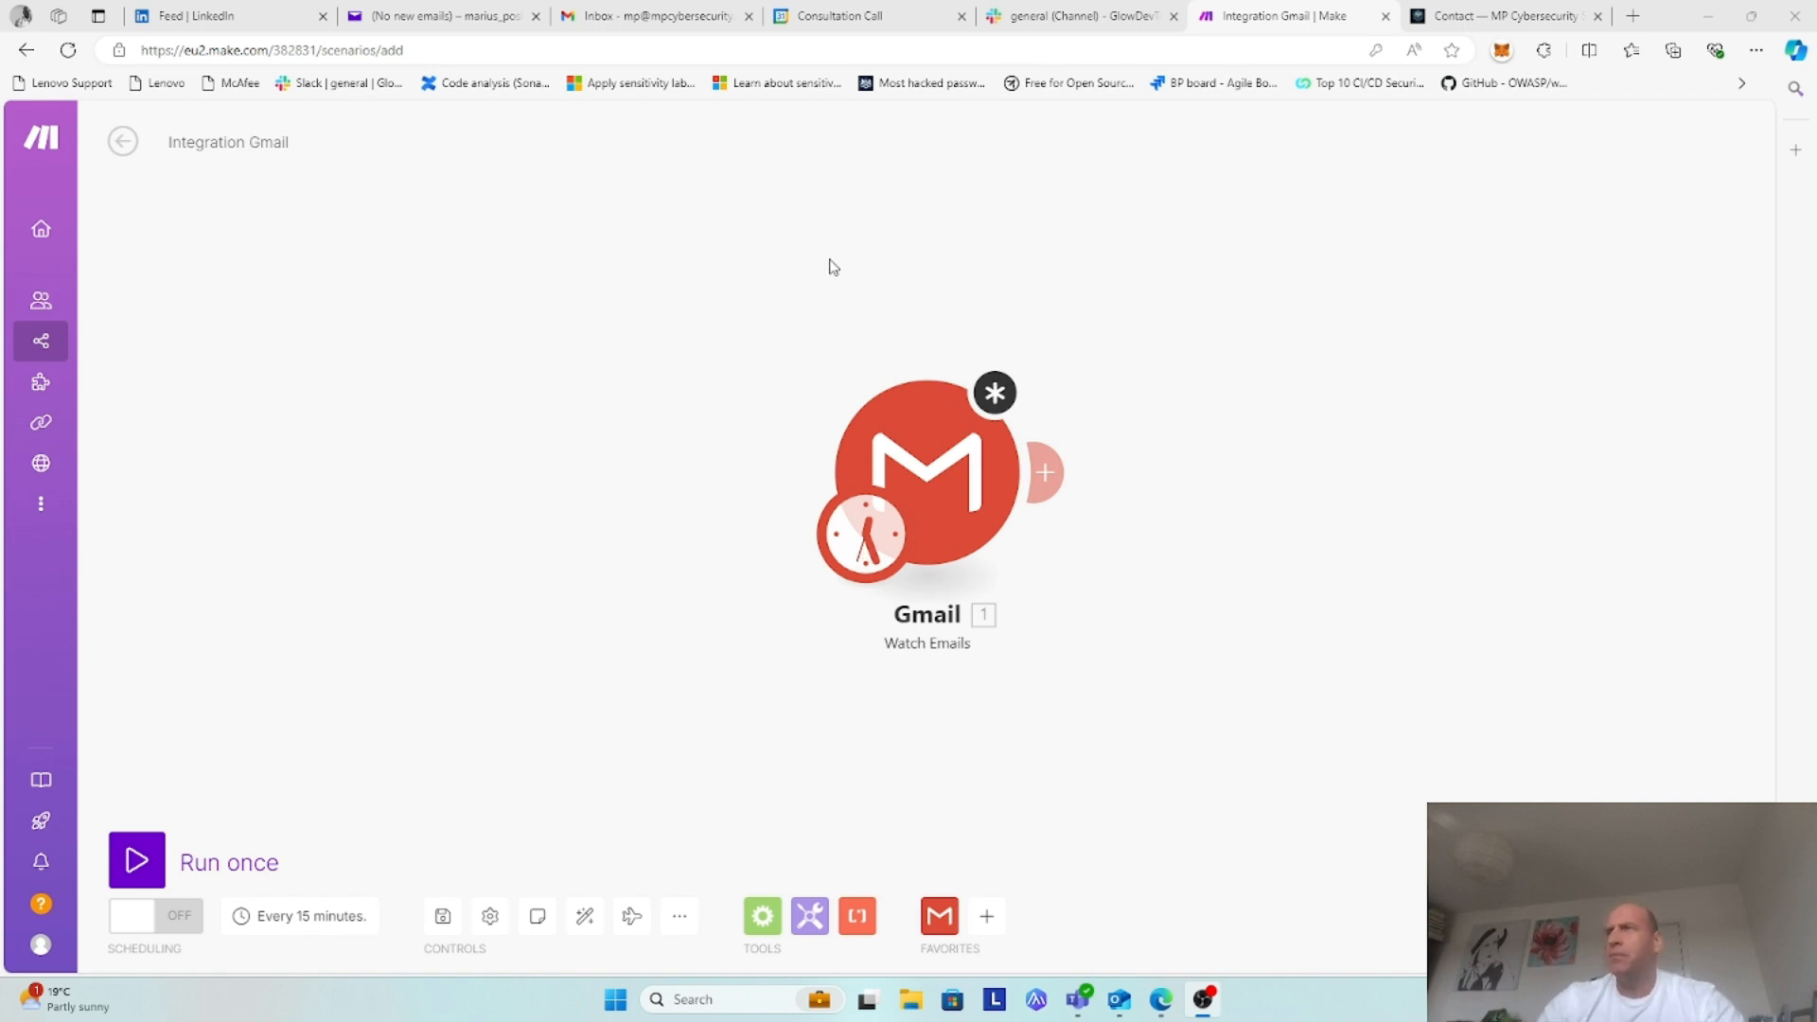
Step: Switch to Gmail and review the latest Squarespace form submission email in the inbox
click(653, 16)
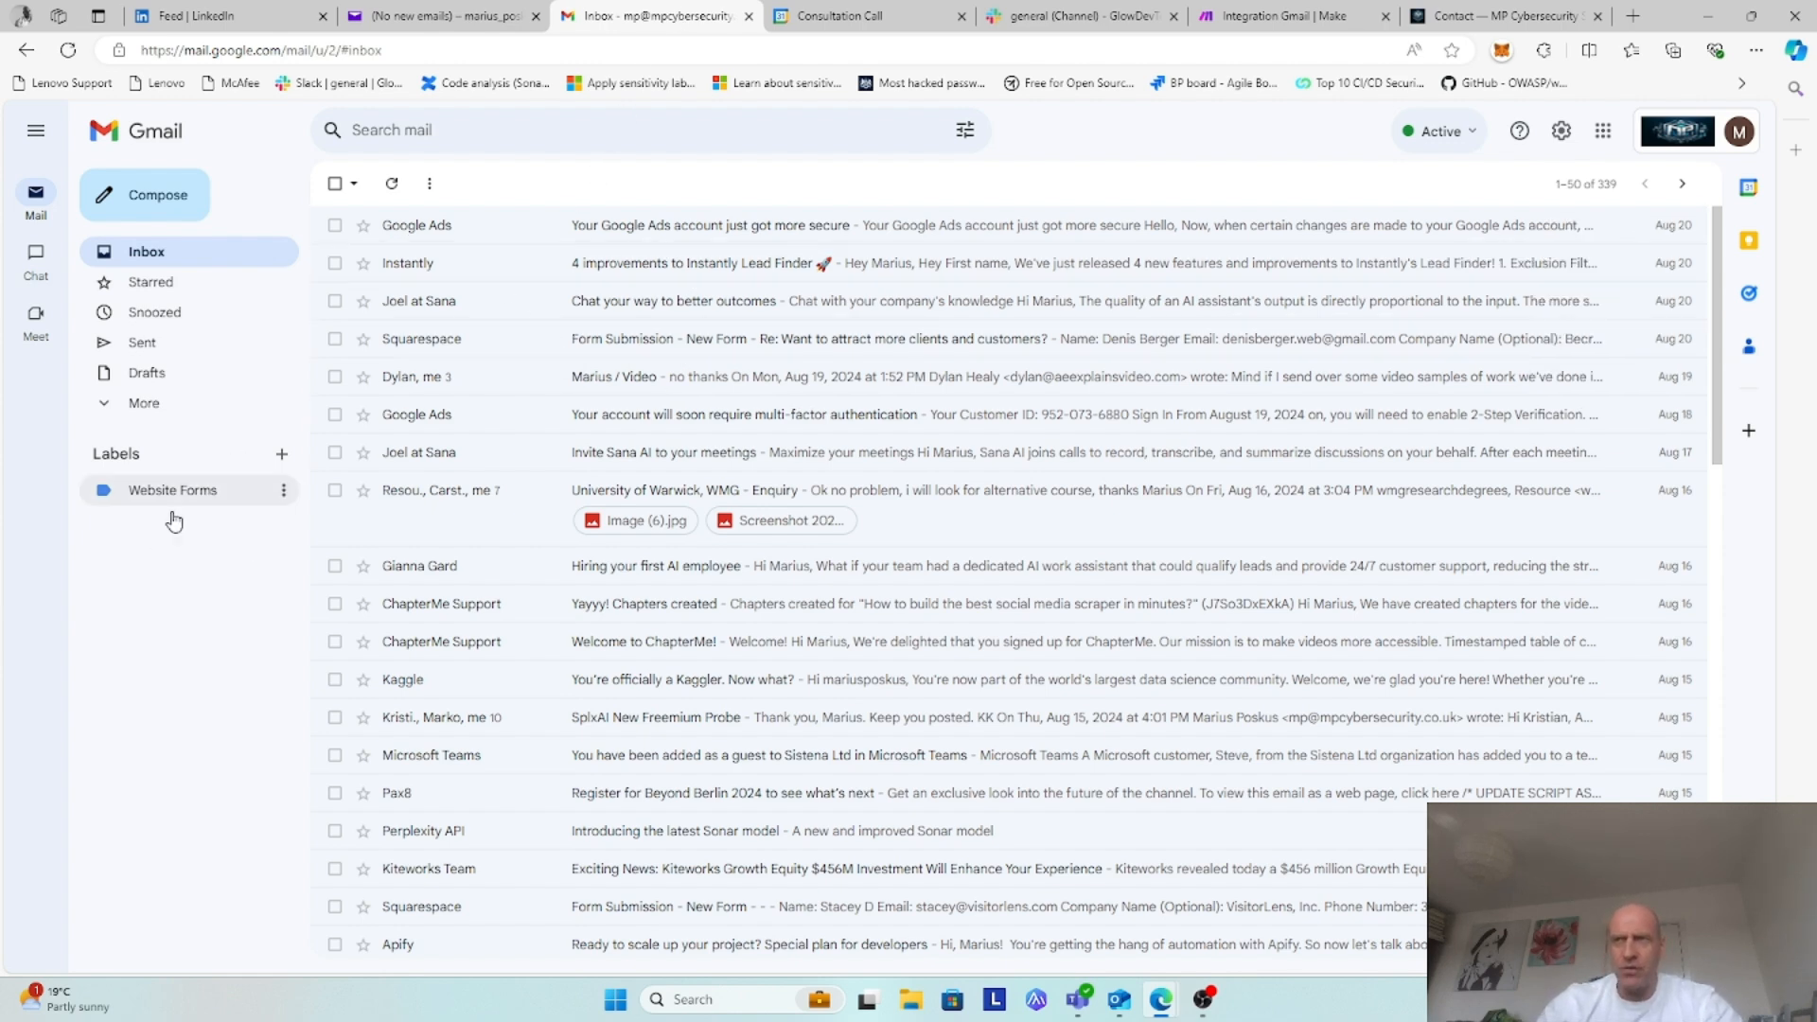
click(281, 454)
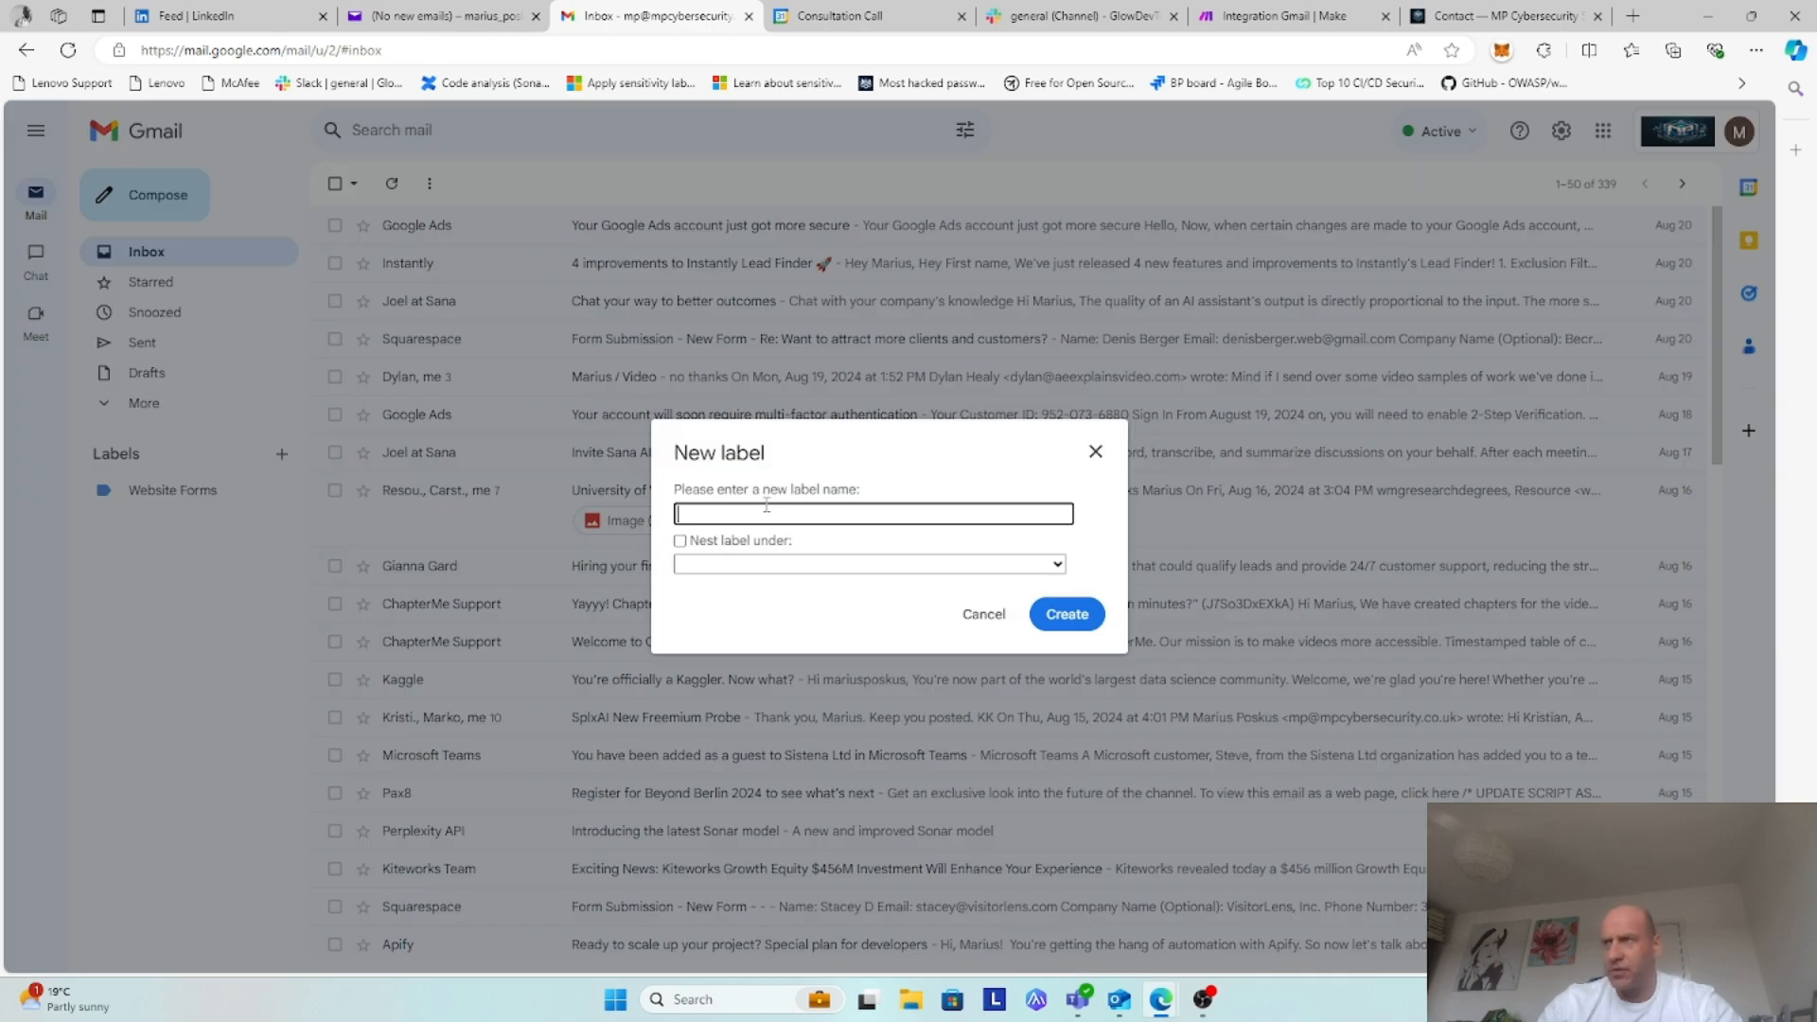
click(984, 615)
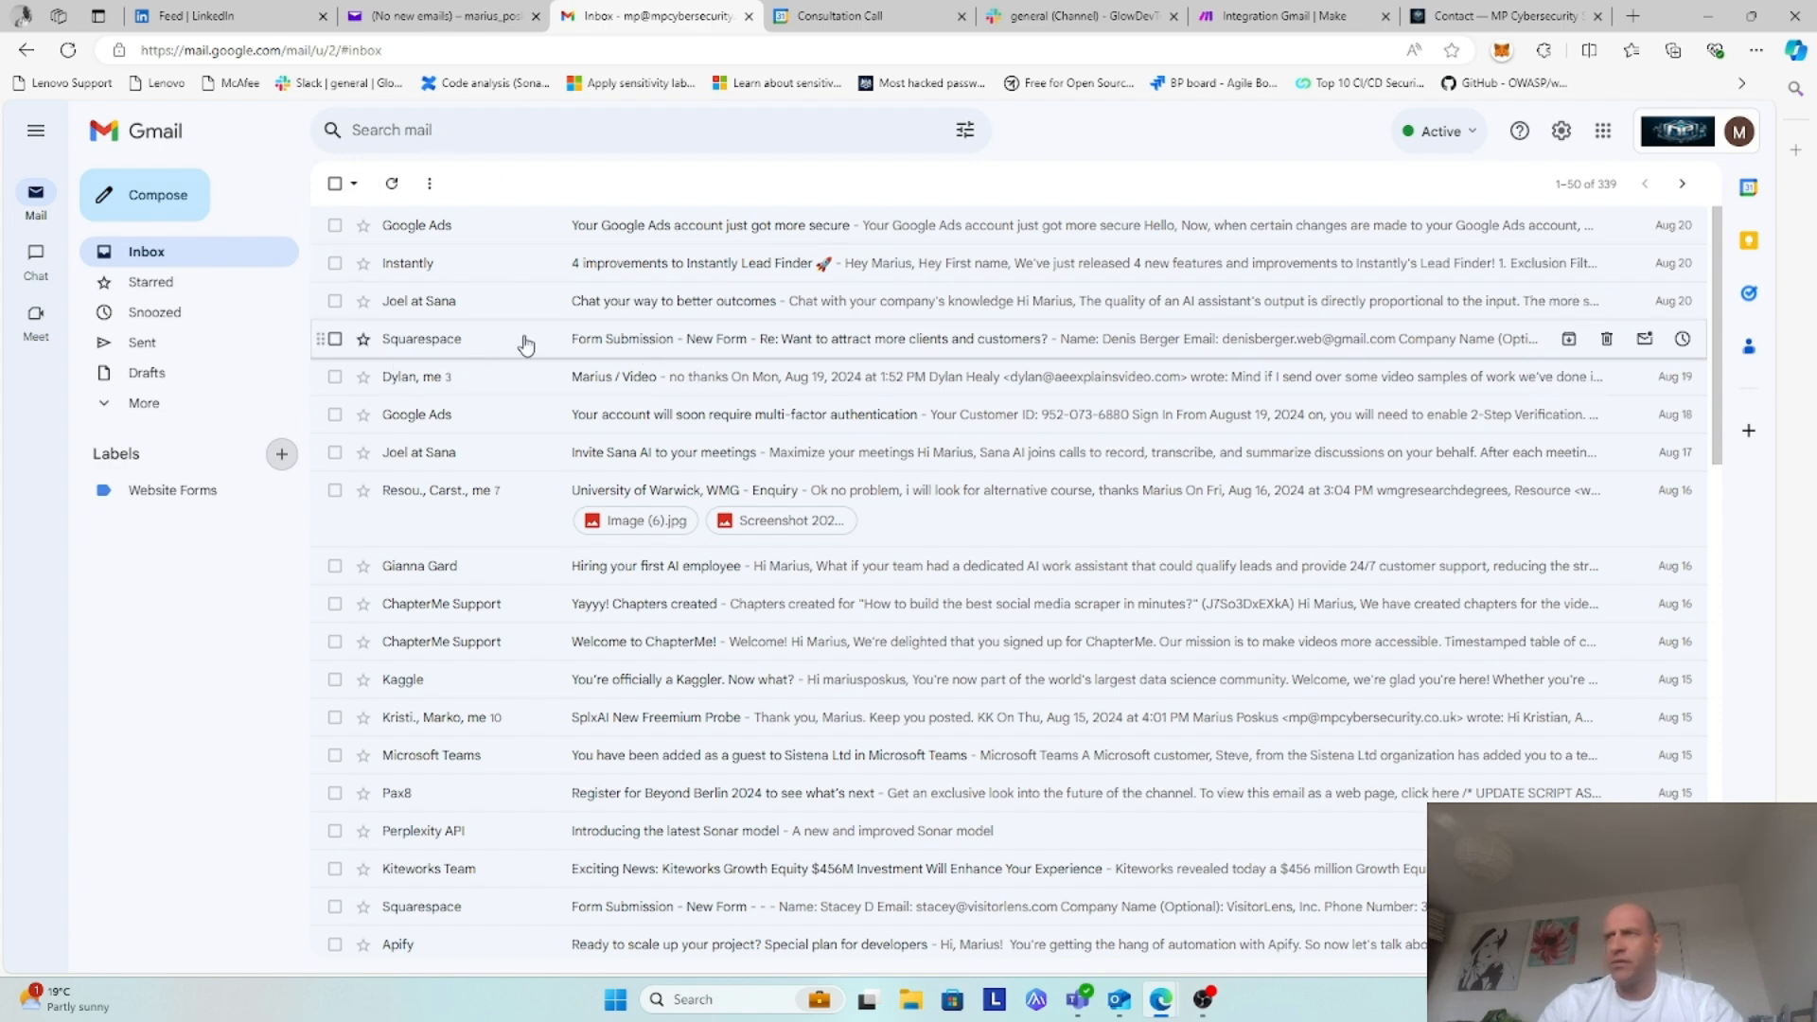
click(666, 343)
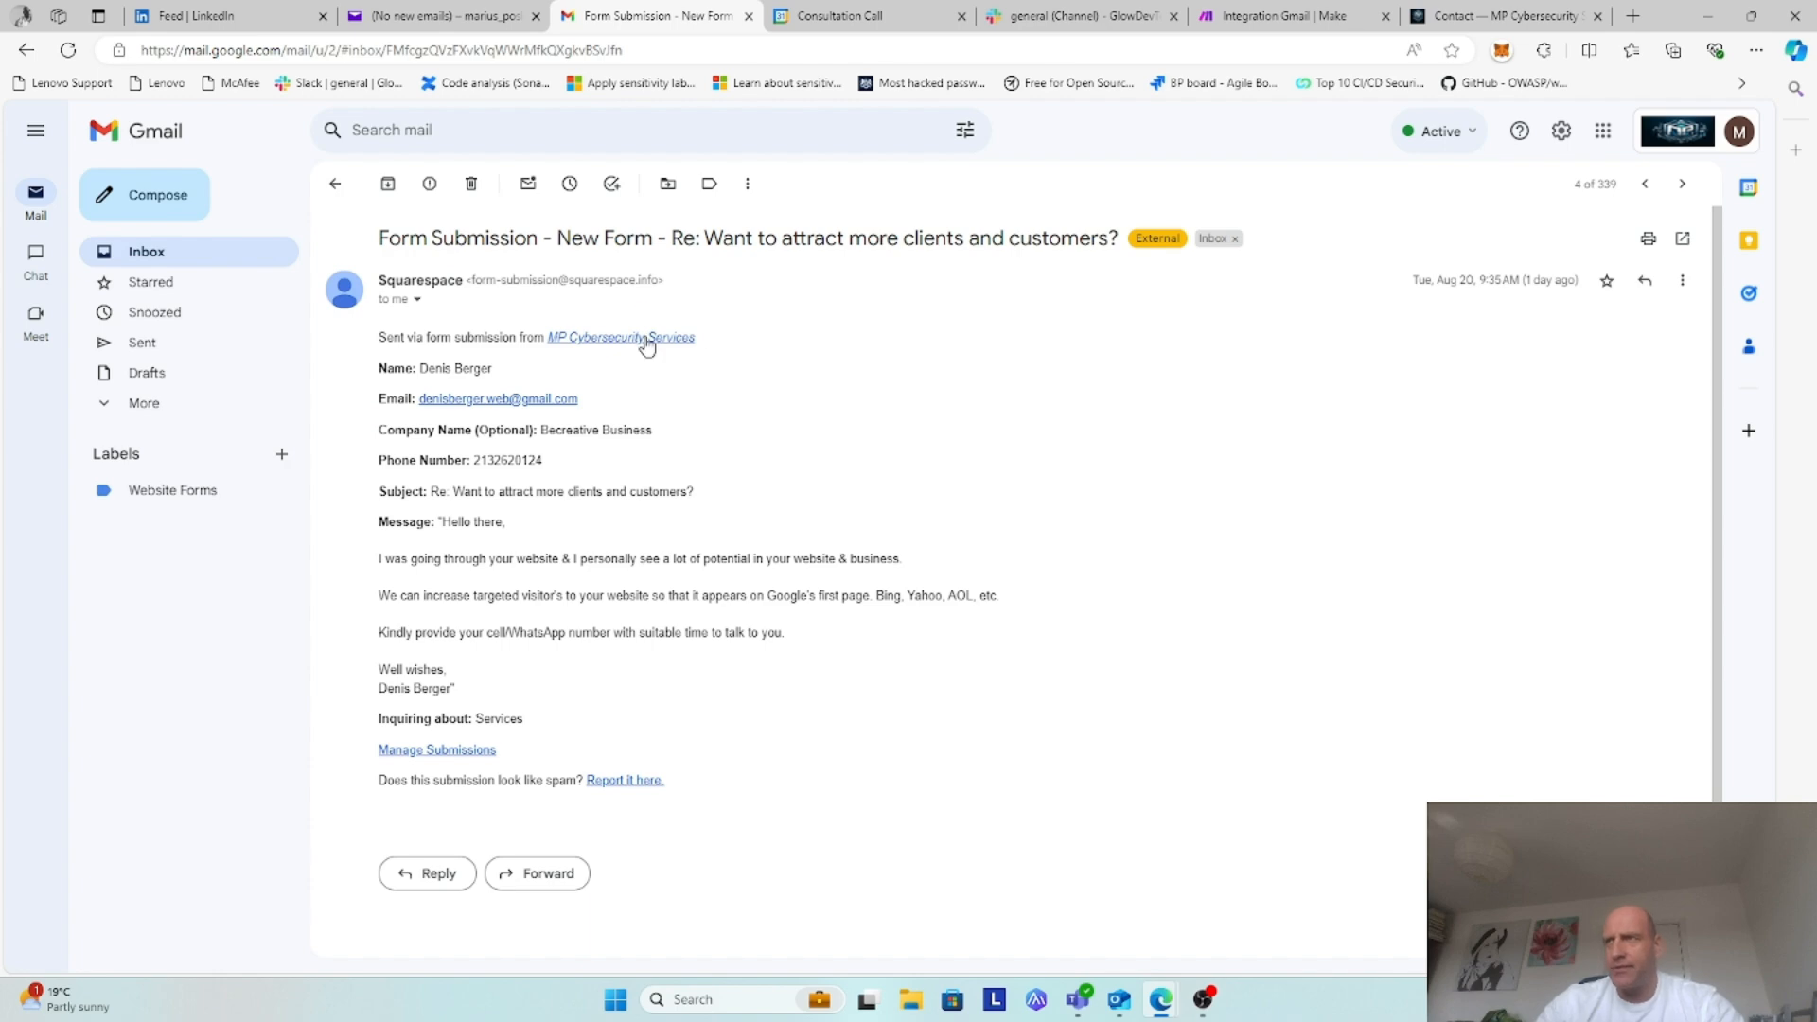
click(334, 184)
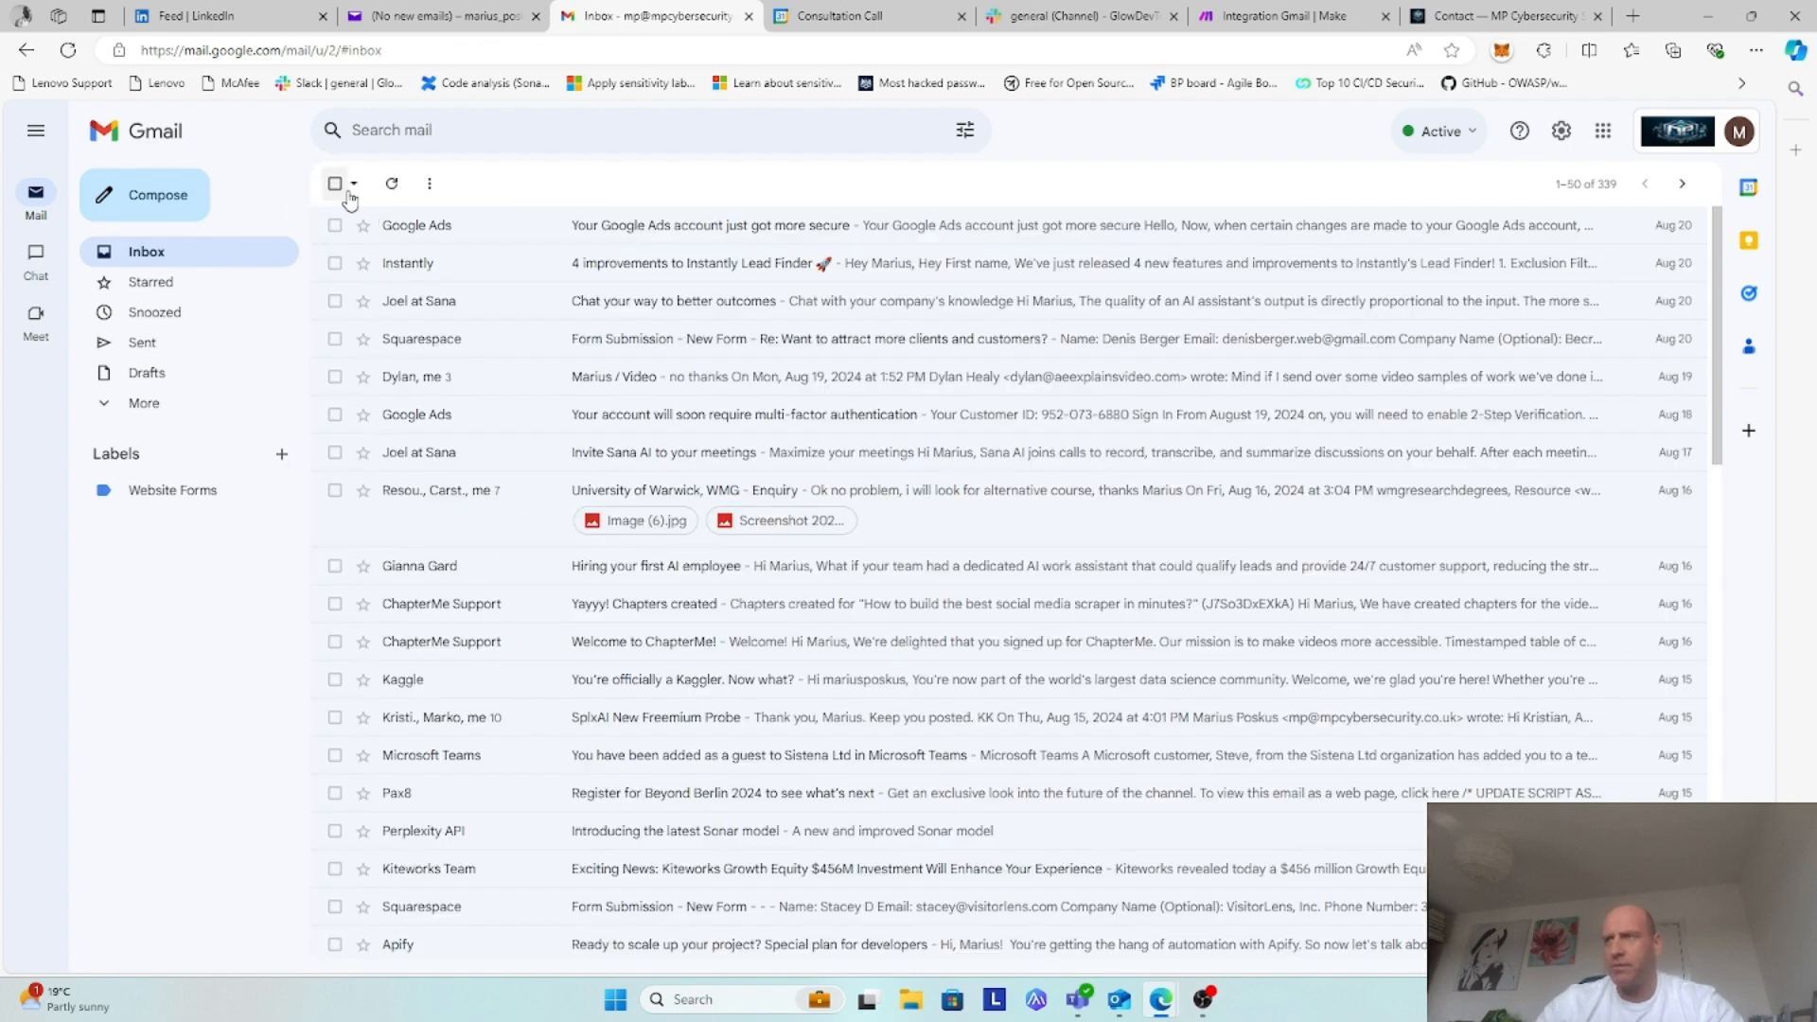
Step: Start a filter for messages like the latest Squarespace form submission, matching on its sender
click(335, 339)
click(752, 185)
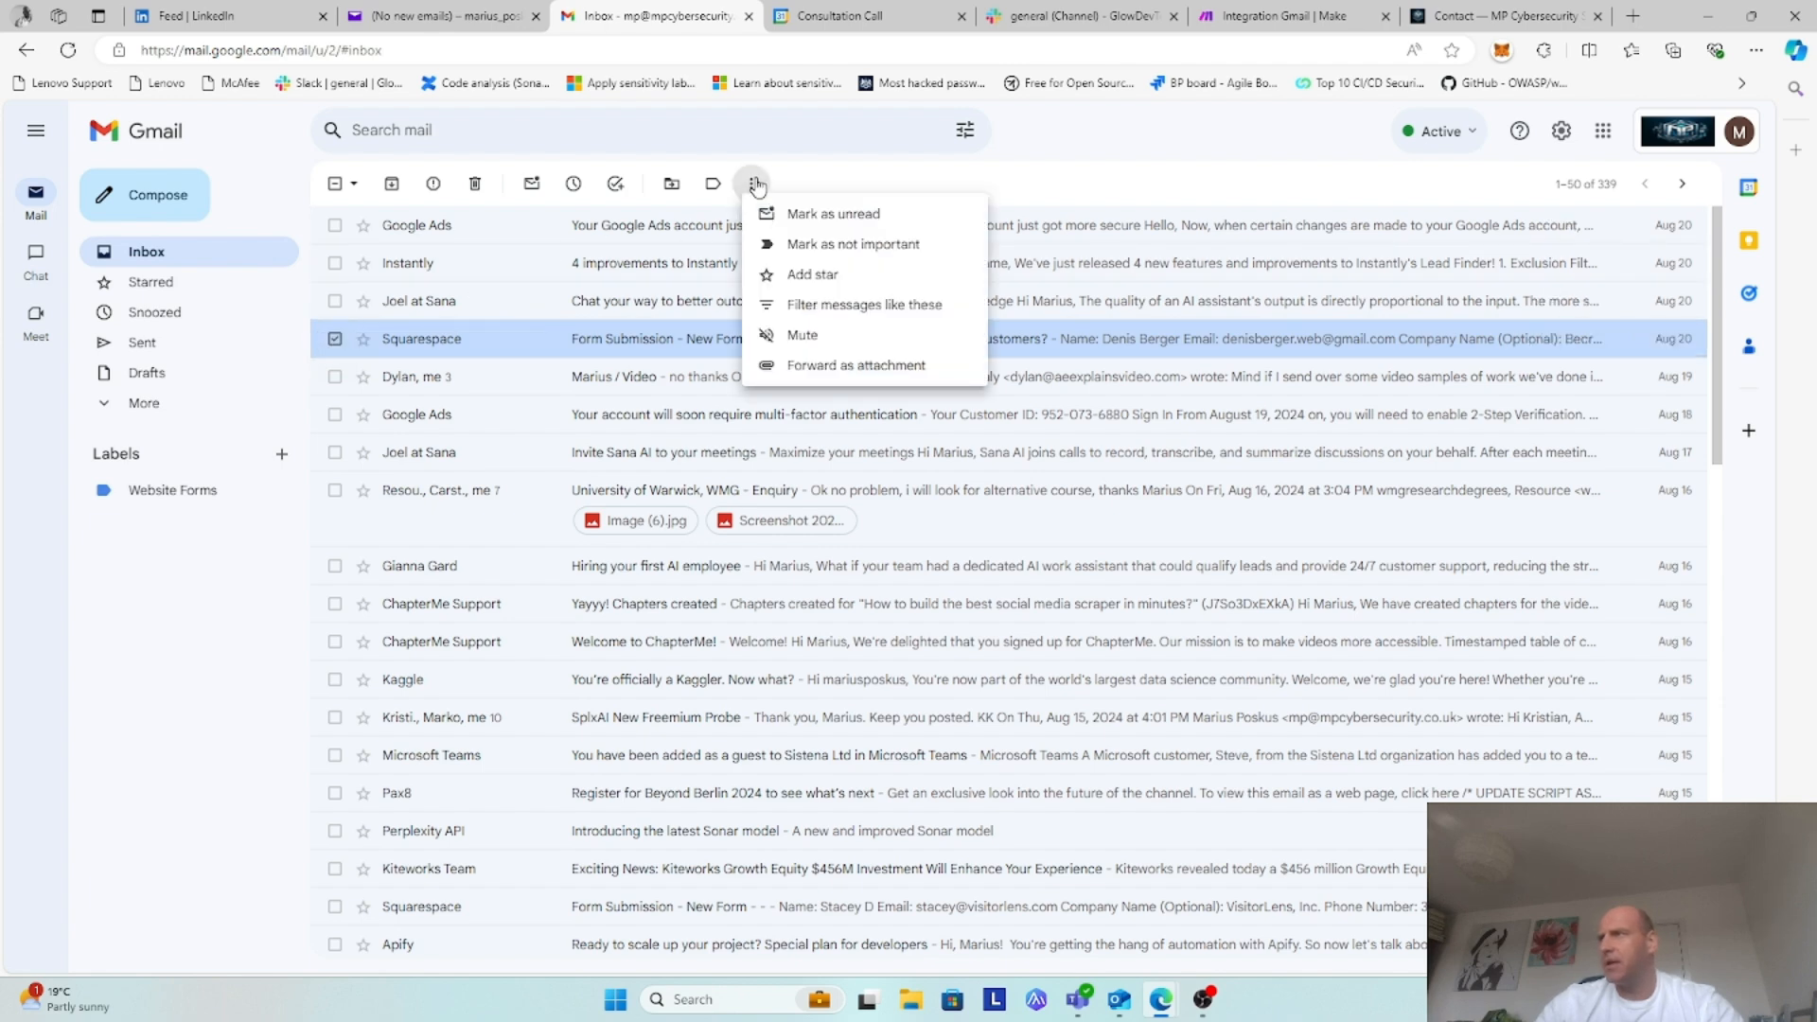
click(862, 306)
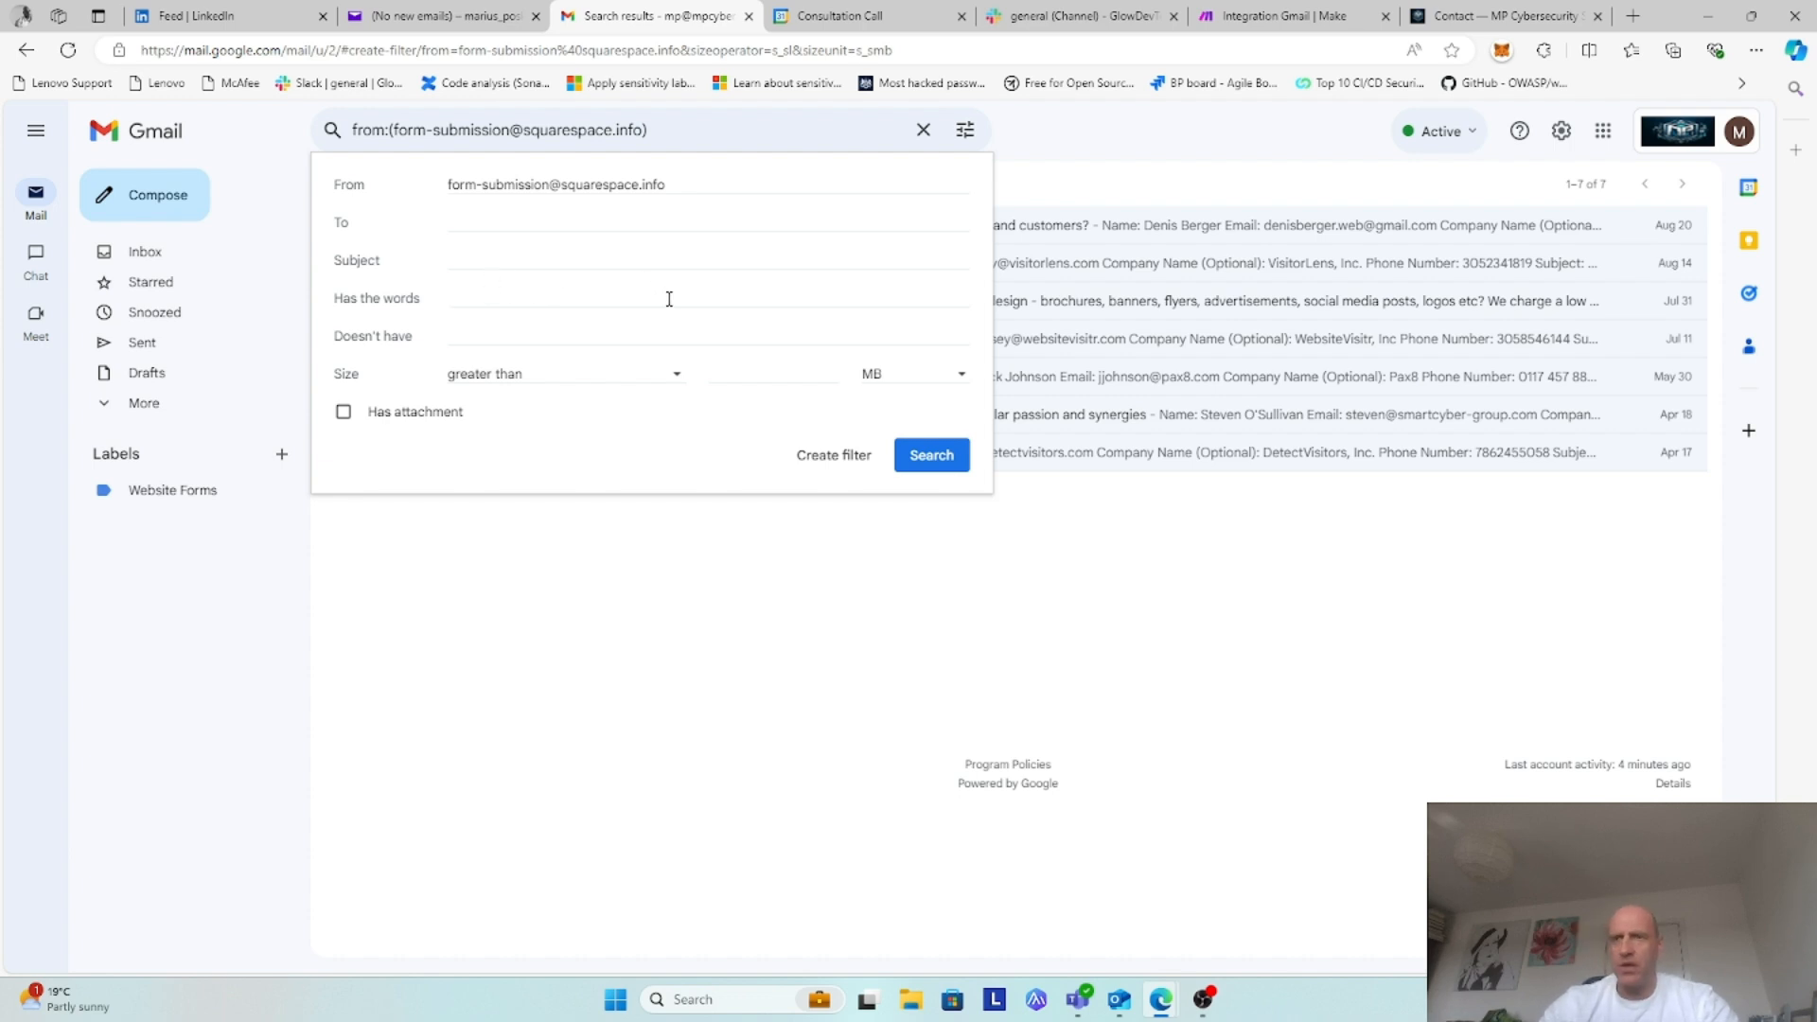
click(822, 460)
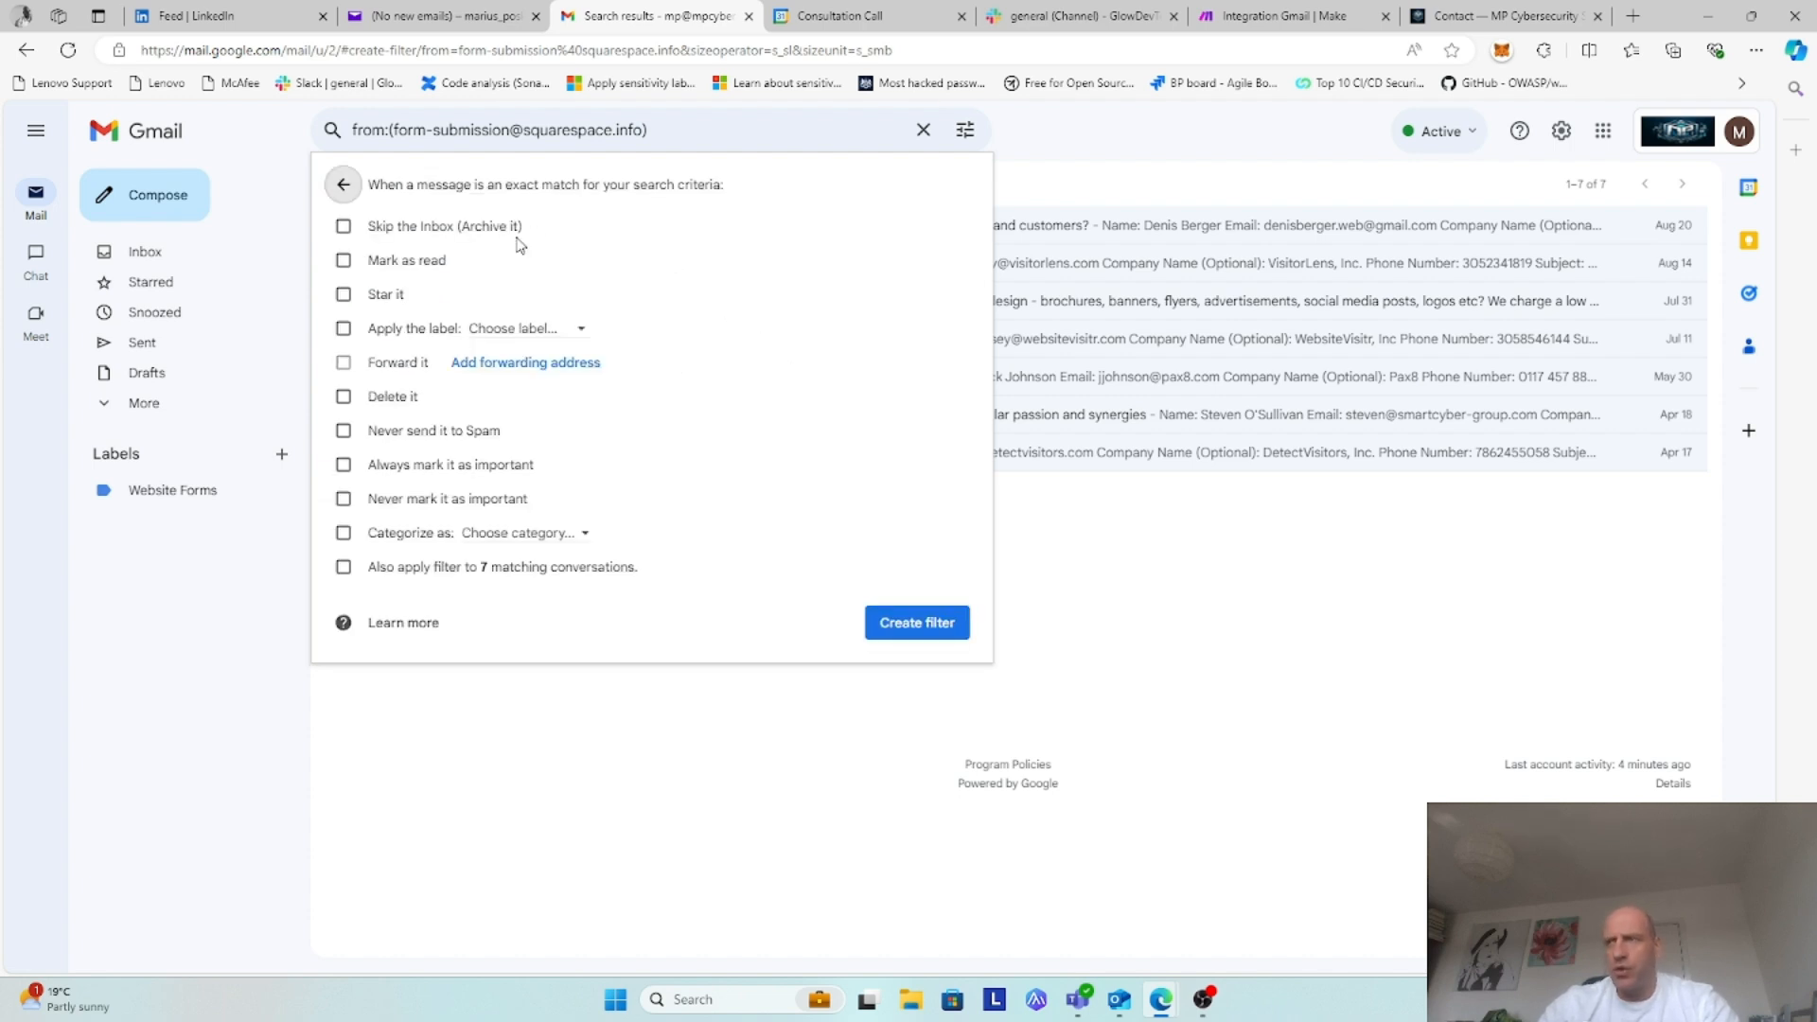
Step: Create the filter with Skip the Inbox, the Website Forms label and existing matching conversations included, and view that label's messages
click(344, 228)
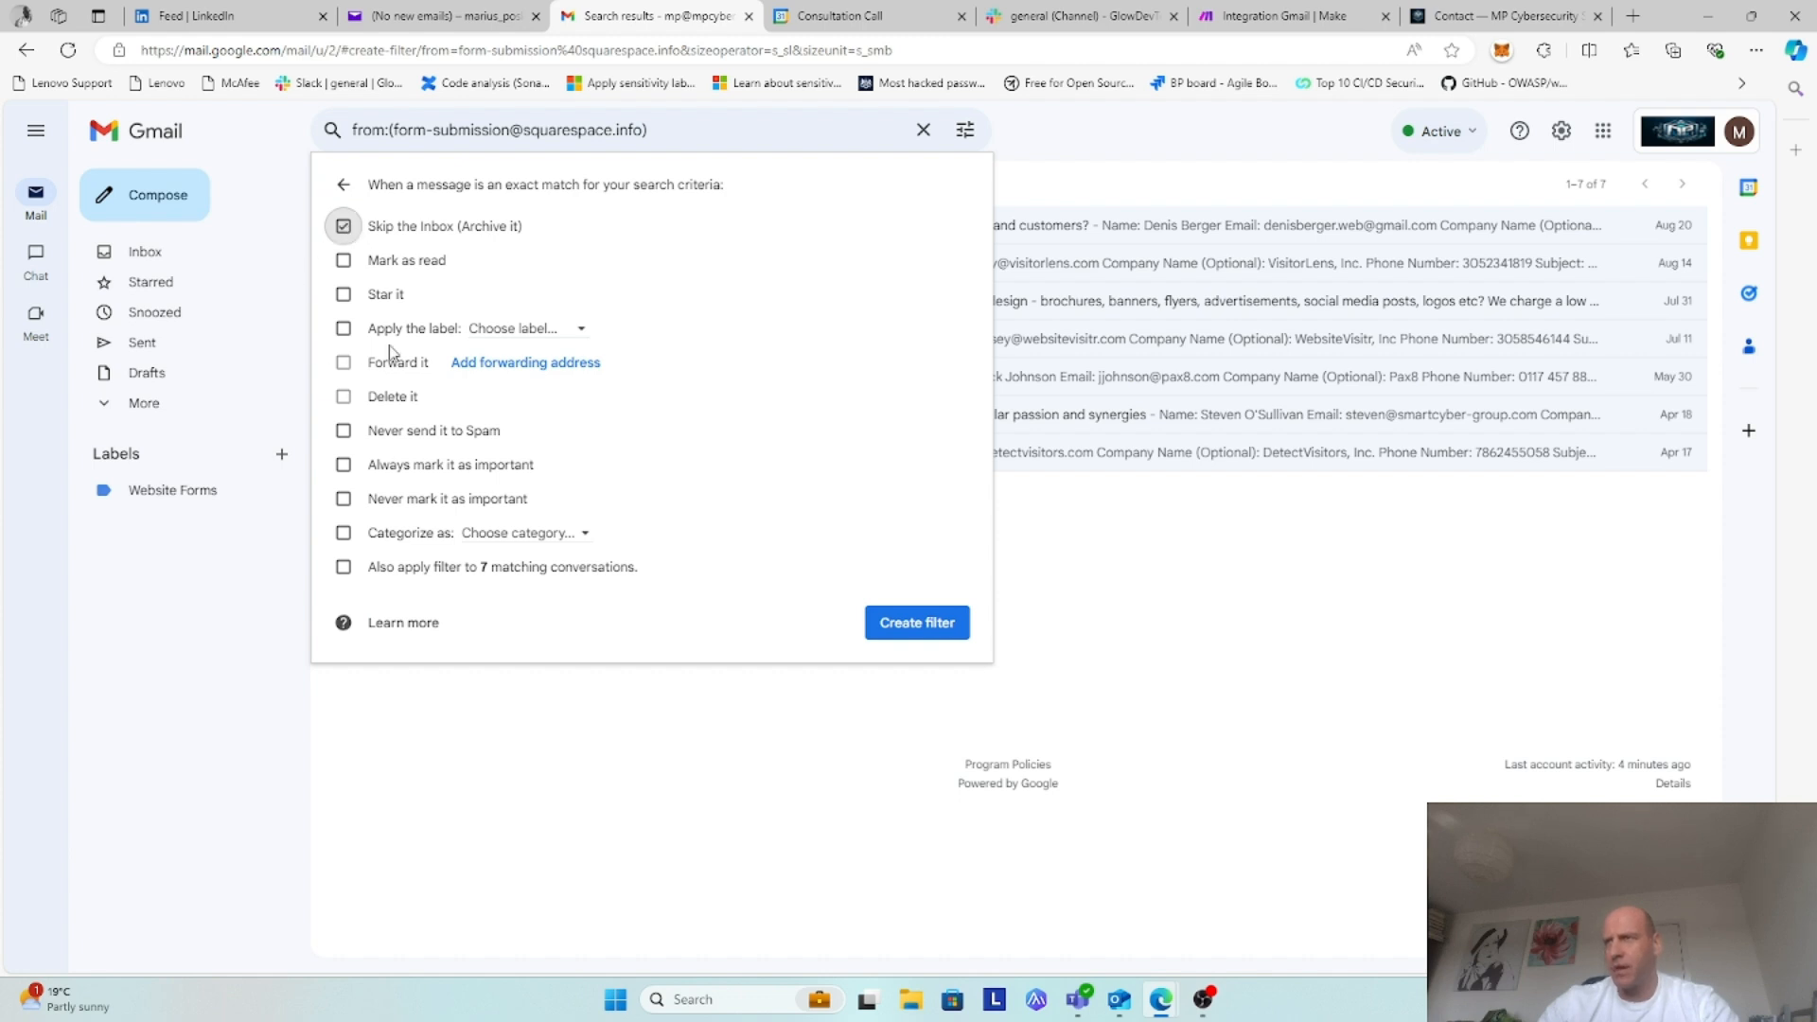
click(548, 333)
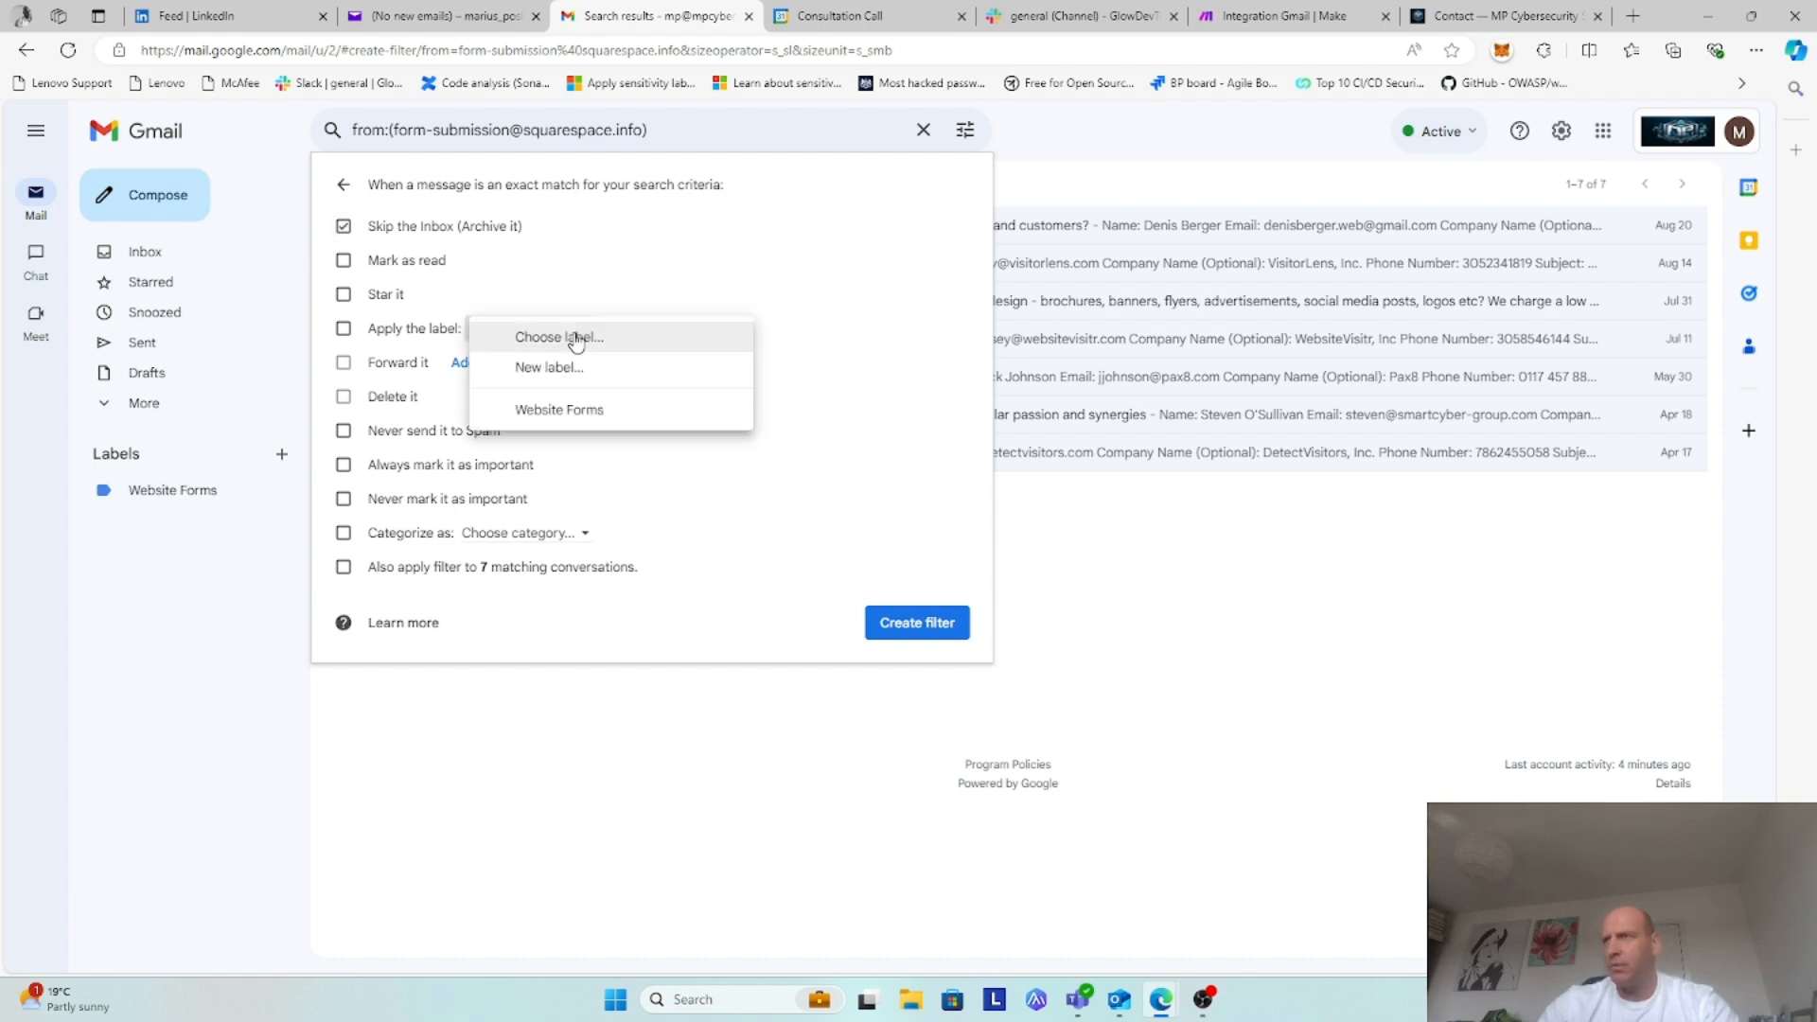
click(553, 412)
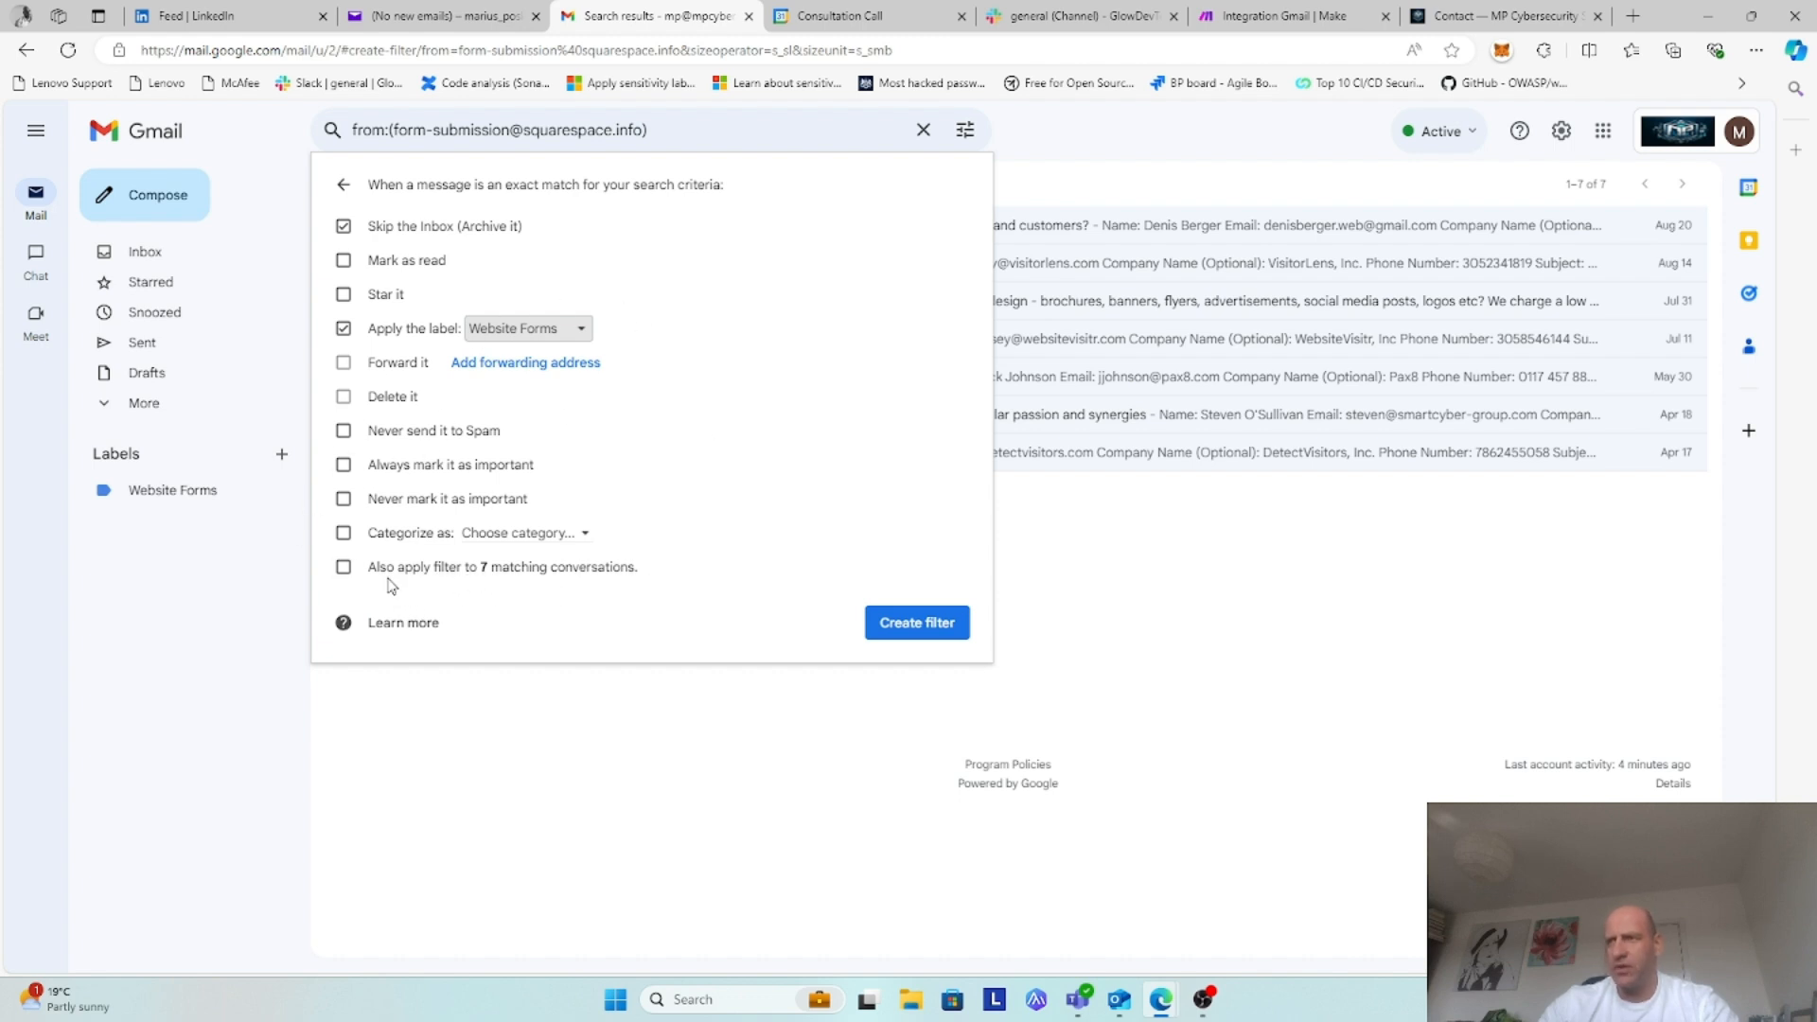
click(343, 568)
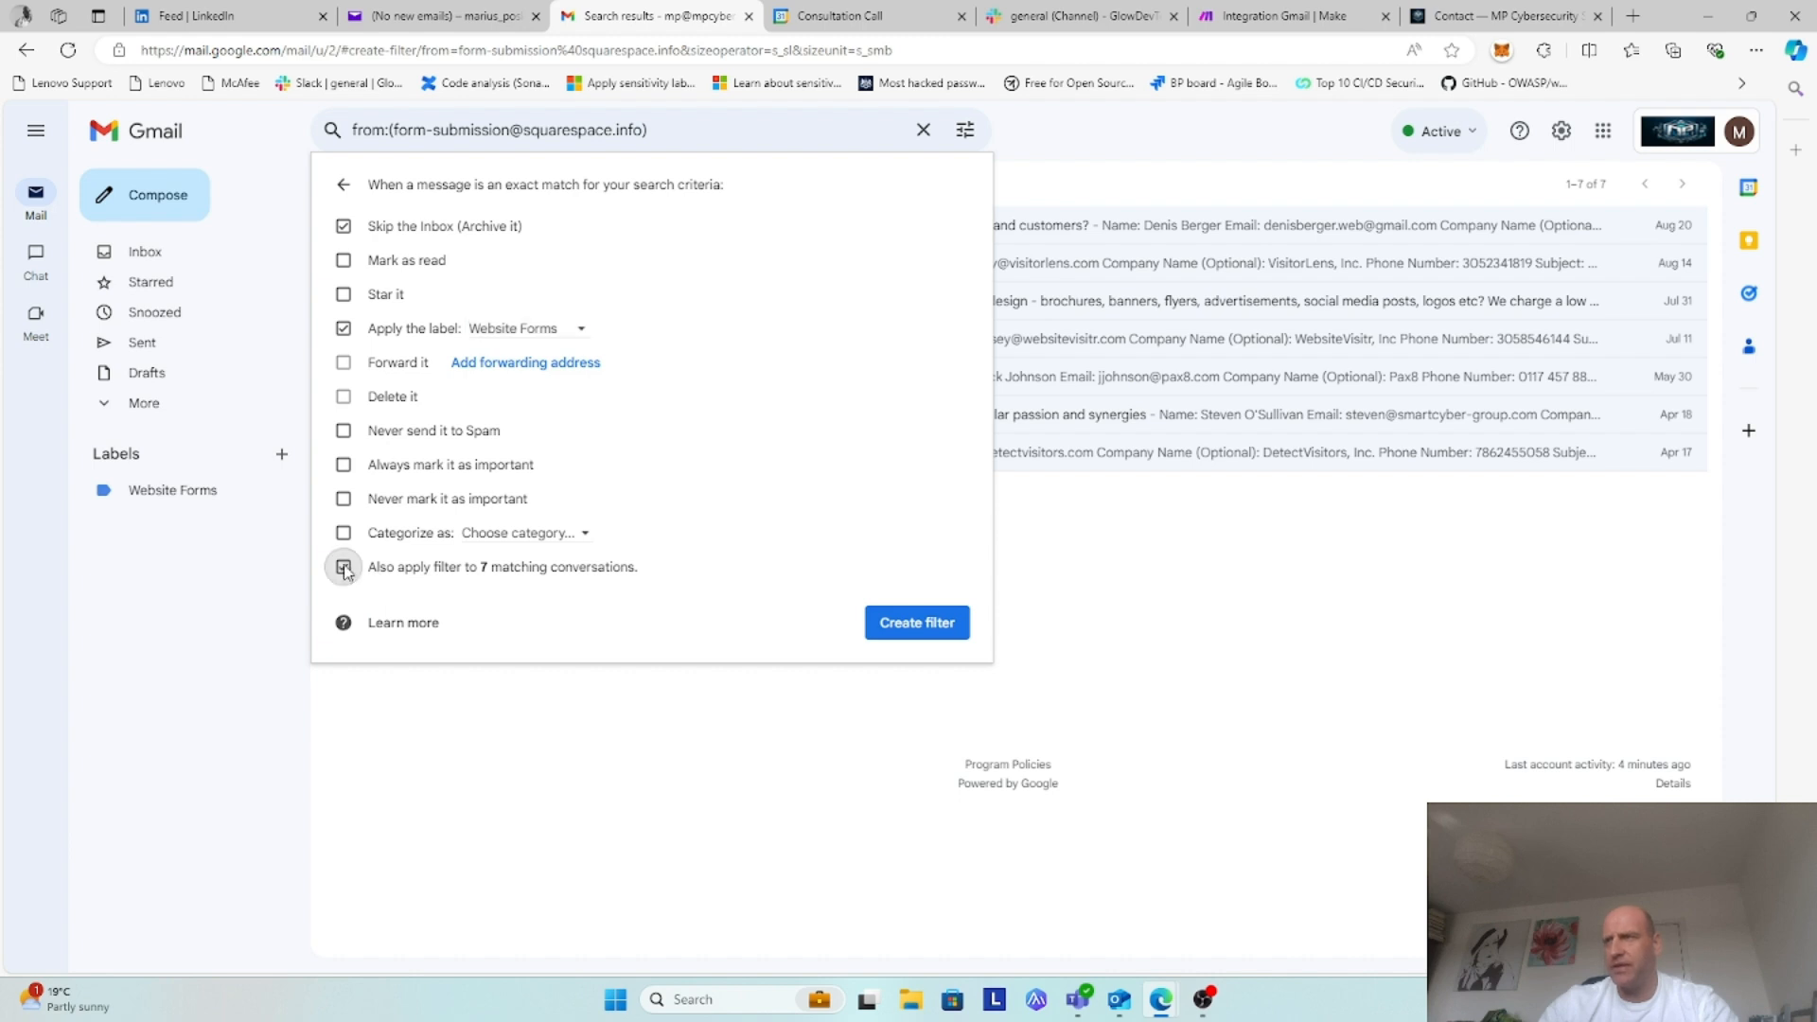
click(919, 626)
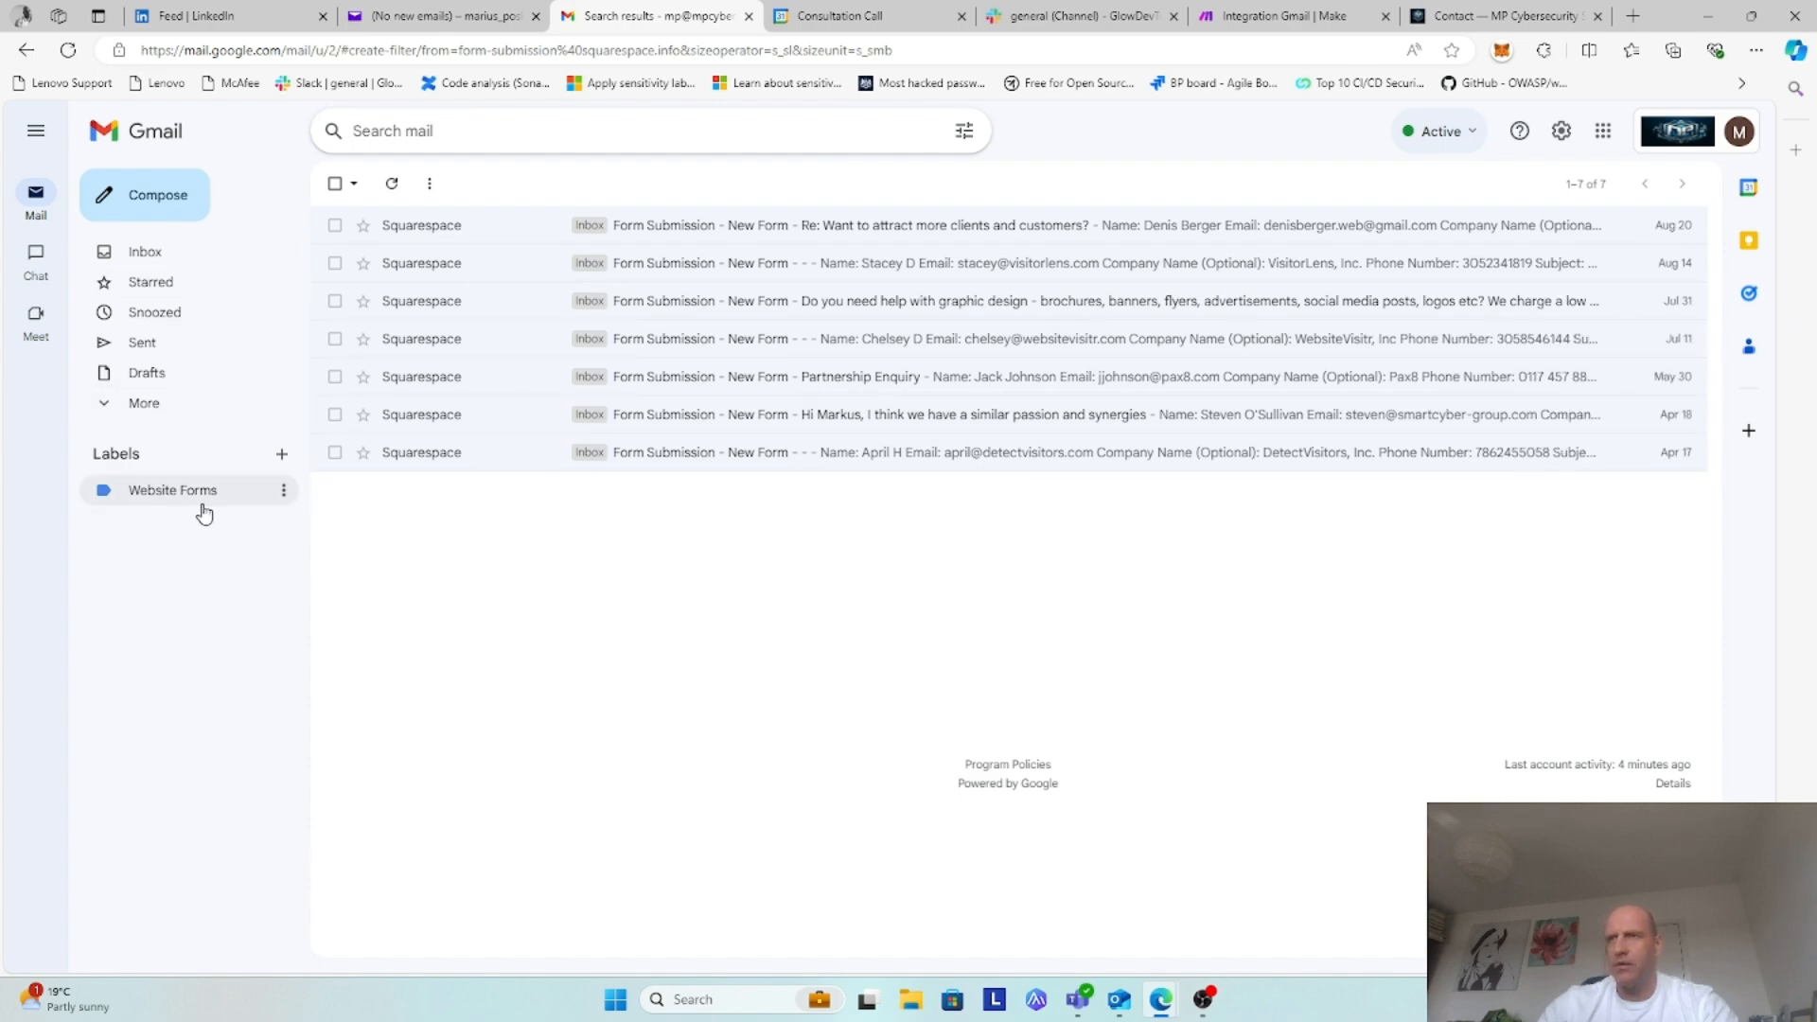
click(148, 253)
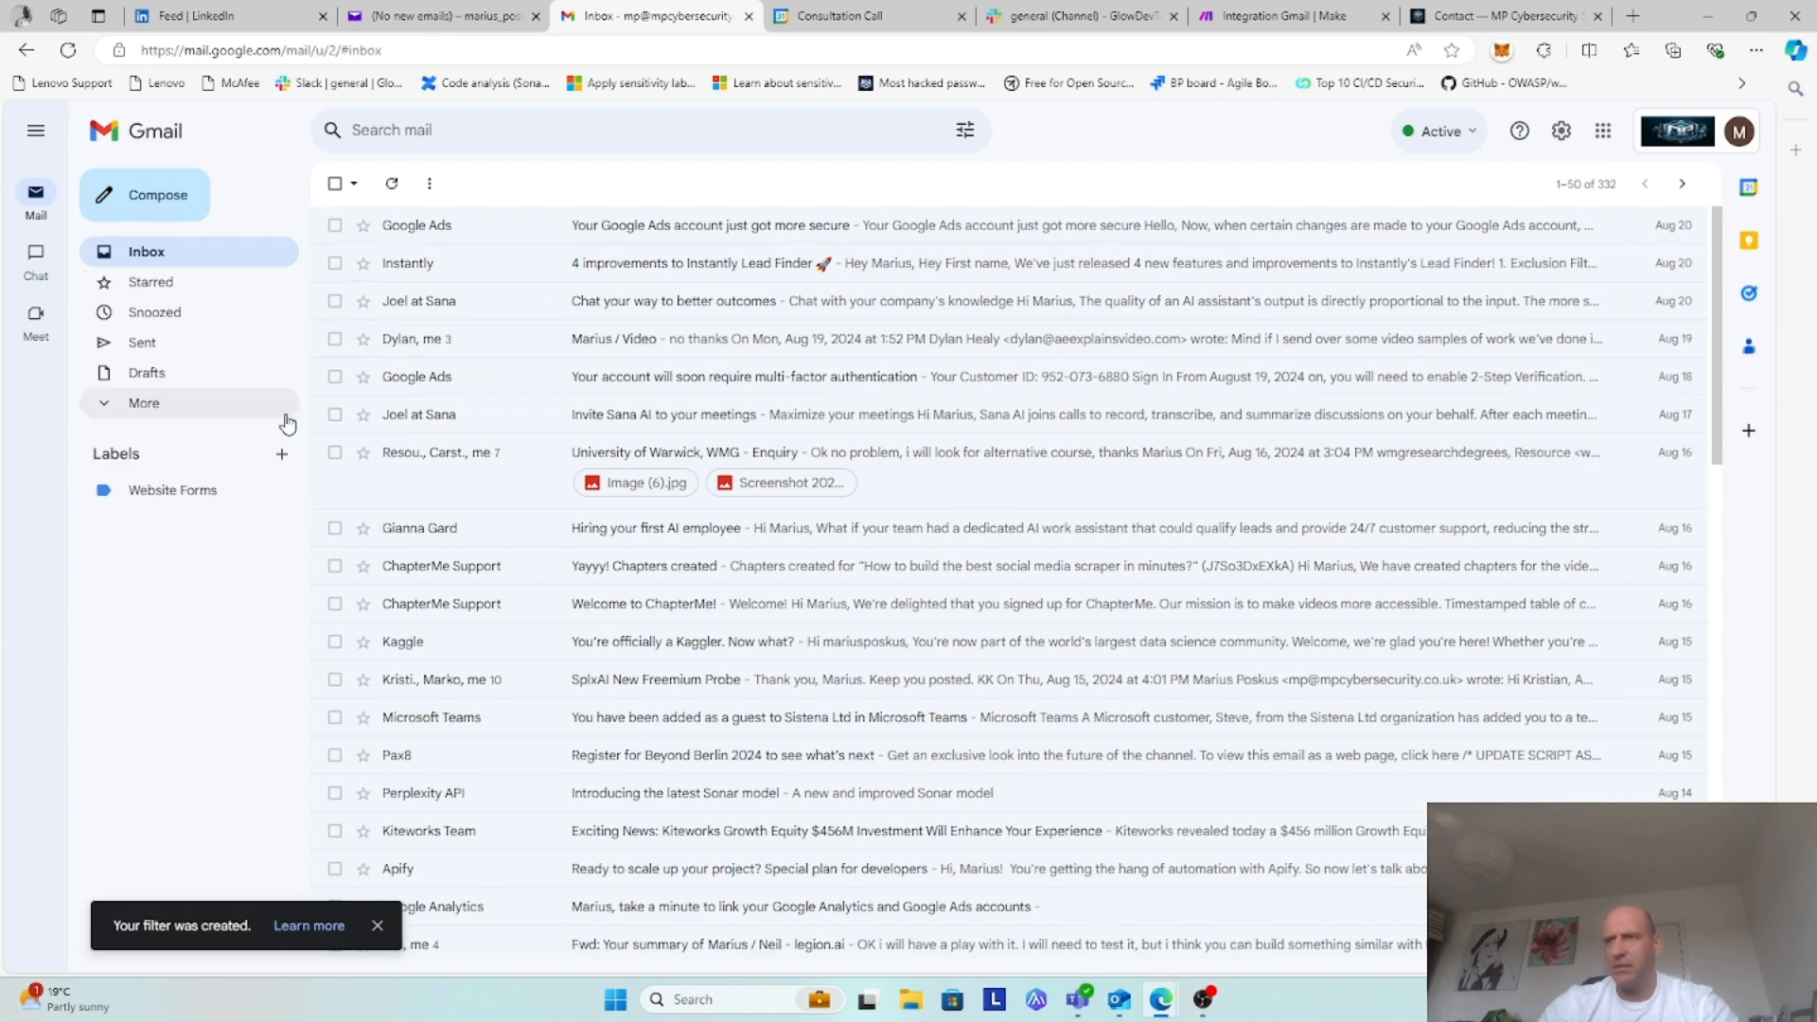
click(194, 496)
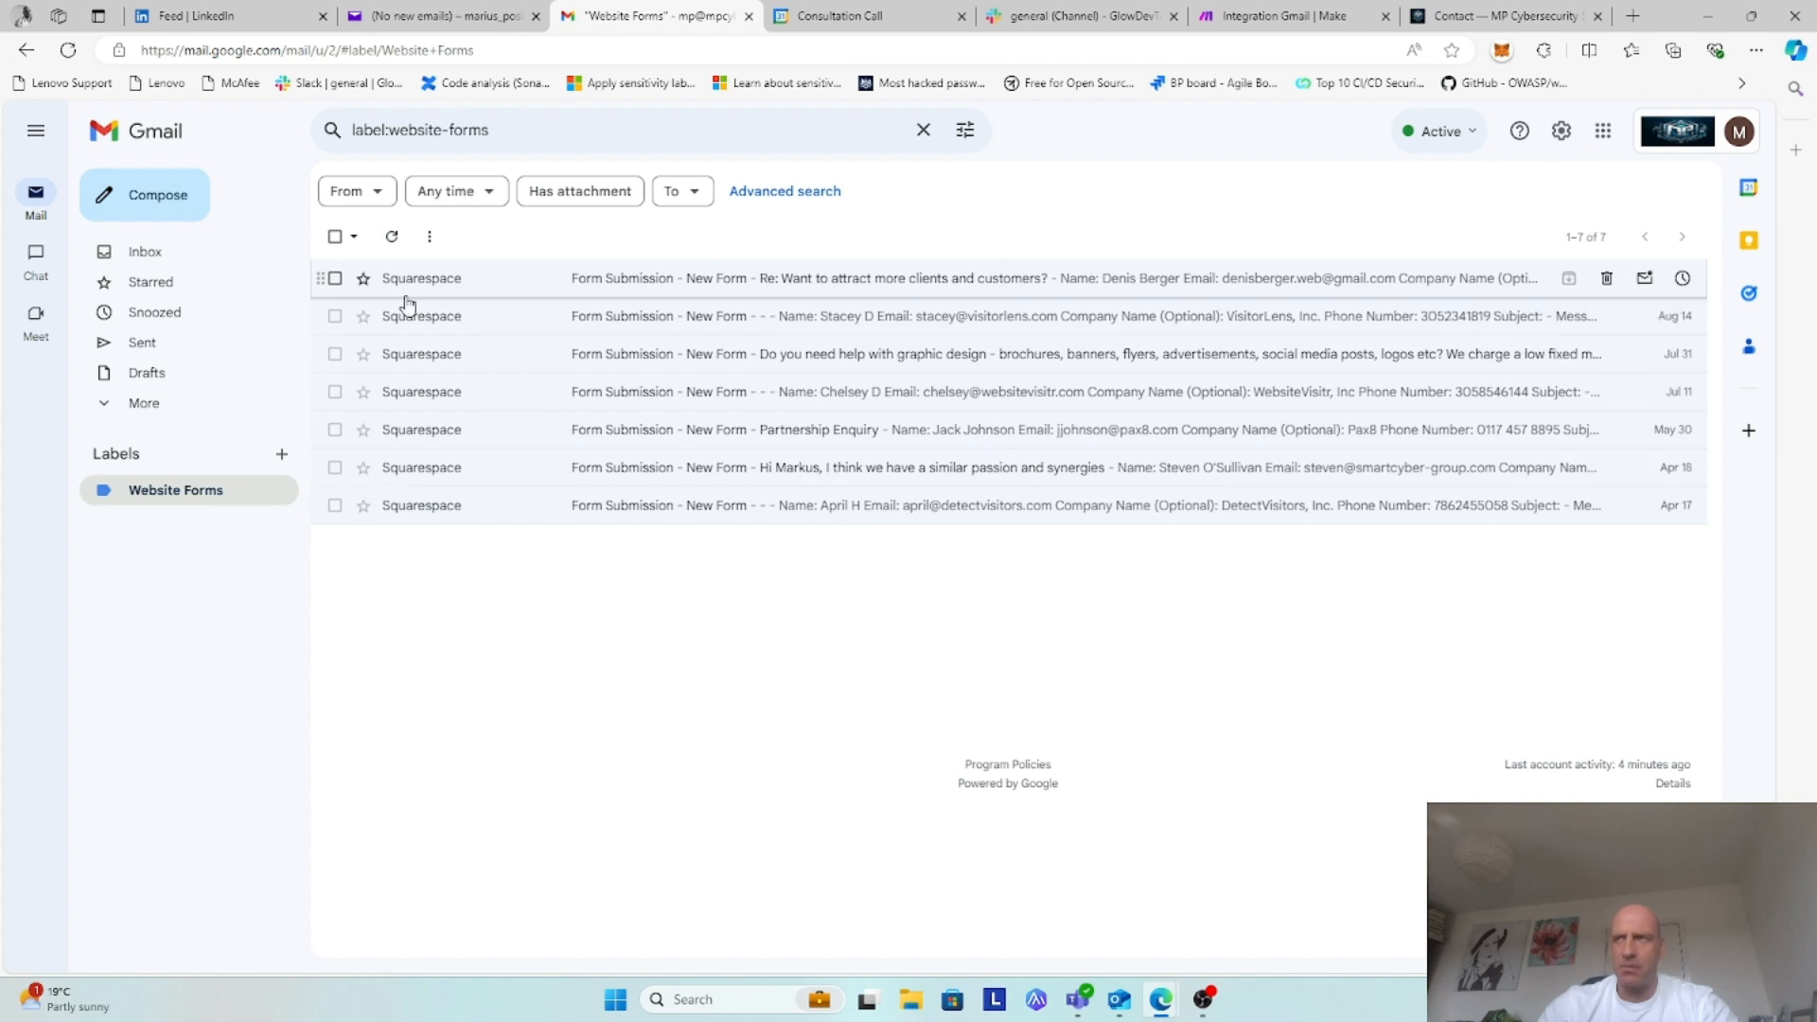
Step: Switch to Make and set the Gmail Watch Emails module to the All Mail folder with the Gmail filter type
click(1276, 16)
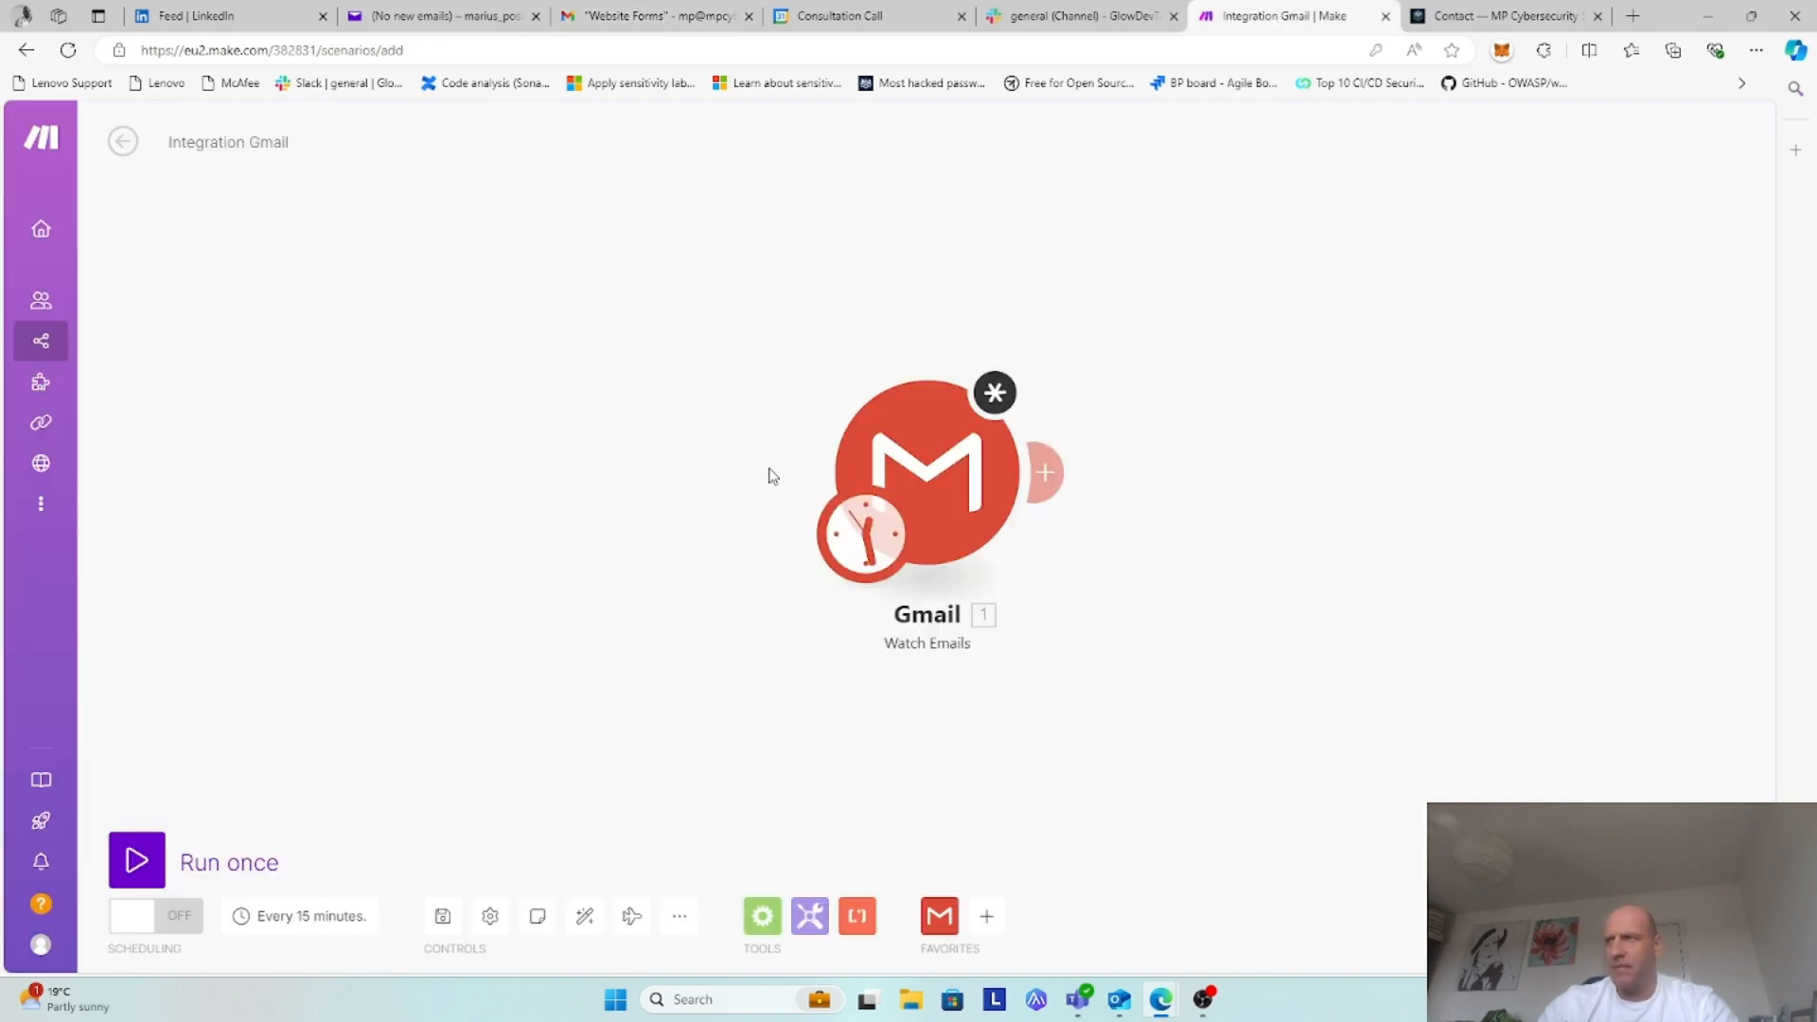
click(929, 473)
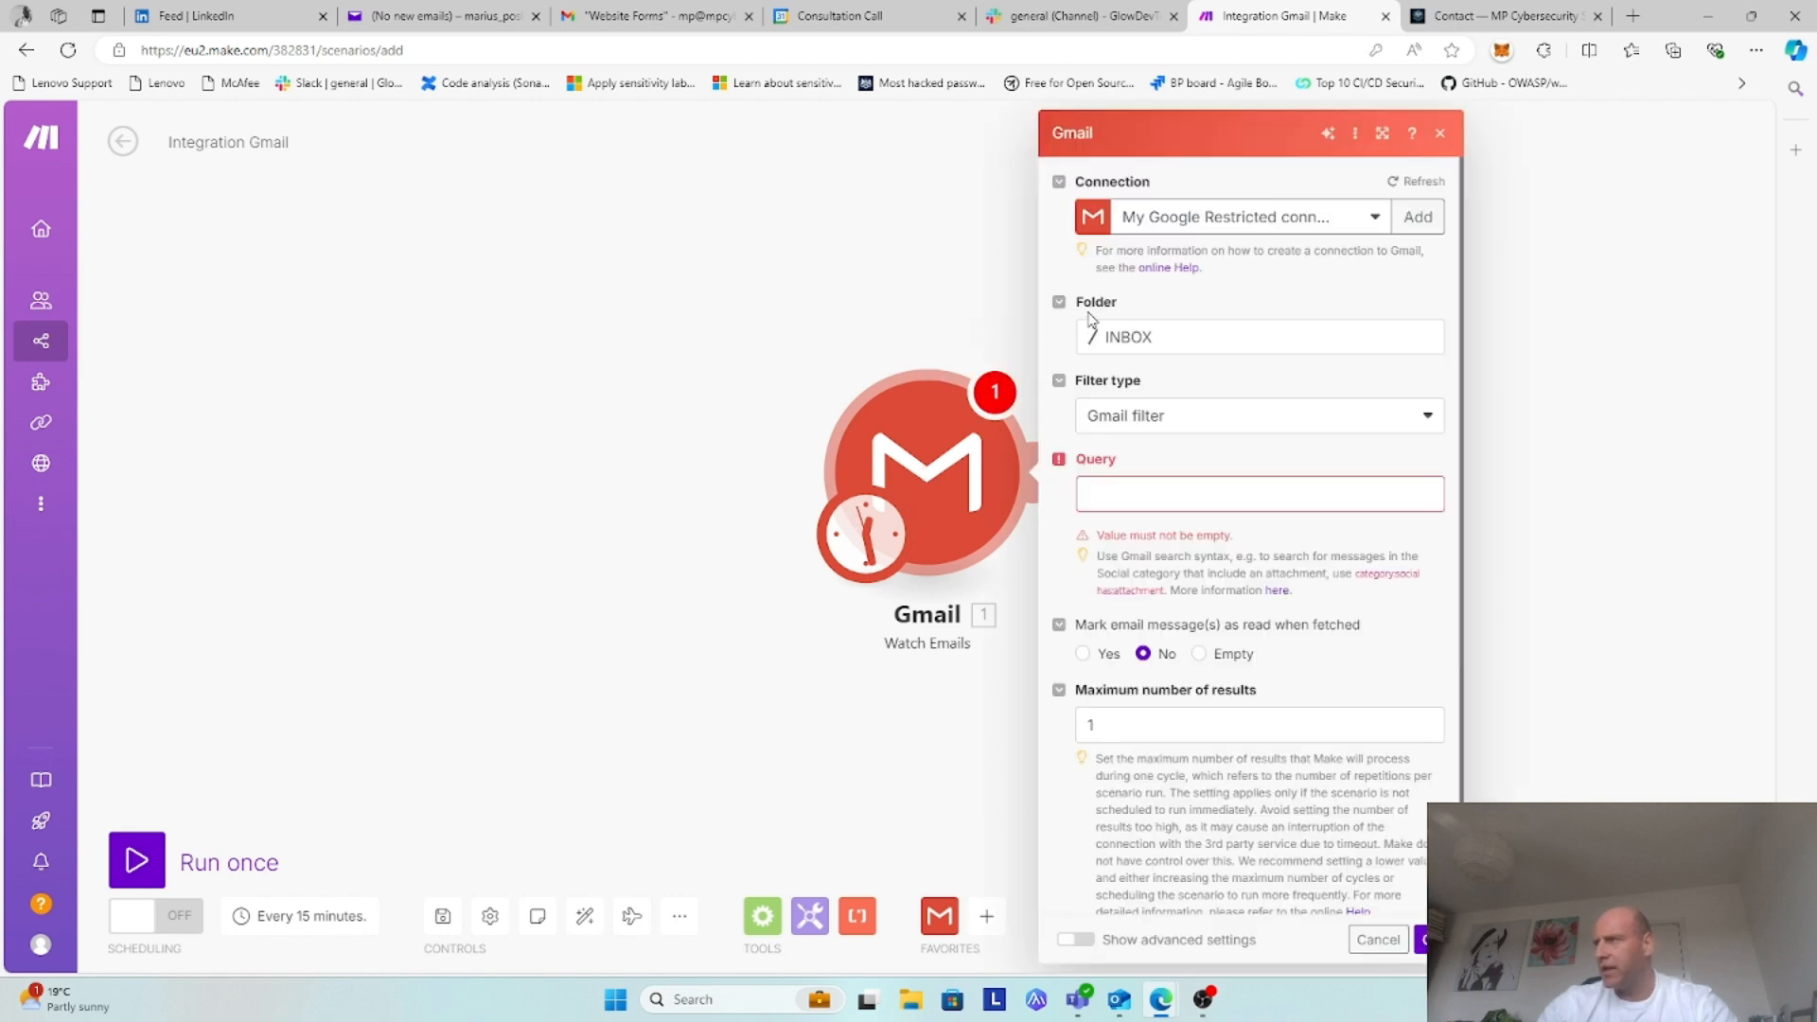
click(1376, 217)
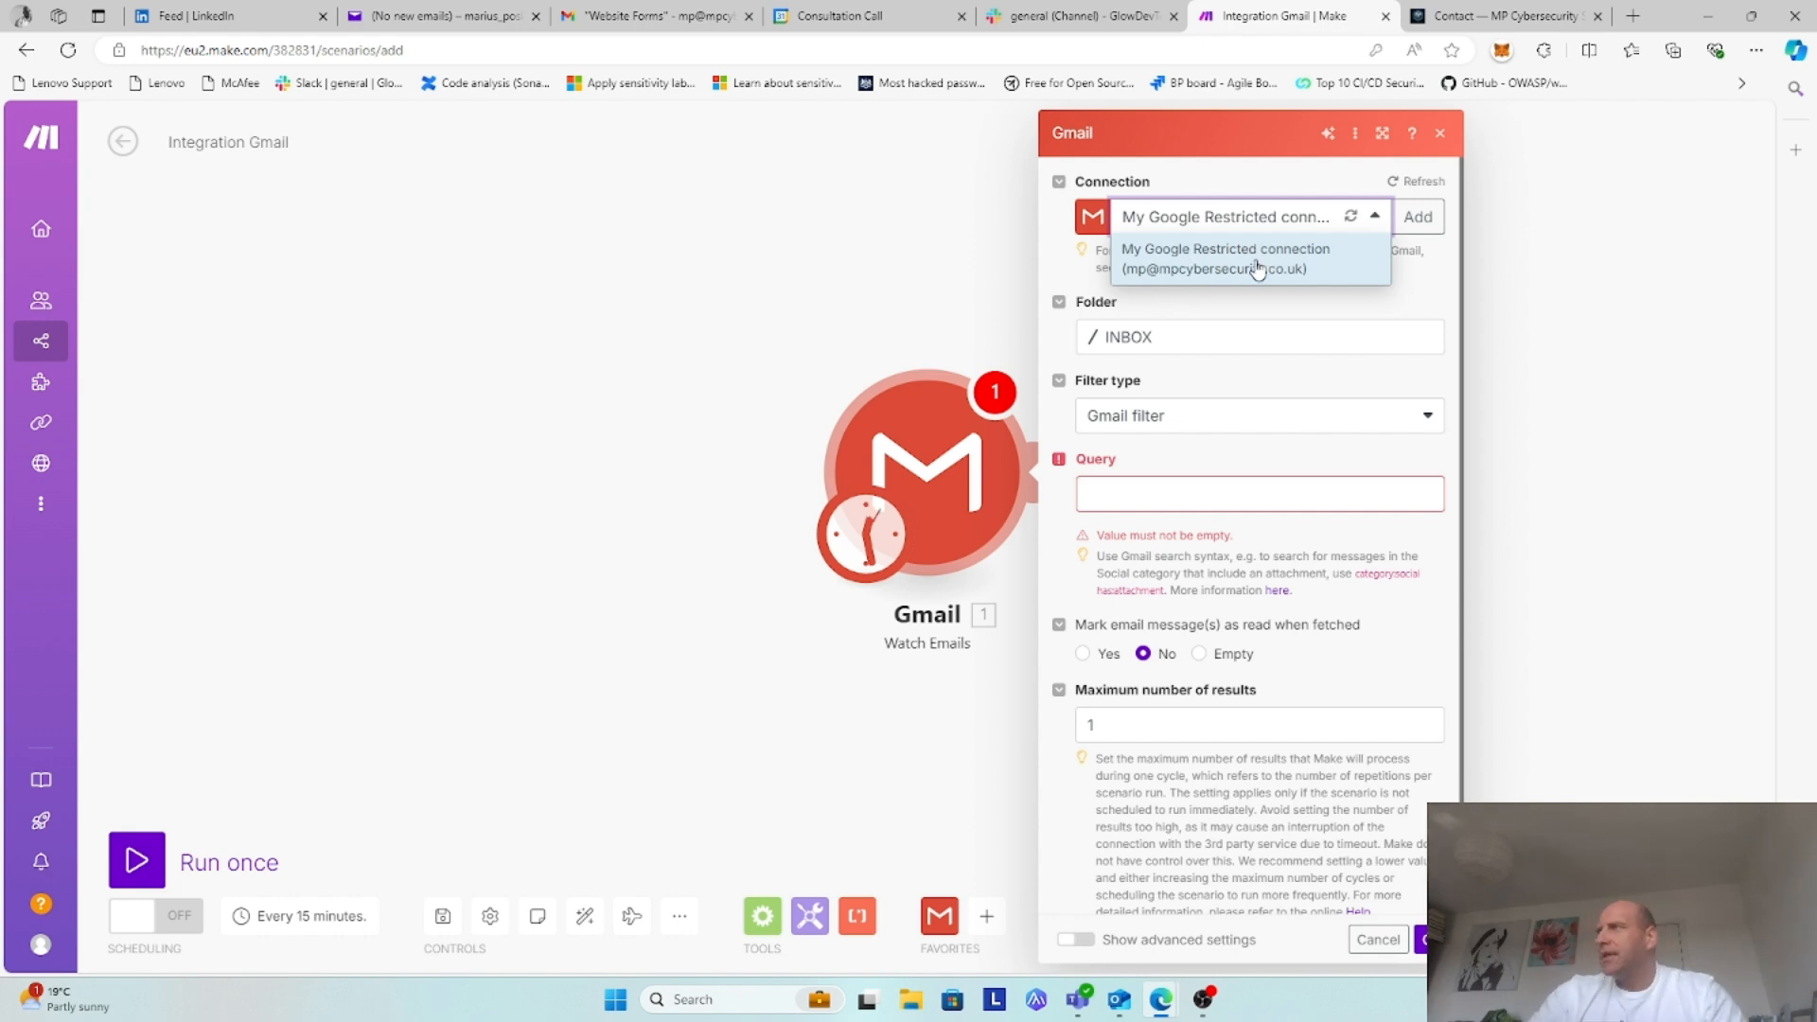
click(1417, 214)
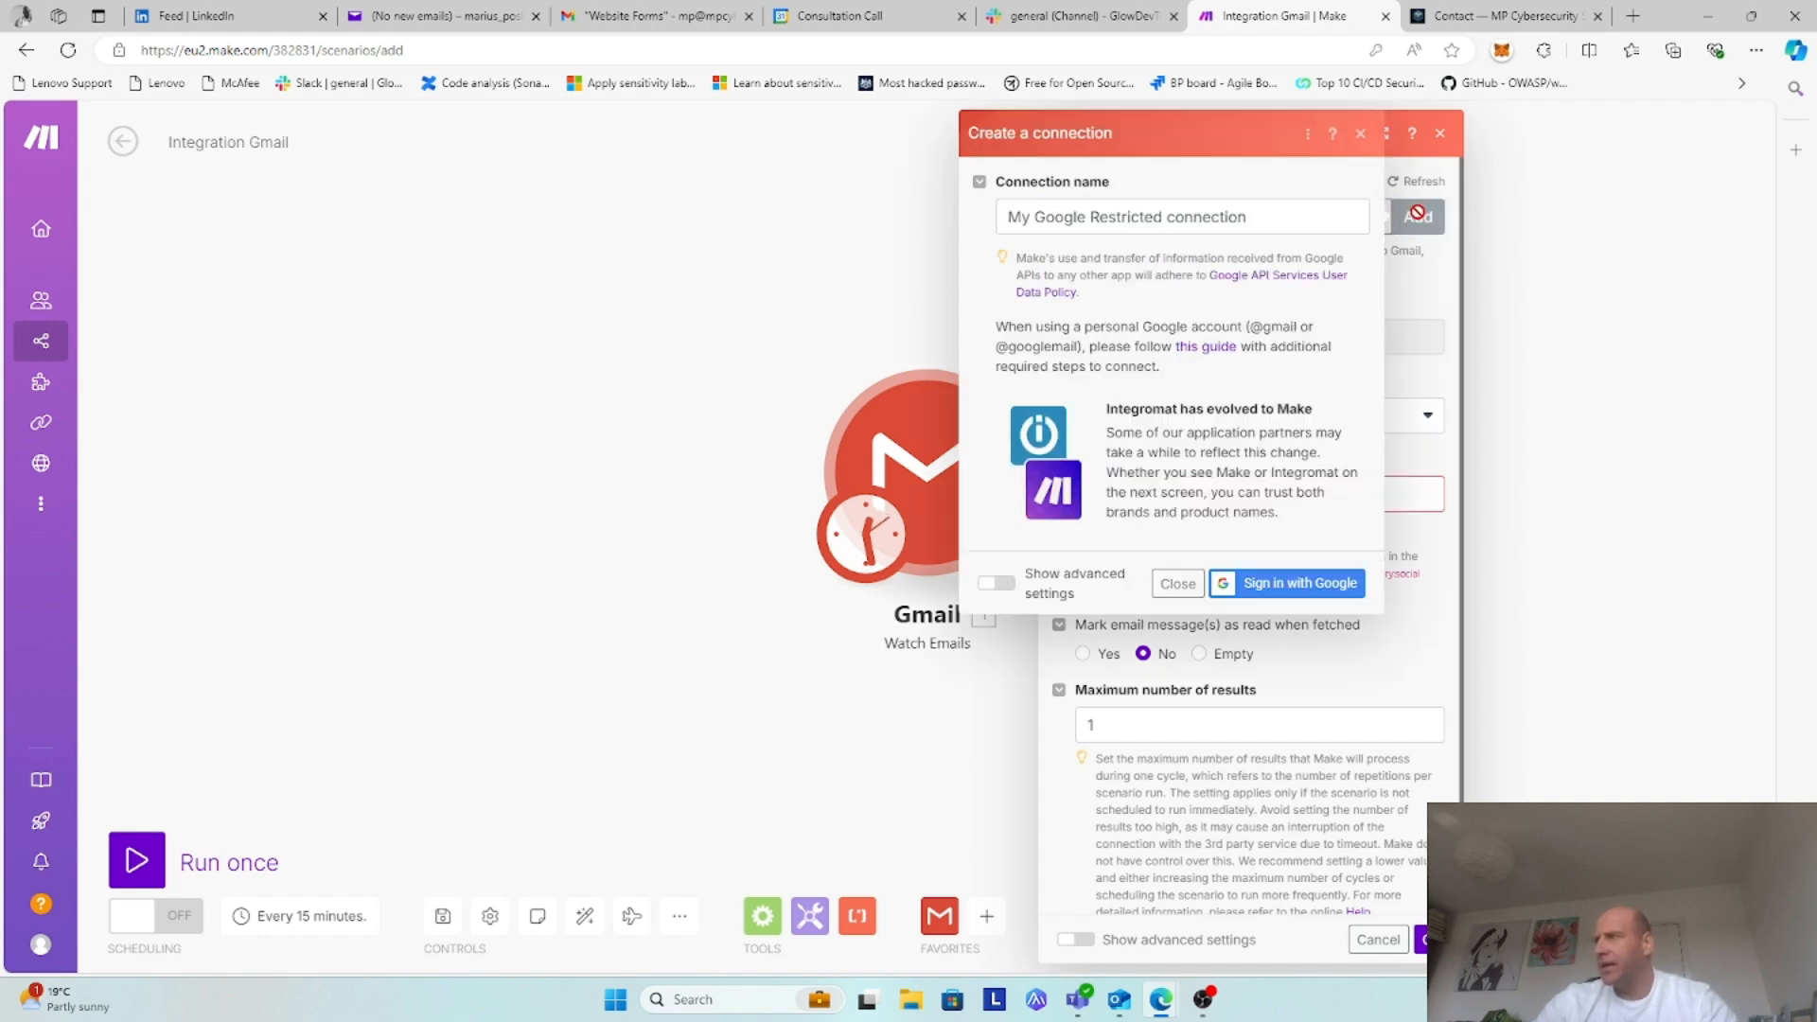
click(1177, 584)
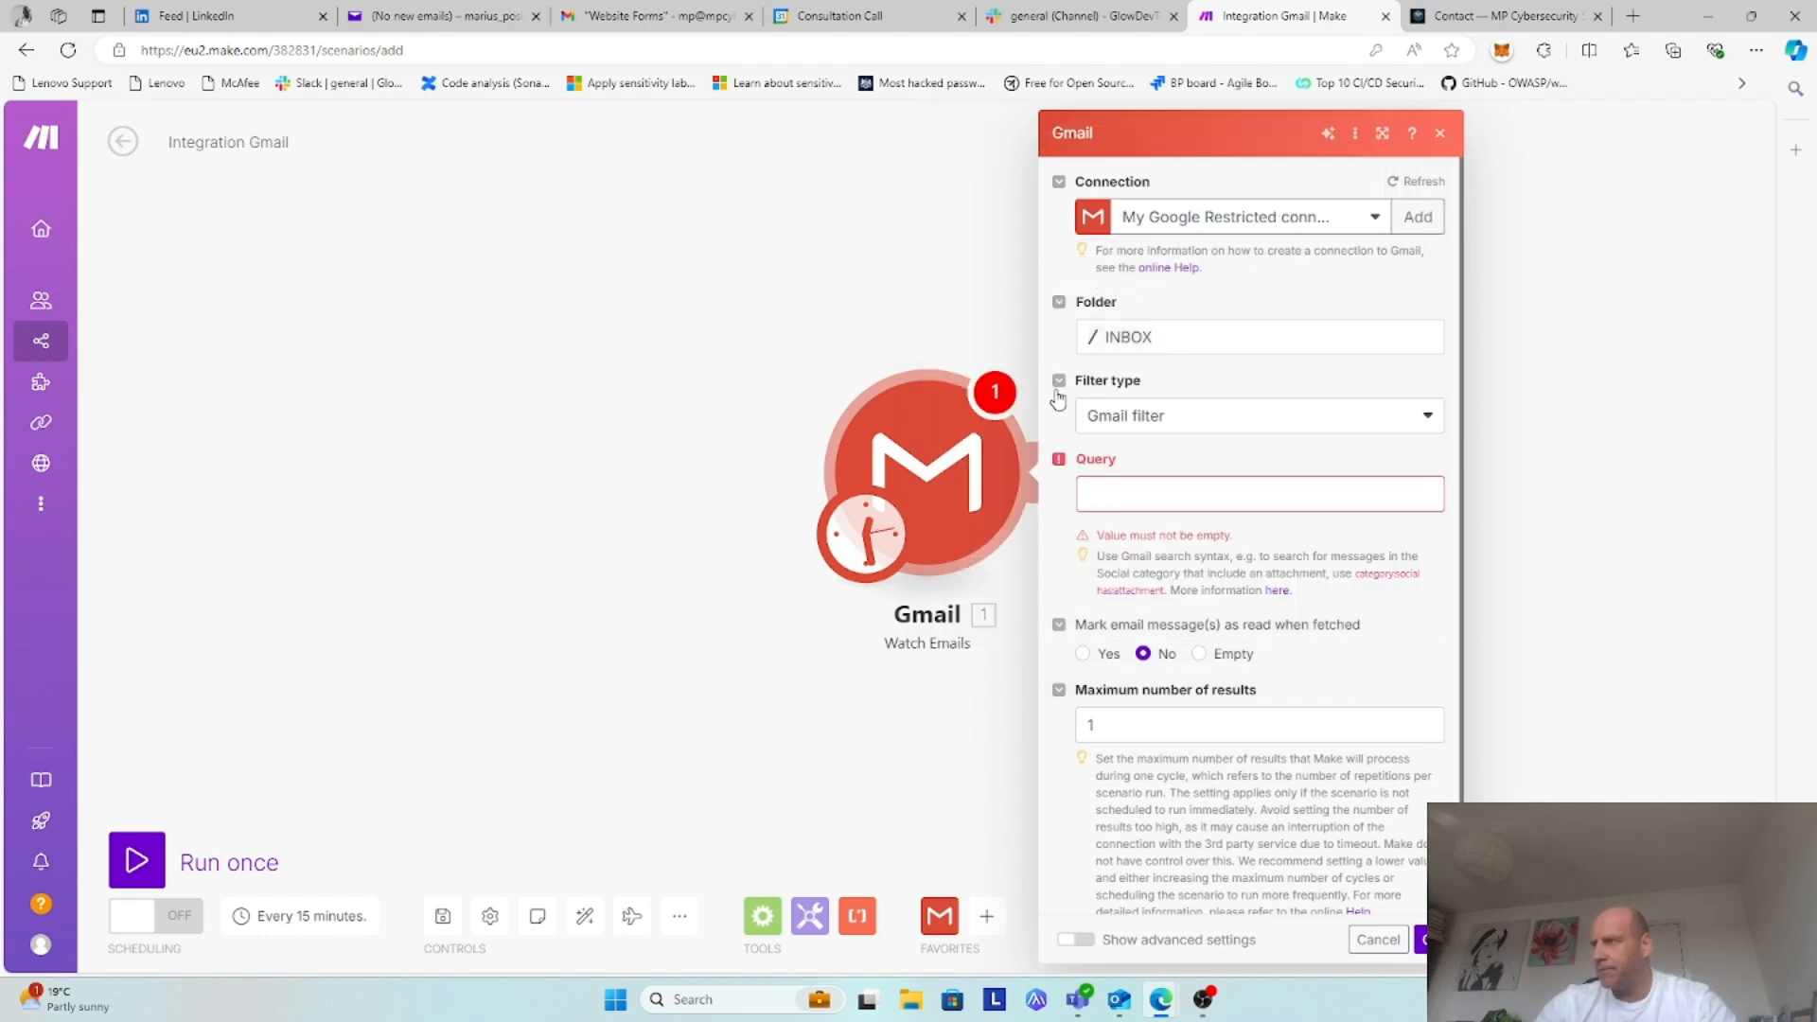
click(1118, 339)
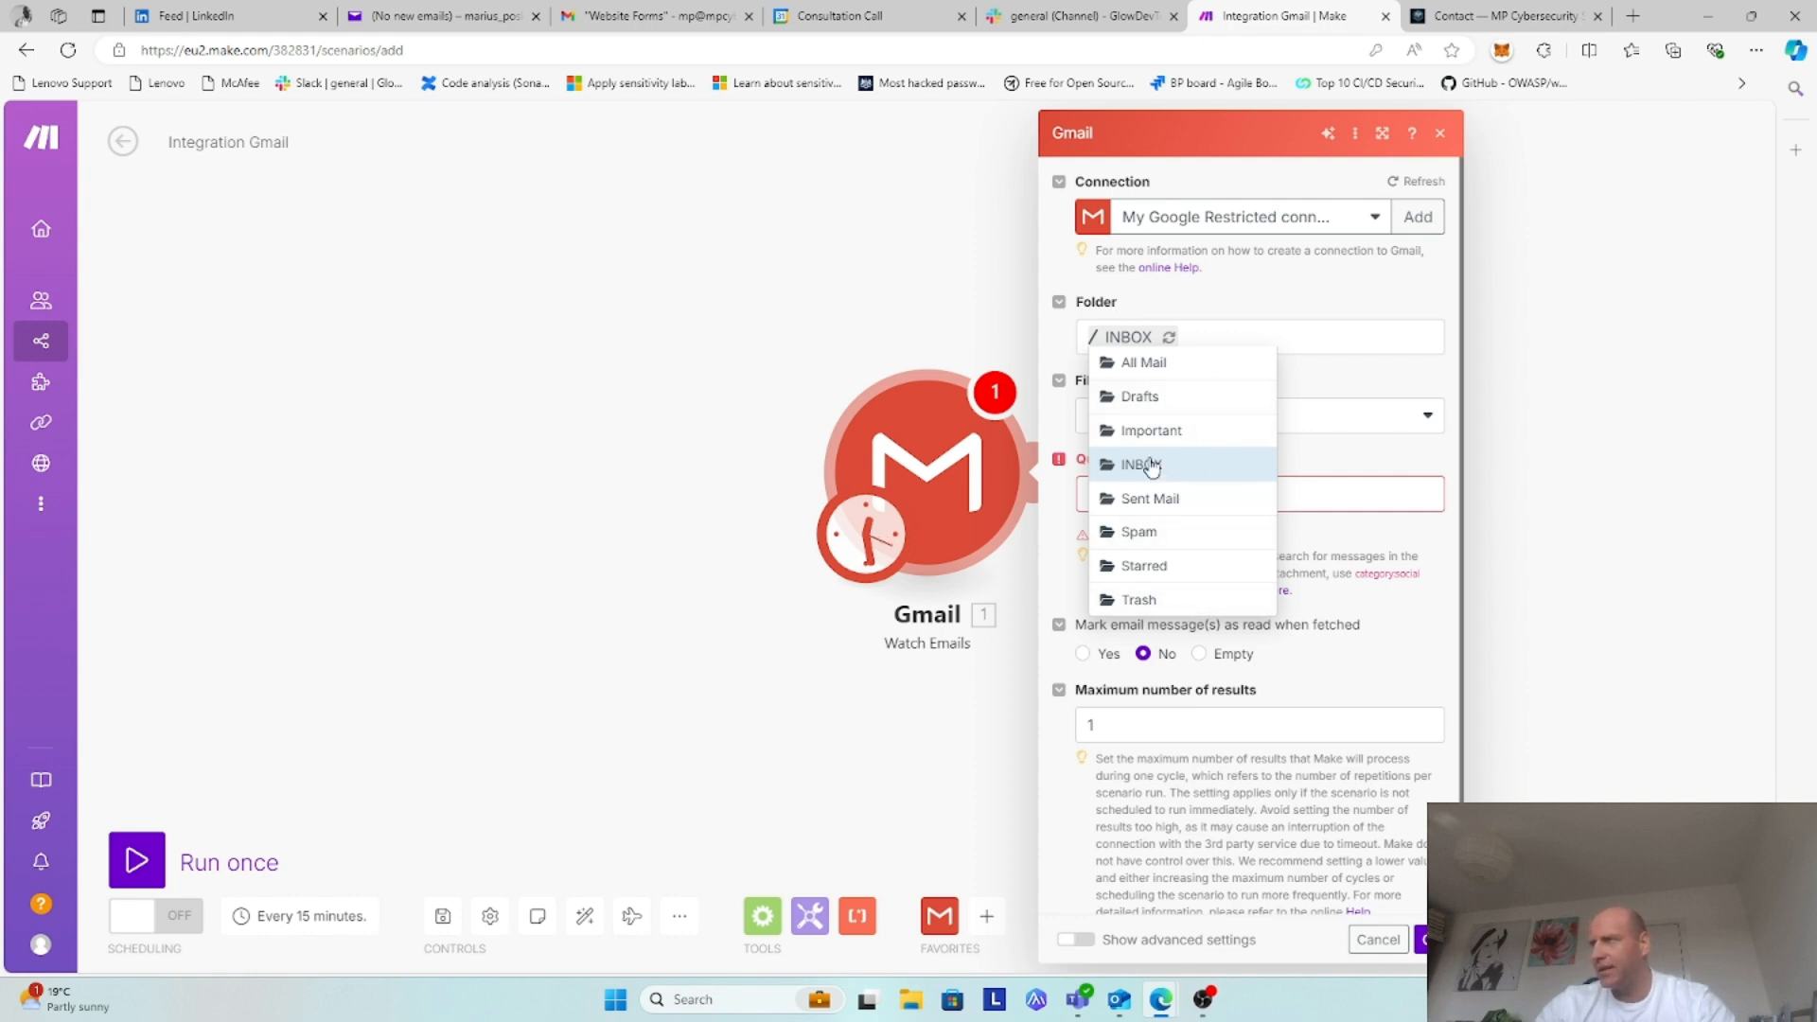
click(1181, 365)
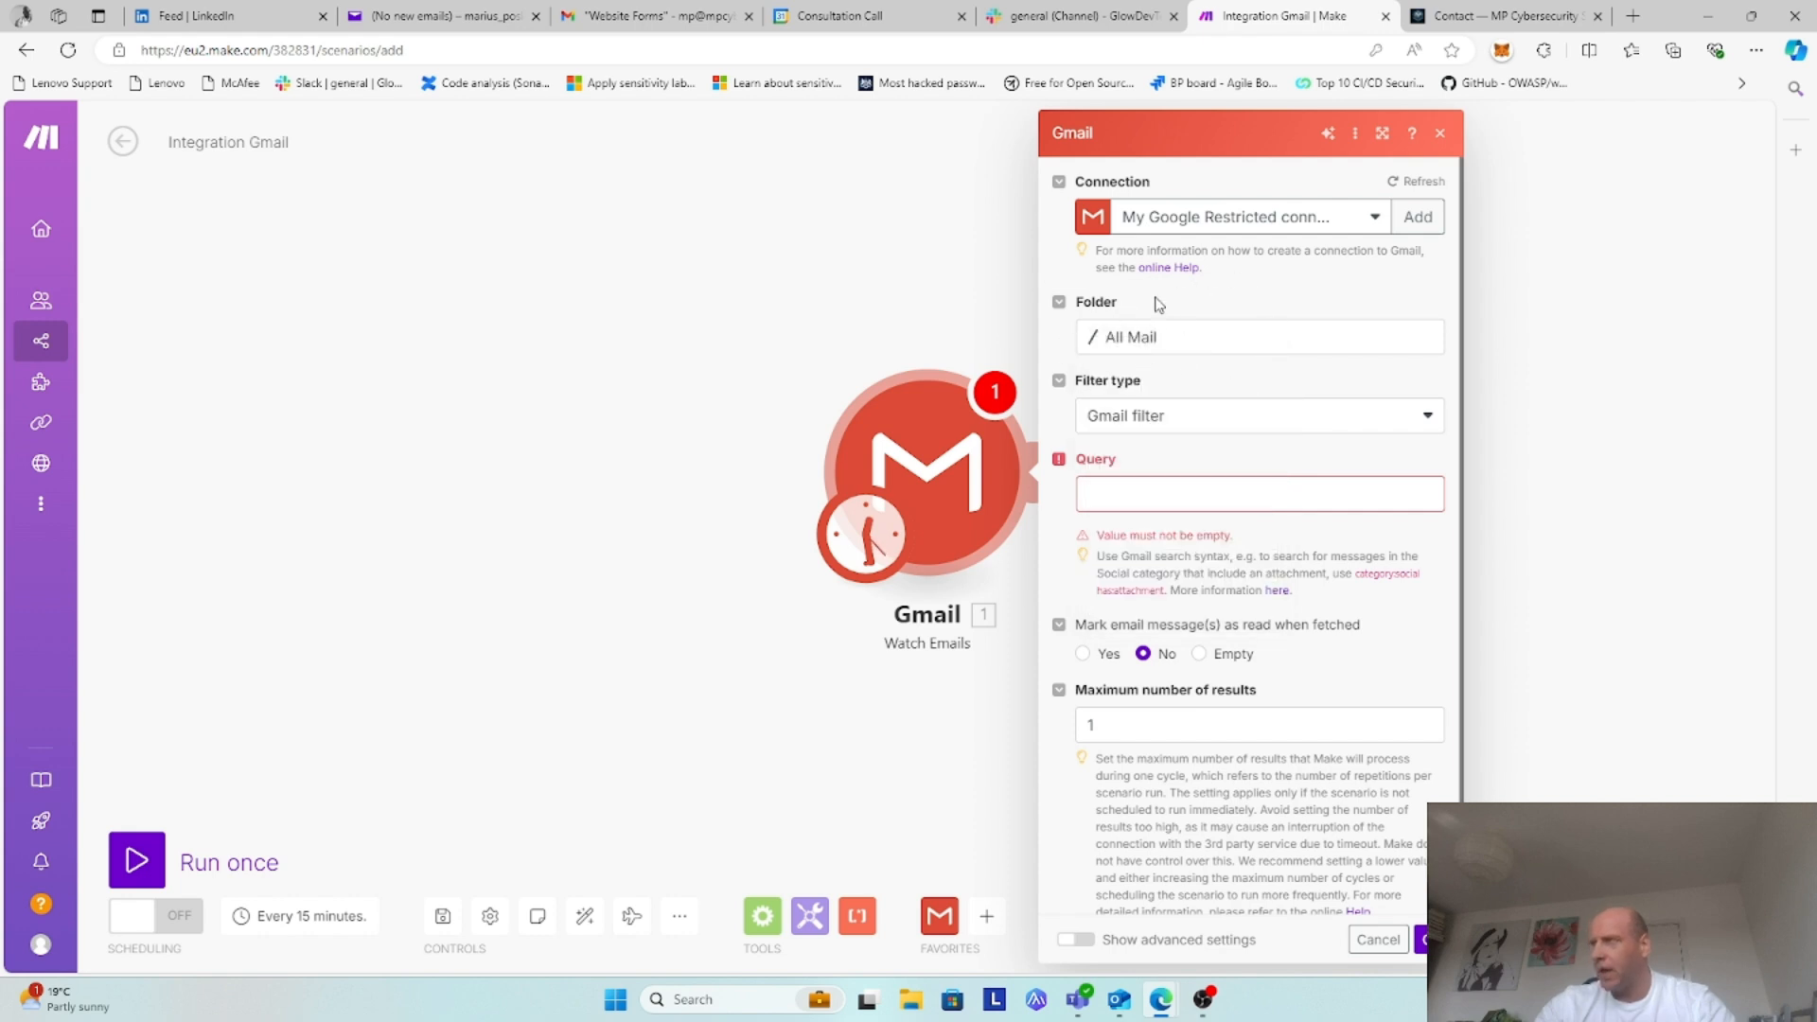
click(1178, 414)
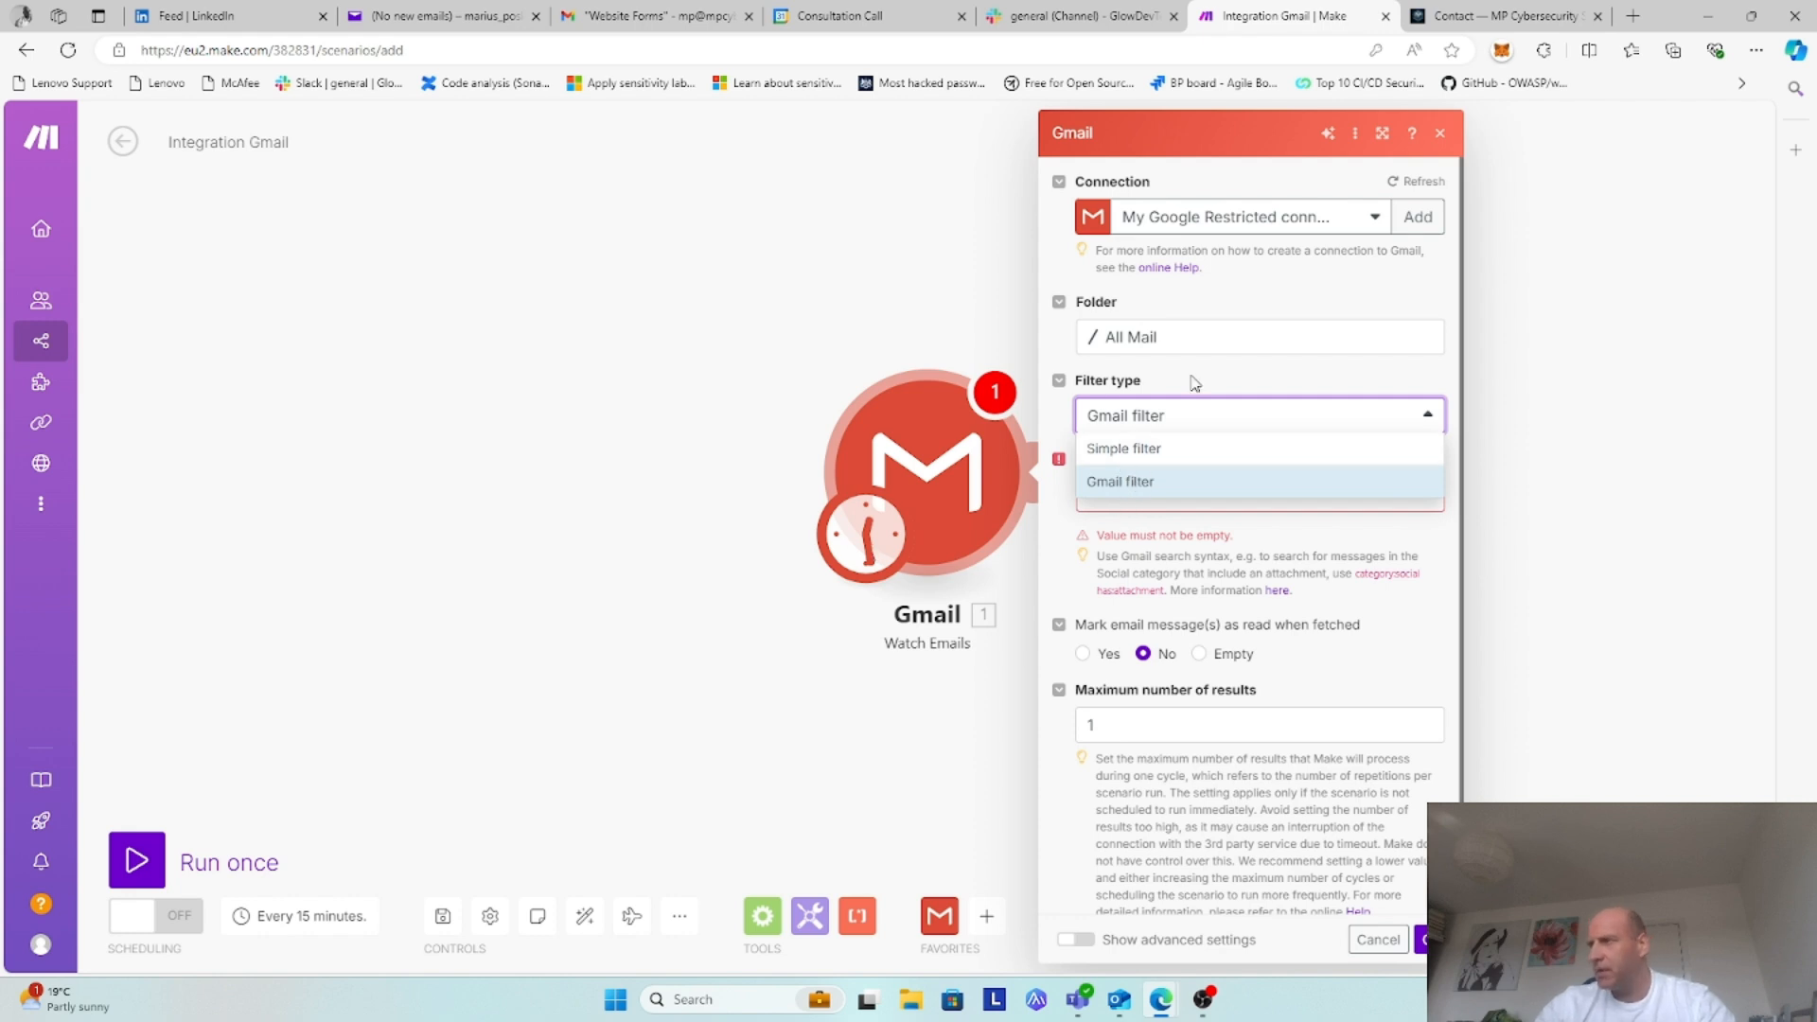
click(1202, 425)
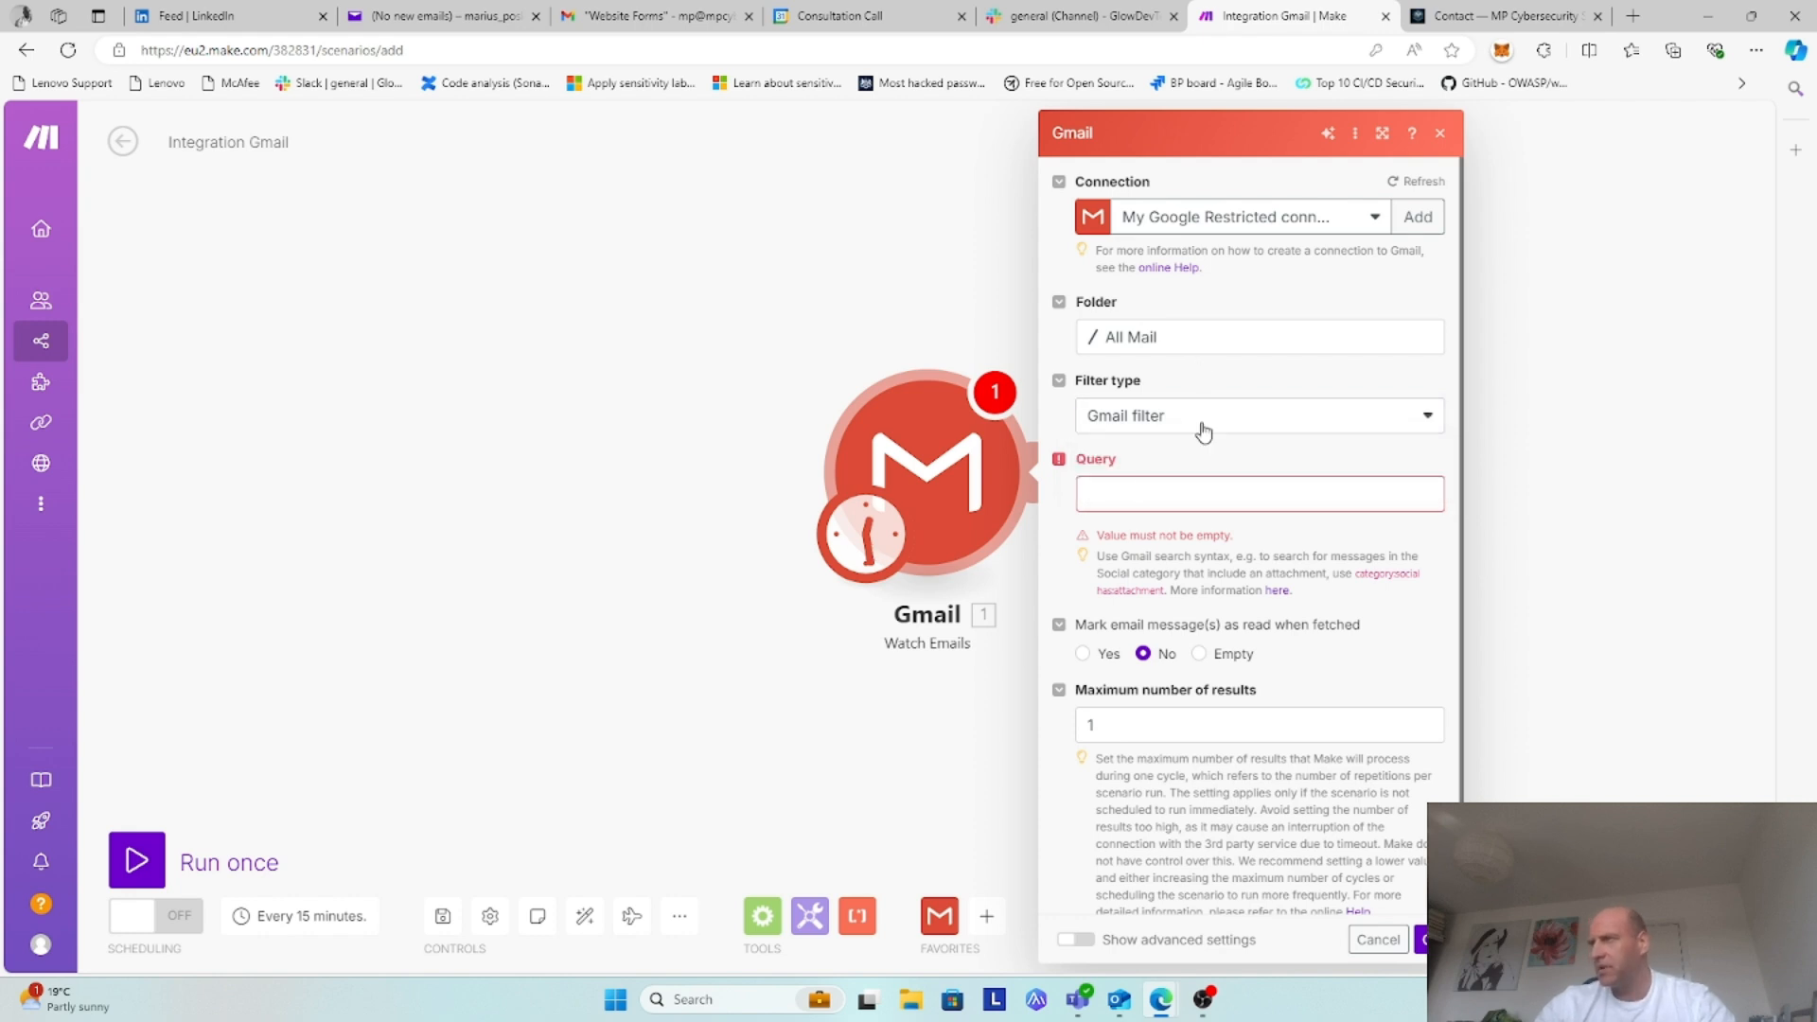
Step: Set the Gmail module's query to label:Website Forms and save it, processing emails from now on
click(1111, 493)
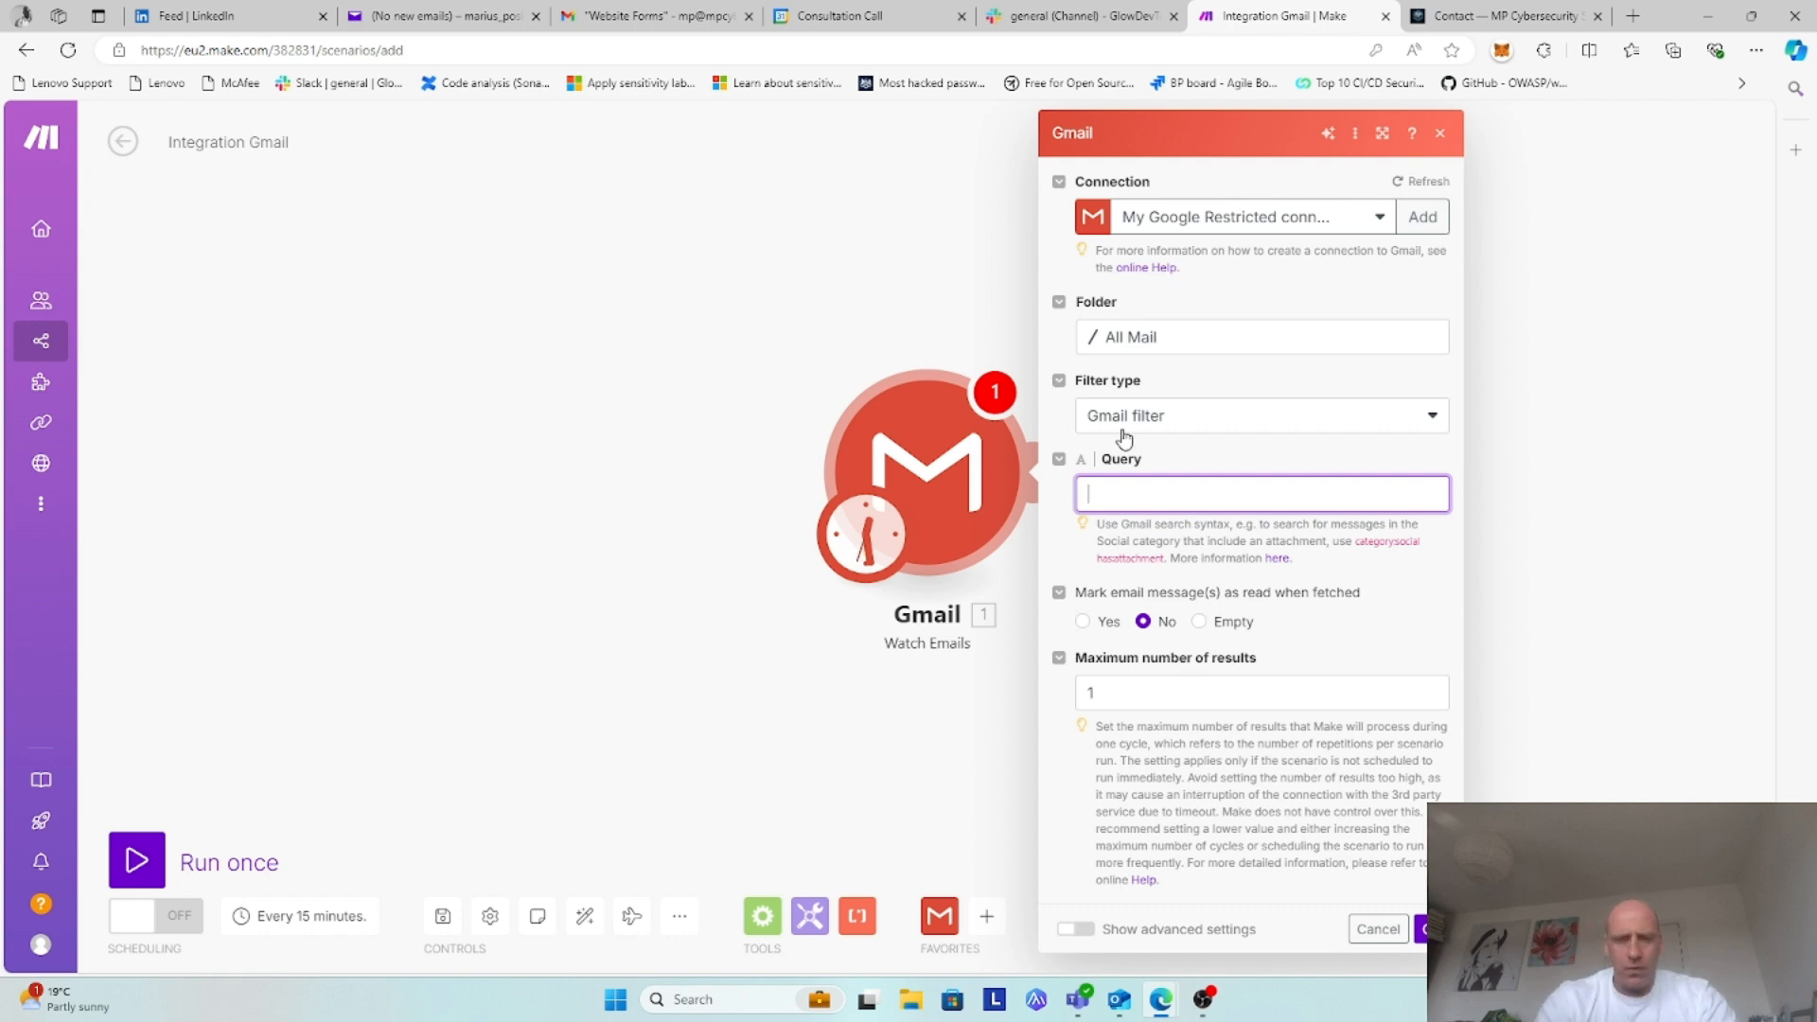
text(label:)
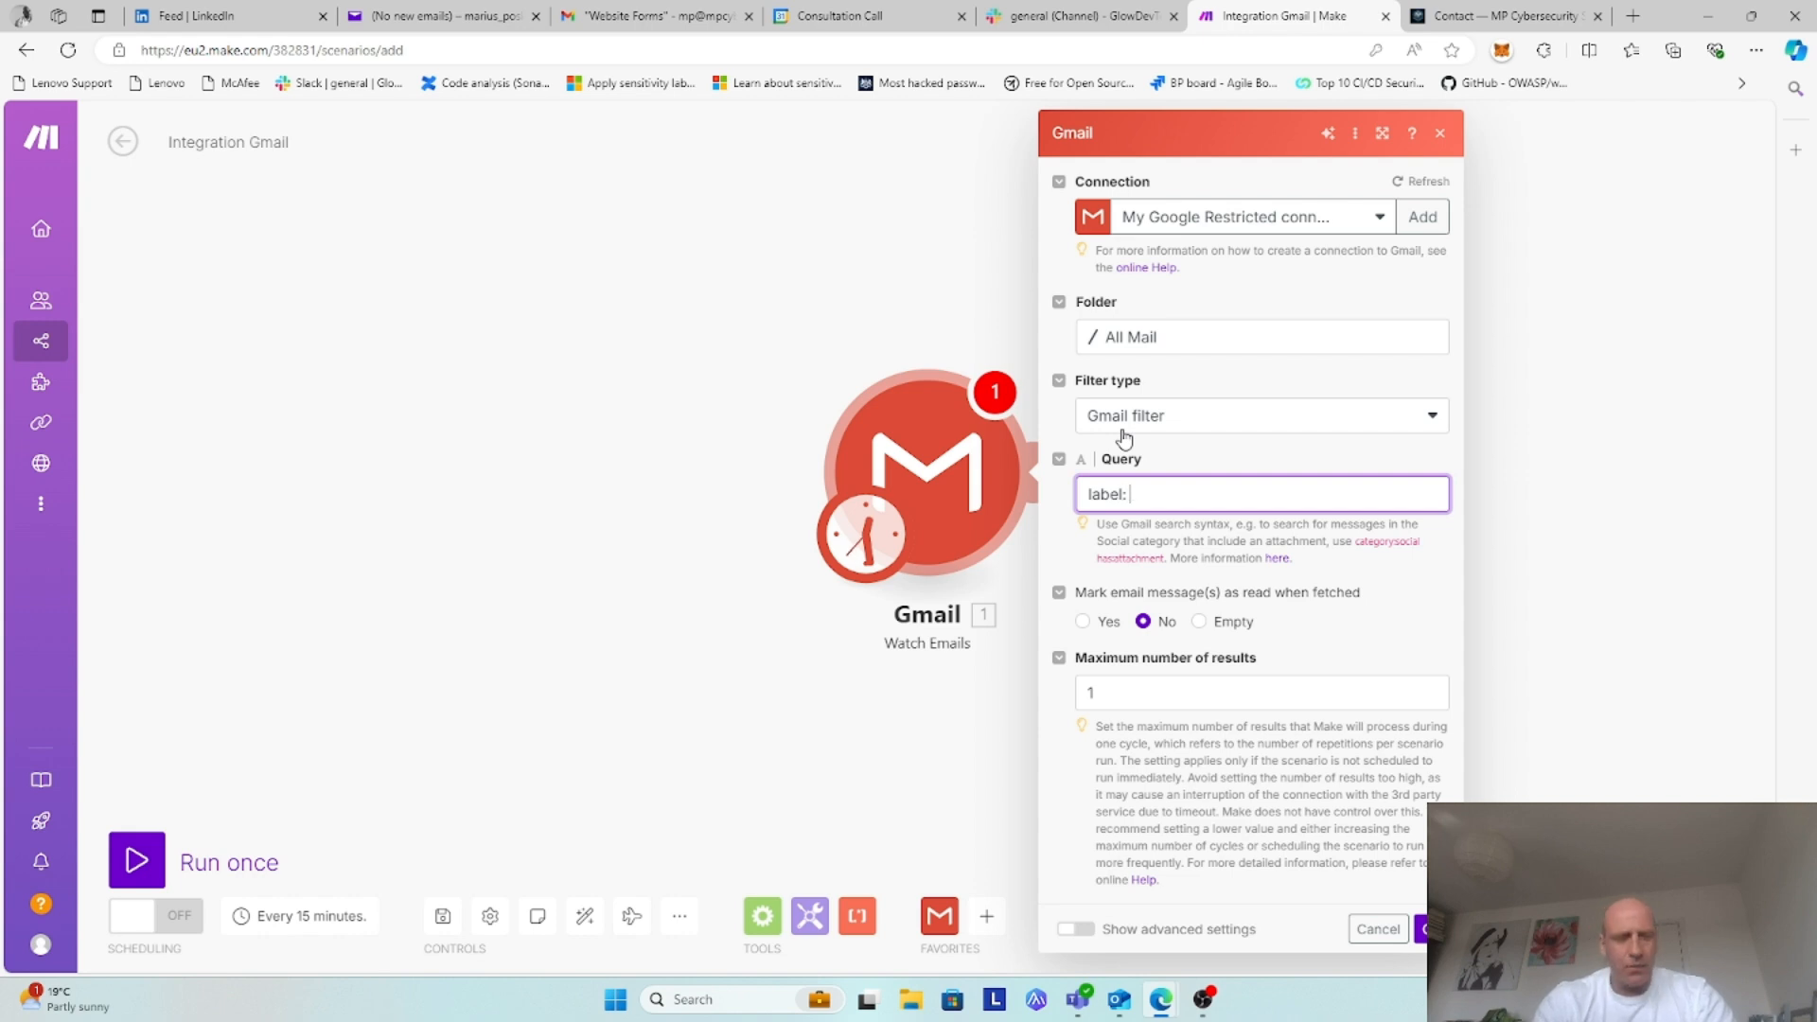
text(Website)
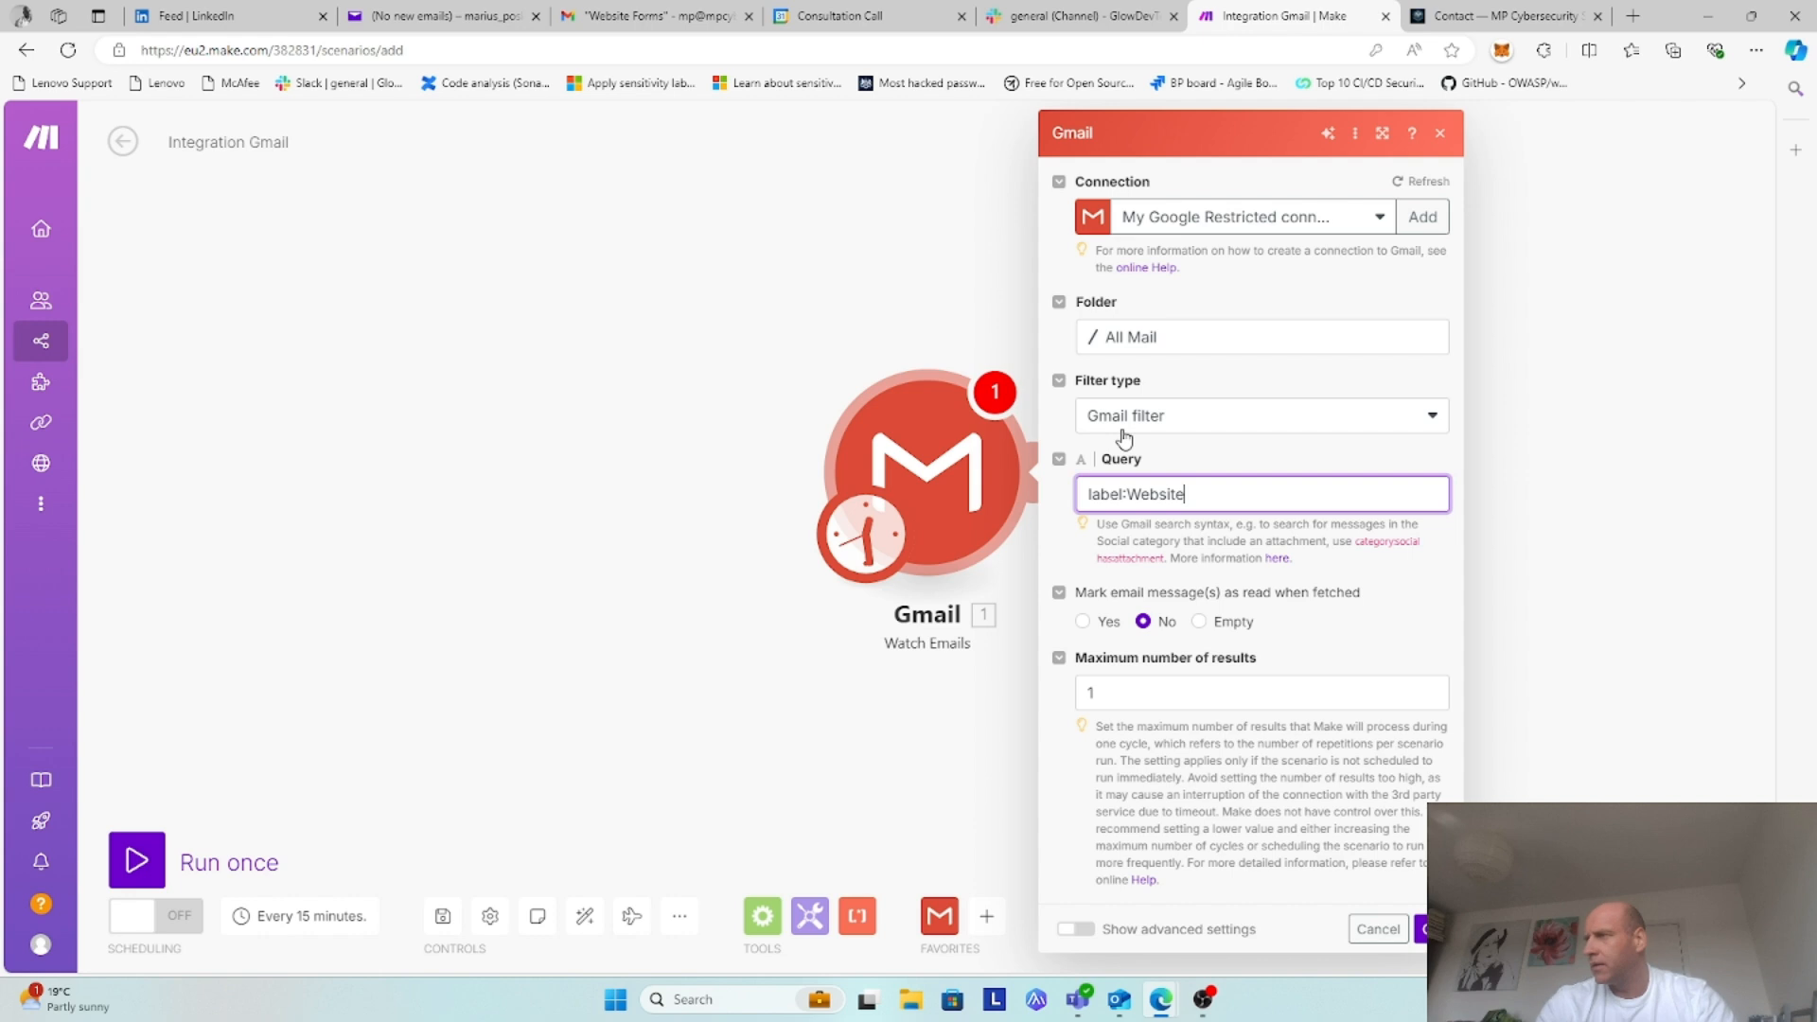
click(675, 13)
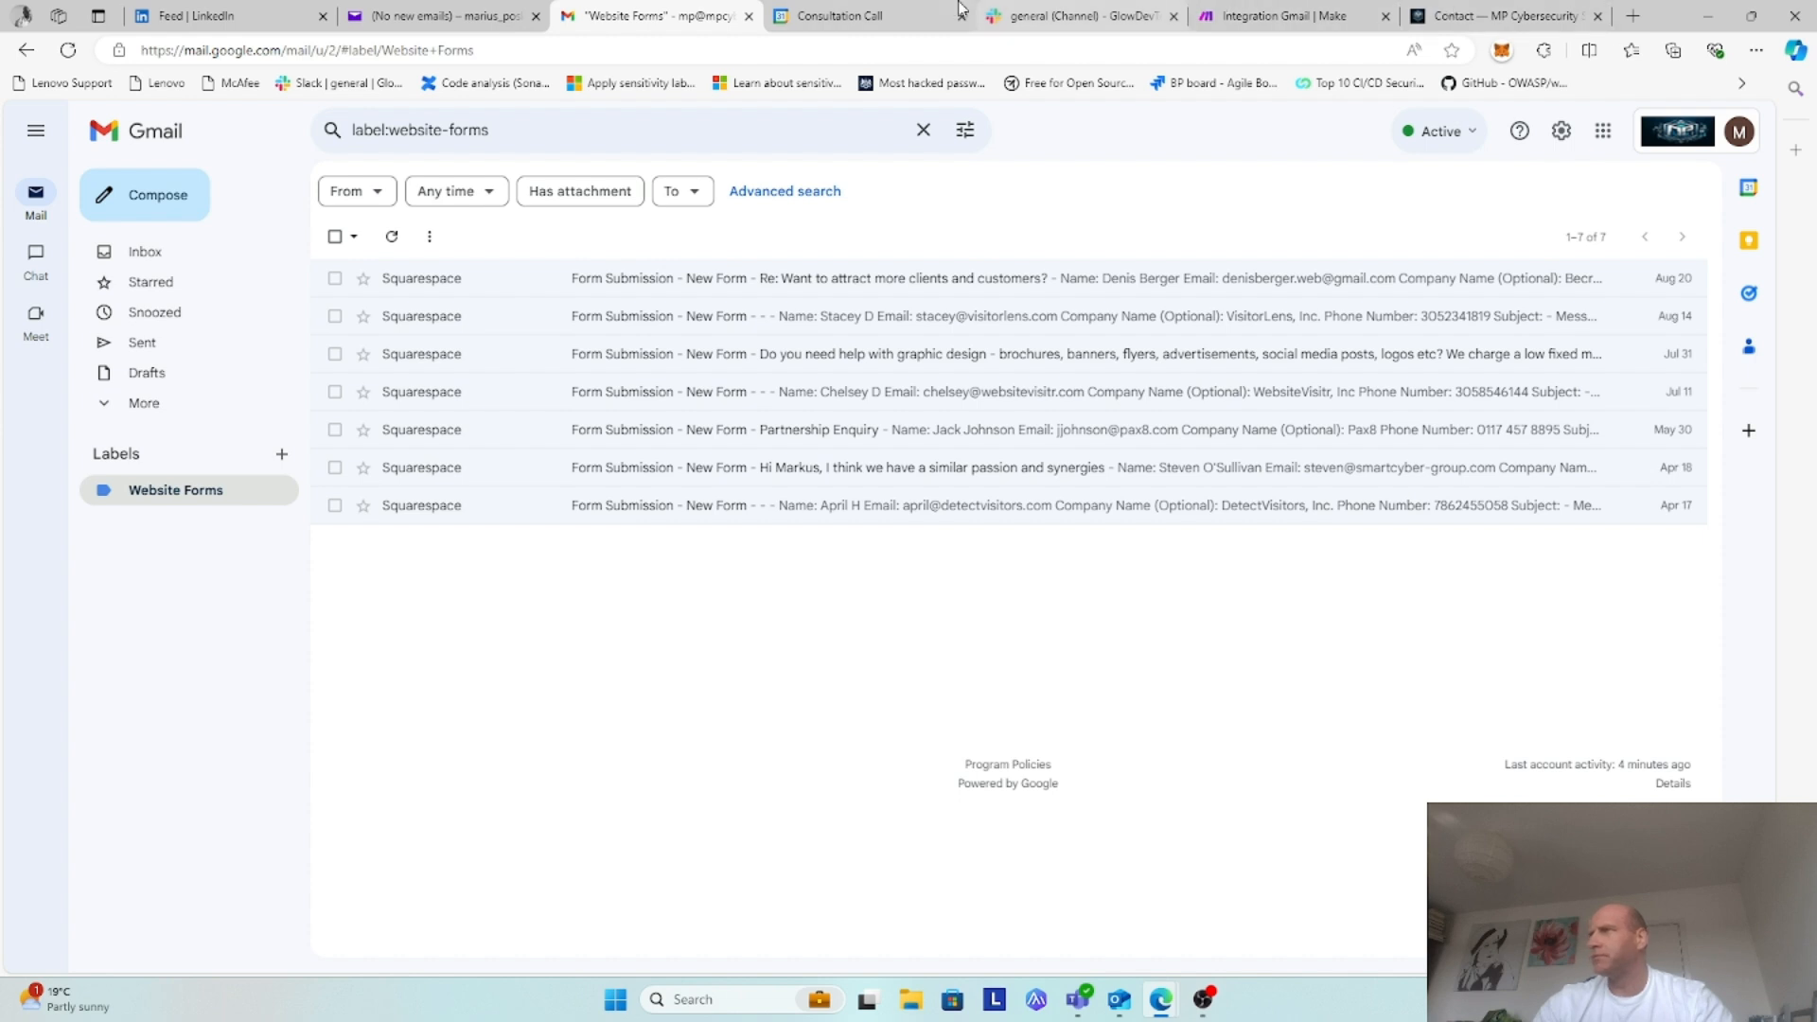
click(1216, 15)
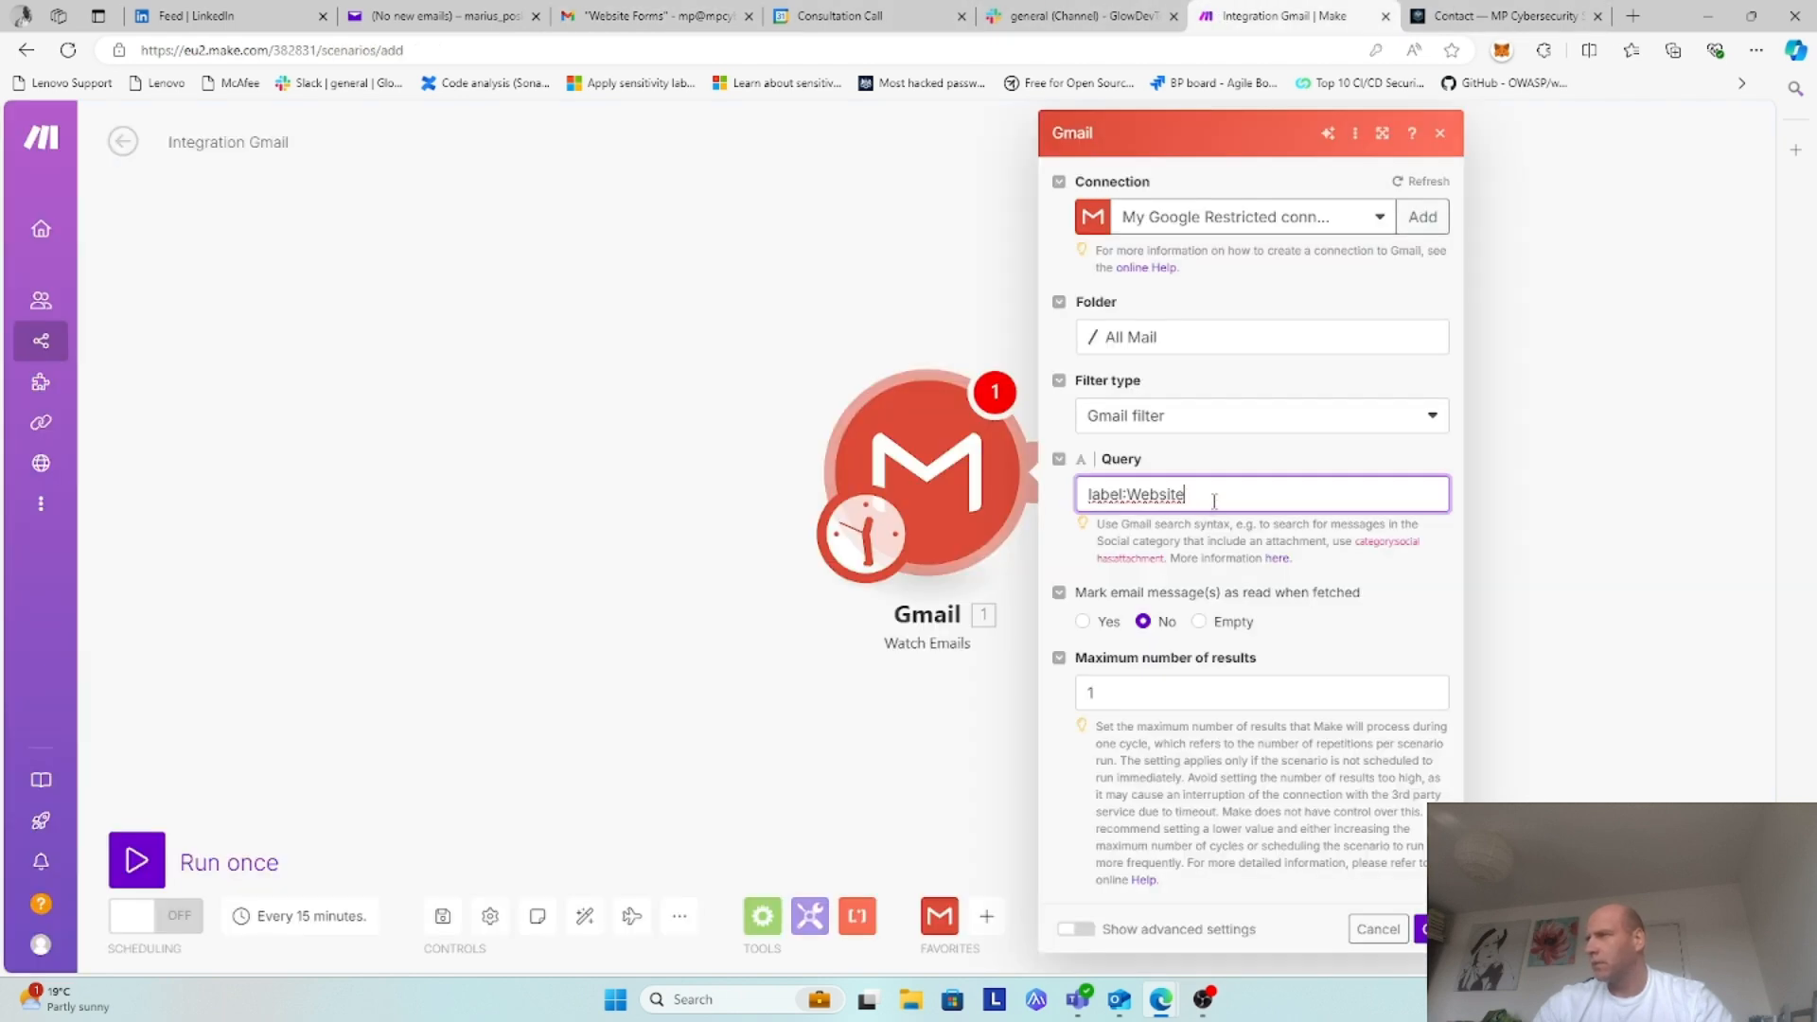
text(Forms)
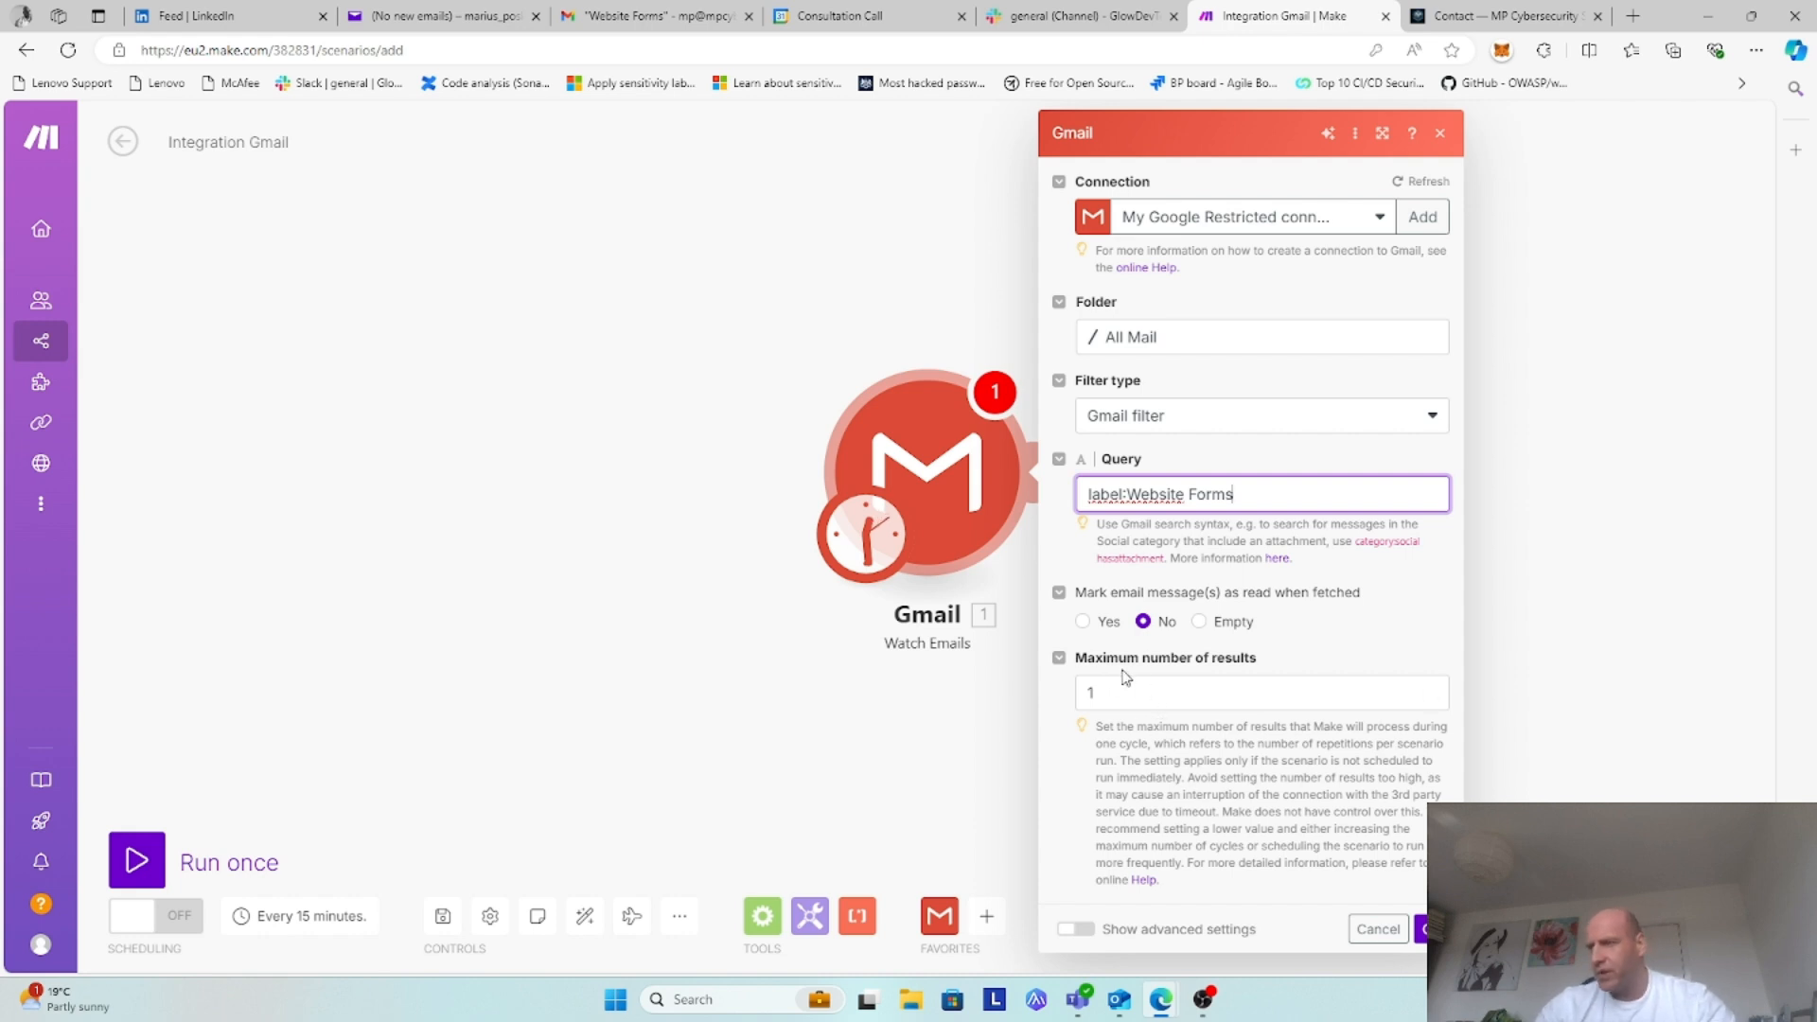
click(1422, 928)
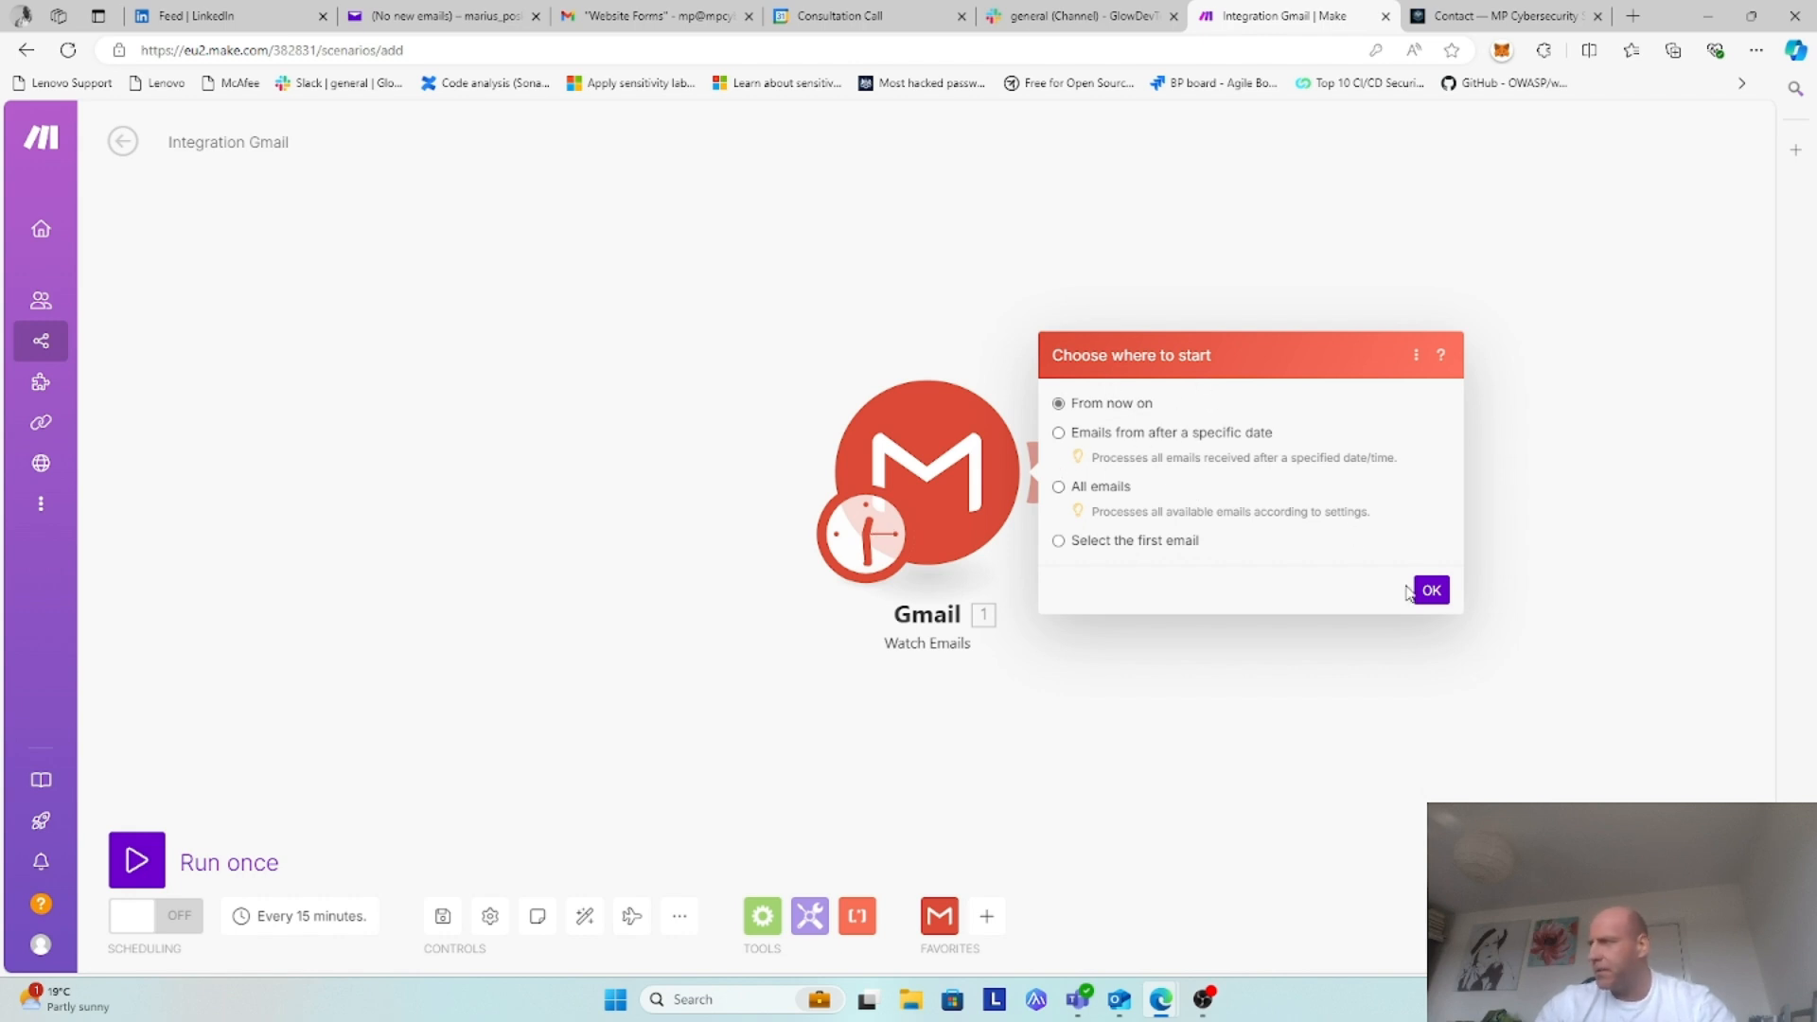
click(1432, 591)
Step: Add an OpenAI Create a Completion (Prompt) module after the Gmail Watch Emails module
click(1042, 472)
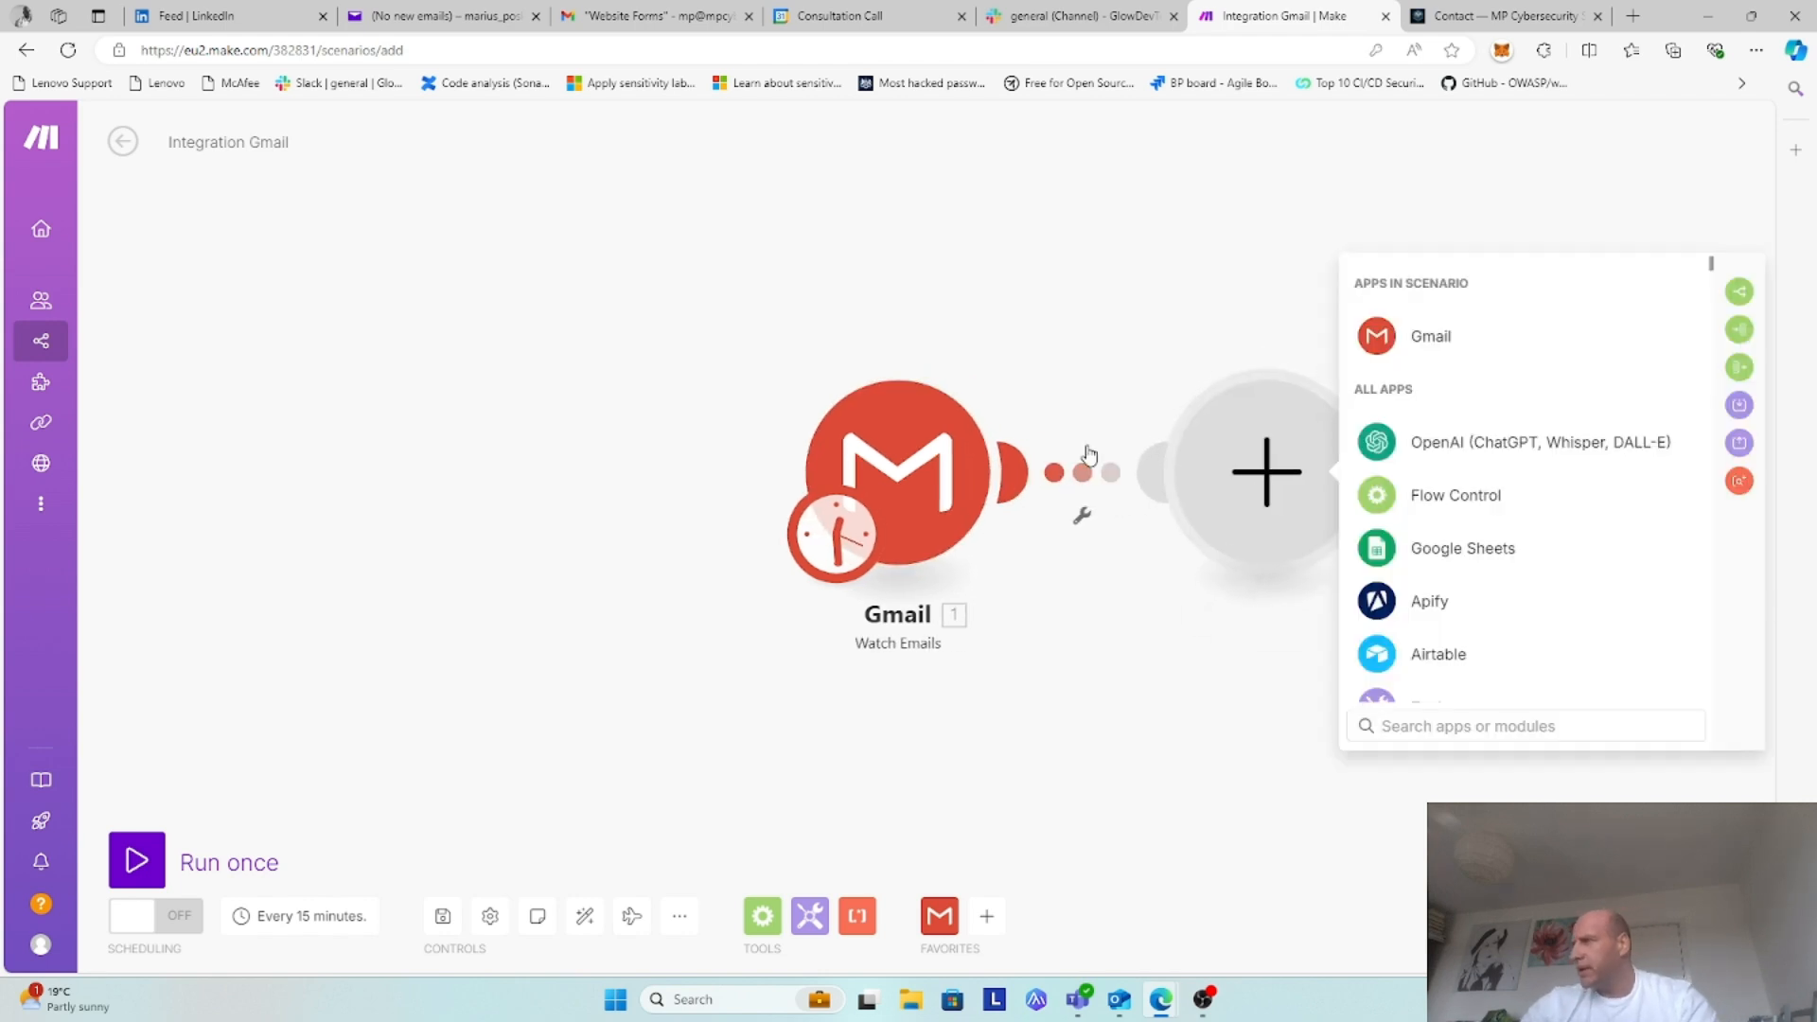
click(1540, 442)
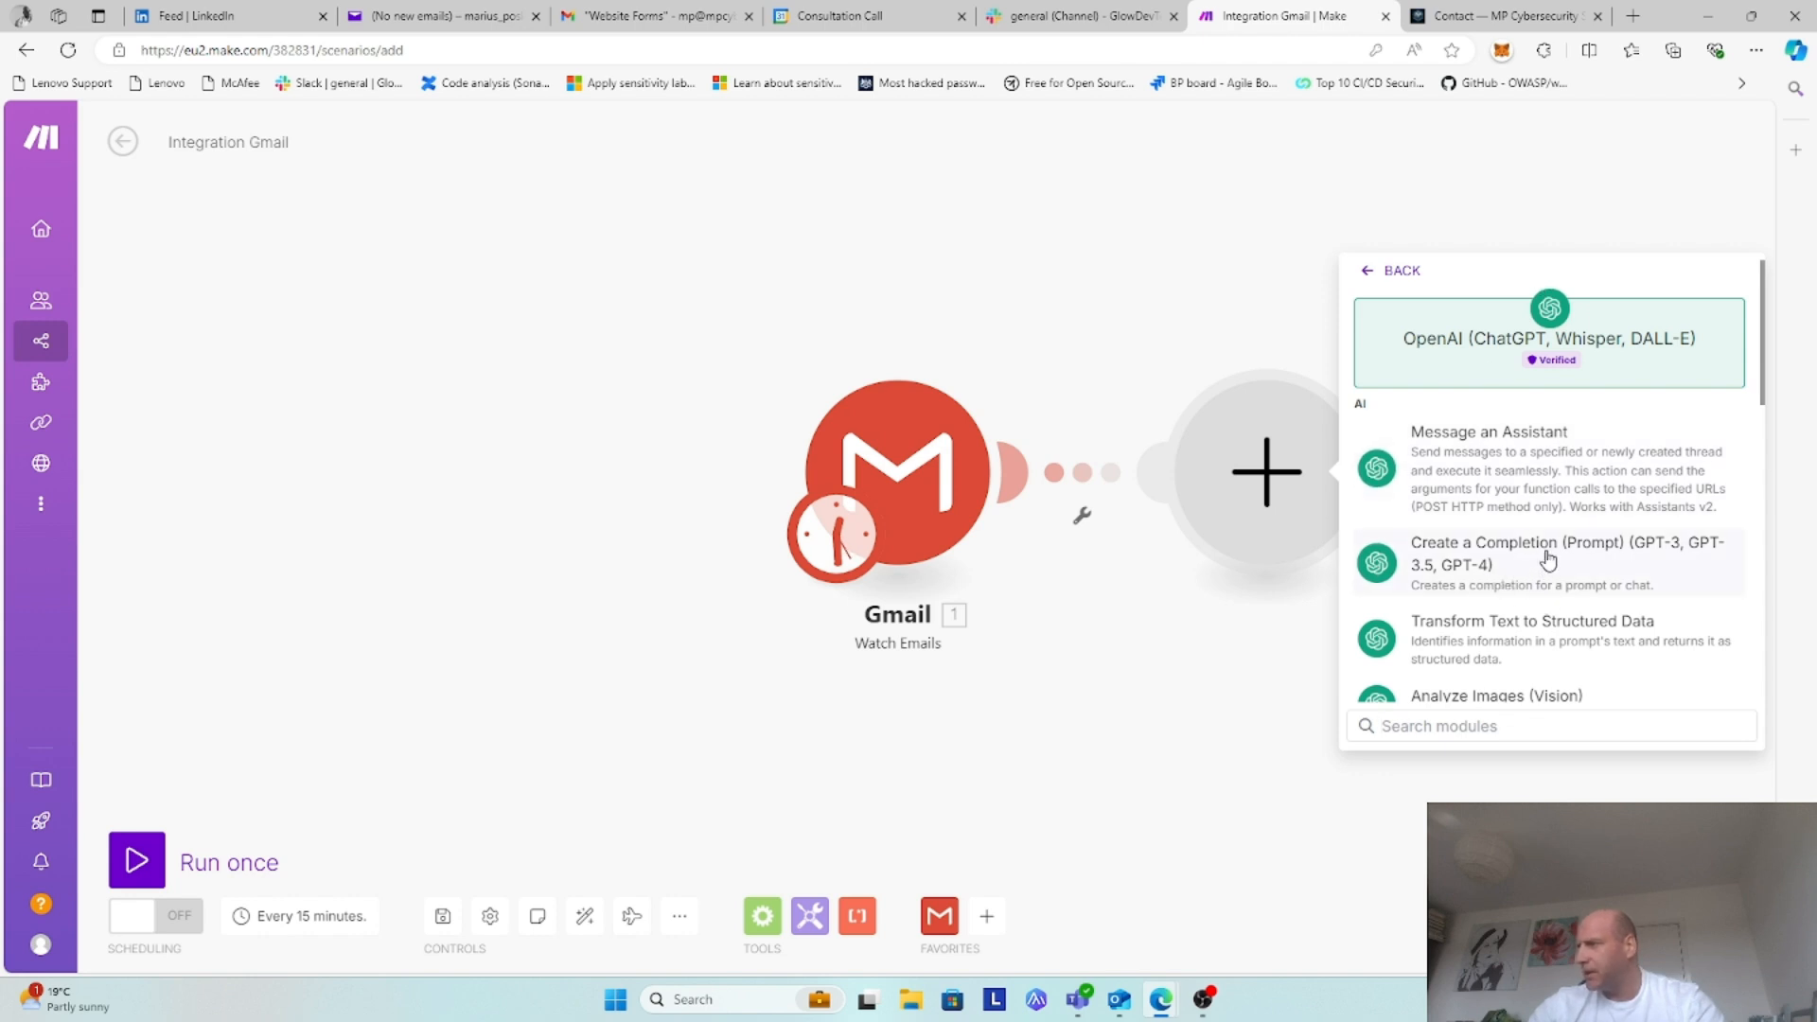
click(1506, 565)
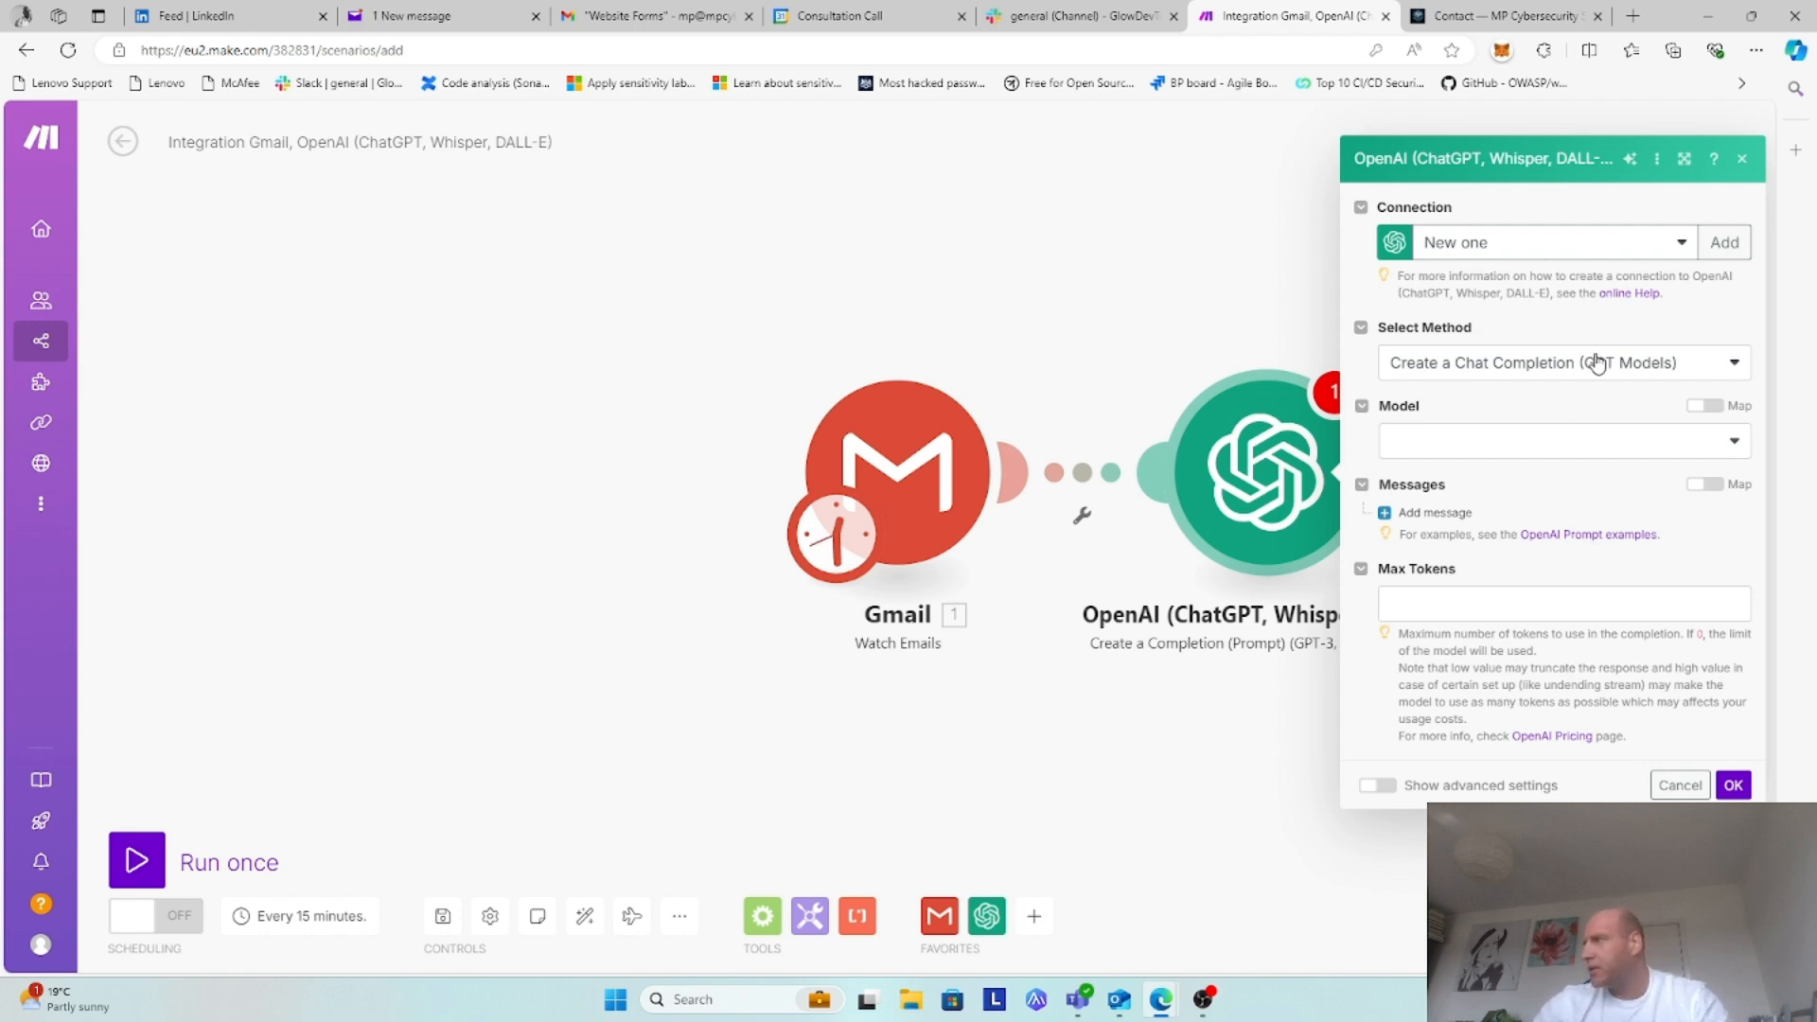
Step: Set the OpenAI module to Create a Chat Completion (GPT Models) with the gpt-4o (system) model and 0 max tokens
click(1540, 364)
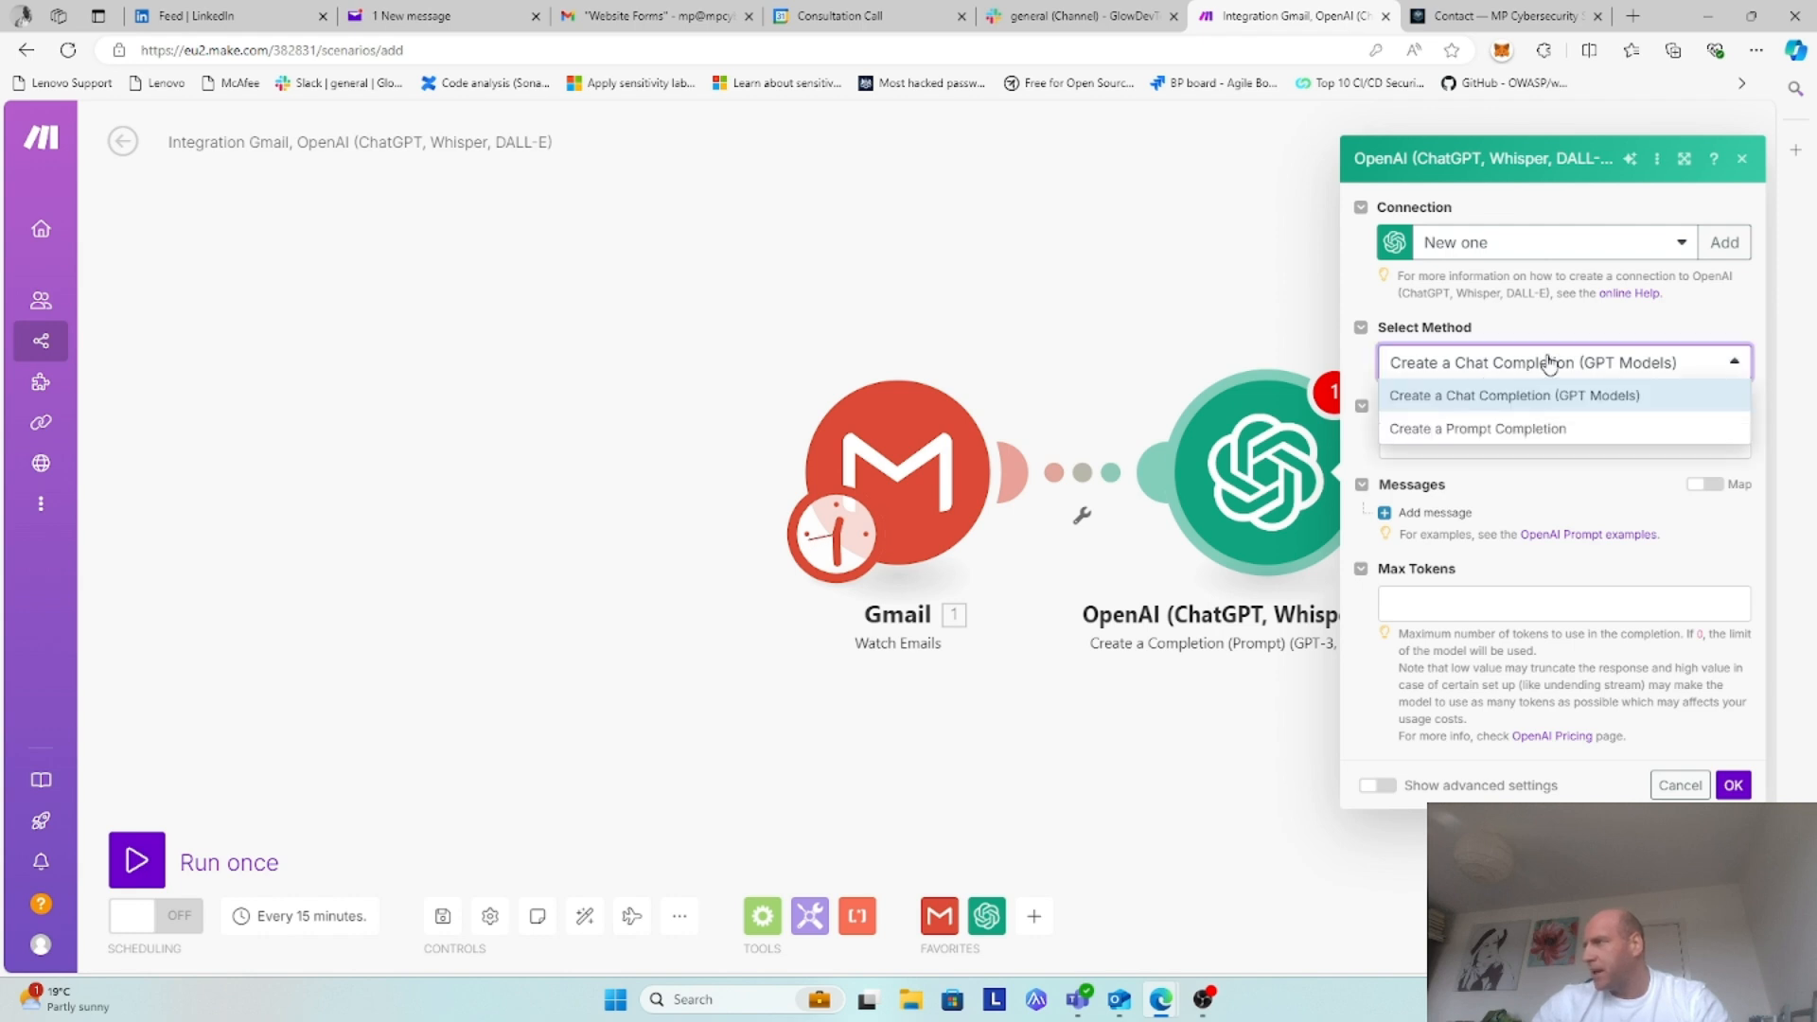
click(1506, 398)
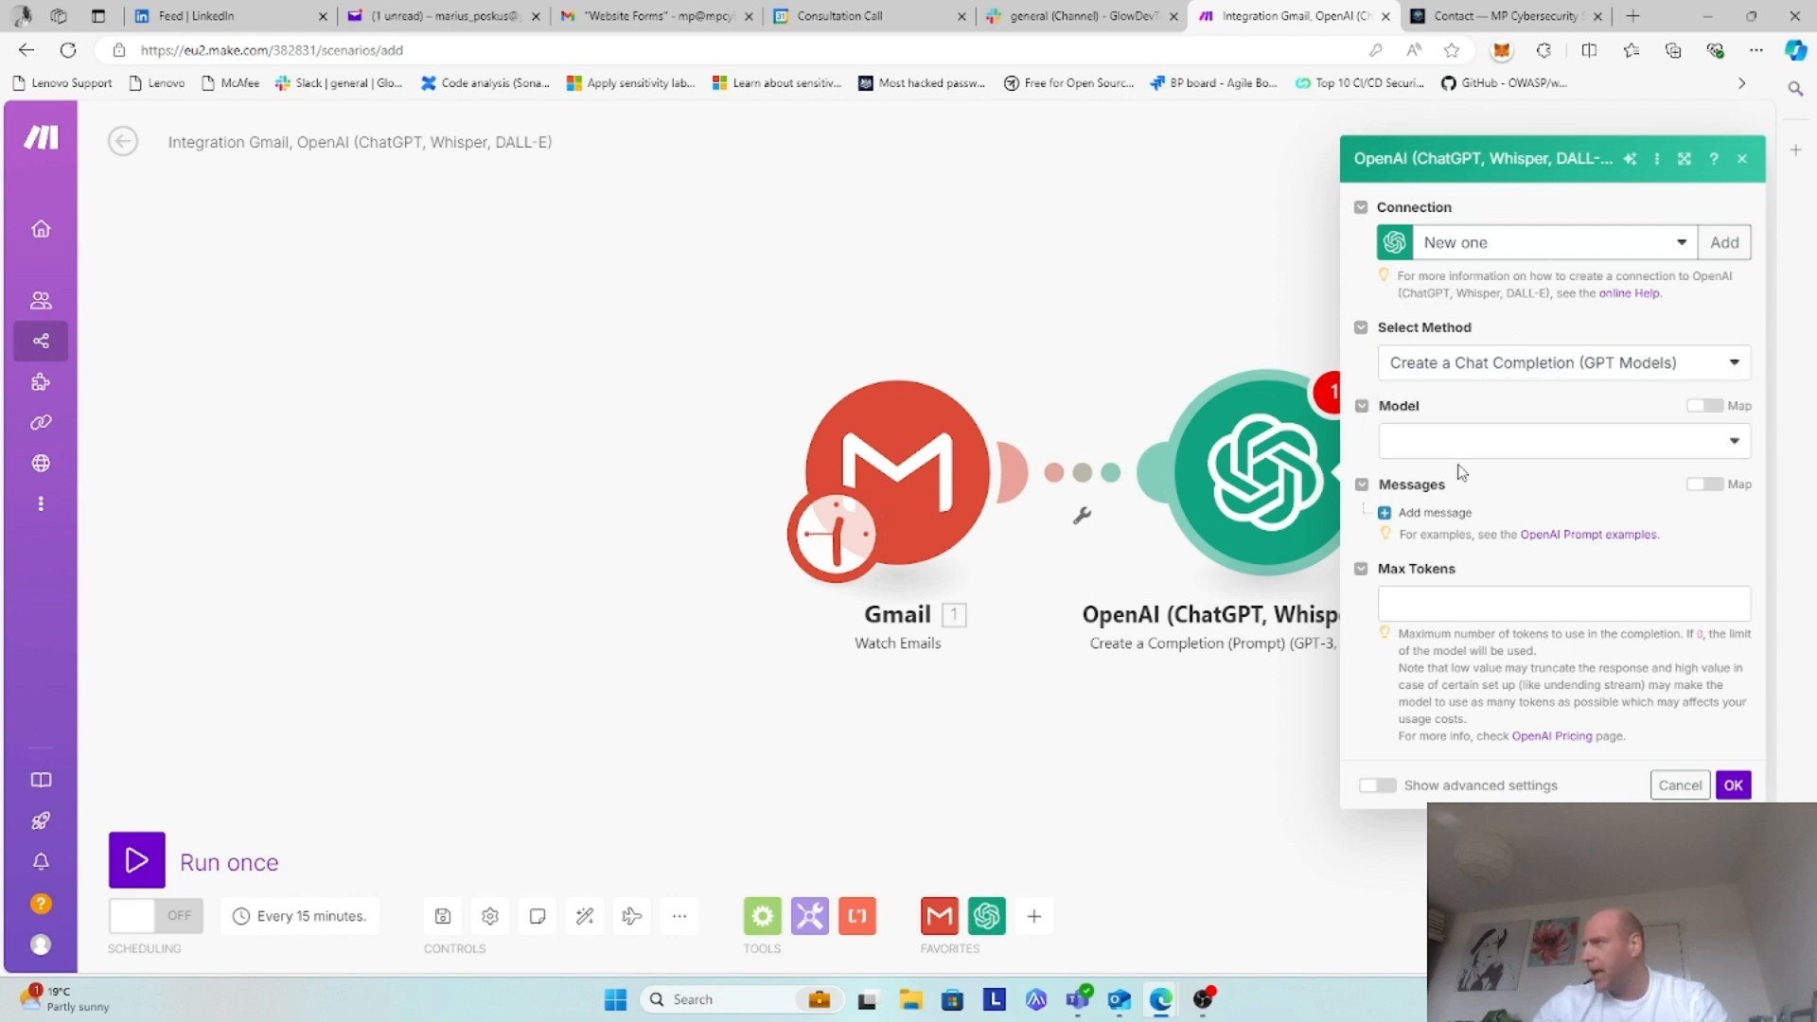
click(1547, 443)
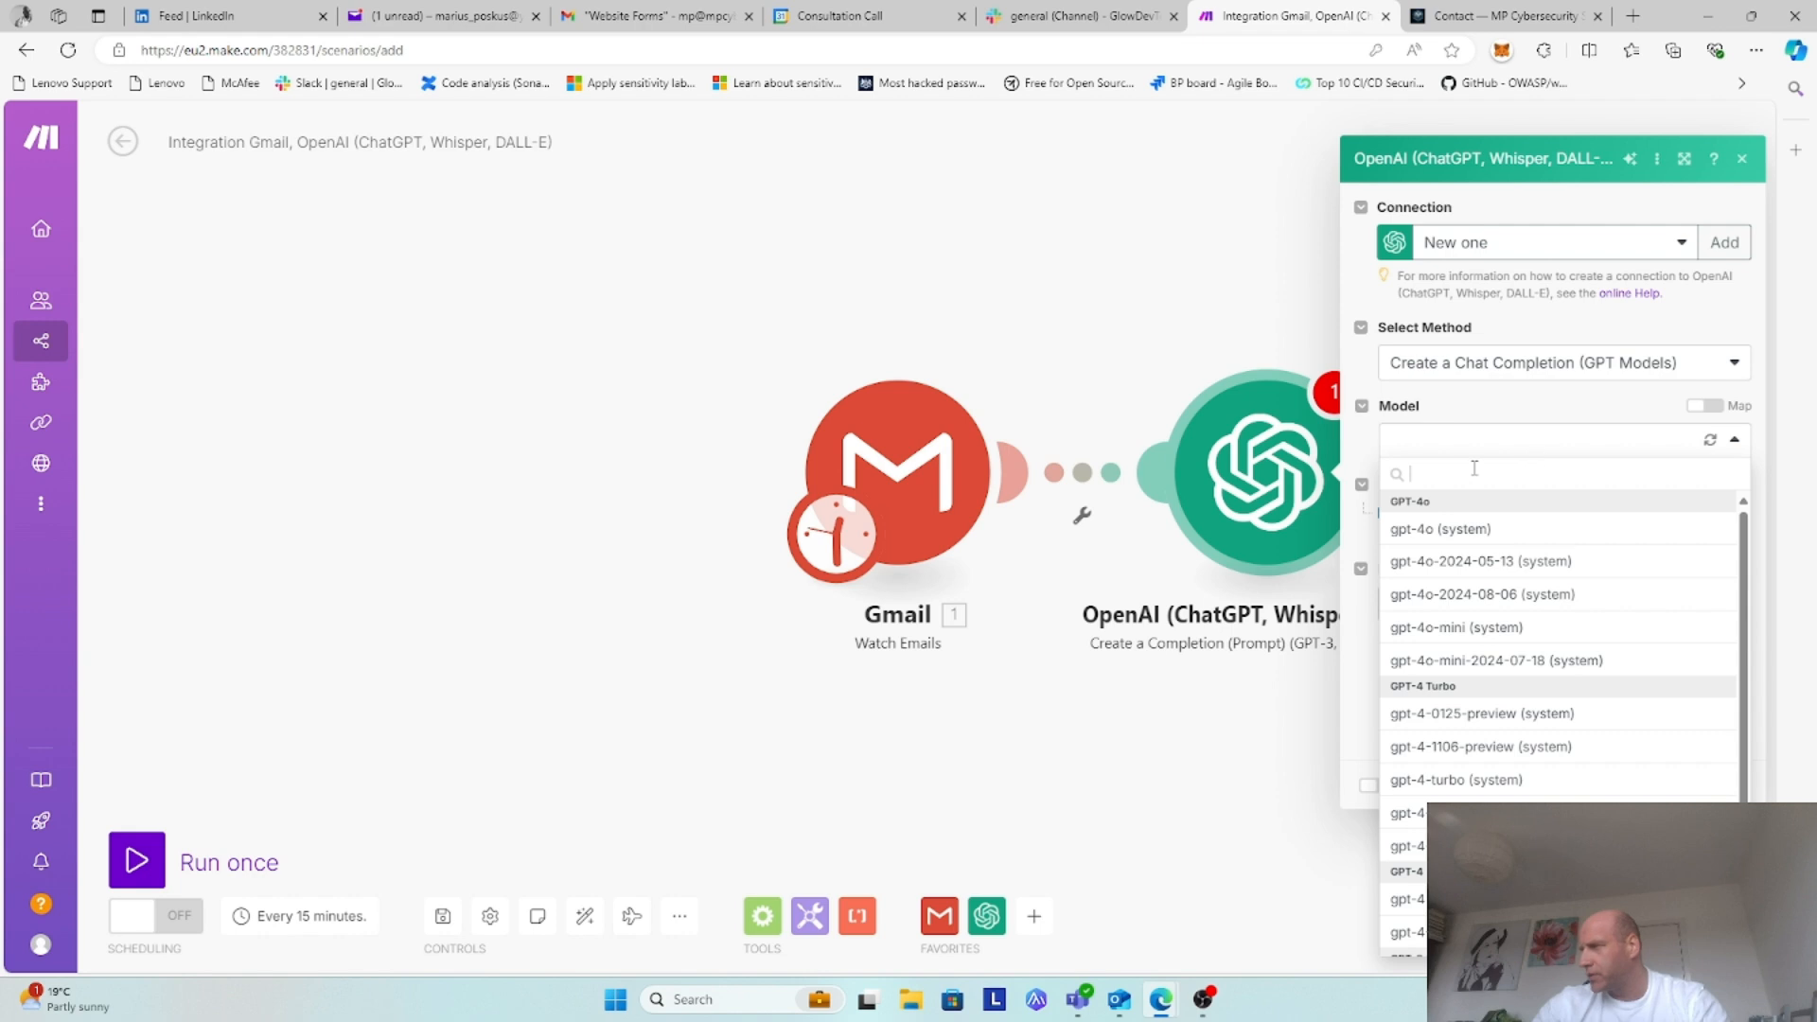
click(1445, 535)
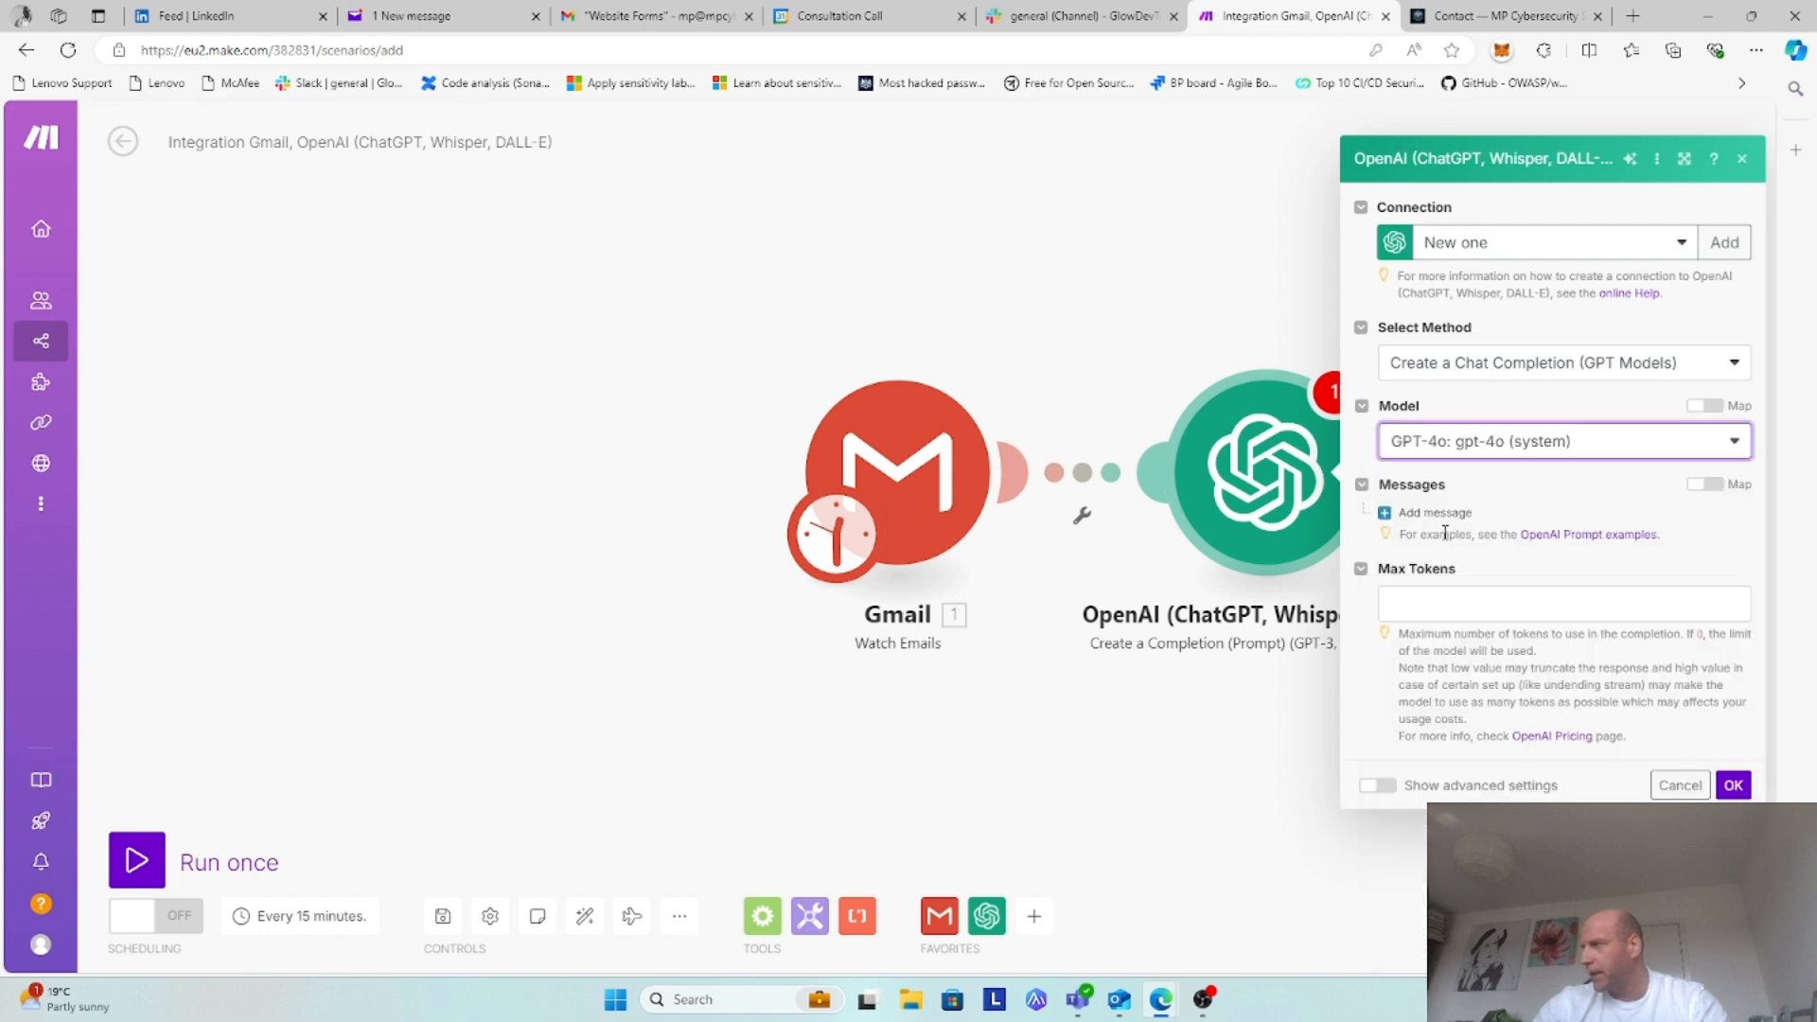
click(1474, 599)
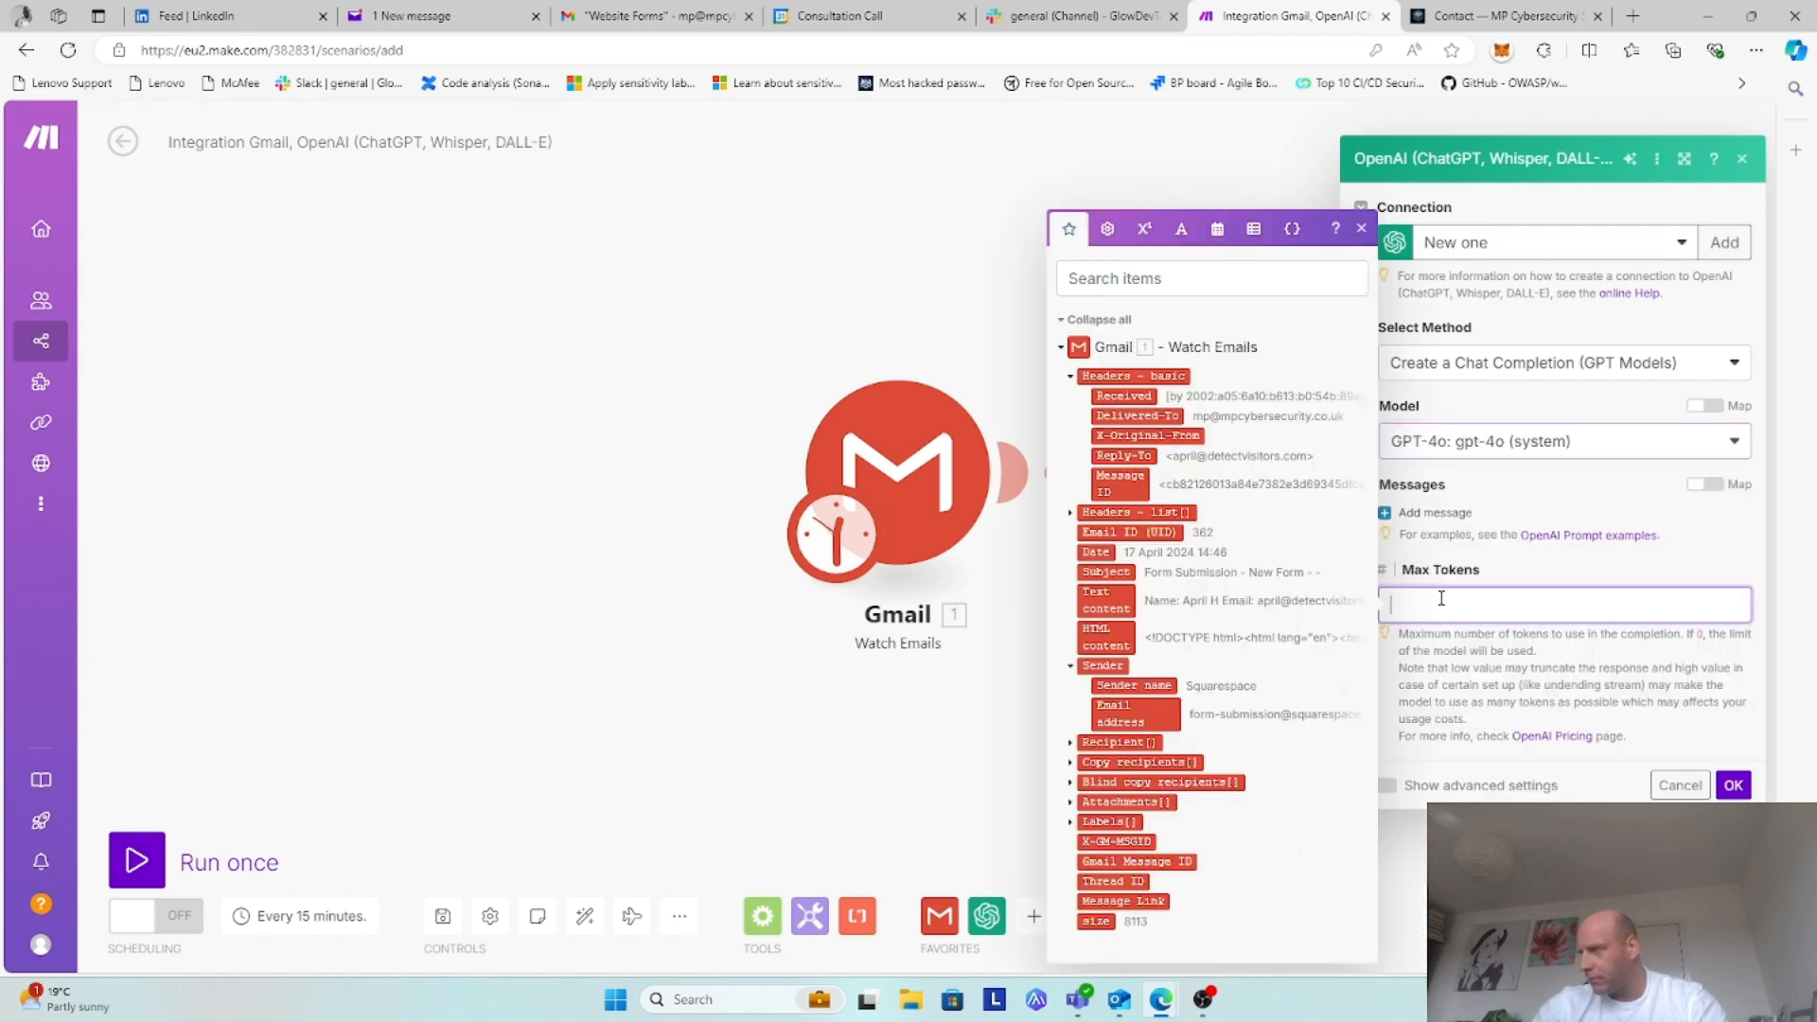
text(0)
click(1571, 492)
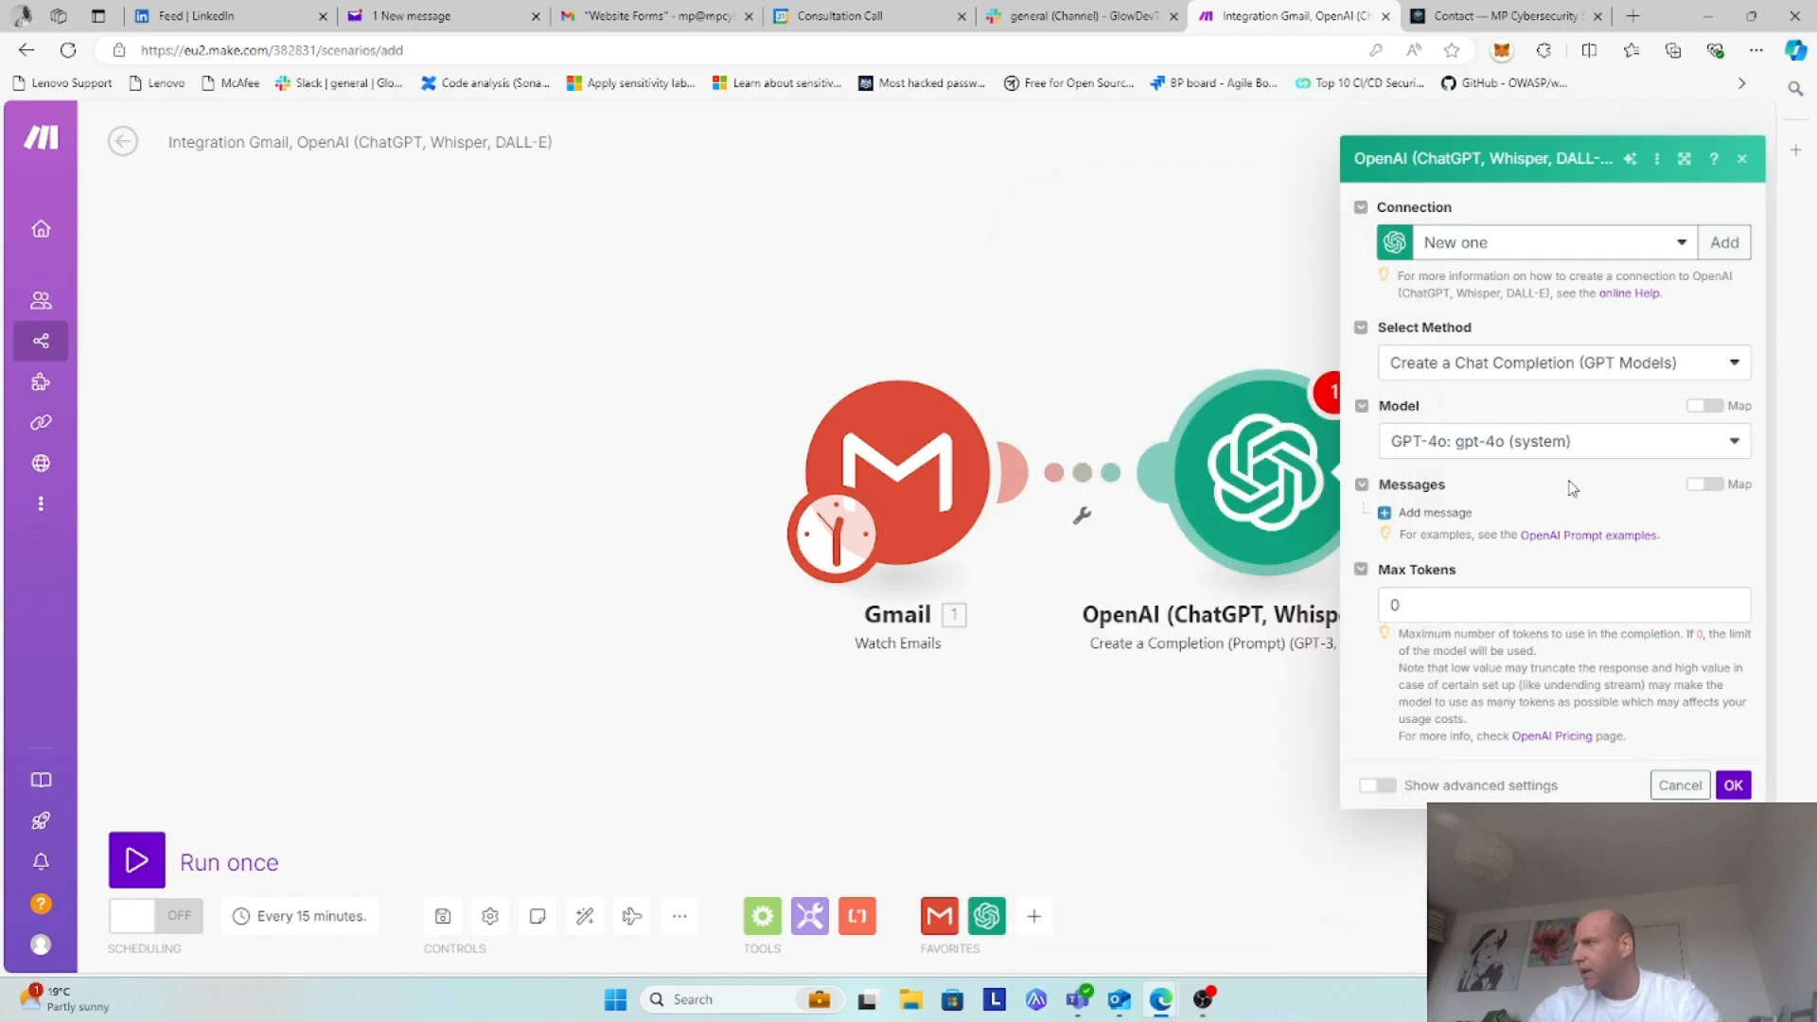
Step: Add a first message with the System role and the content "You an intelligent email assistant working for MP Cybersecurity"
click(1462, 512)
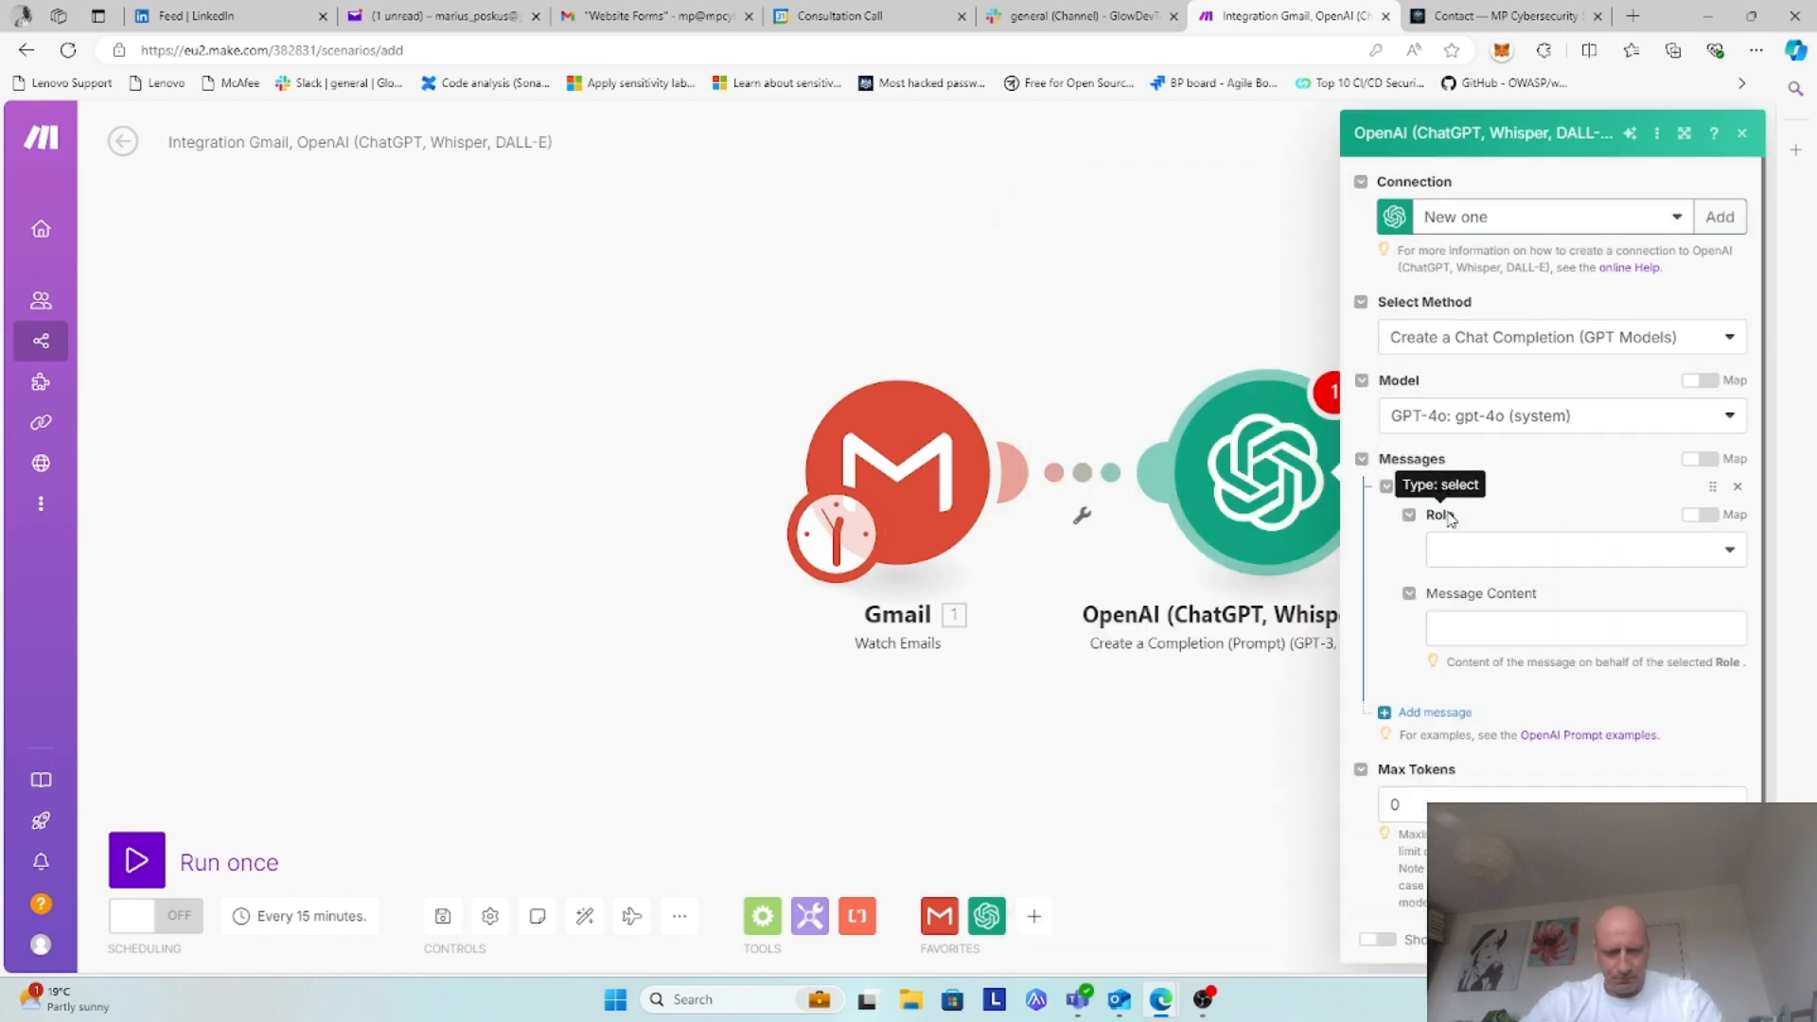
click(1487, 561)
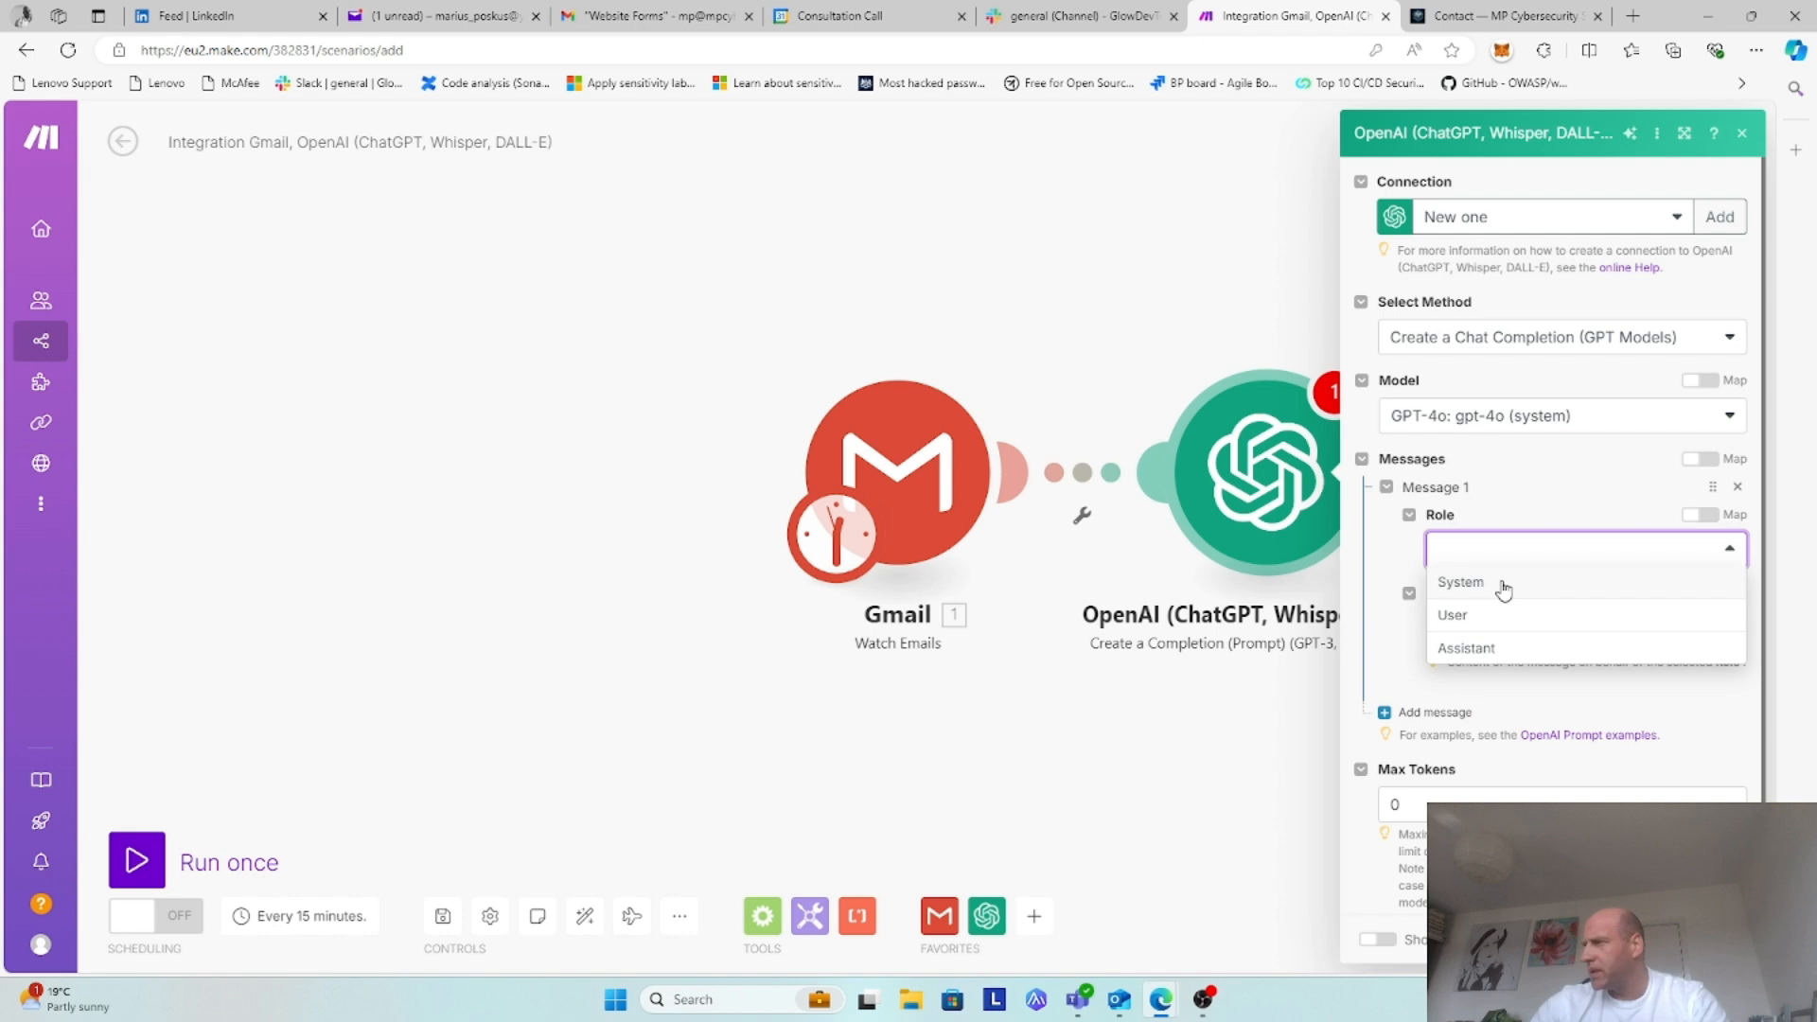
click(1503, 587)
click(1456, 628)
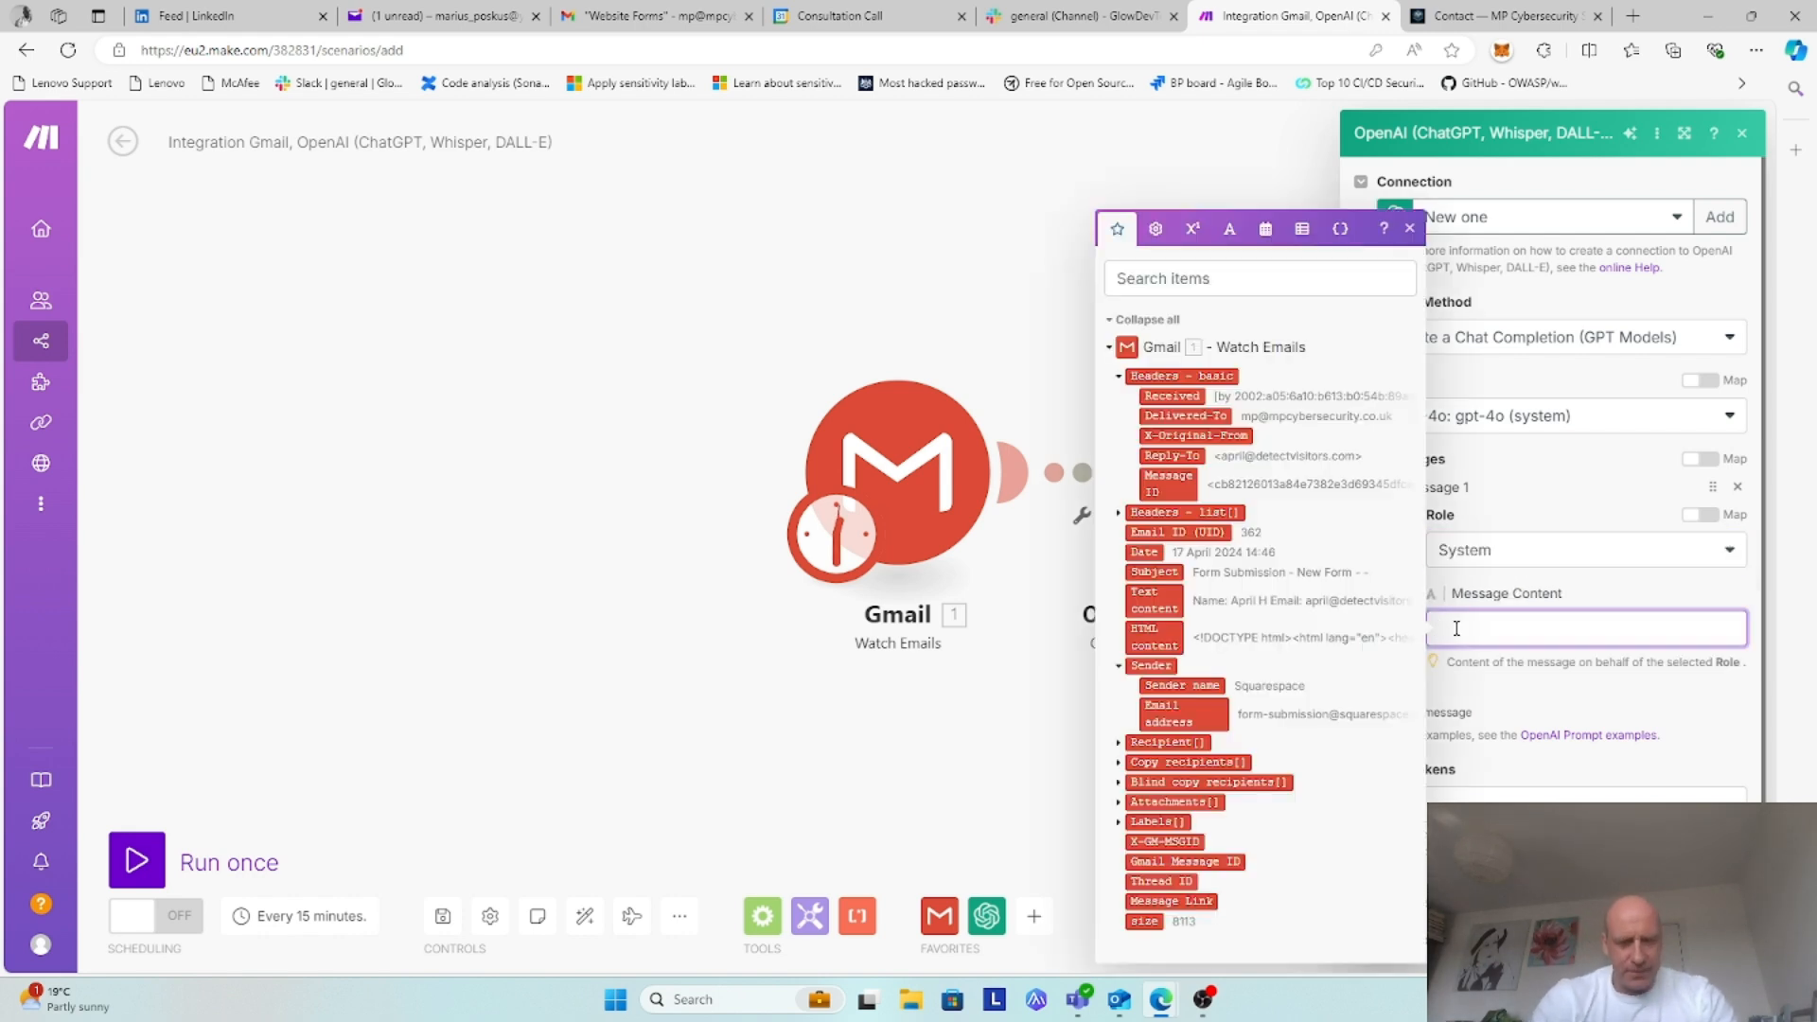
text(You)
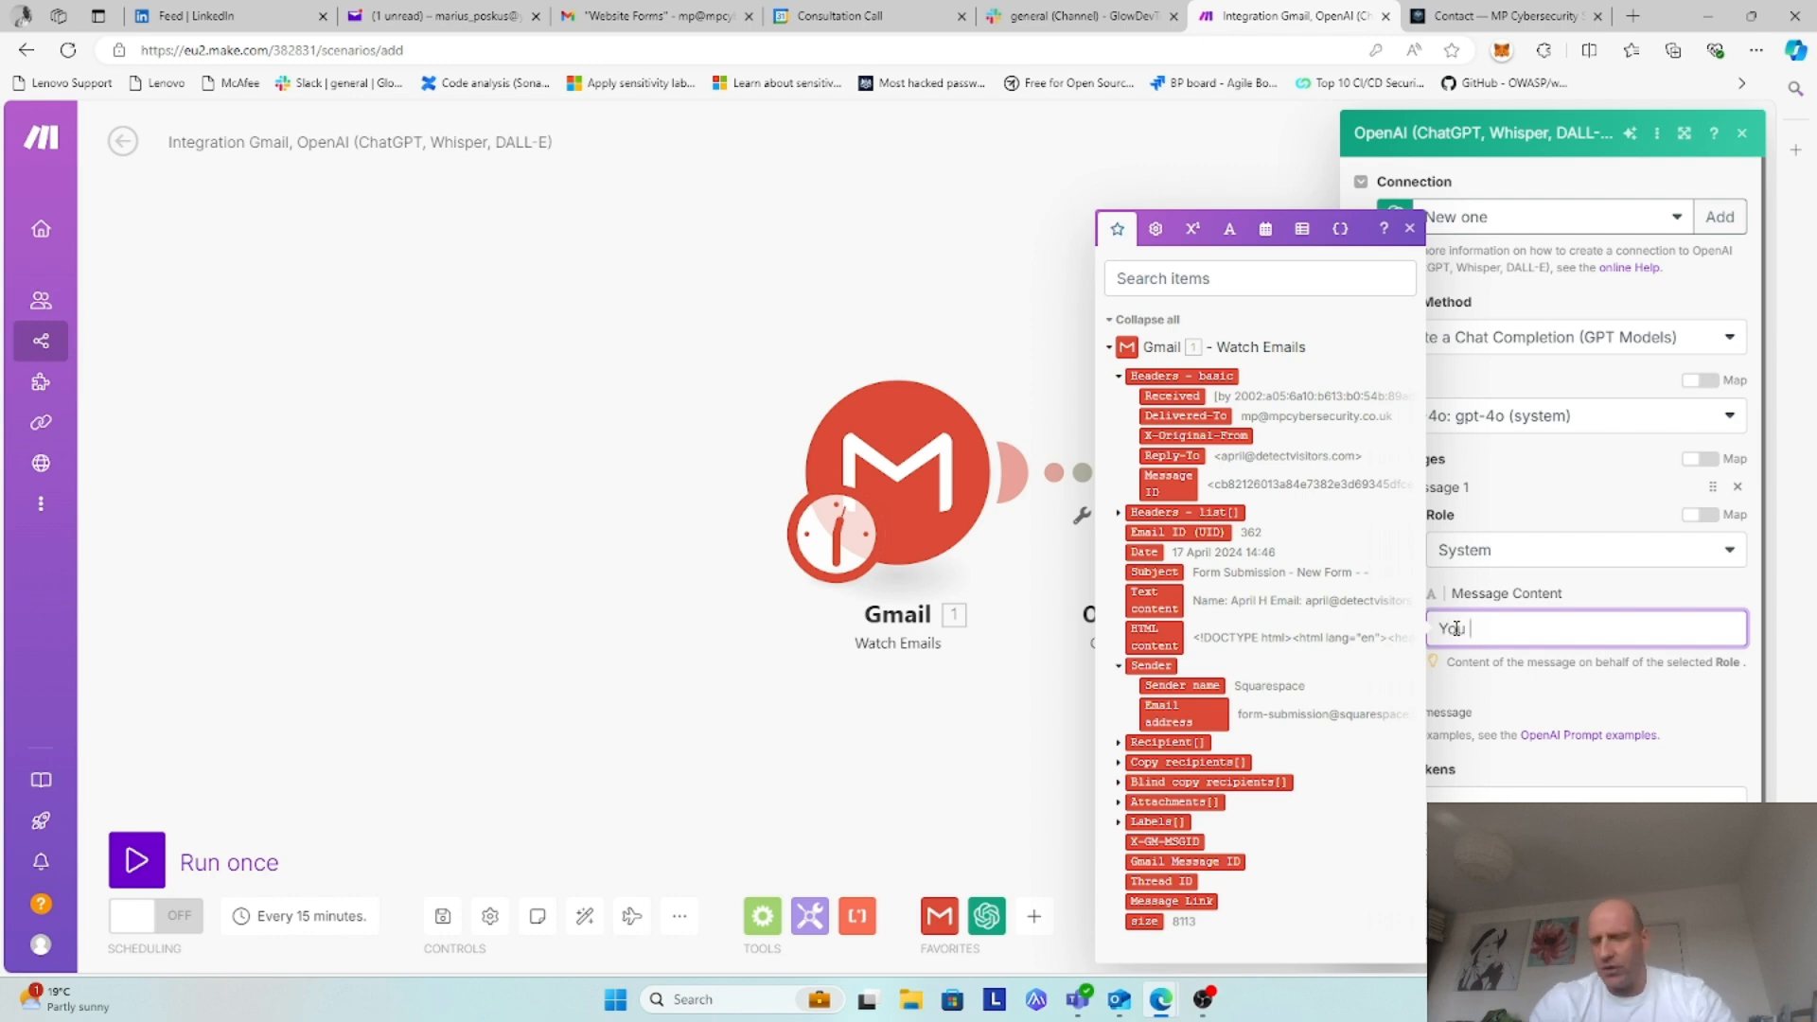
text( an )
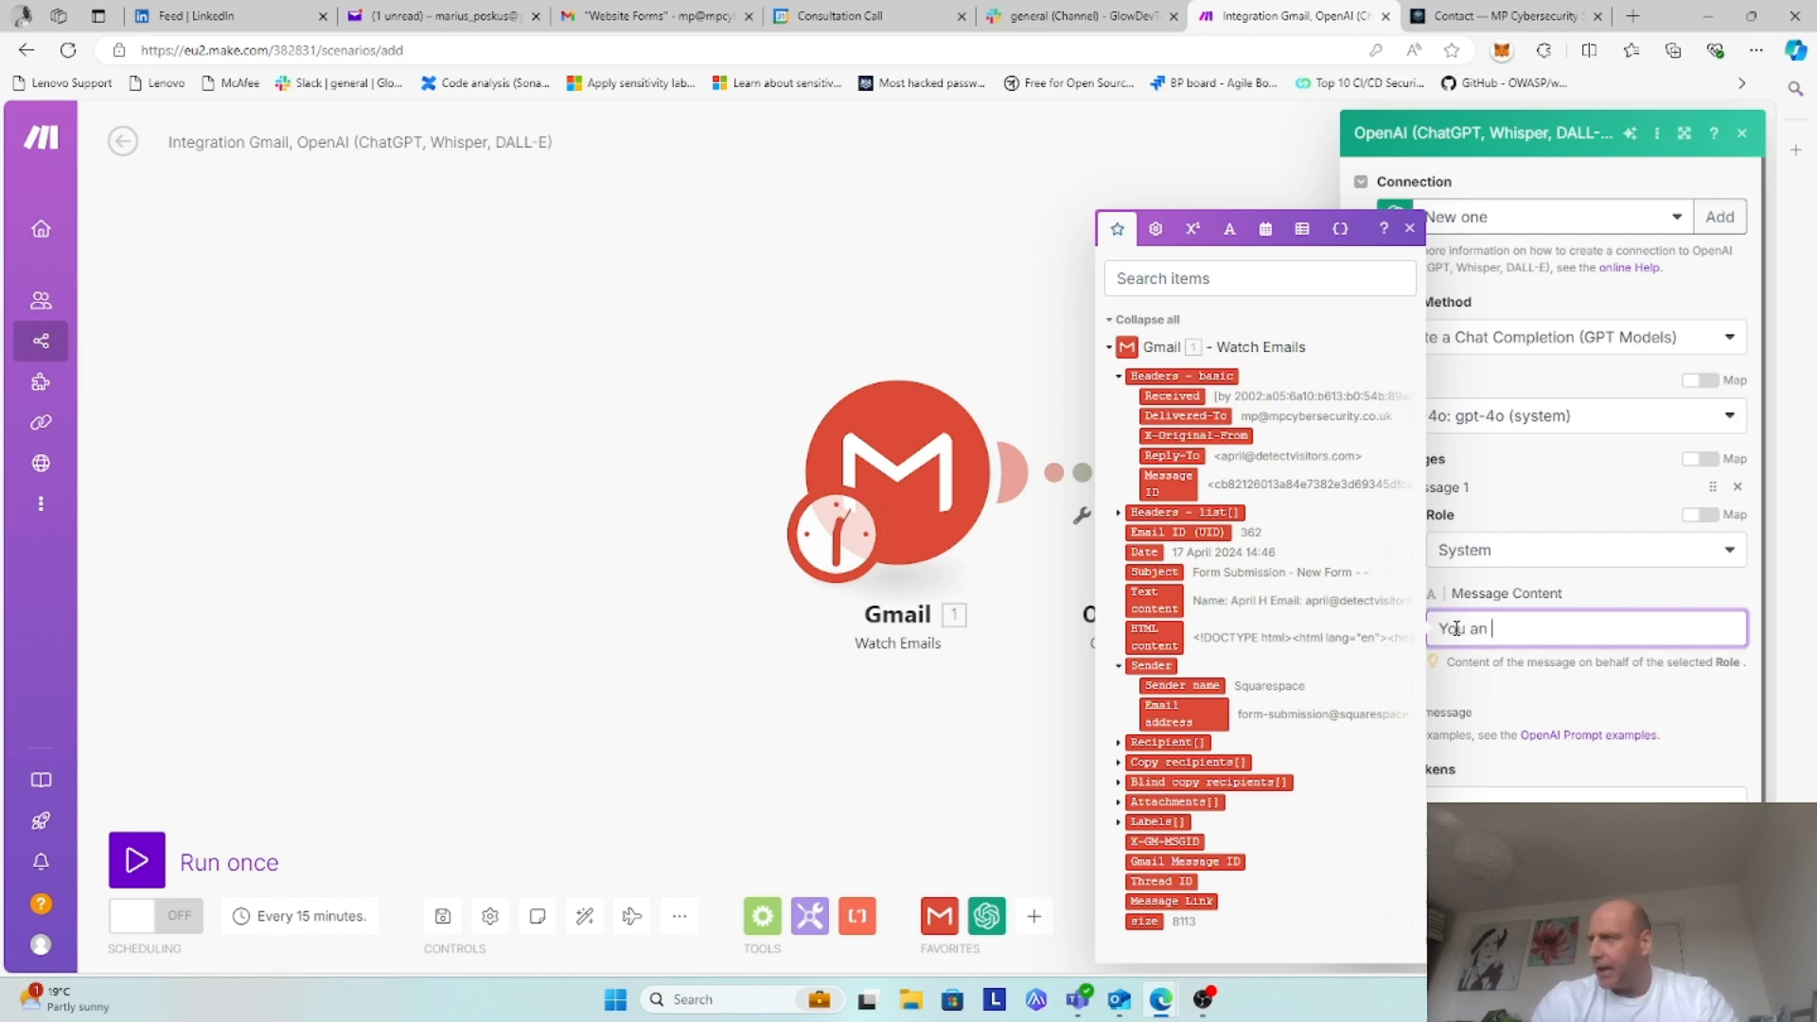
text(intelli)
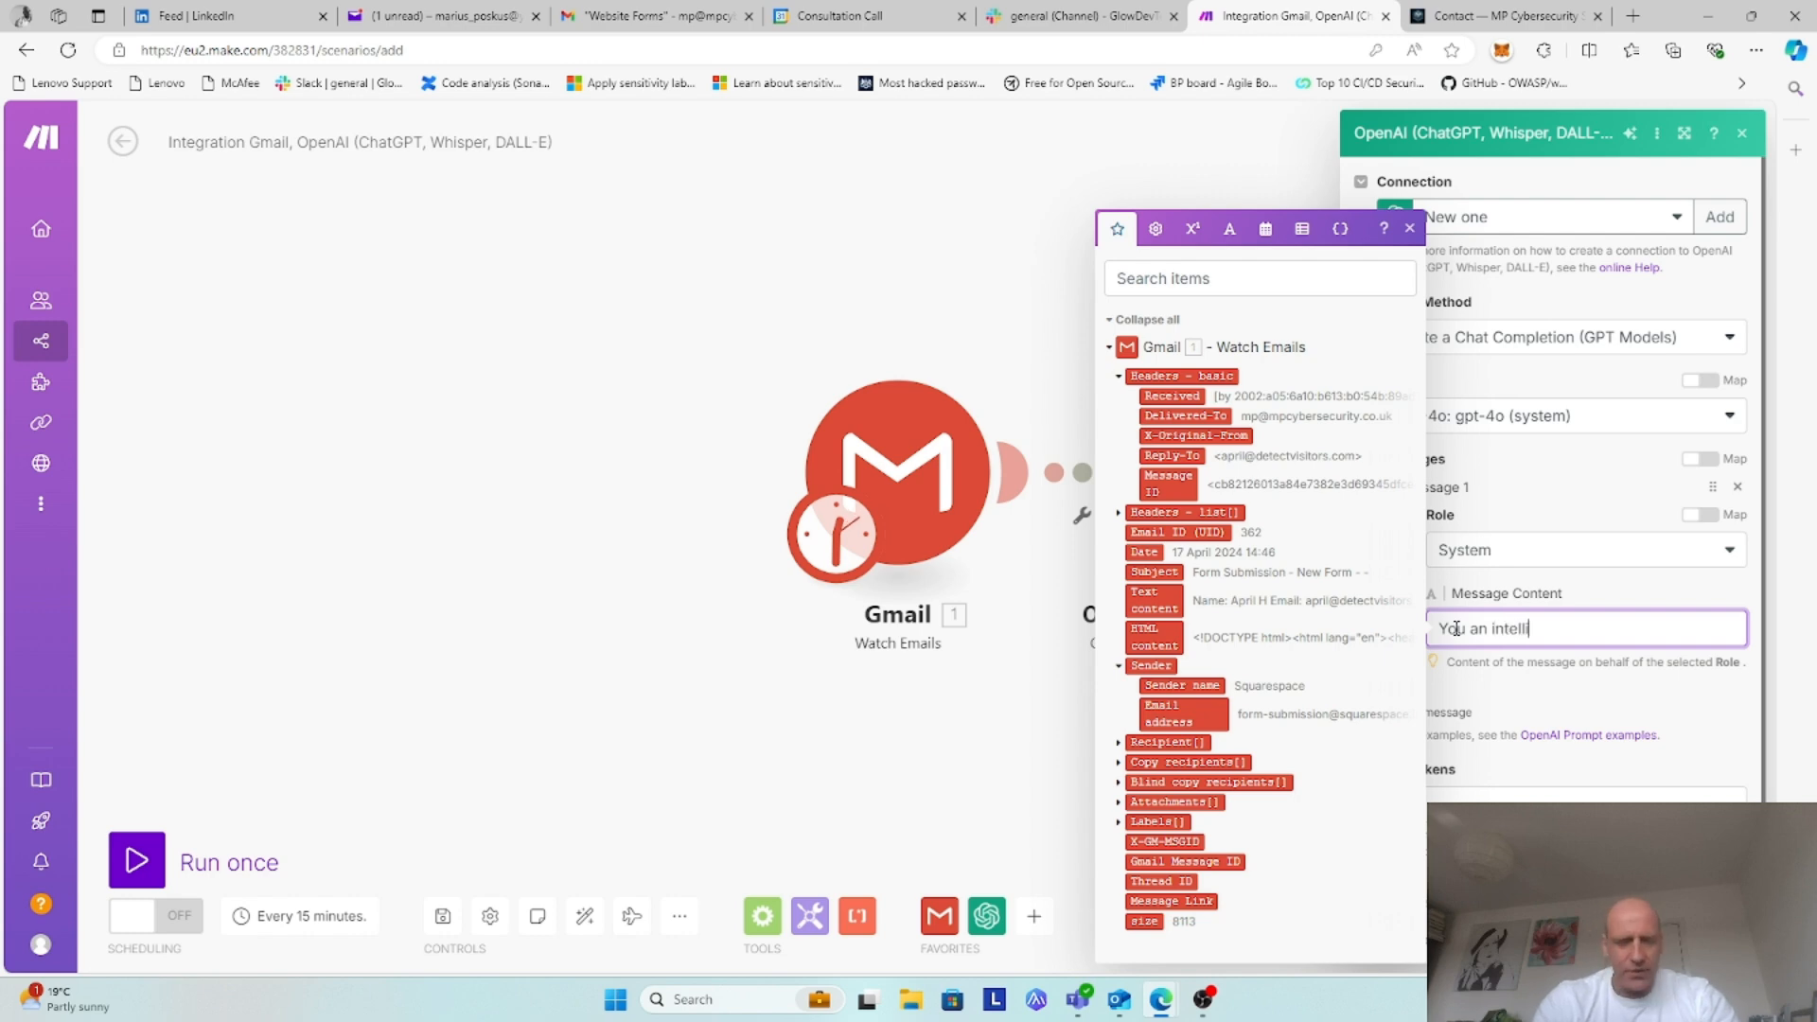
text(gent email as)
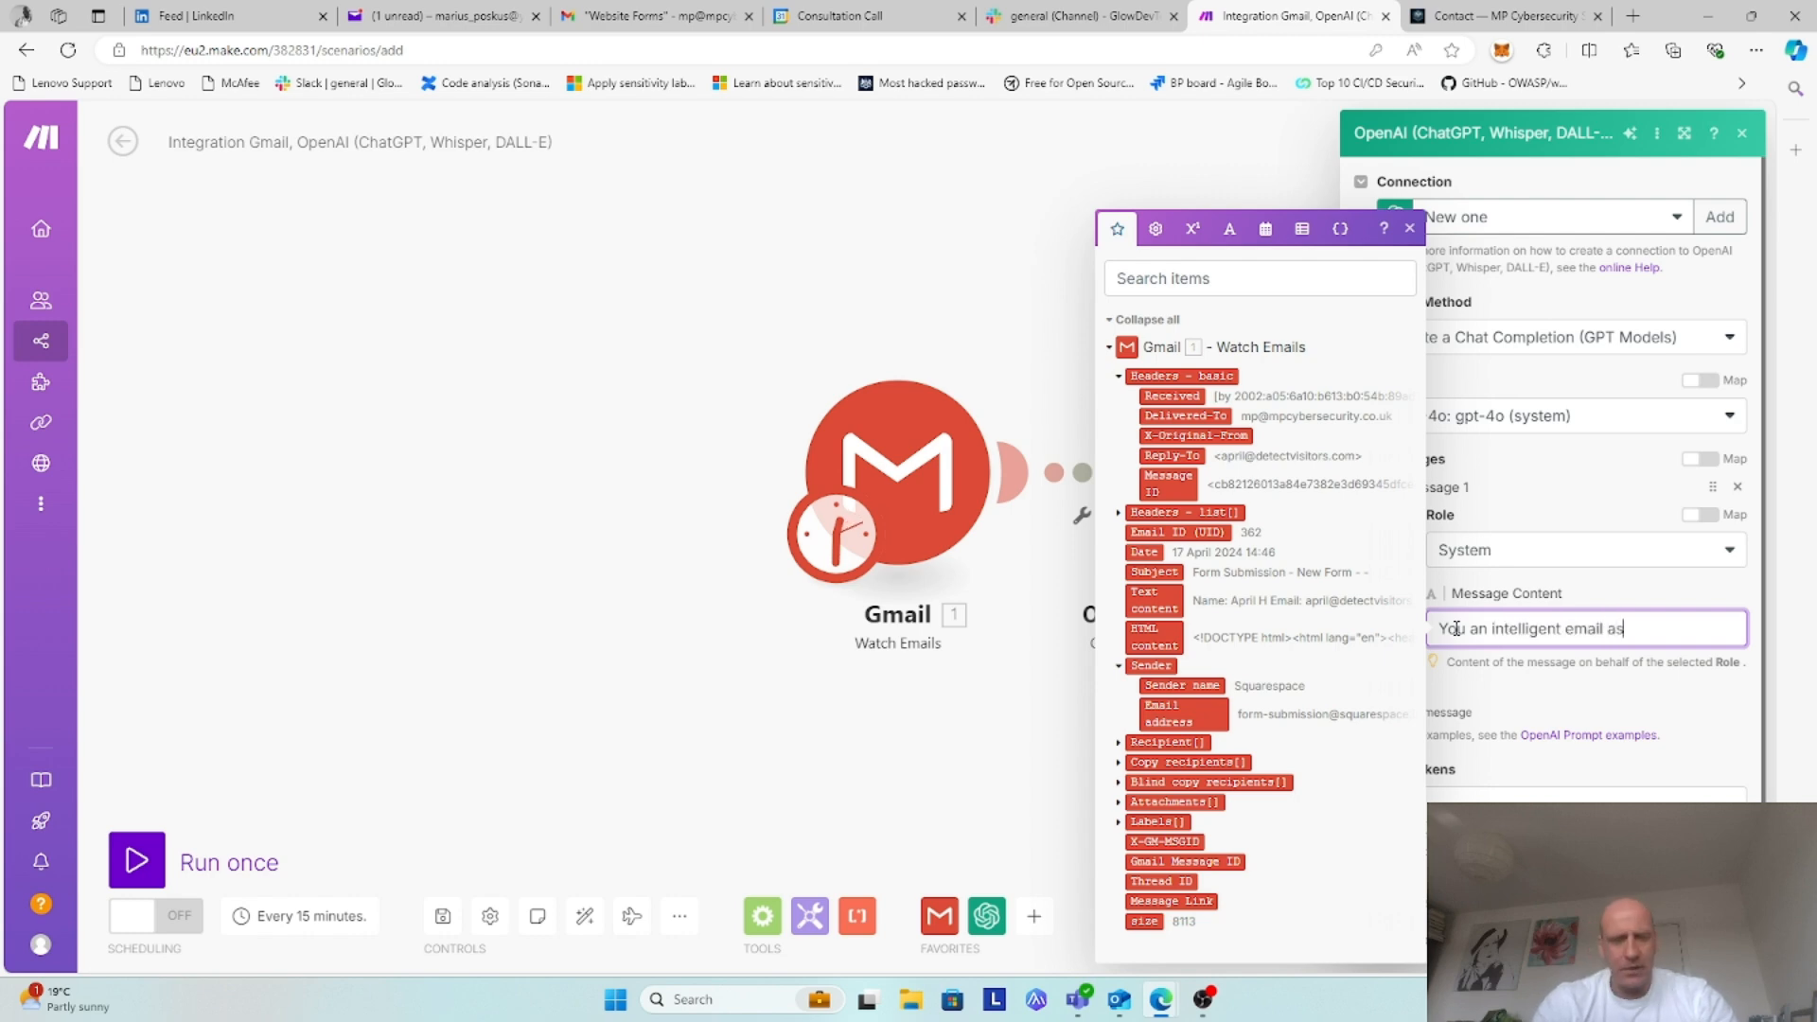
text(sistant working for MP Cybersecurity)
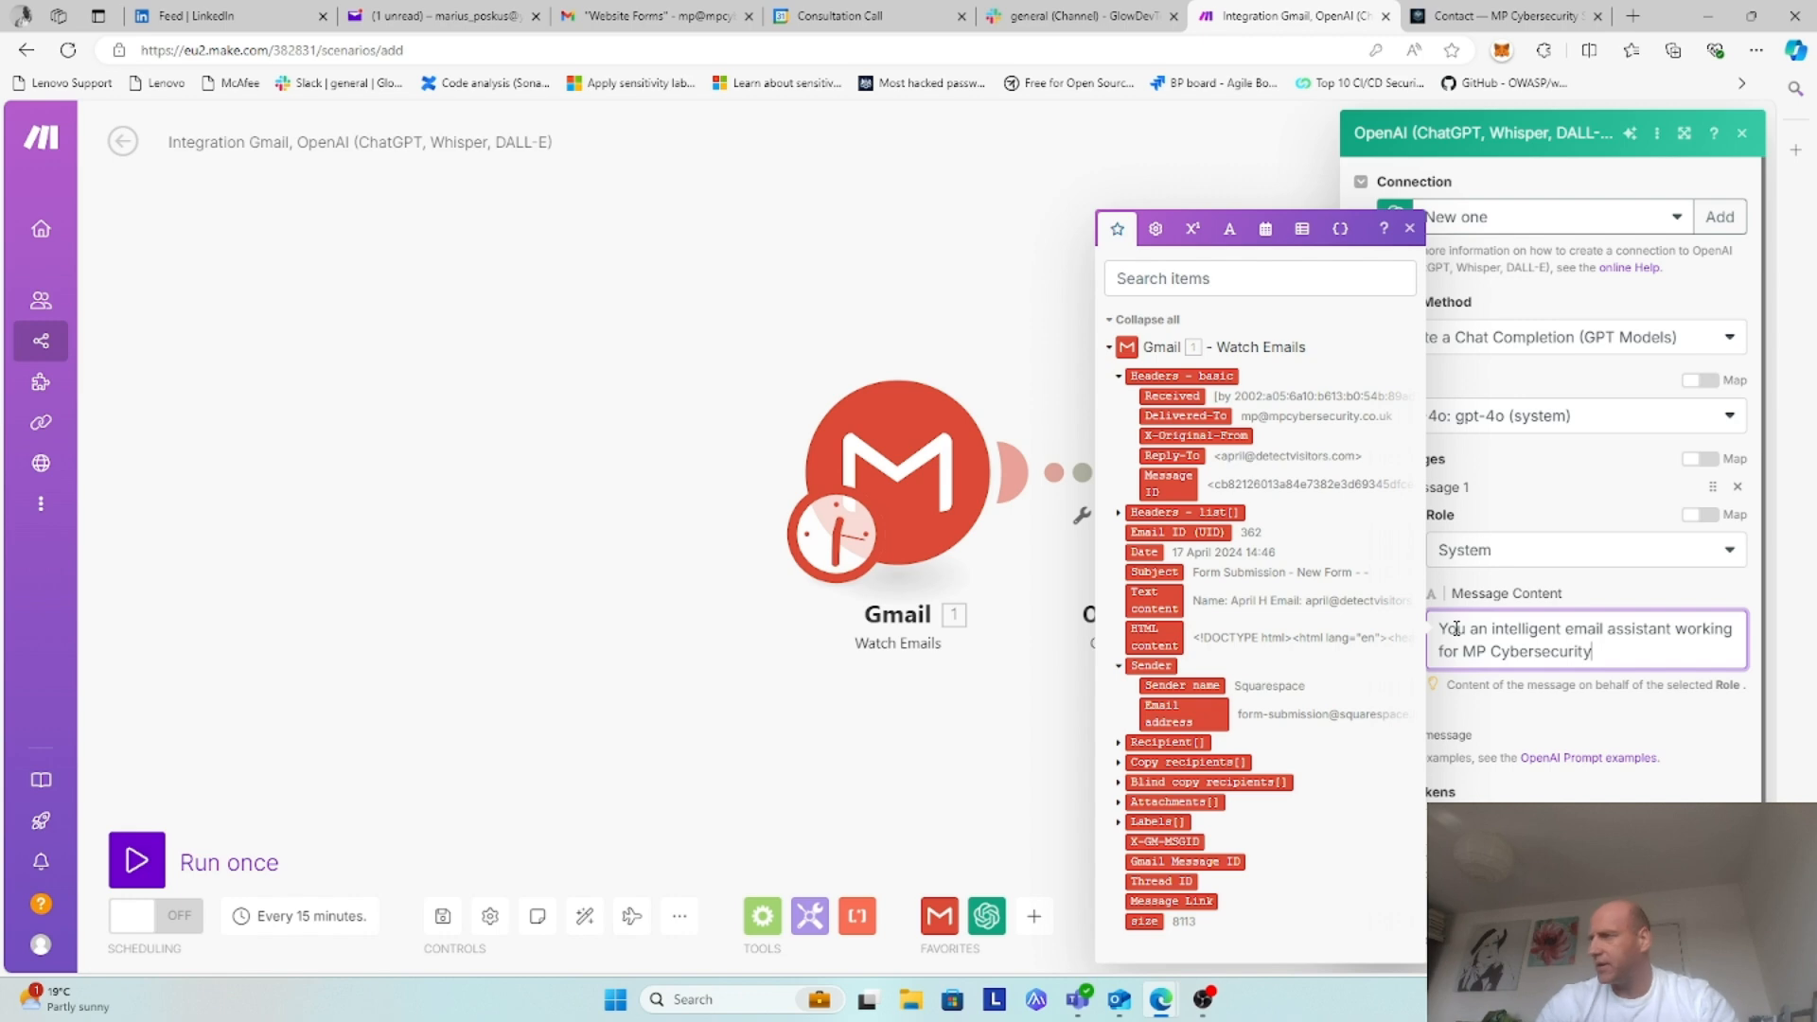
click(1512, 736)
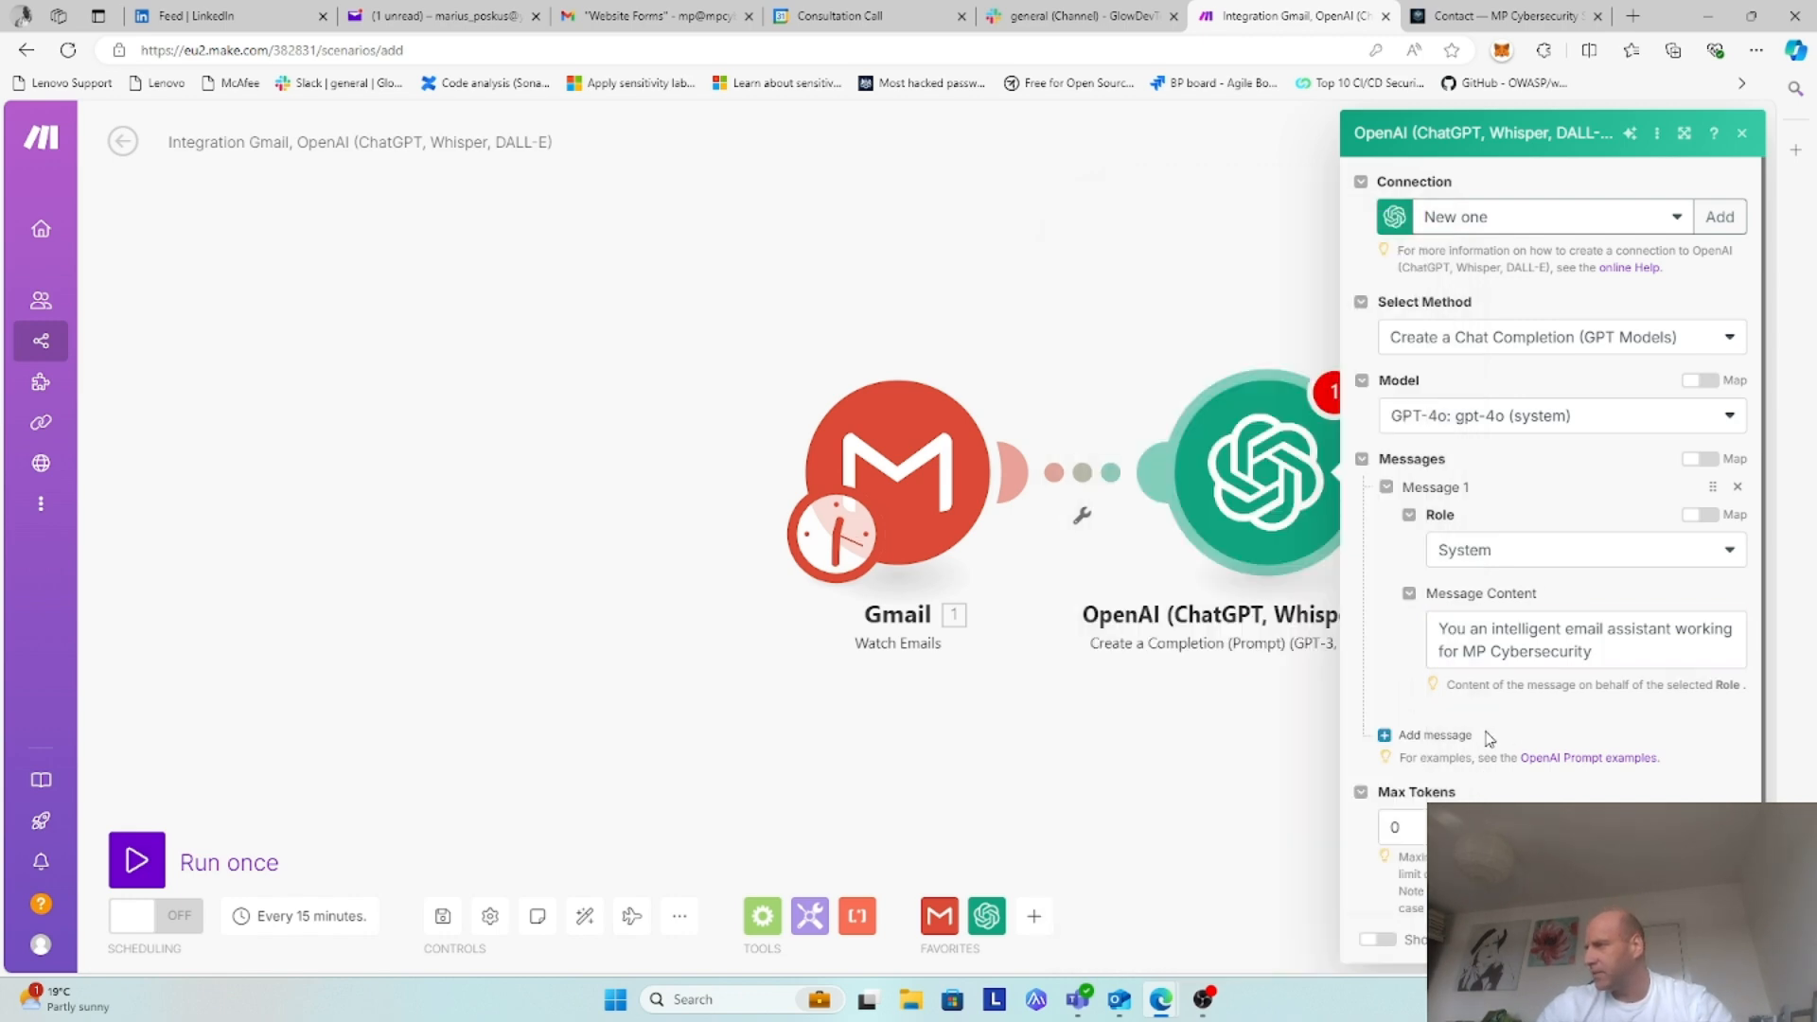
Step: Add a second message with the User role, its content starting "Based on the message received:" followed by Gmail's Text content value
click(1410, 738)
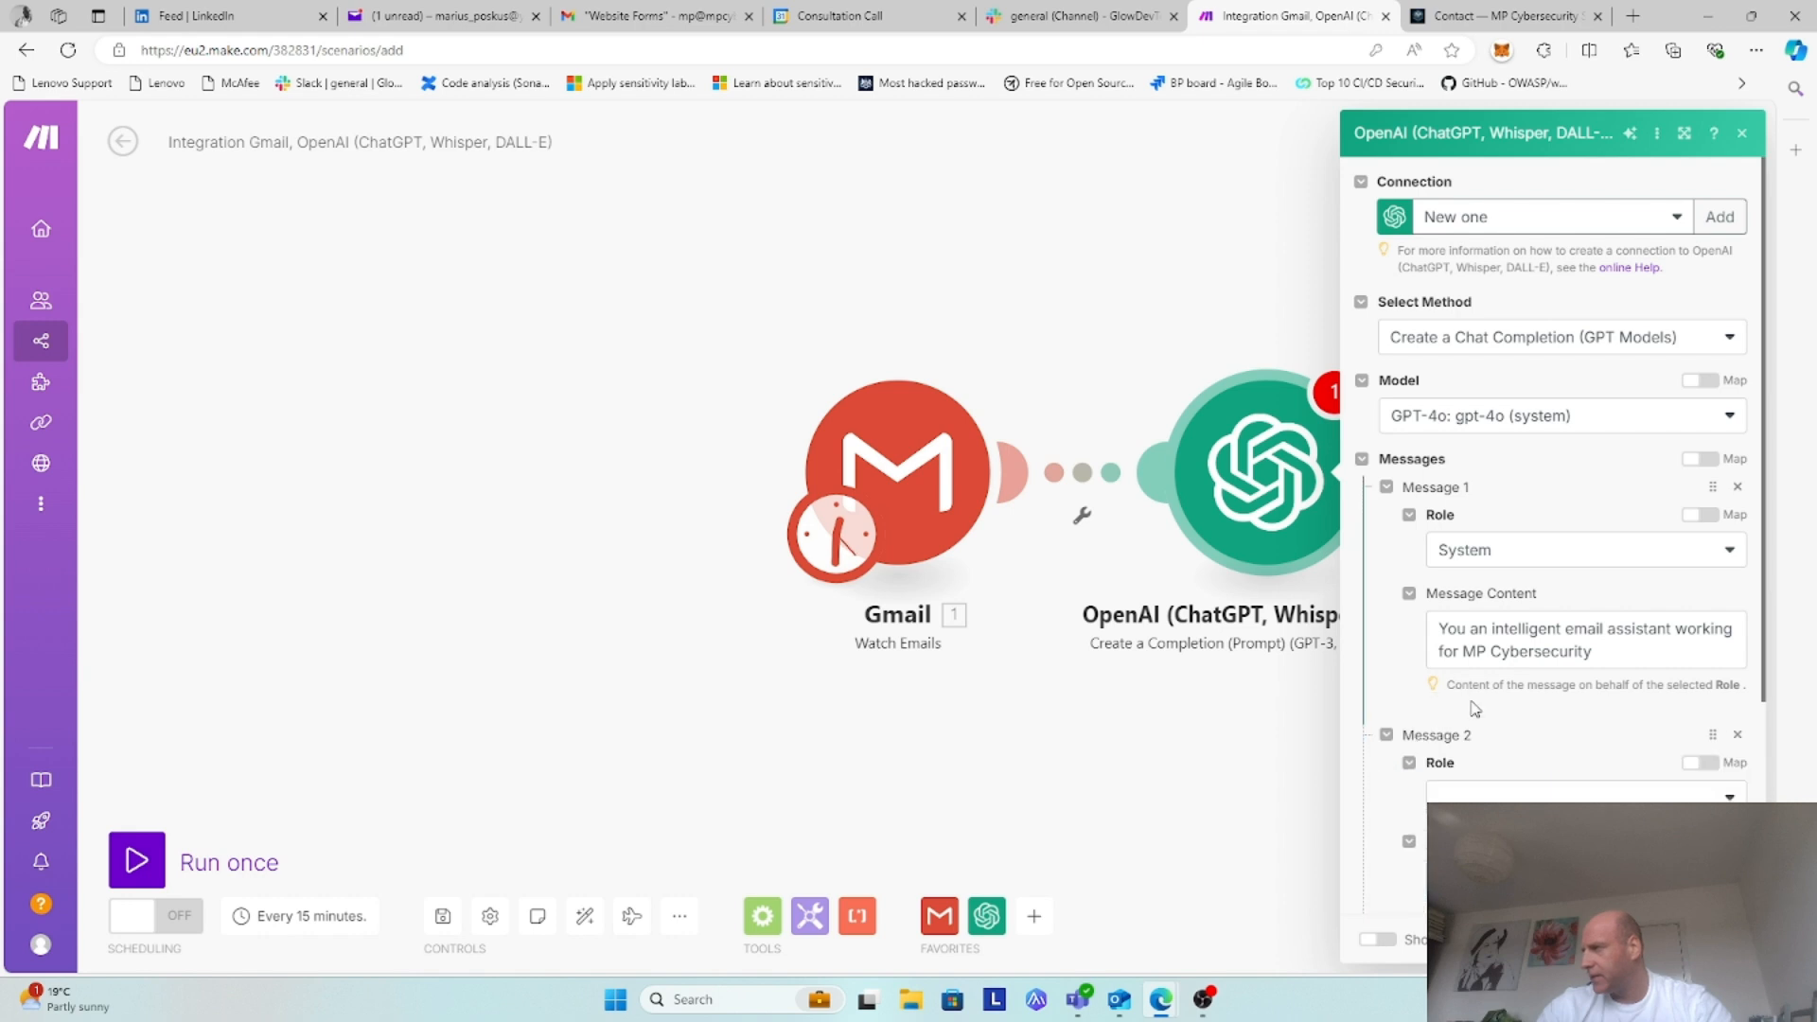
scroll(1535, 735, down, 2)
click(1497, 610)
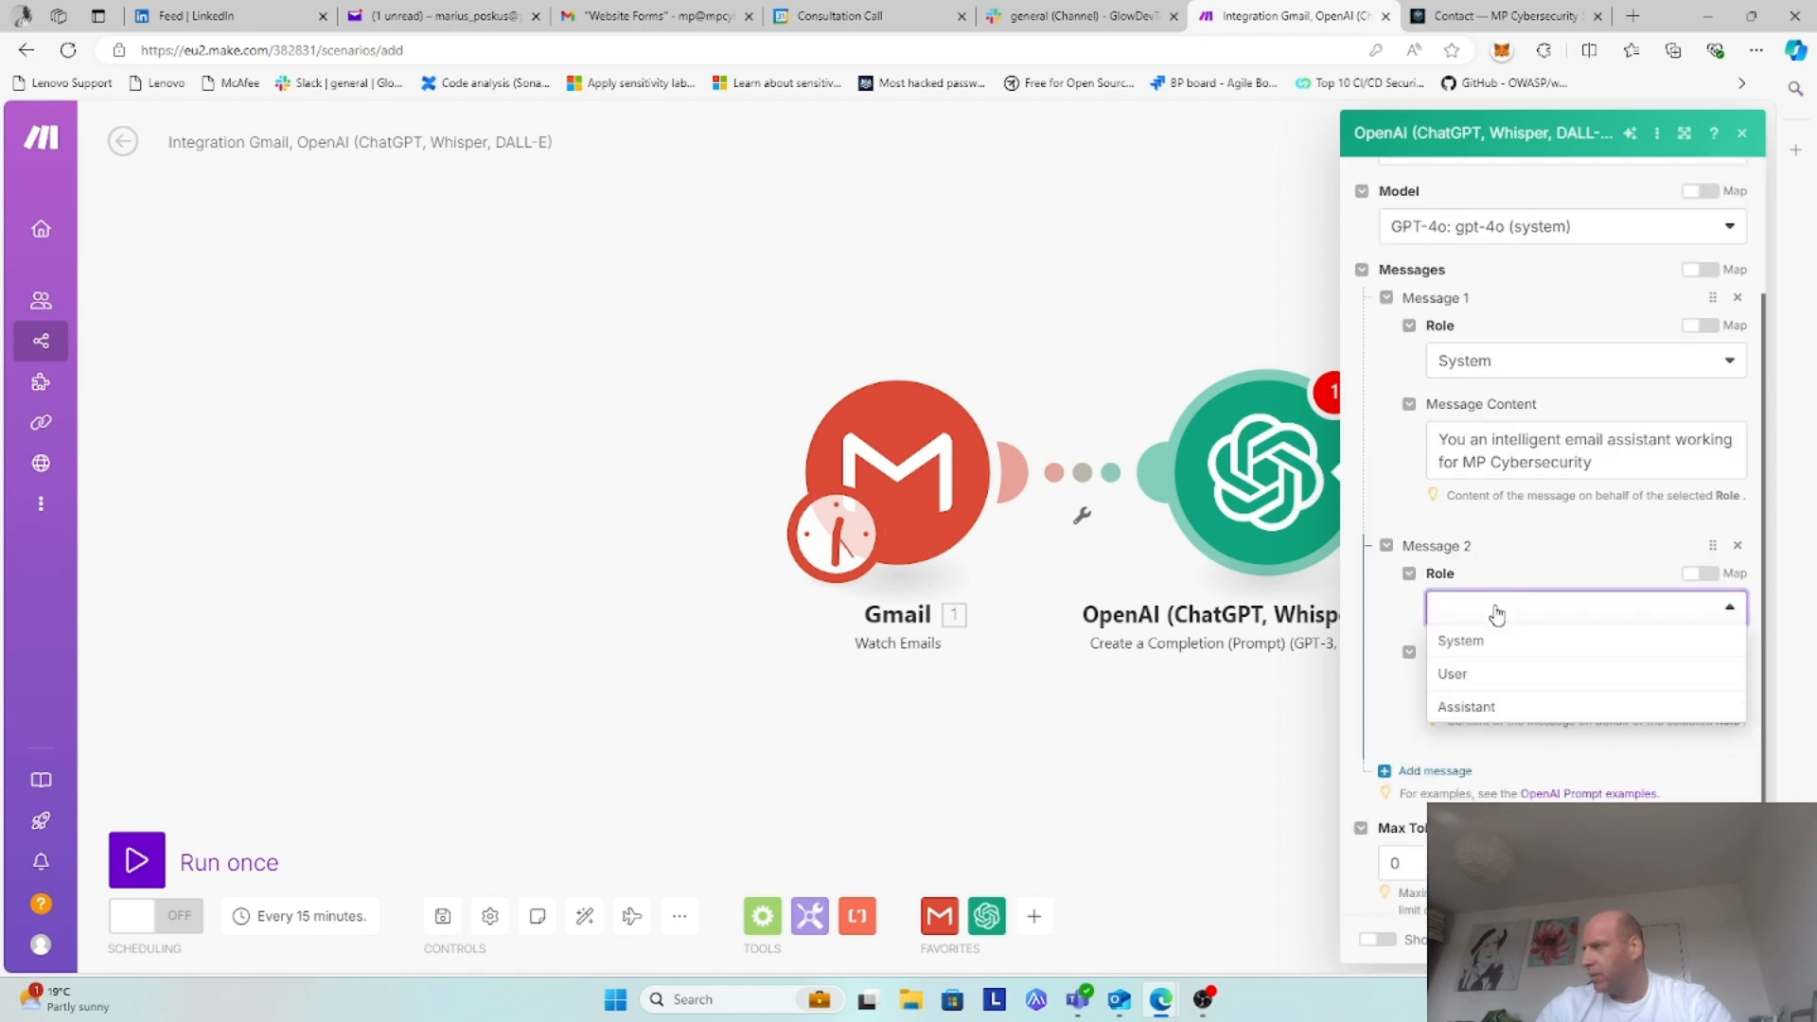
click(1462, 670)
click(1462, 690)
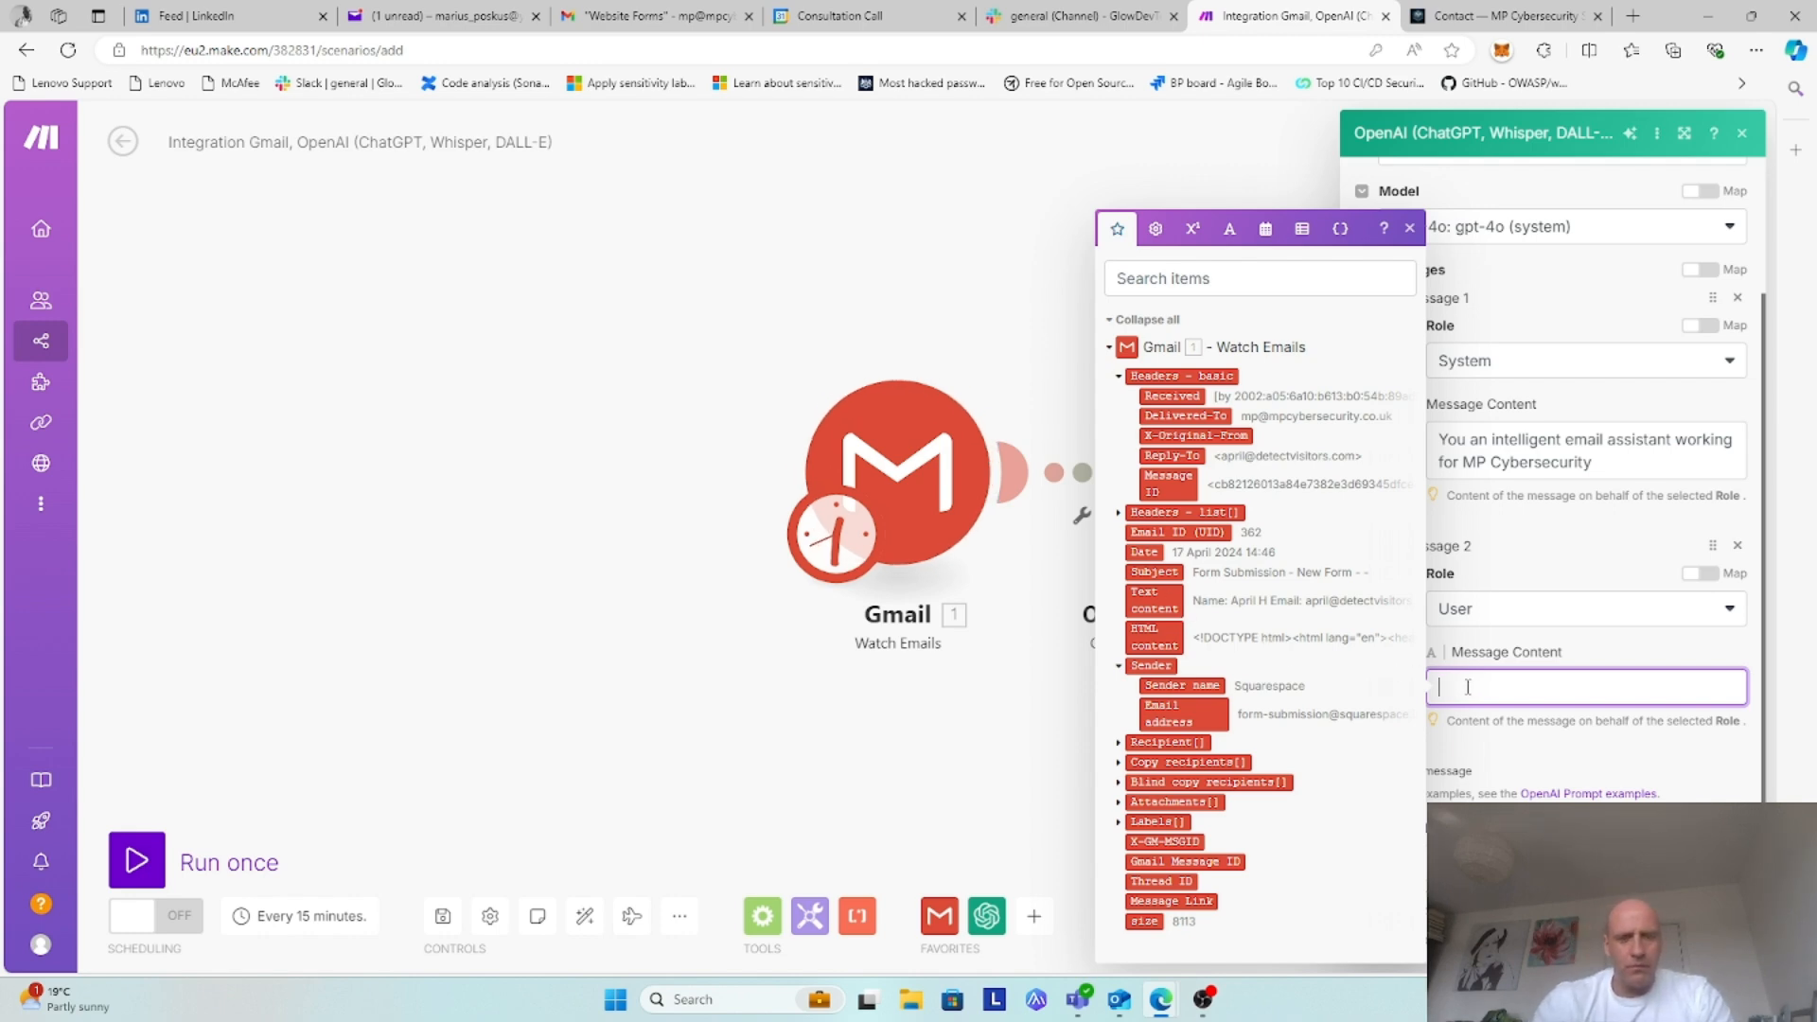
text(Based on the mess)
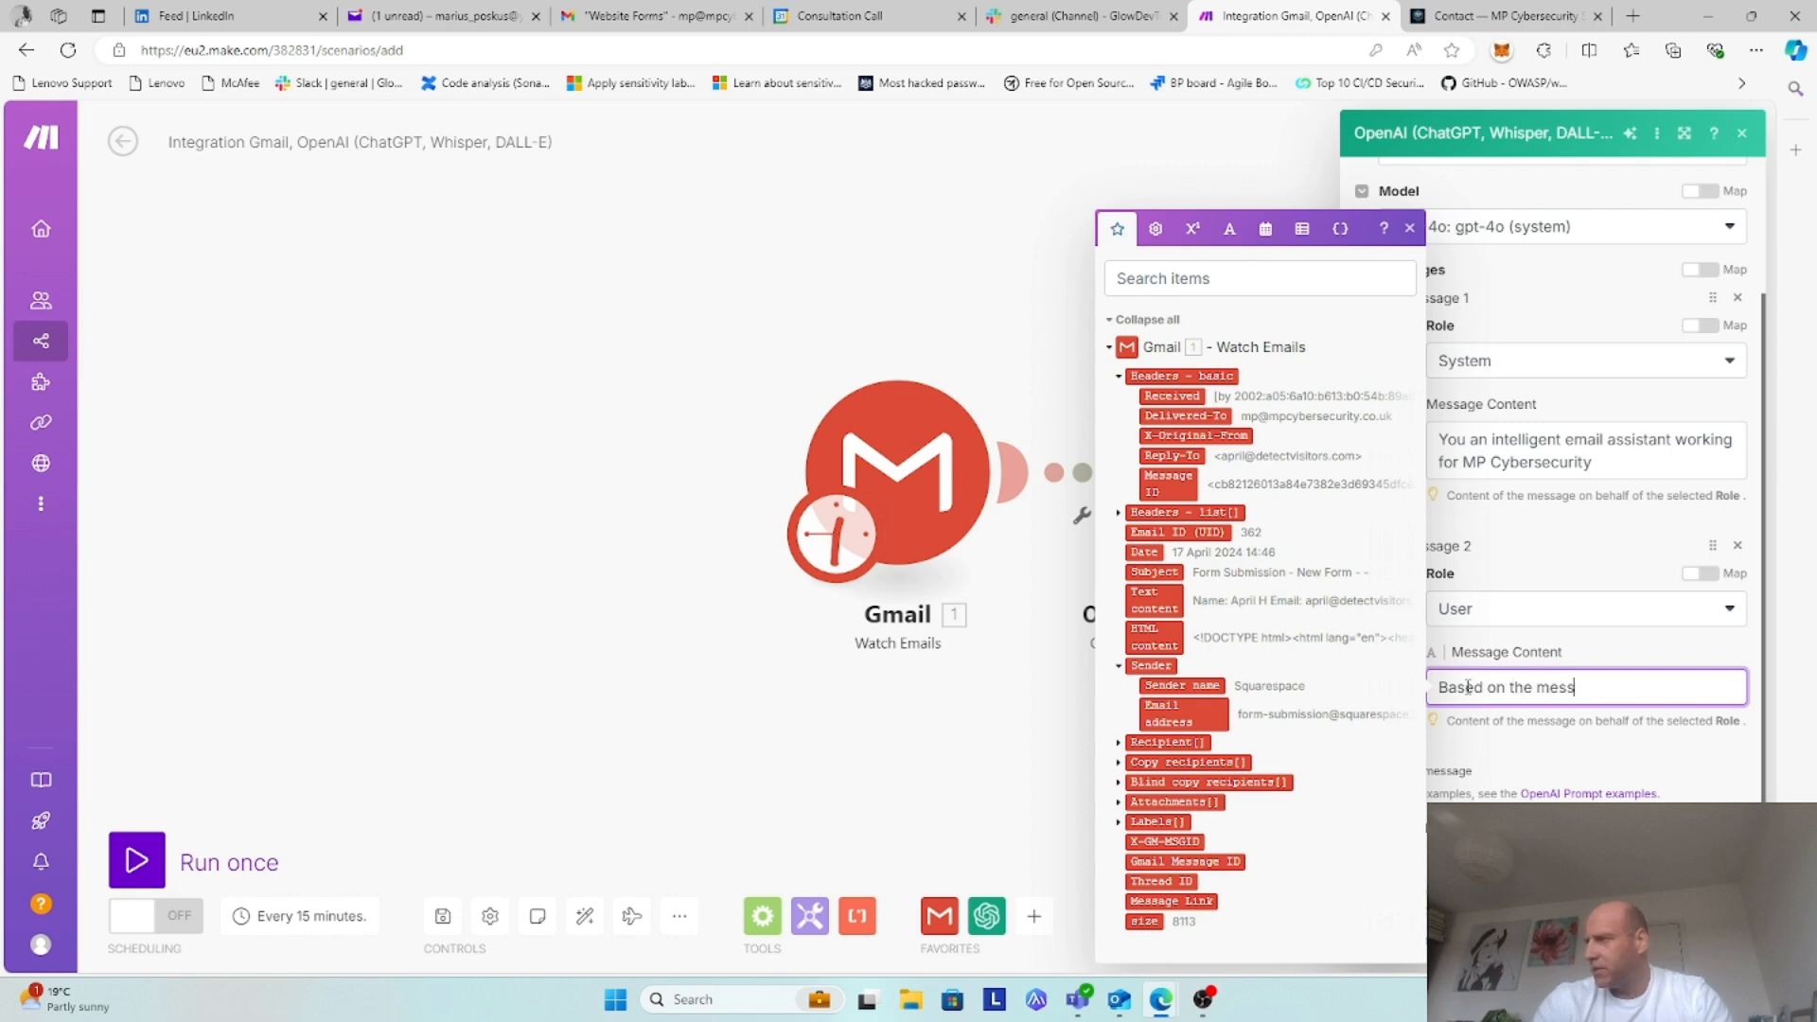
text(age received:)
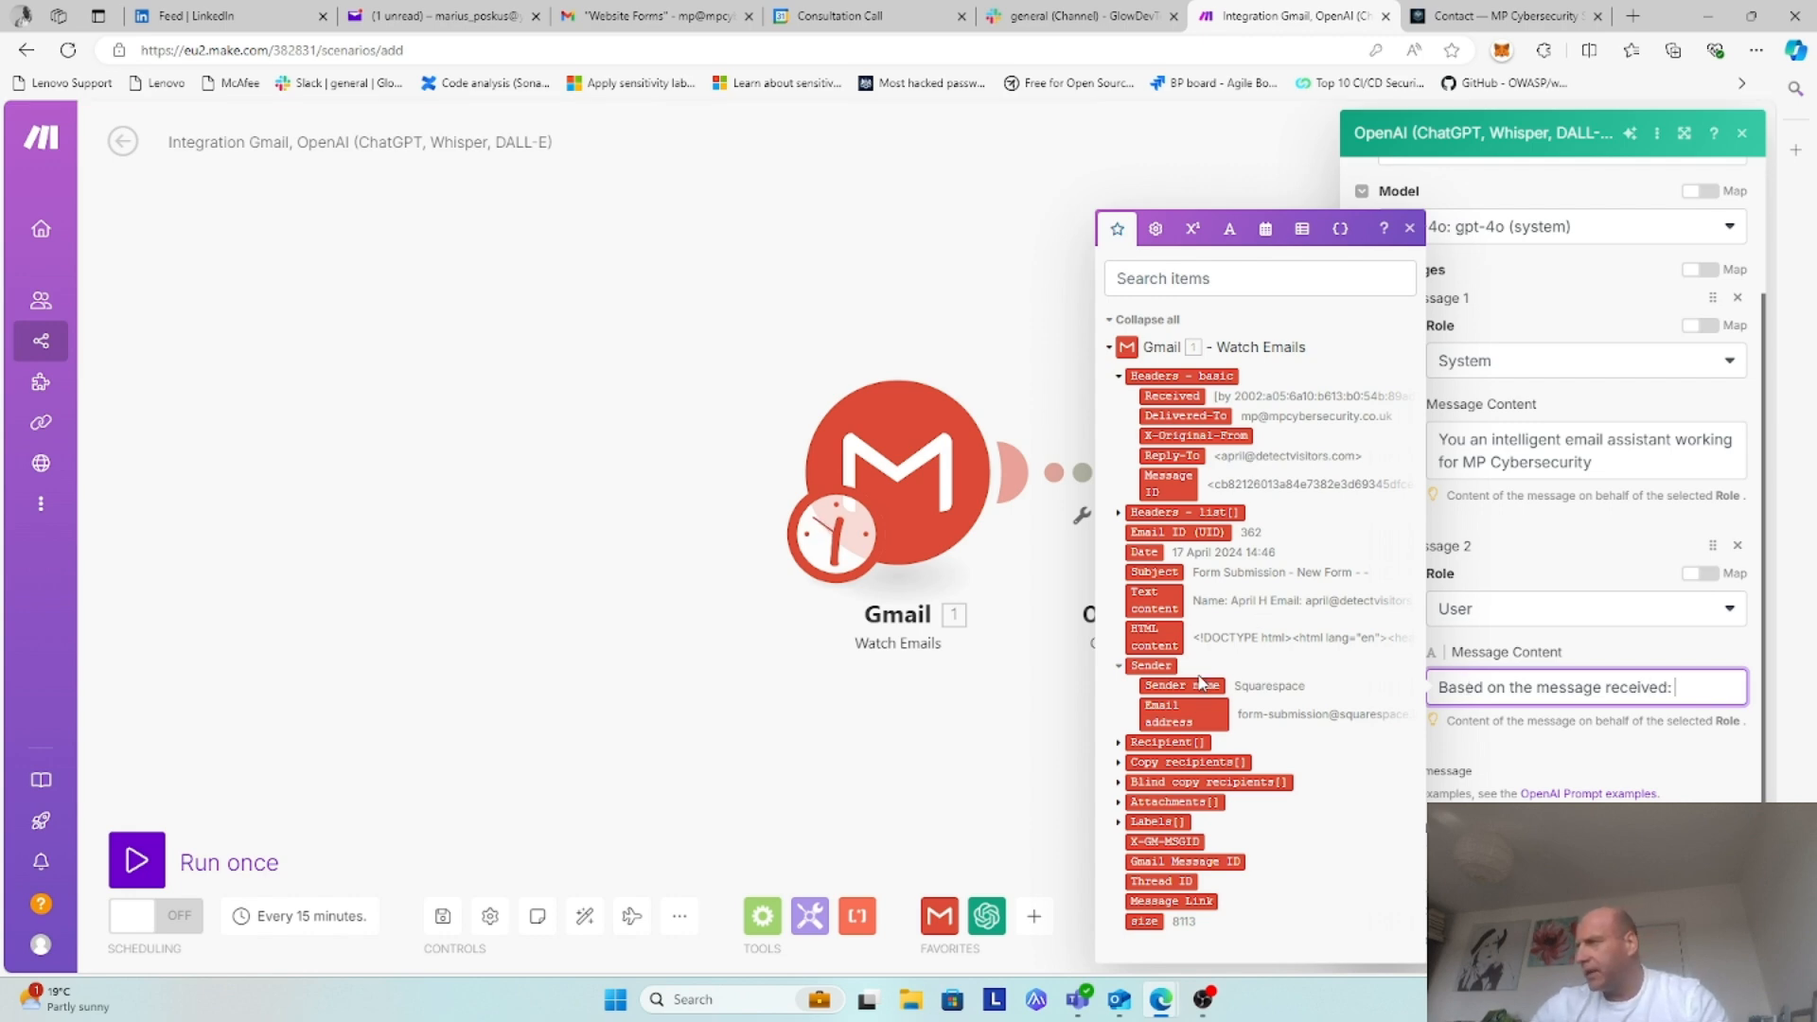
click(1157, 598)
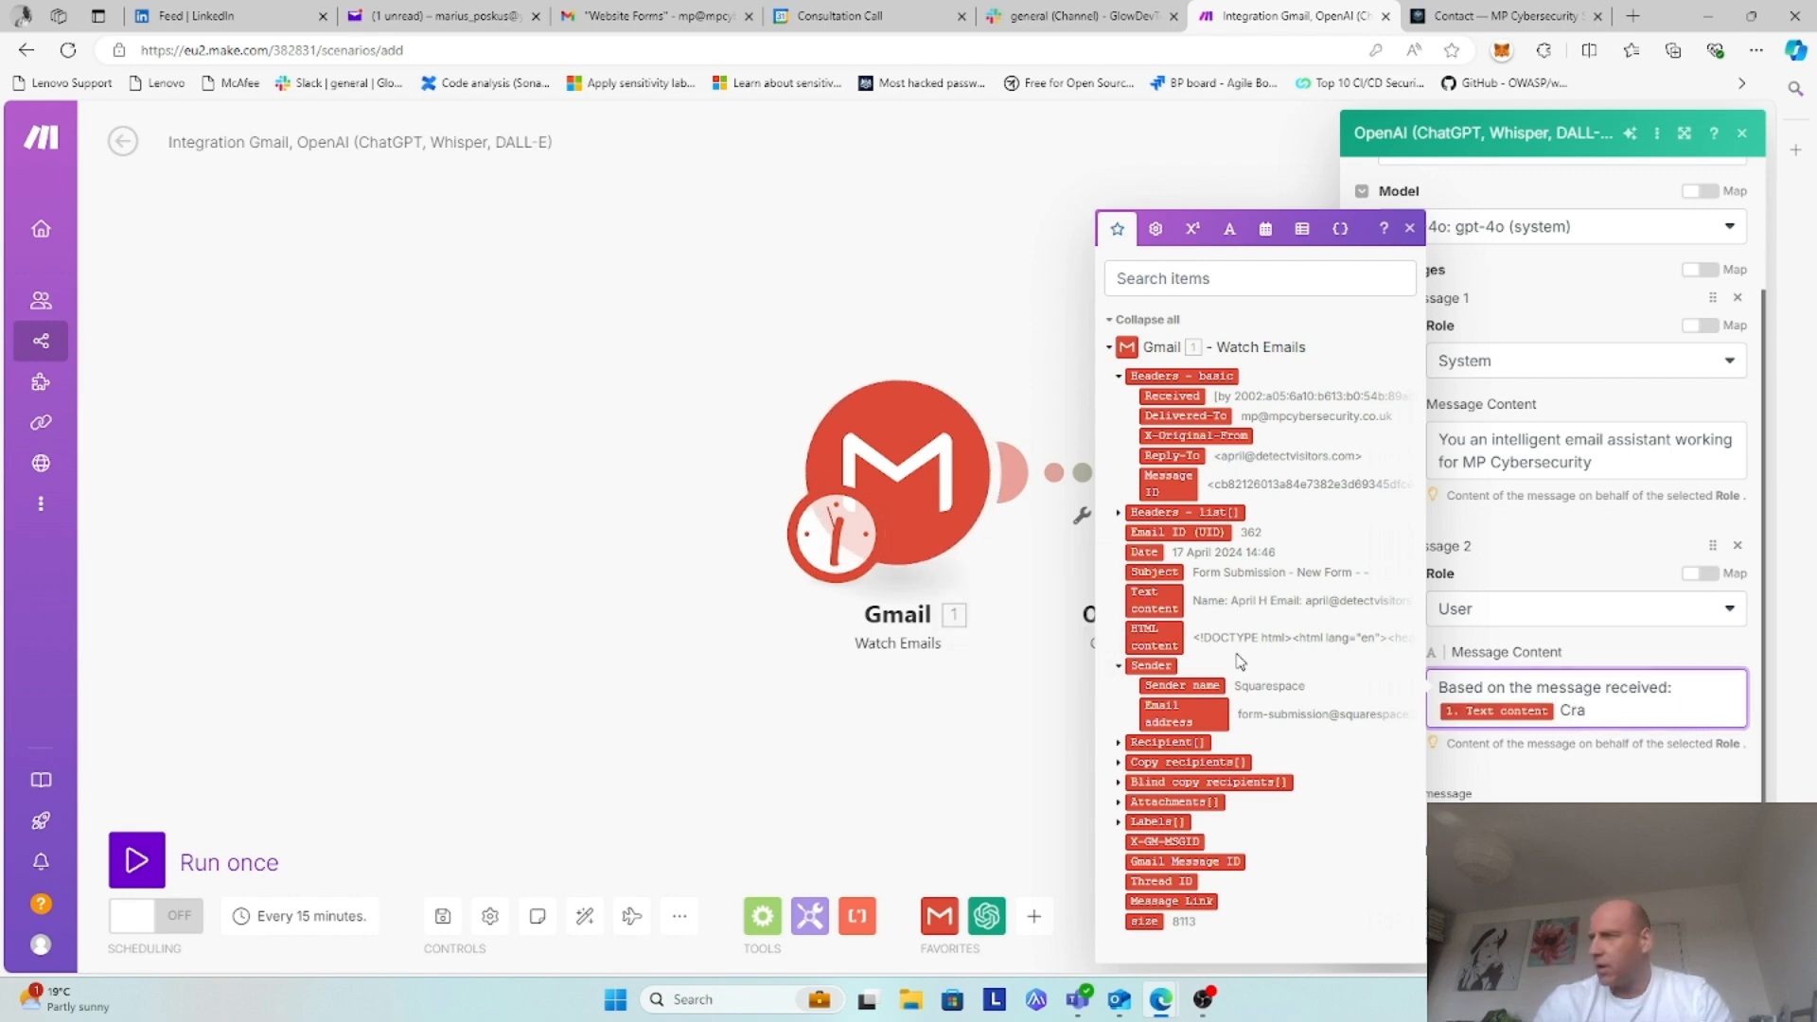
Step: Continue the User message with "craft a personable response to the sender thanking them for interest in MP Cybersecurity company"
text(Craft)
key(BackSpace)
key(BackSpace)
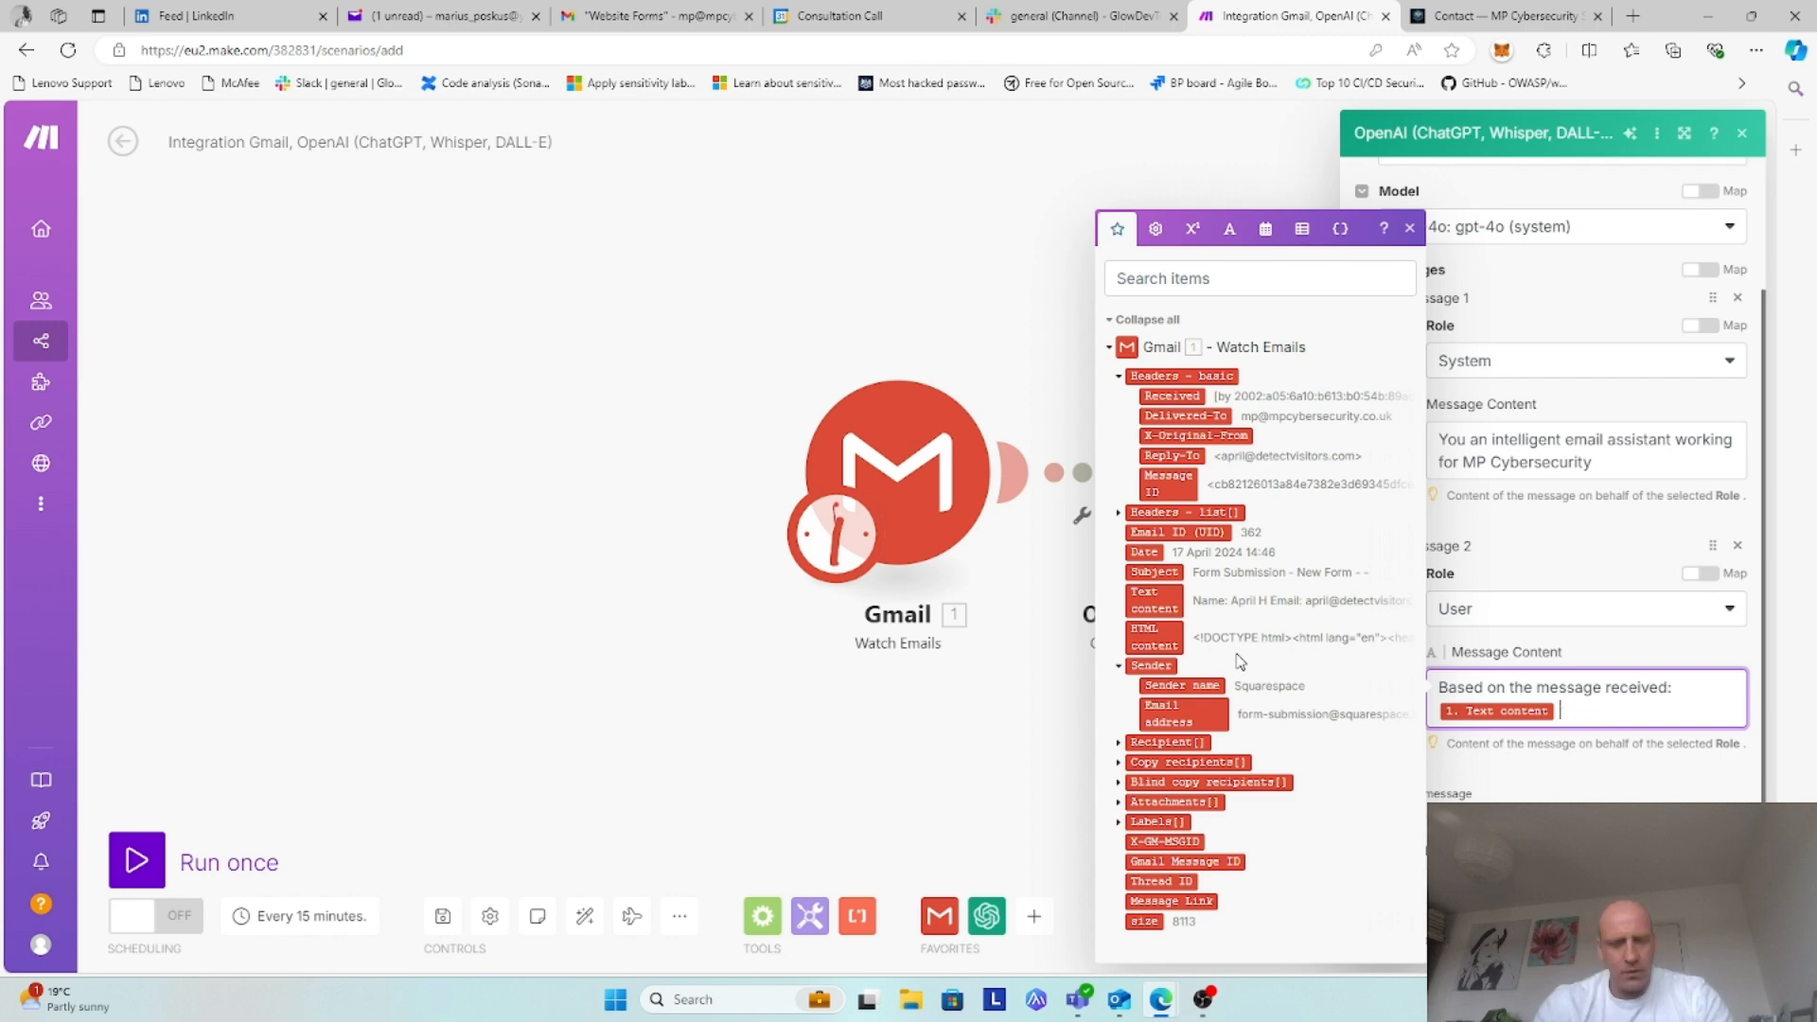
text(ft a personab)
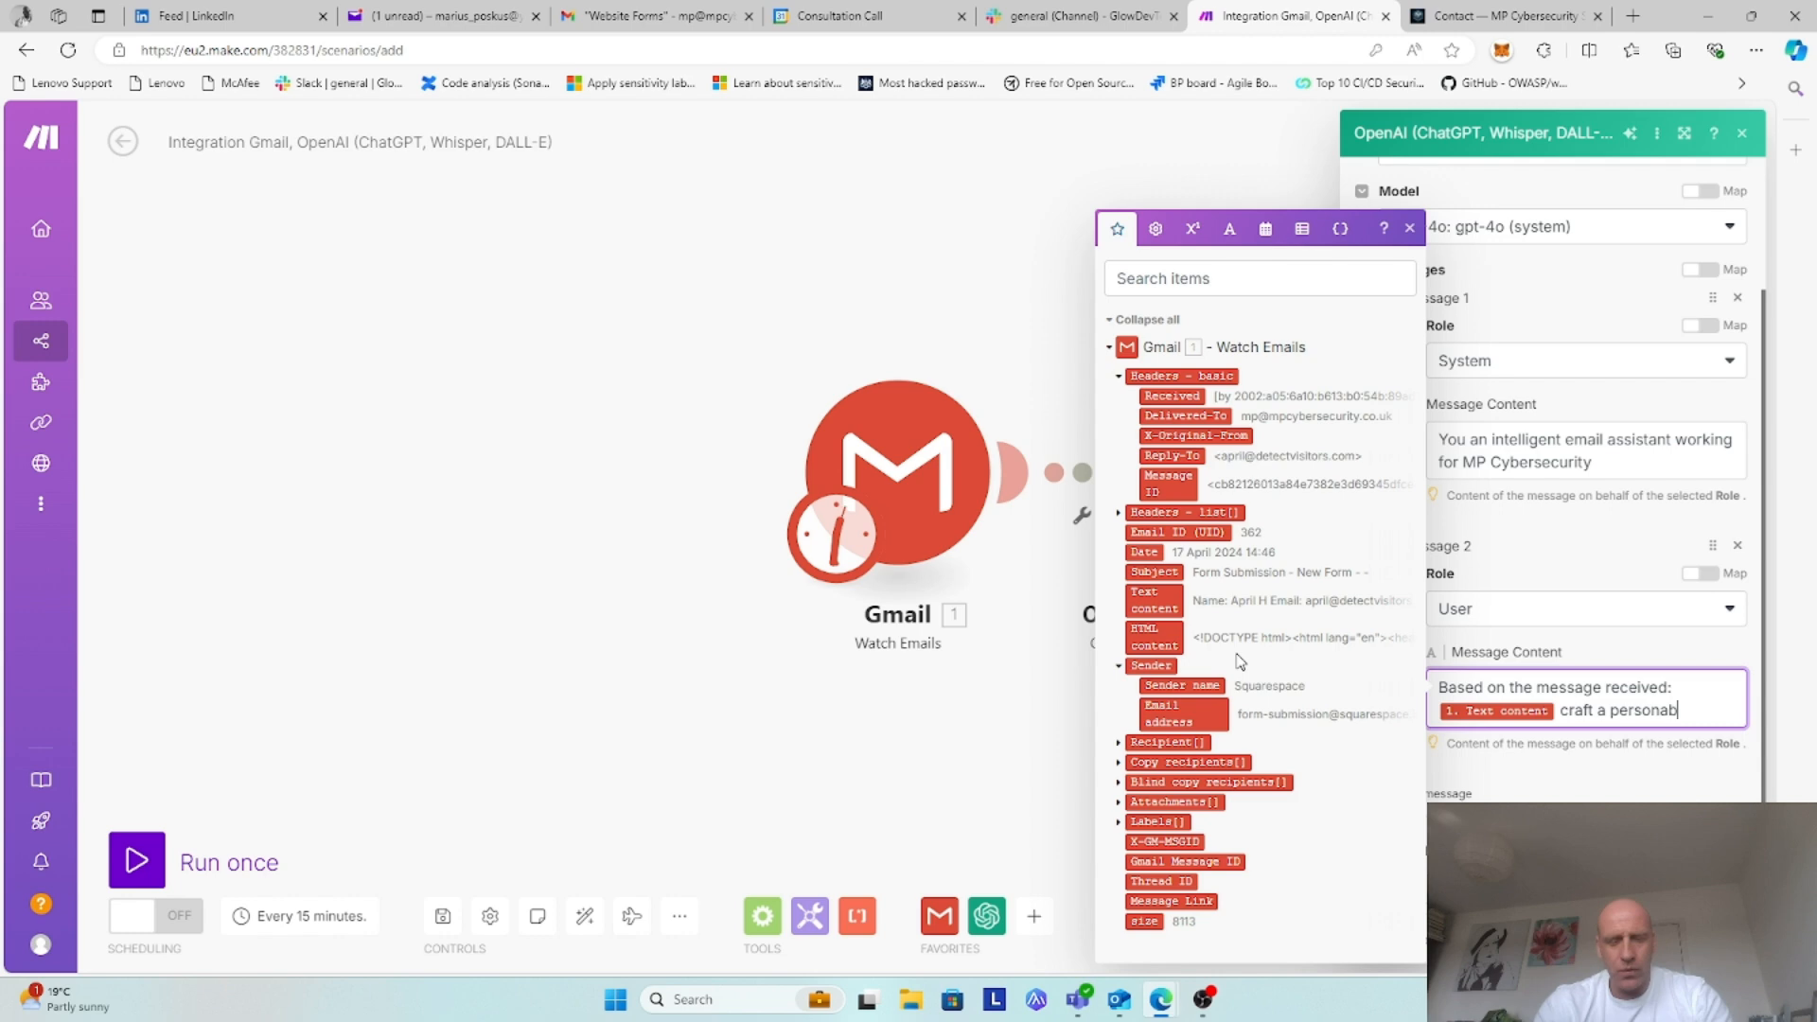
text(le response )
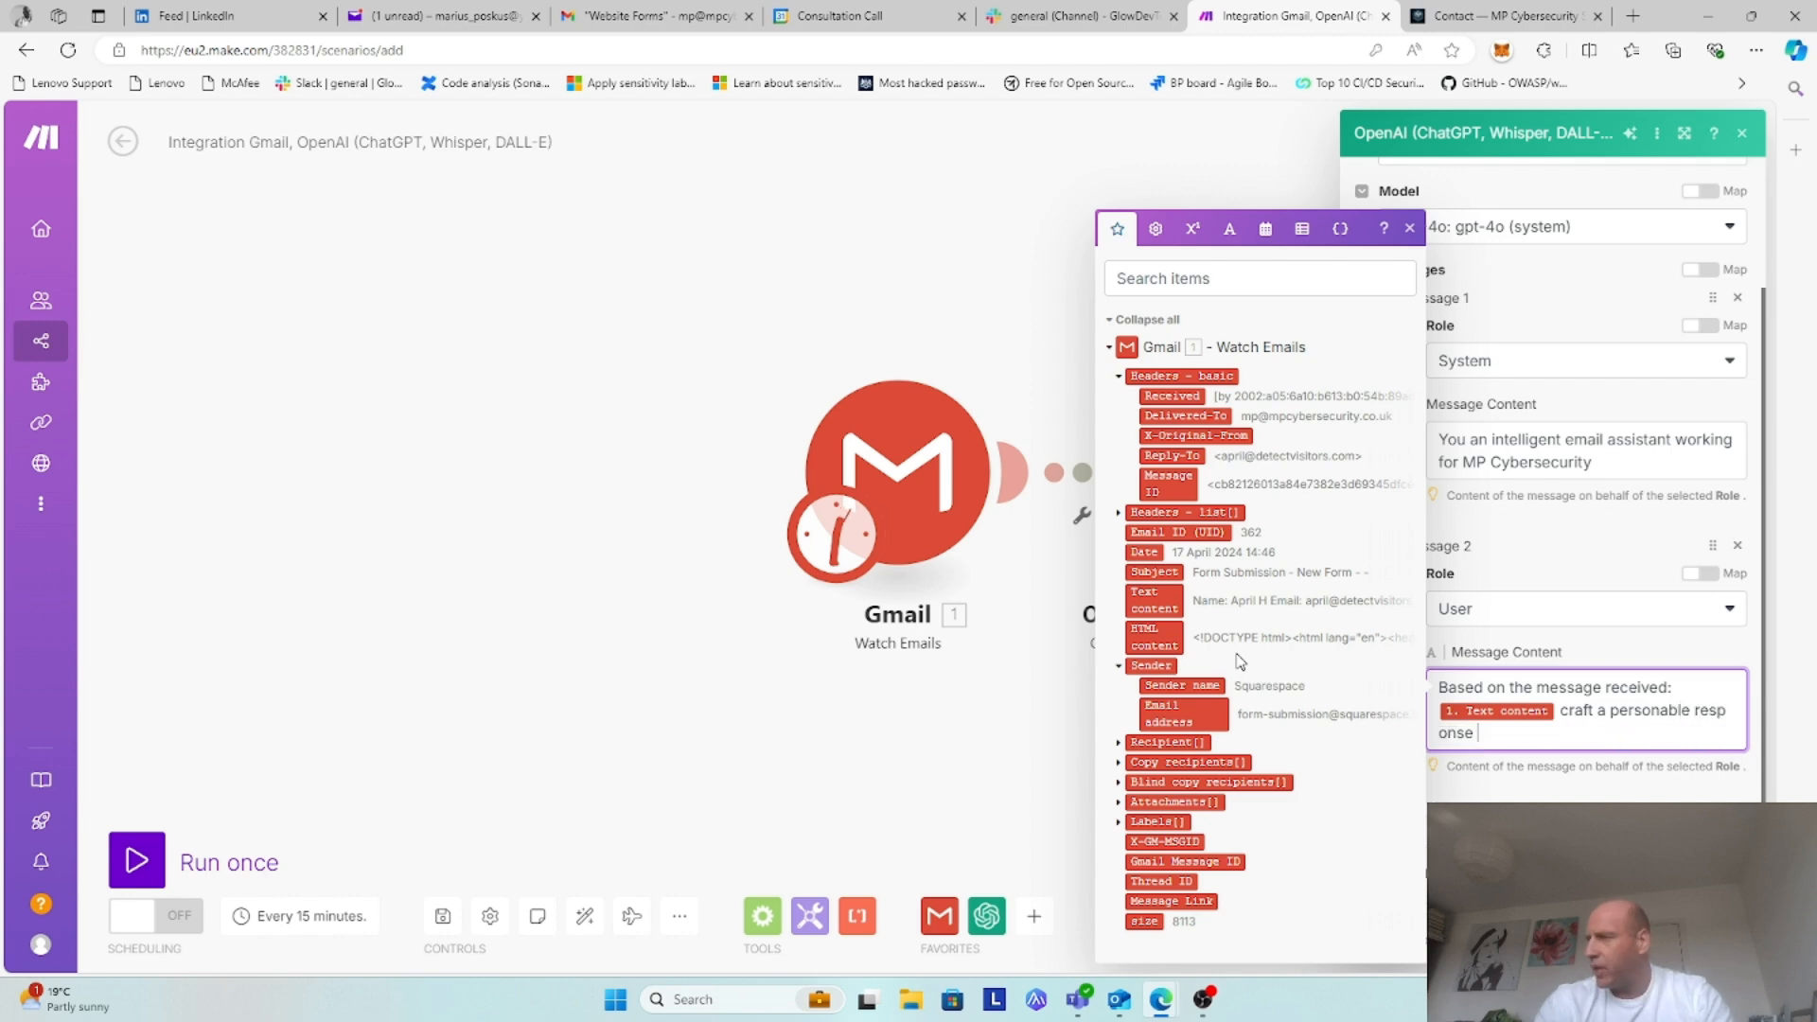
text(to the sender)
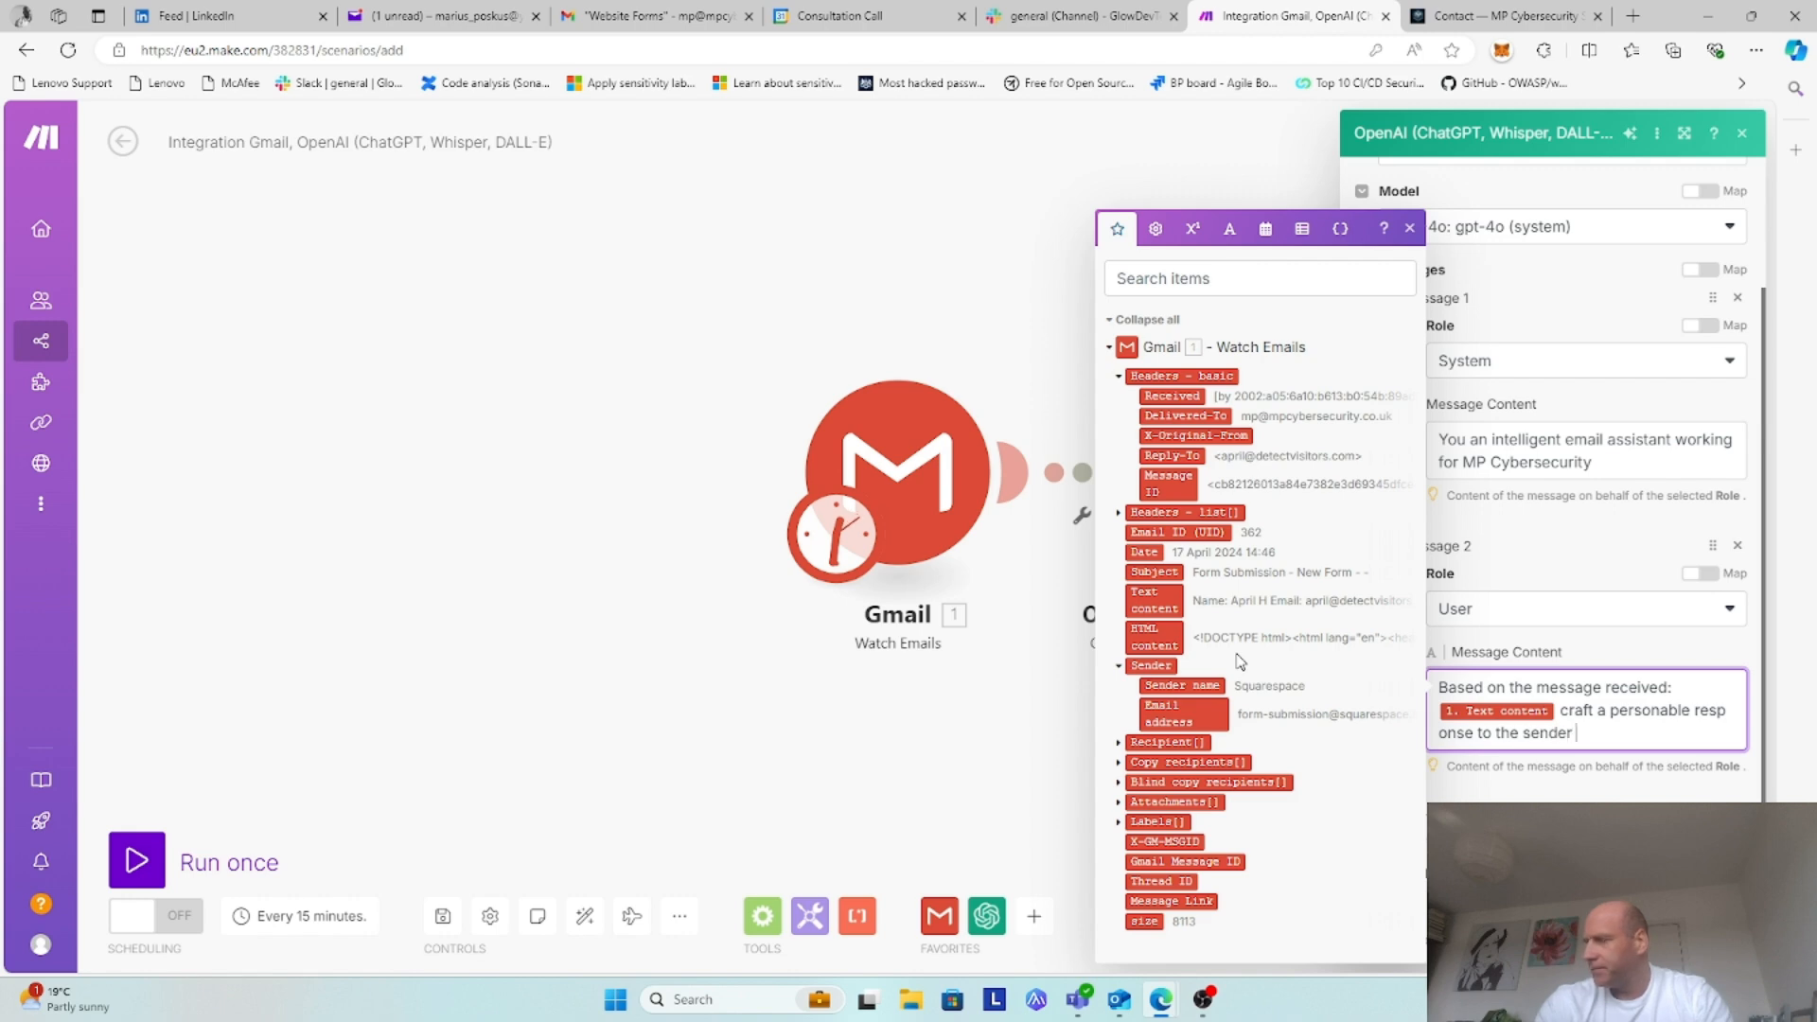
text( thanking them for interes)
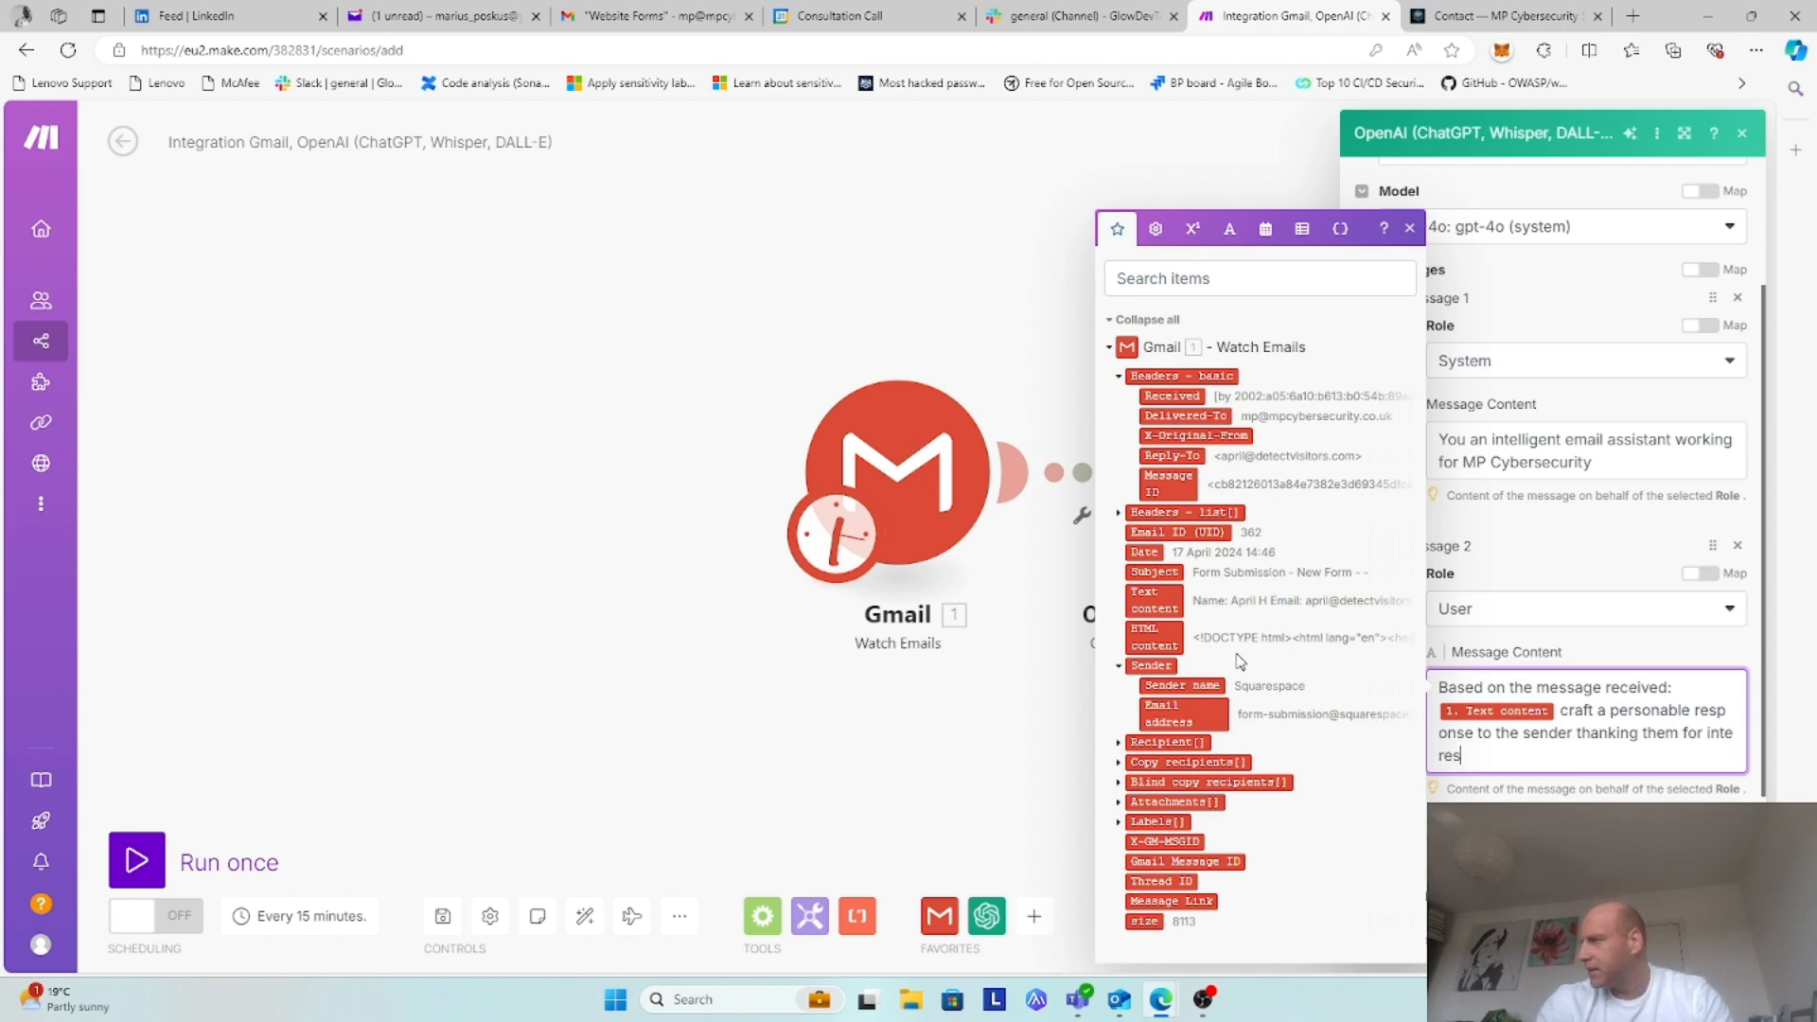
text(t in )
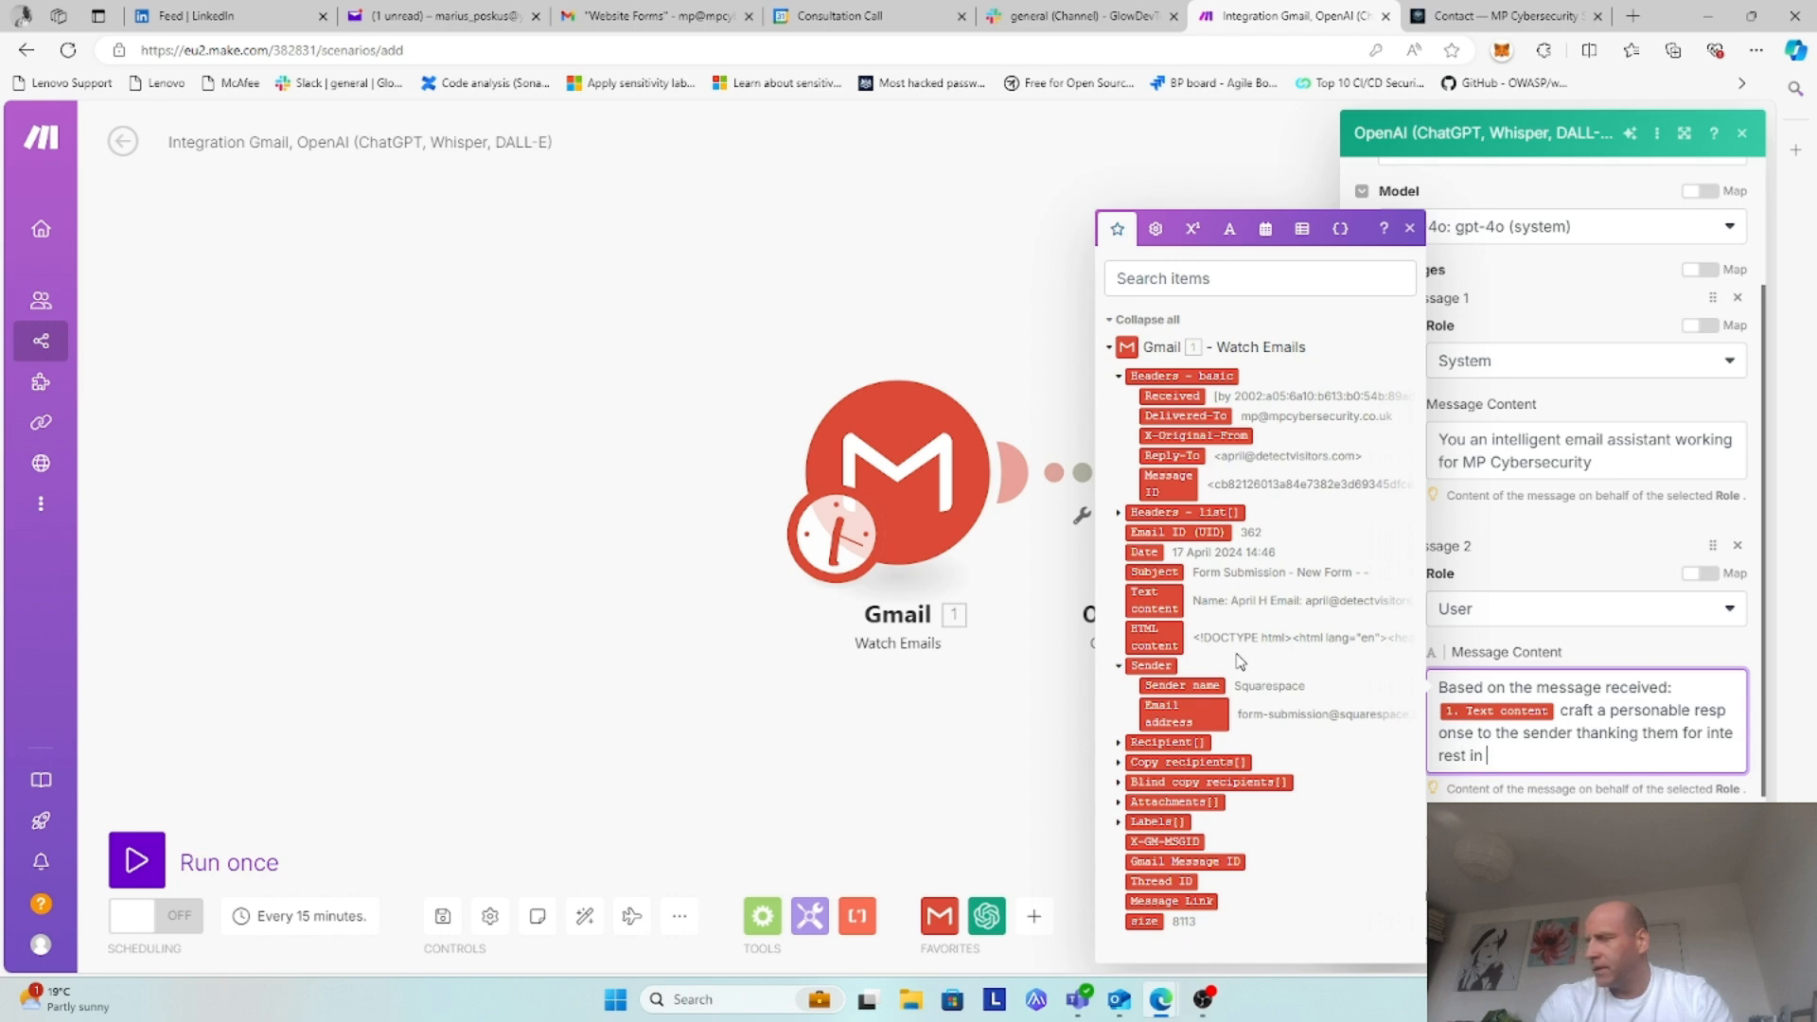
text(MP Cybersecurity compa)
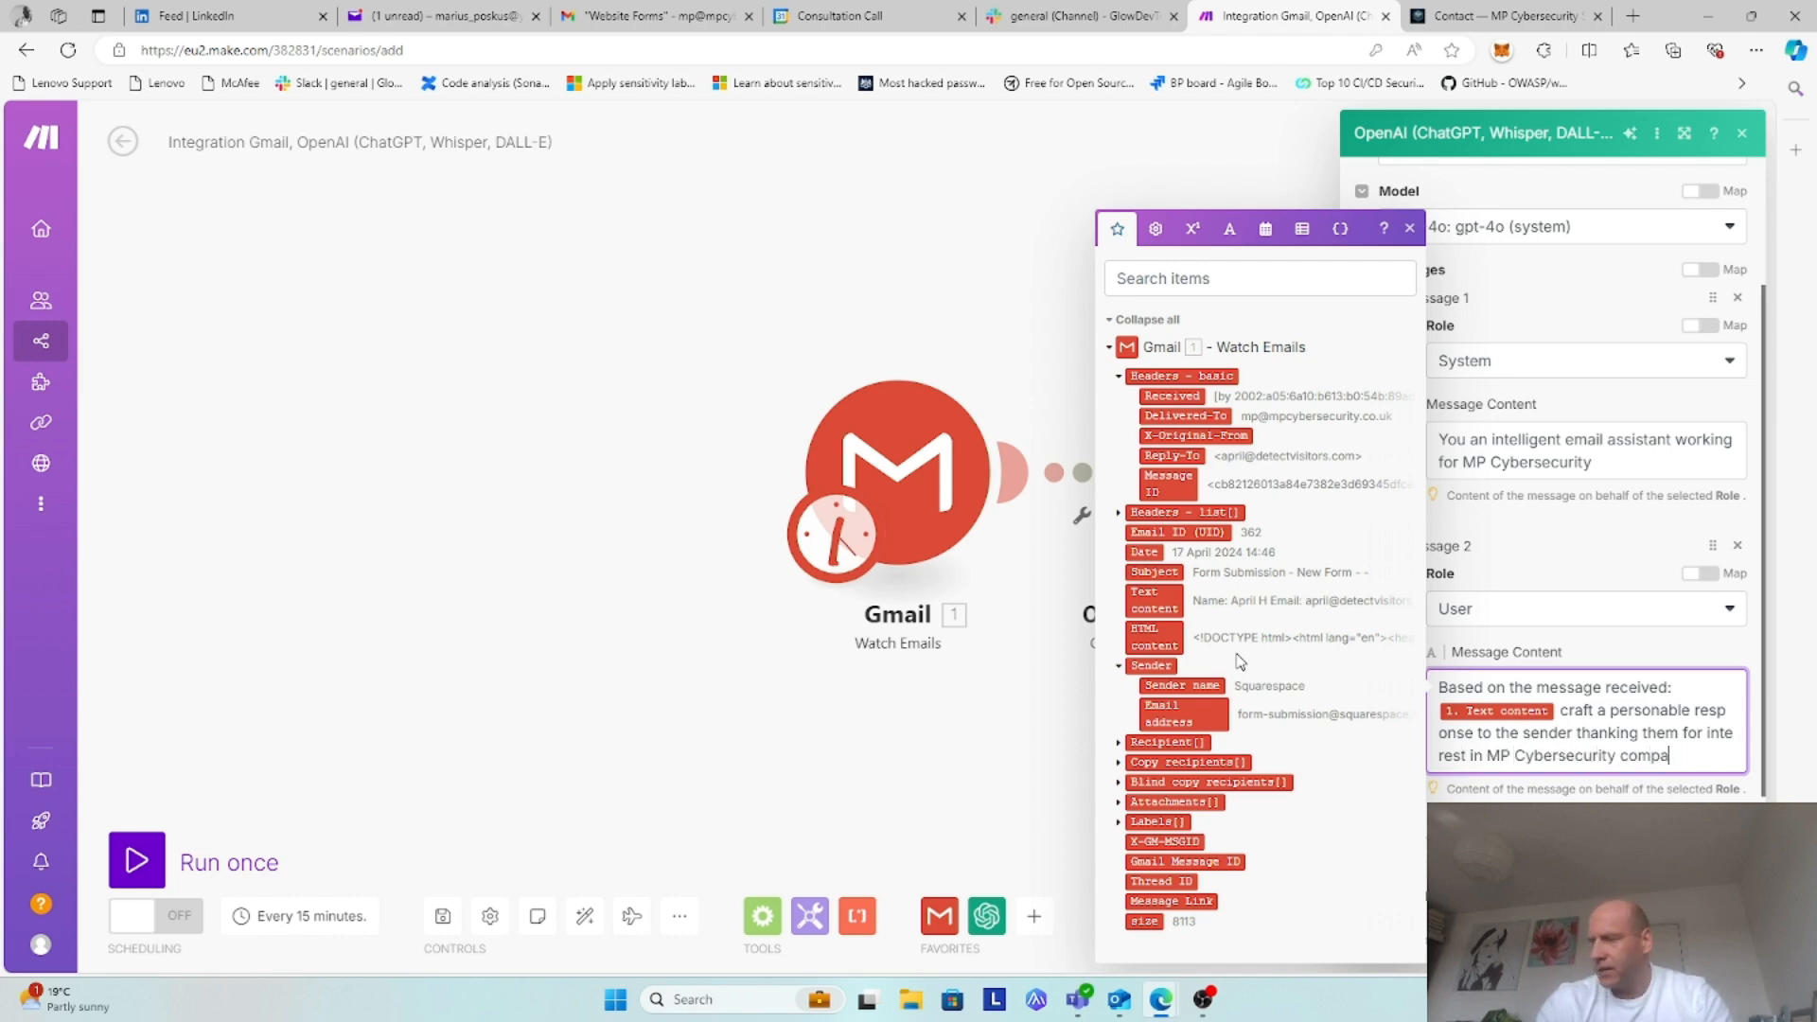
text(ny)
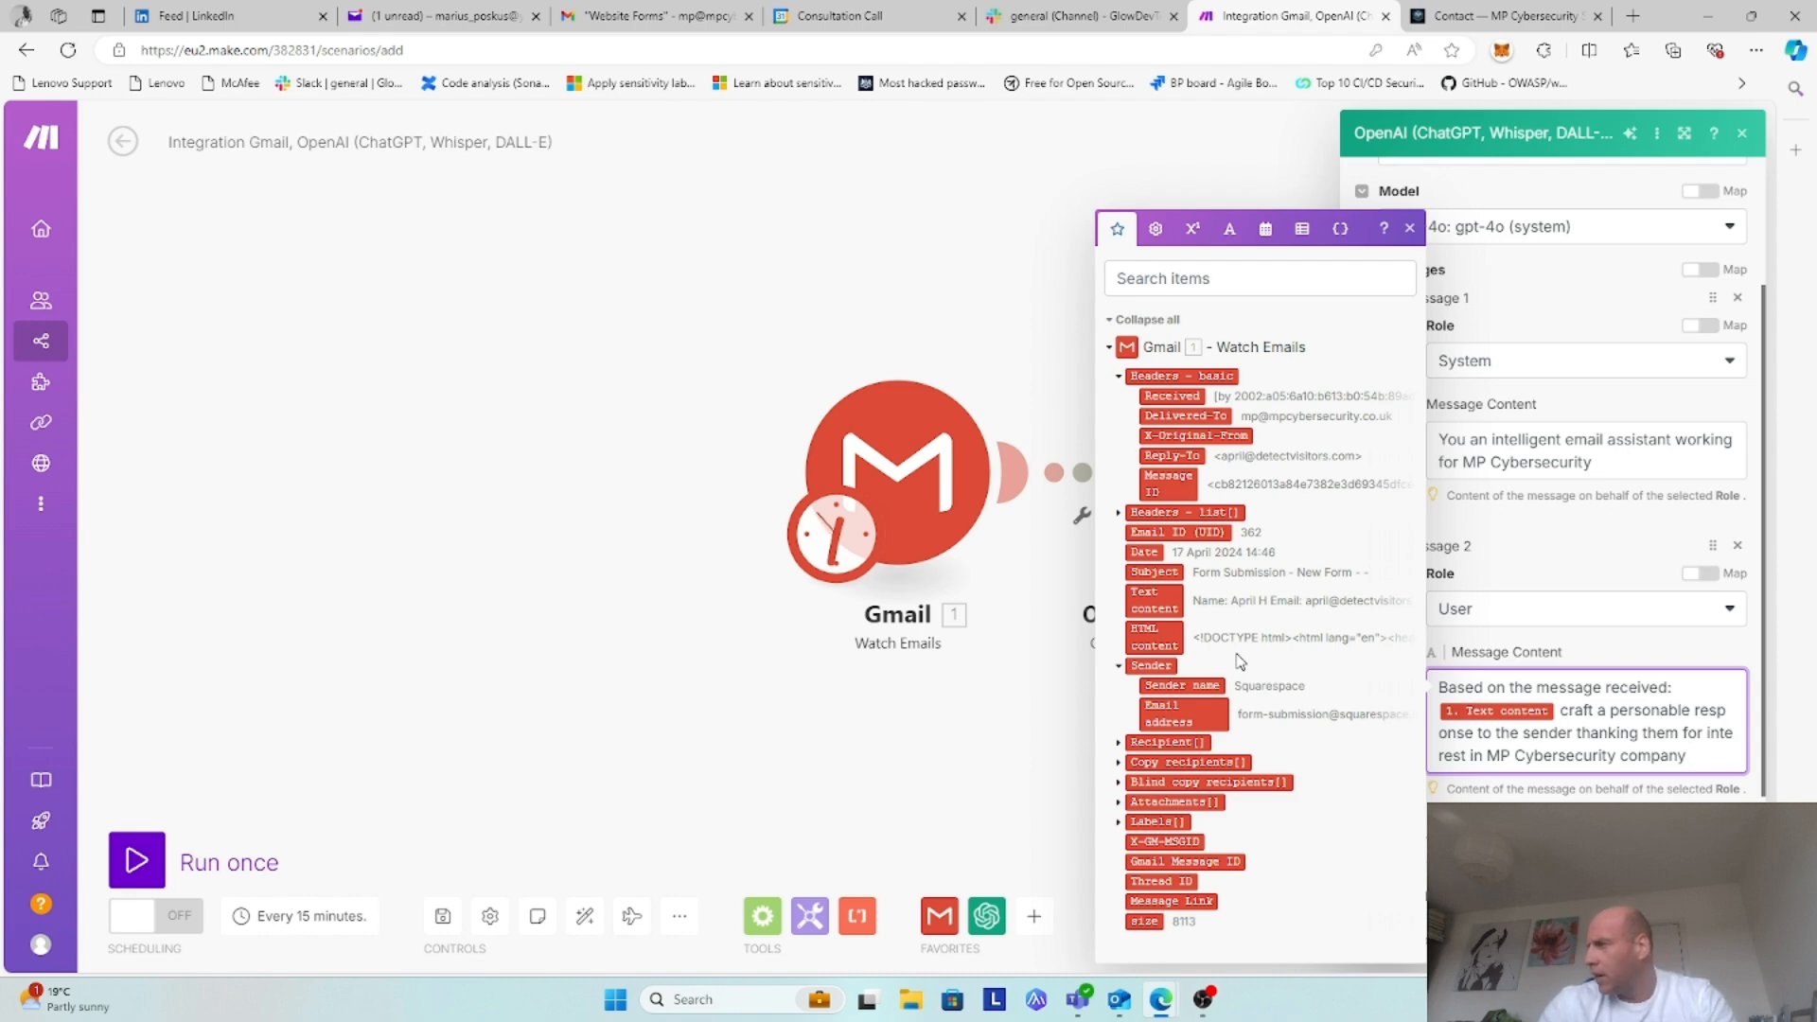
Step: Continue the User message with "and offer them a no obligation call to discuss how we could help the customer solve the"
text(and offer )
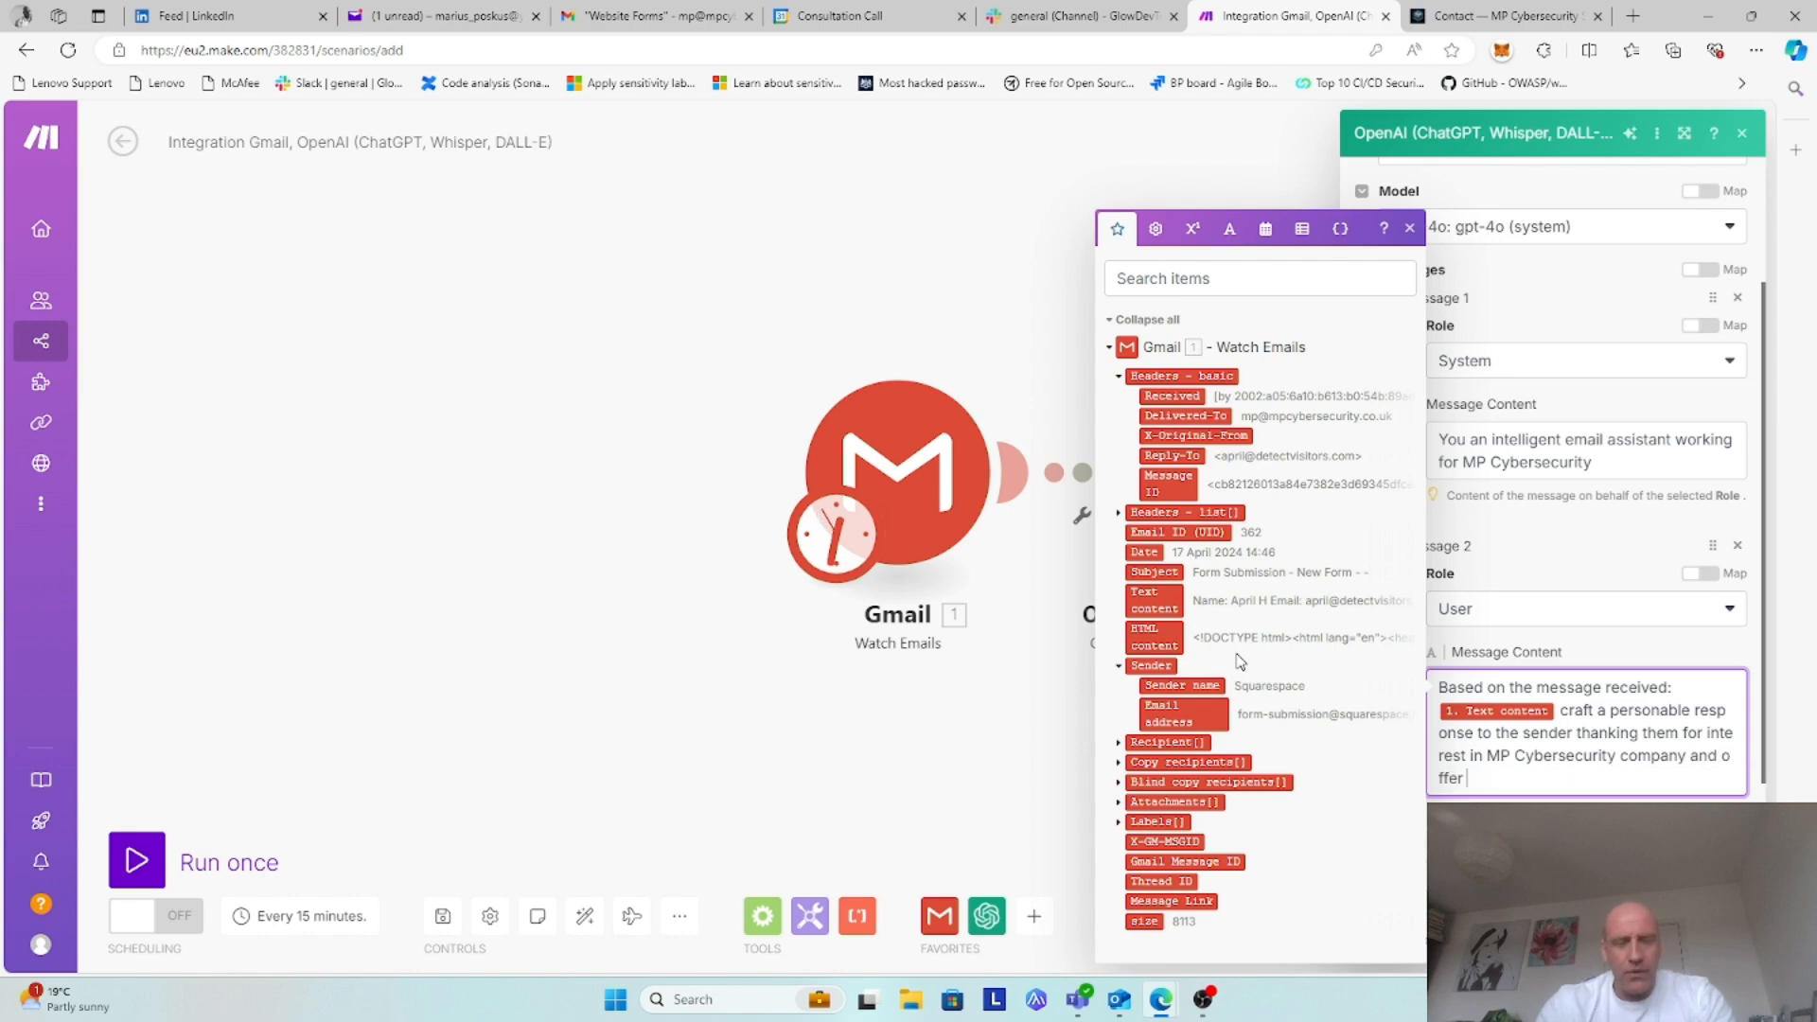
text(them a no obligation call)
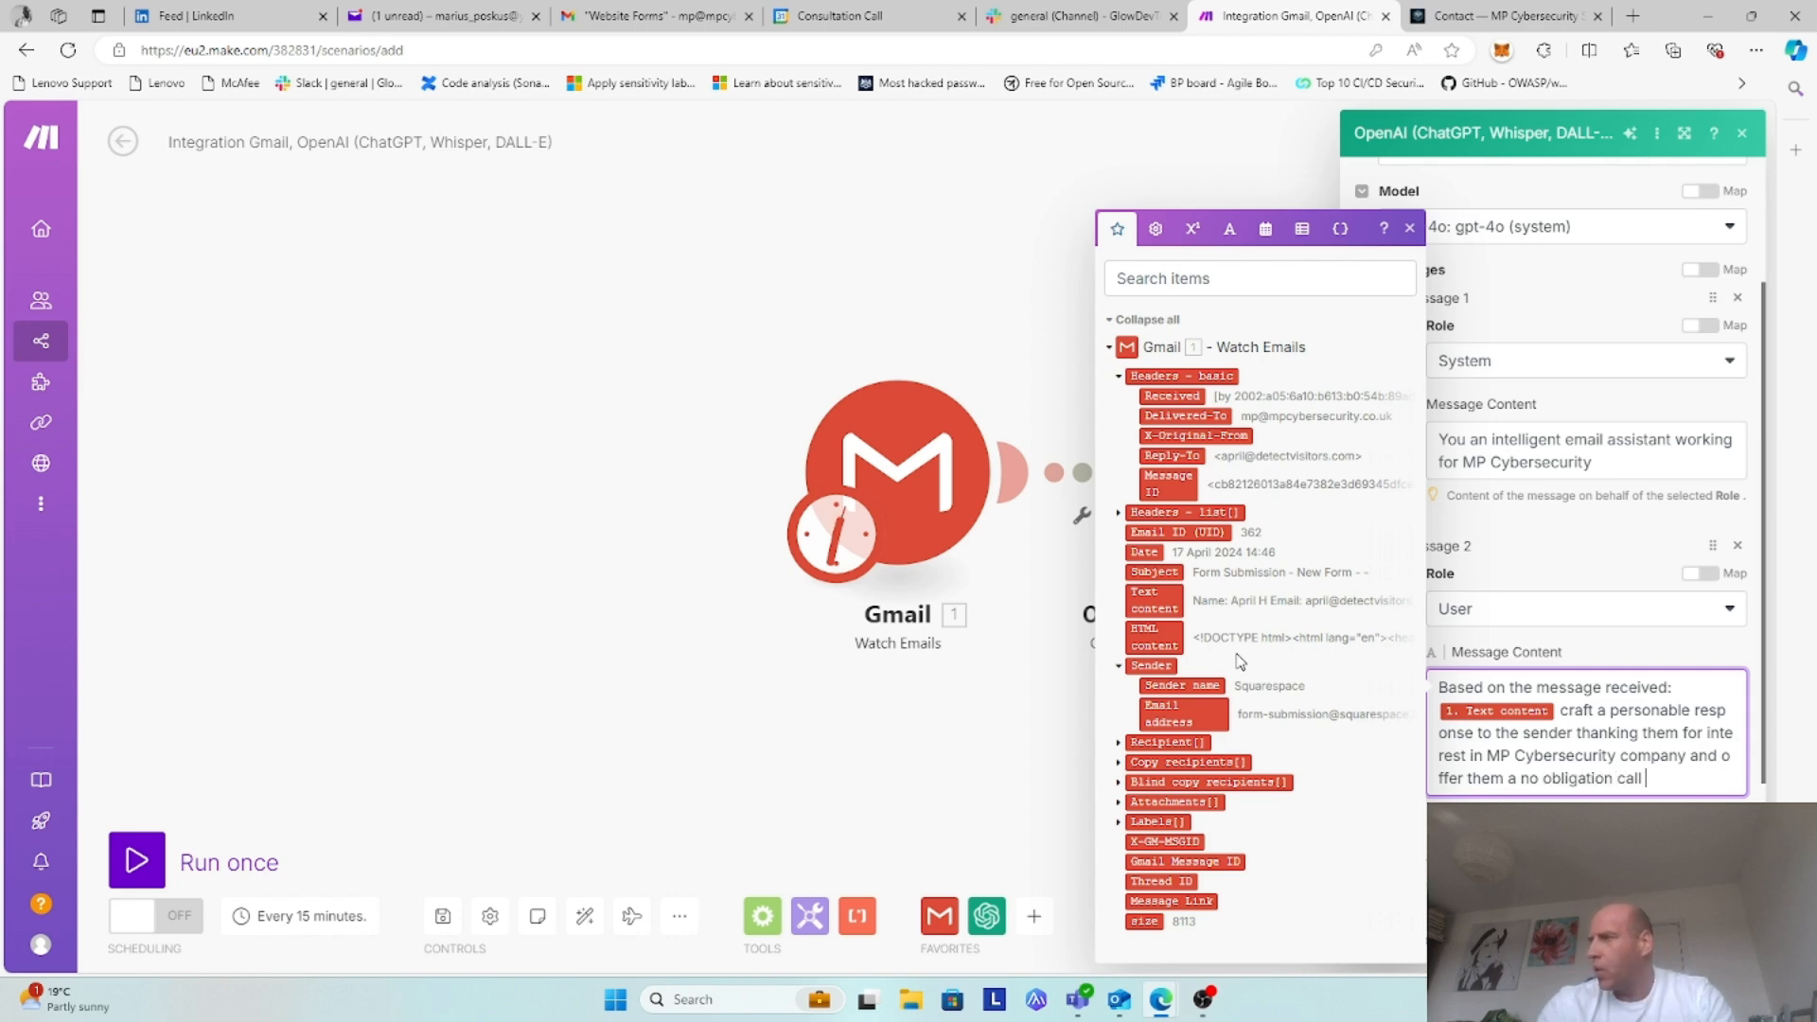
text( to )
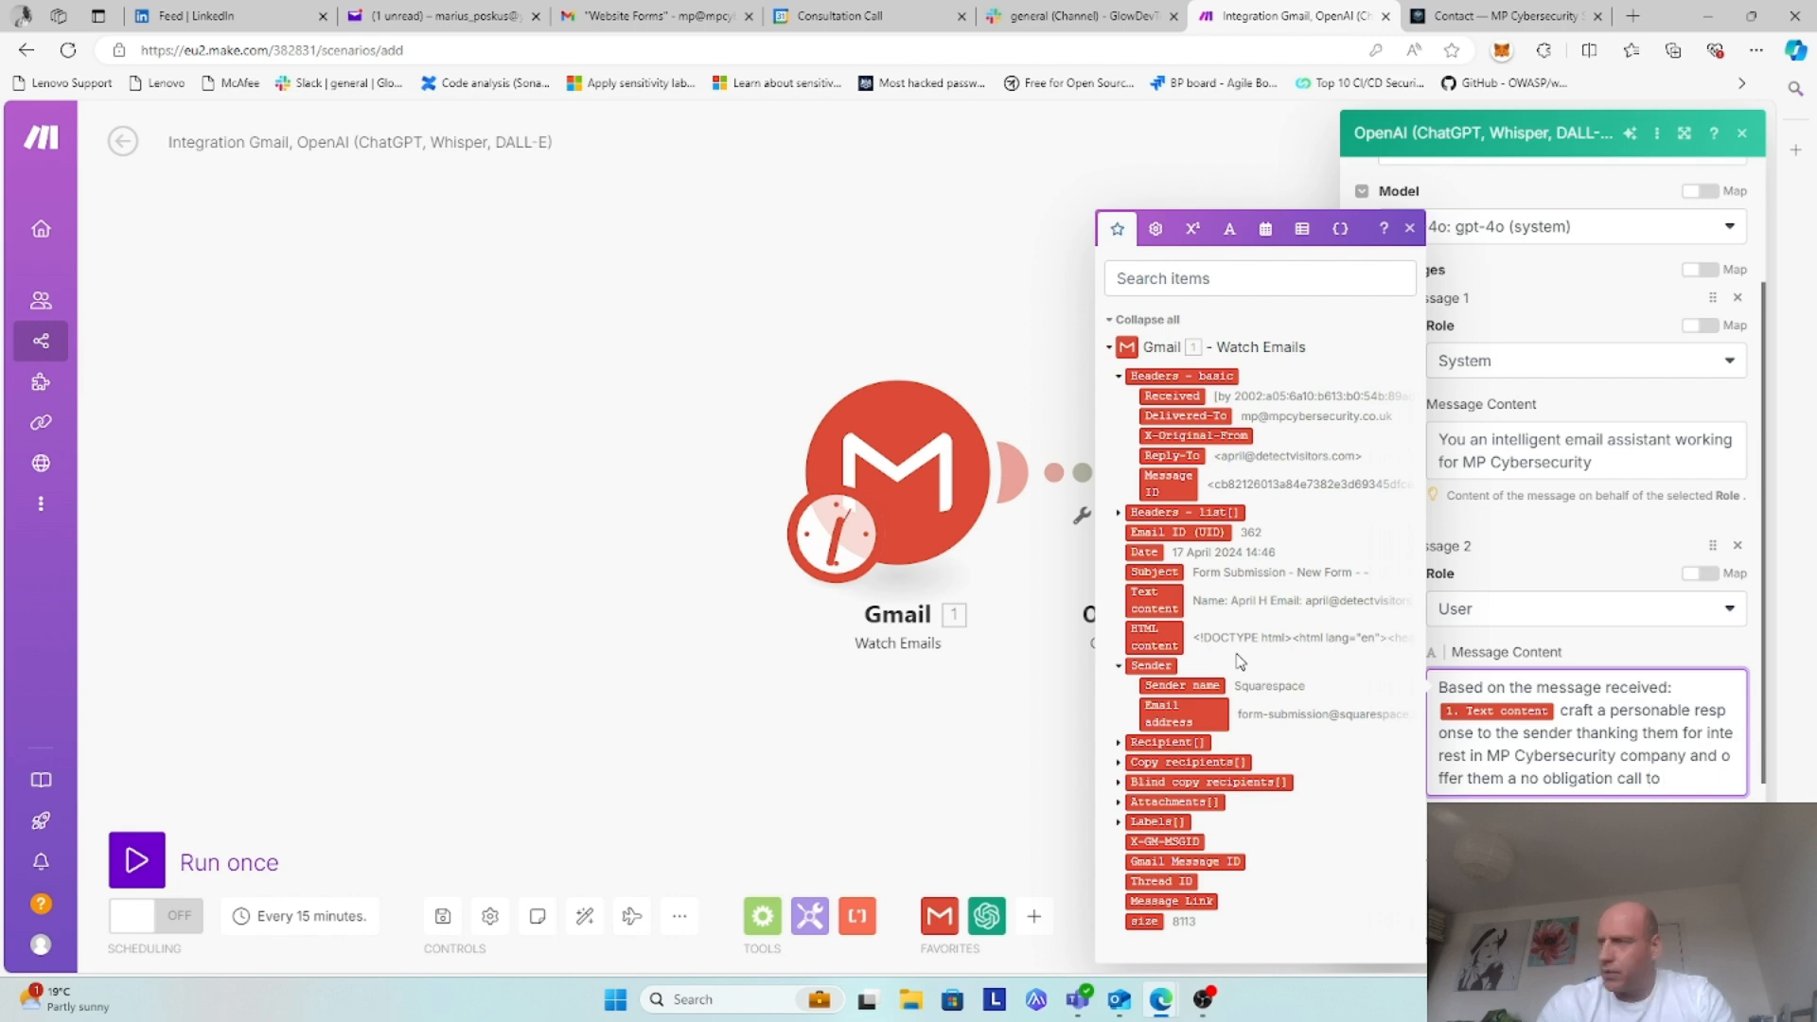
text(discuss how)
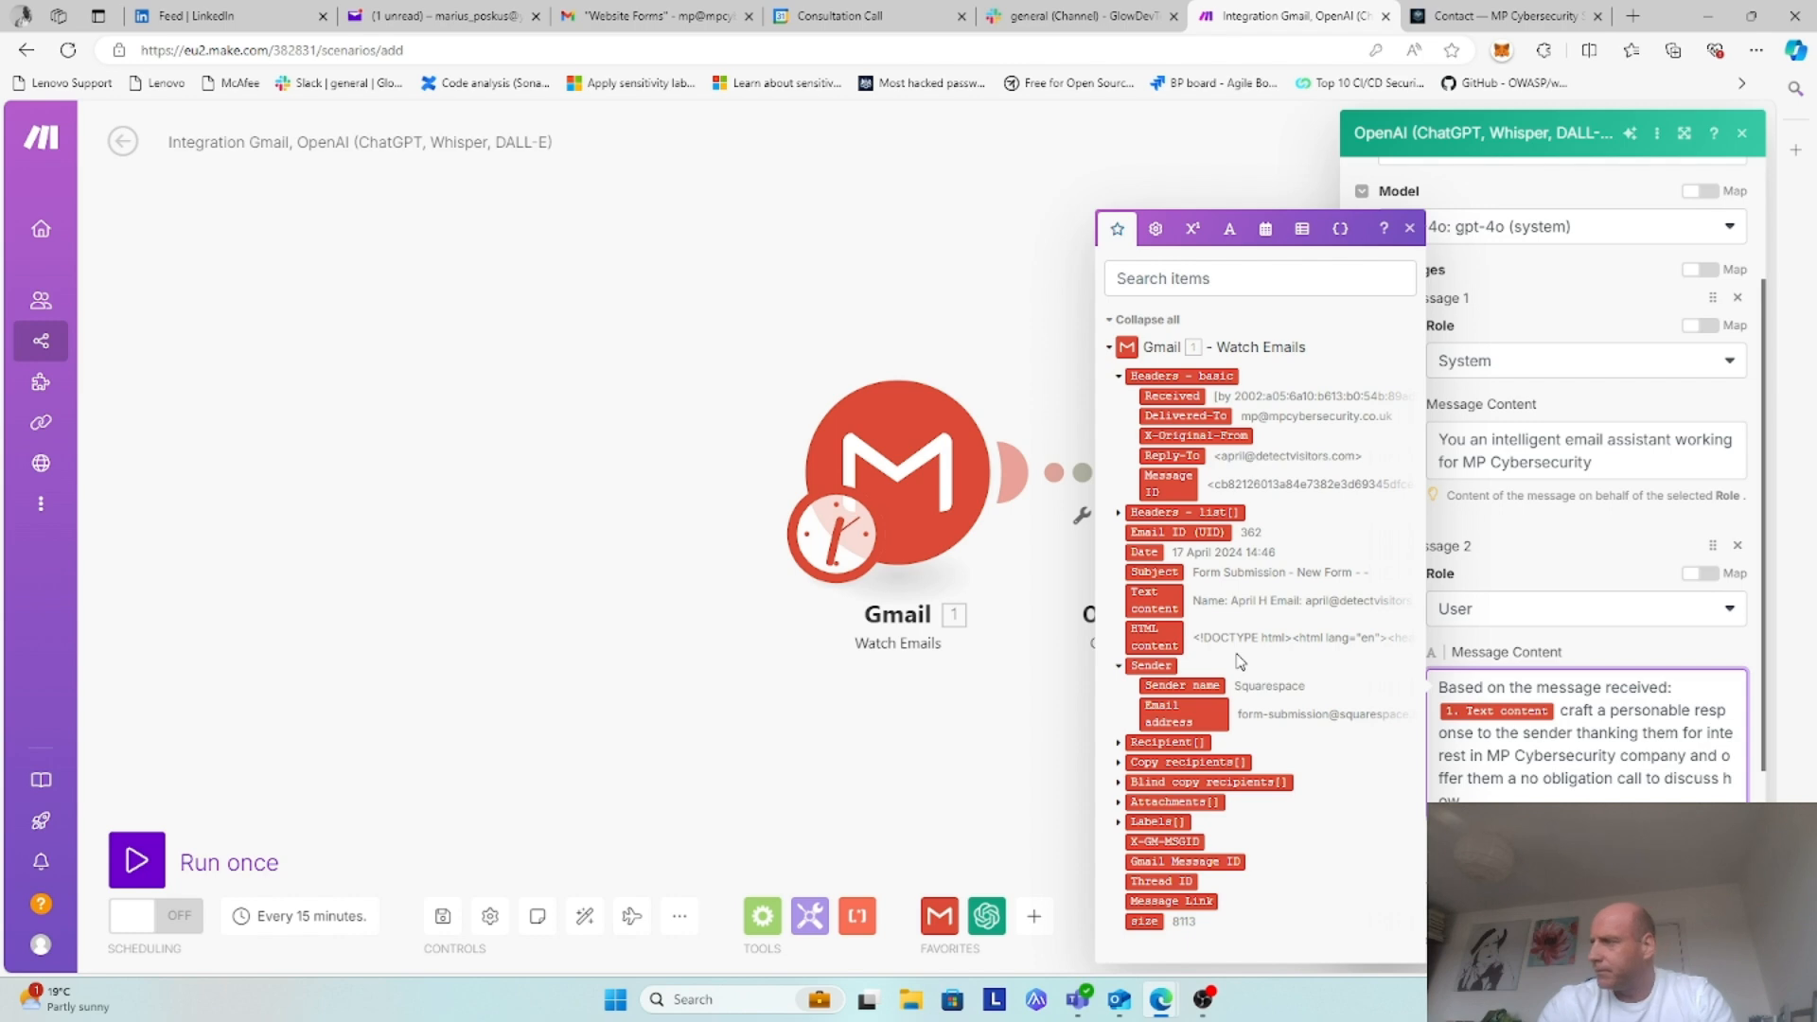
text( we could help the customer solve)
text(t)
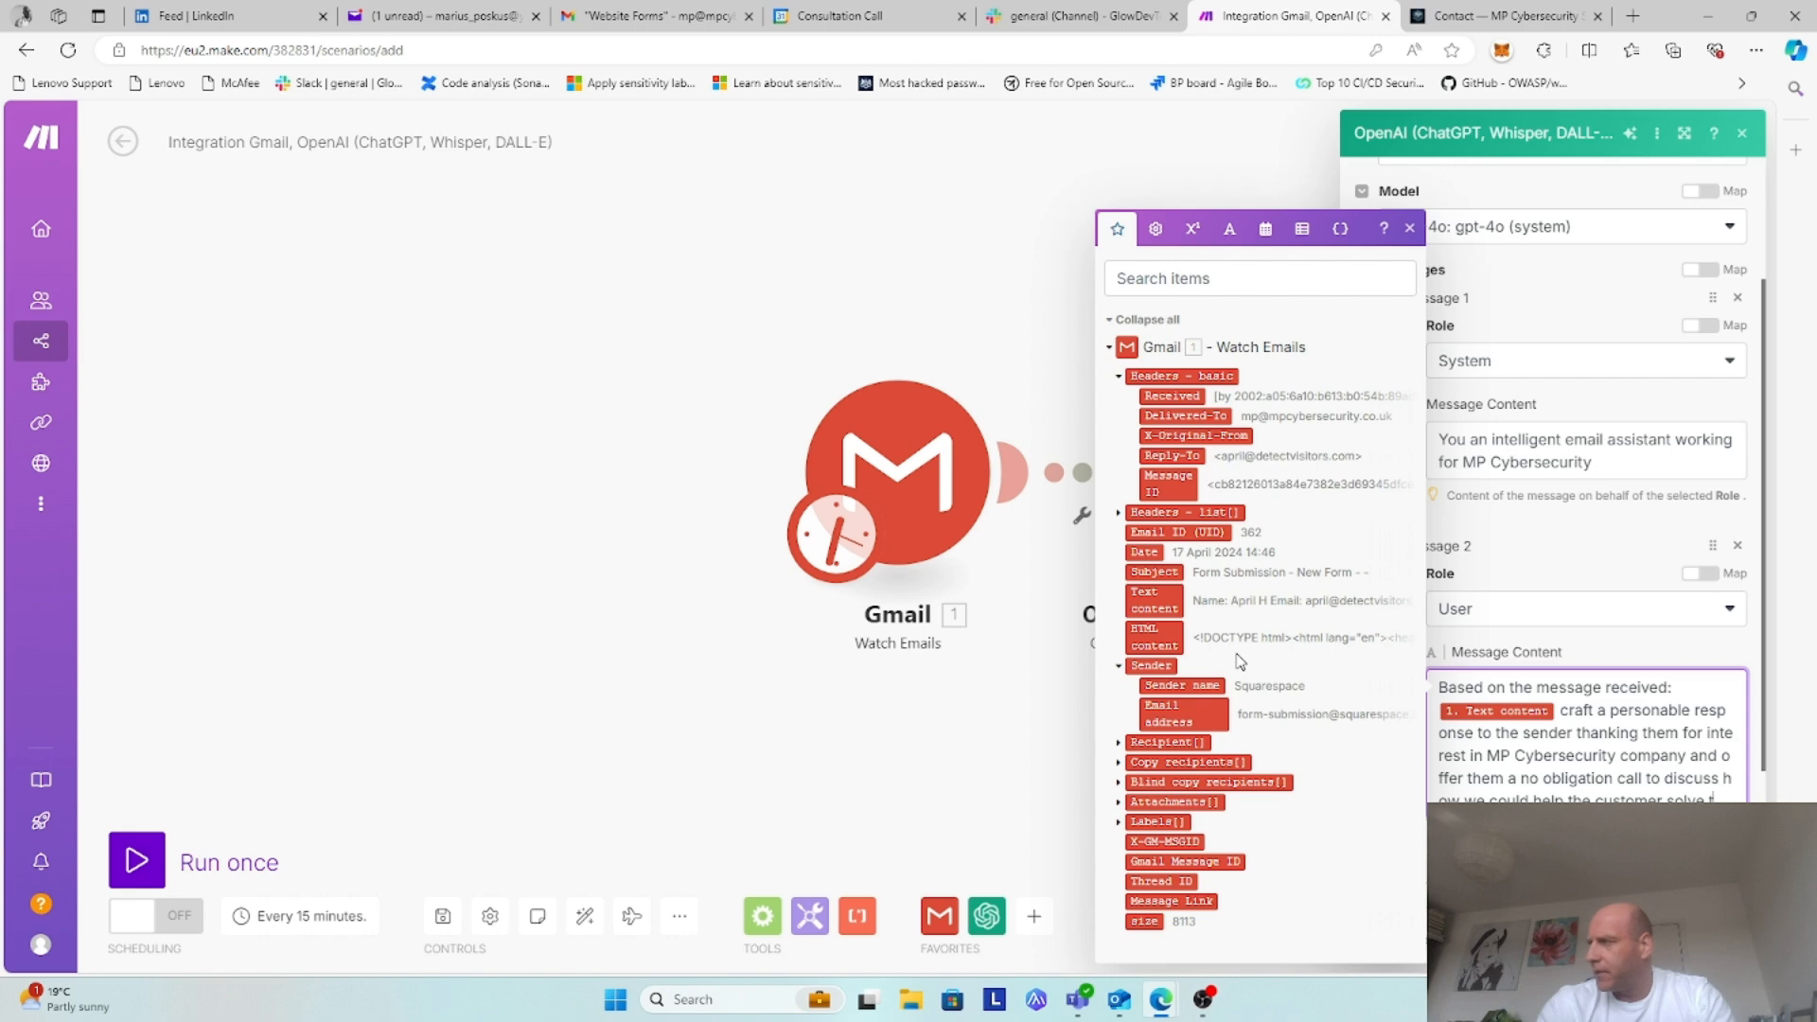
text(he)
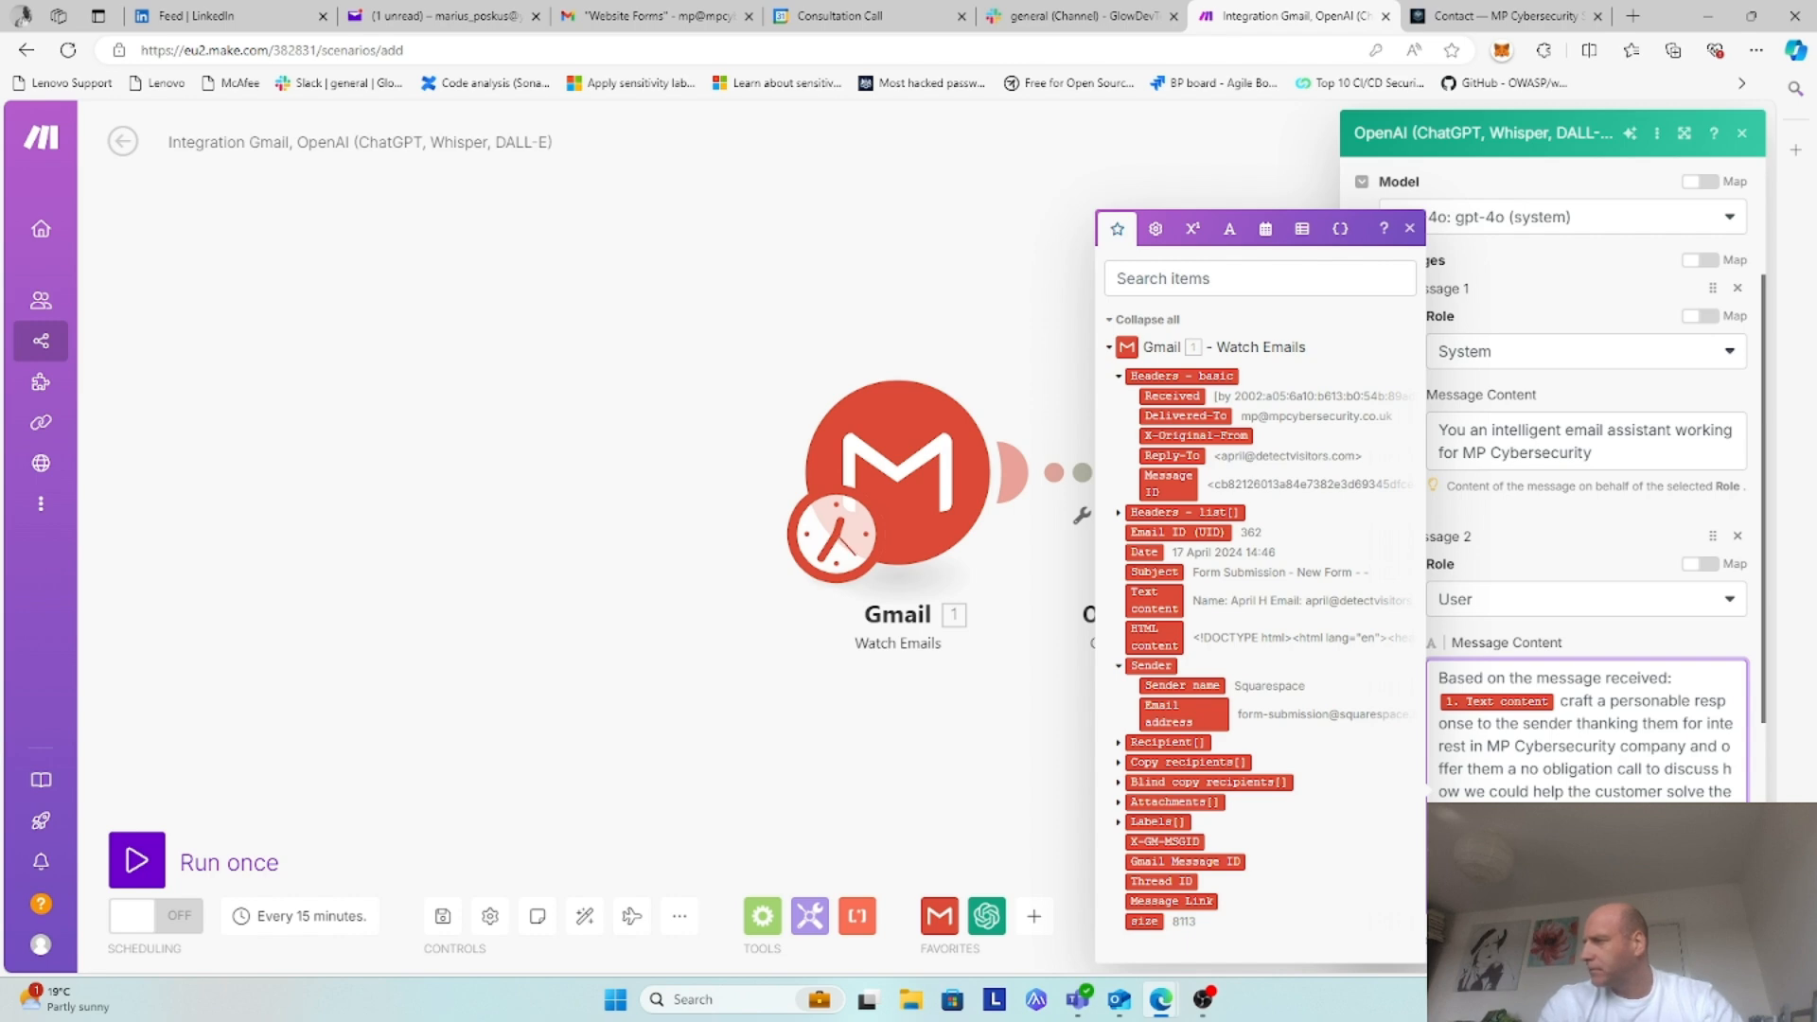
Step: Examine the newest form submission in Gmail and the website contact form's fields and Inquiring about options, then return to the scenario
click(695, 16)
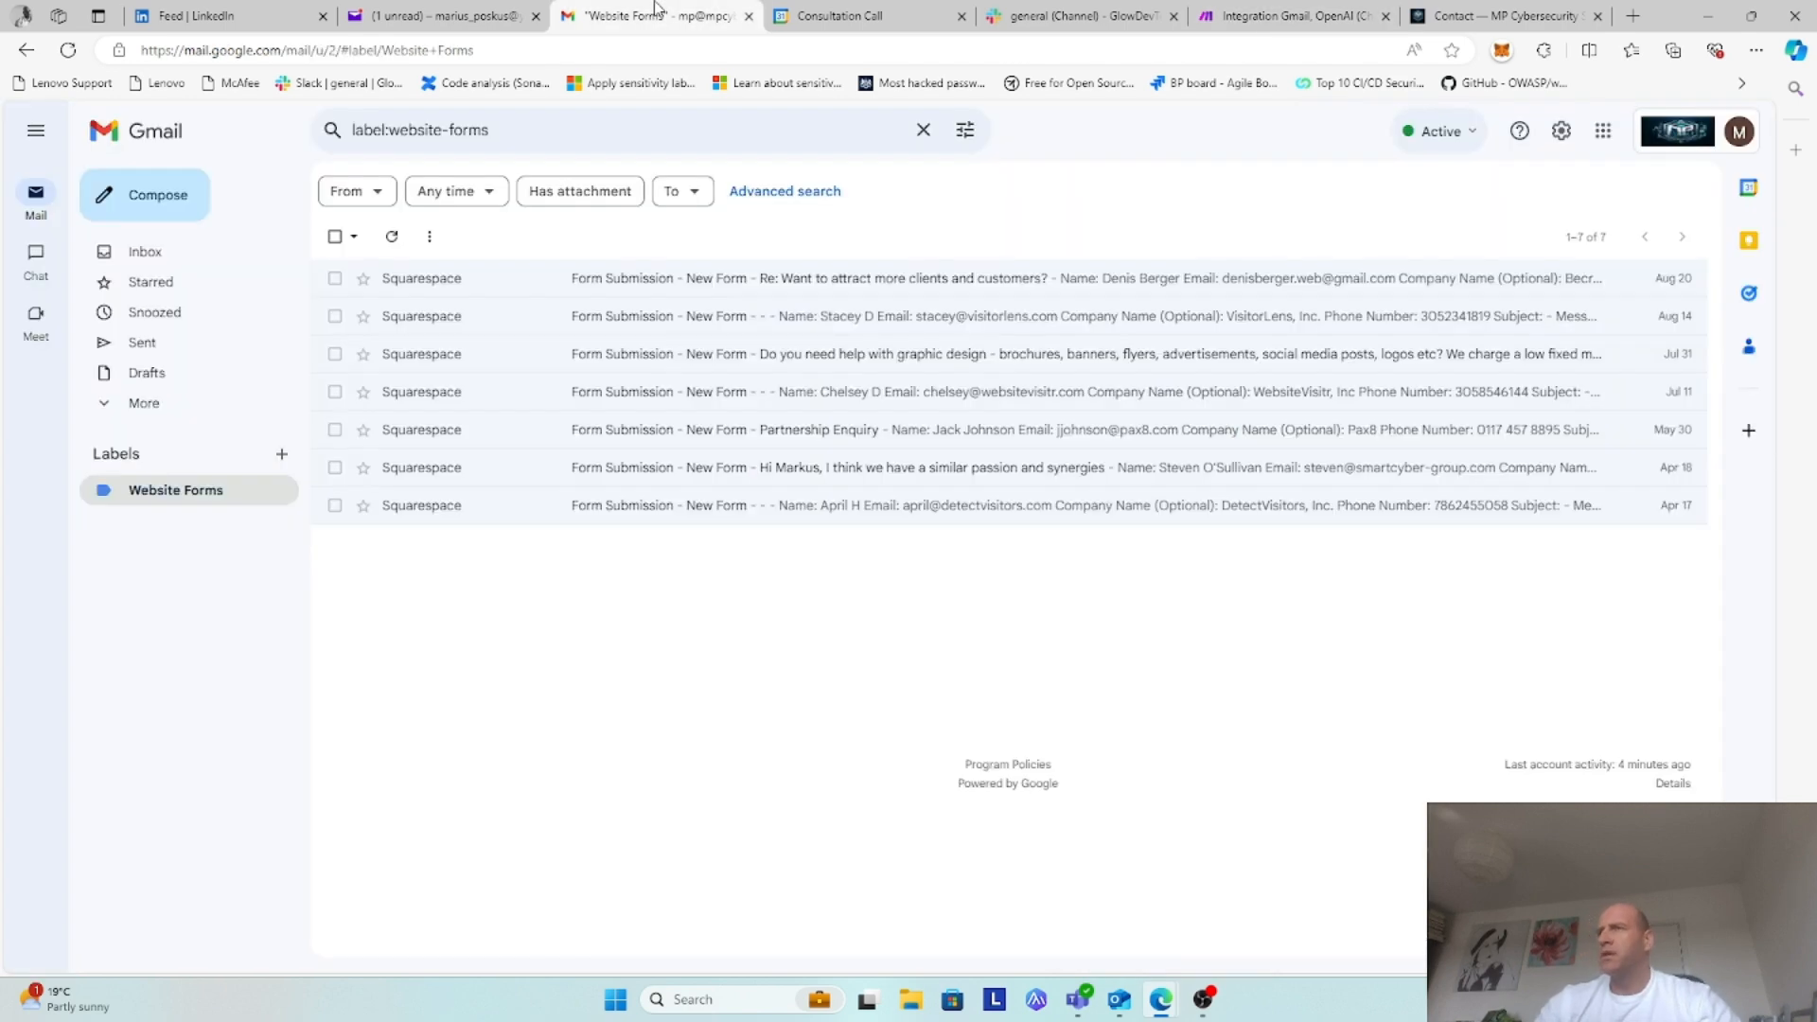
click(581, 292)
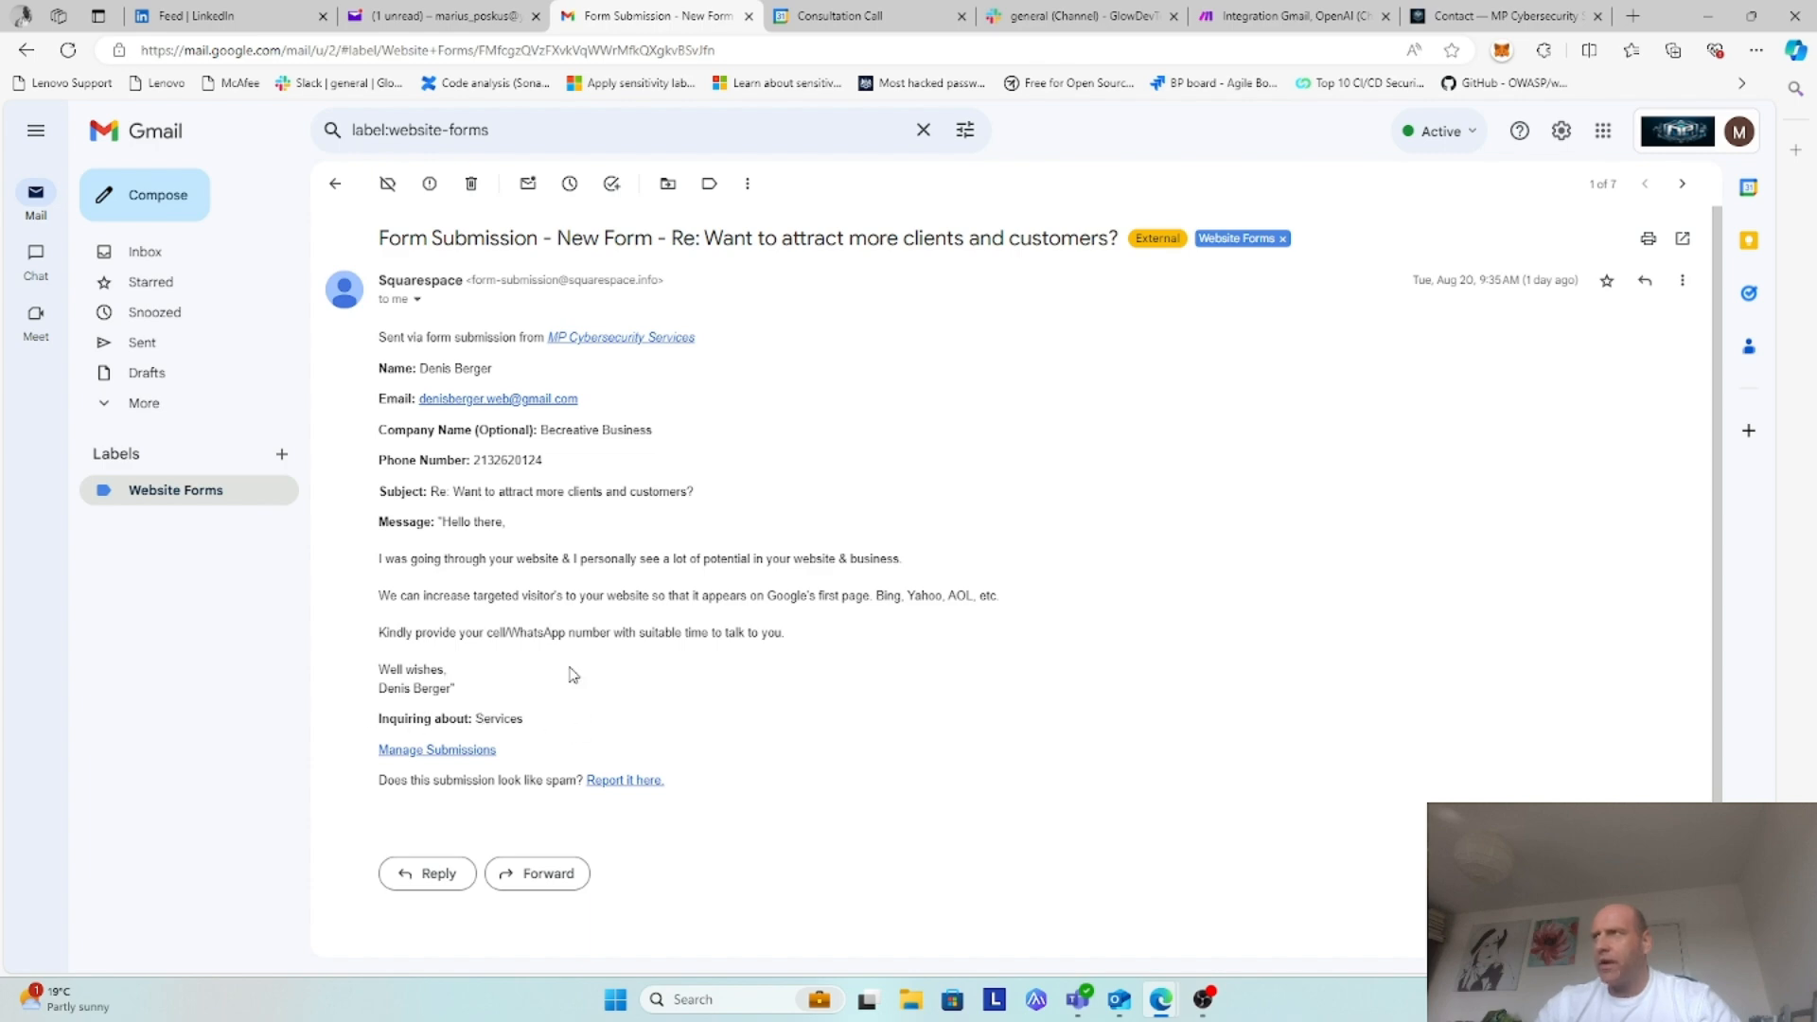
click(1495, 16)
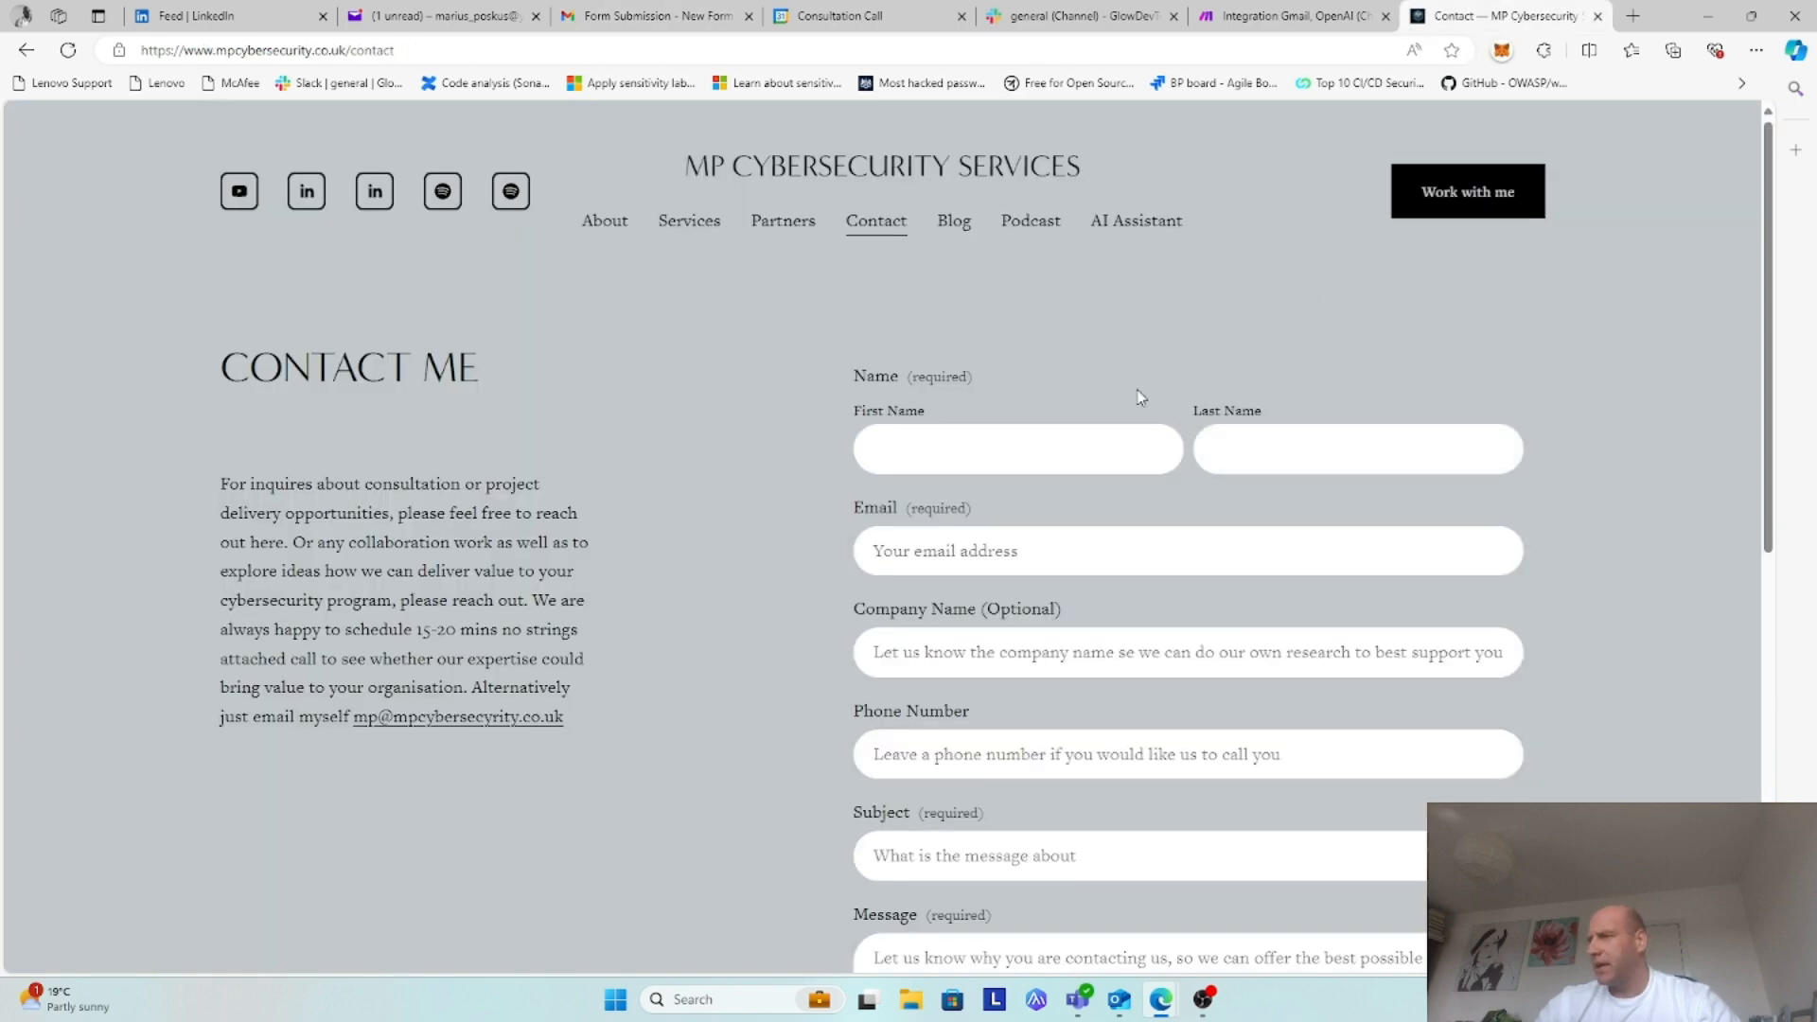
scroll(729, 454, down, 4)
scroll(726, 448, down, 1)
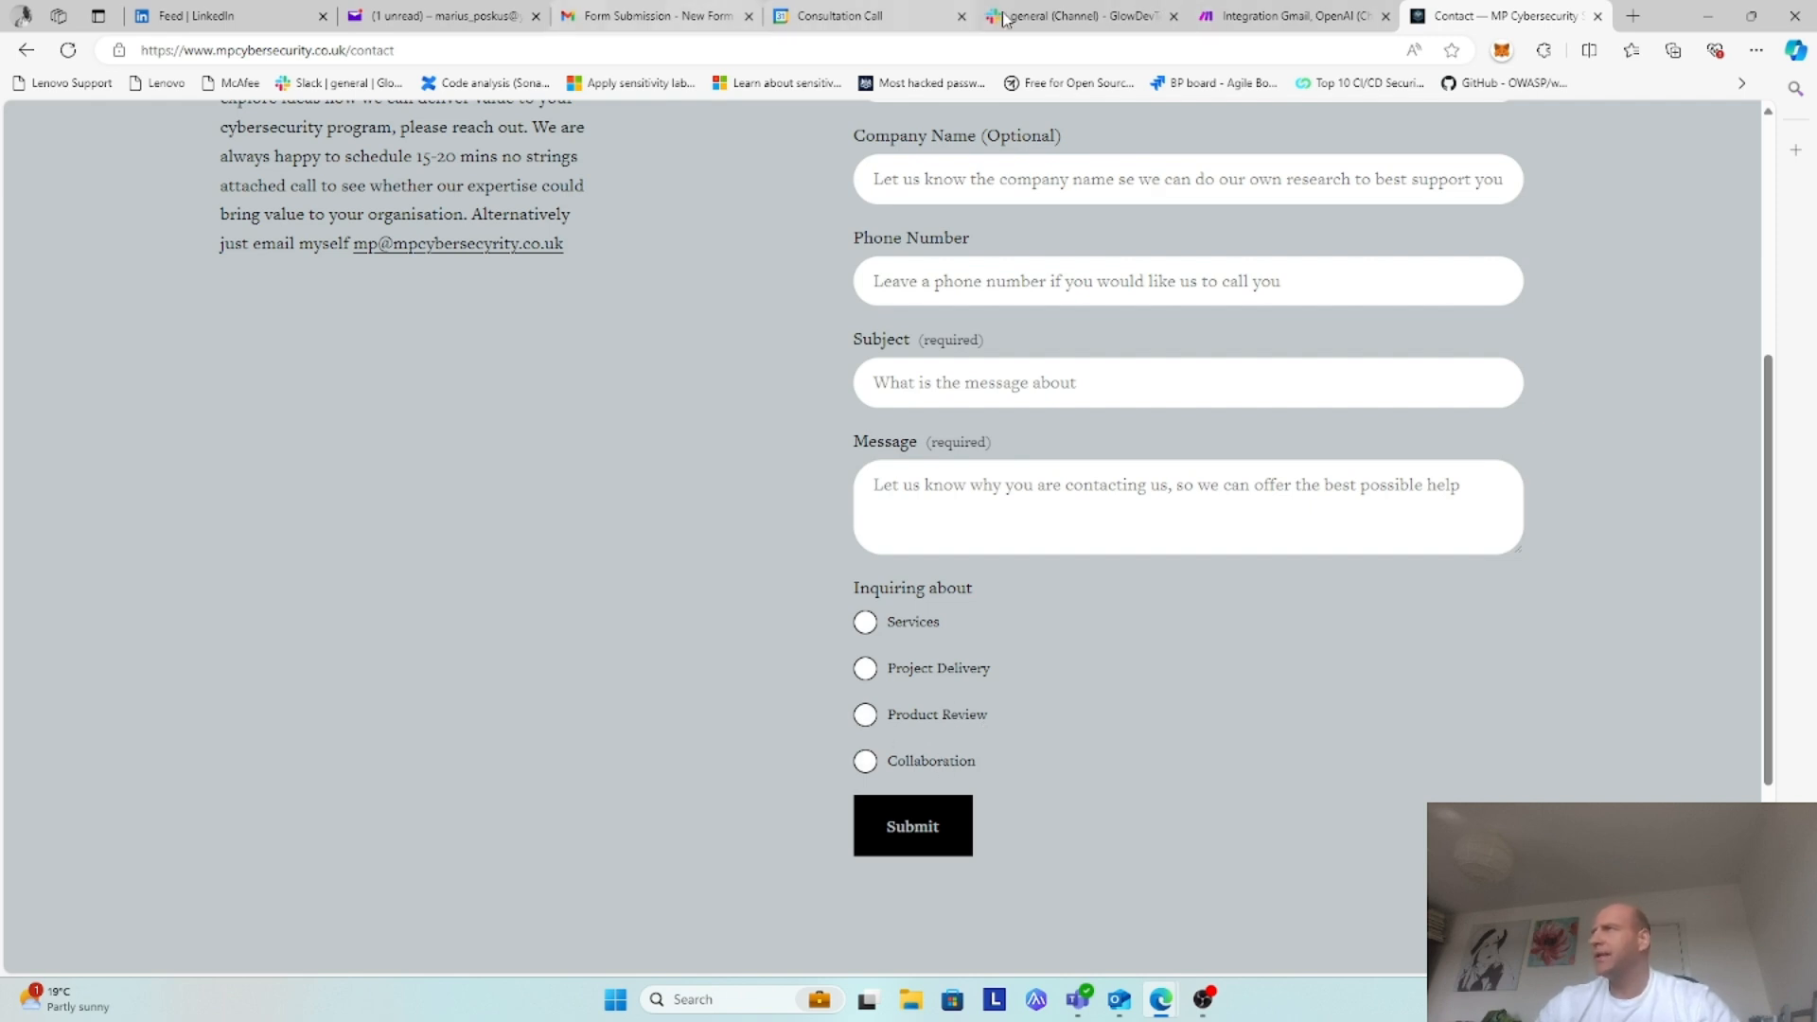
click(1230, 14)
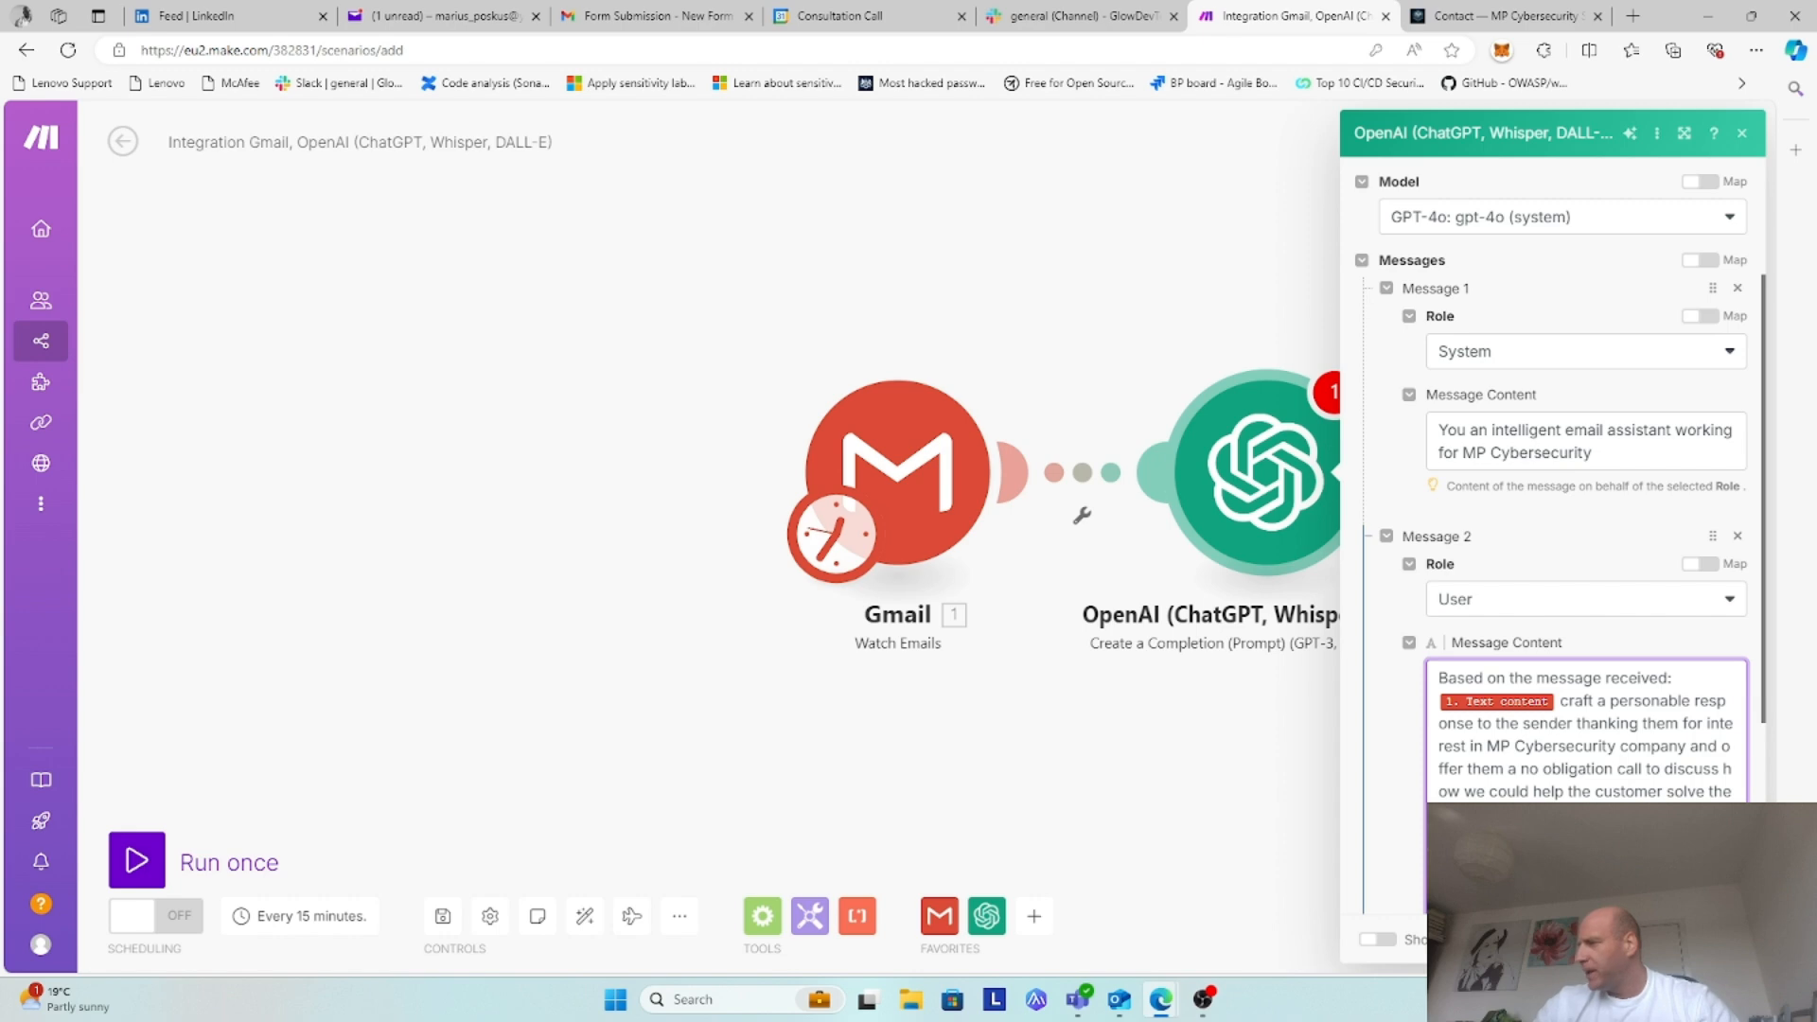
click(653, 14)
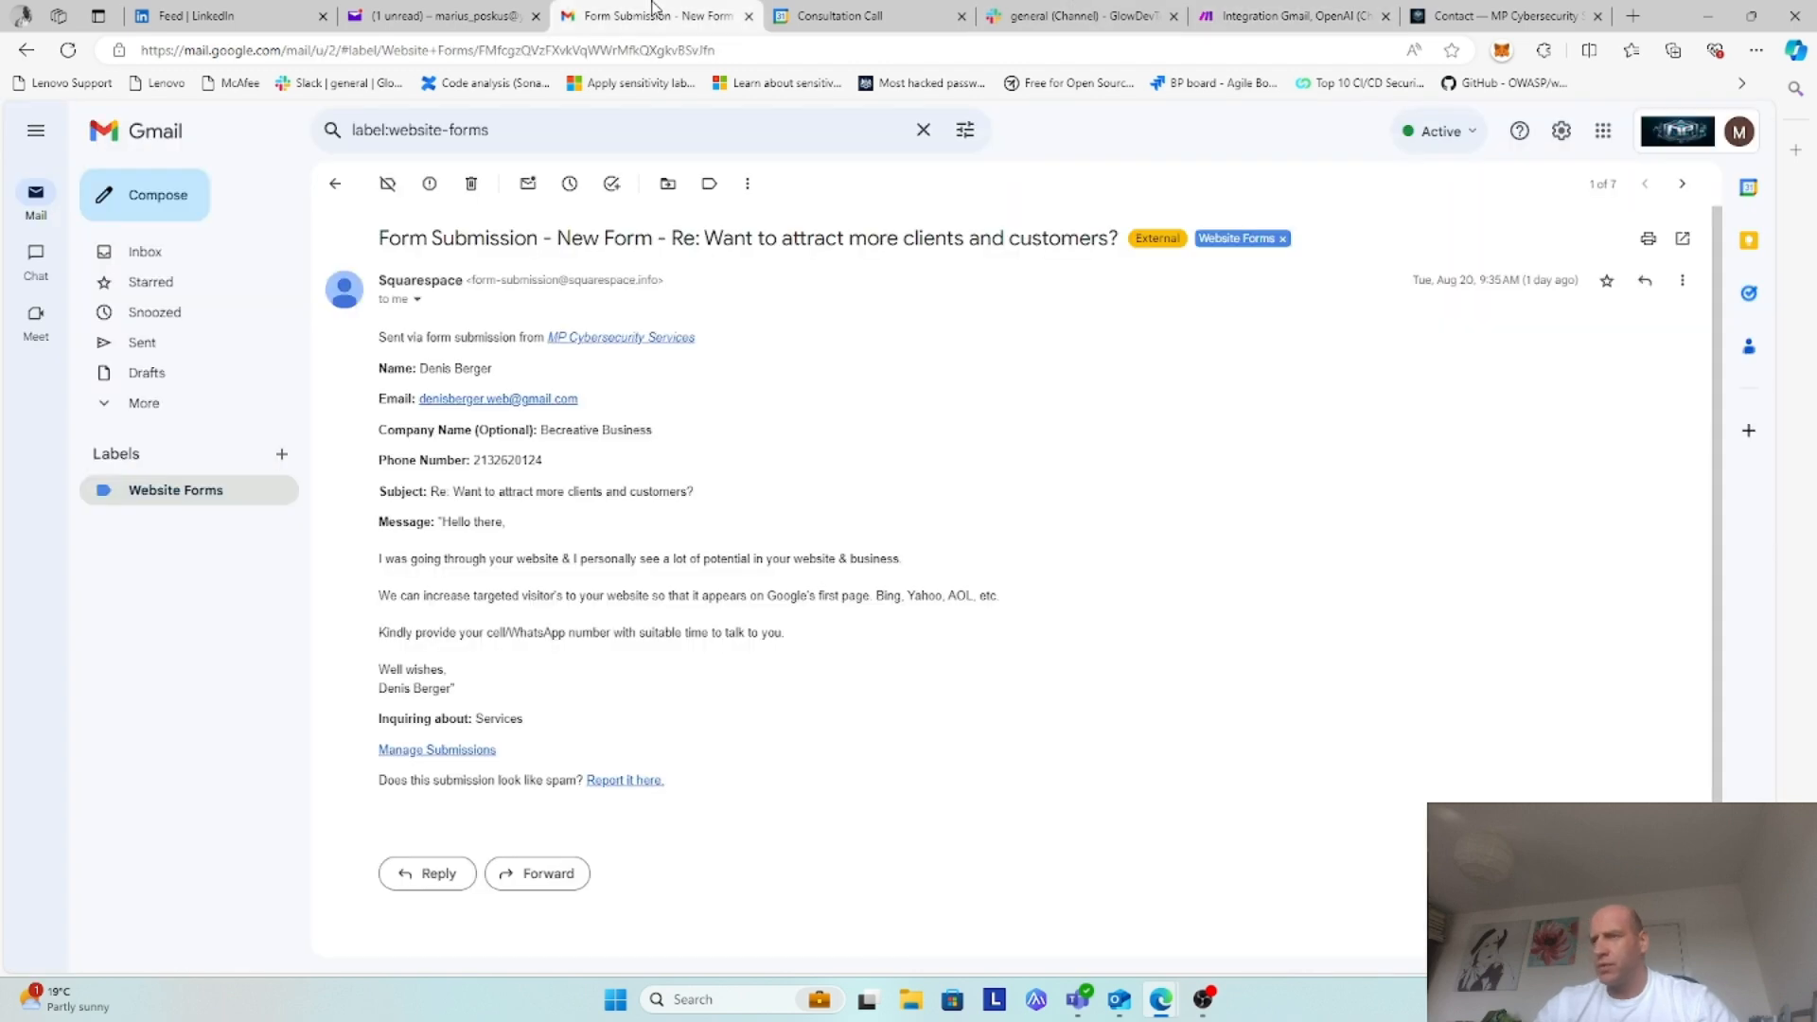
click(1492, 17)
click(1291, 15)
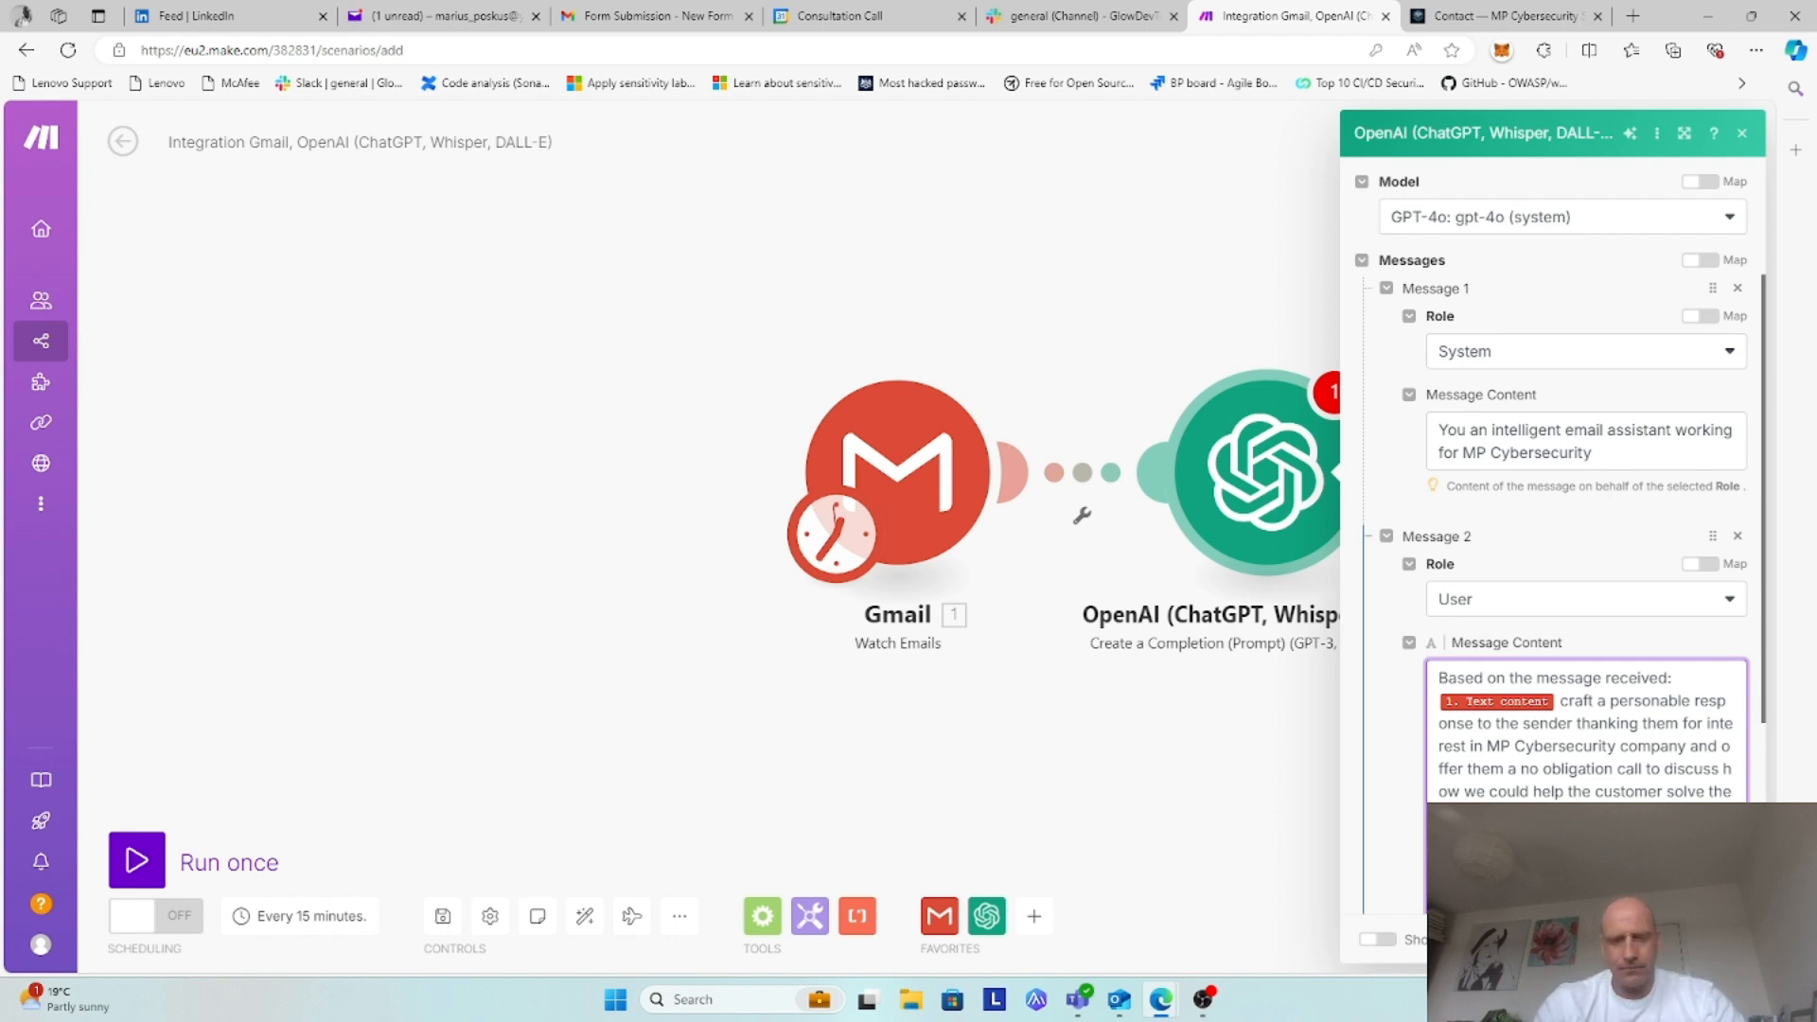
Step: Extend the User message to cover getting to the bottom of the issue and crafting the email from knowledge of the services MP Cybersecurity provide
key(Return)
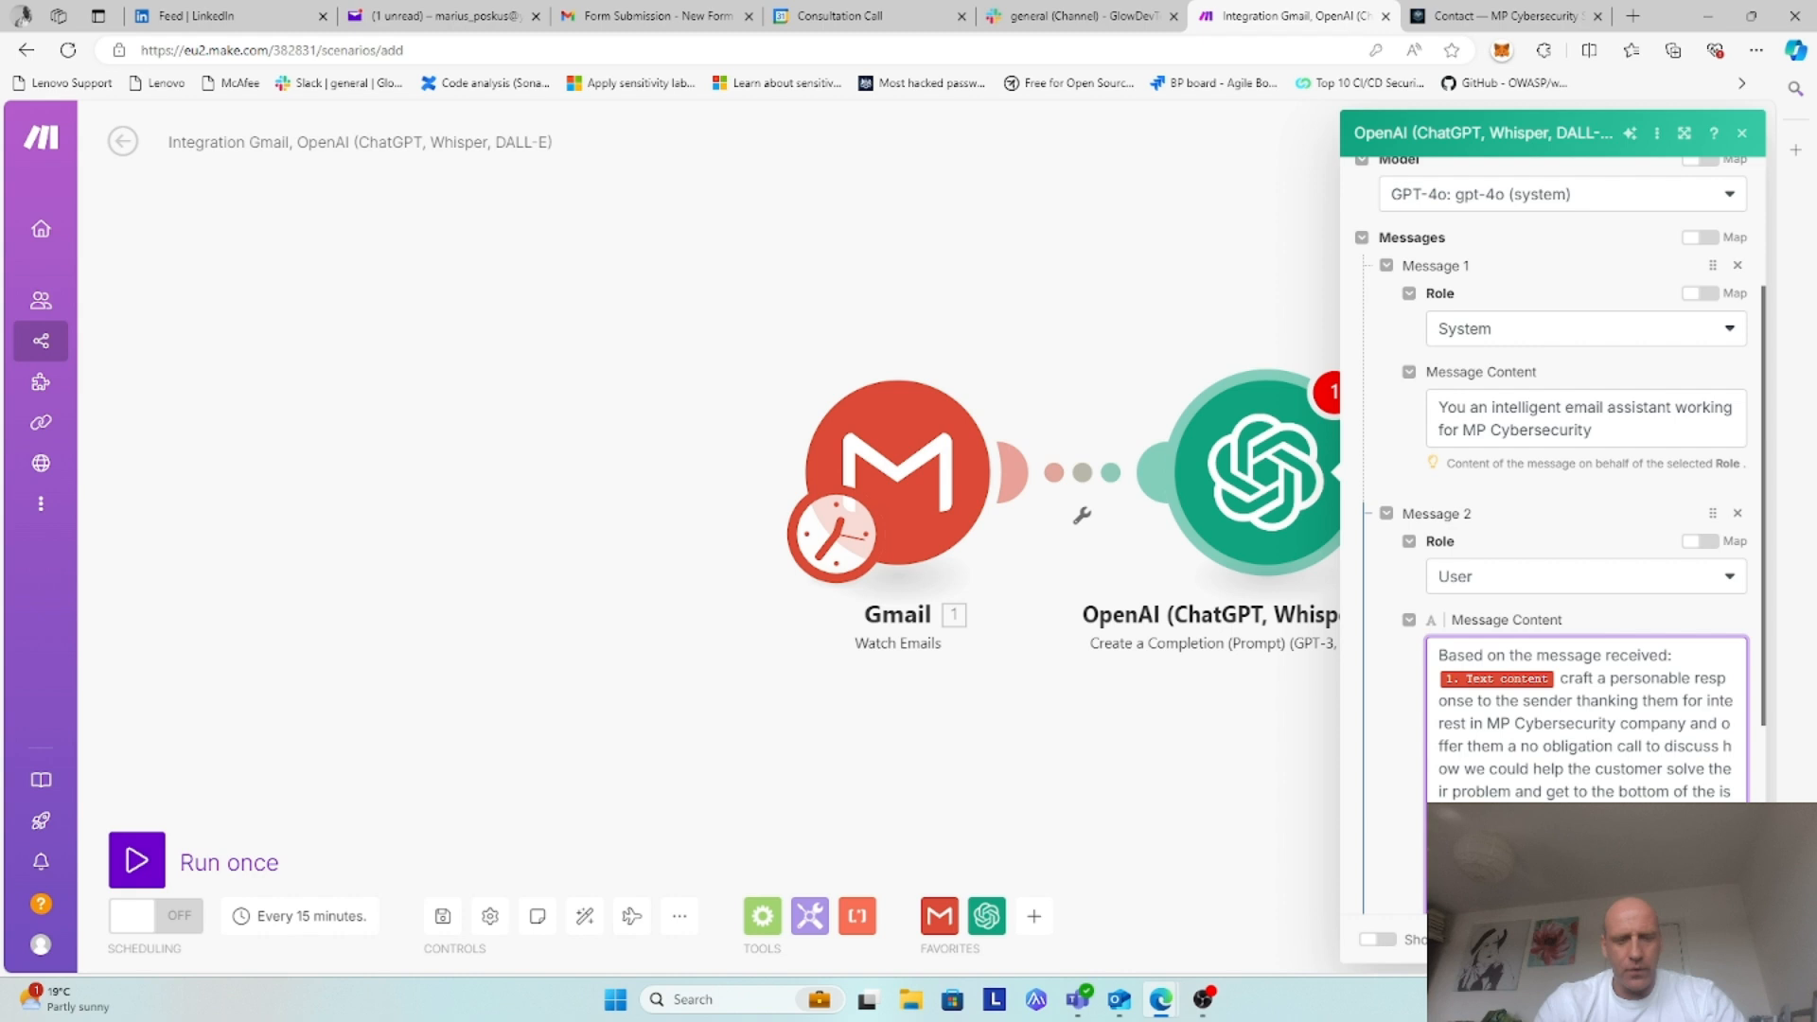
key(Return)
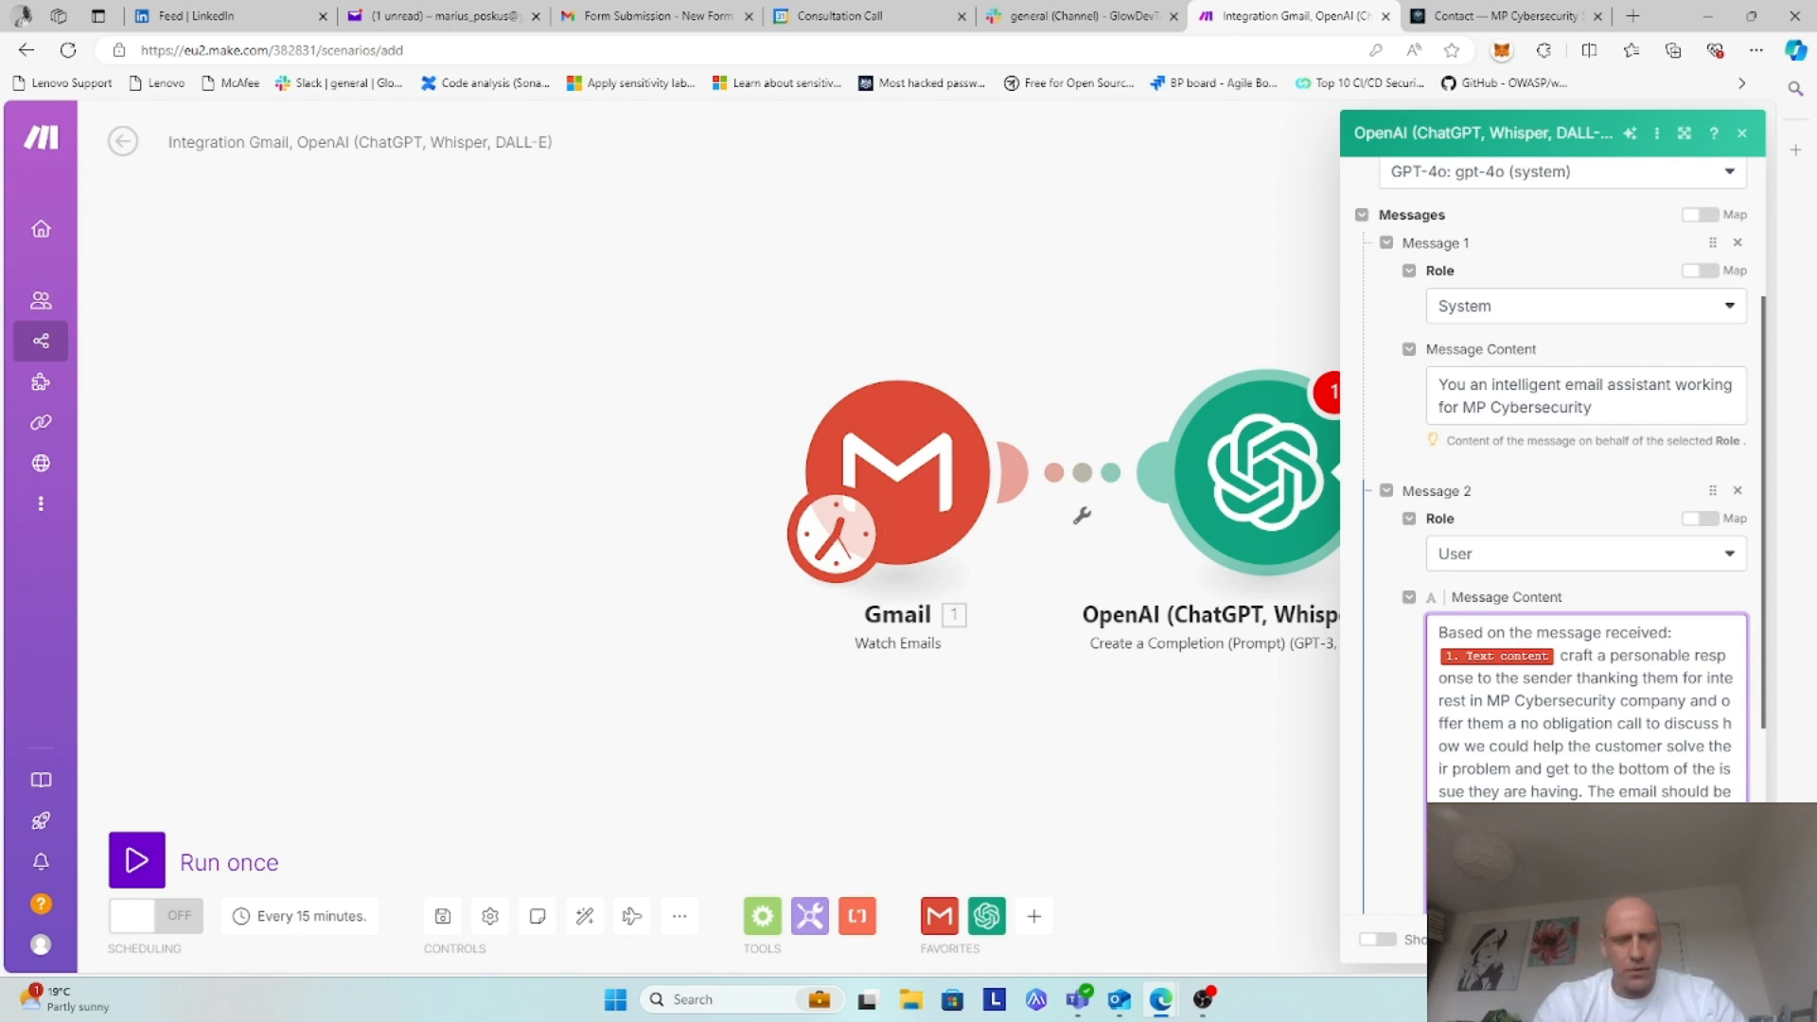
text(e)
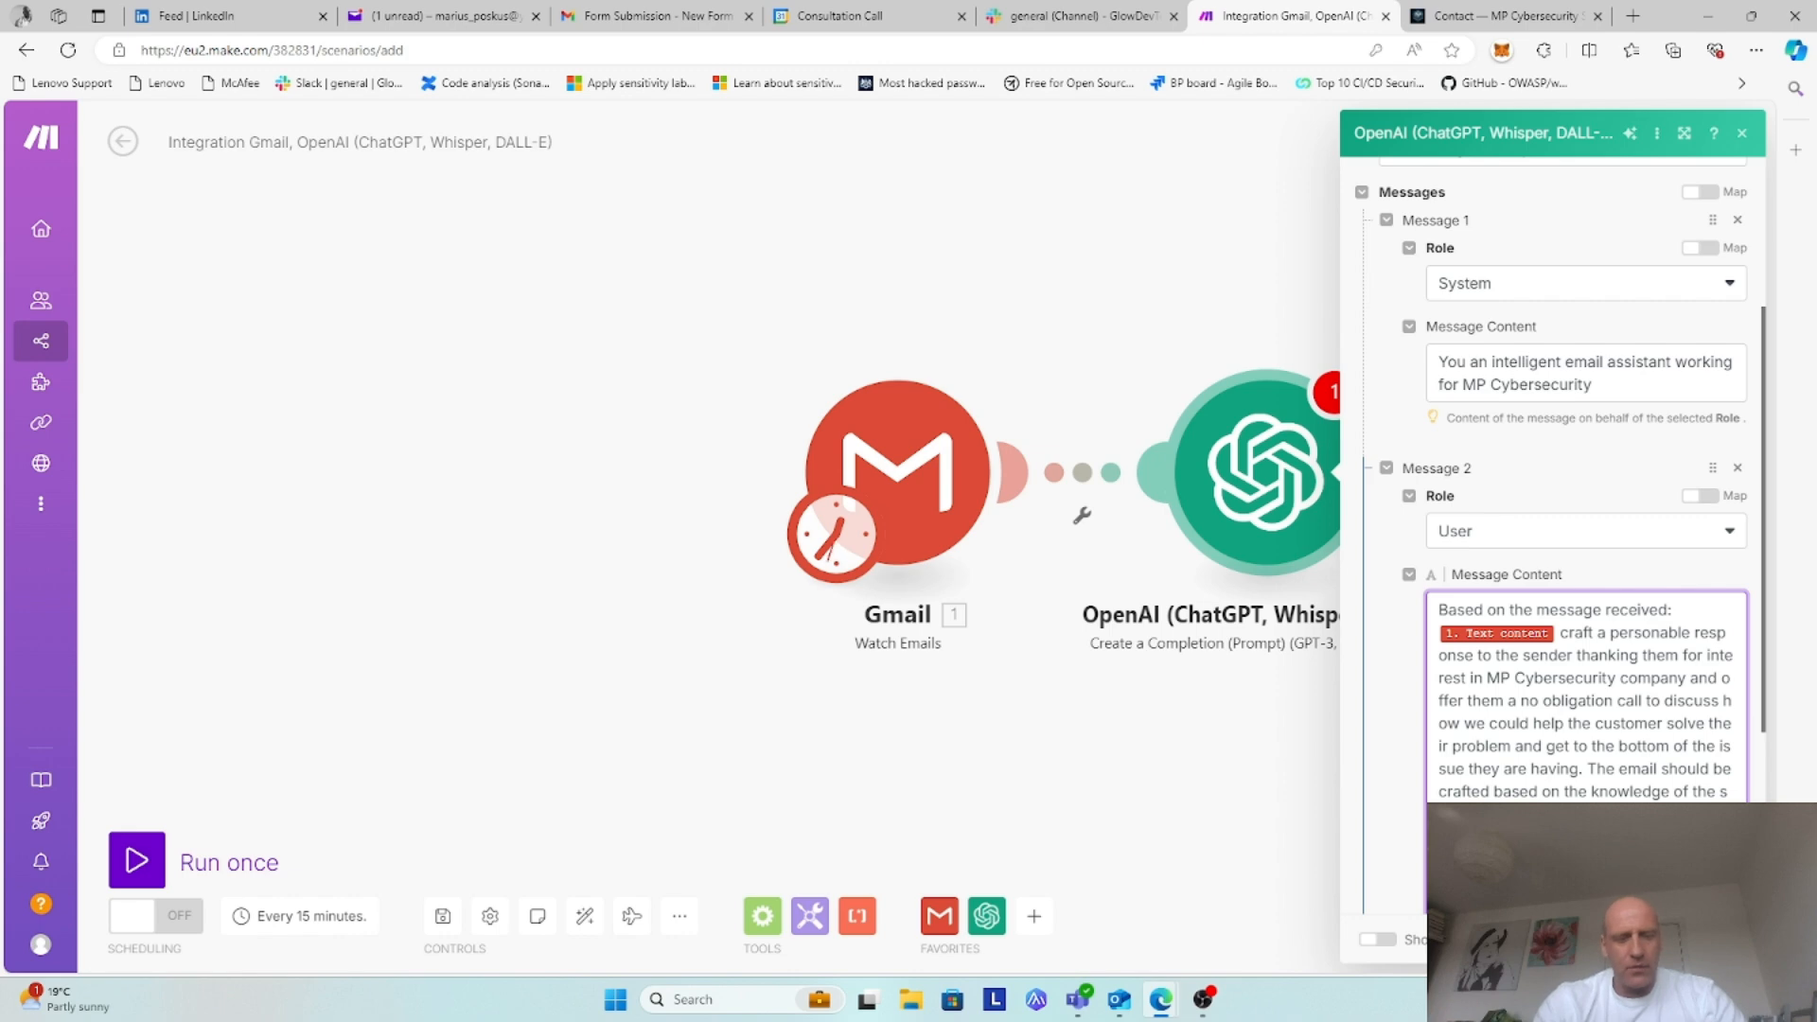
text(e)
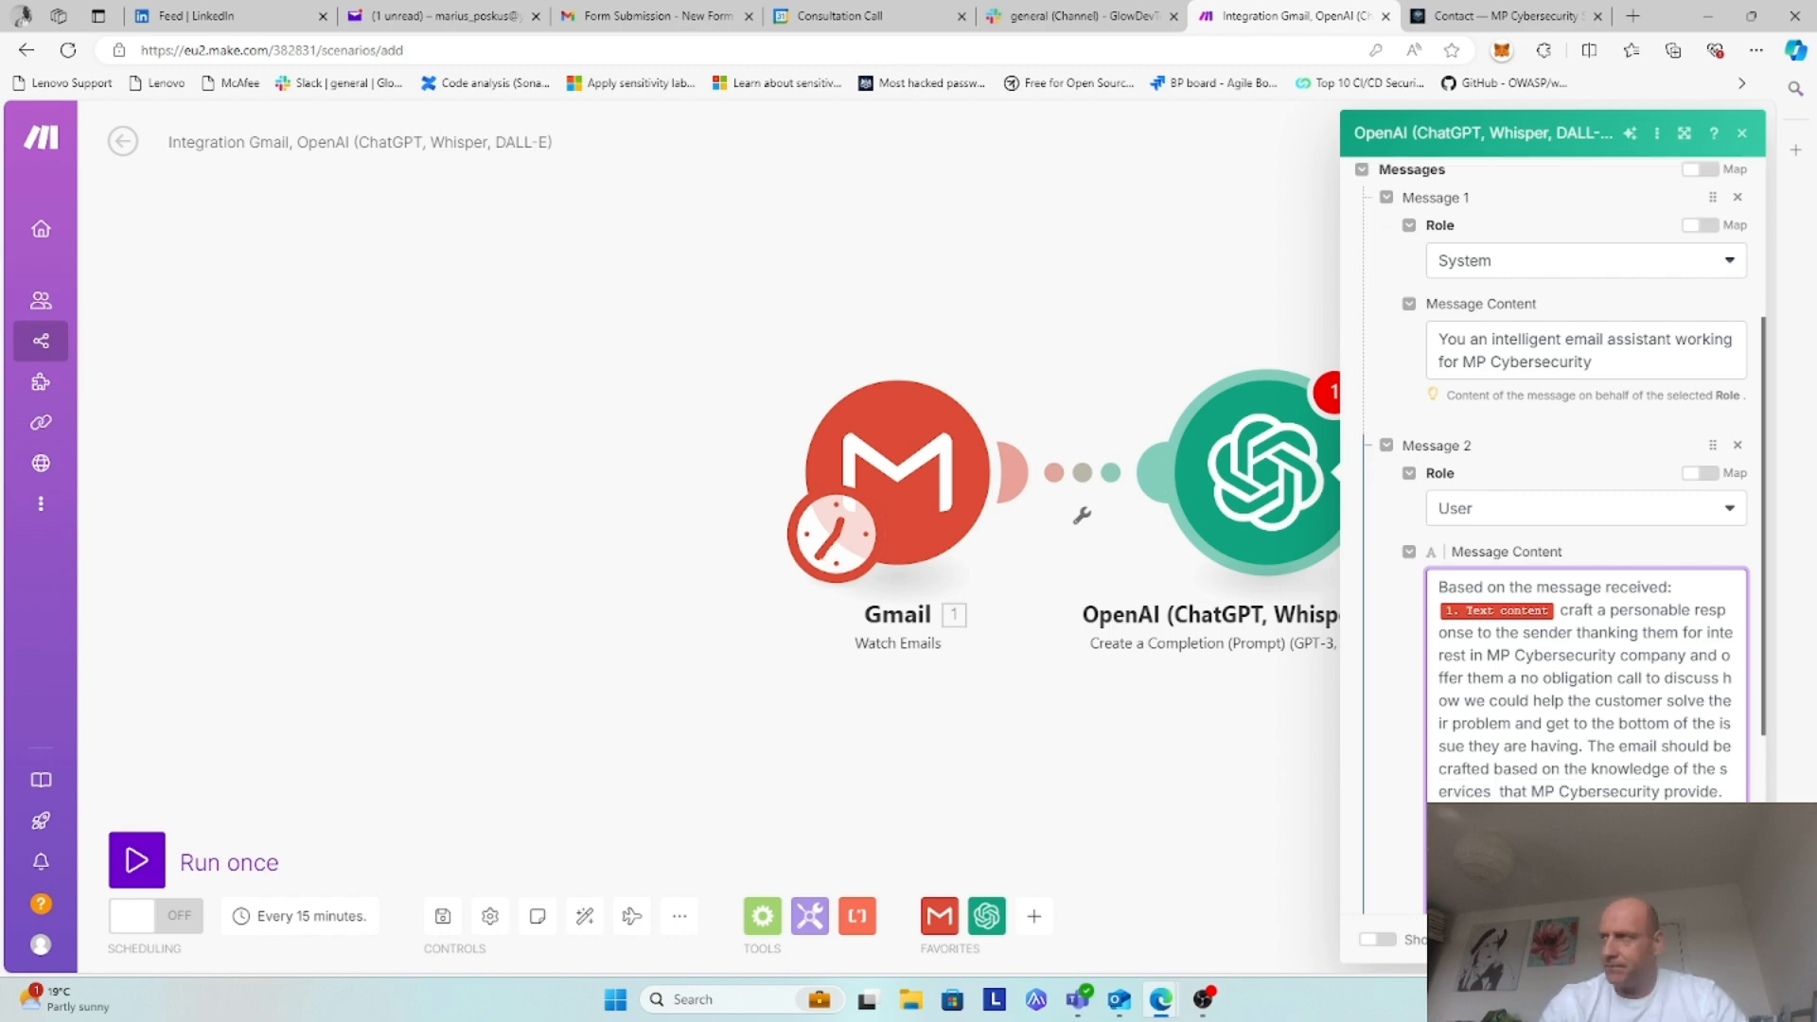
Step: Extend the User message to note the inquiring about column's 4 options and tailor messages to services, project delivery, product review or collaboration, checking the contact form
click(622, 13)
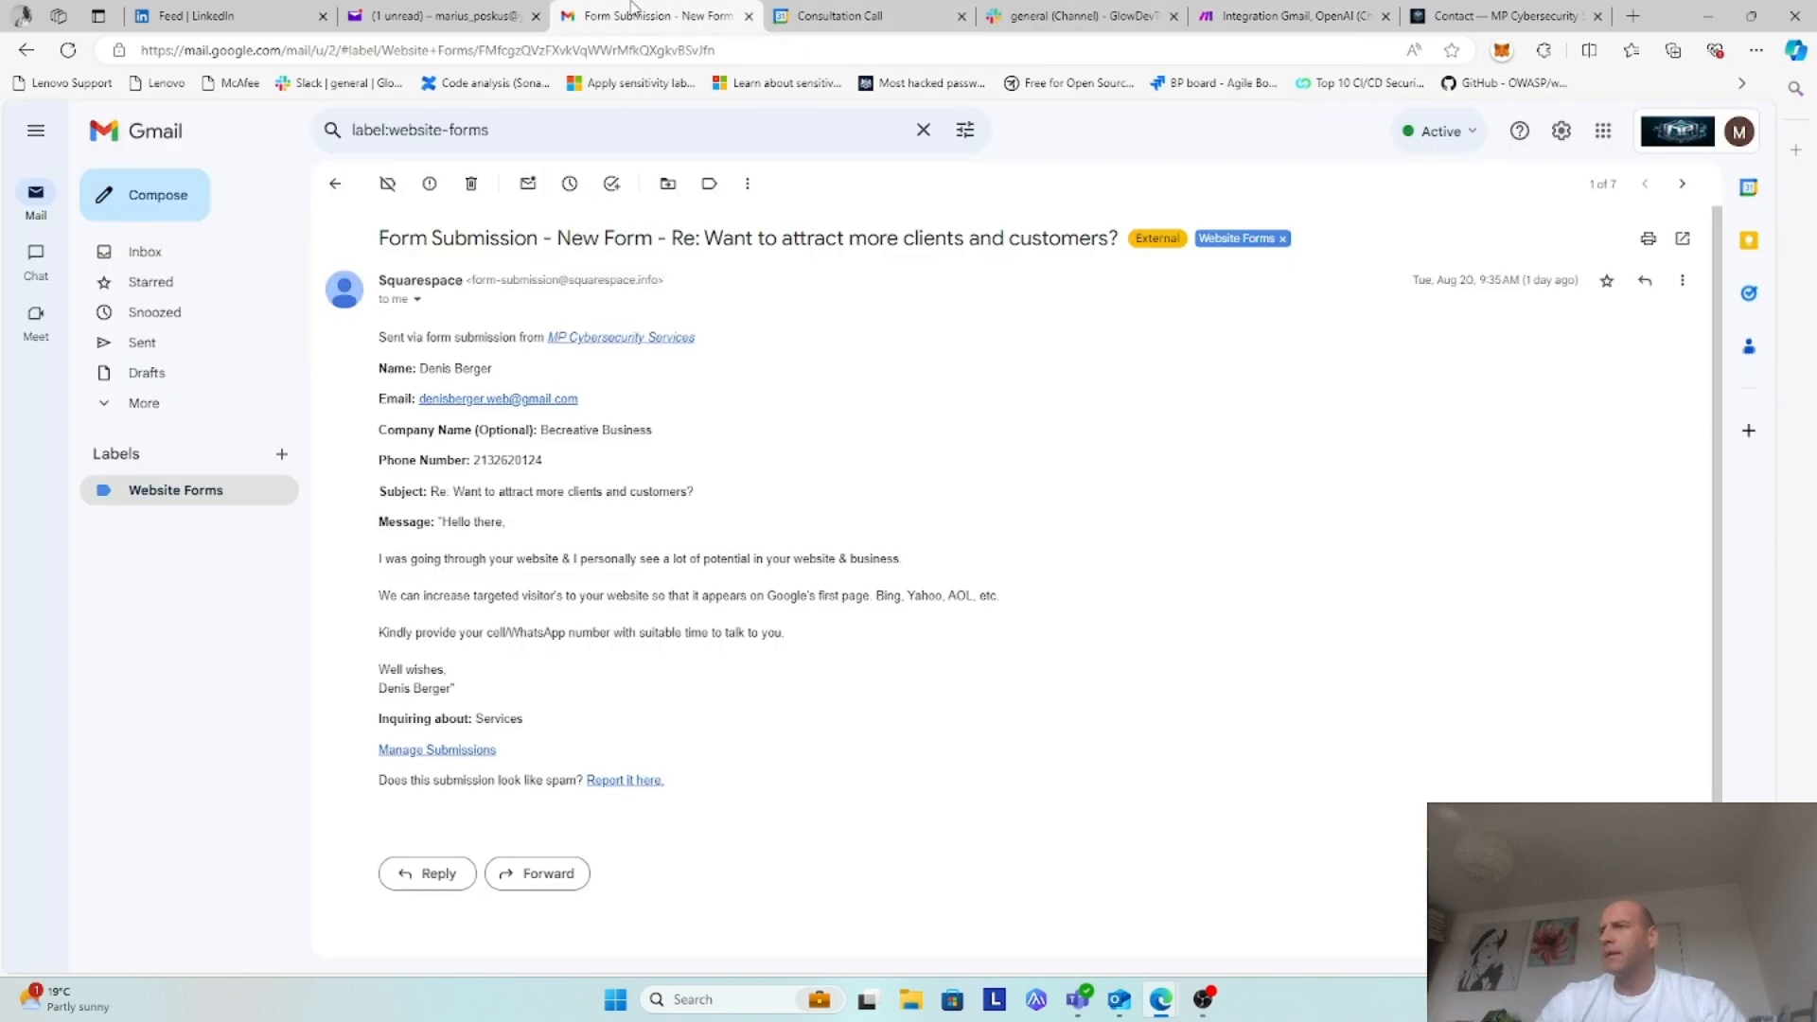
click(1469, 14)
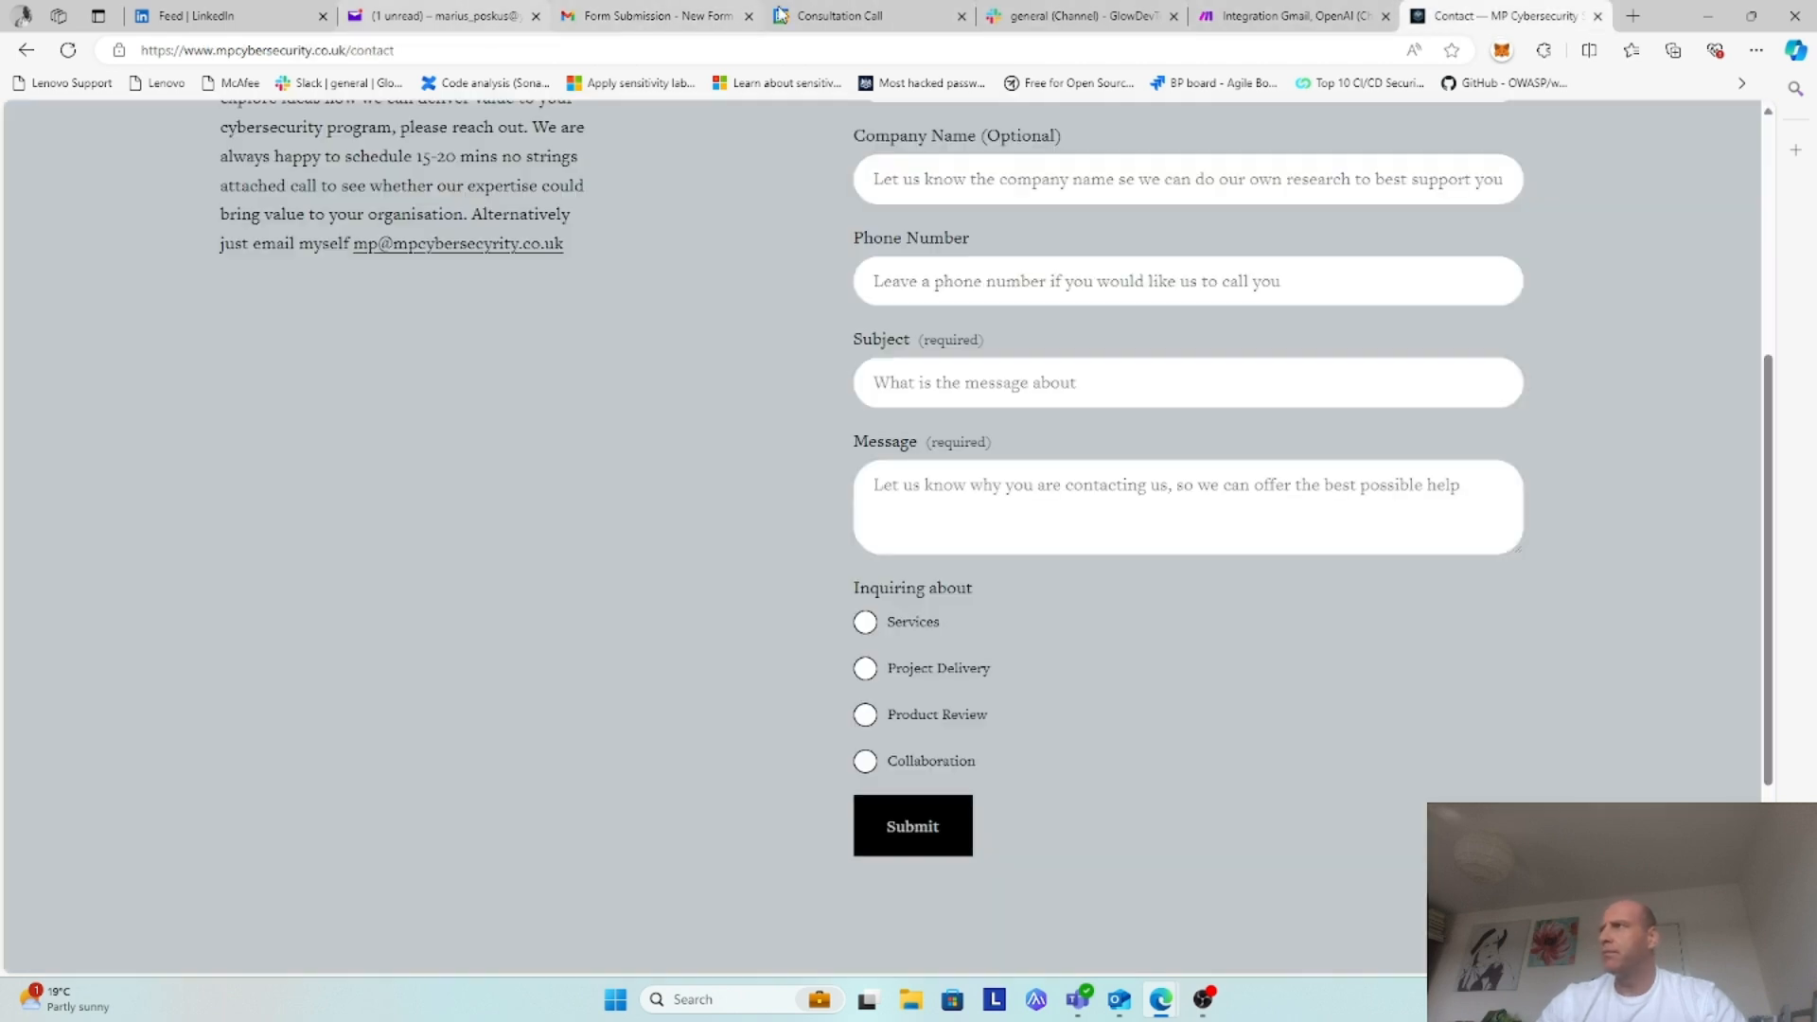
click(1215, 16)
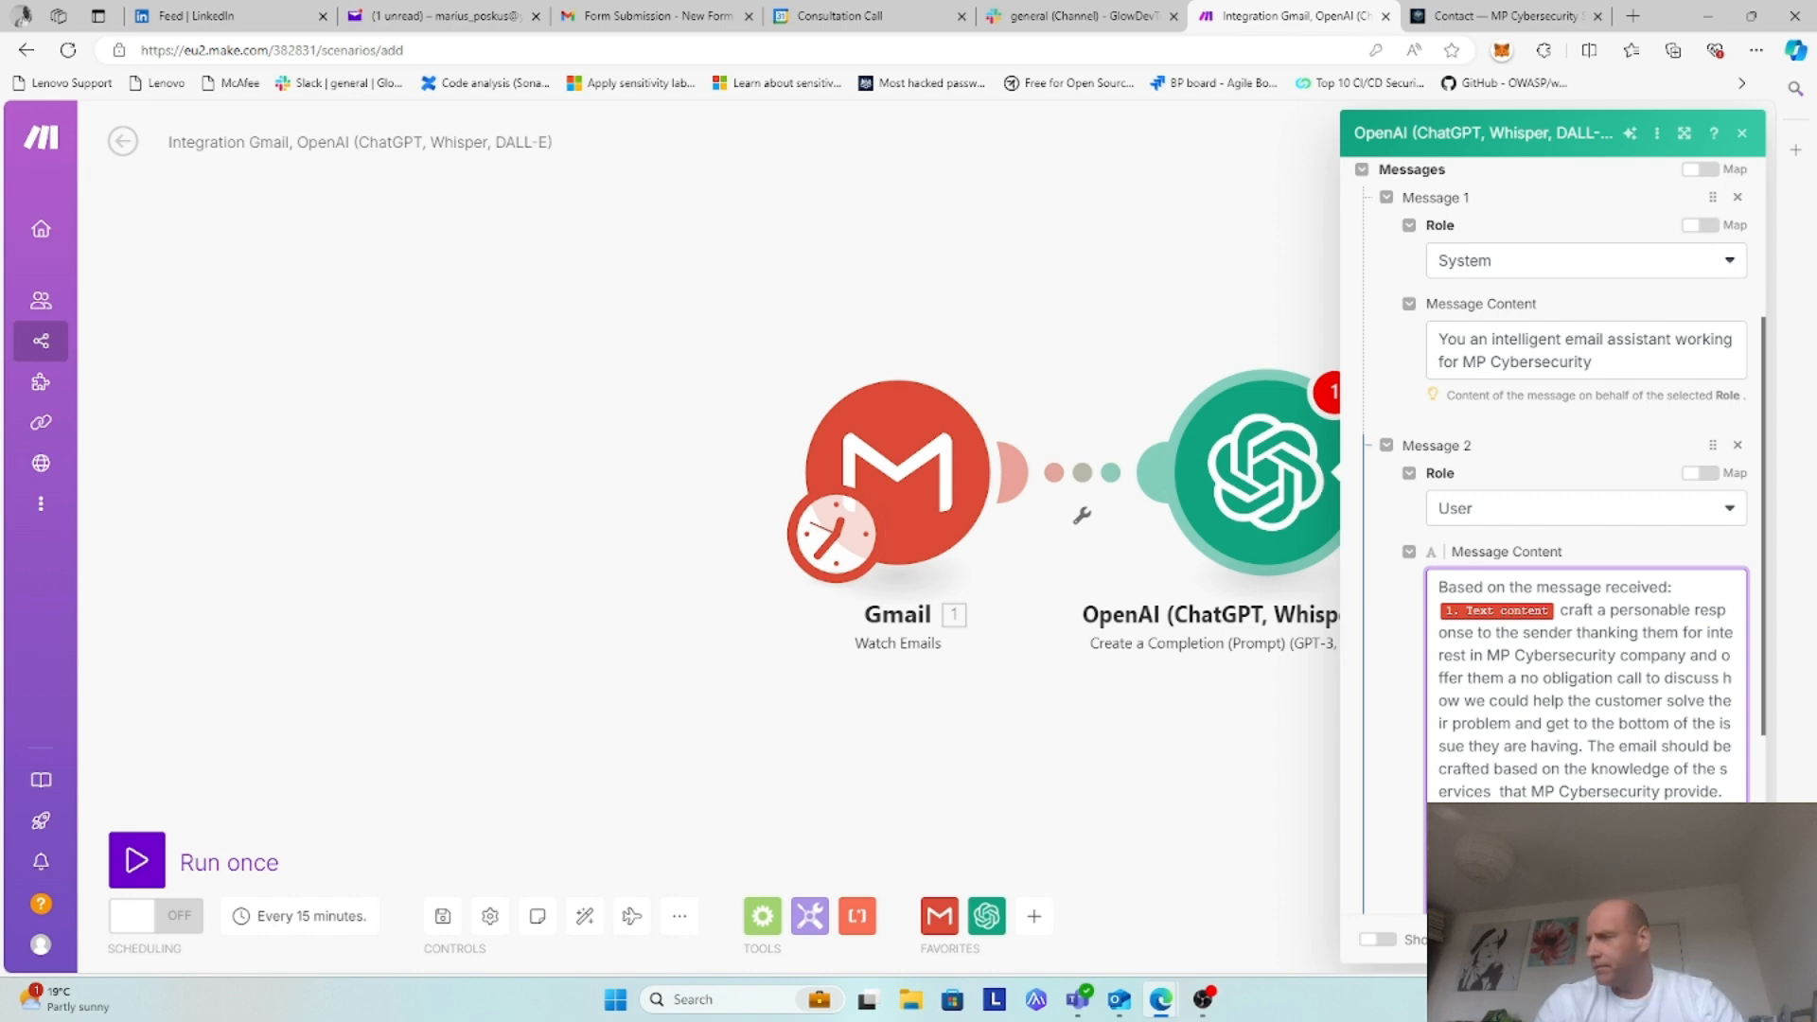
text(e)
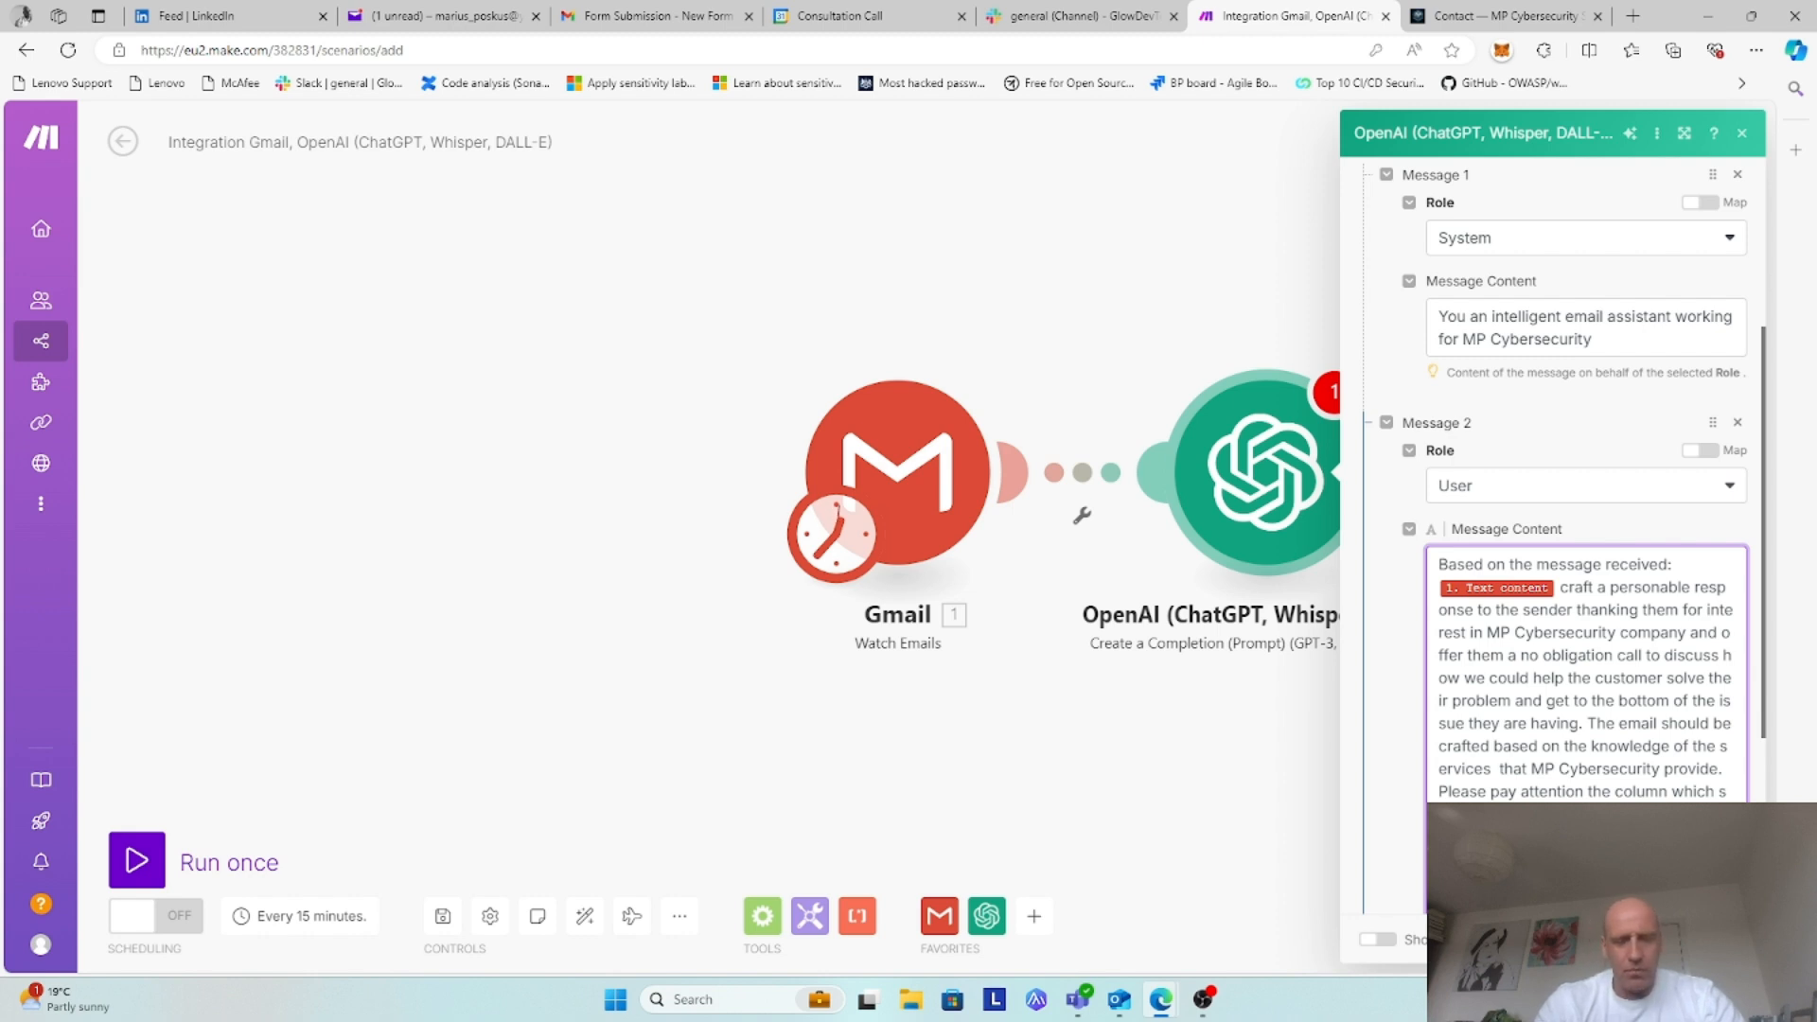
key(Return)
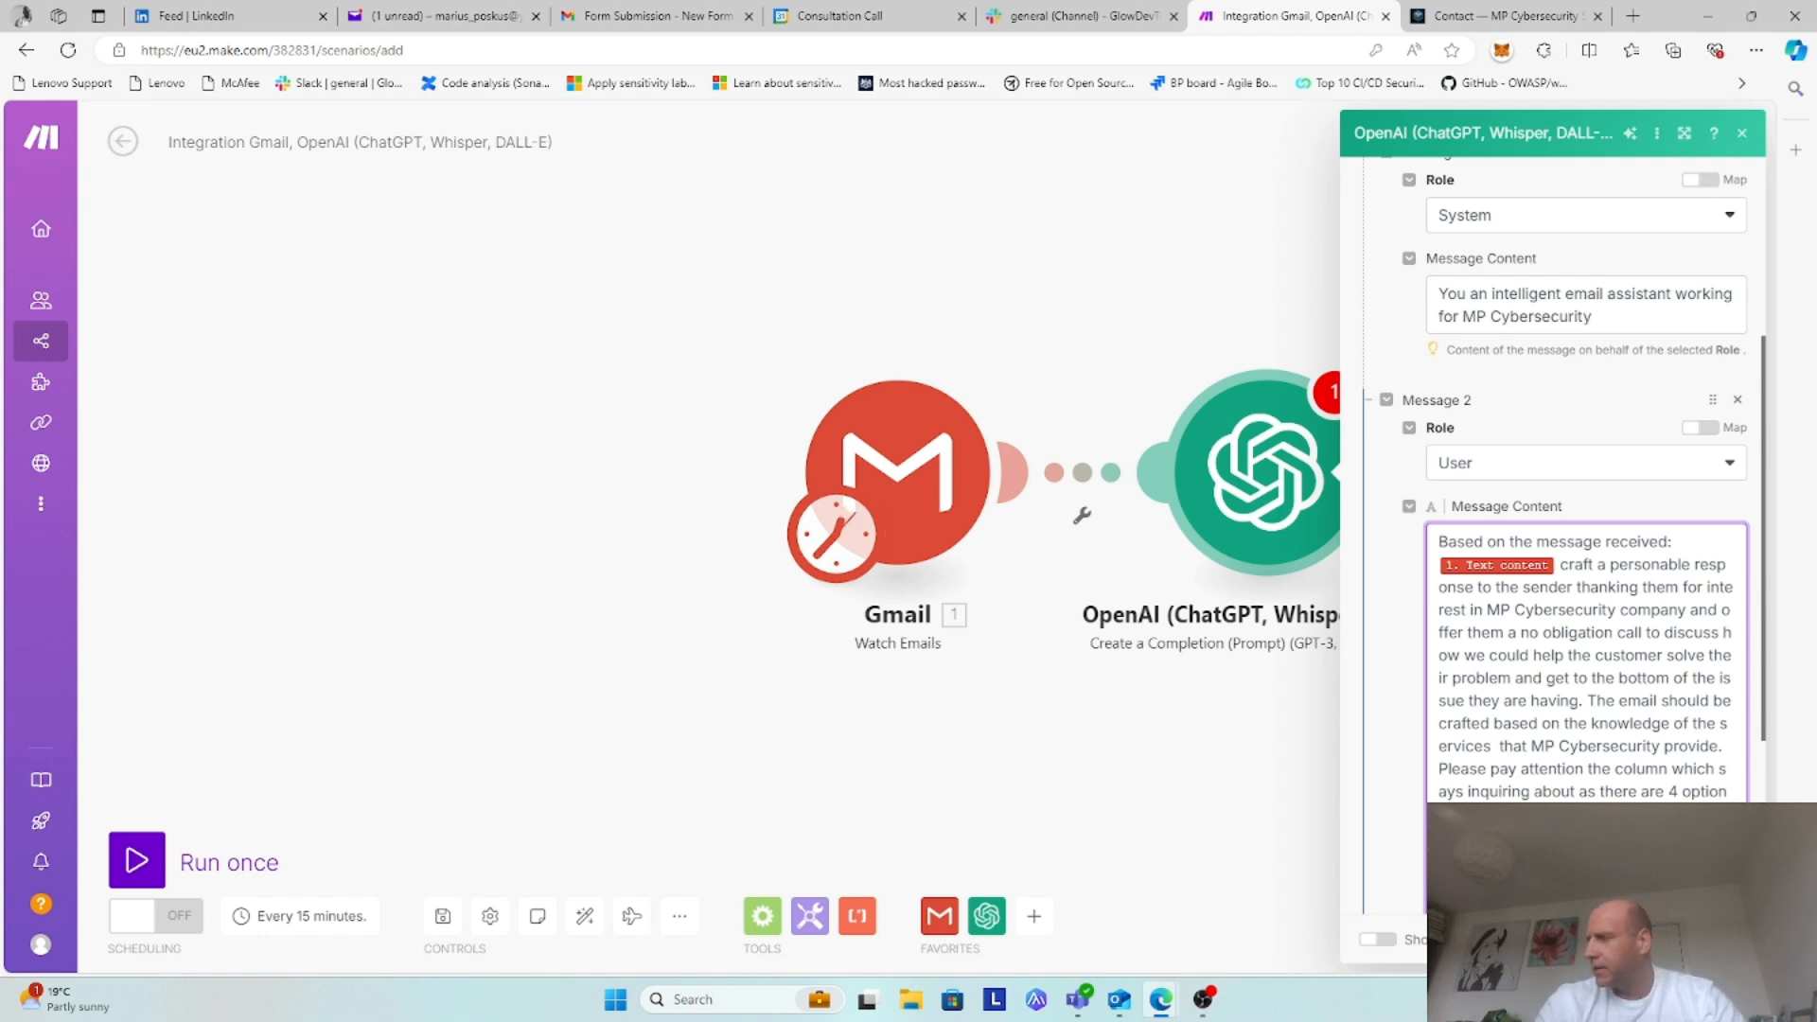
key(Return)
key(Return)
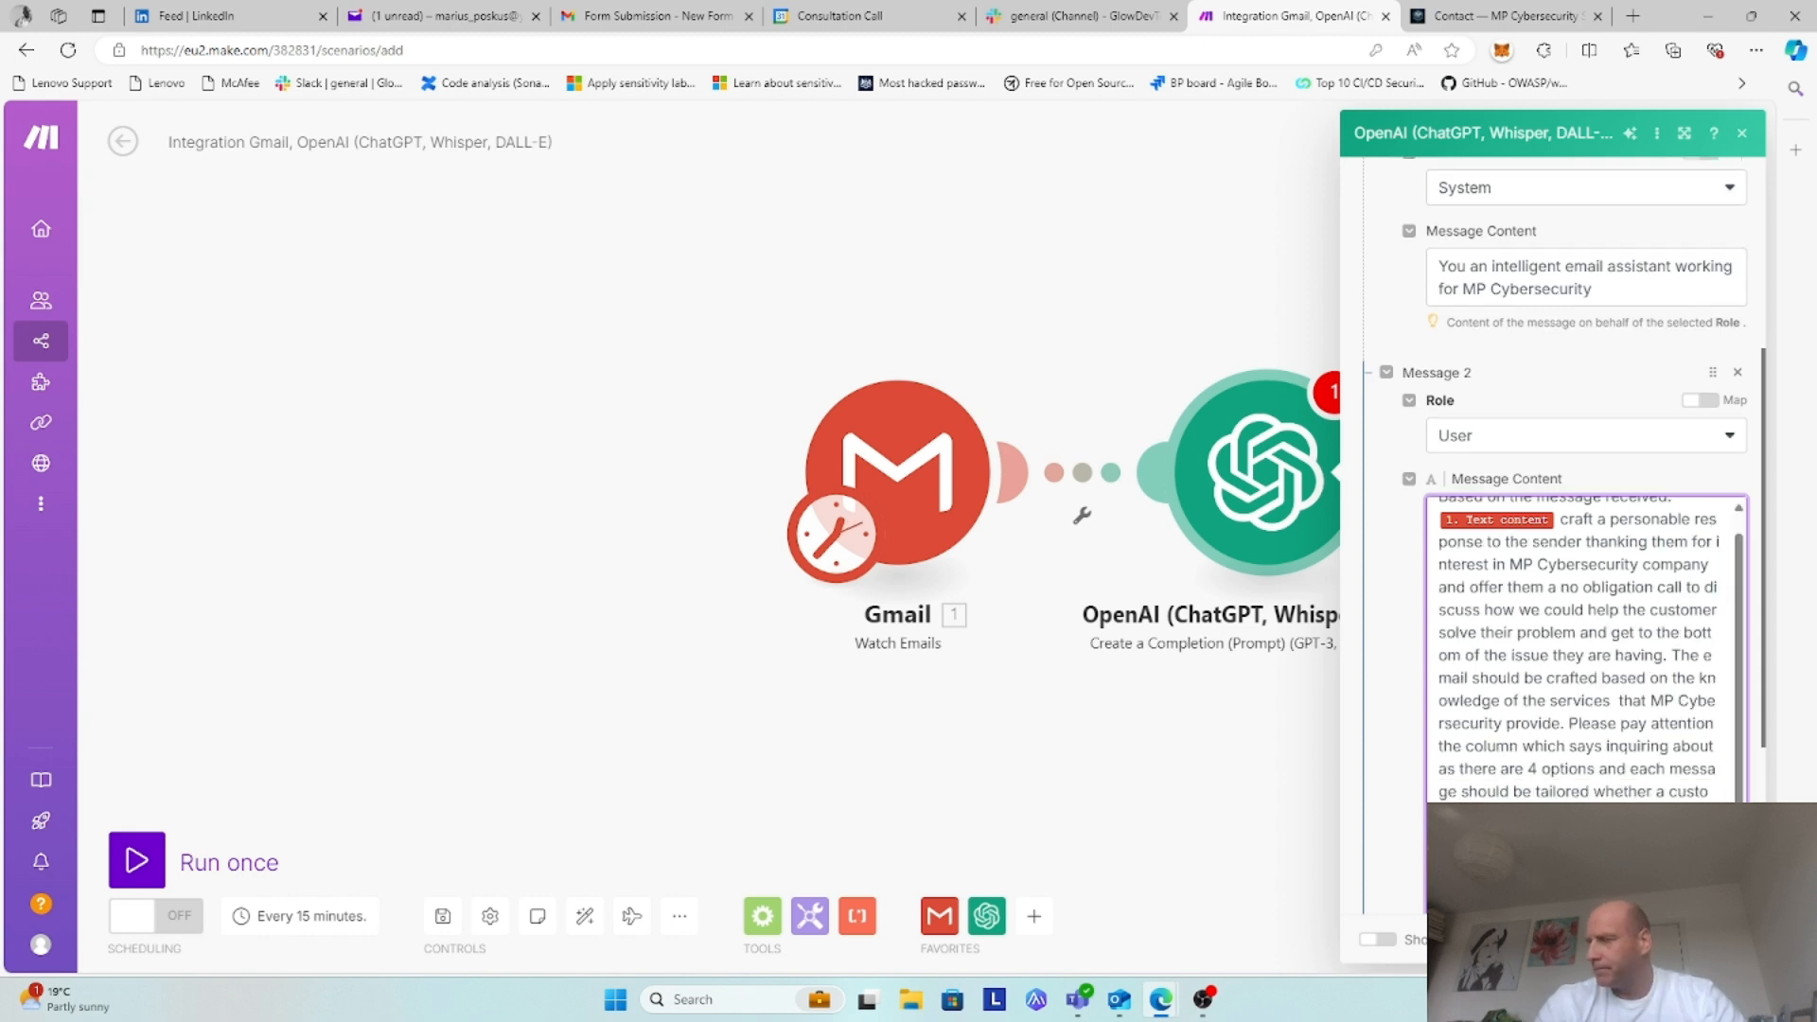
Step: Copy the web address of the Google Calendar Consultation Call booking page
click(648, 11)
click(804, 15)
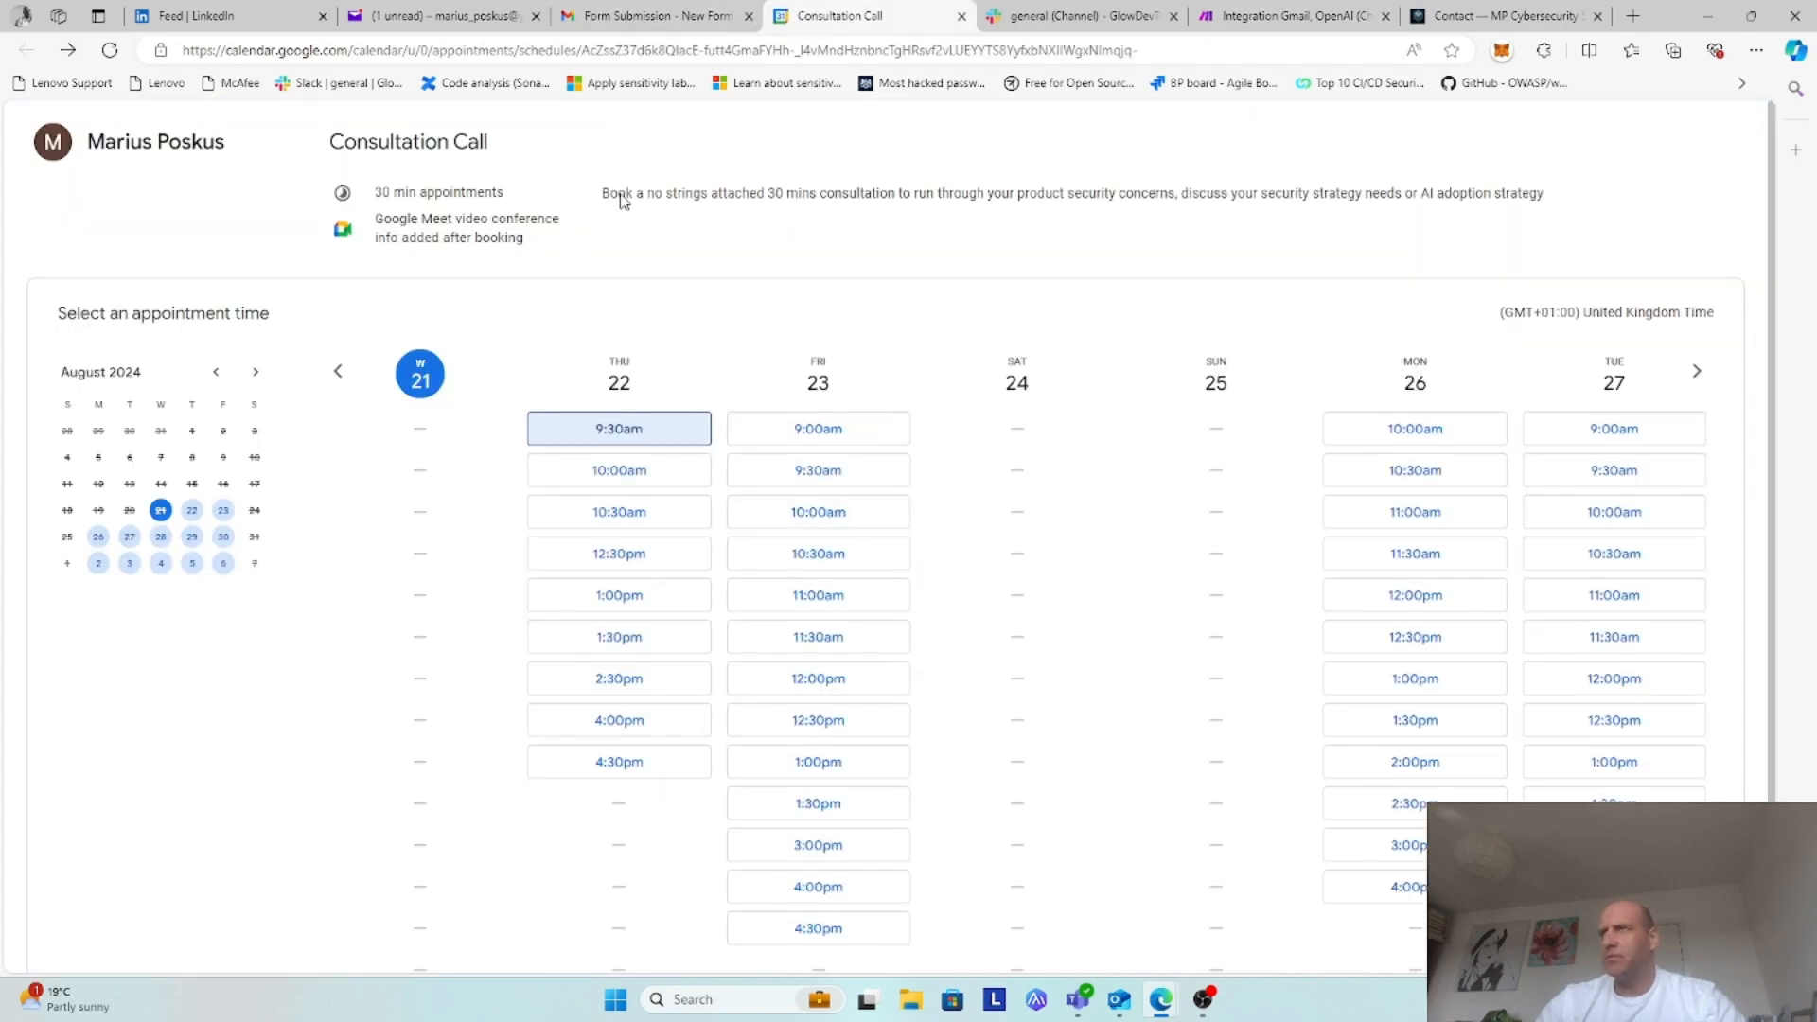
click(384, 50)
right_click(384, 50)
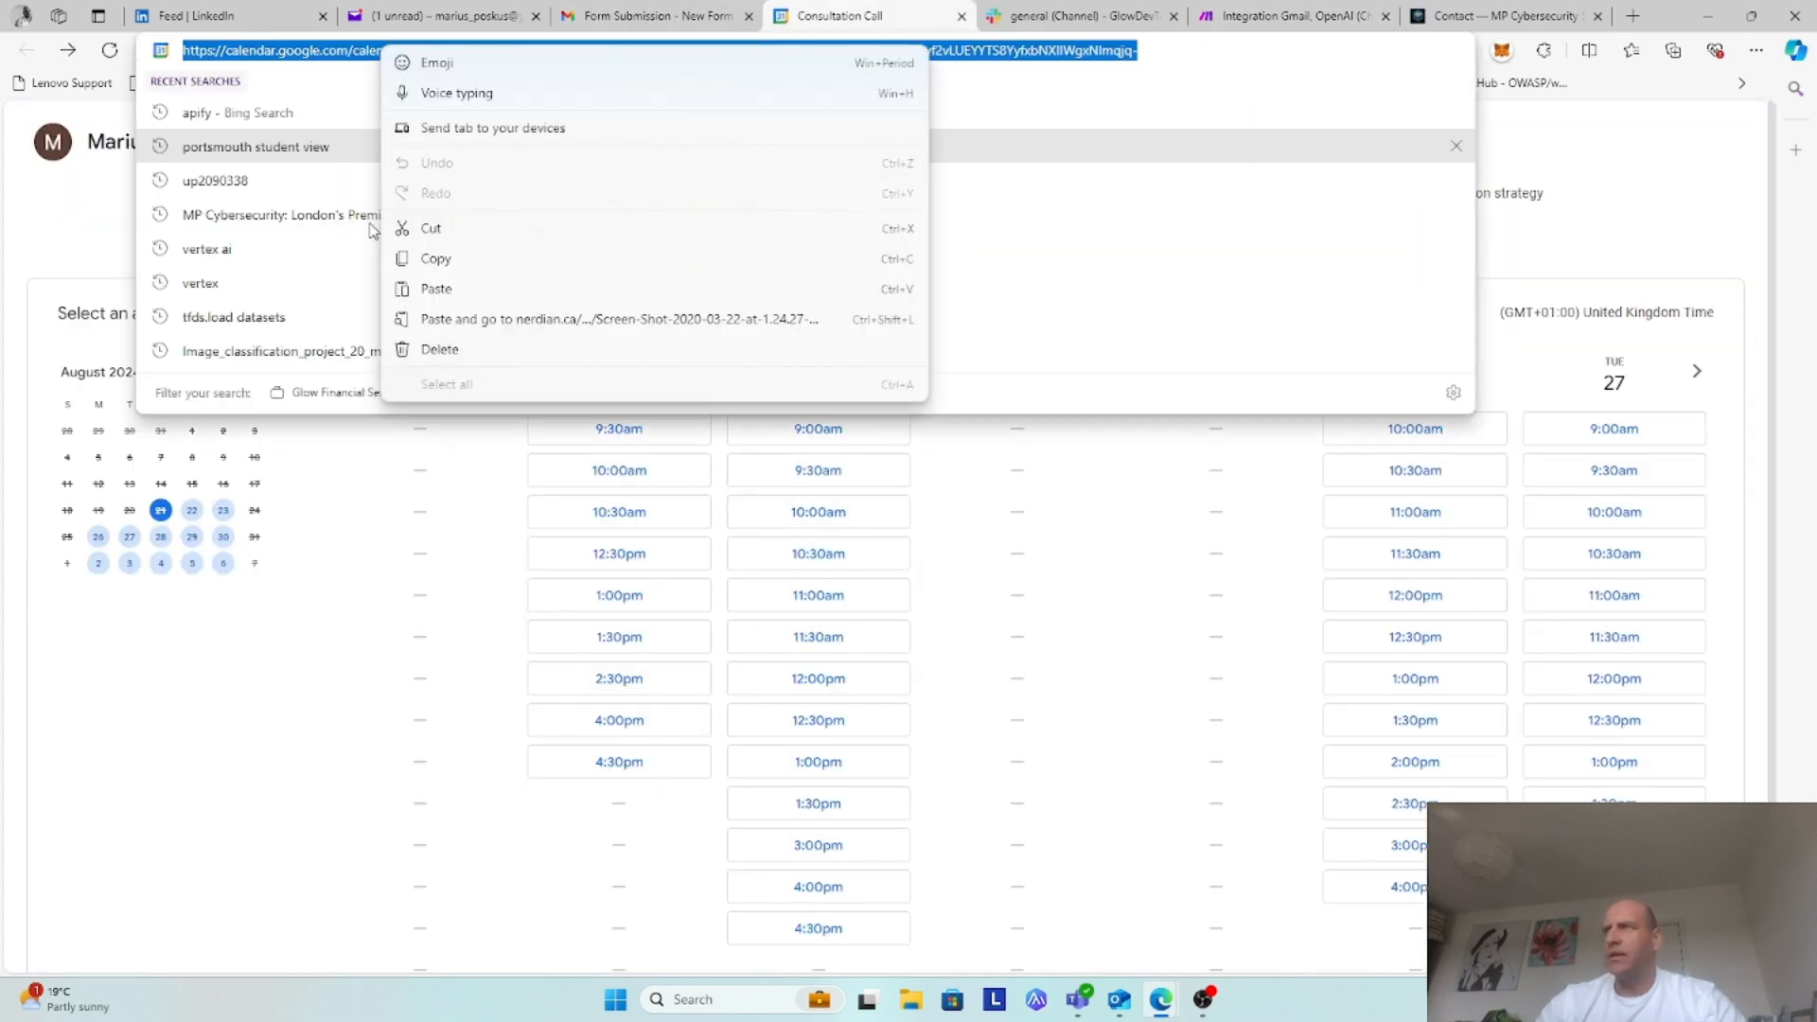
click(441, 269)
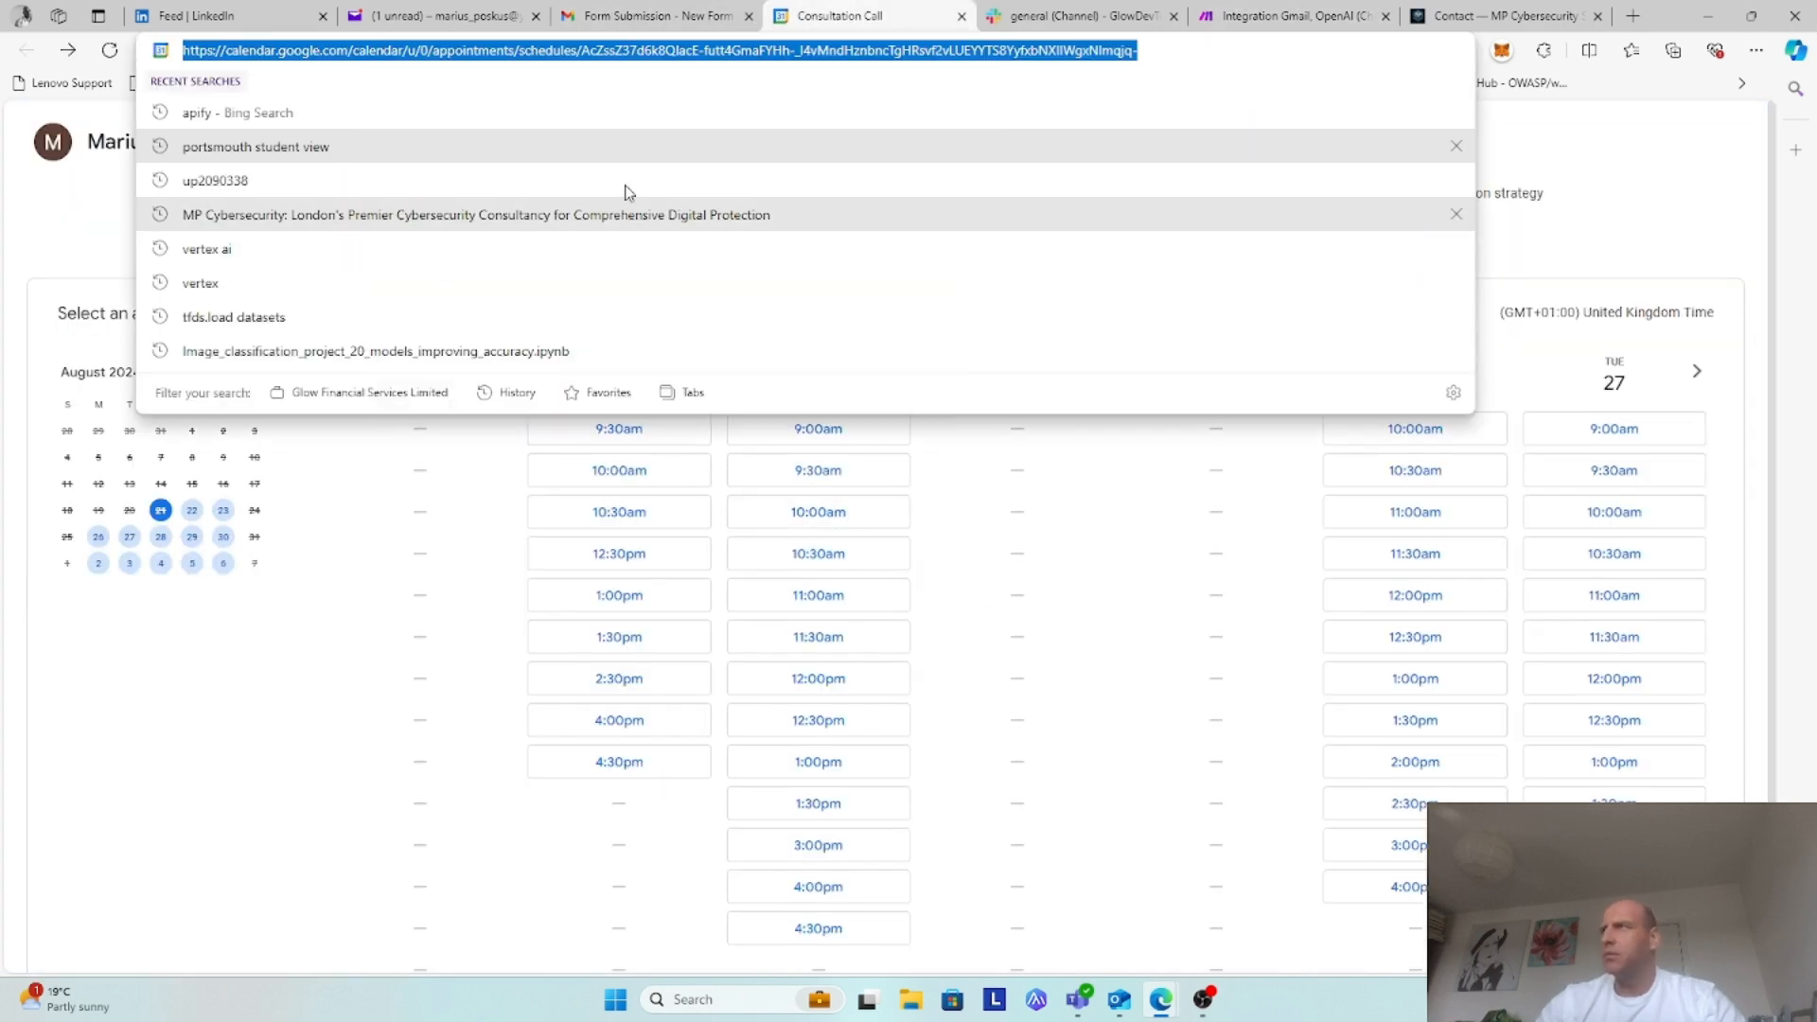
Step: Add the copied booking link to the User message with the instruction to include the link to book a call, and save the OpenAI module
click(1247, 13)
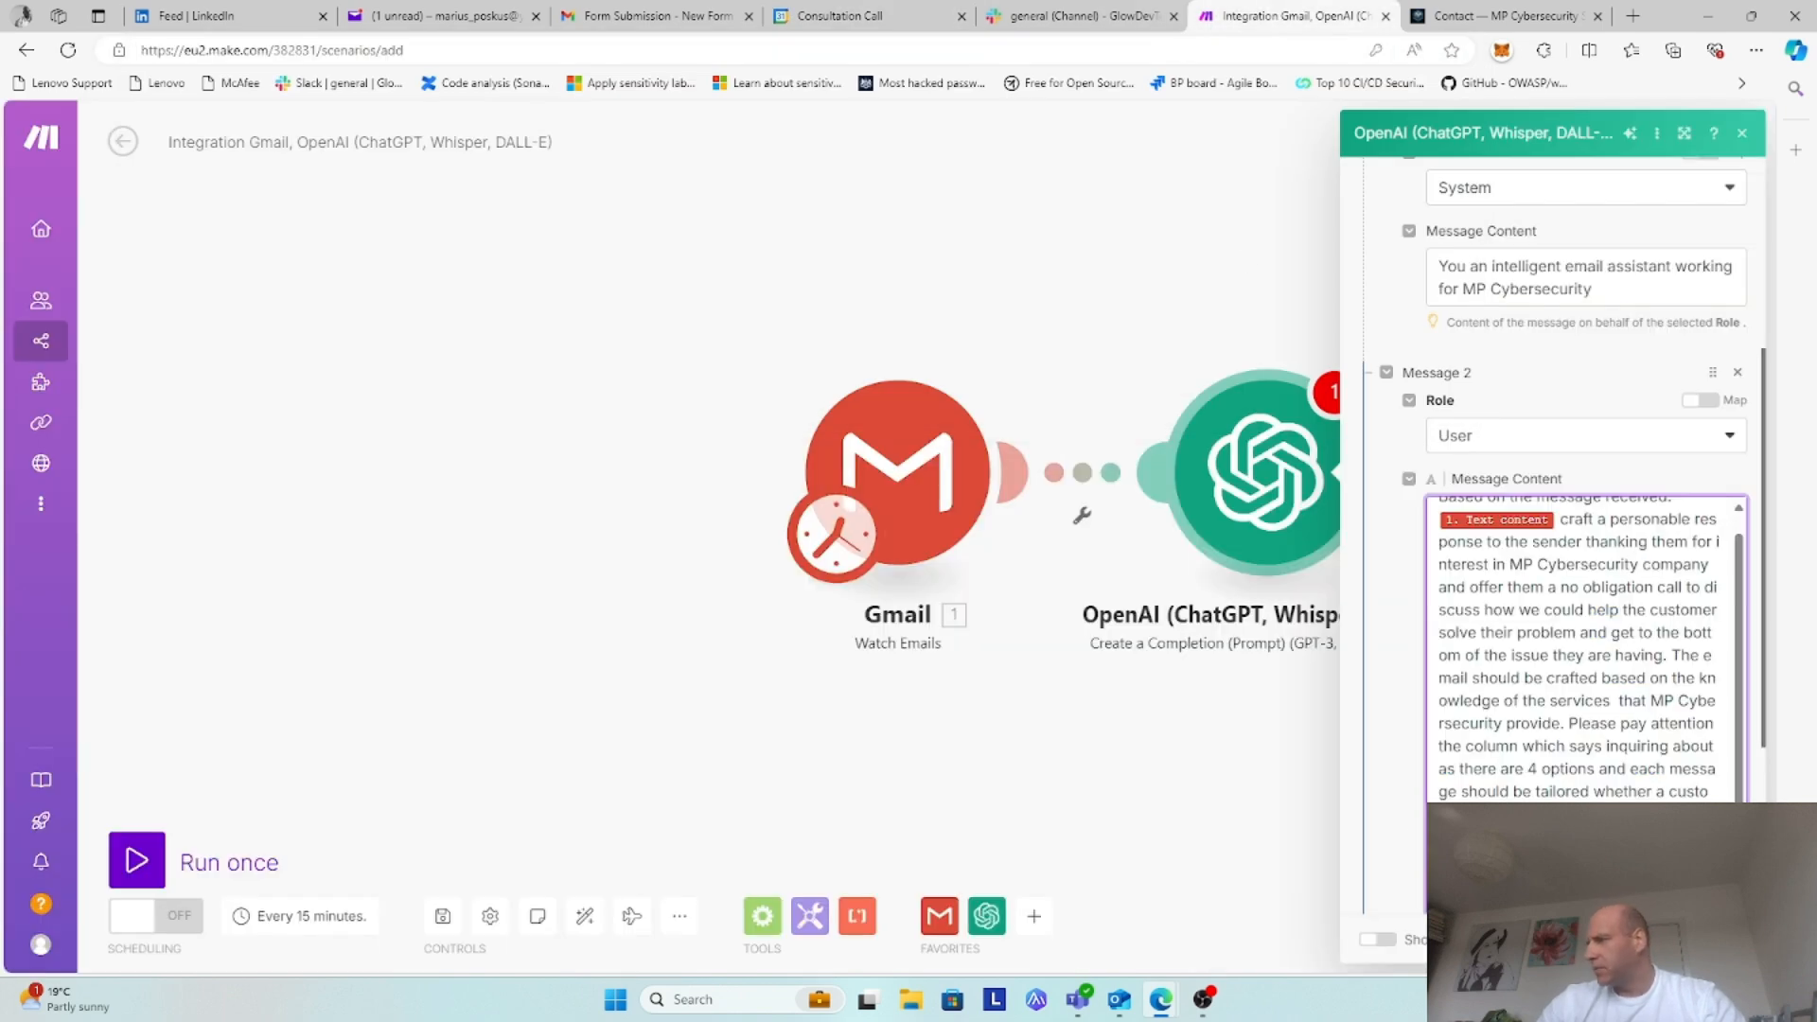
click(1519, 871)
right_click(1520, 871)
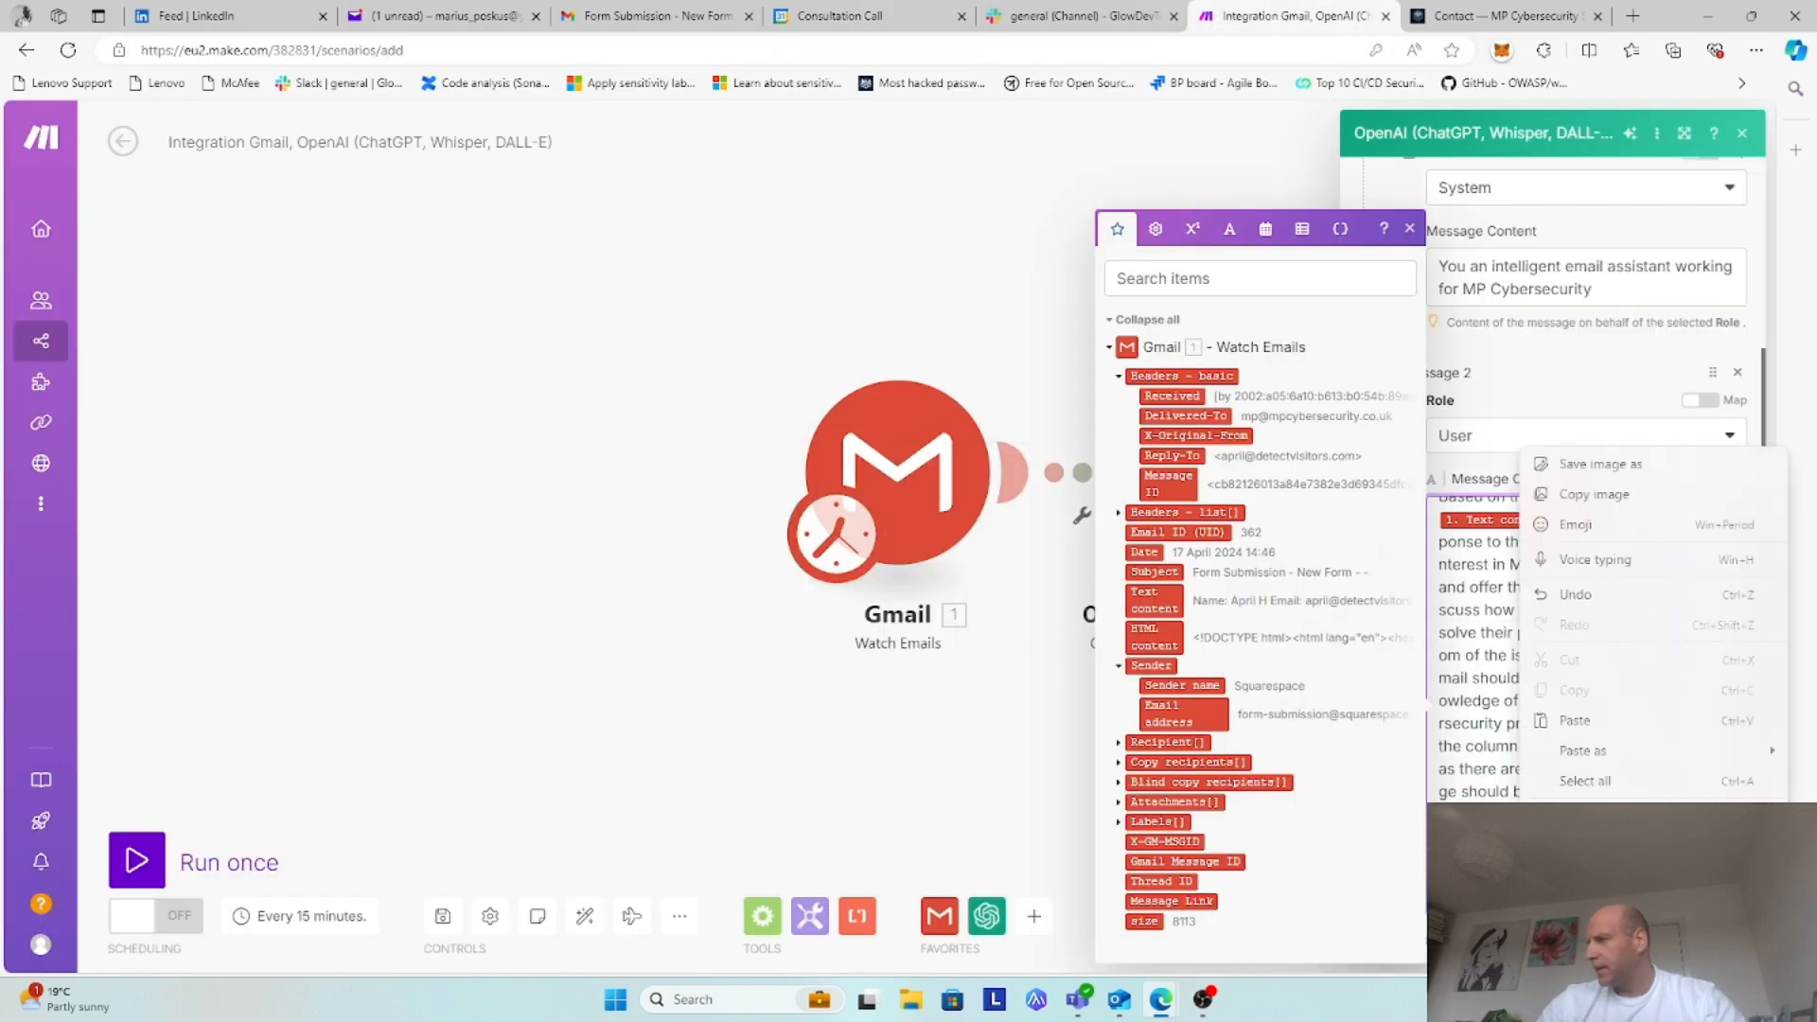
click(1574, 721)
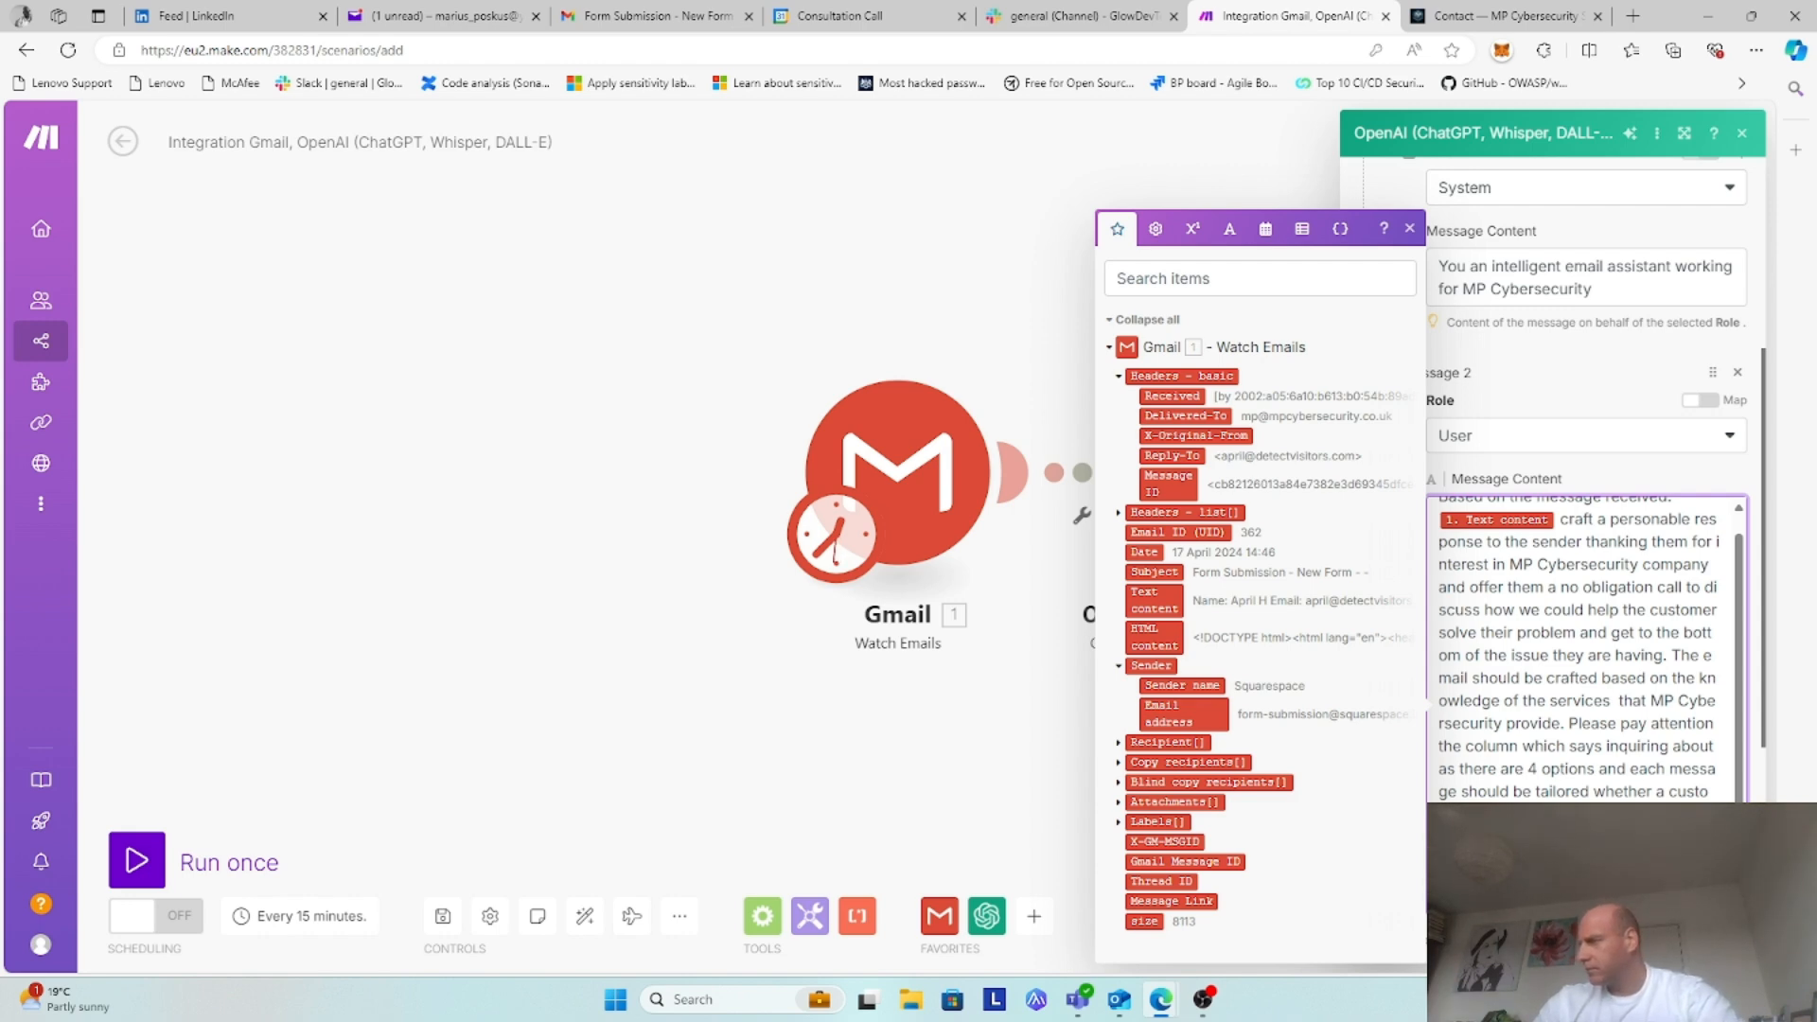
right_click(1511, 449)
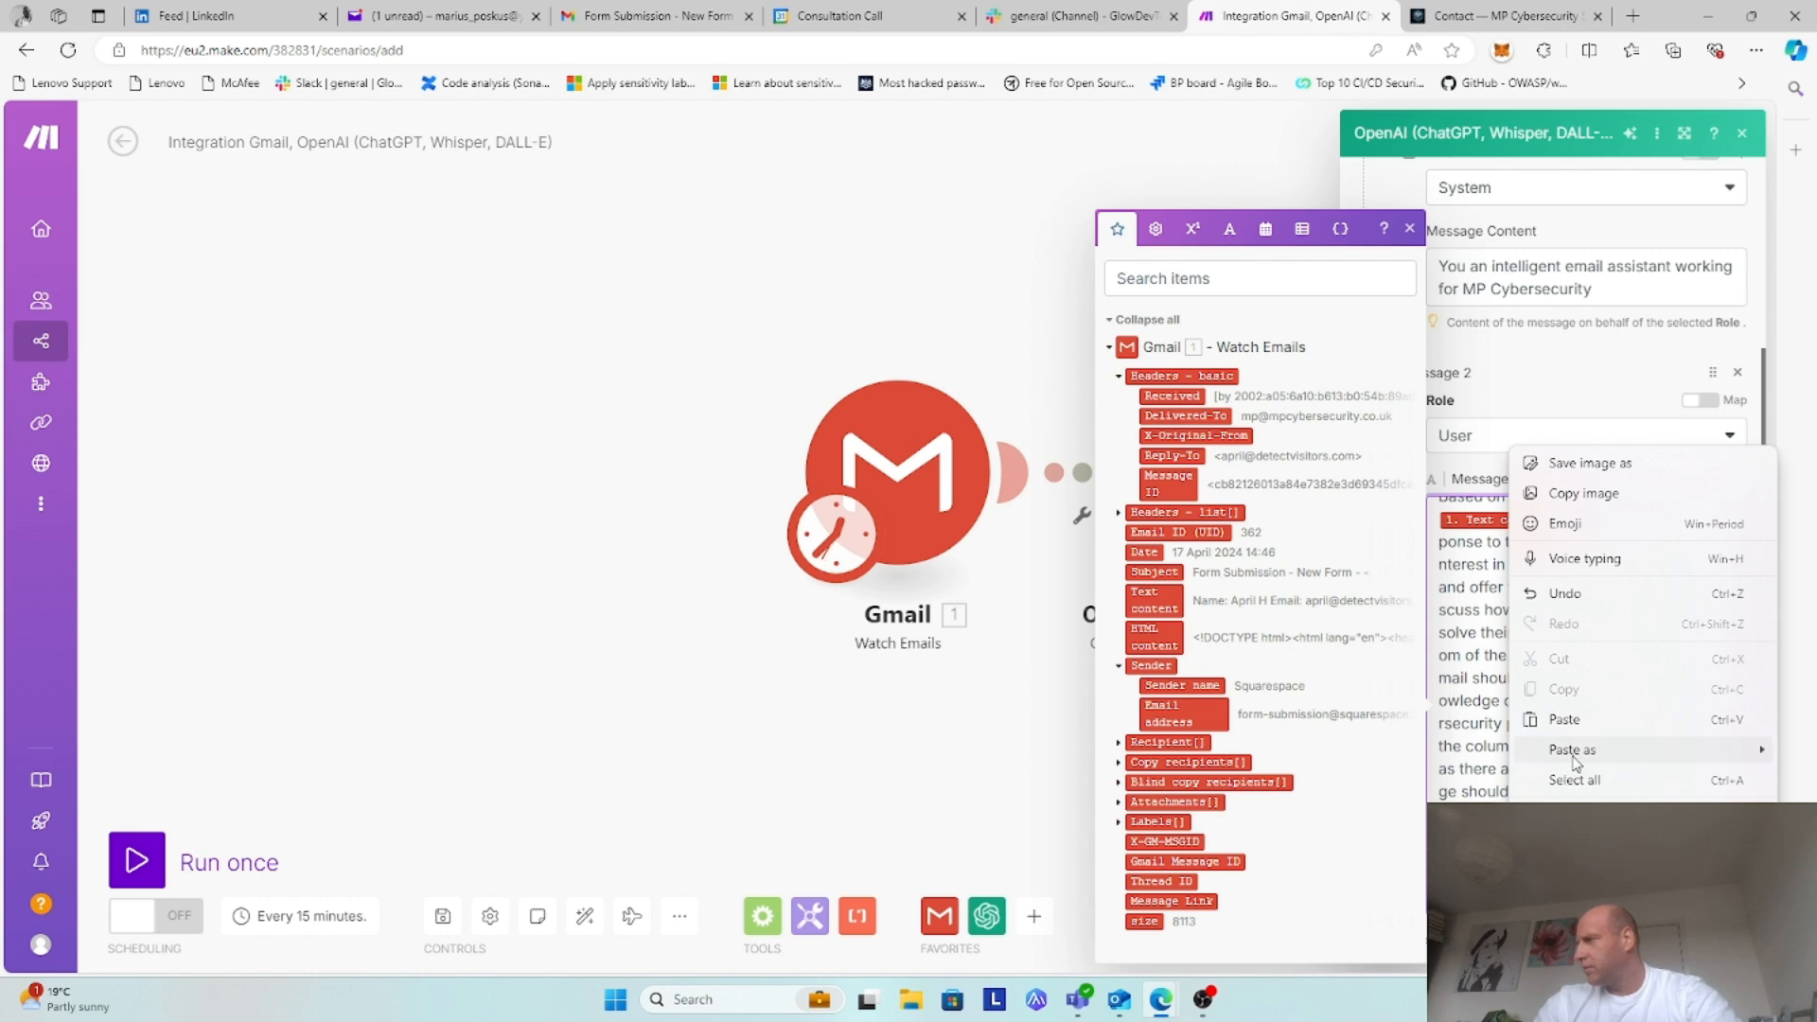
mouse_move(1575, 752)
click(1388, 757)
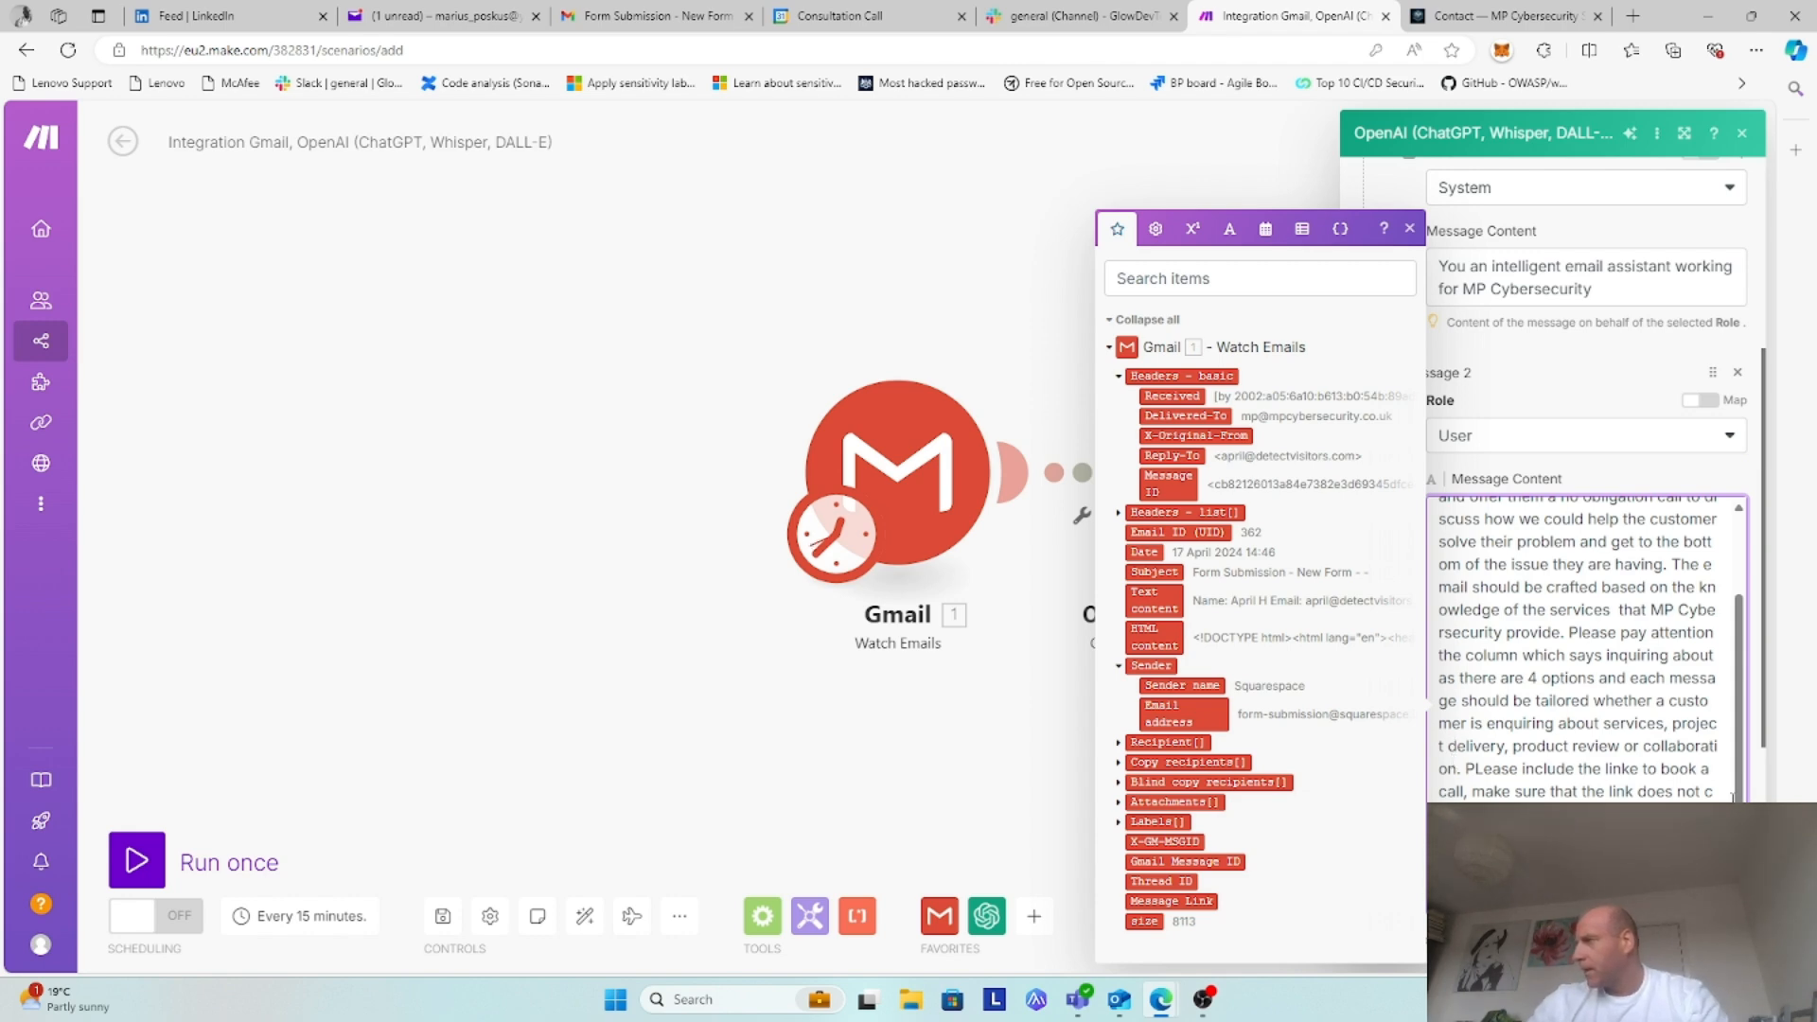
click(1724, 939)
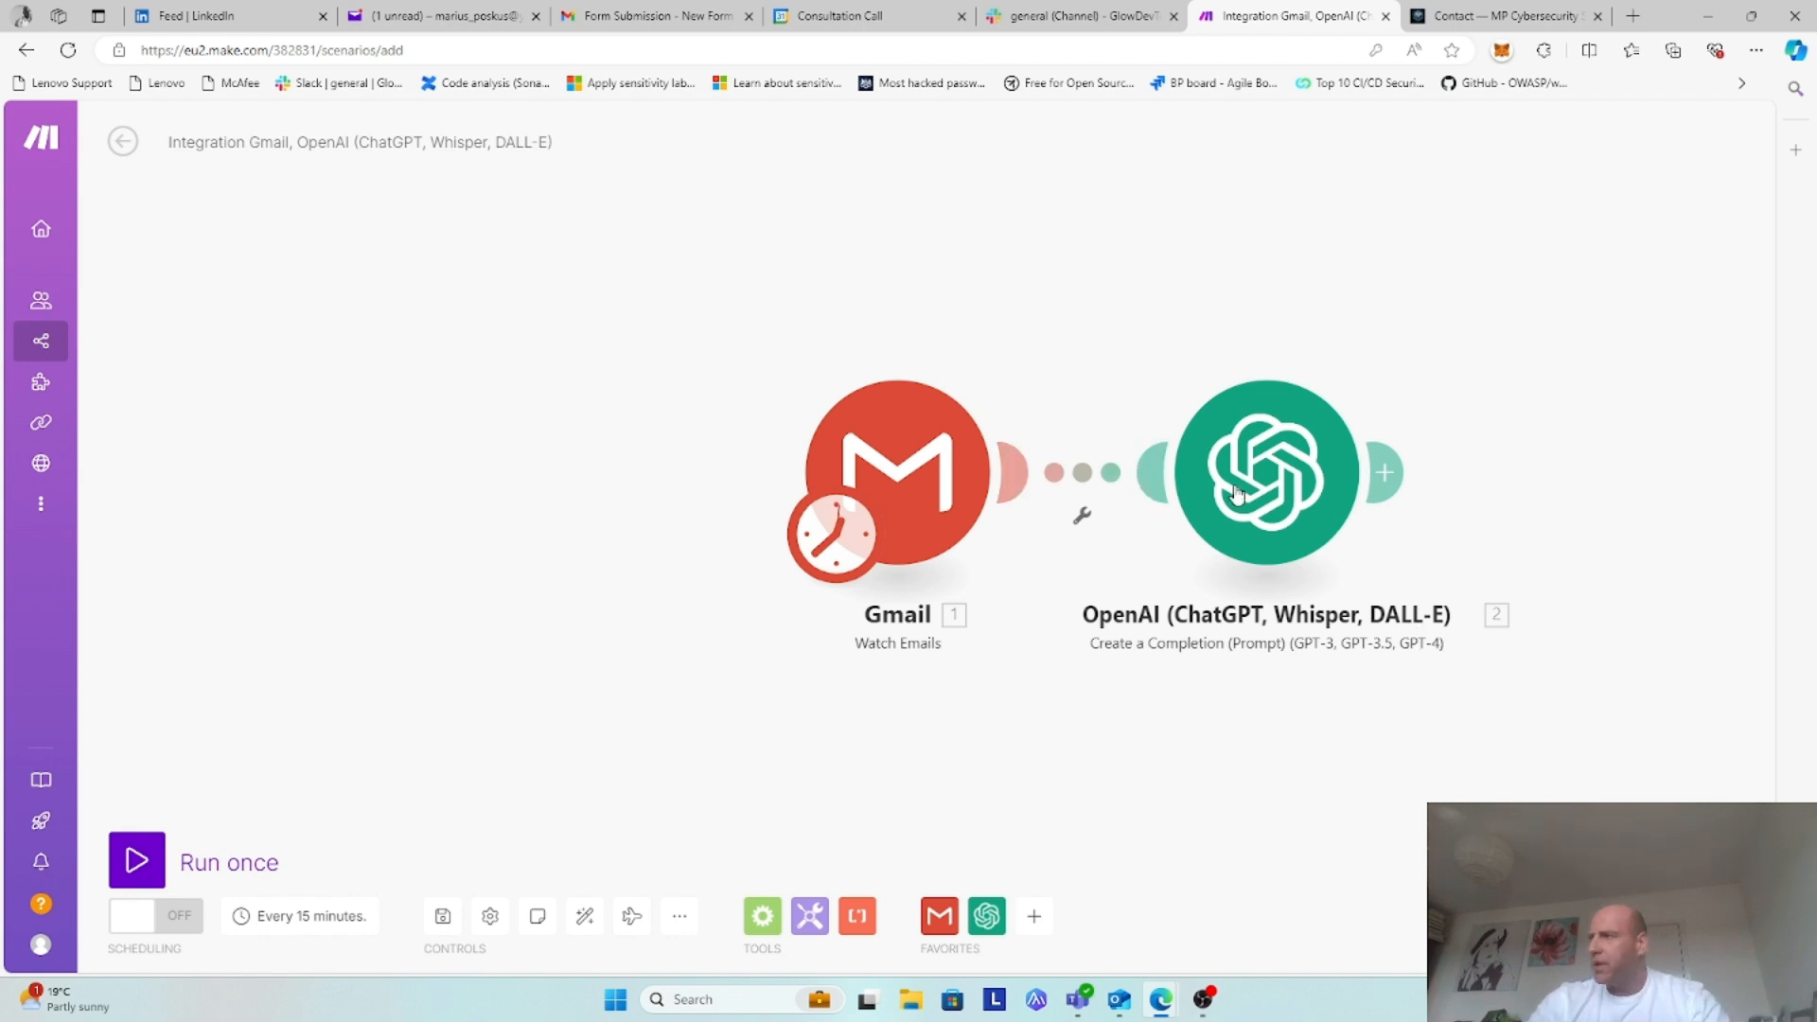
Step: Add a Tools Sleep module after the OpenAI module with a delay of 300 seconds
click(1386, 473)
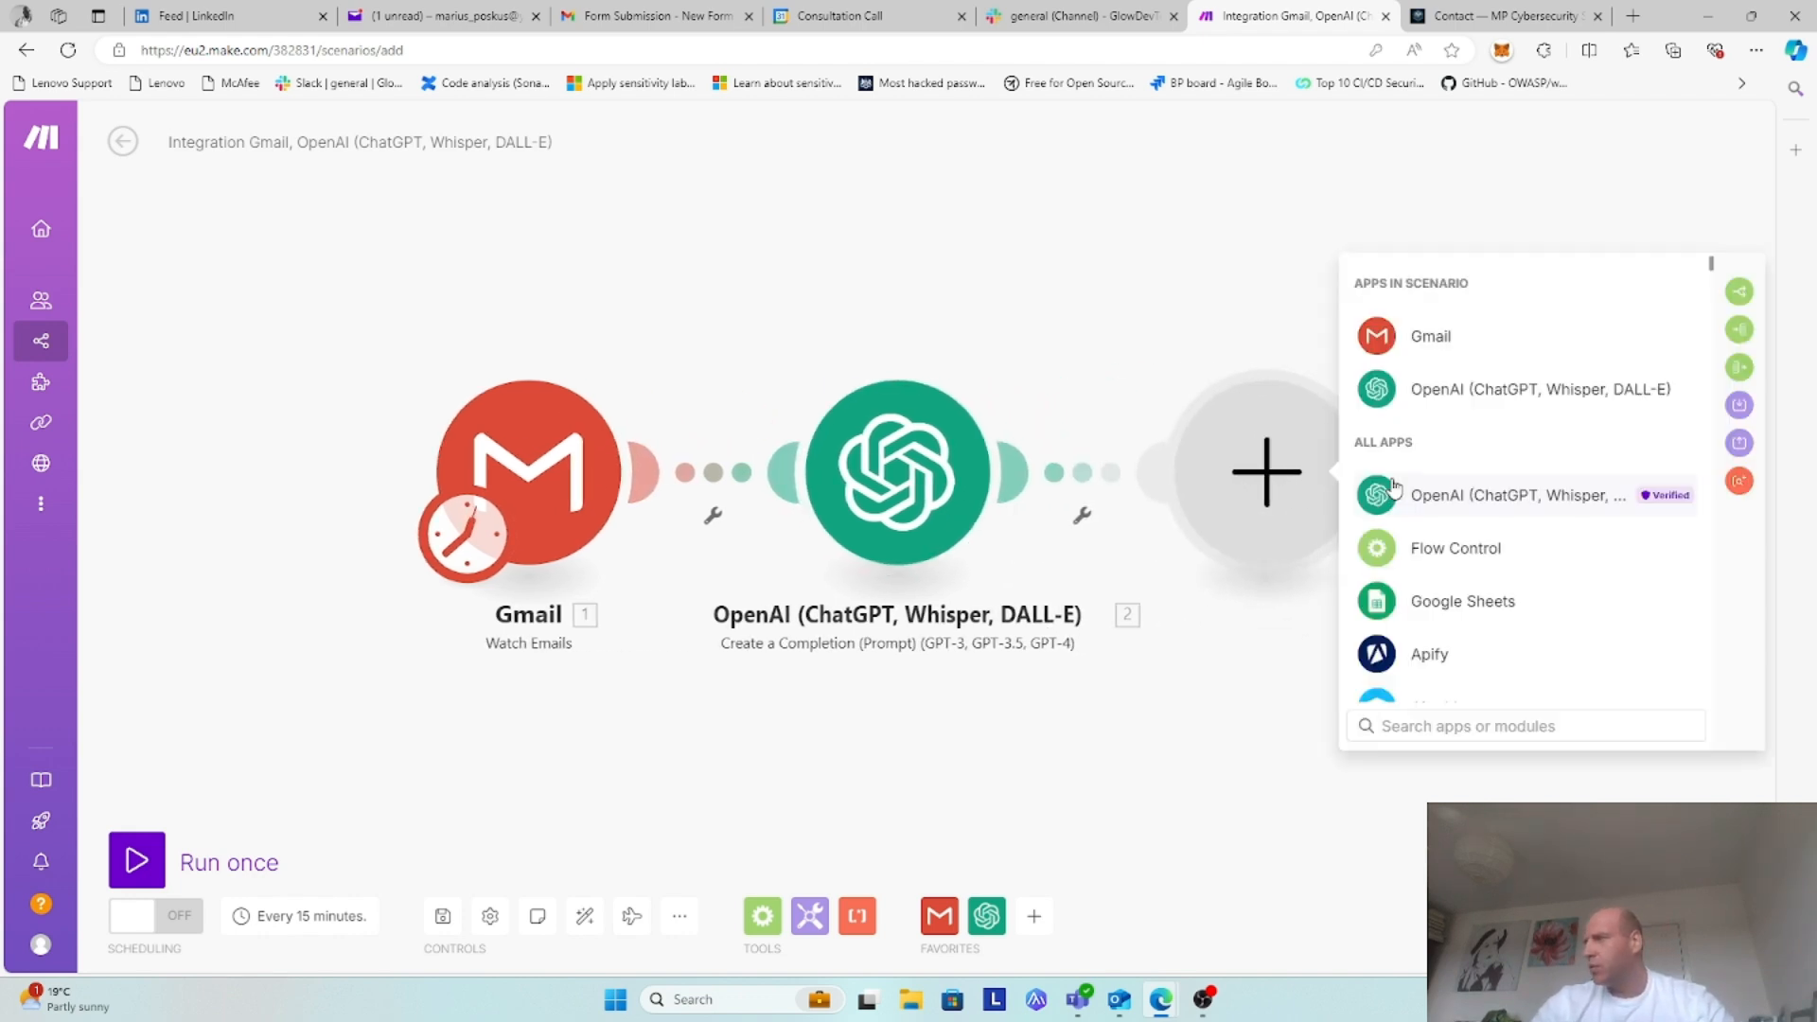
text(too)
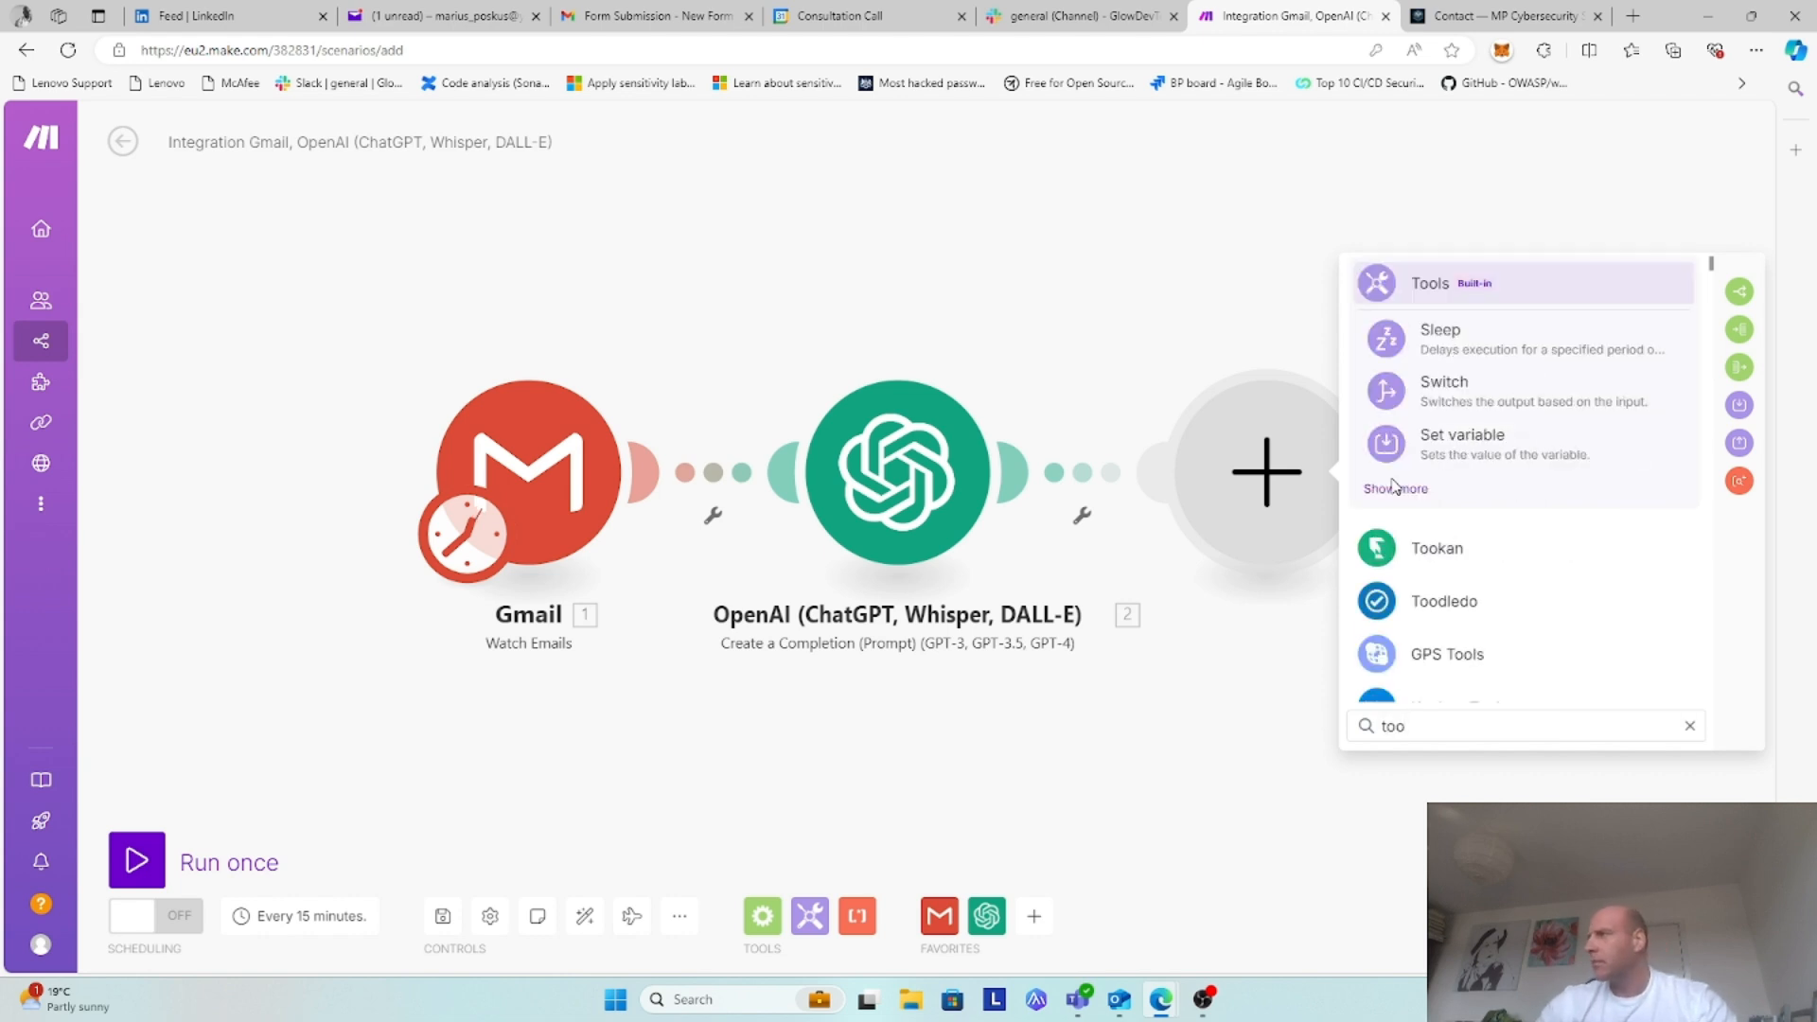
click(1444, 291)
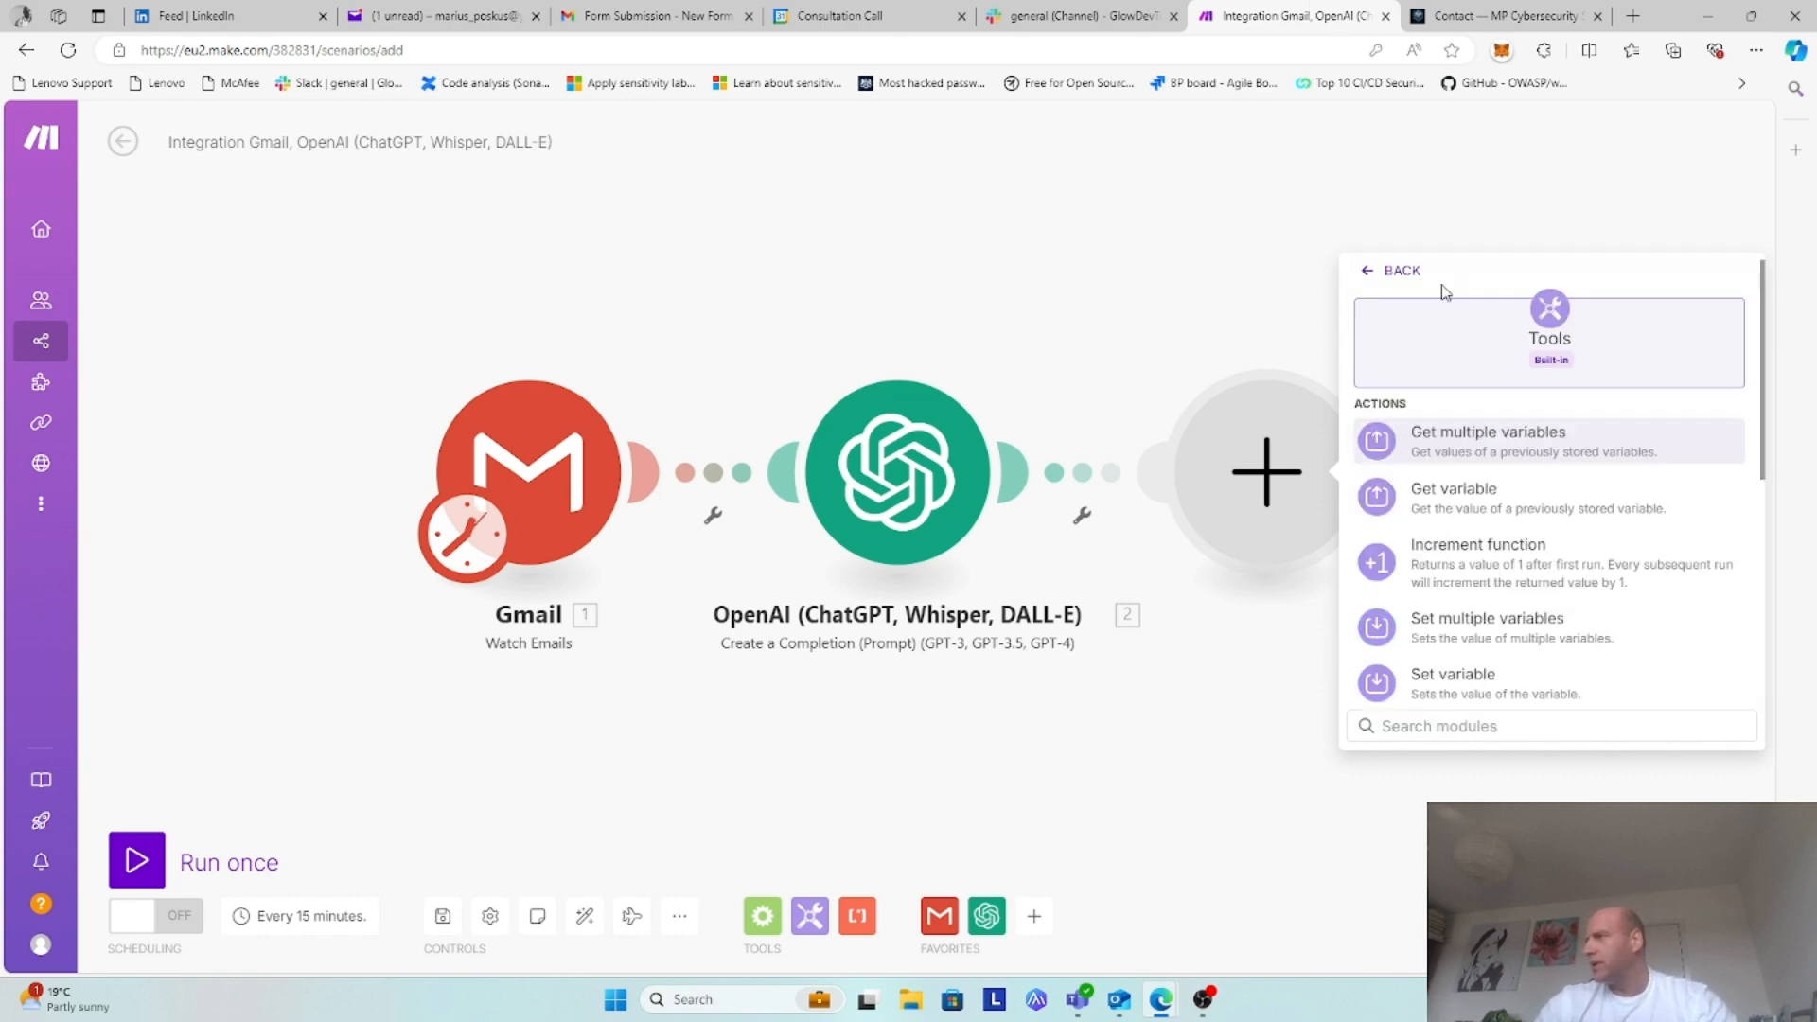
scroll(1538, 445, down, 2)
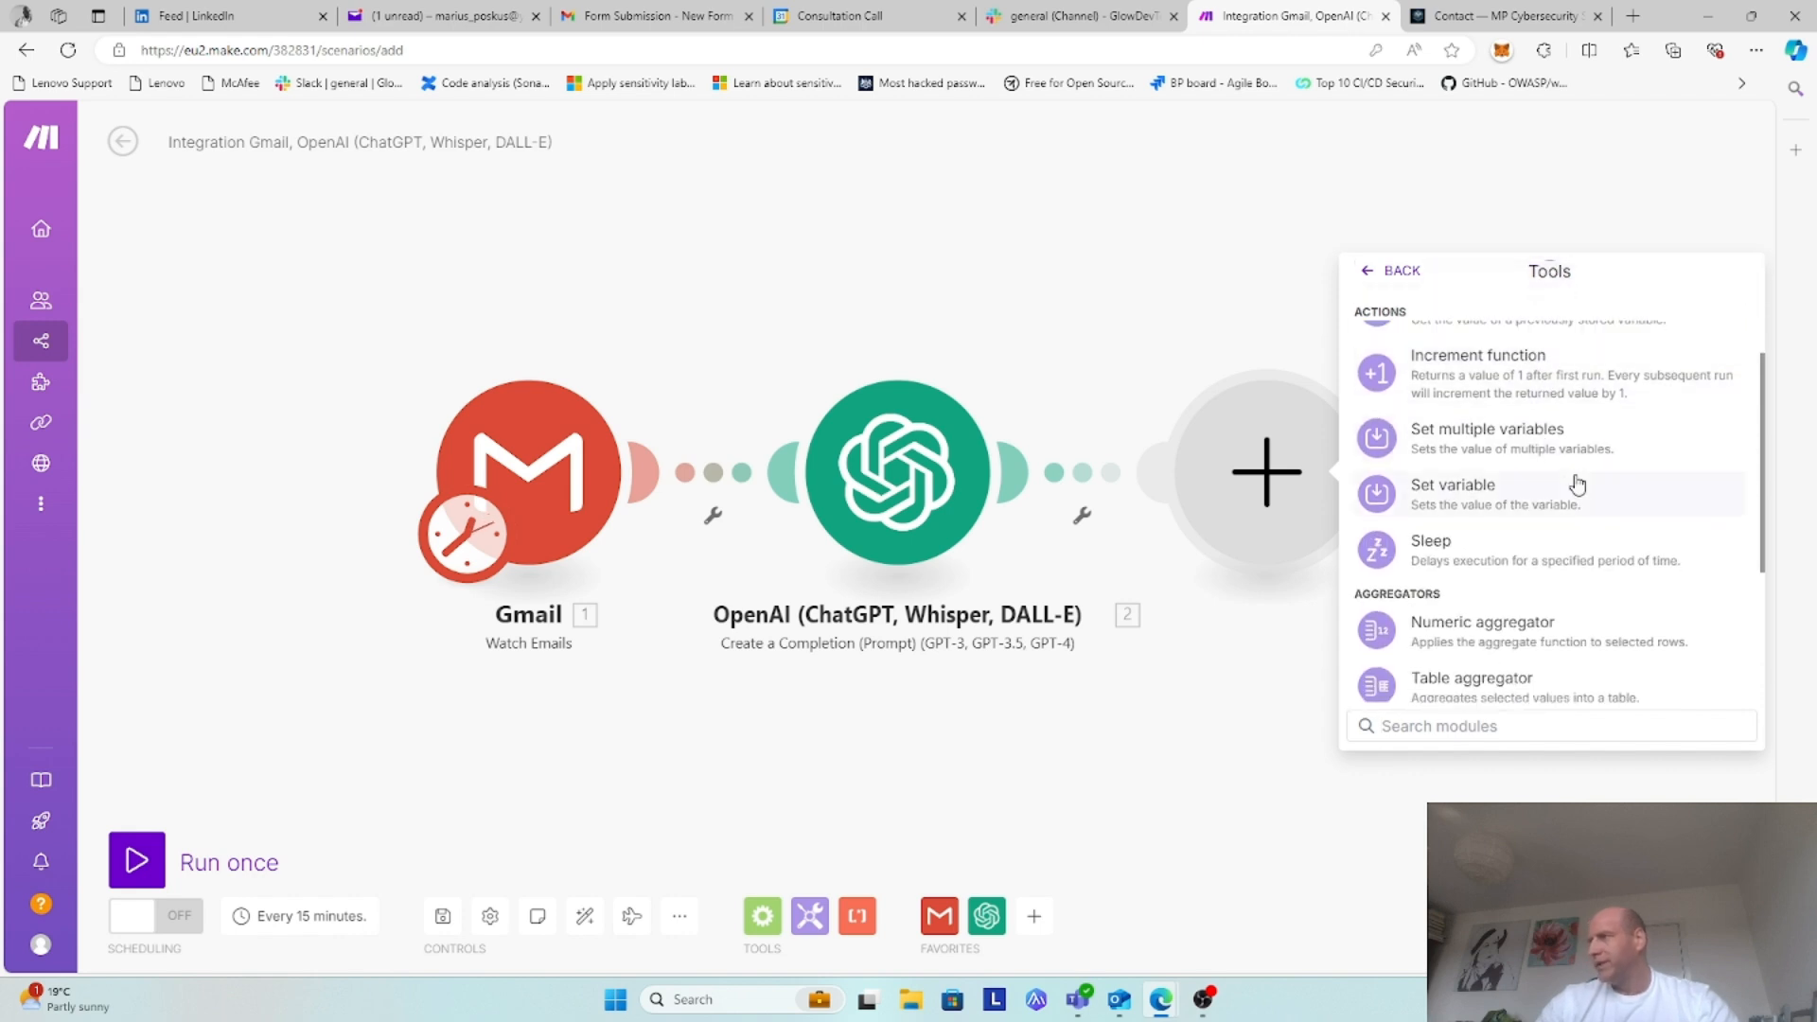
click(1476, 570)
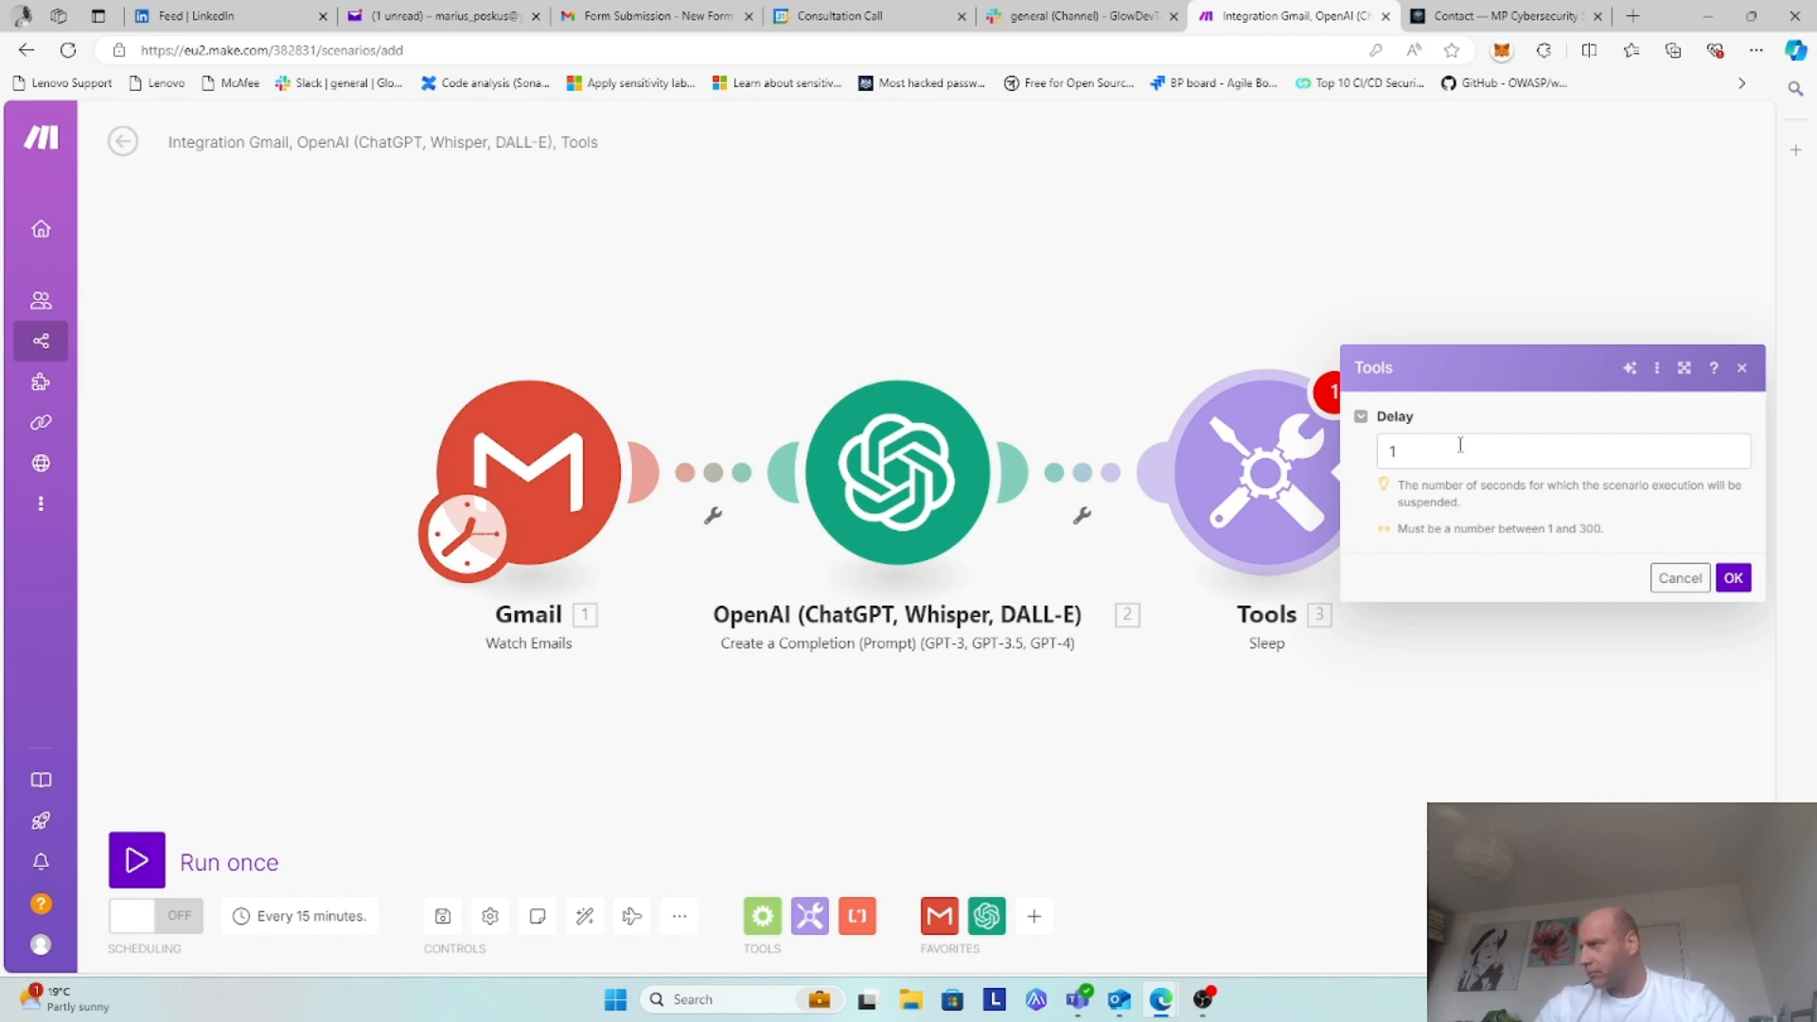
drag(1420, 449, 1381, 441)
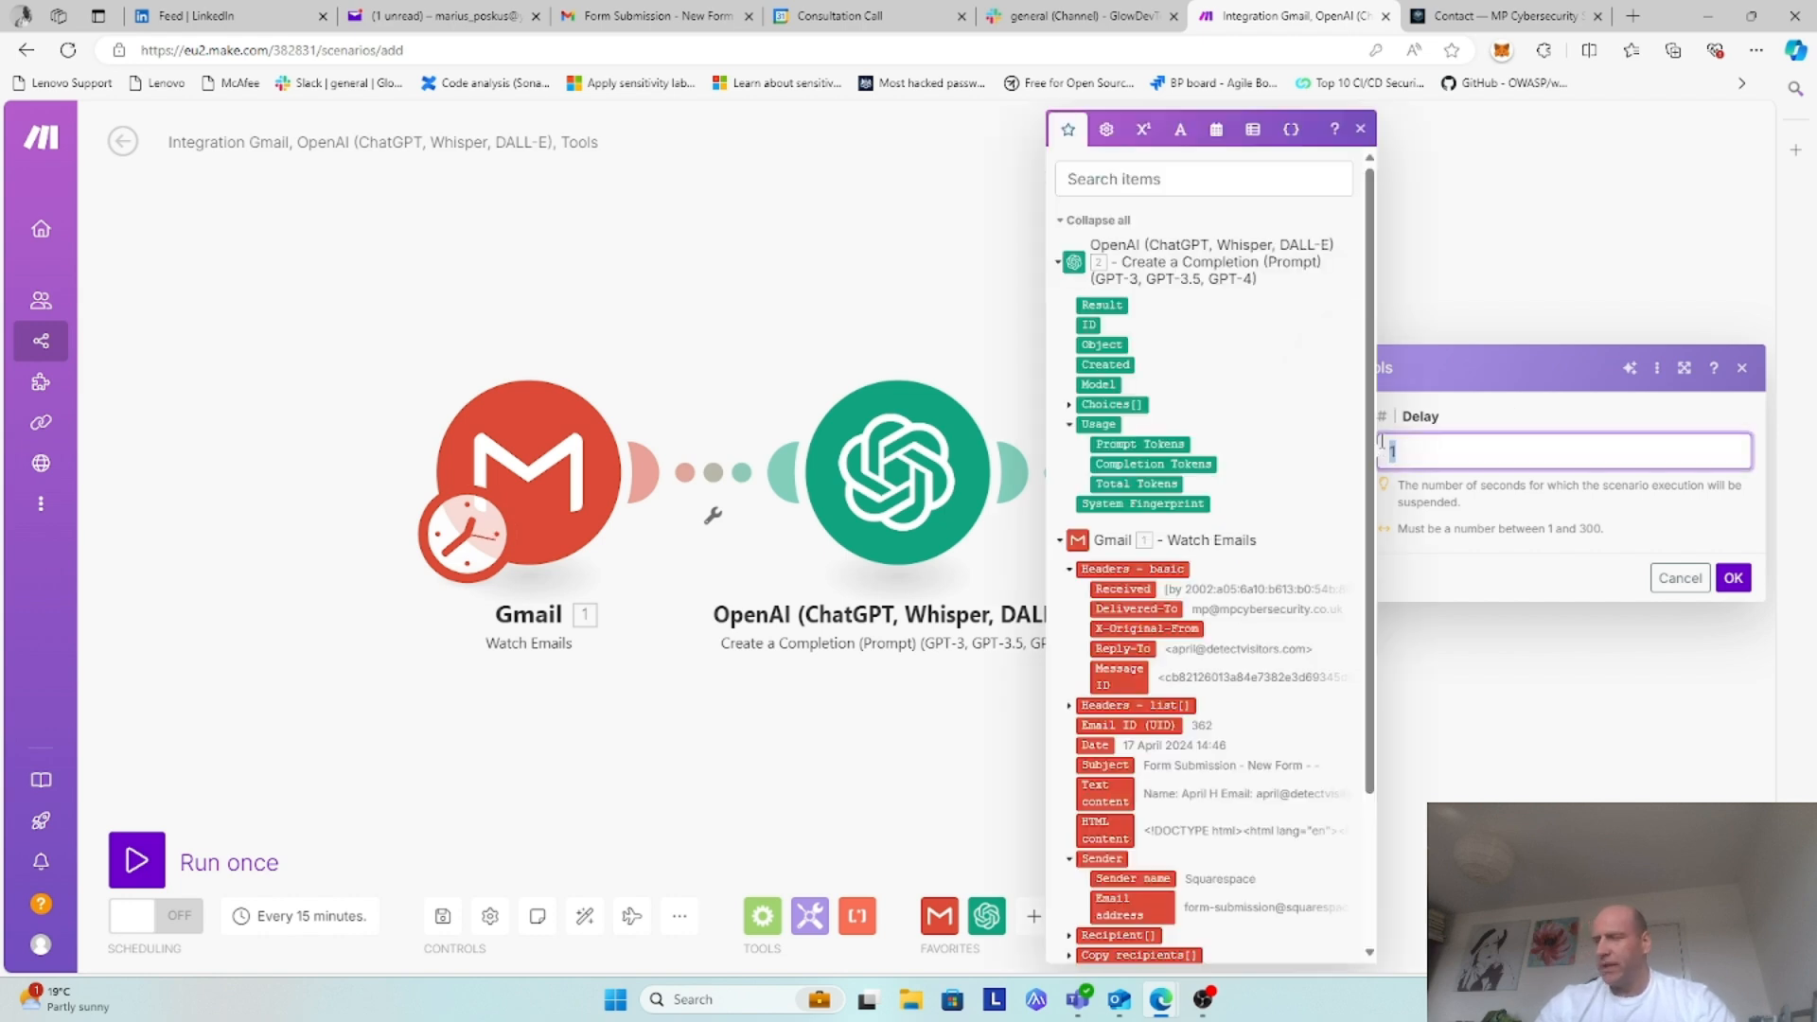
text(300)
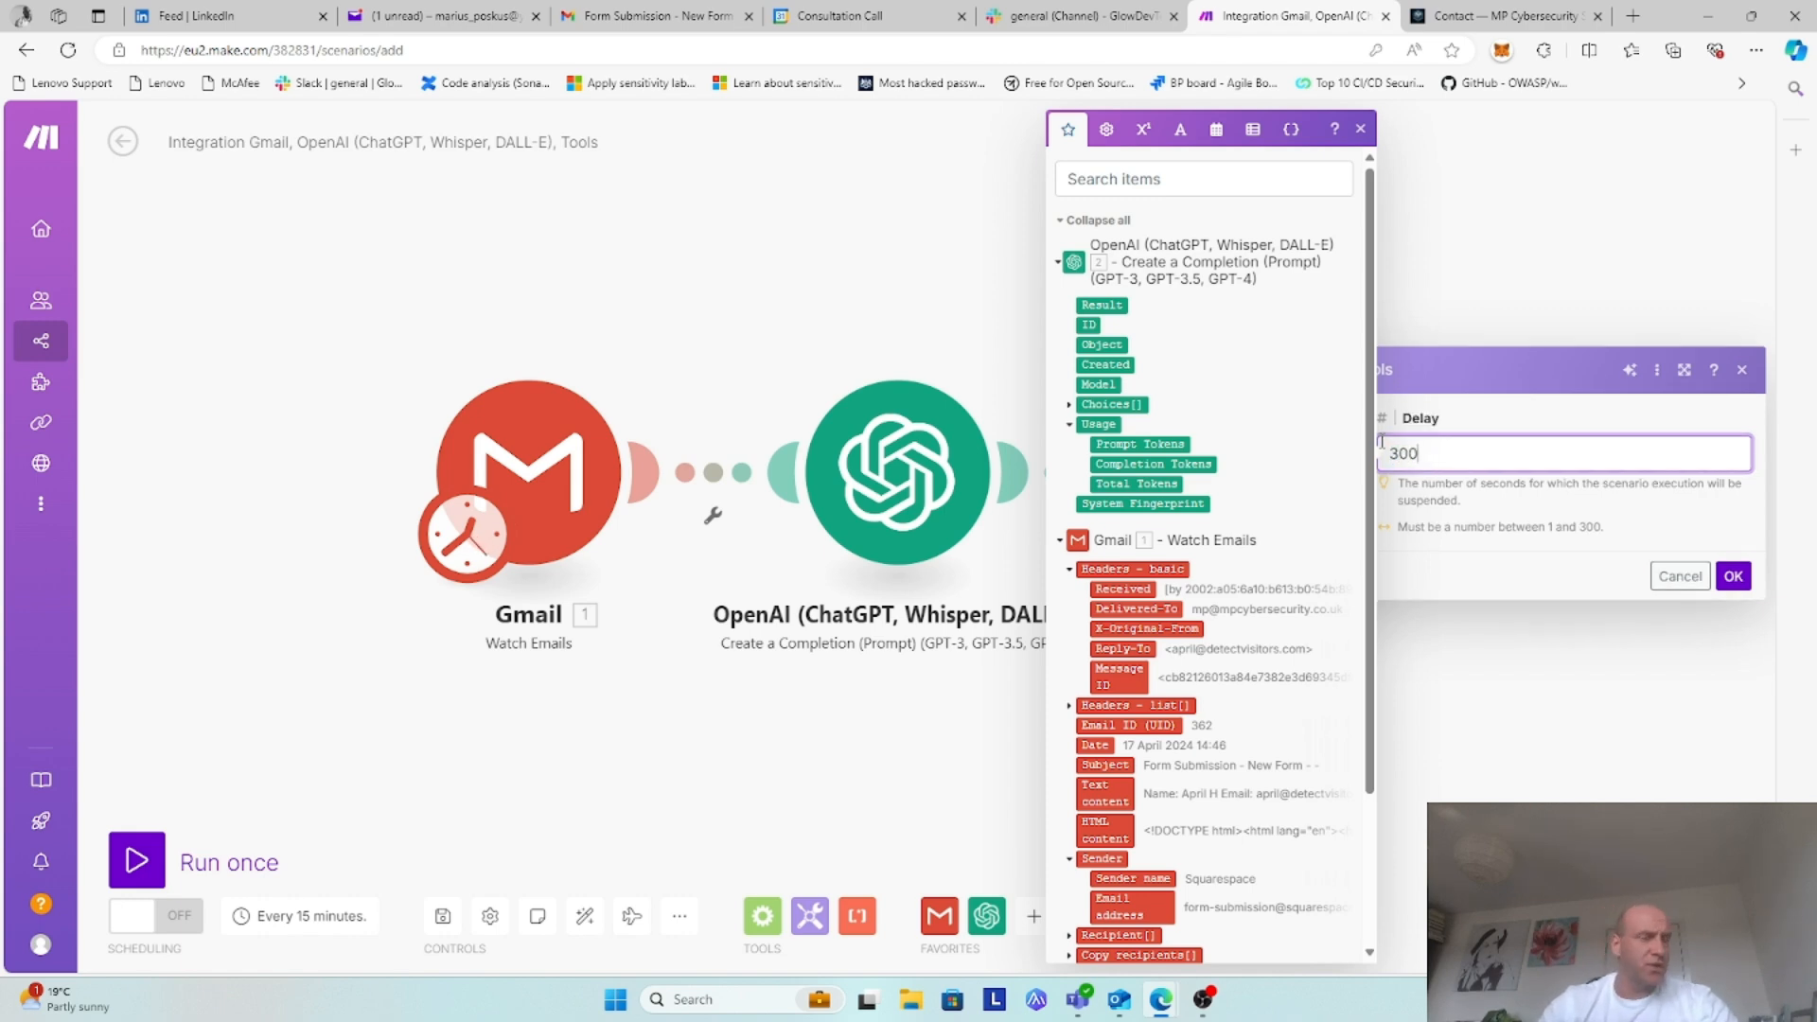
click(1734, 578)
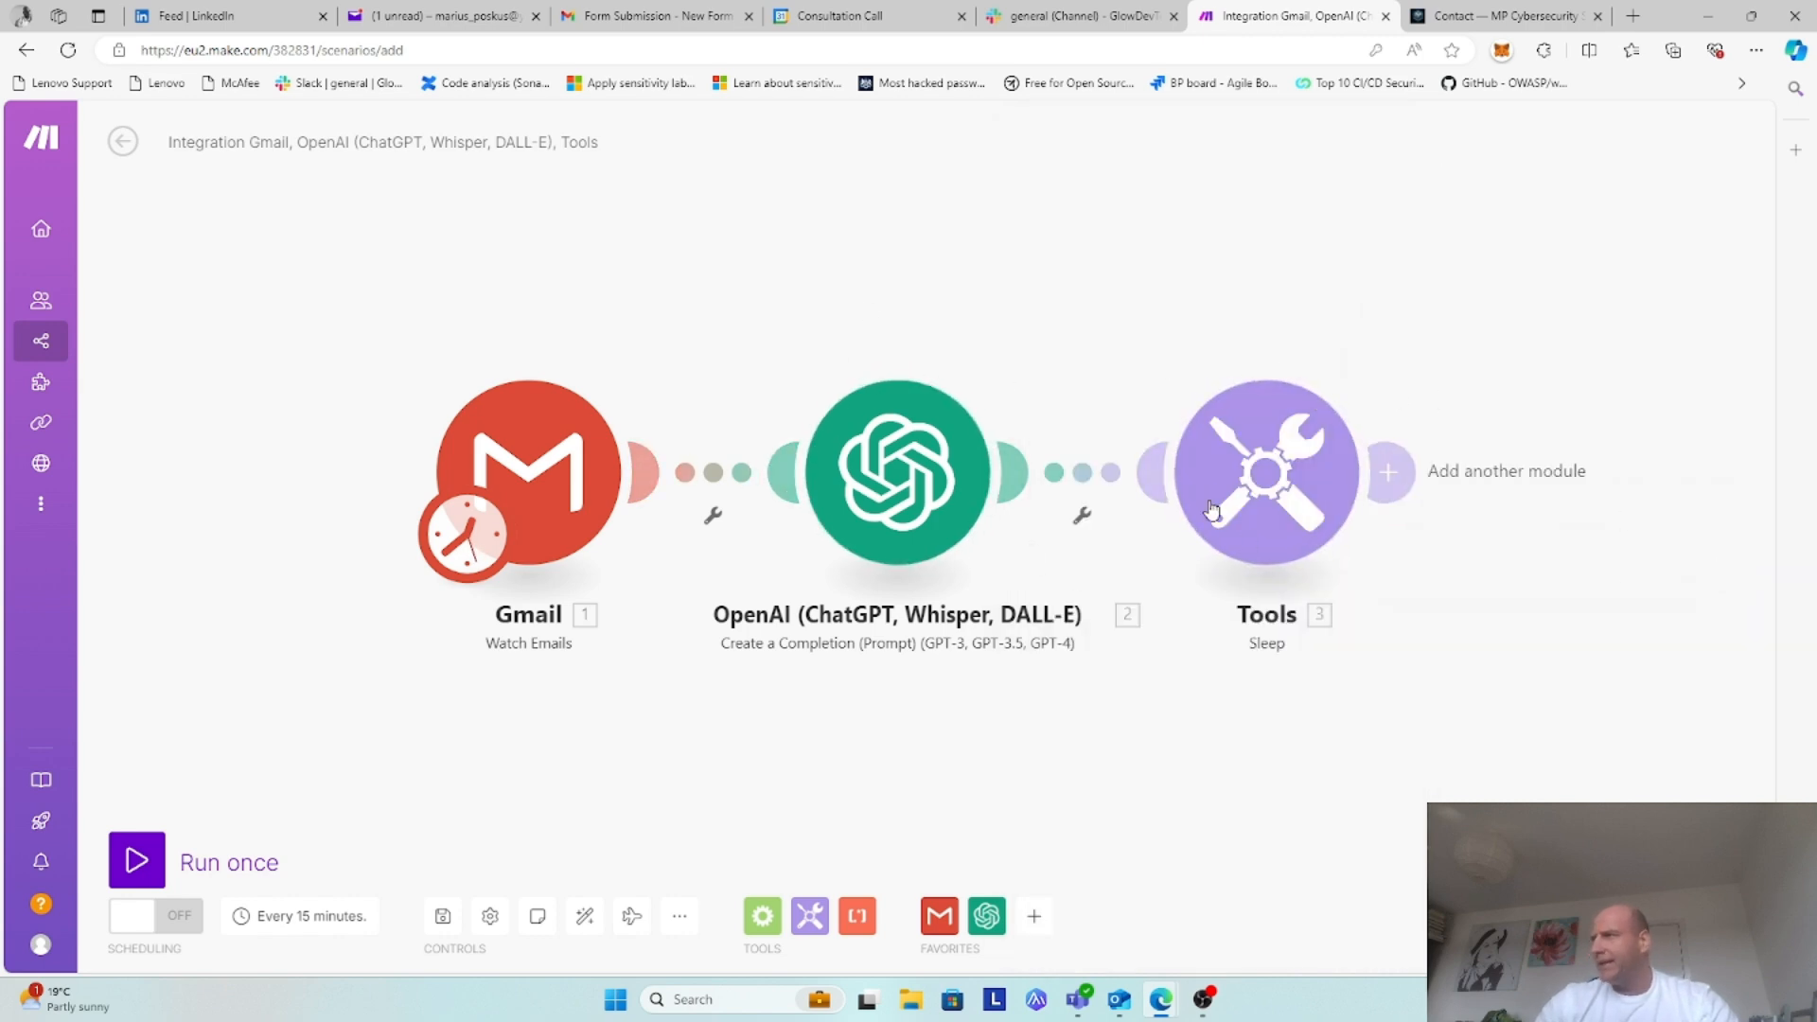
Step: Add a Gmail Create a Draft module after the Sleep module and set its folder to Drafts
click(1391, 472)
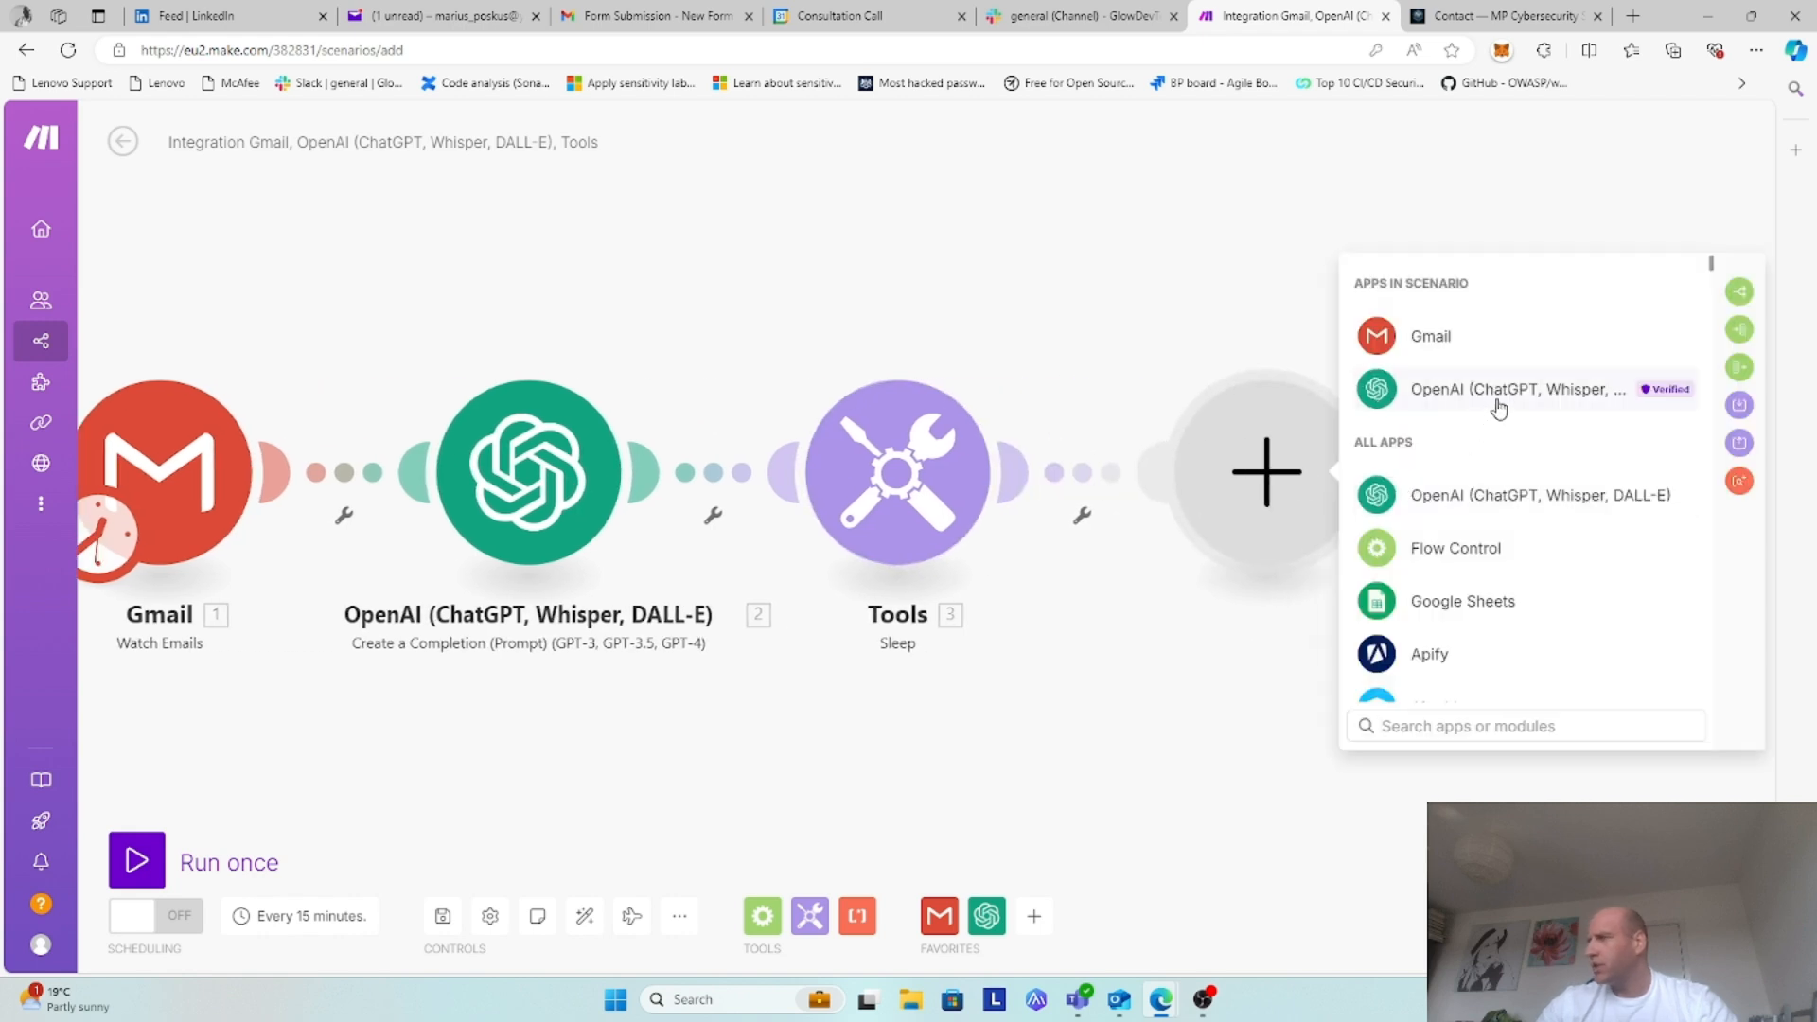
click(1433, 339)
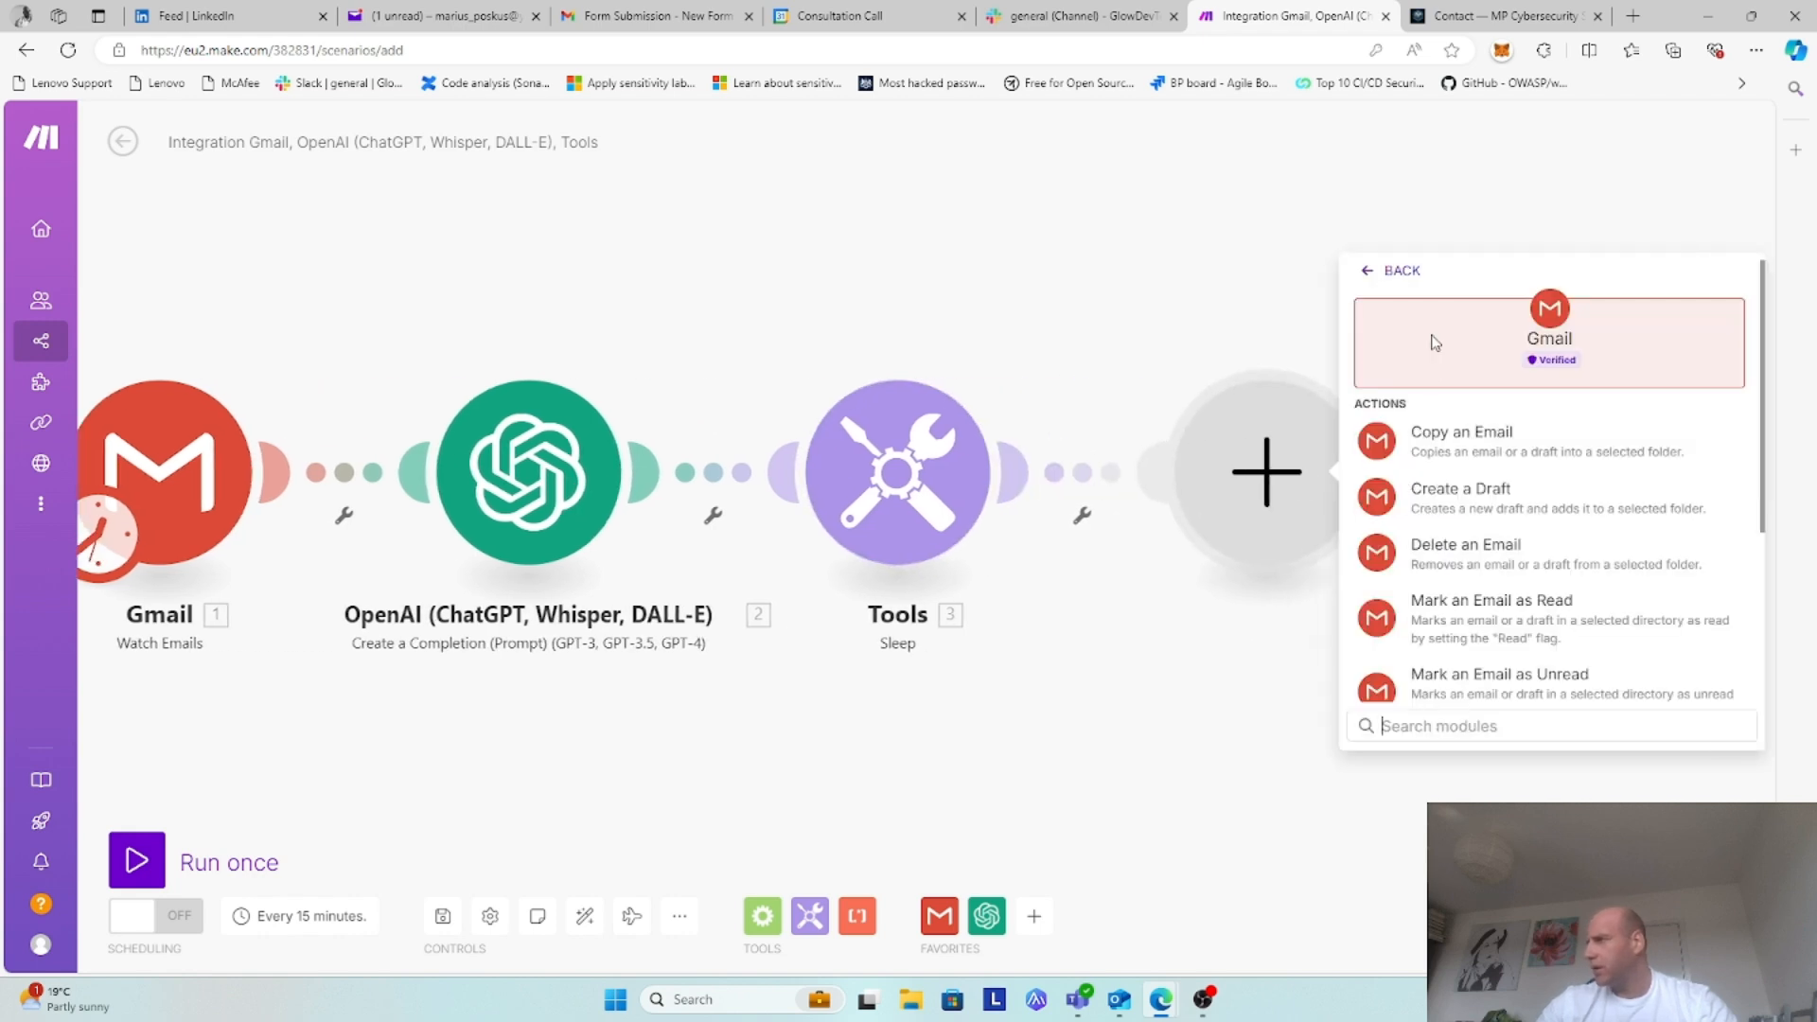
click(1464, 501)
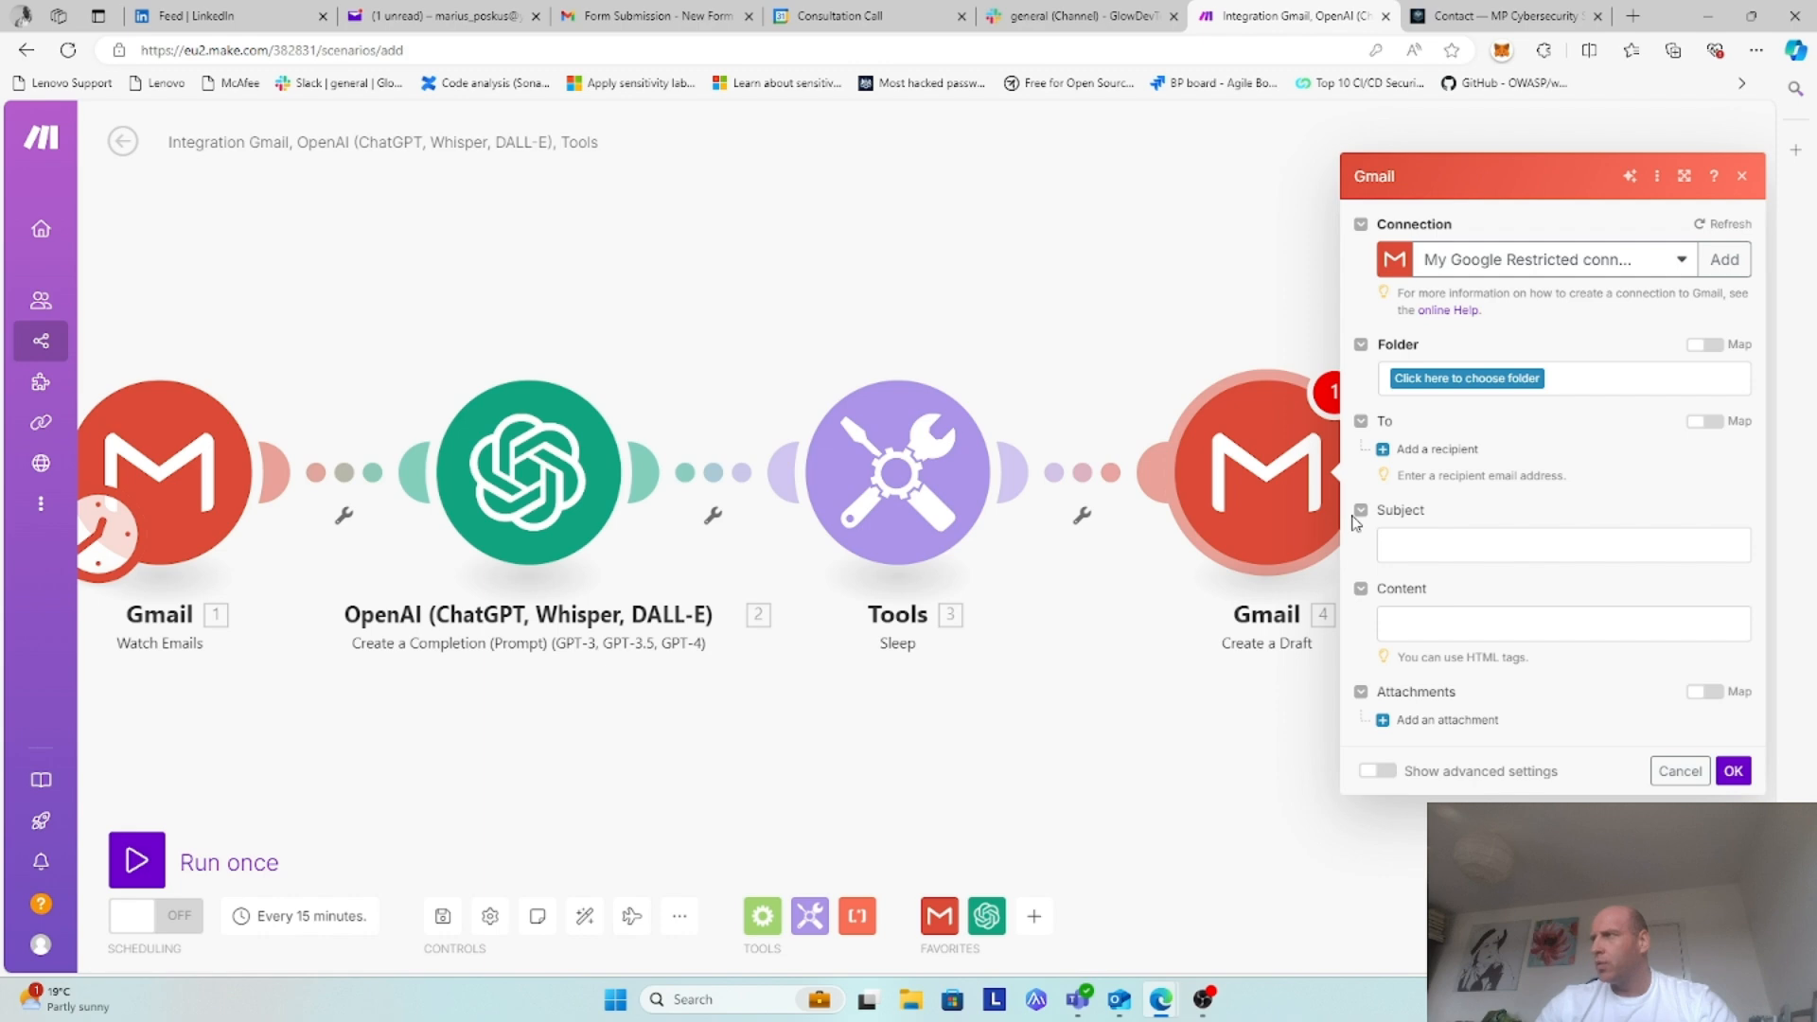
click(1496, 379)
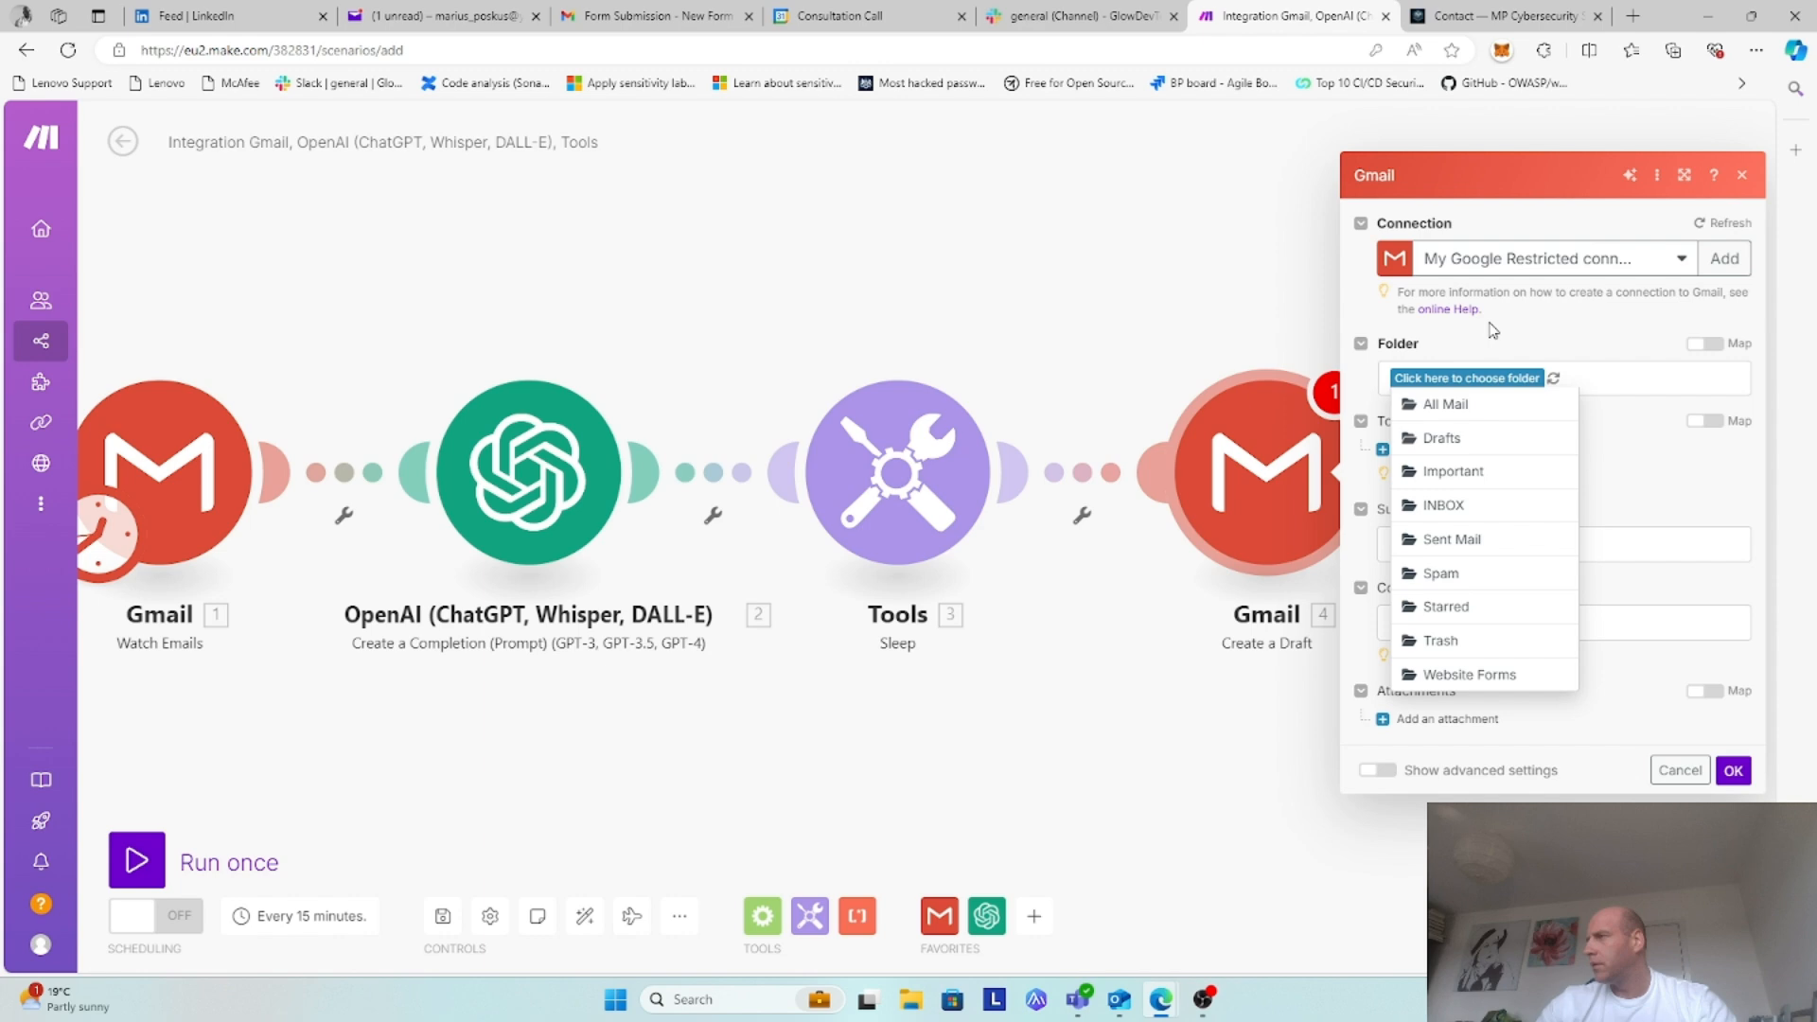
click(1445, 440)
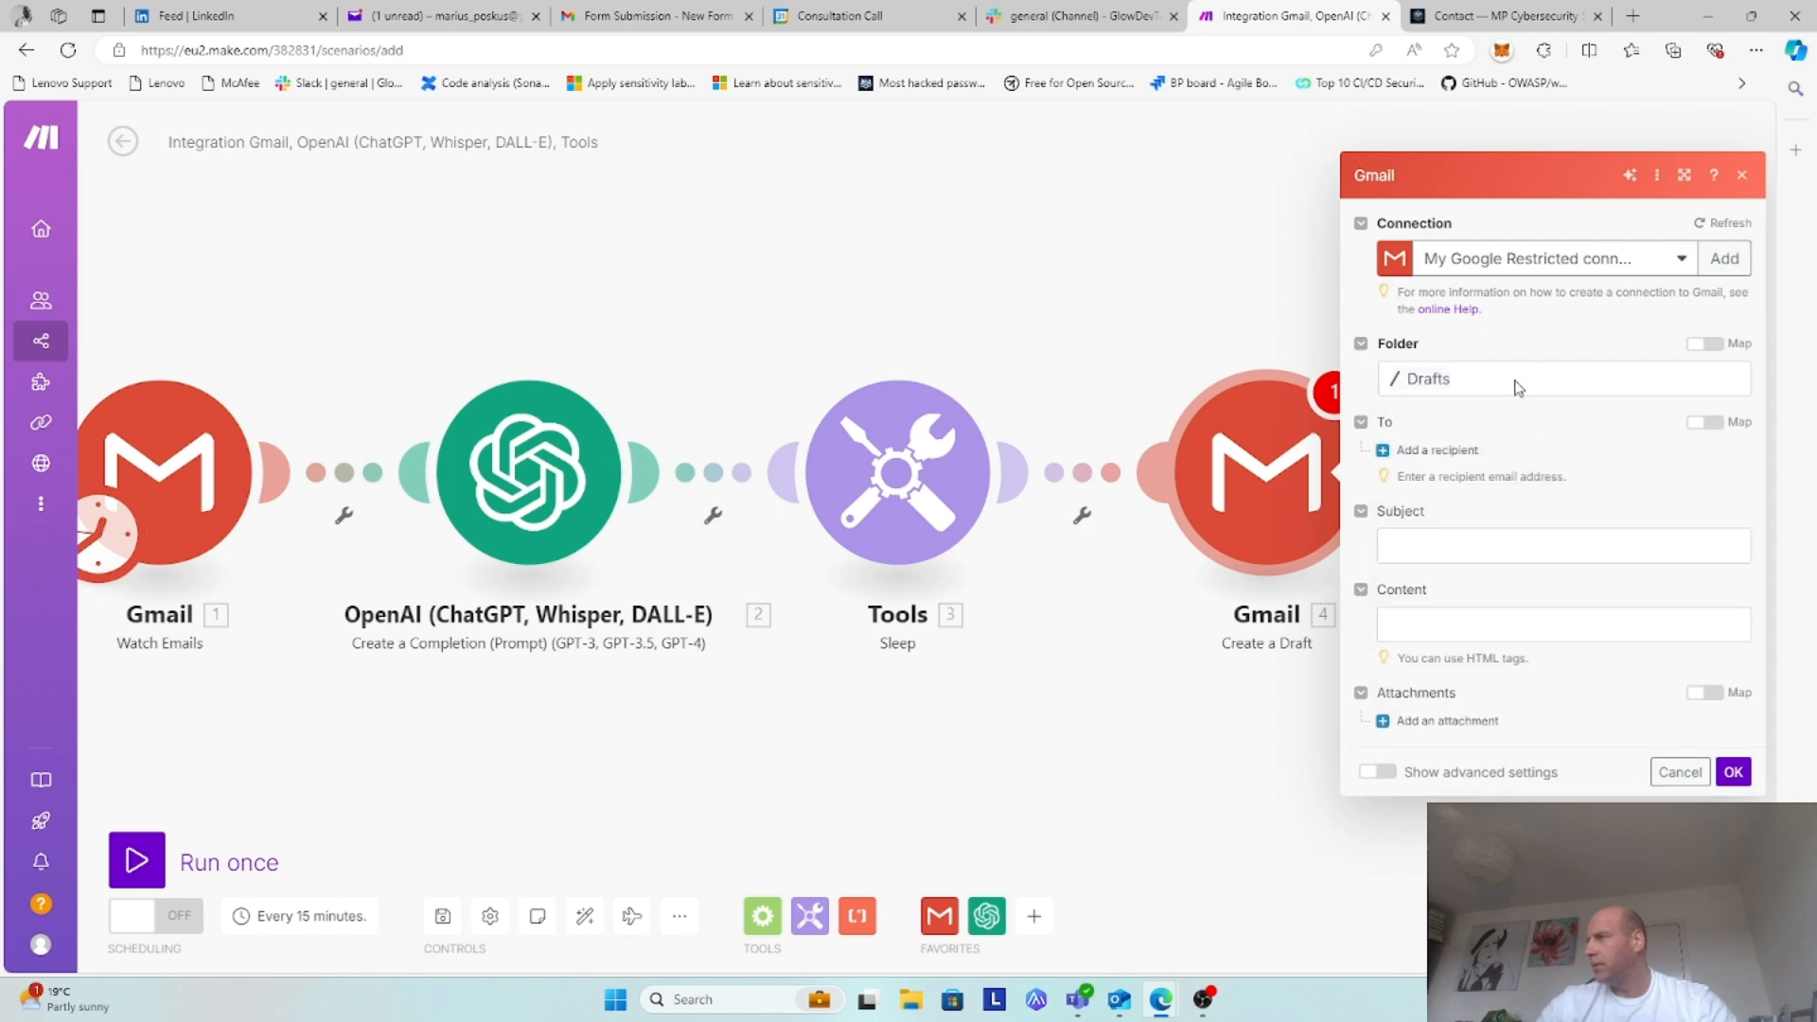
Step: Add a recipient to the draft and map its email address to the Reply-To header of the watched email
click(1415, 449)
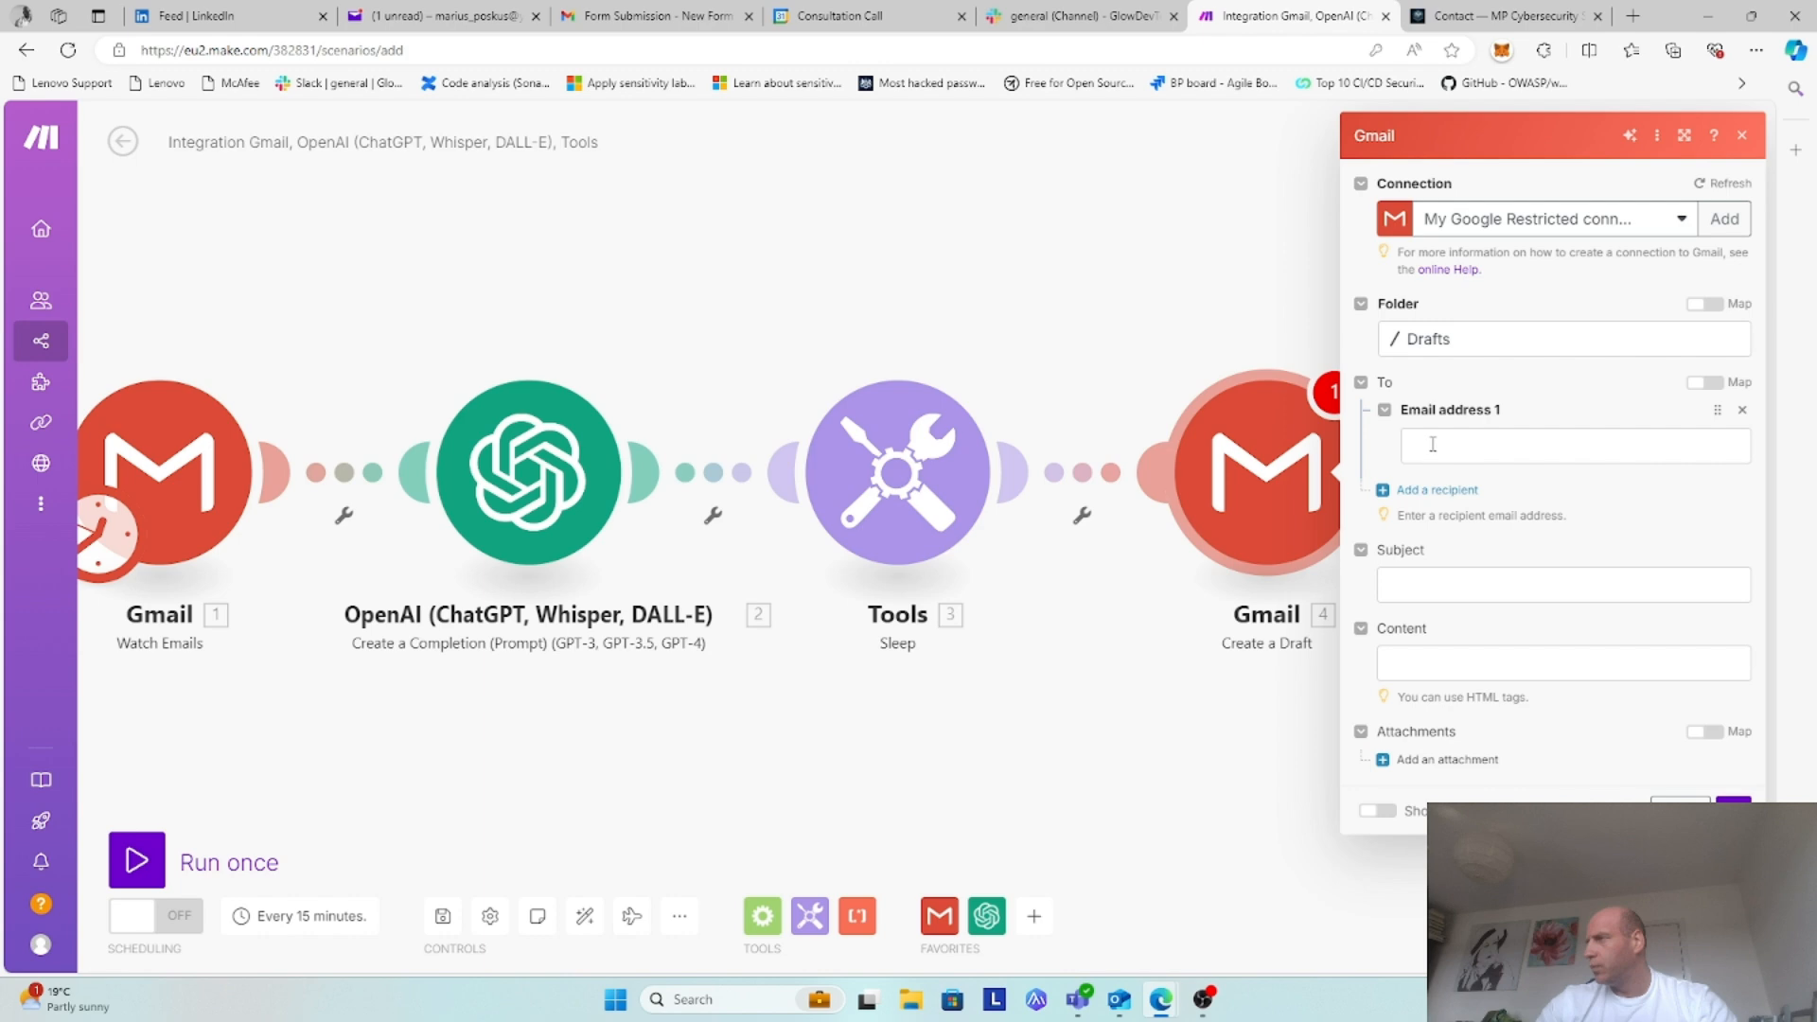
click(1416, 445)
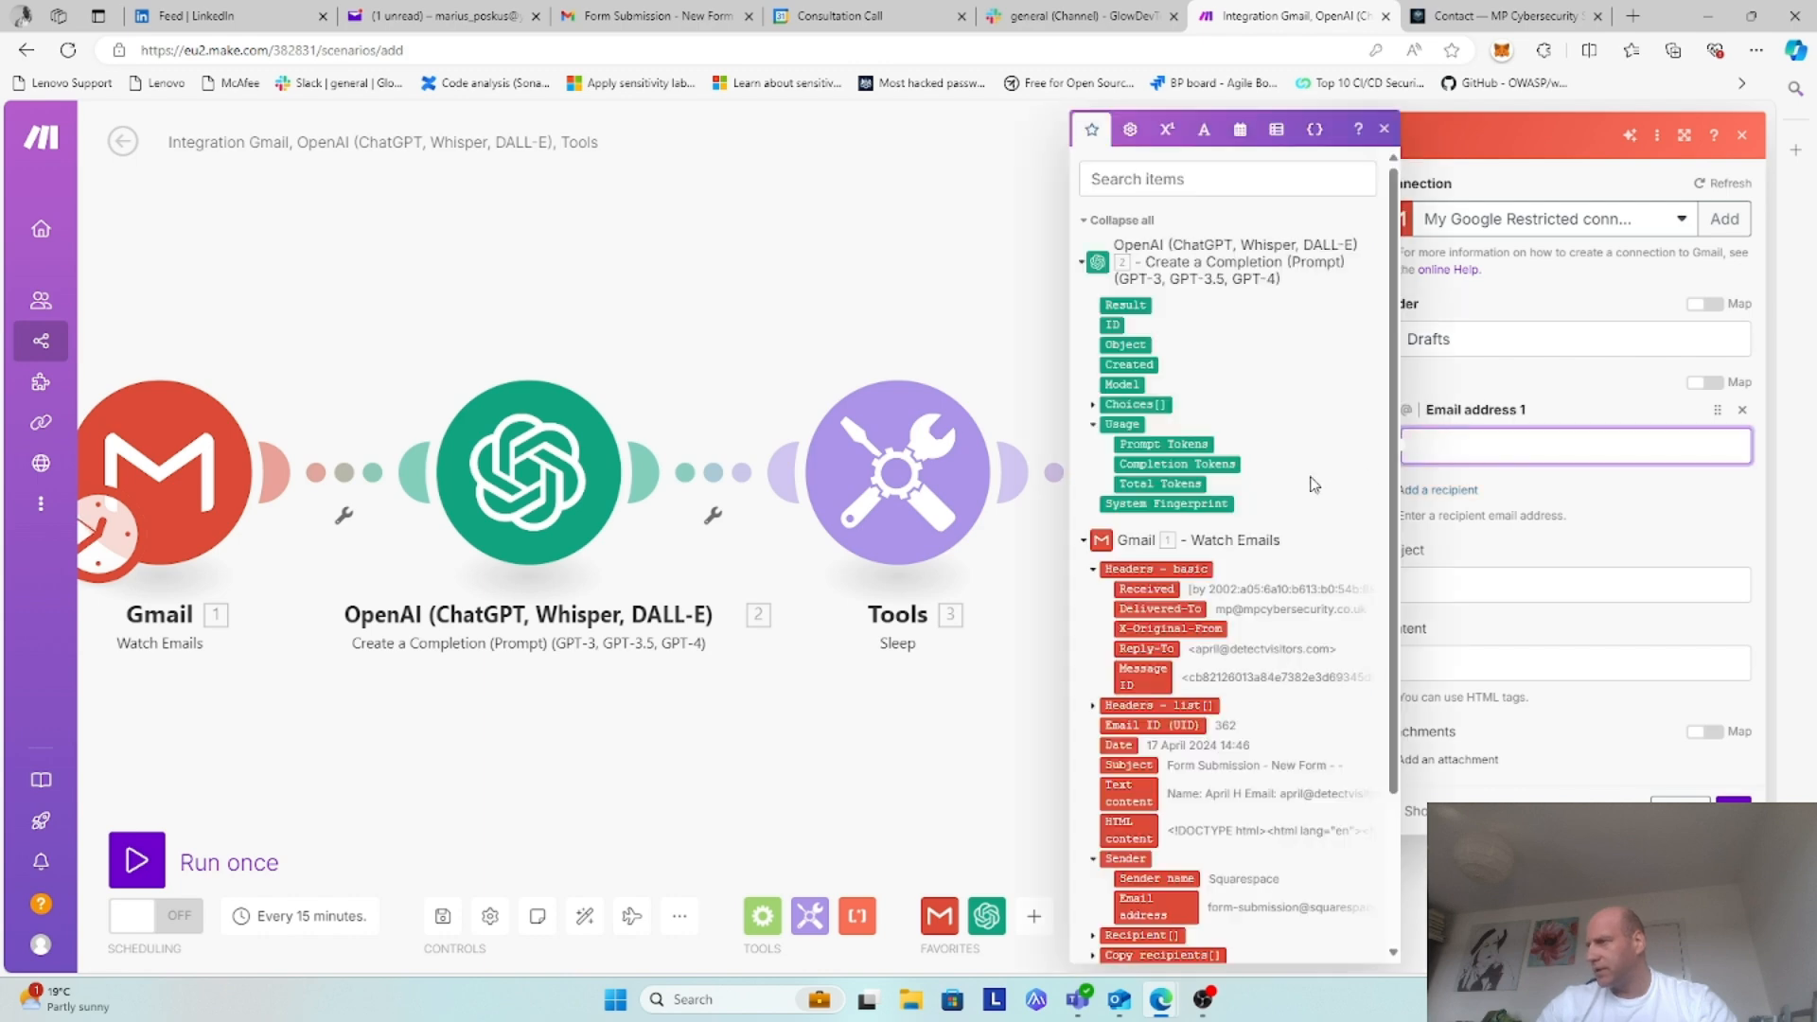
scroll(1290, 477, down, 1)
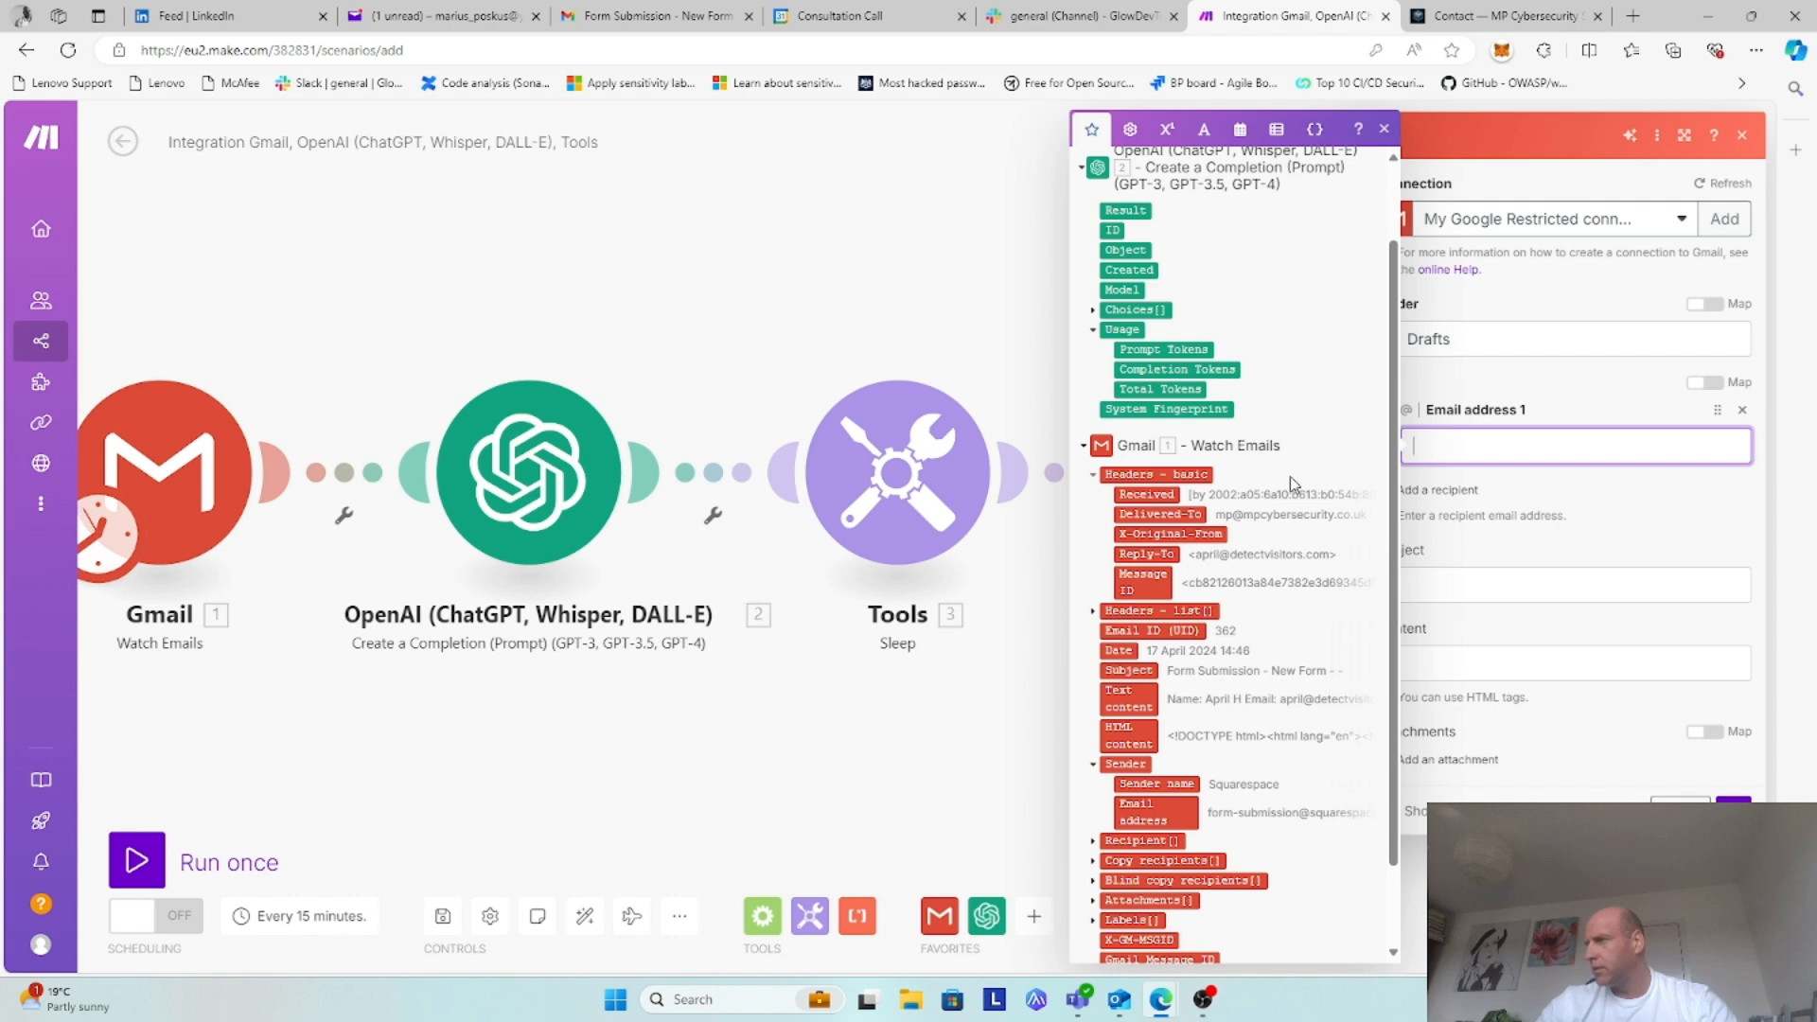
scroll(1290, 475, down, 1)
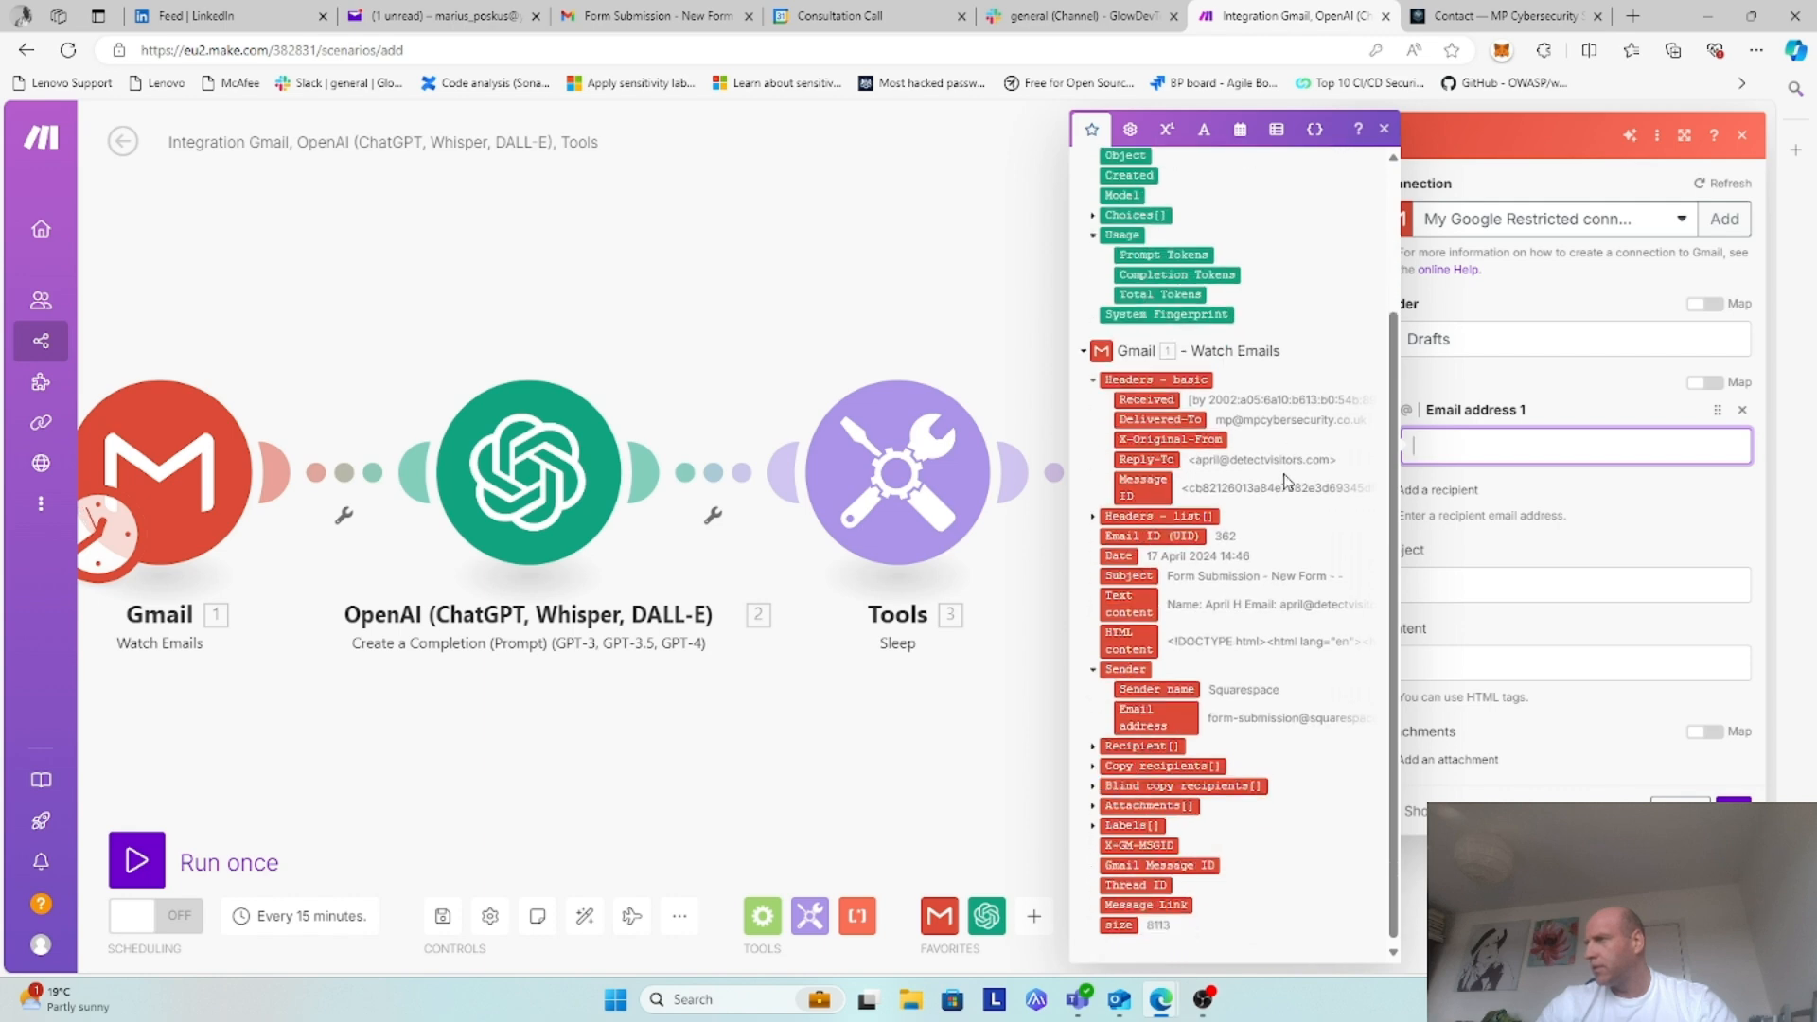
click(1135, 459)
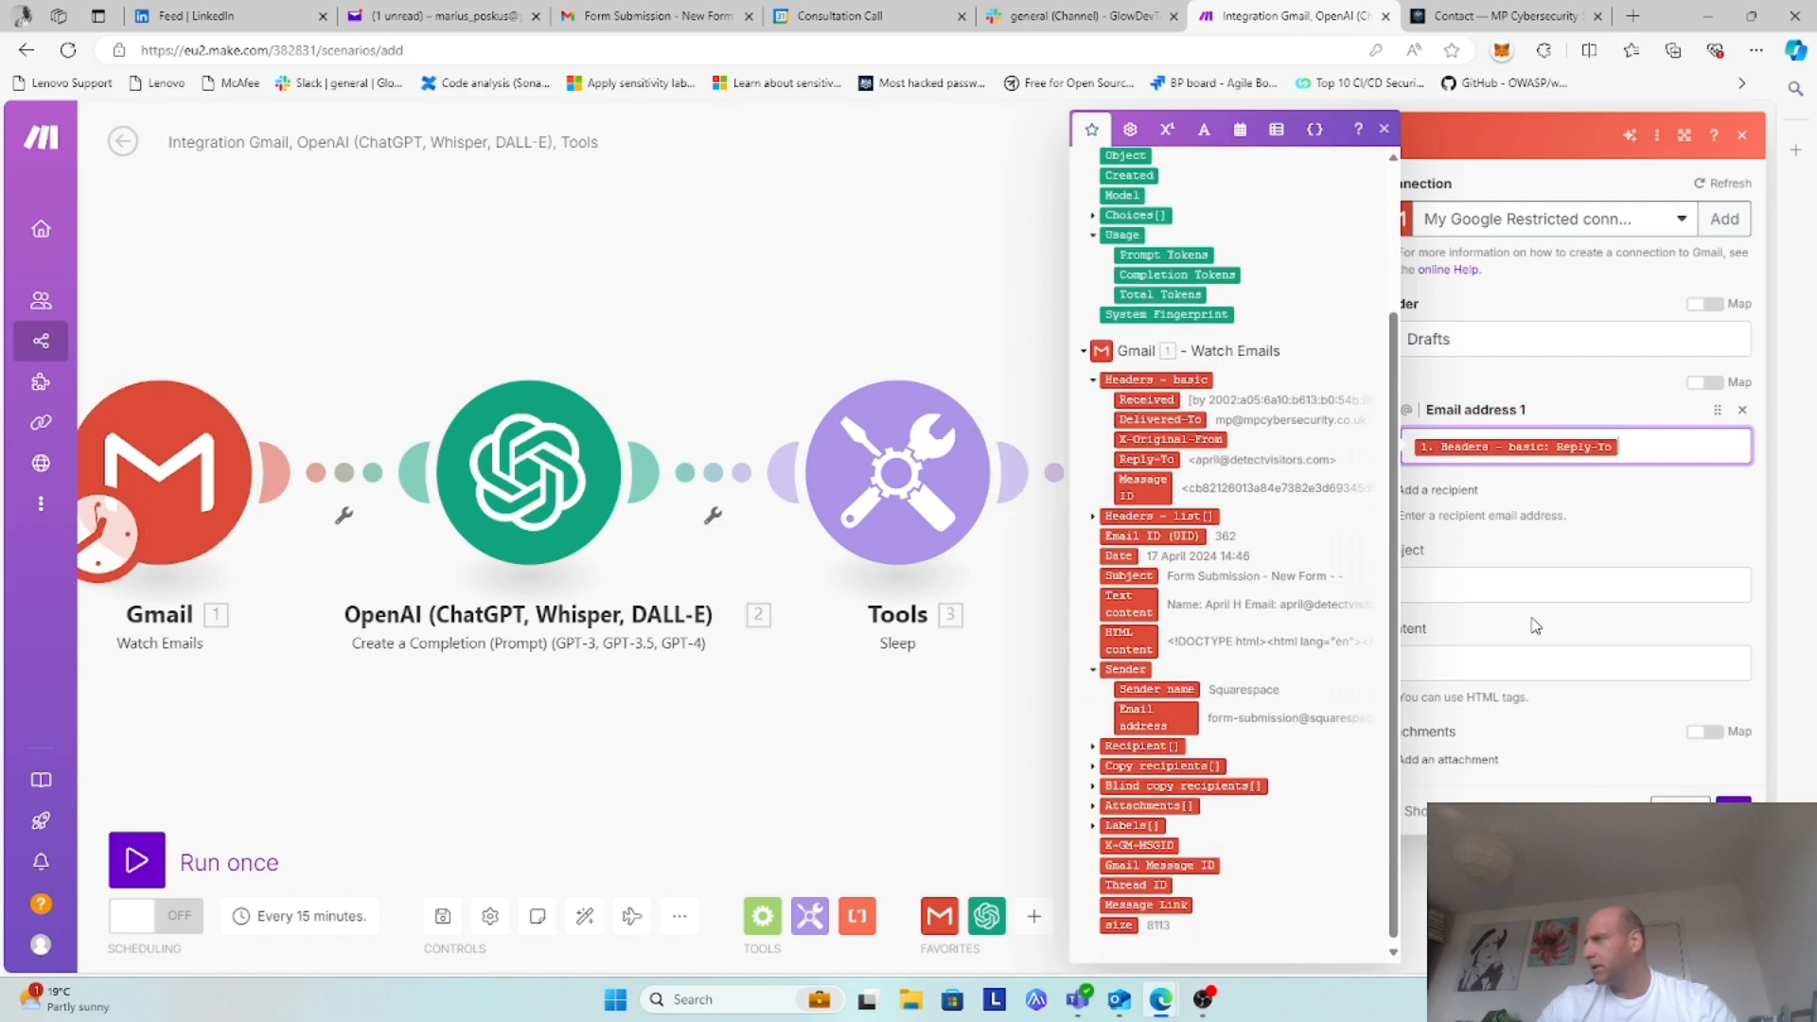
Step: Map the draft's subject to the watched email's Subject and its content to the OpenAI Result, and save the module
click(1469, 589)
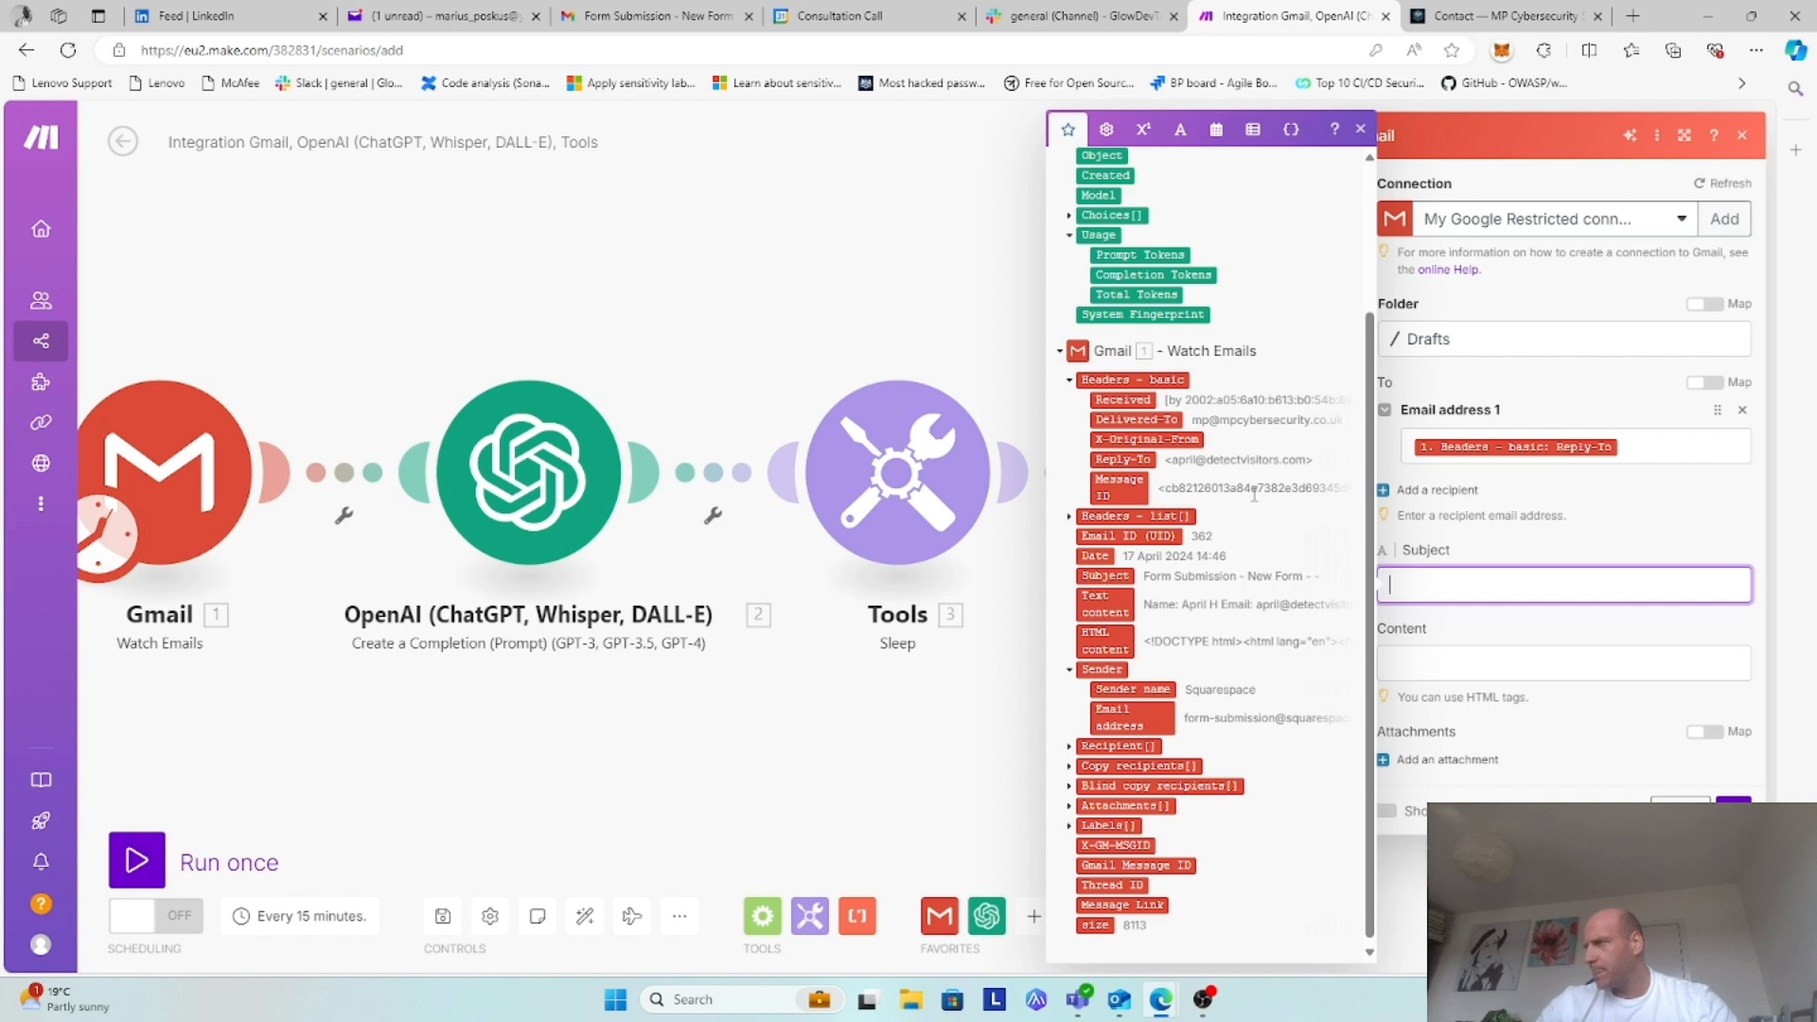
scroll(1219, 485, down, 1)
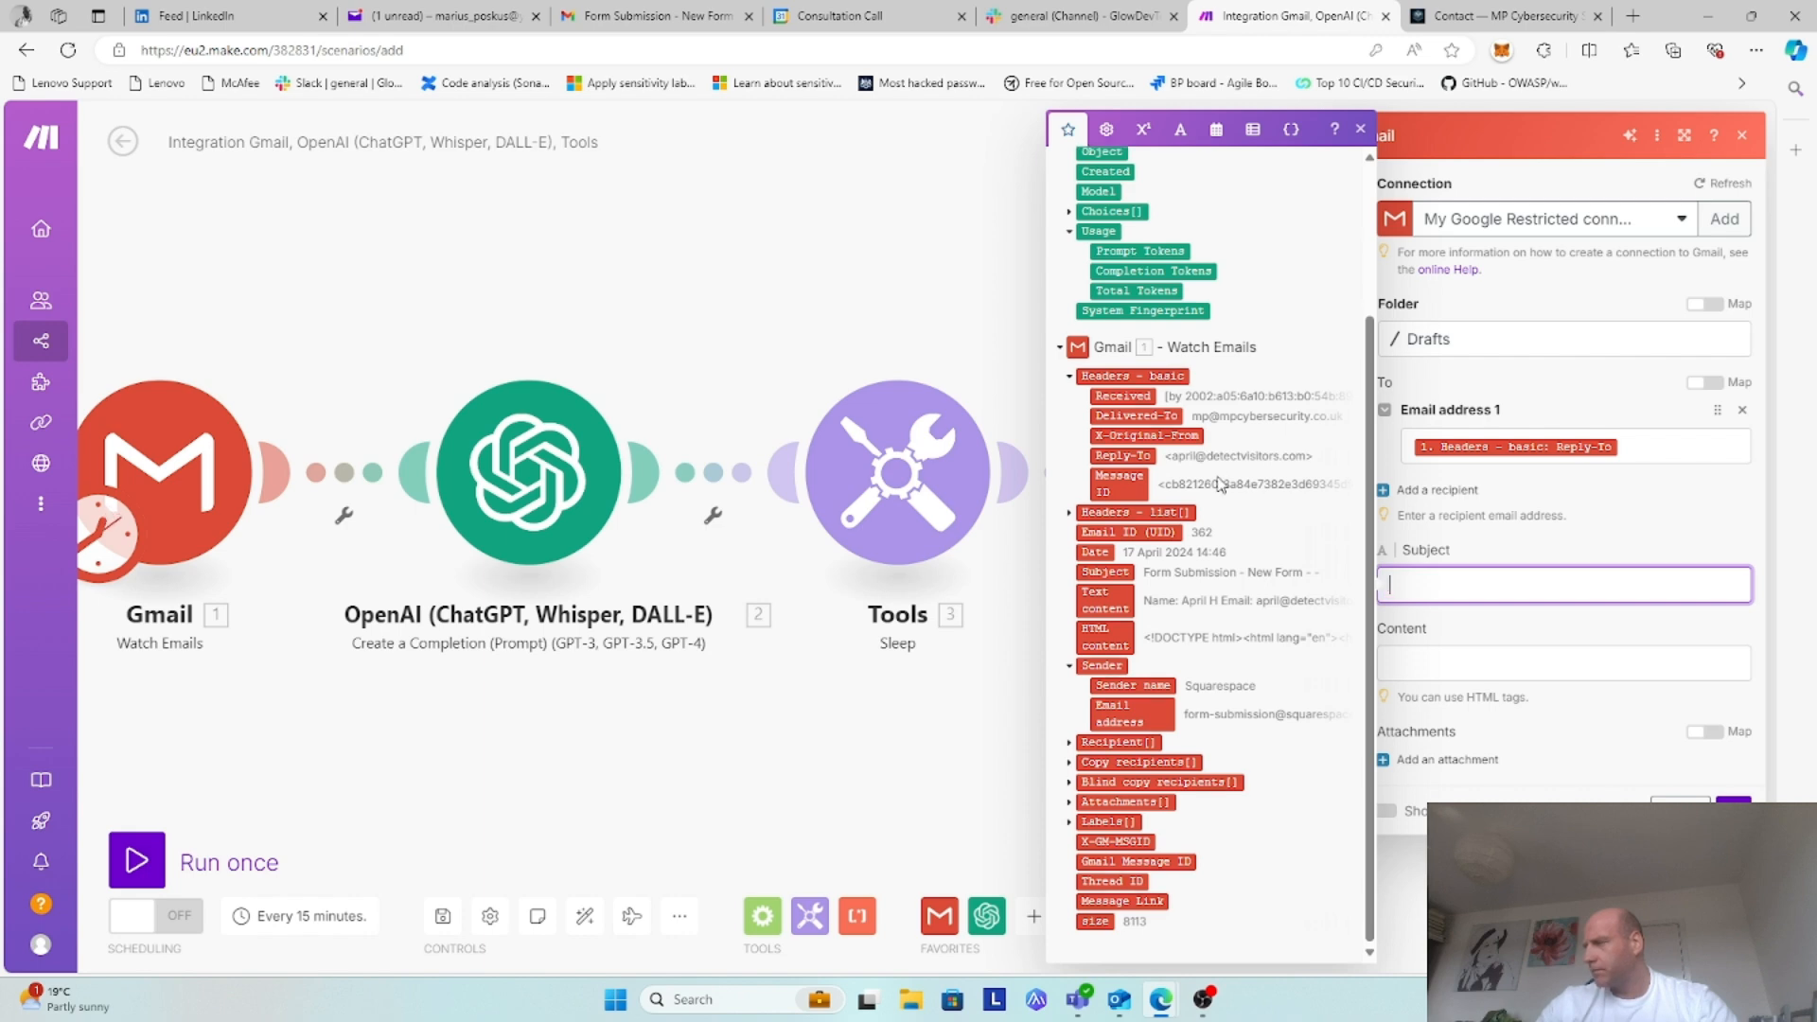
click(1103, 571)
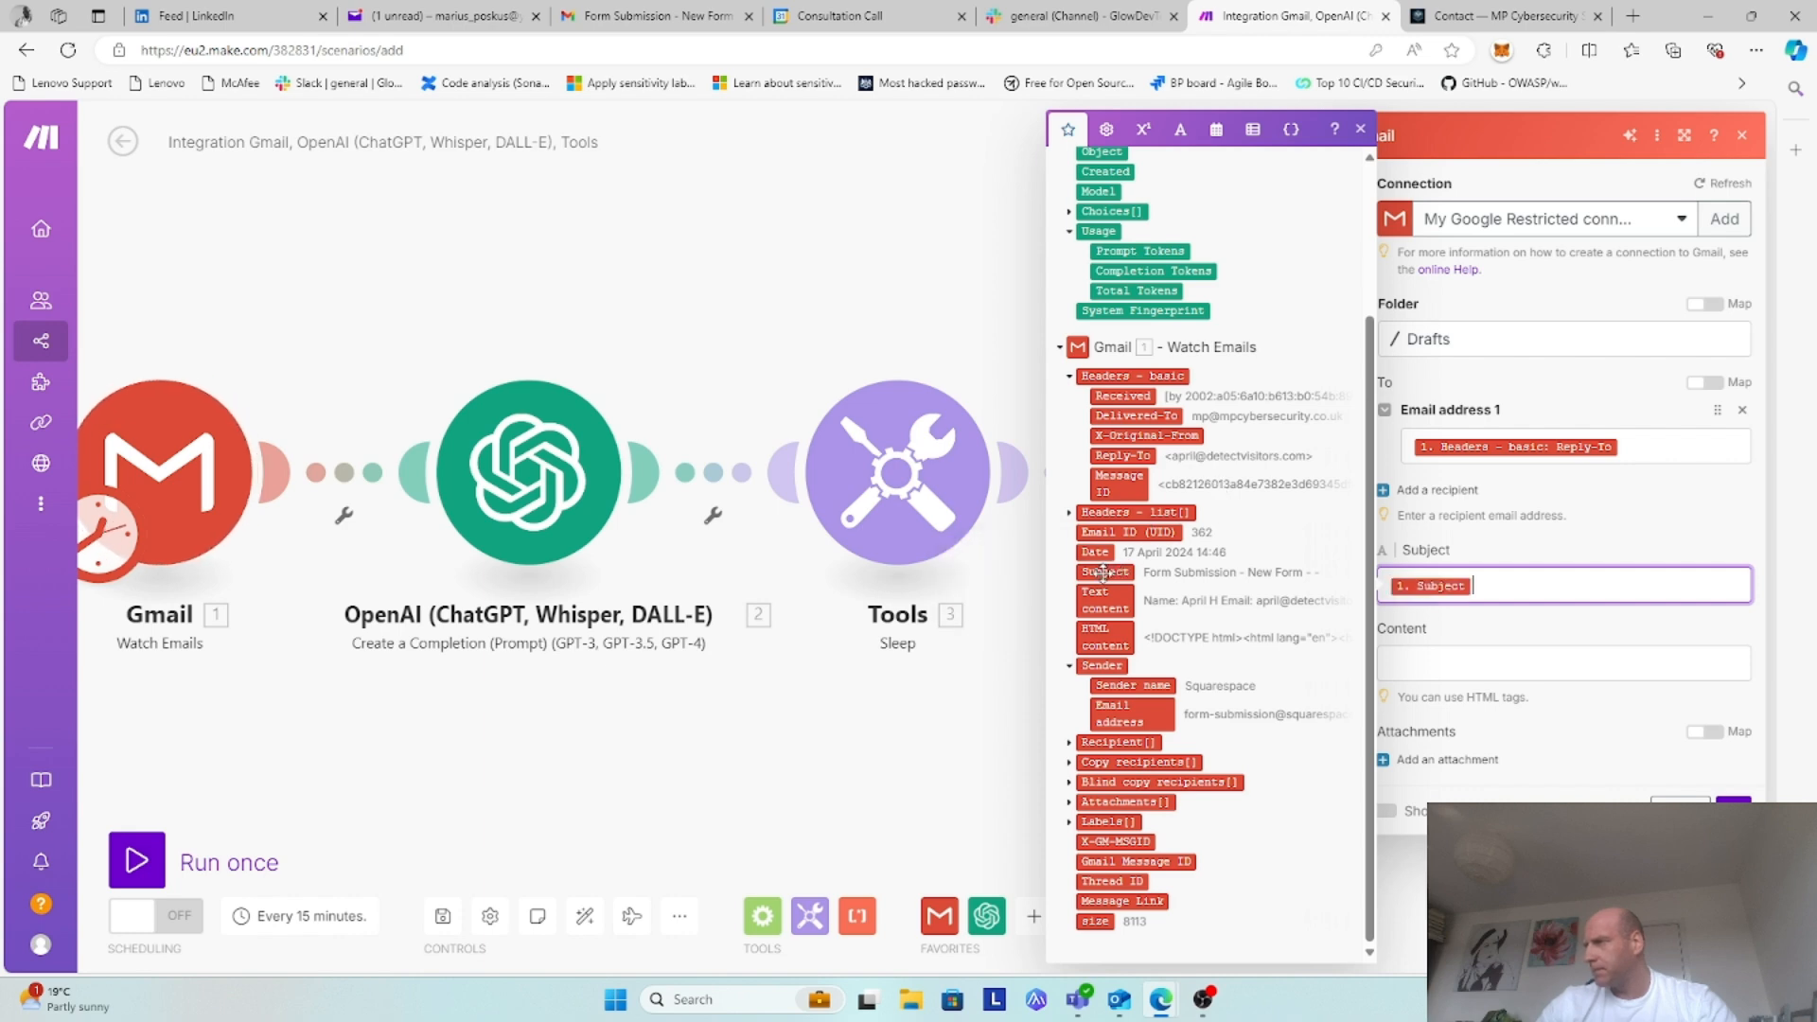
click(1414, 662)
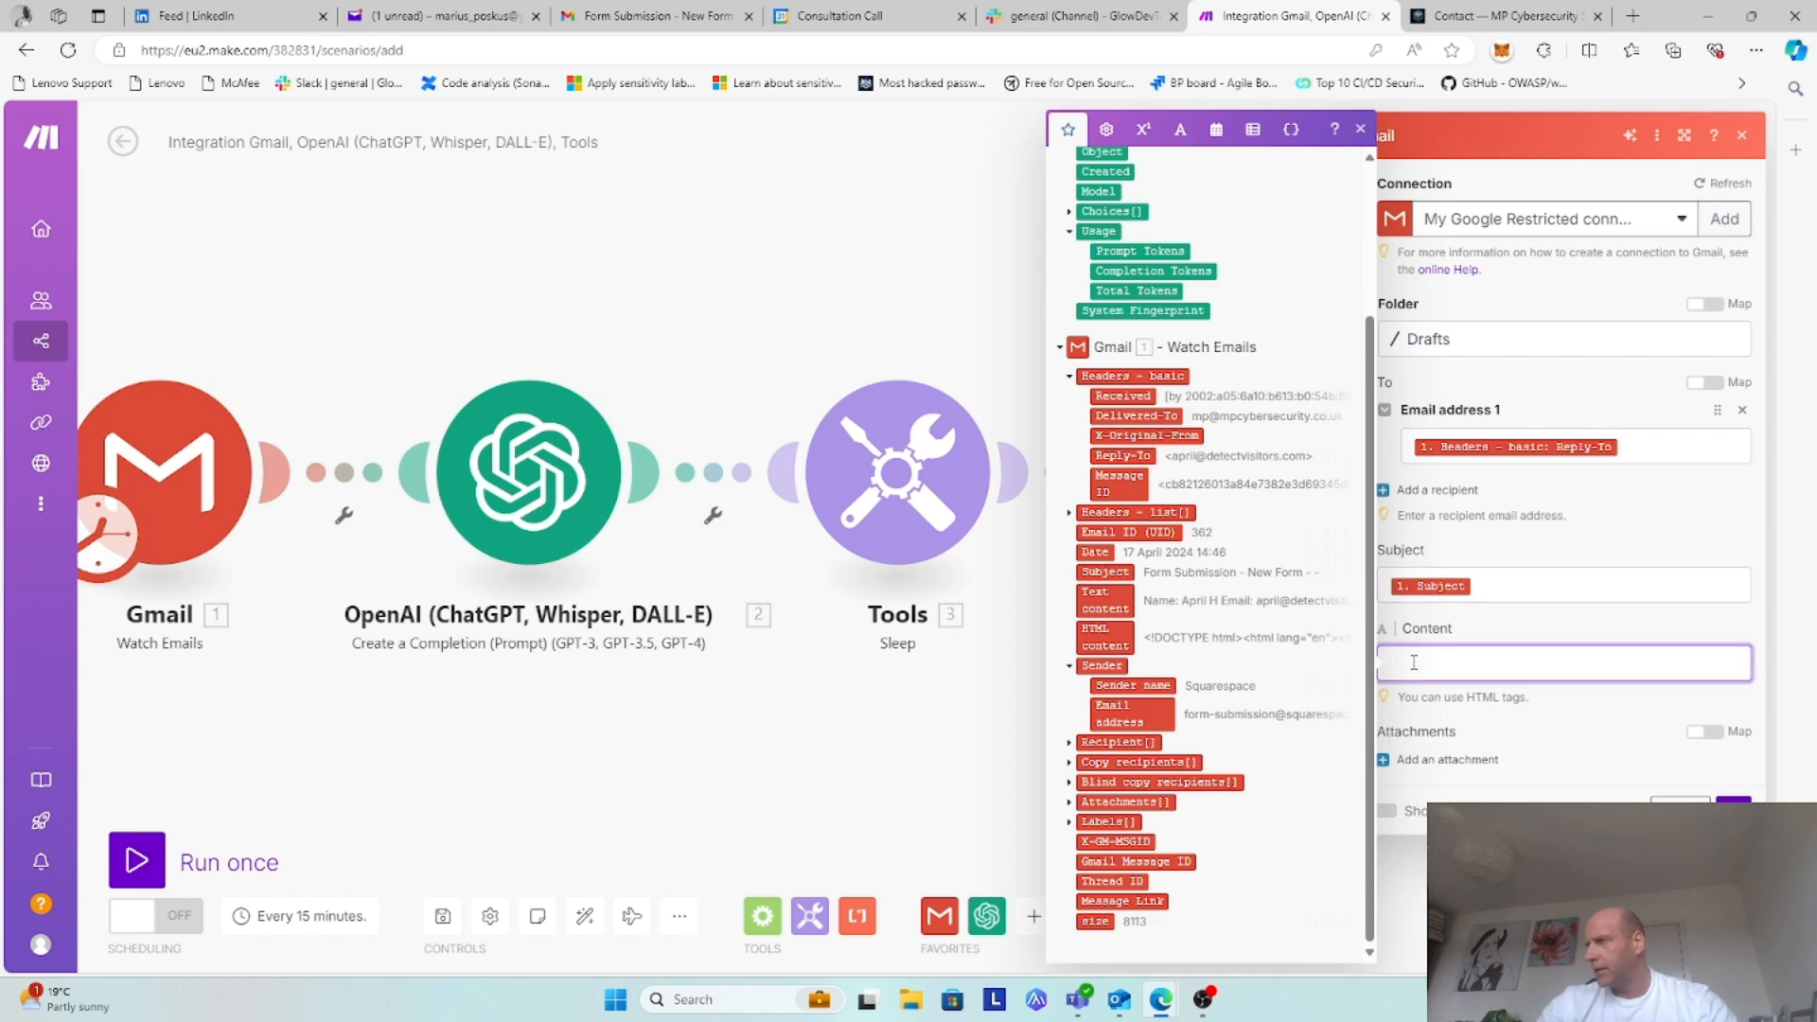
scroll(1228, 559, up, 2)
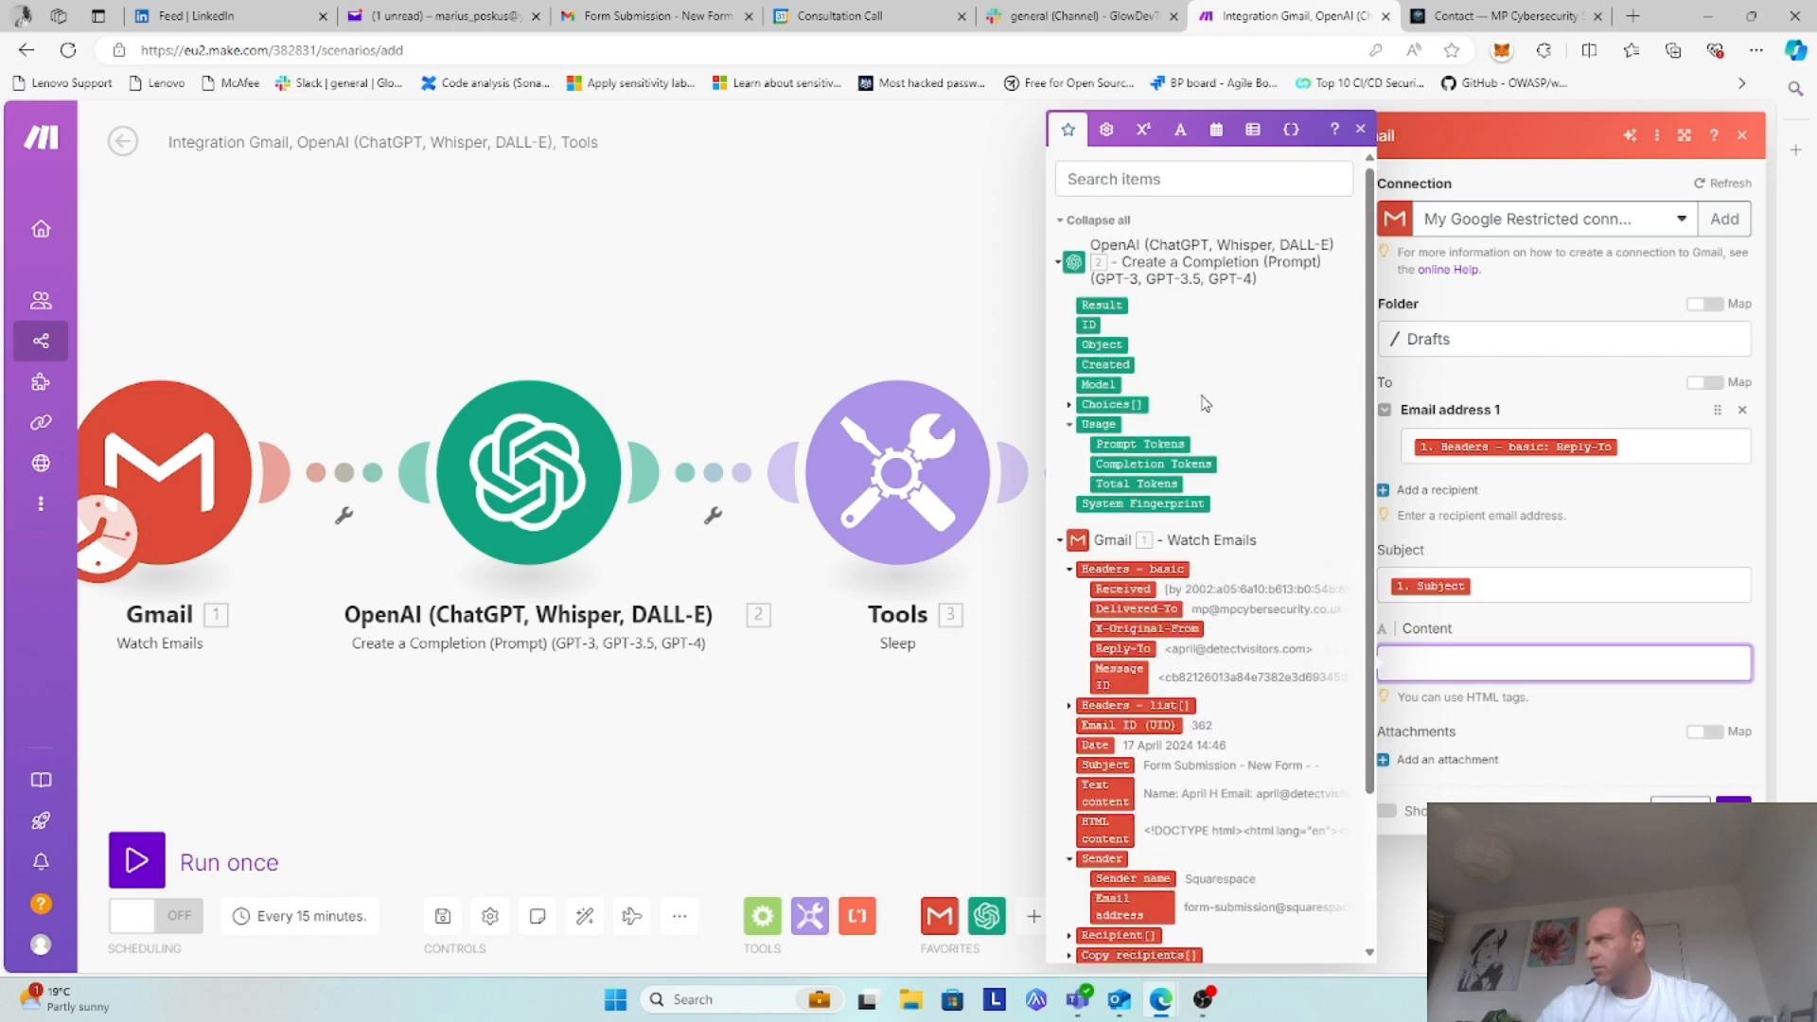
click(1107, 303)
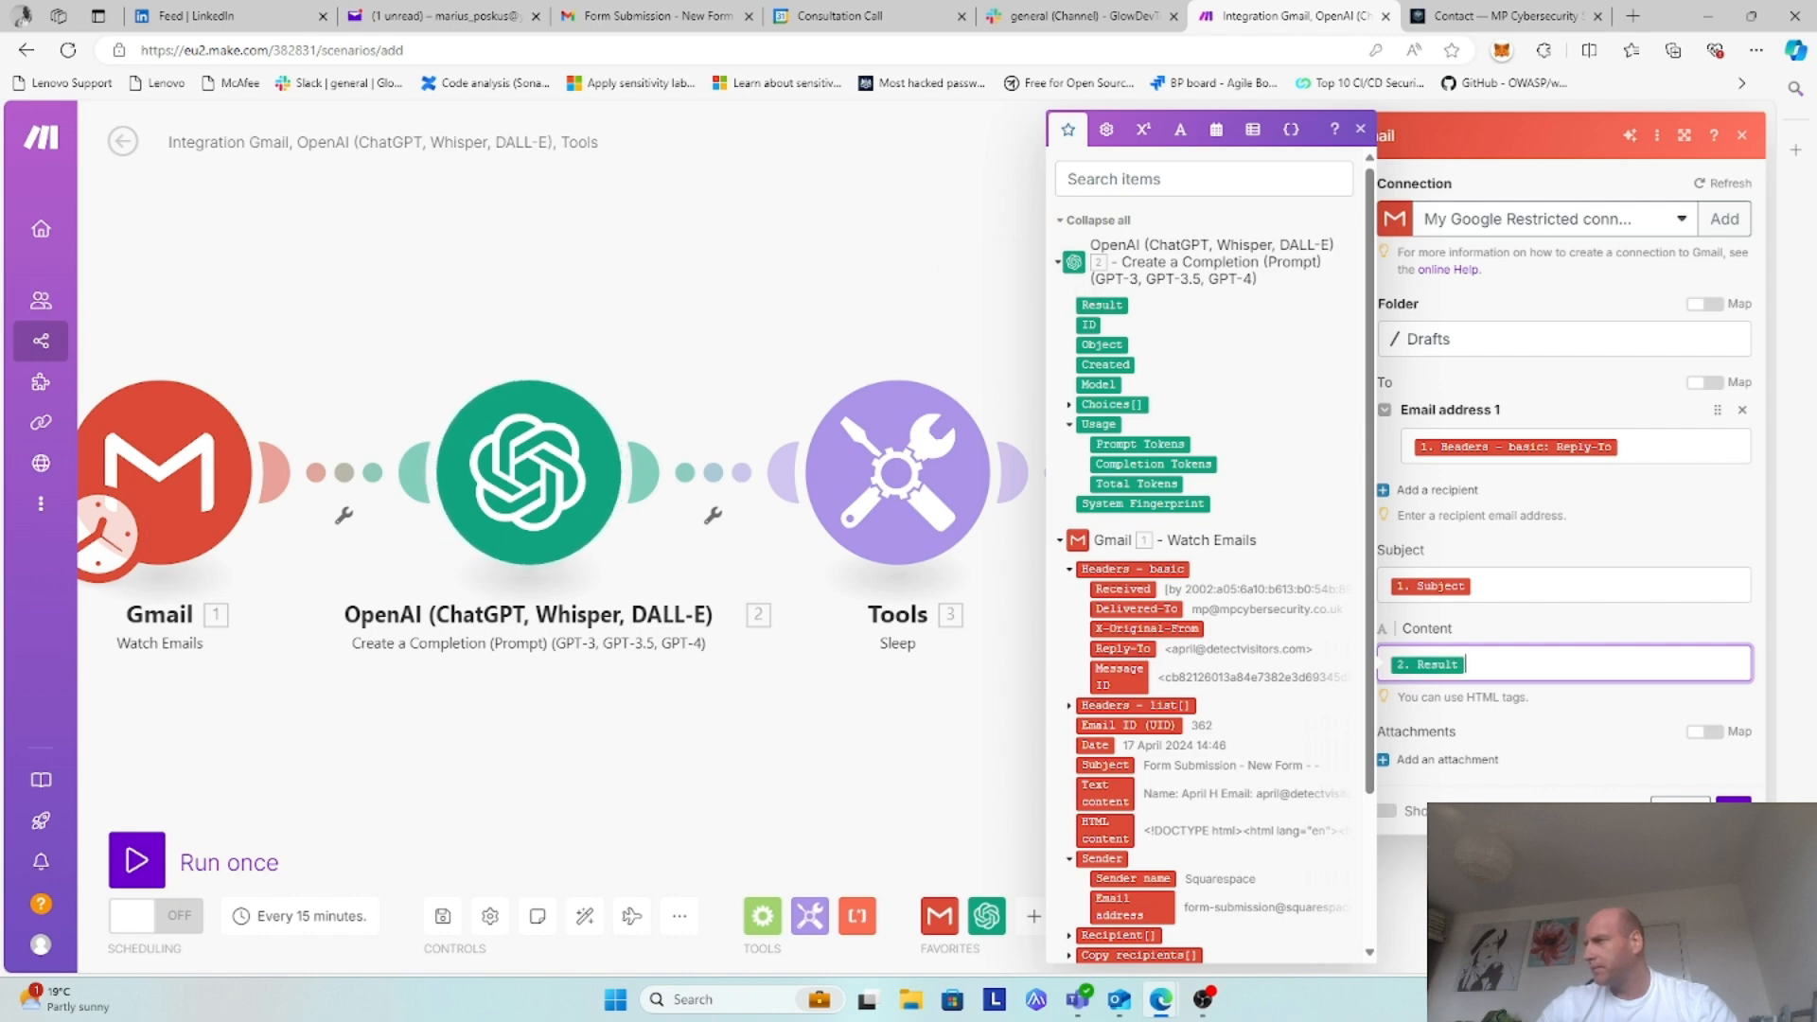
click(1734, 811)
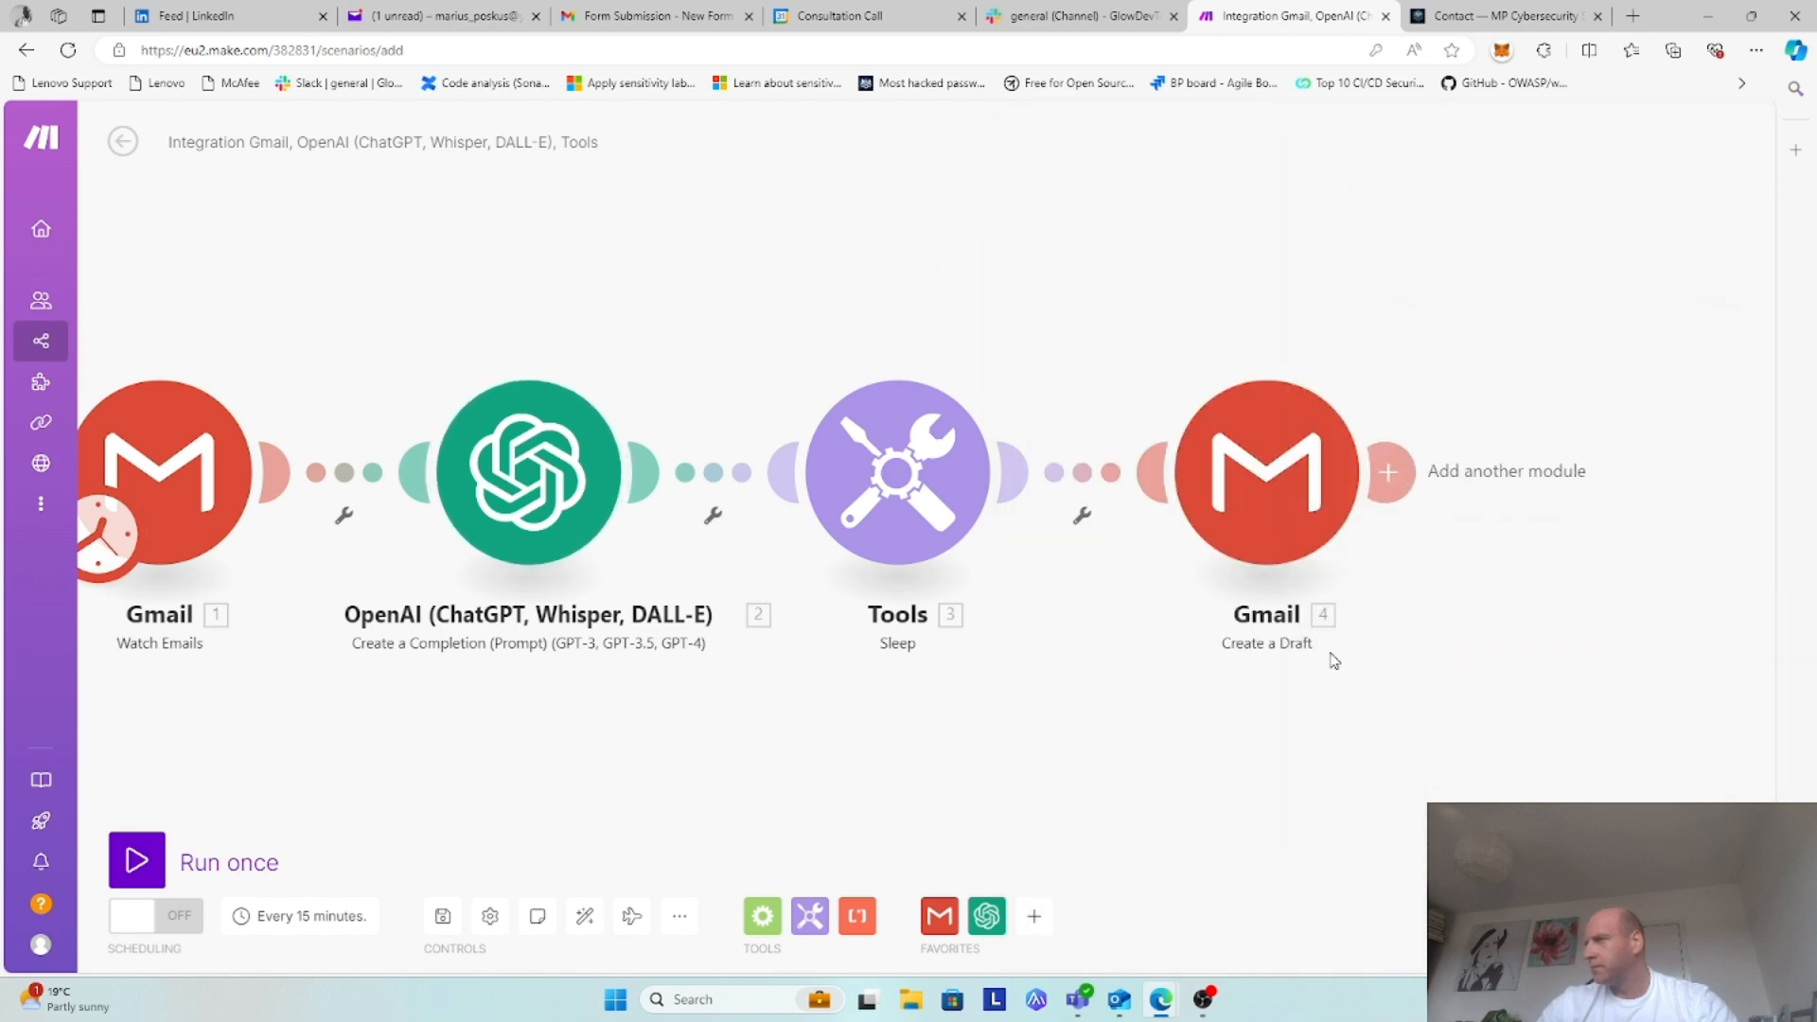
Step: Switch to Gmail to view the emails under the Website Forms label, and return to the Make scenario
drag(540, 730, 673, 692)
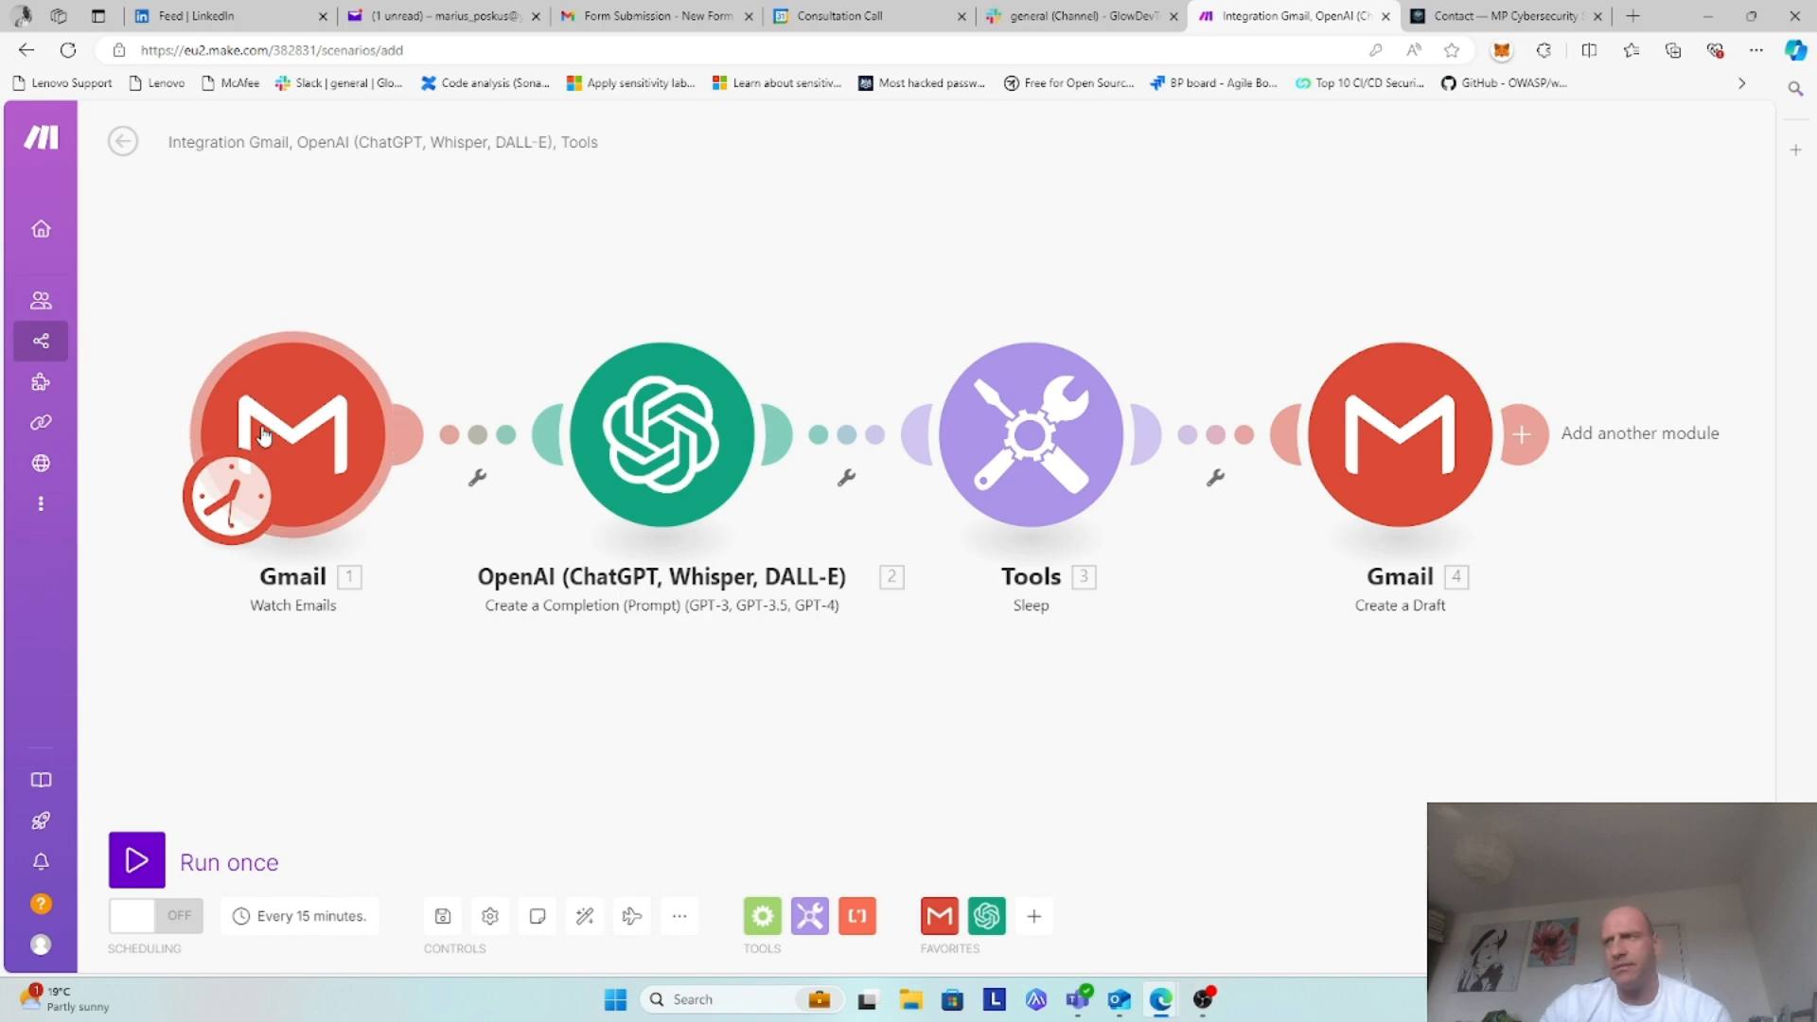
click(681, 8)
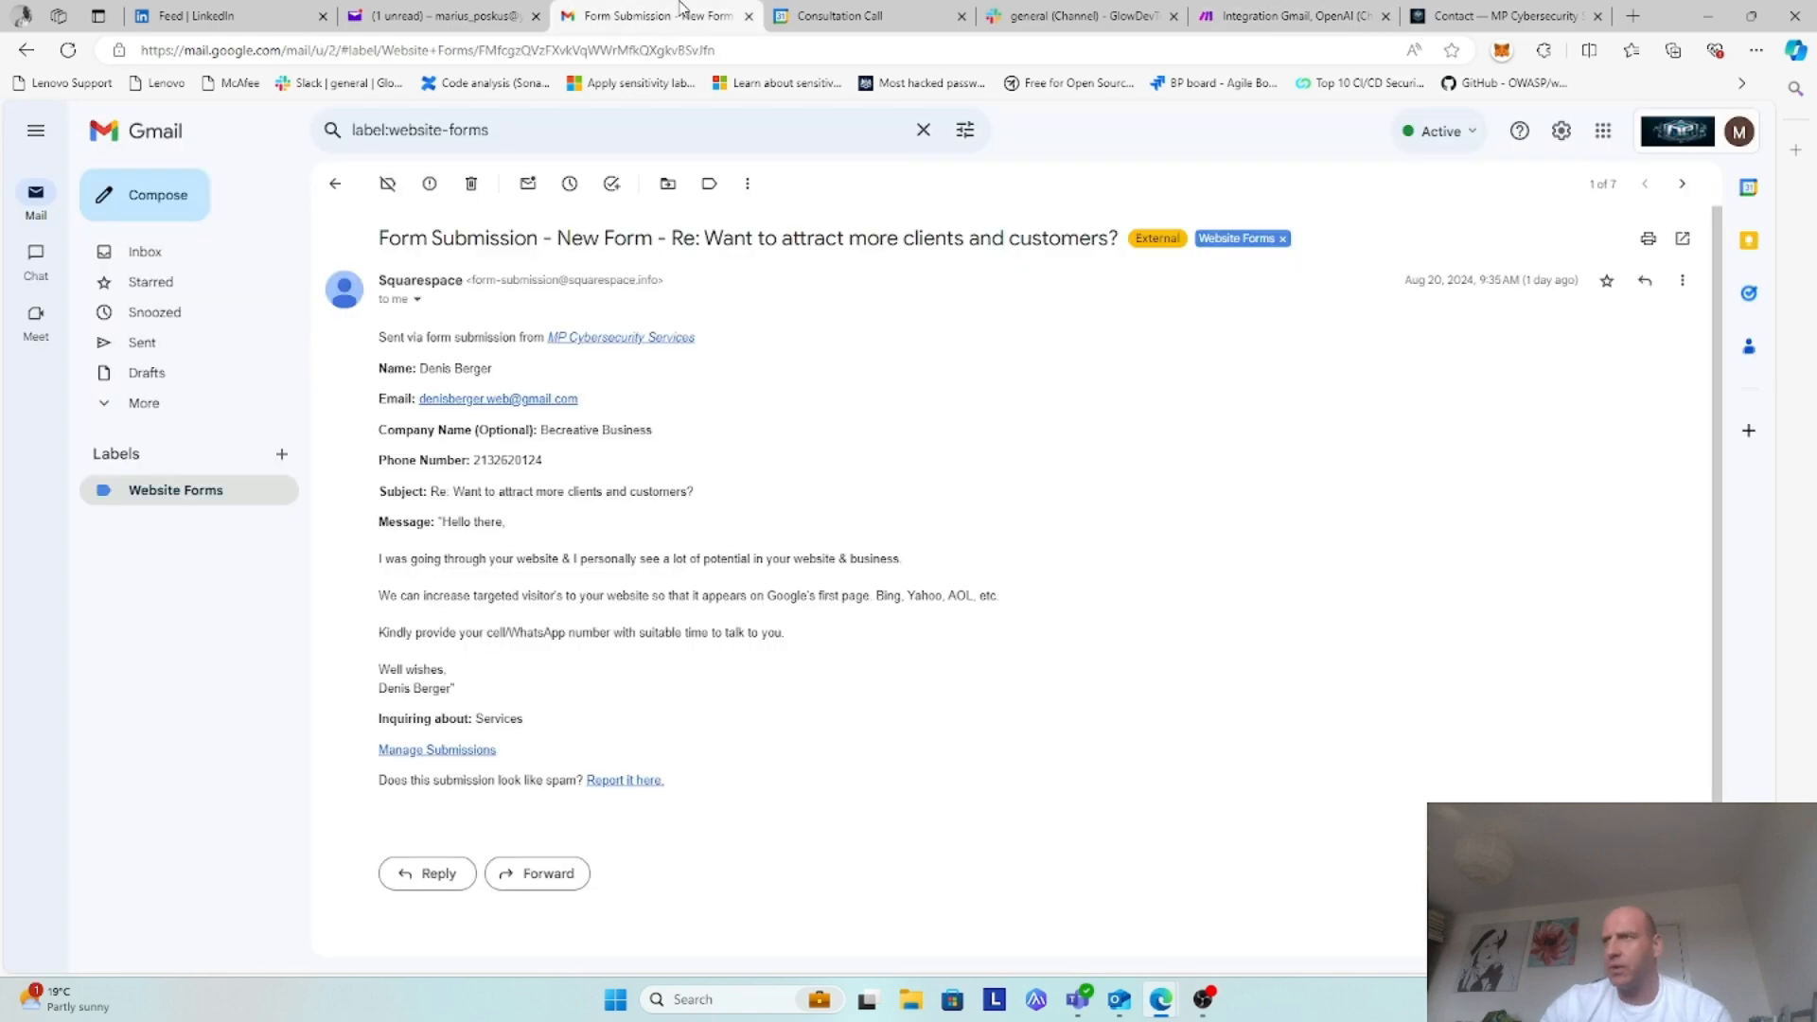
click(174, 494)
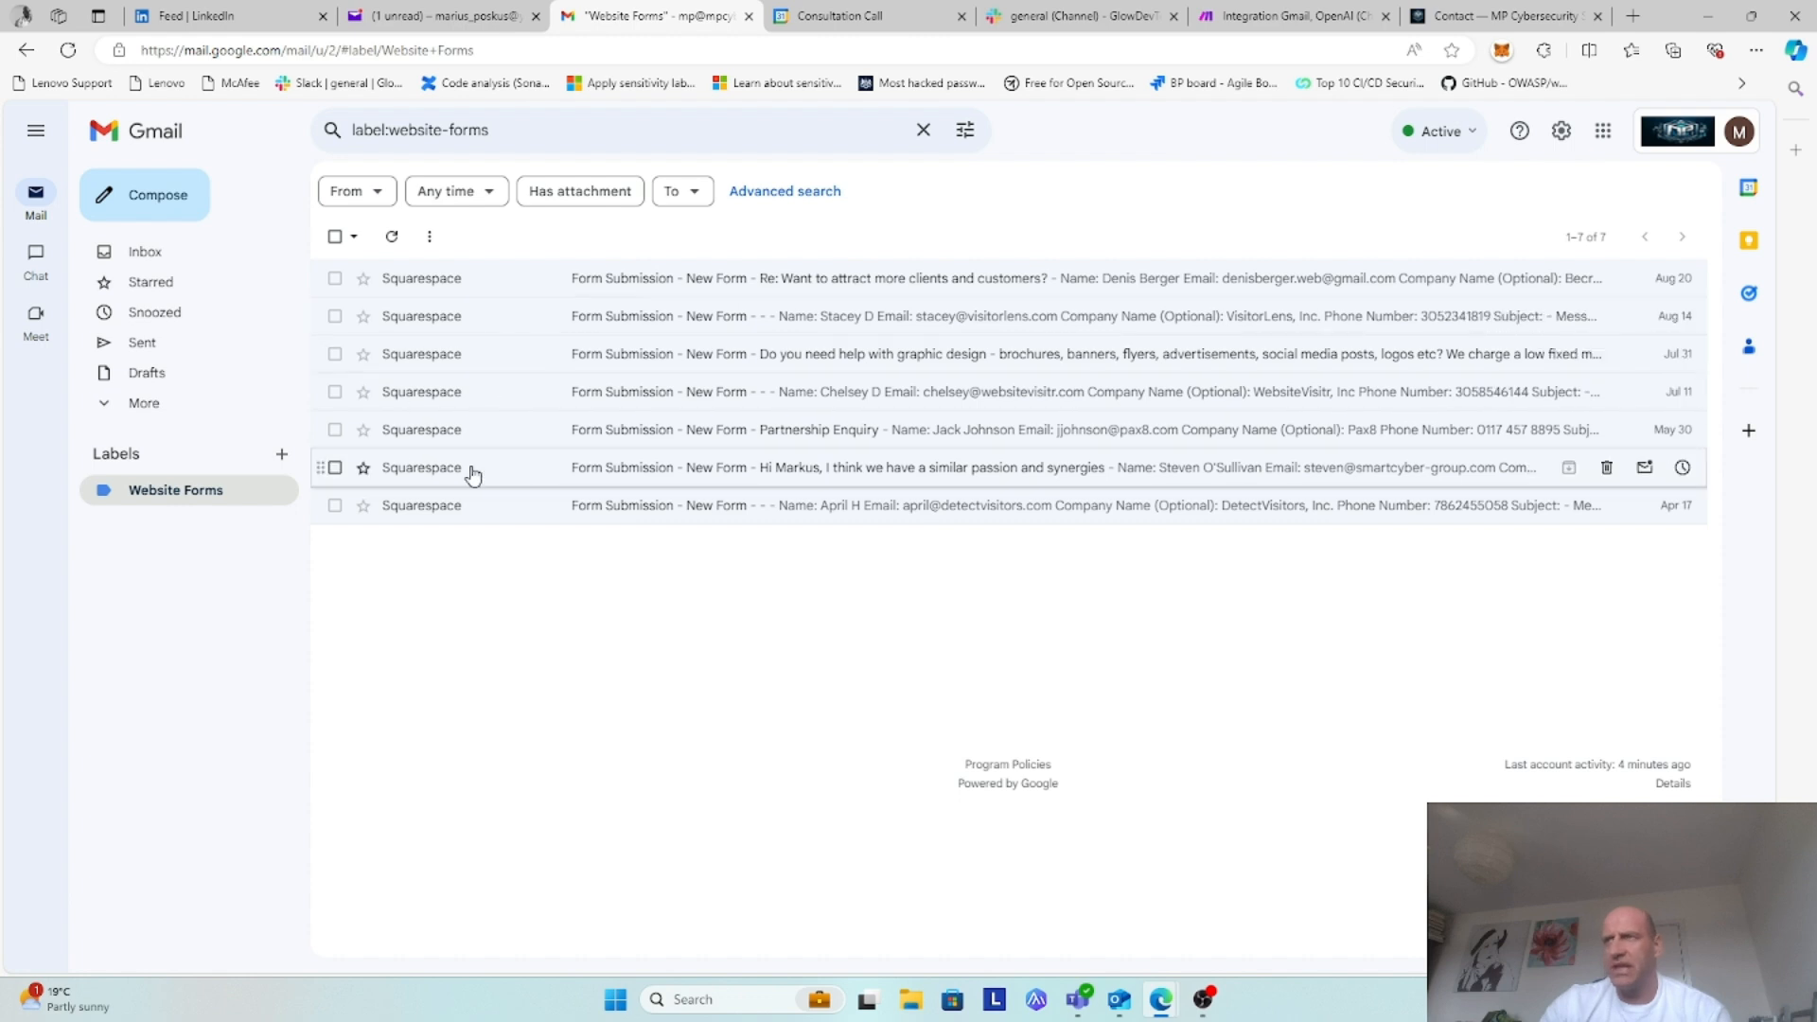
click(1324, 8)
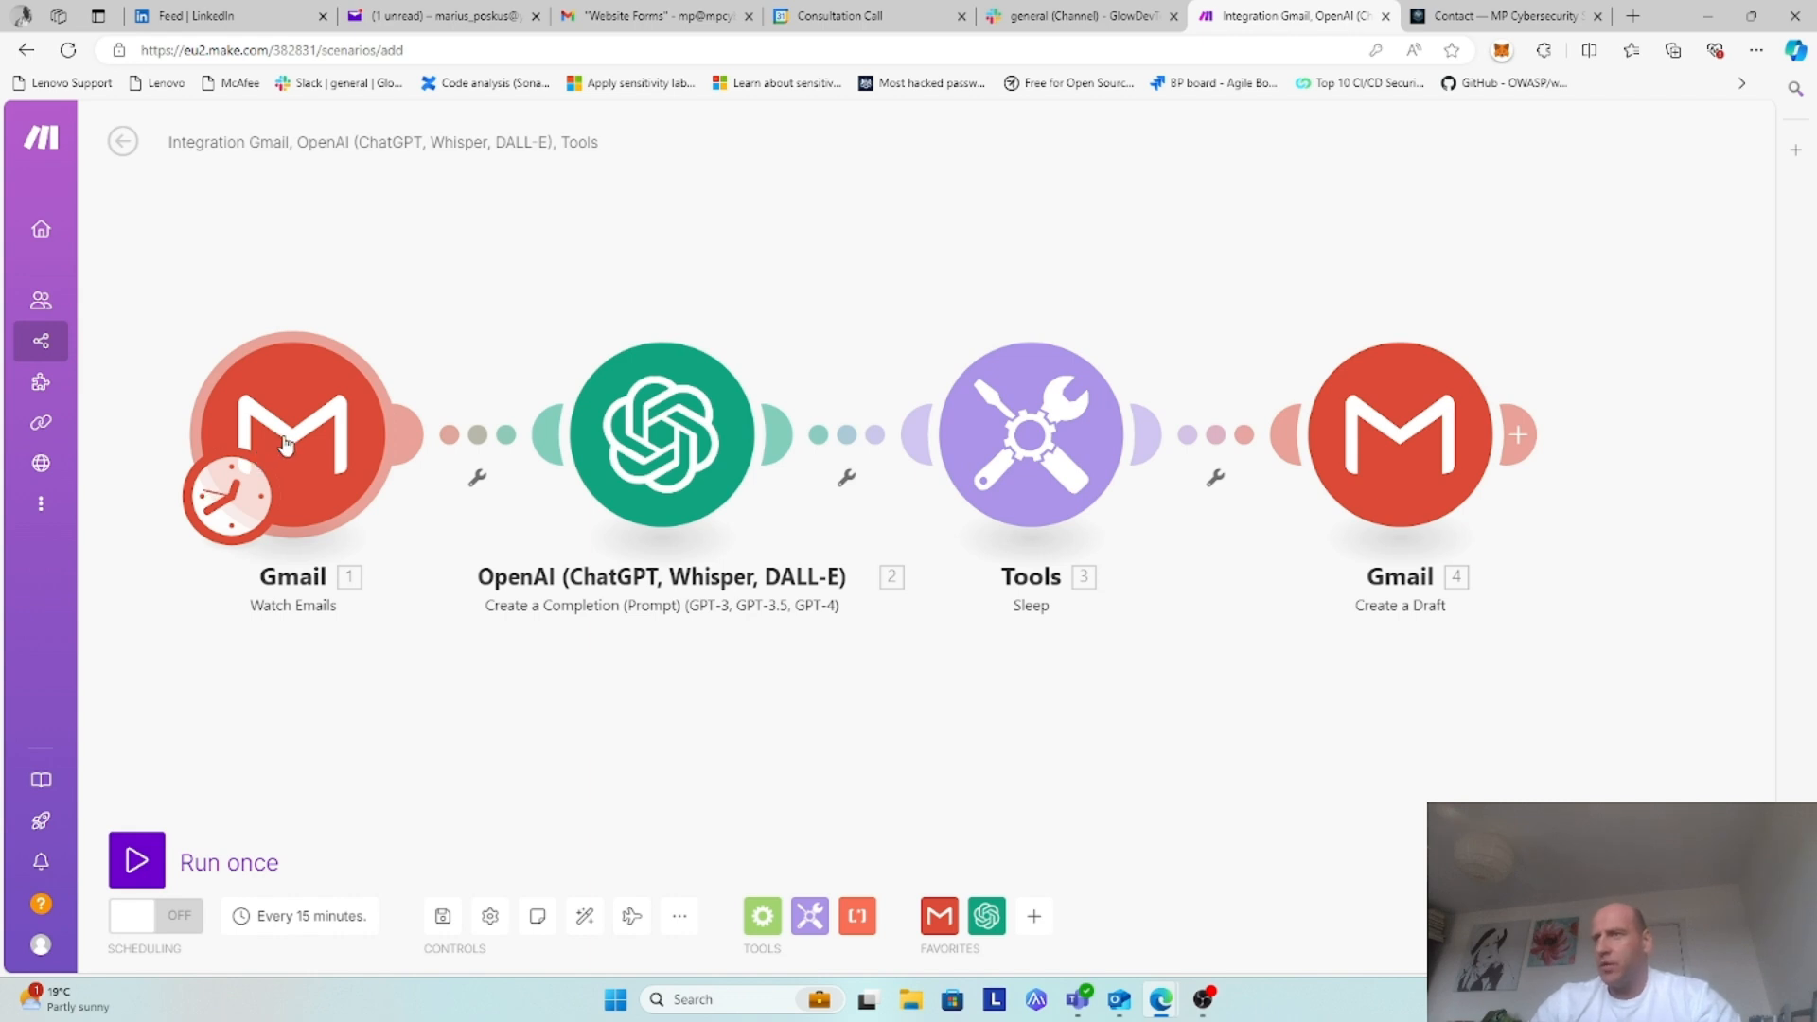
Step: Review the OpenAI module's System and User message contents, including the booking link instruction, and close its settings with OK
click(634, 426)
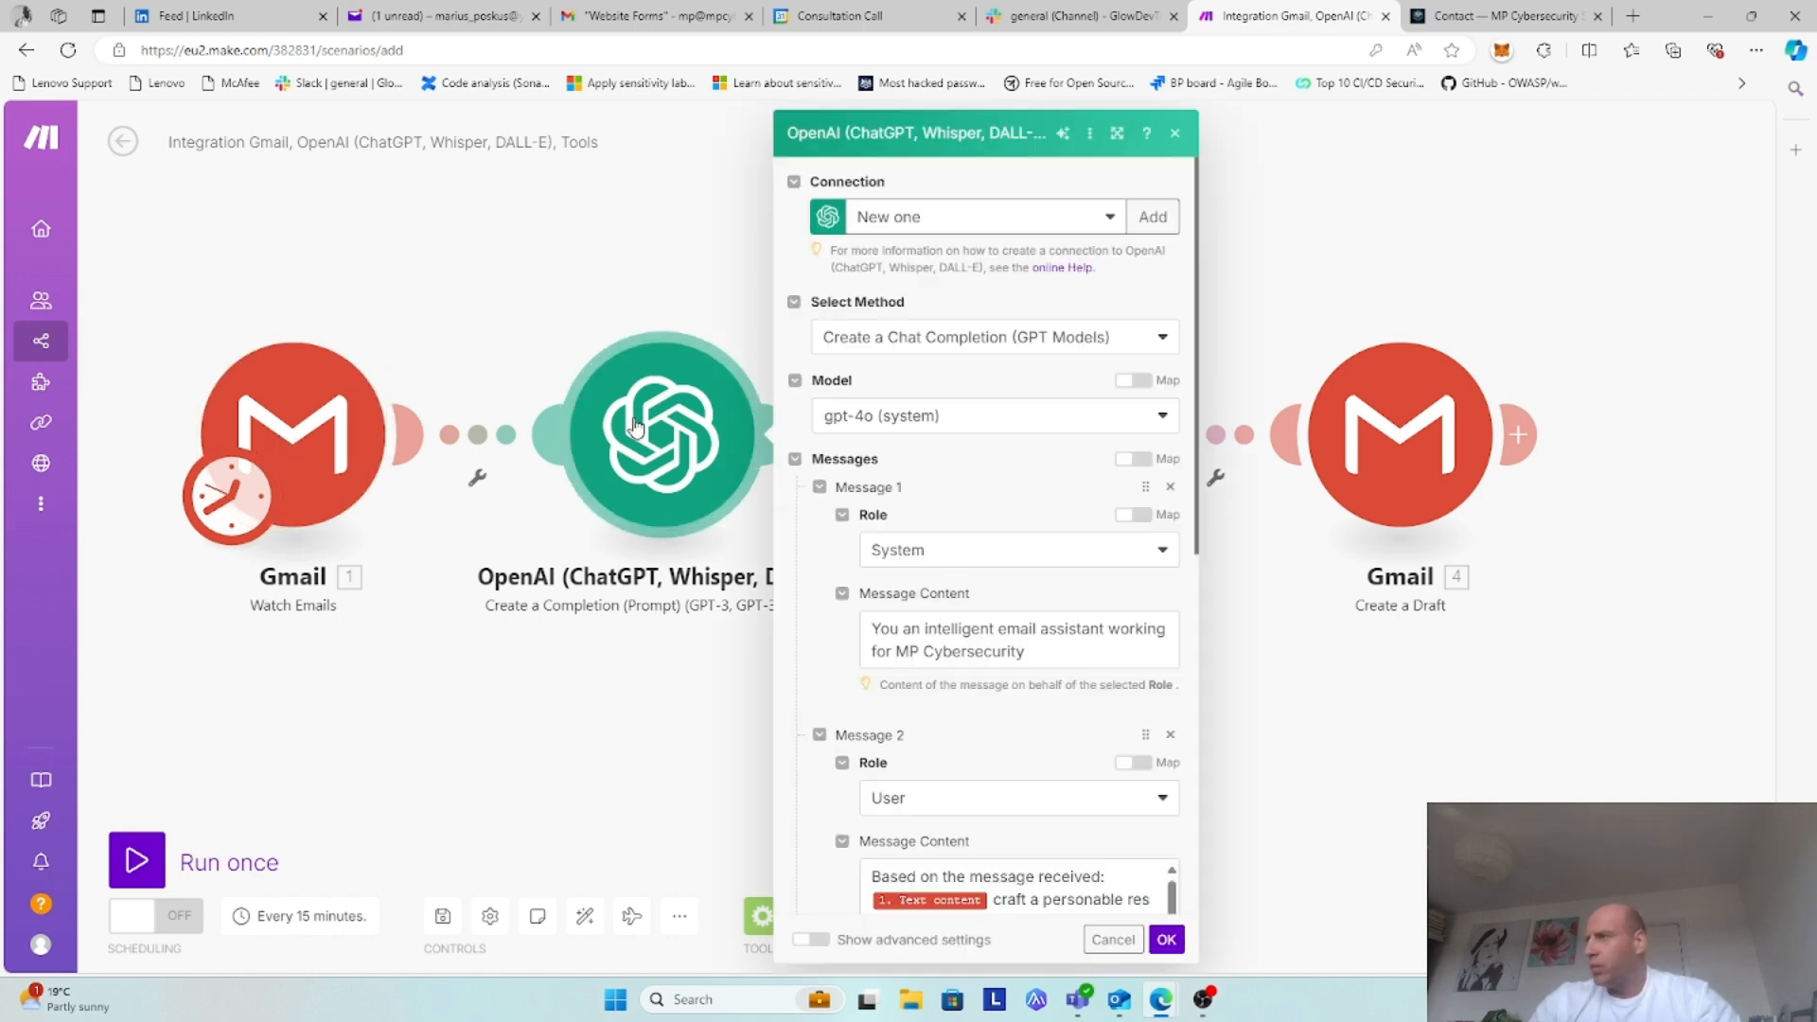
scroll(994, 497, down, 2)
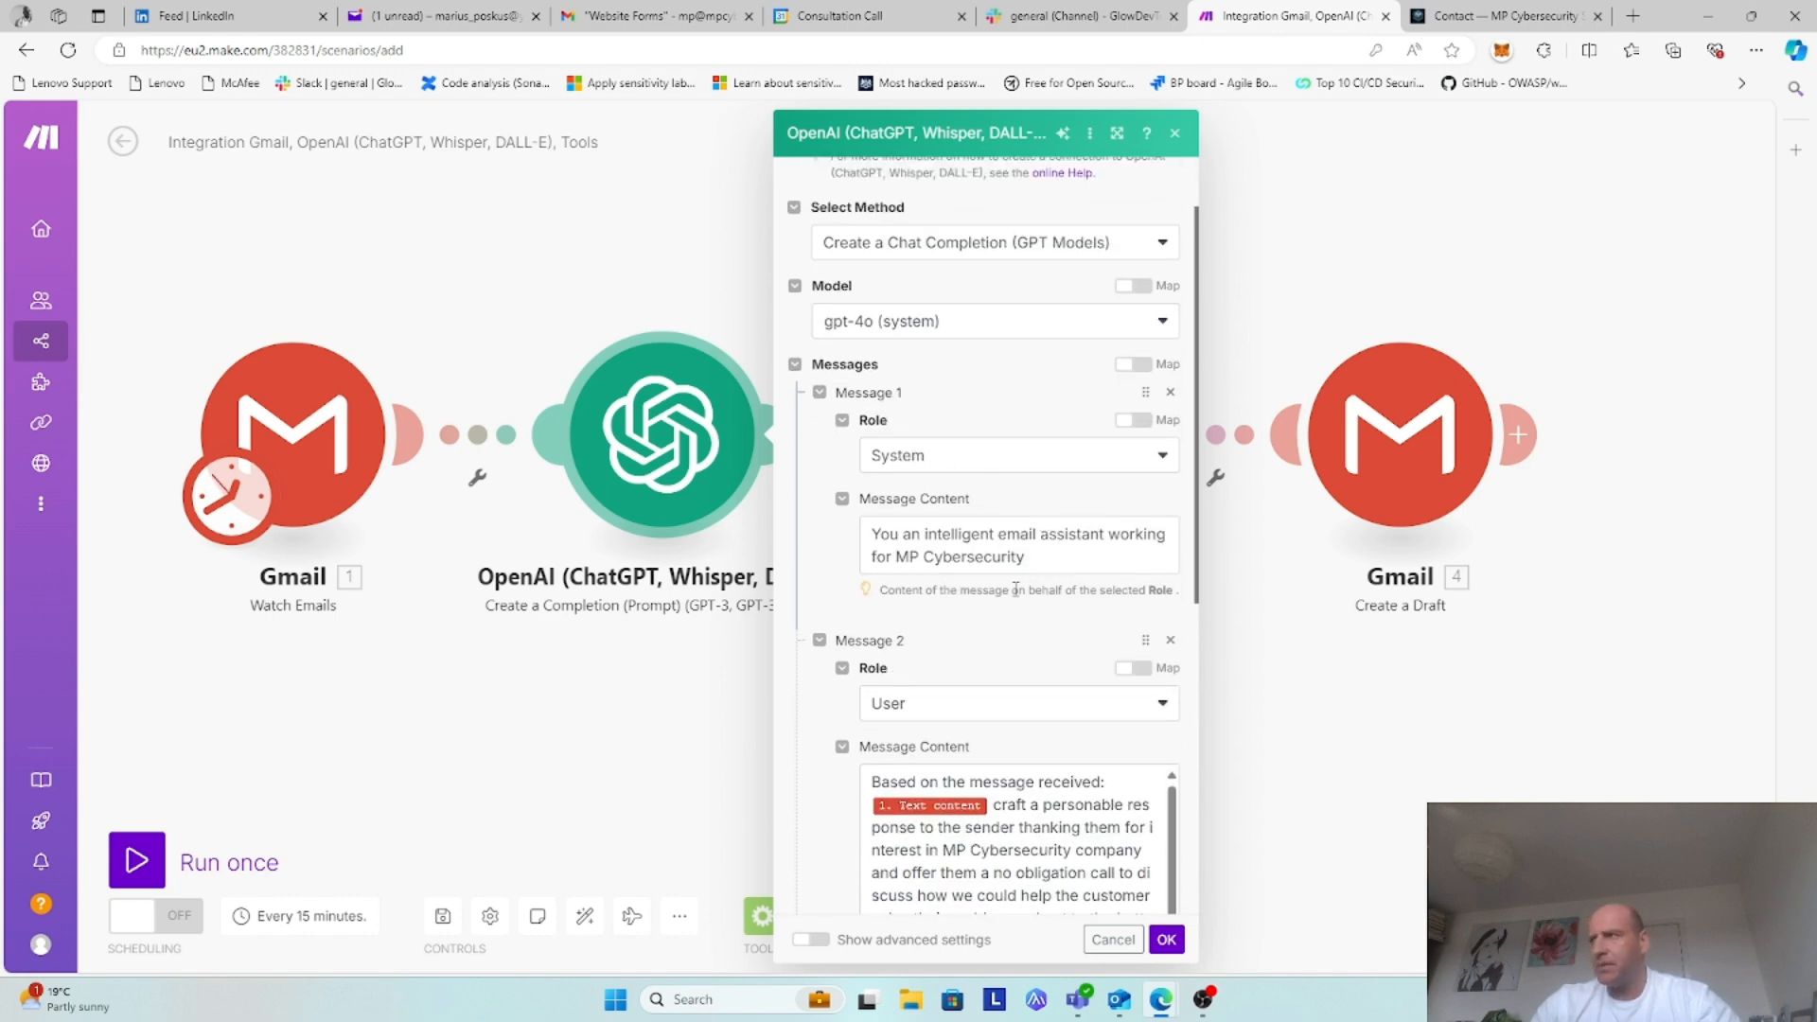
scroll(1044, 589, down, 3)
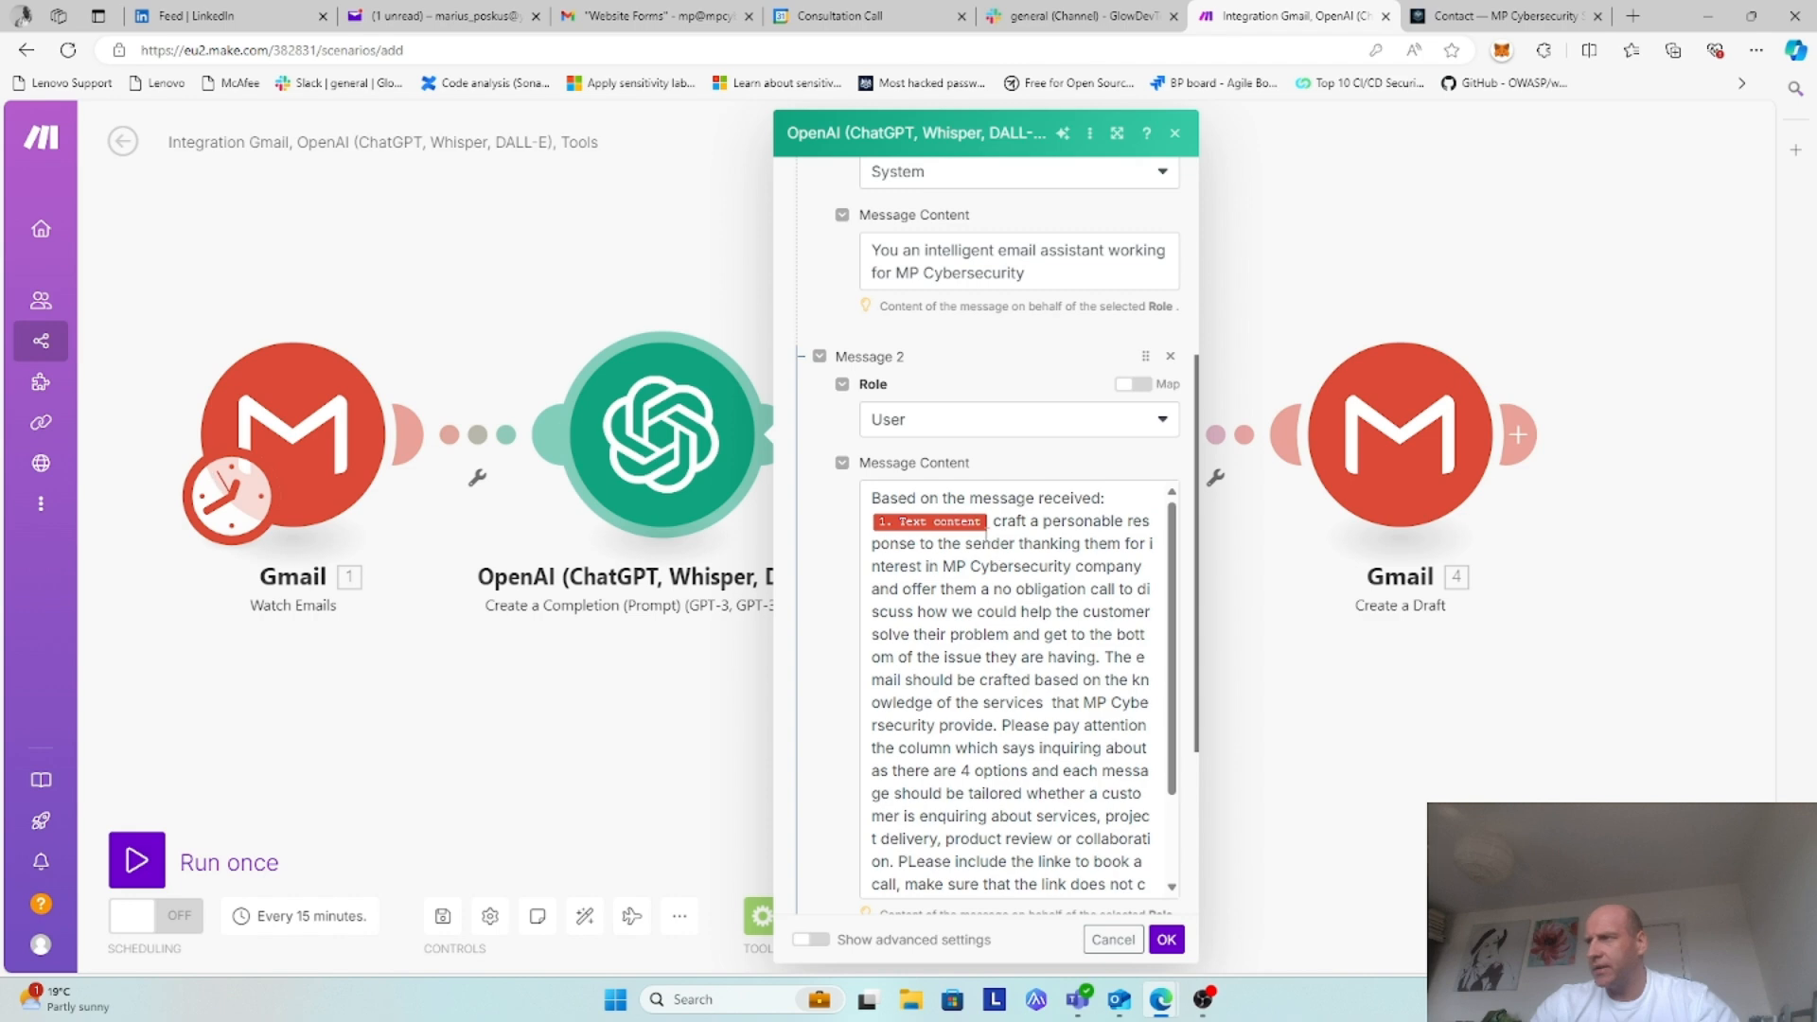
scroll(1020, 566, down, 1)
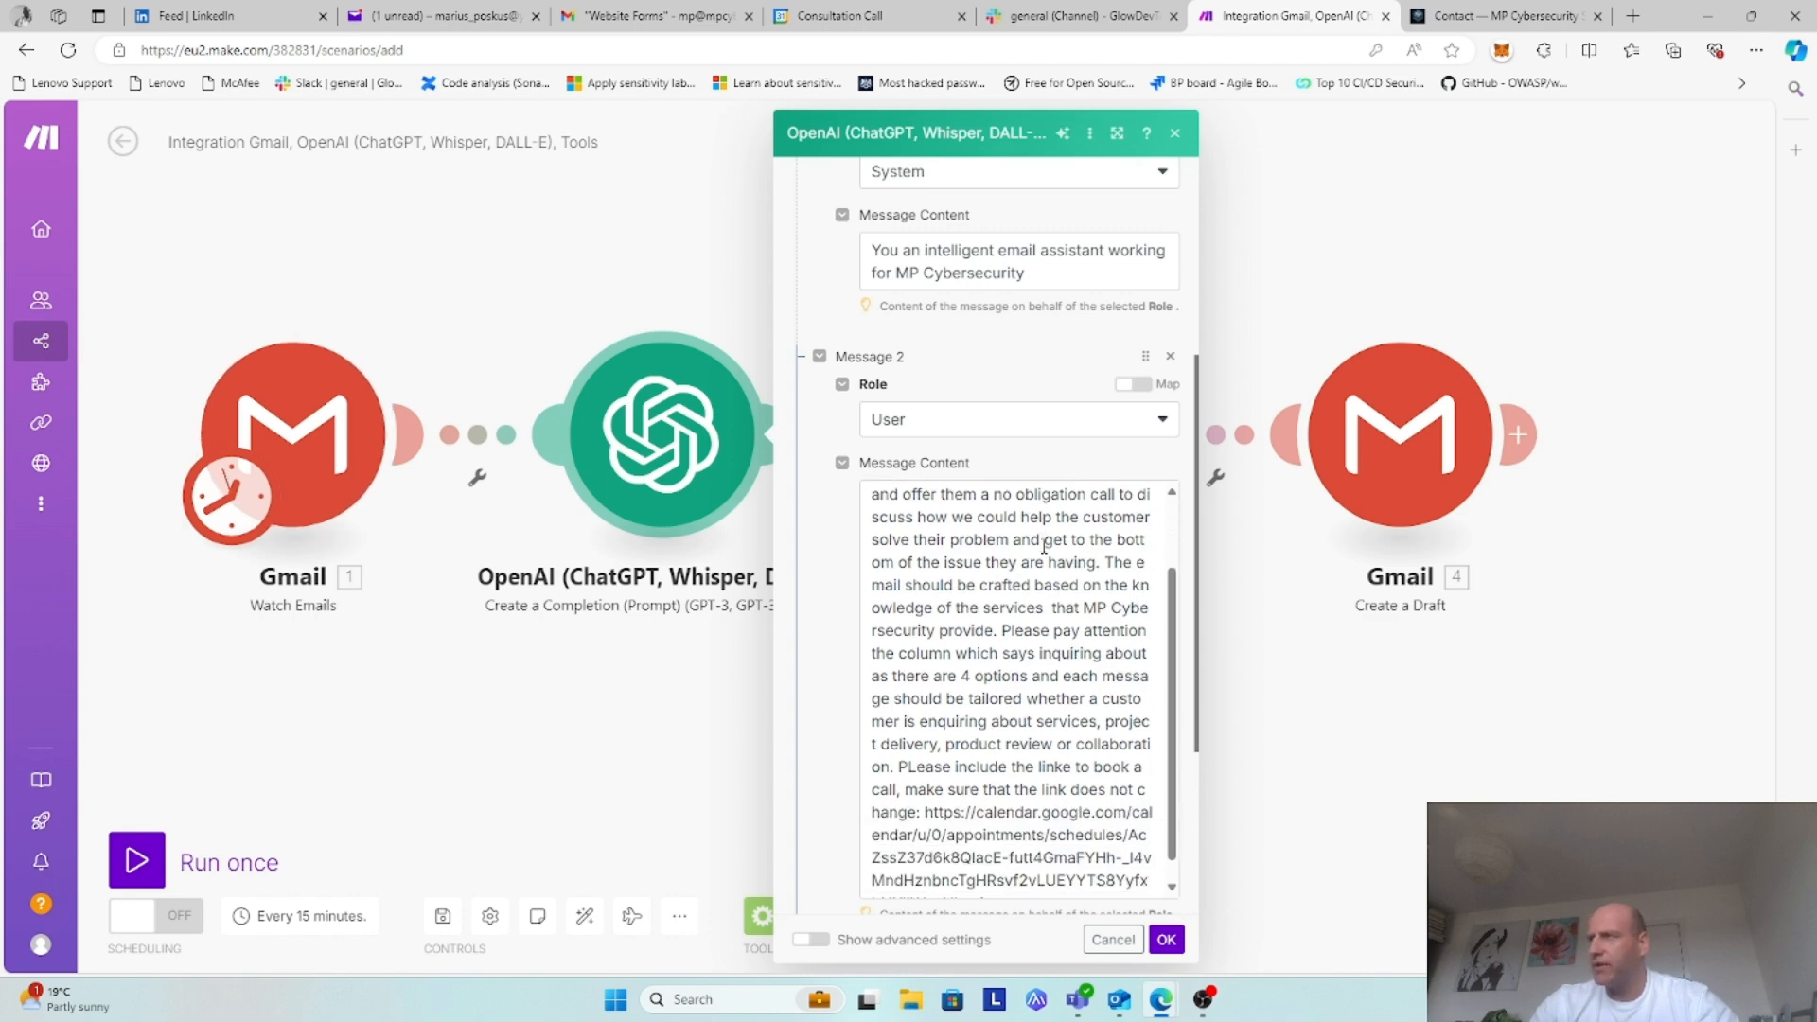
scroll(975, 665, down, 1)
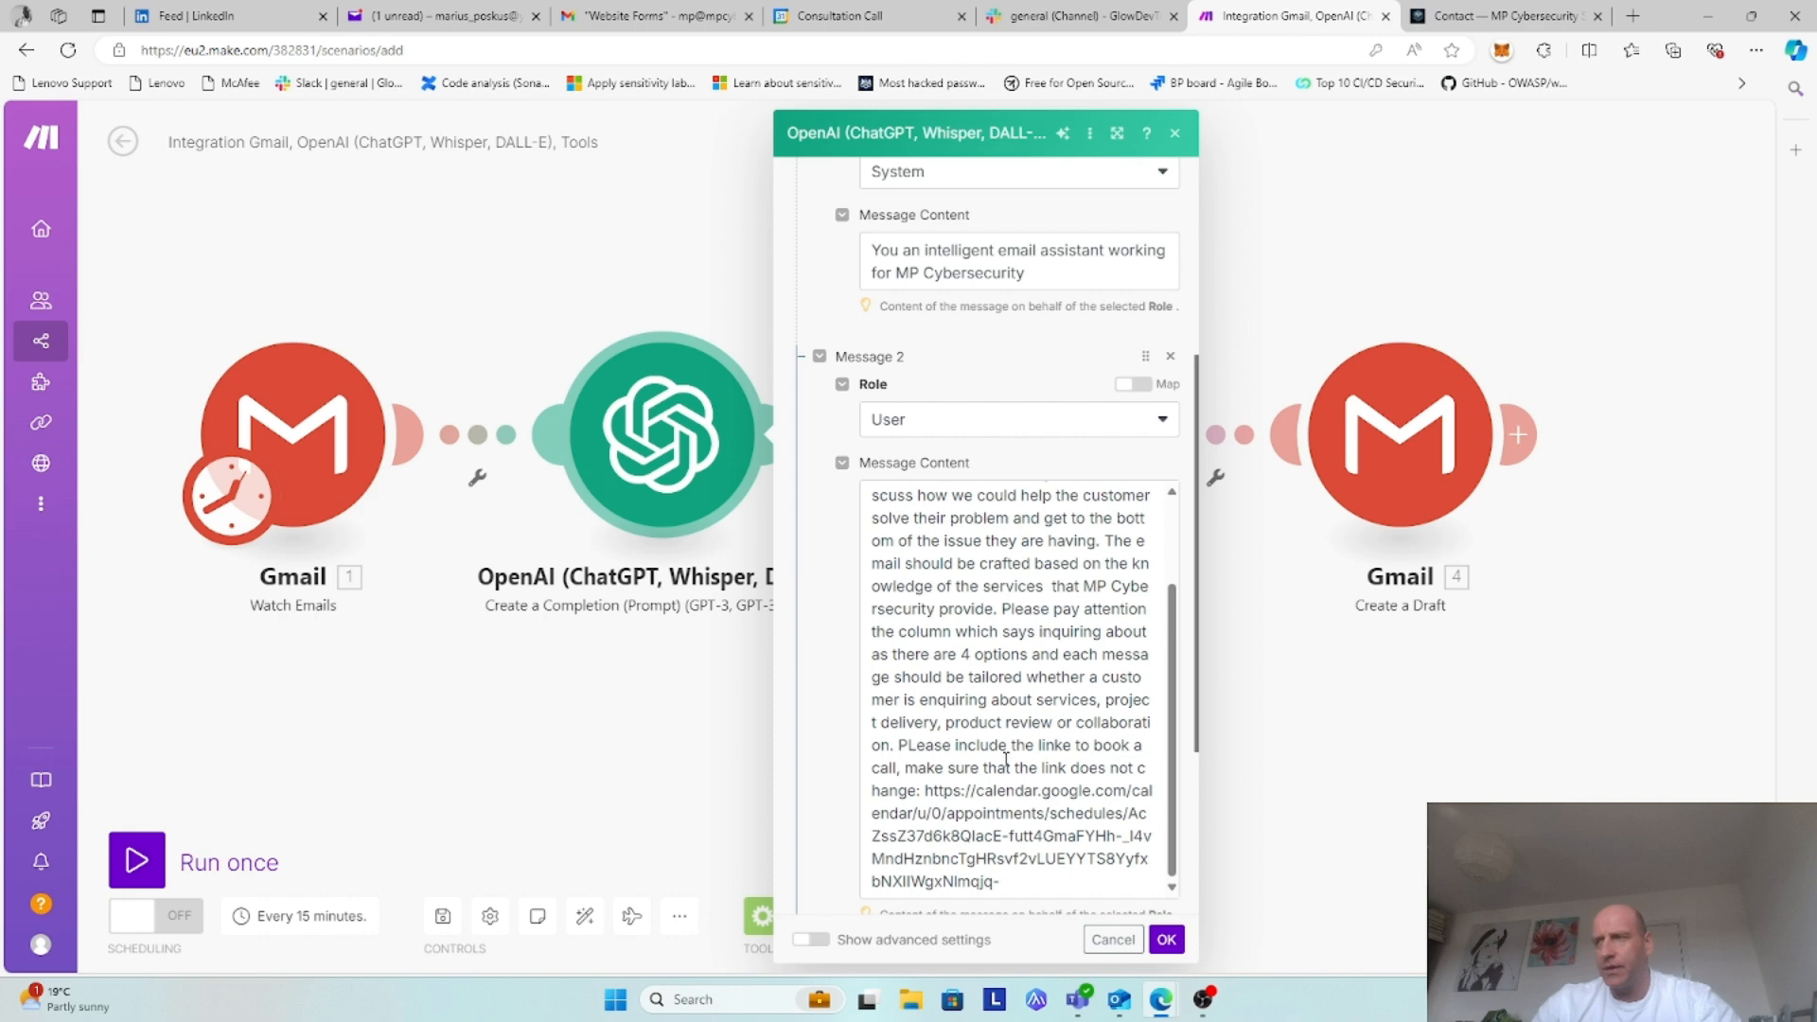
click(1166, 939)
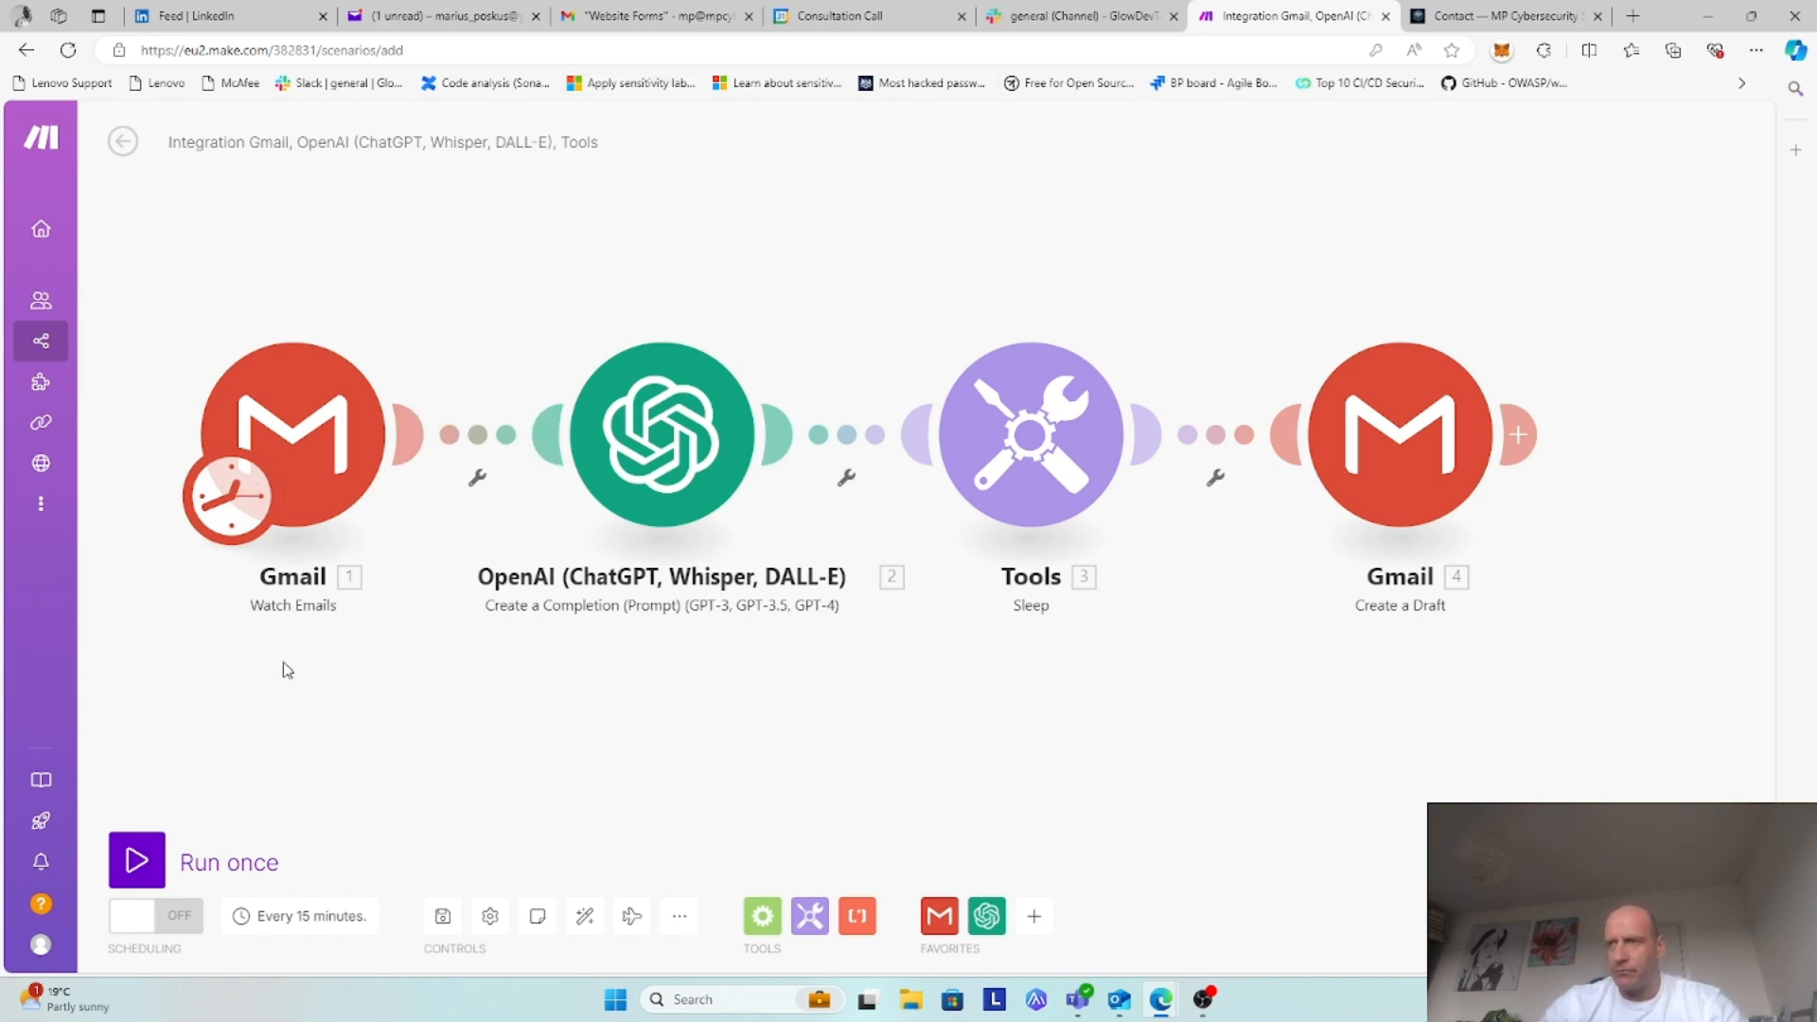
Step: Run the scenario once and check the run output of the Gmail Watch Emails module
click(137, 861)
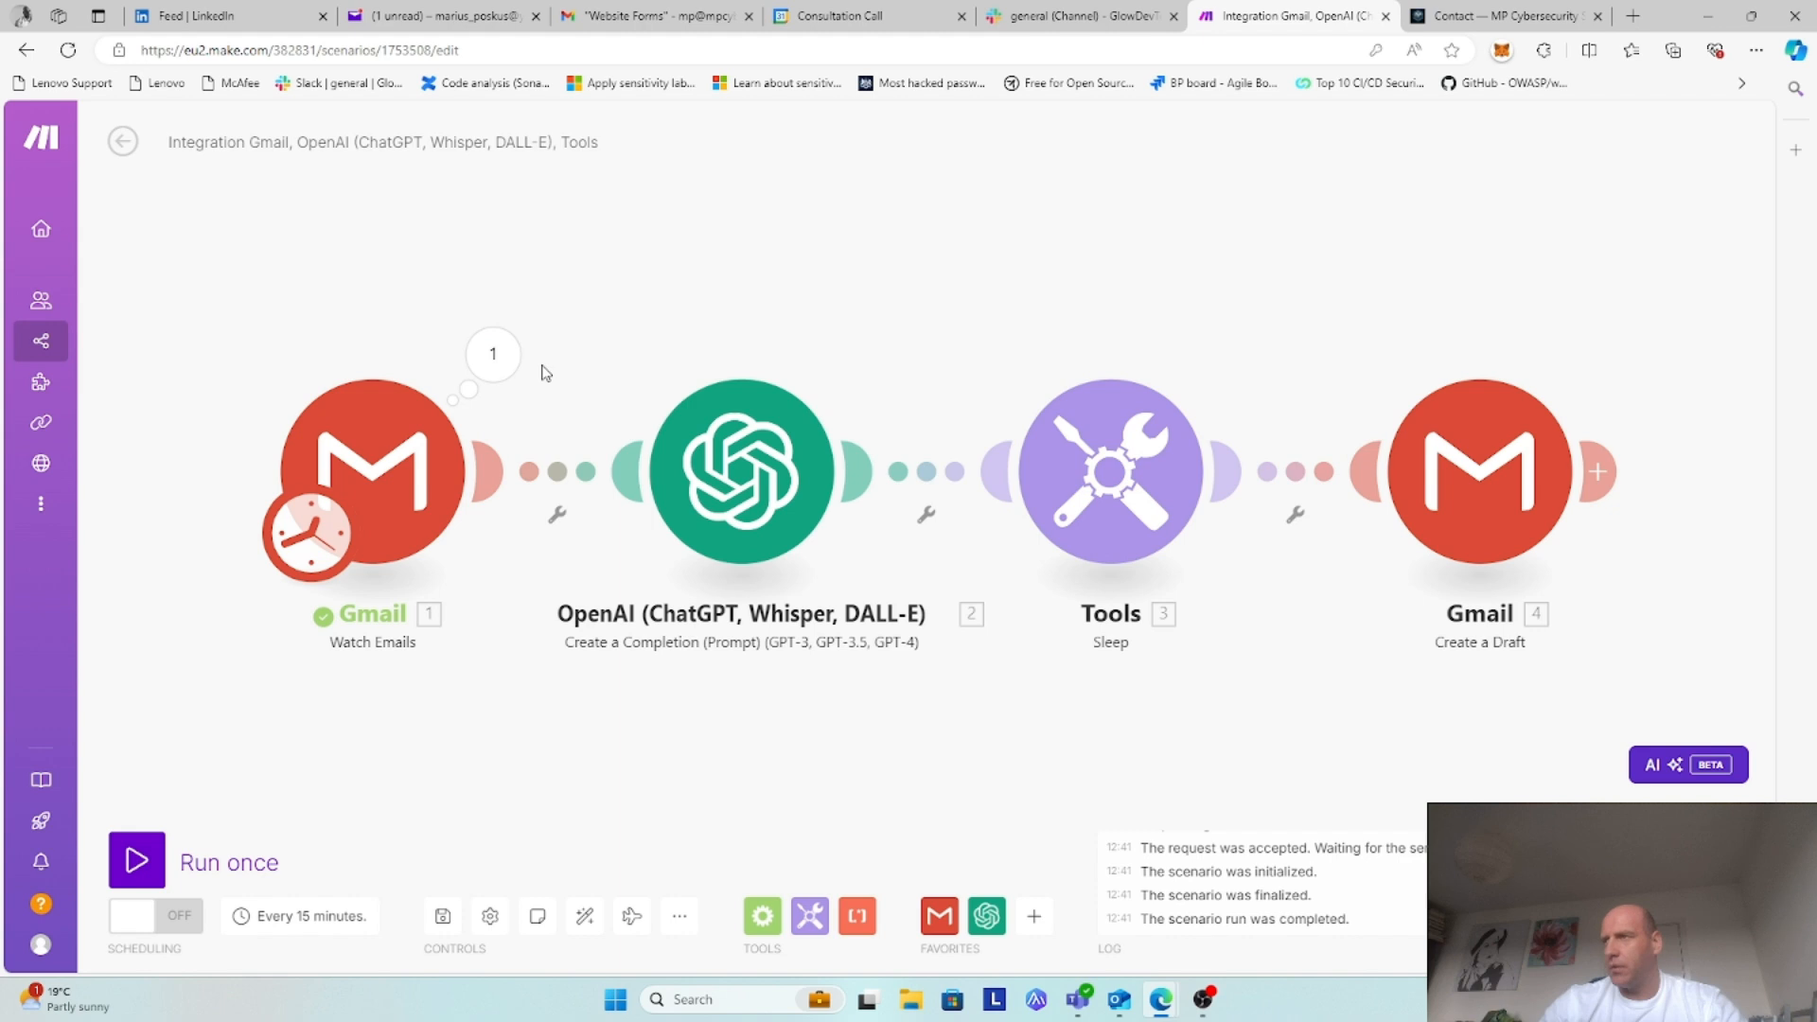
click(501, 364)
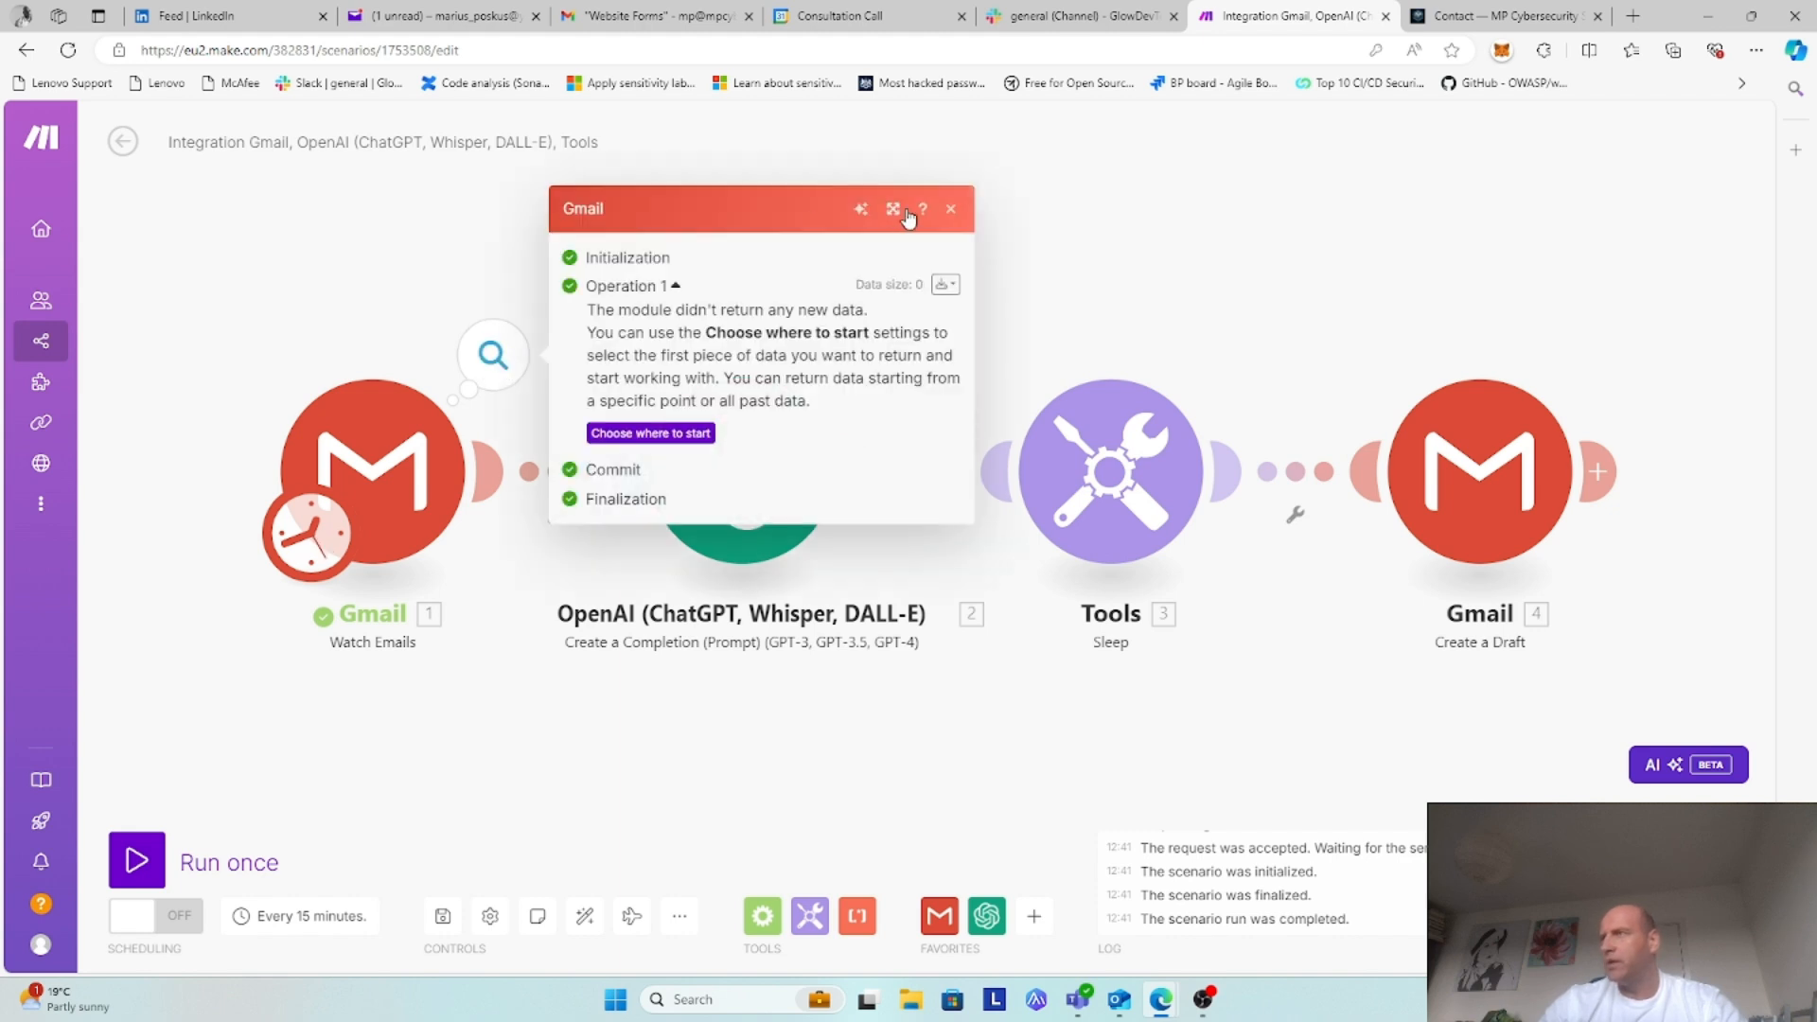
click(952, 211)
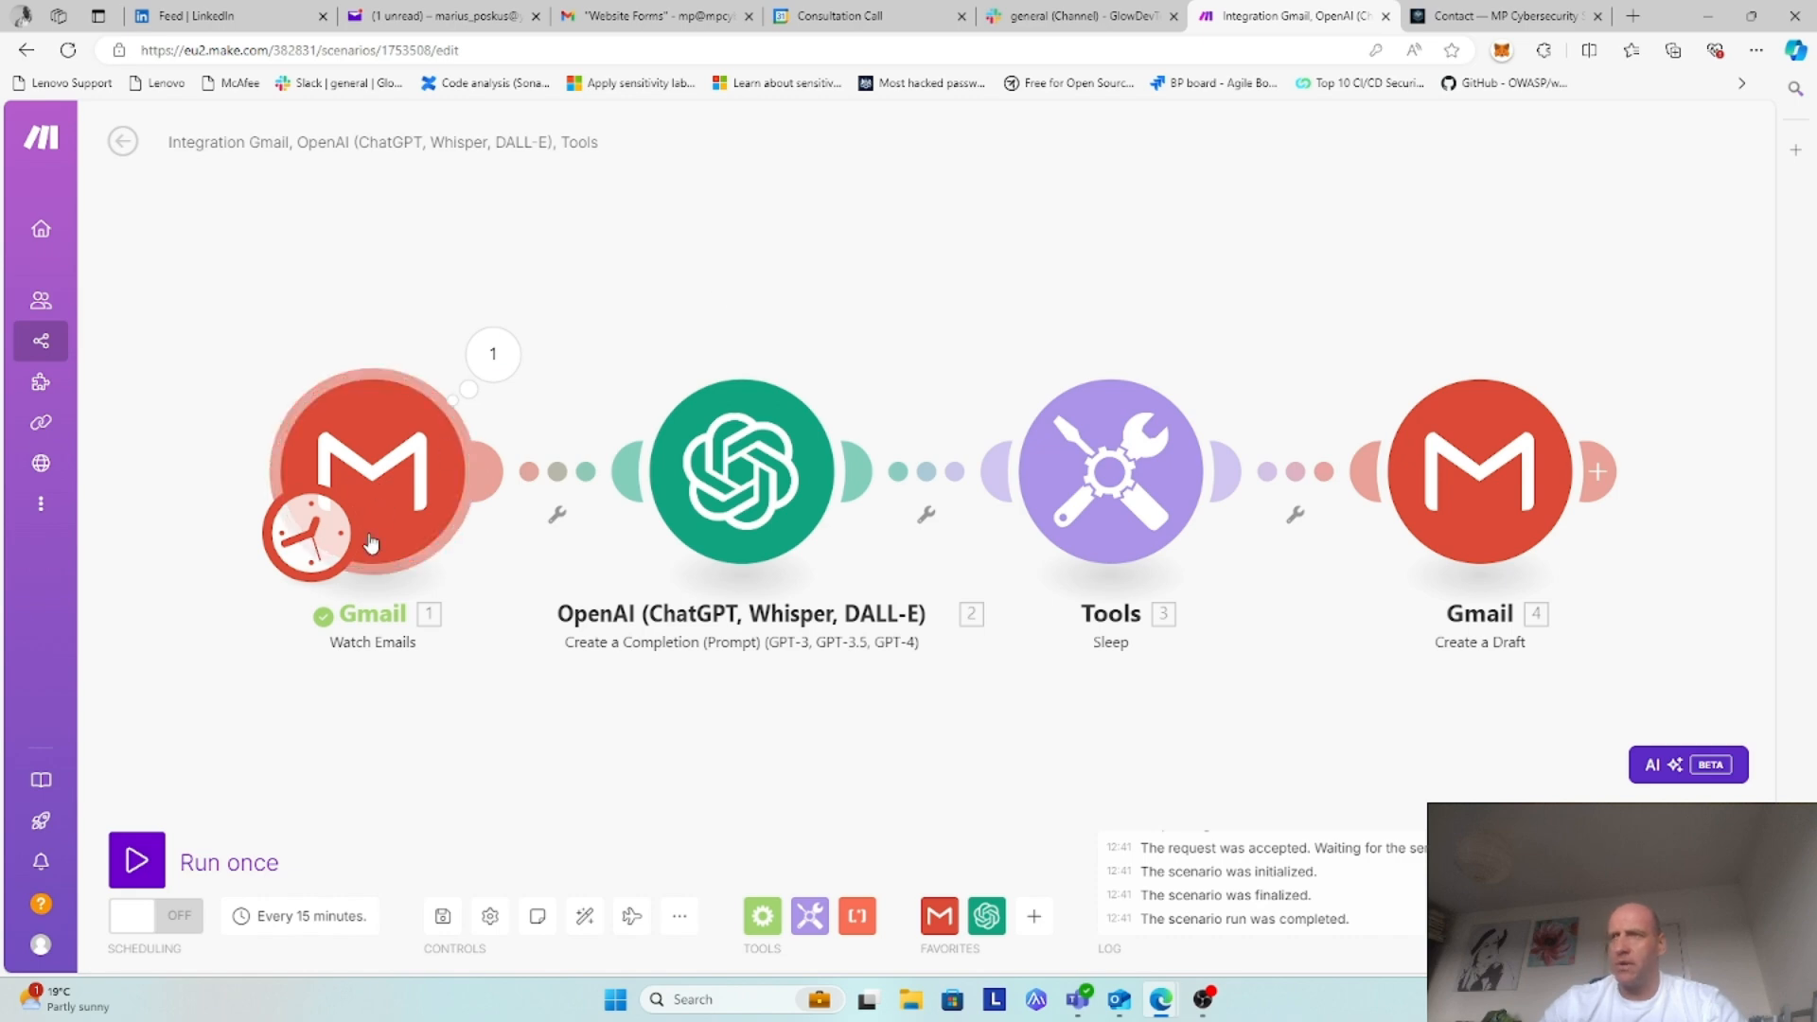
Step: Set the Gmail Watch Emails module's starting point to From now on
click(401, 479)
right_click(383, 443)
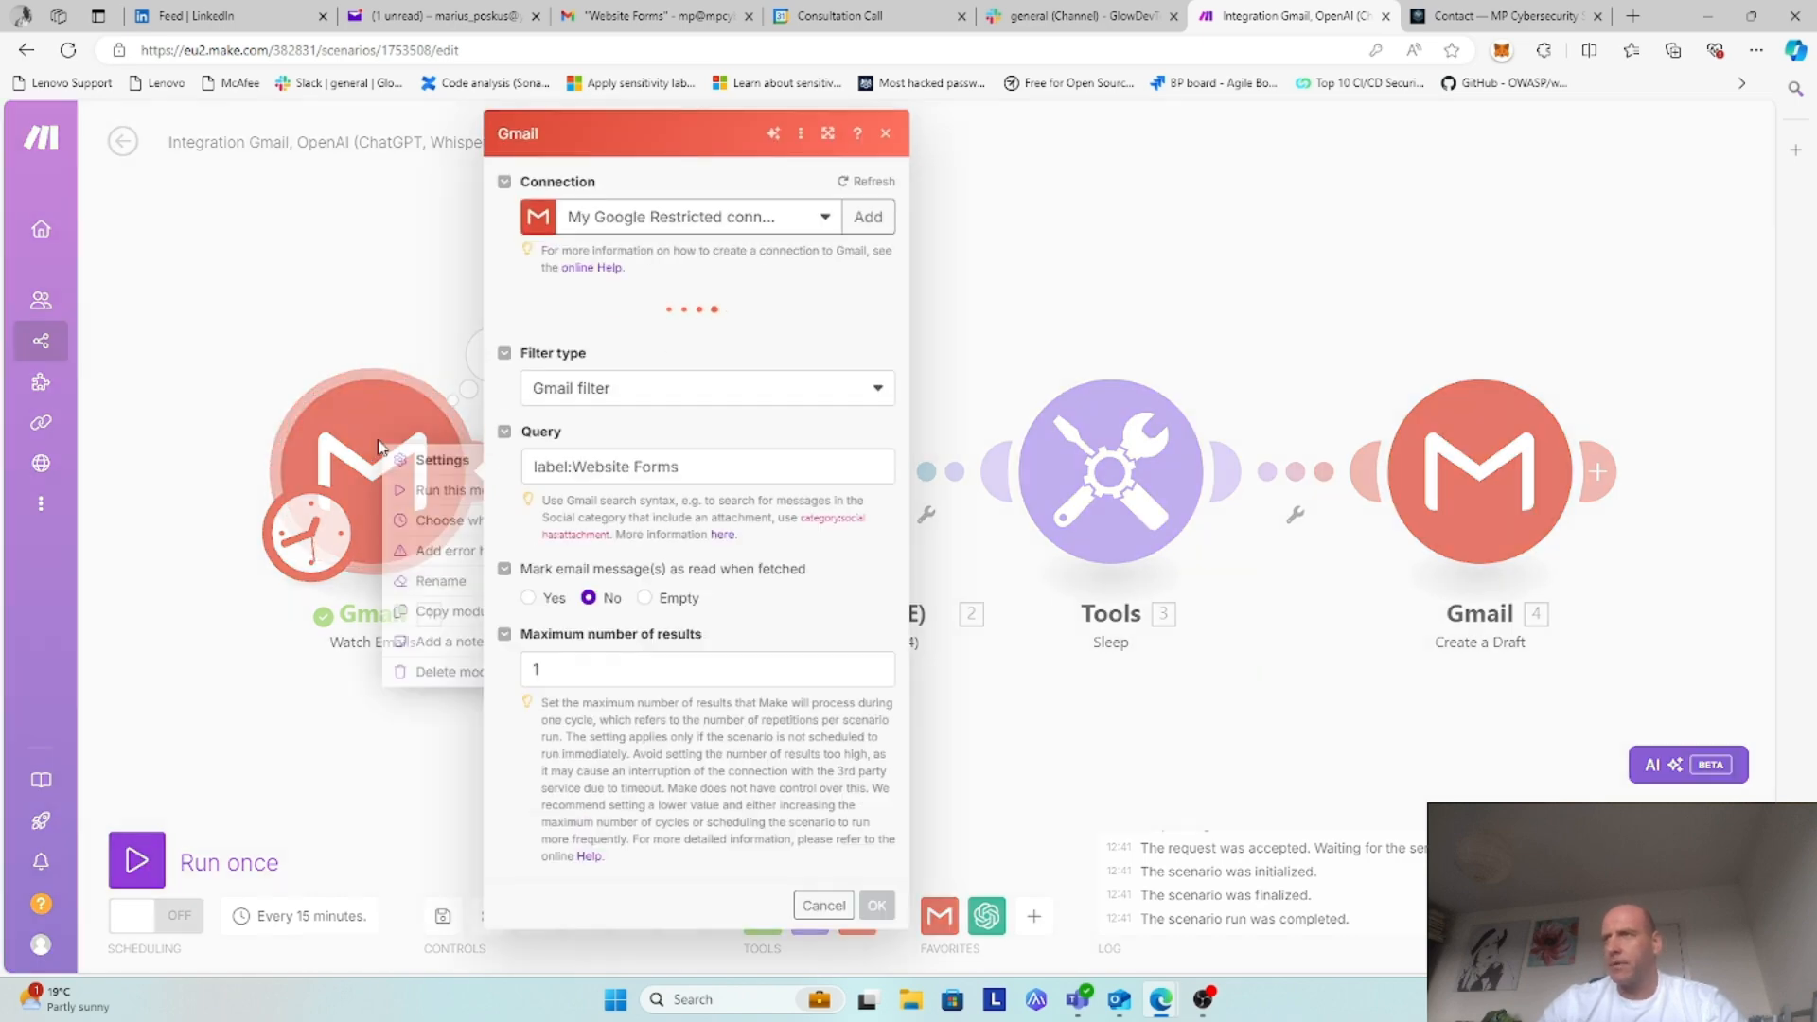
click(885, 133)
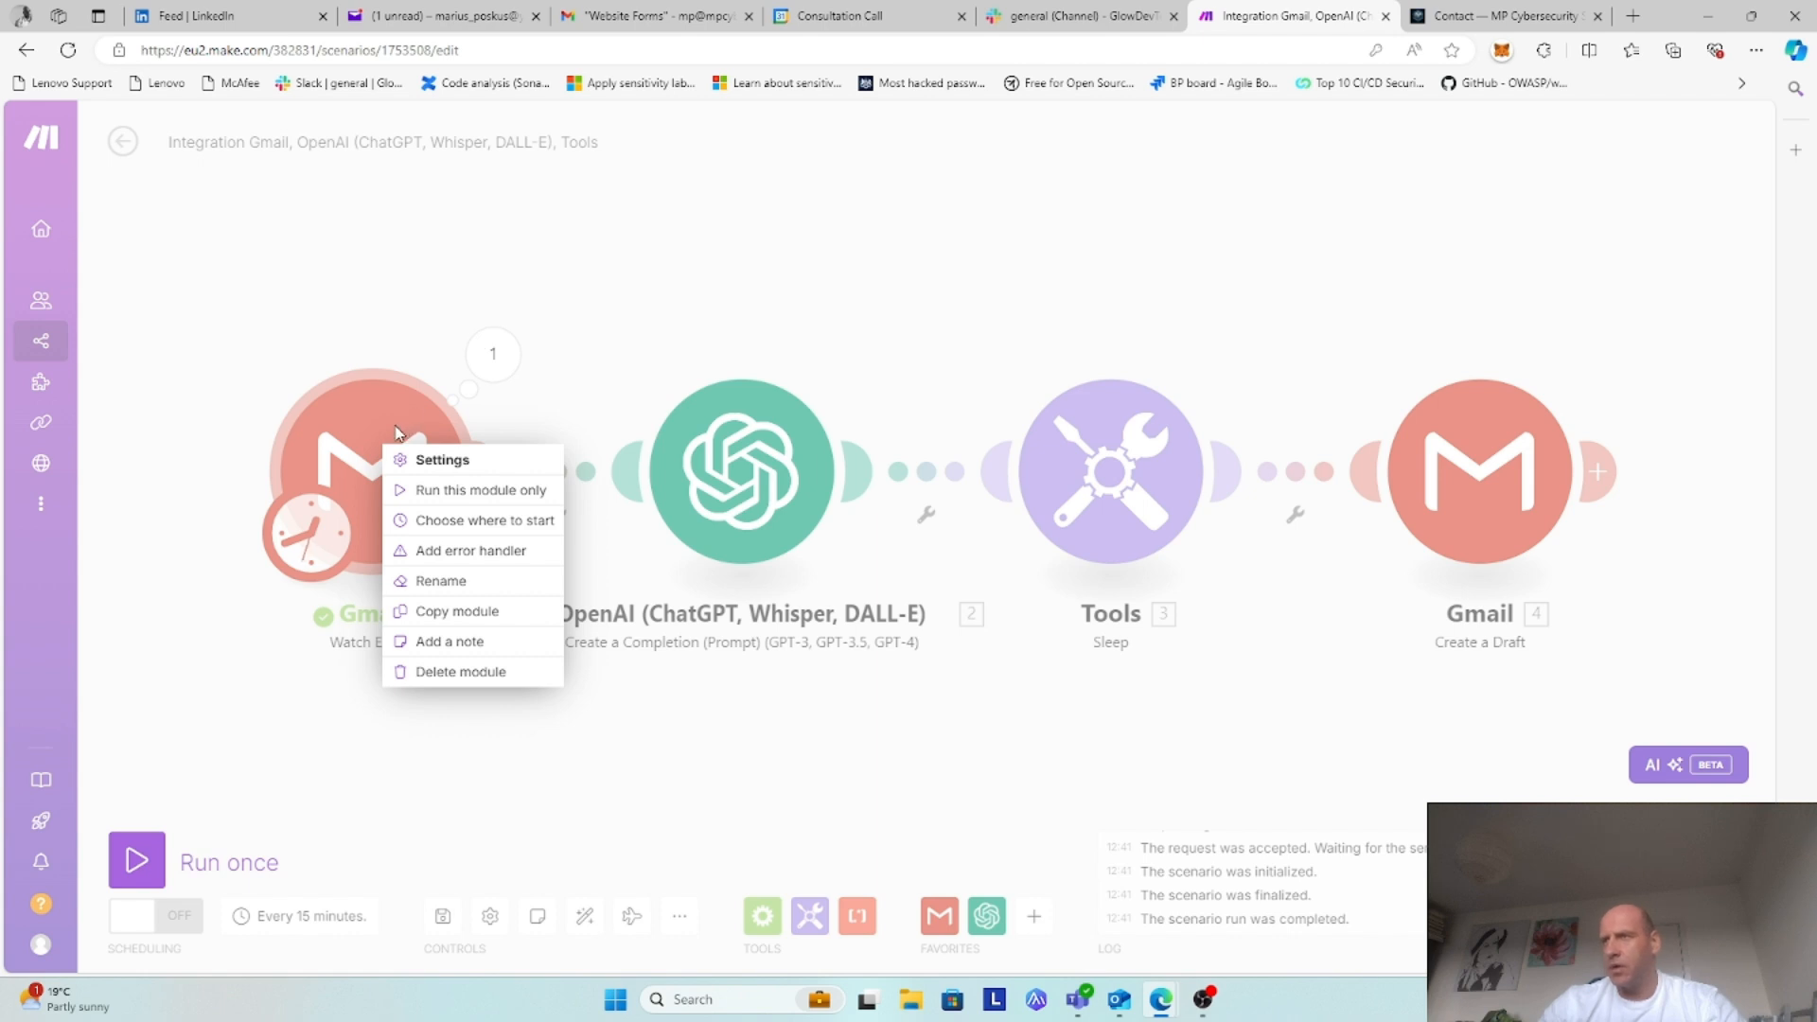
click(356, 431)
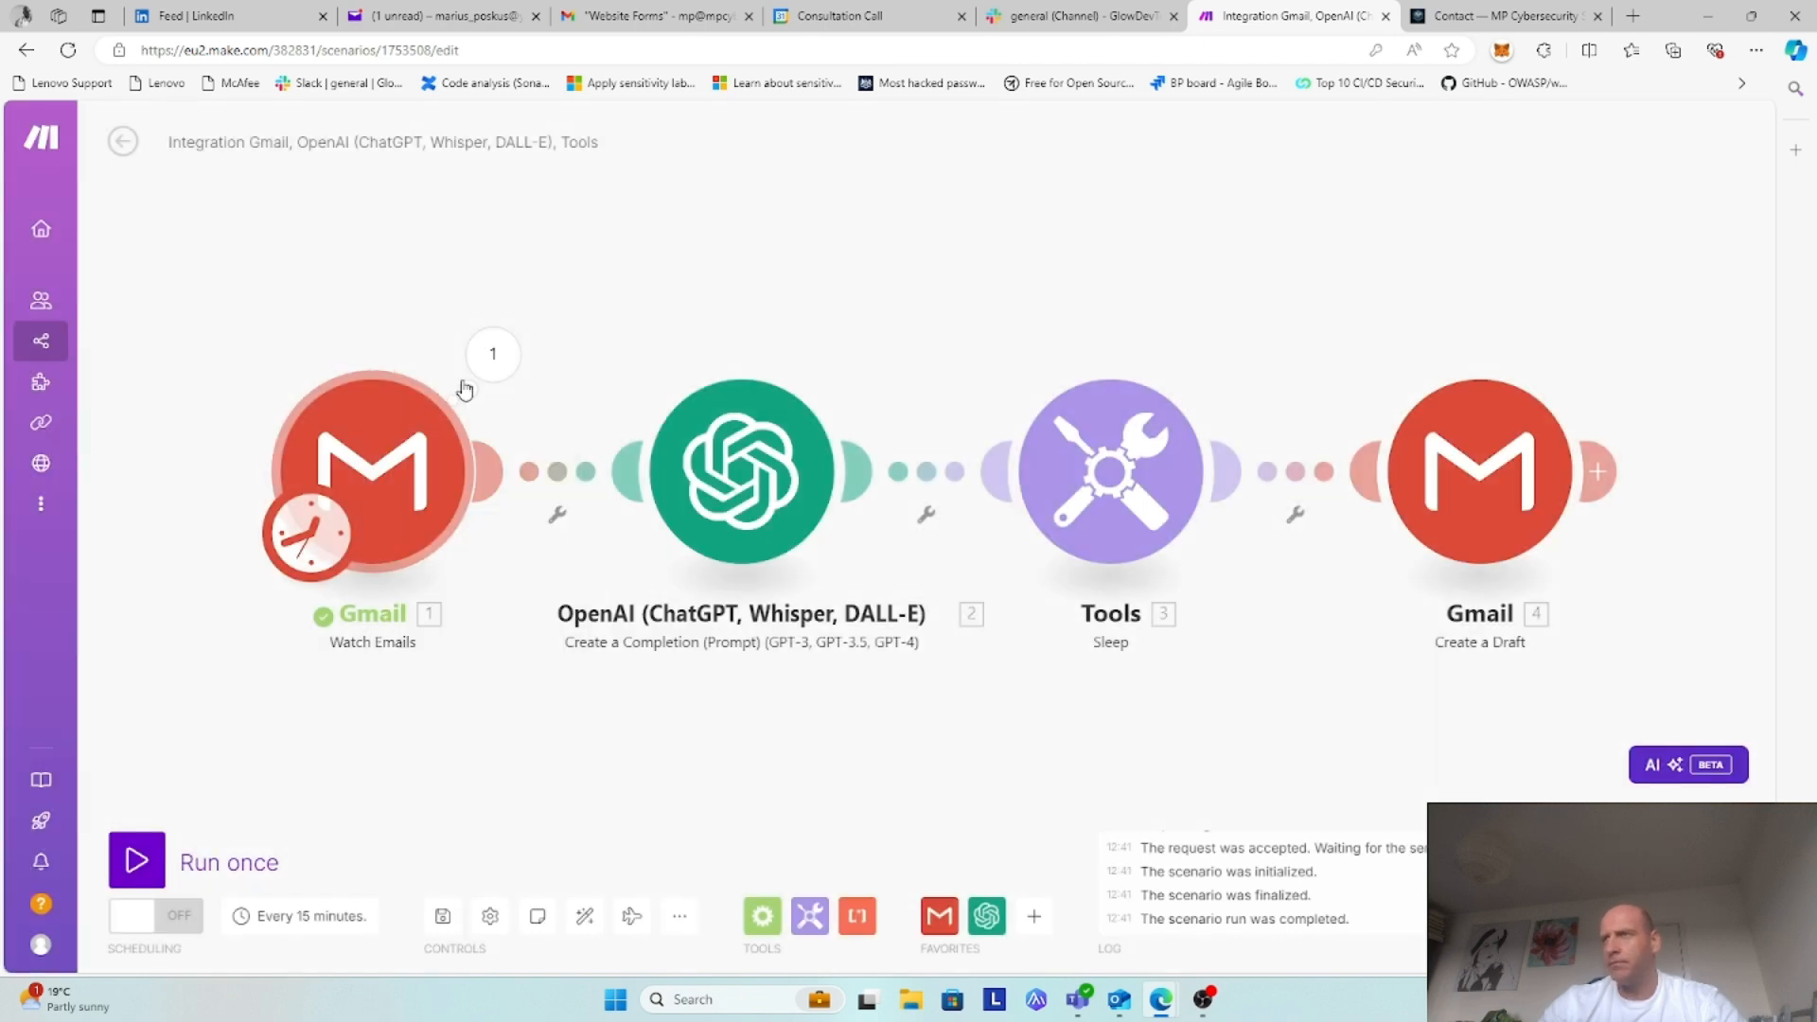
right_click(394, 473)
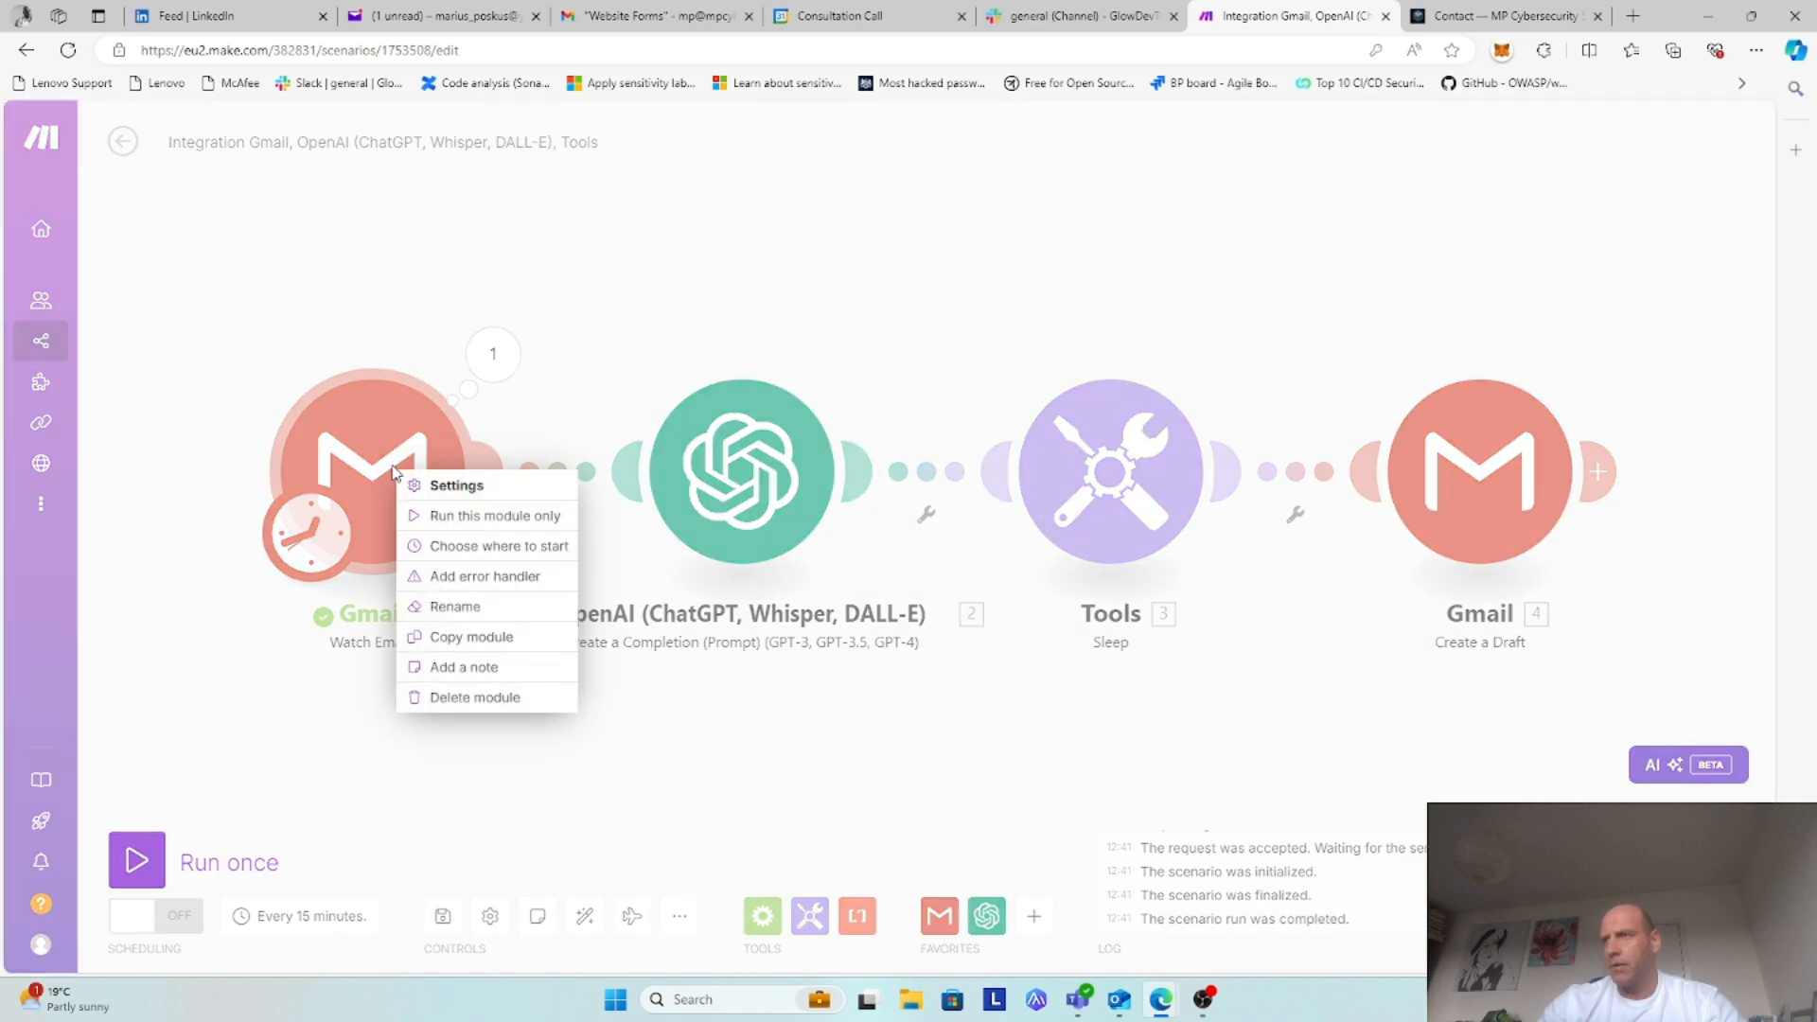
click(473, 546)
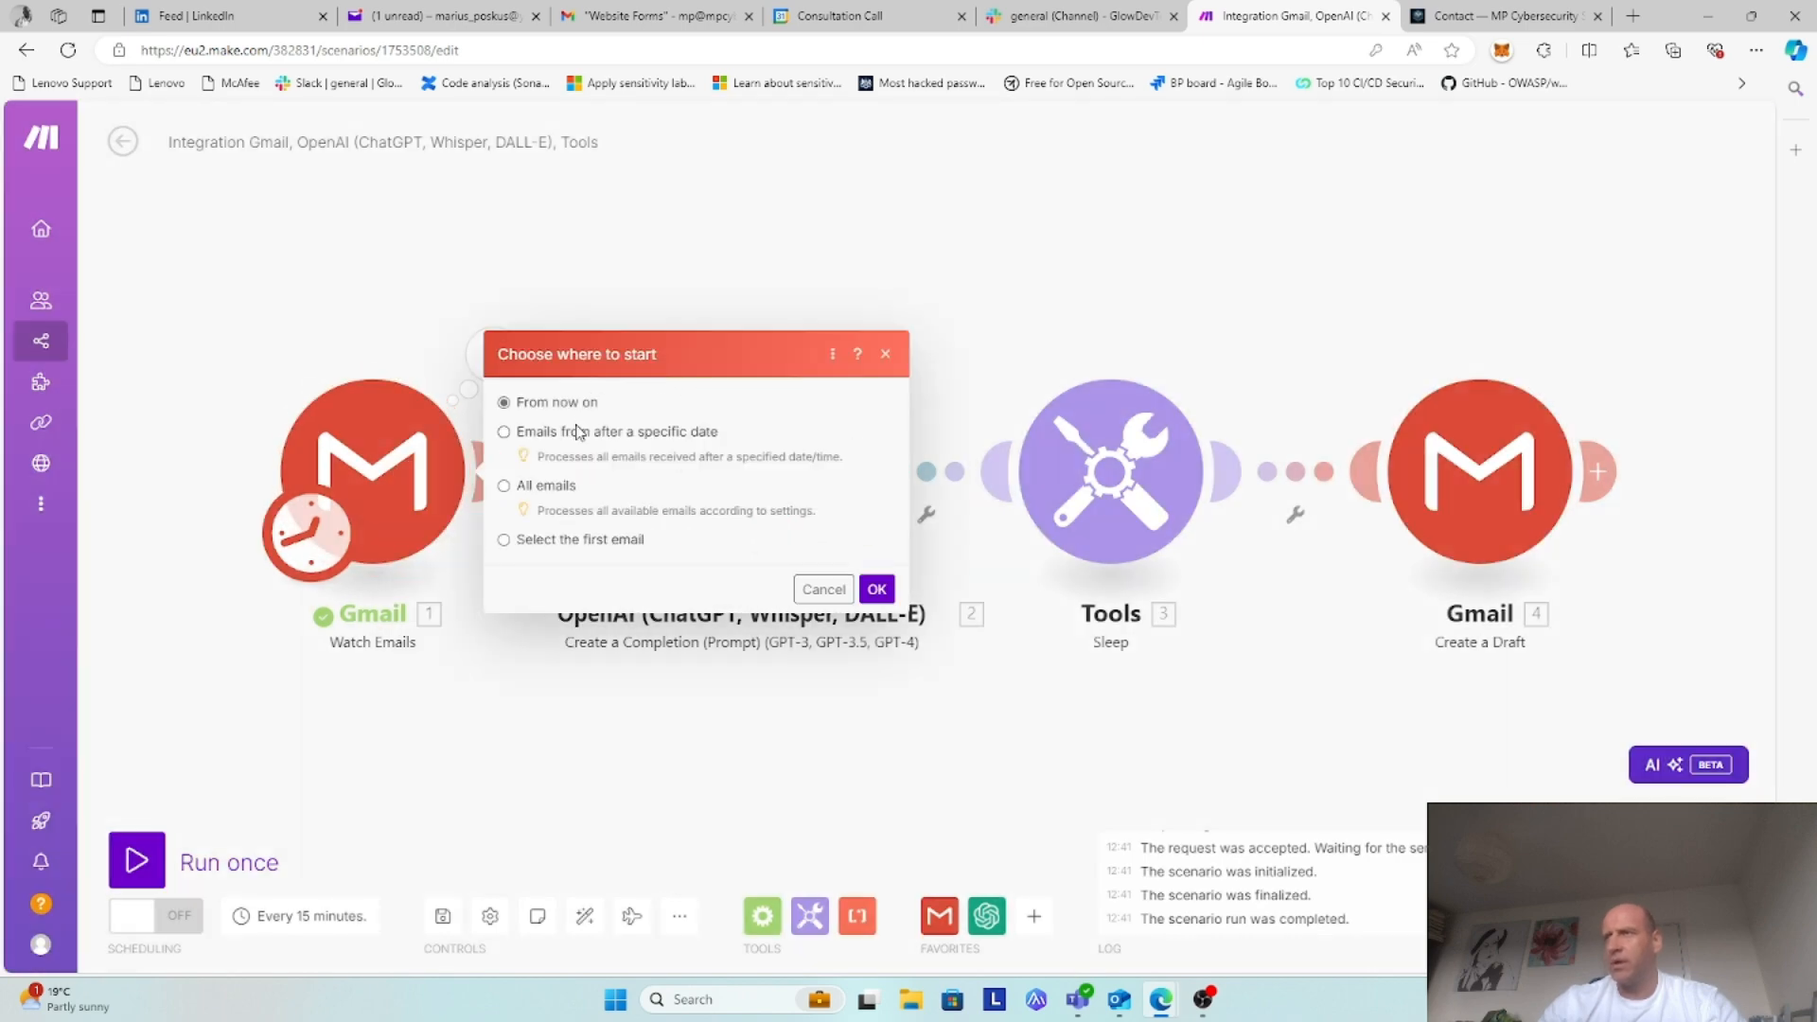
click(877, 597)
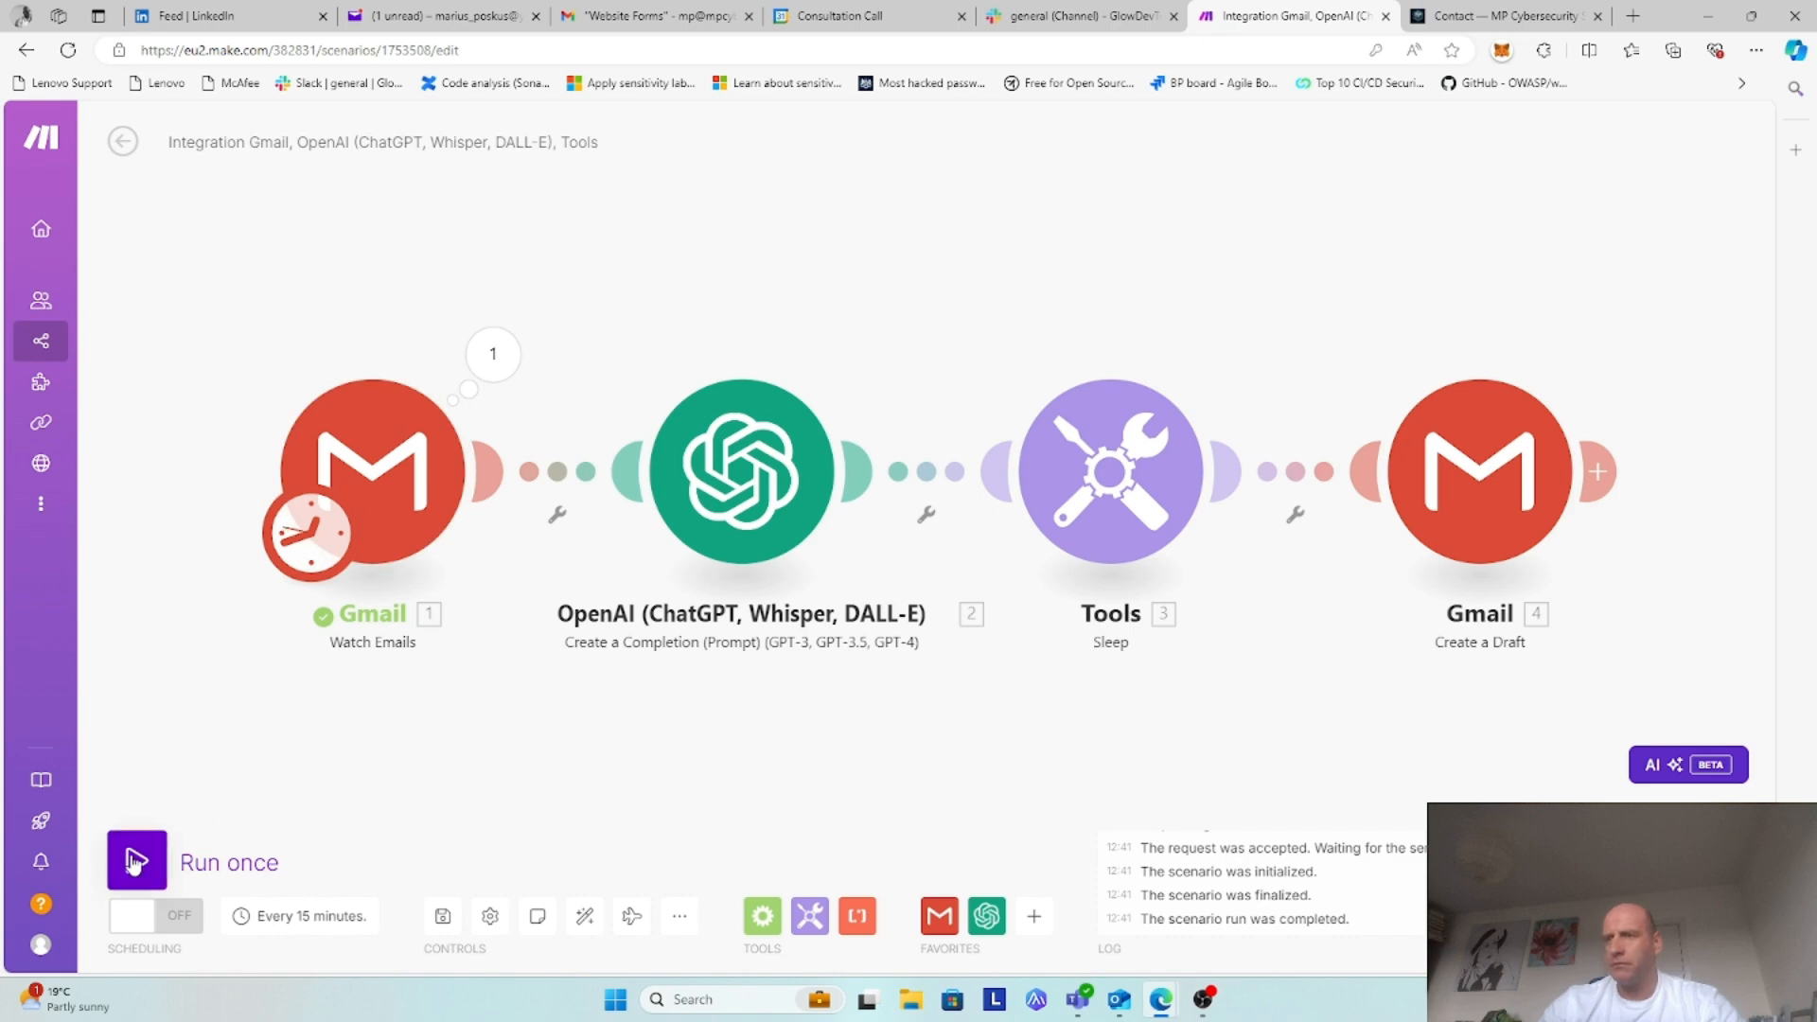
Step: On the website contact form, fill in the saved contact's name and email, leaving the company name and phone number empty
key(ctrl+Tab)
scroll(1010, 358, up, 5)
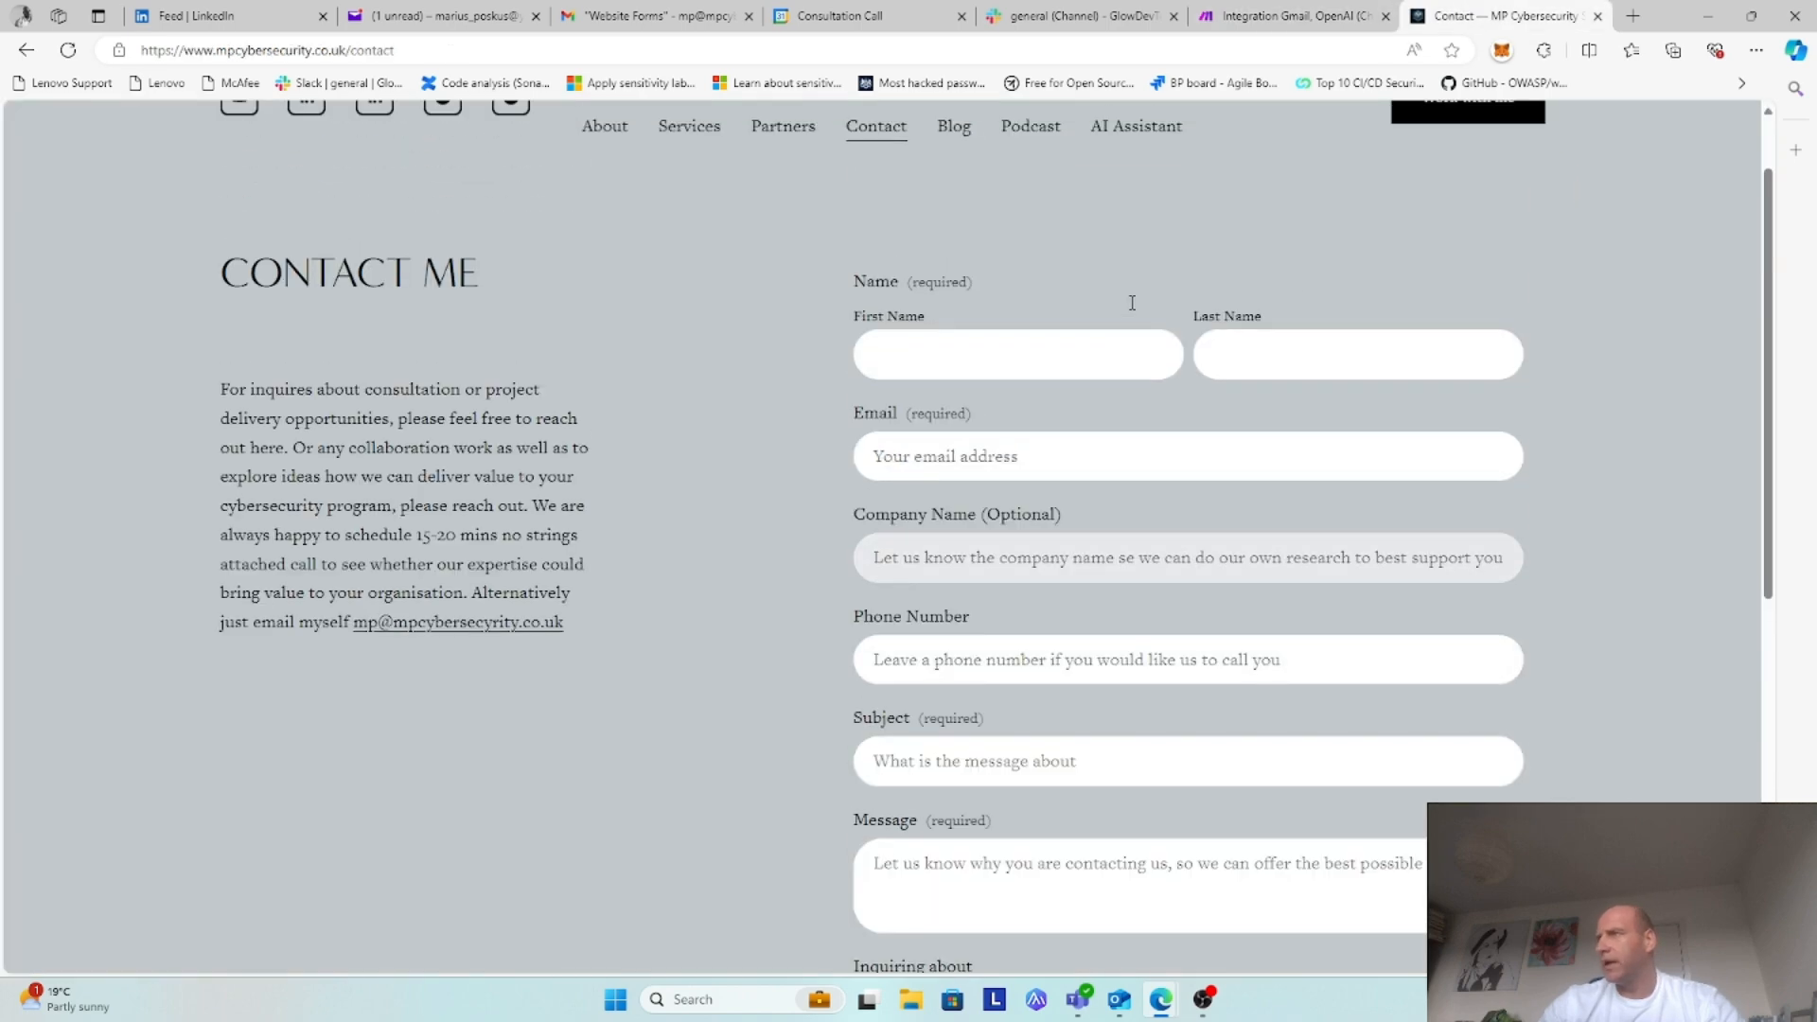
click(910, 443)
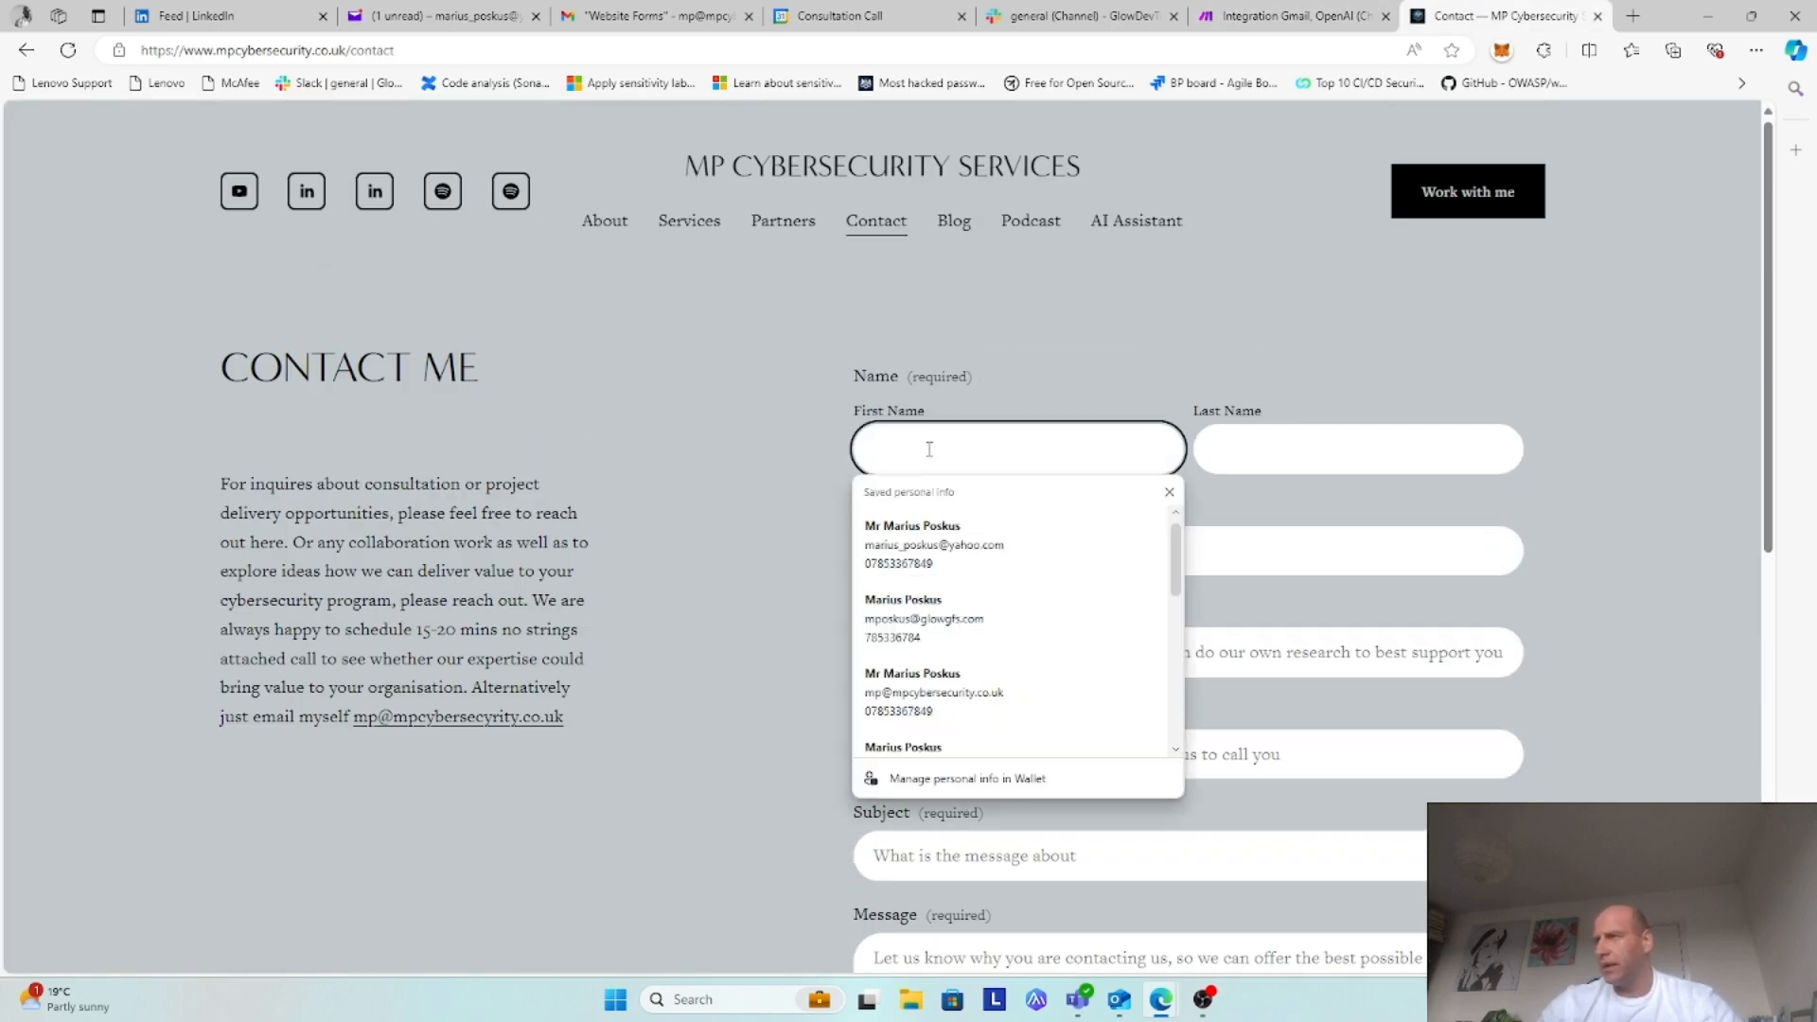
click(937, 525)
scroll(1002, 527, down, 1)
click(992, 655)
drag(992, 655, 811, 678)
key(BackSpace)
drag(1123, 559, 852, 558)
key(BackSpace)
scroll(956, 614, down, 1)
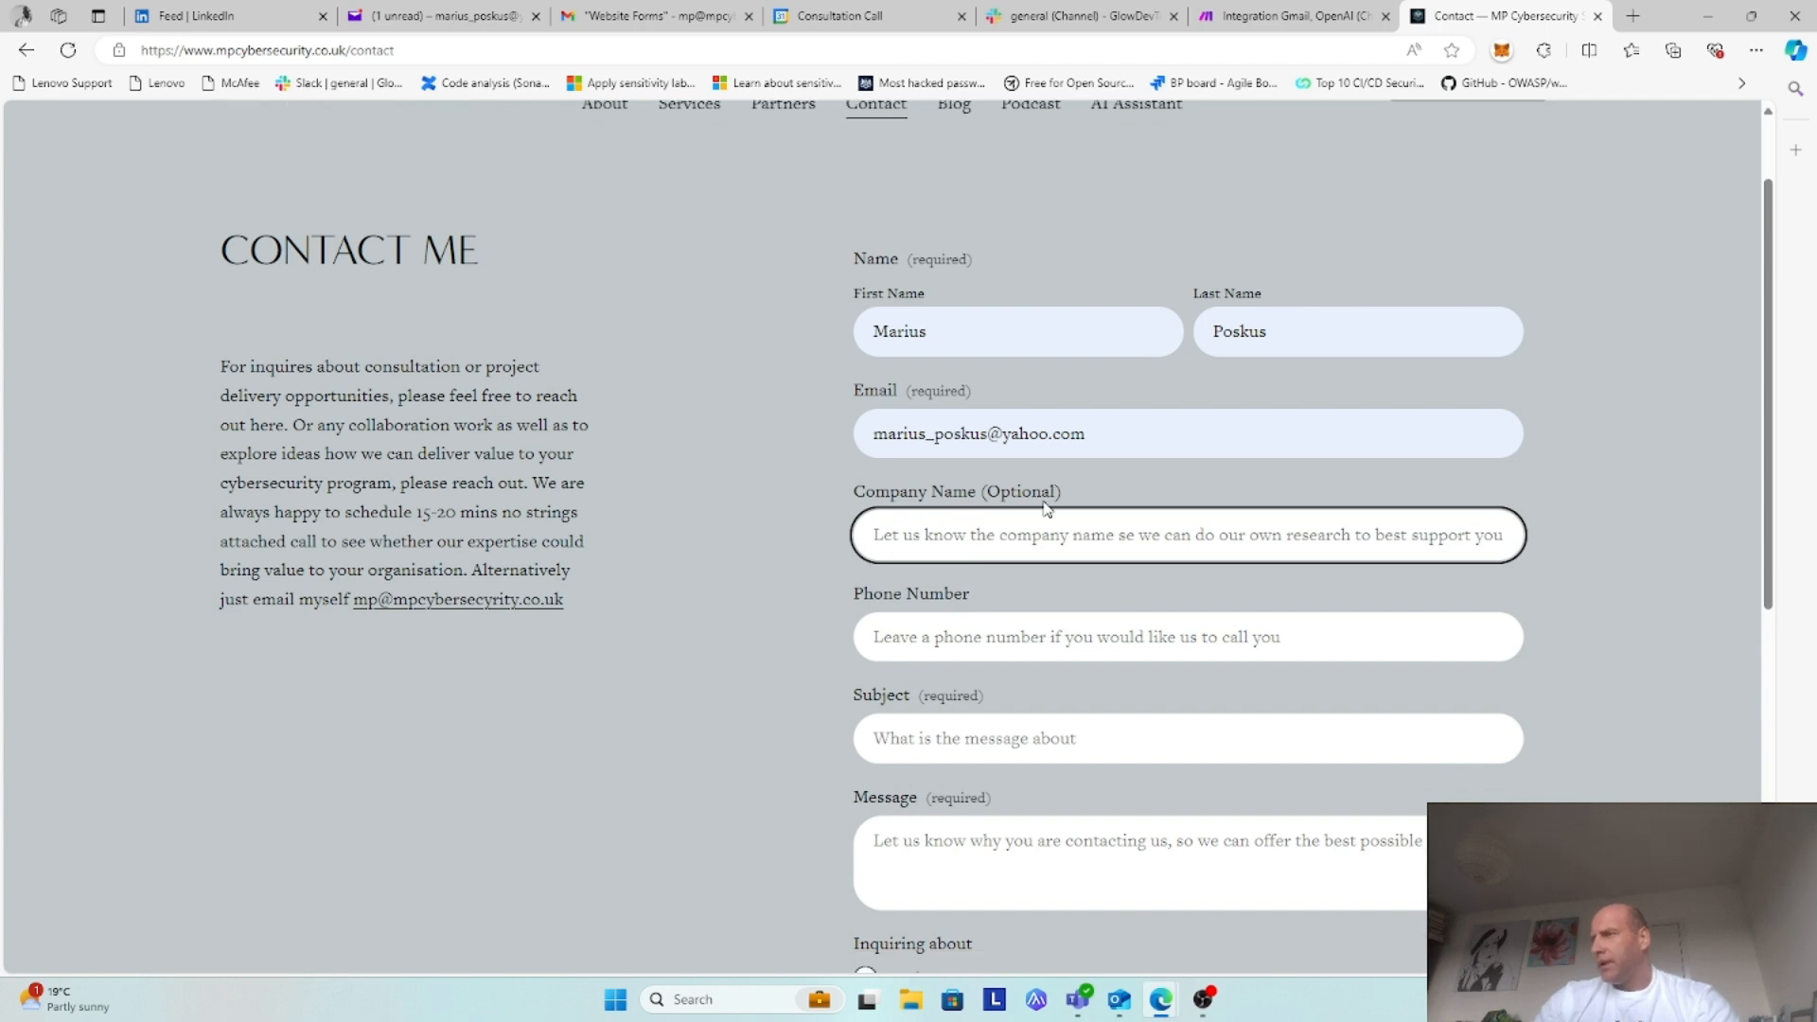
scroll(1056, 616, down, 1)
Step: Enter the subject "more information" and the message "I would like to find out more about your services", with Services as the inquiry type
click(946, 562)
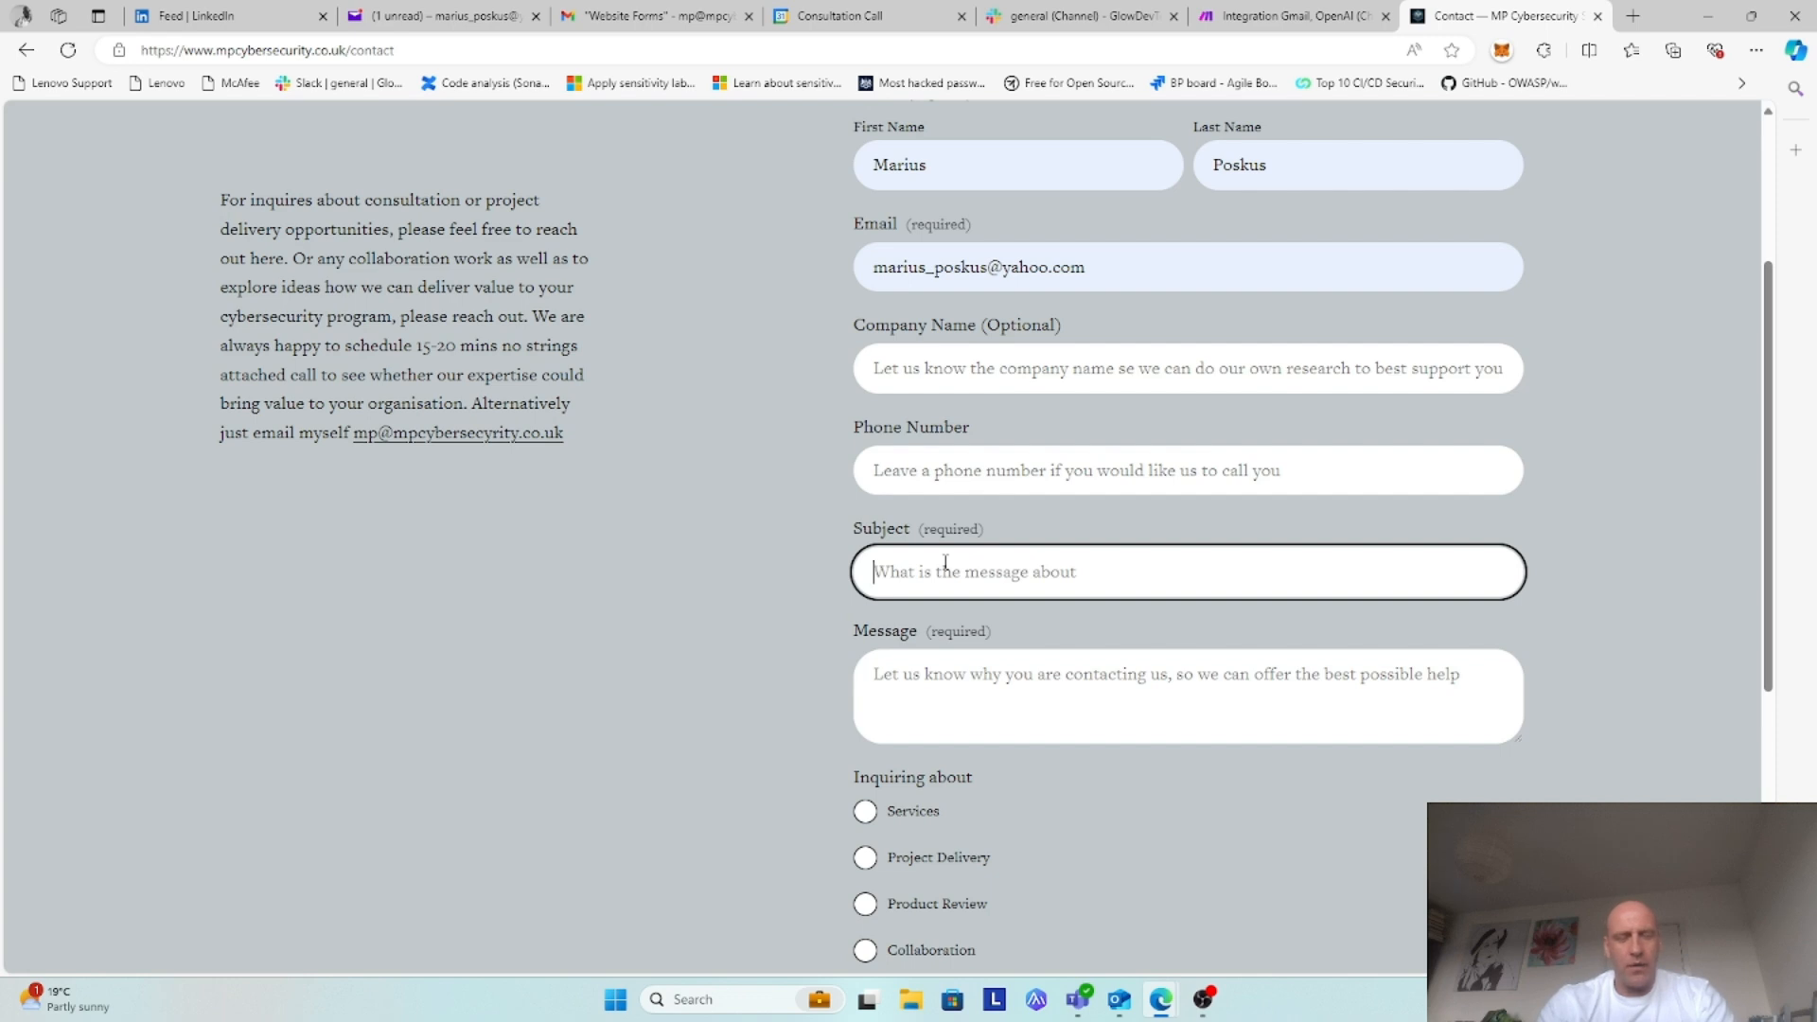
text(more information)
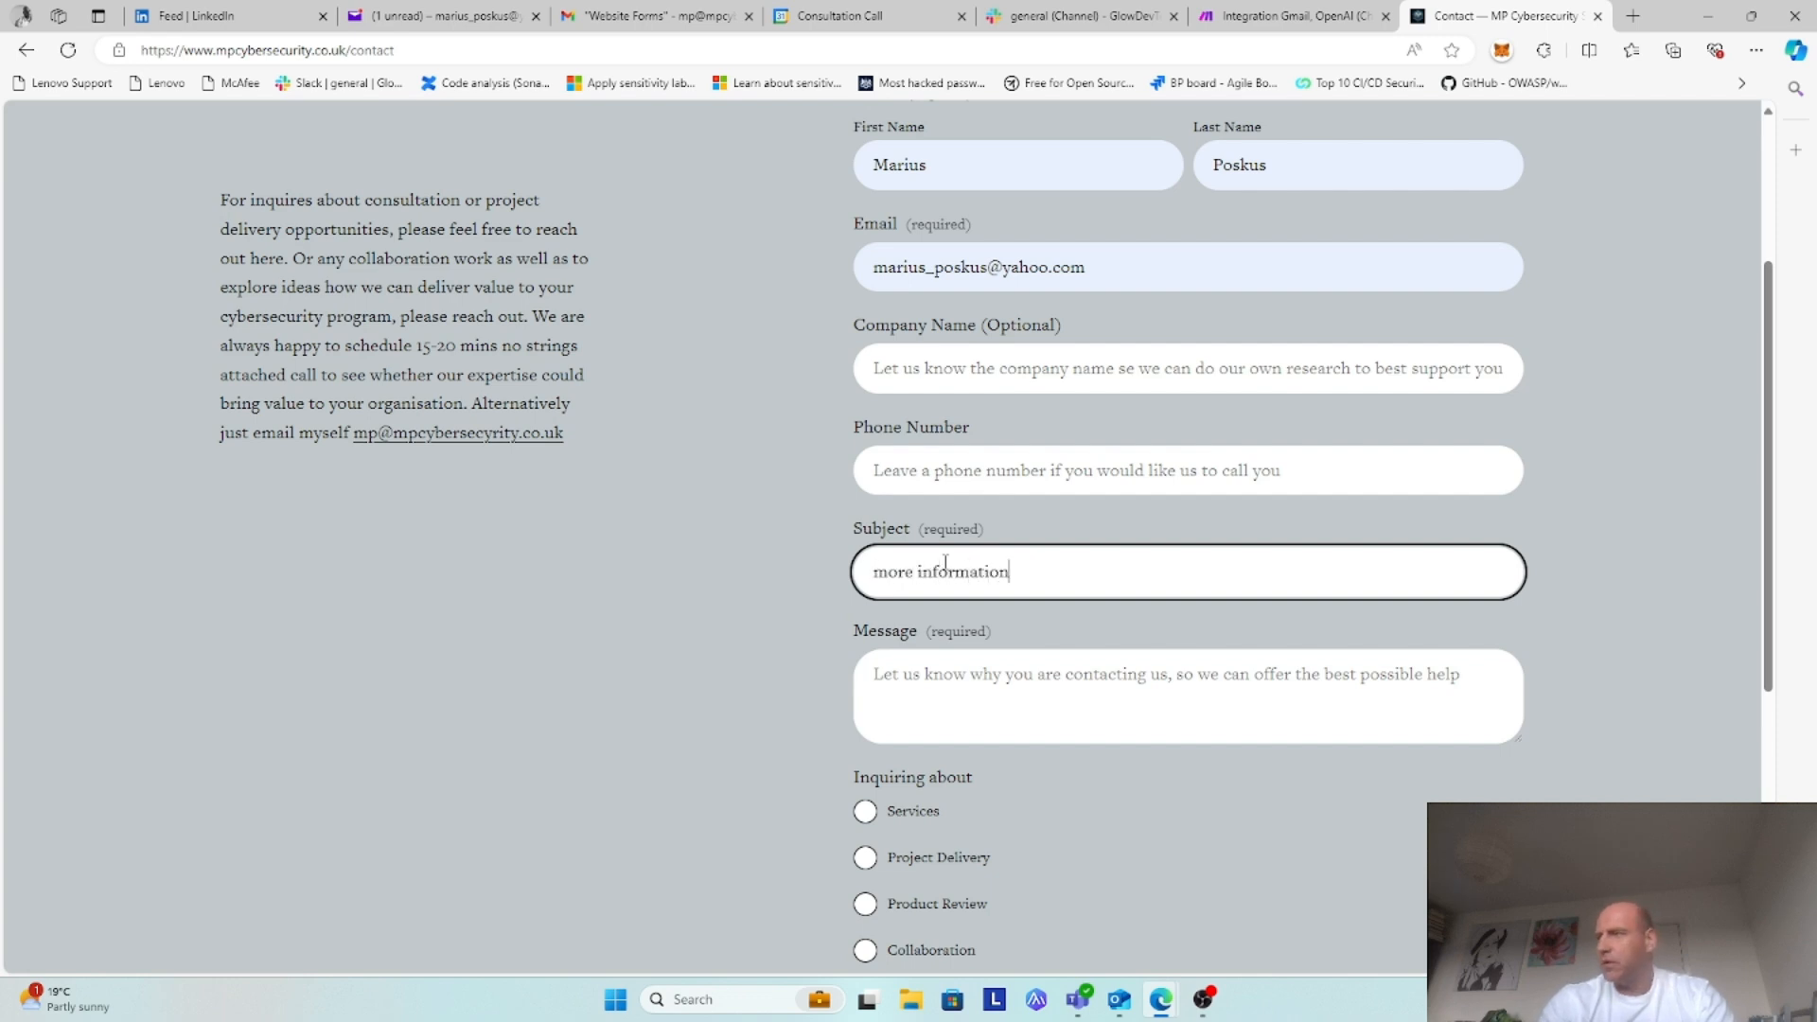
click(923, 682)
text(I)
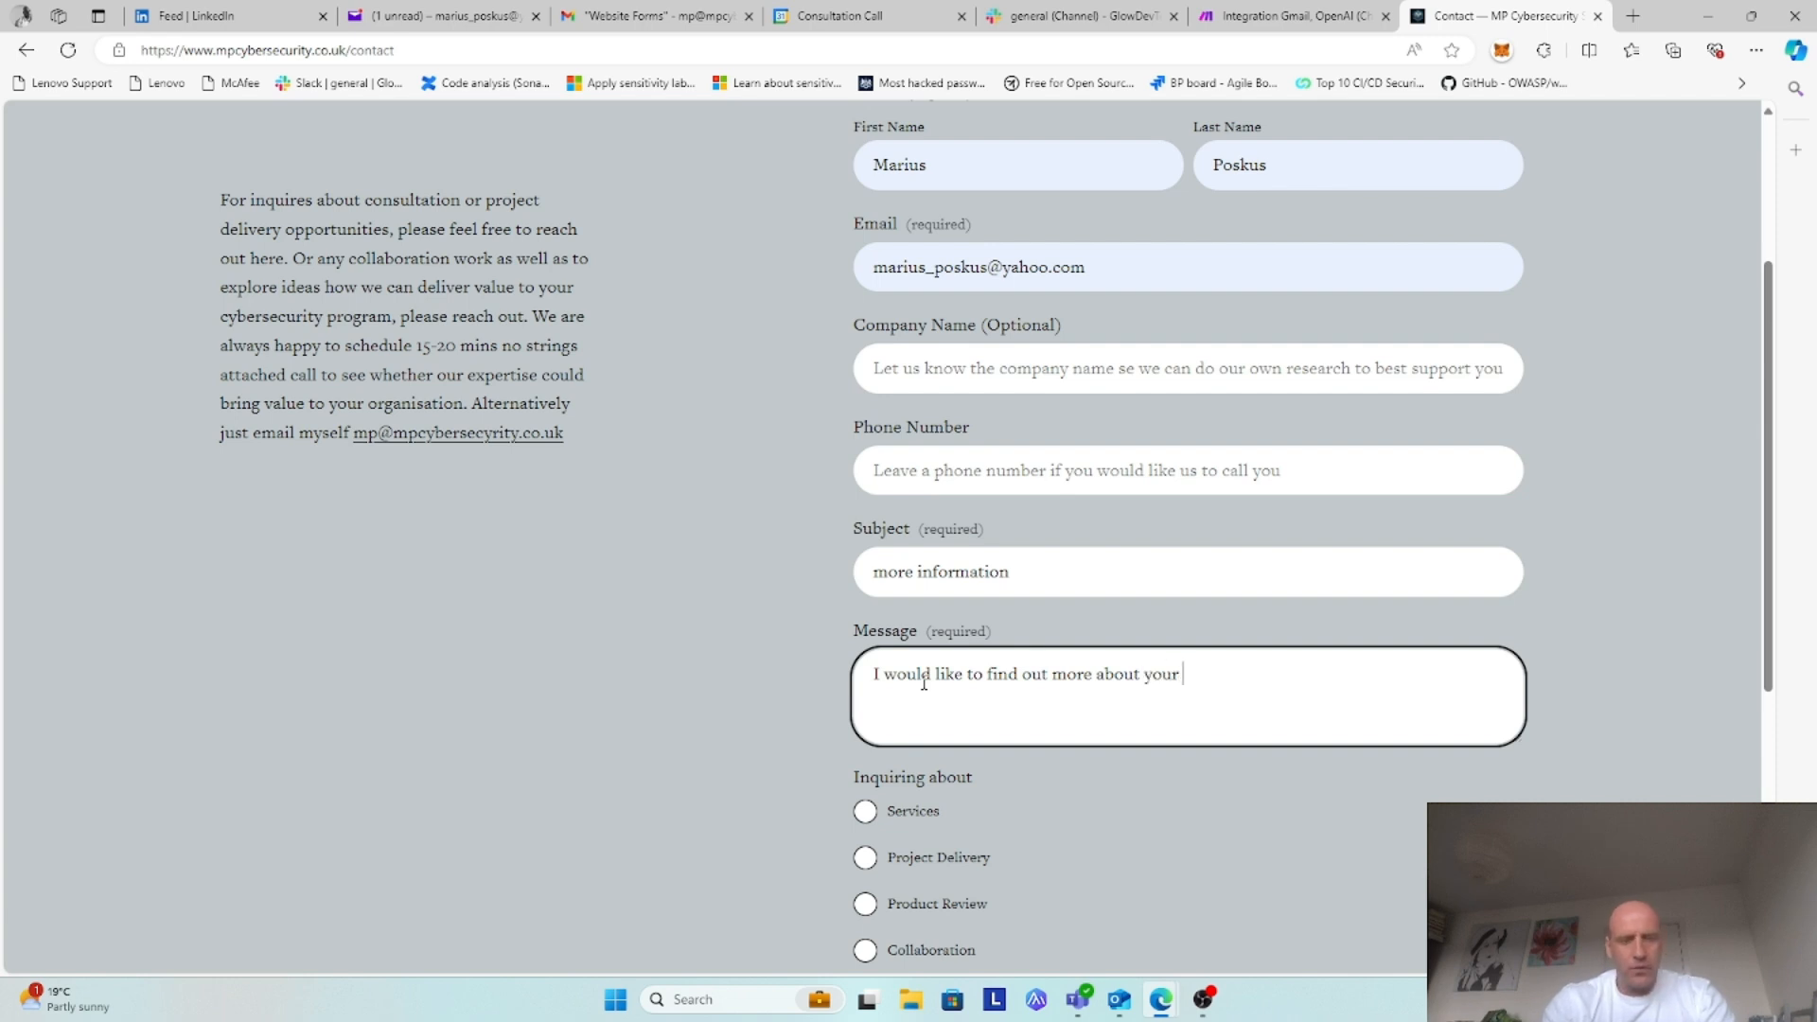
text(services)
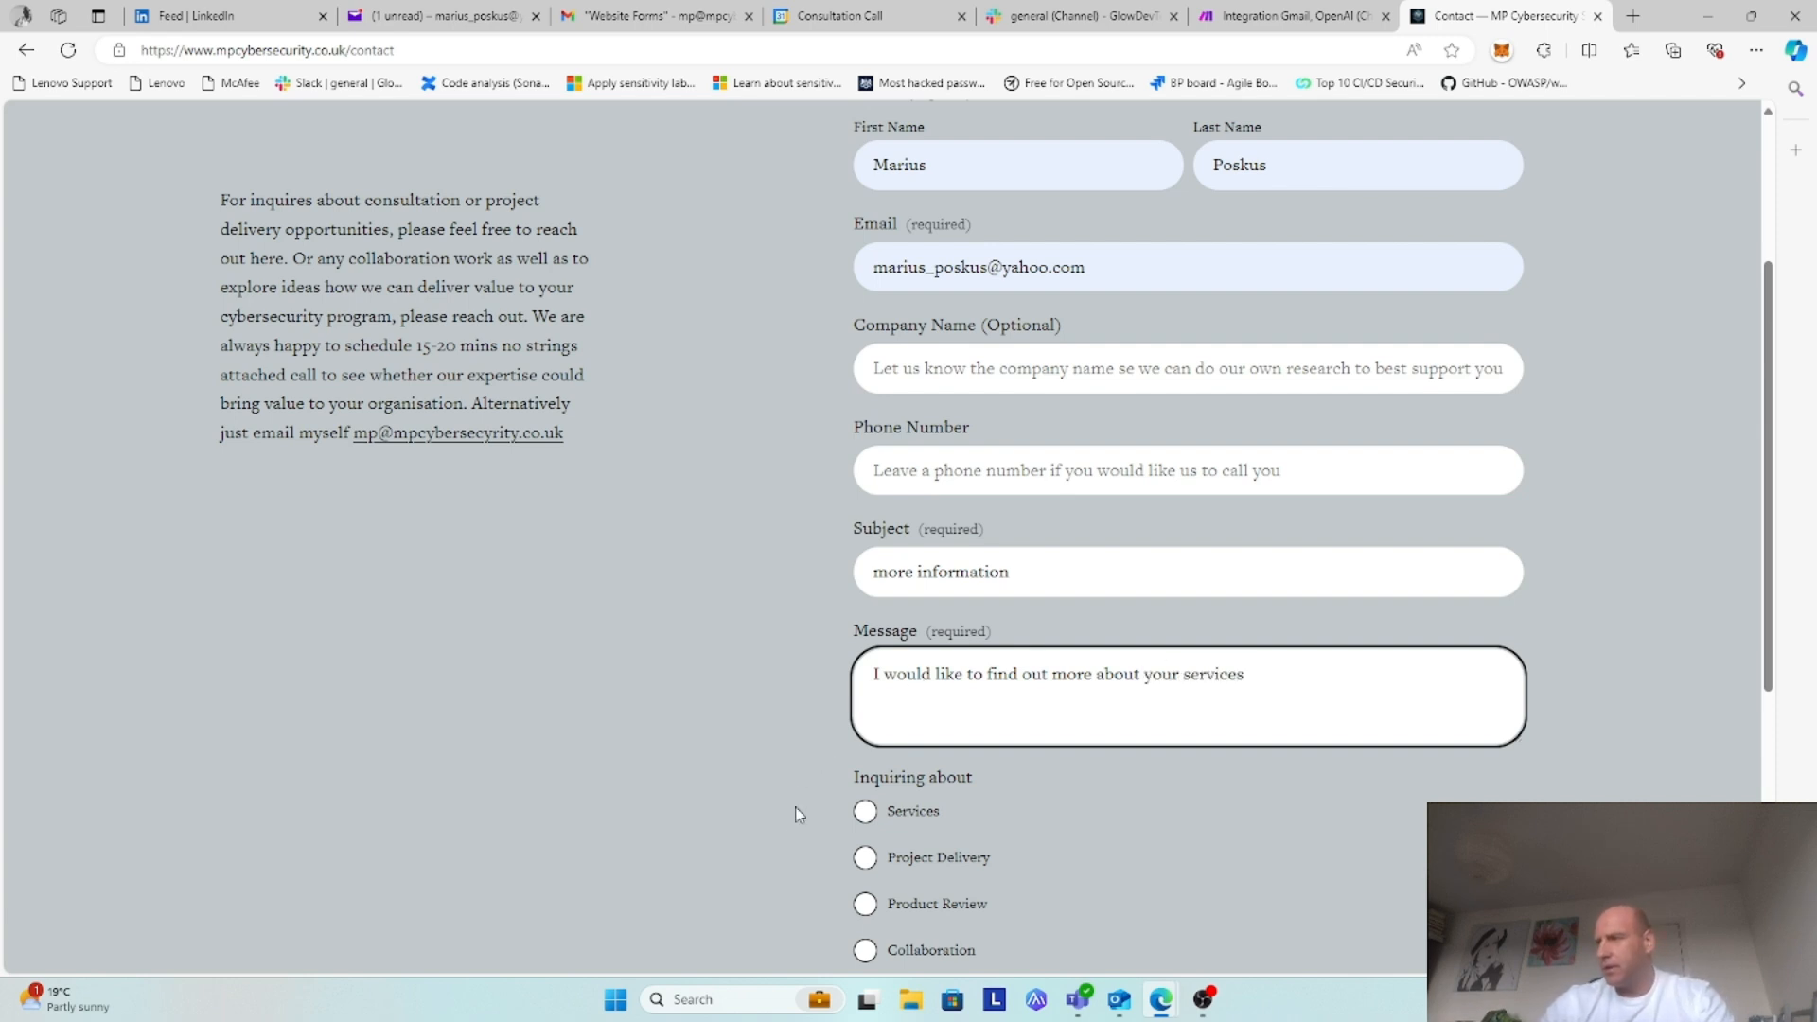
click(857, 815)
scroll(803, 684, up, 3)
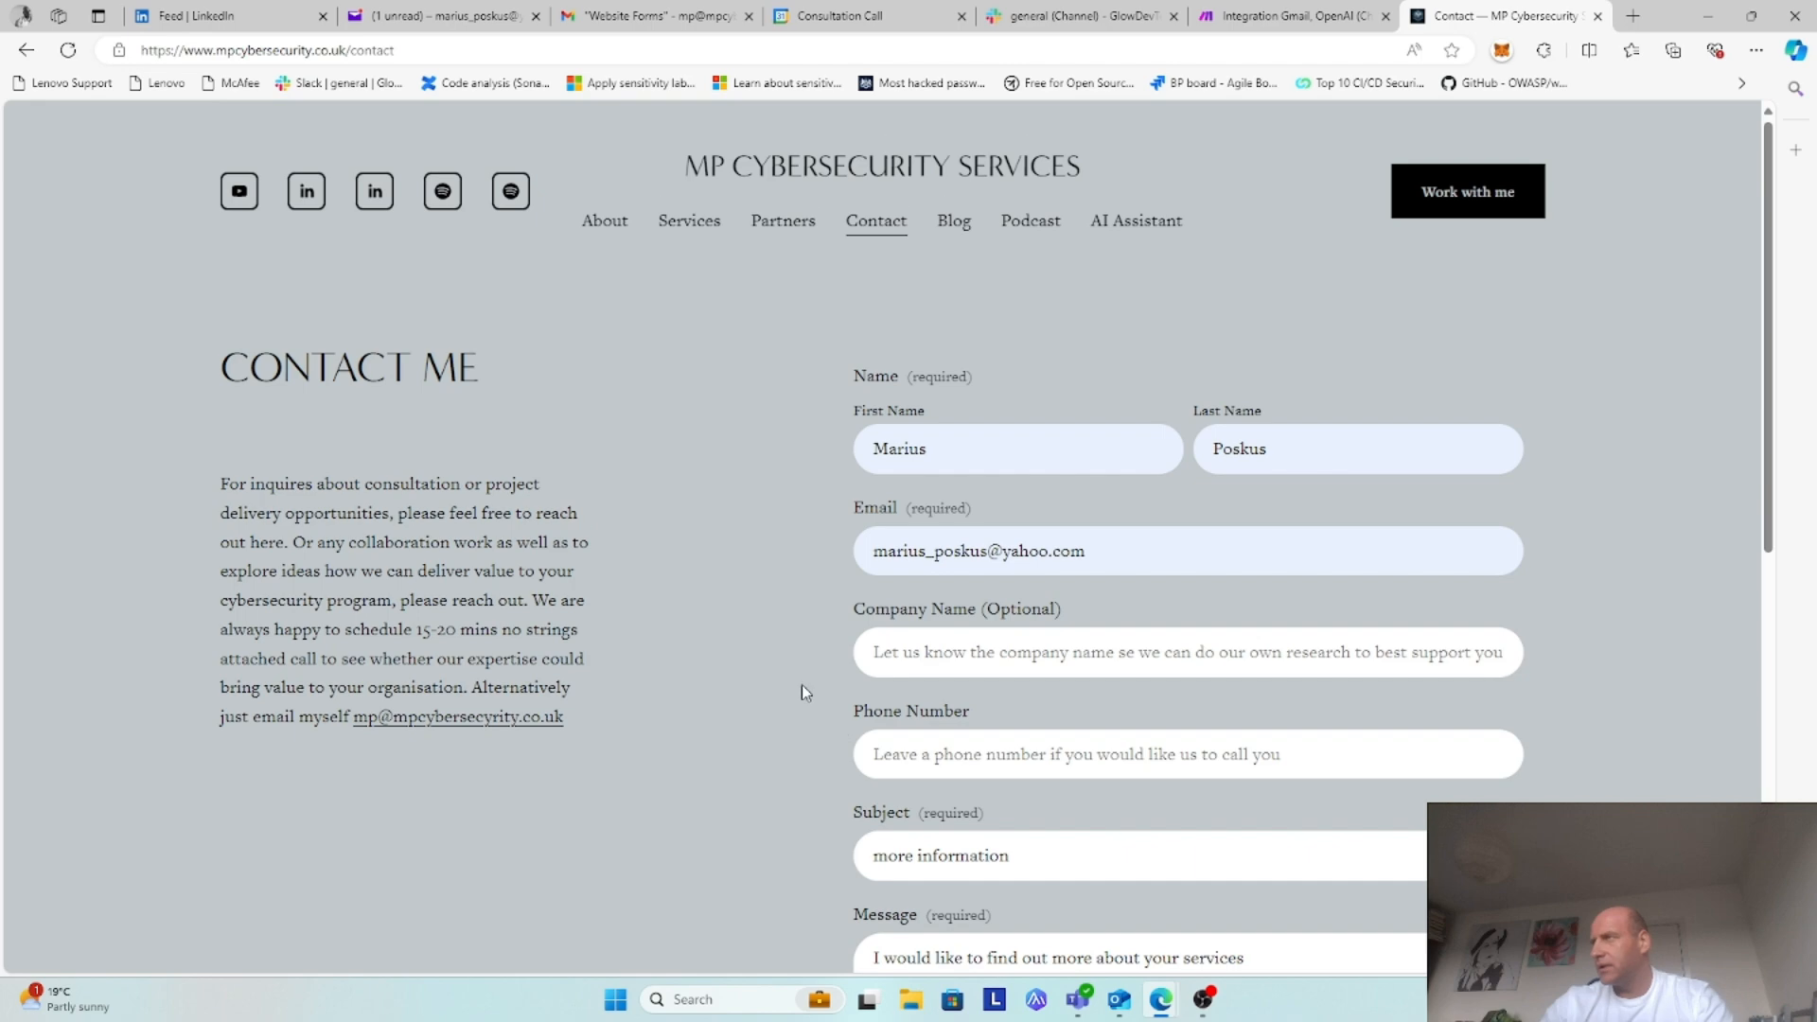
scroll(782, 692, down, 3)
scroll(782, 693, down, 3)
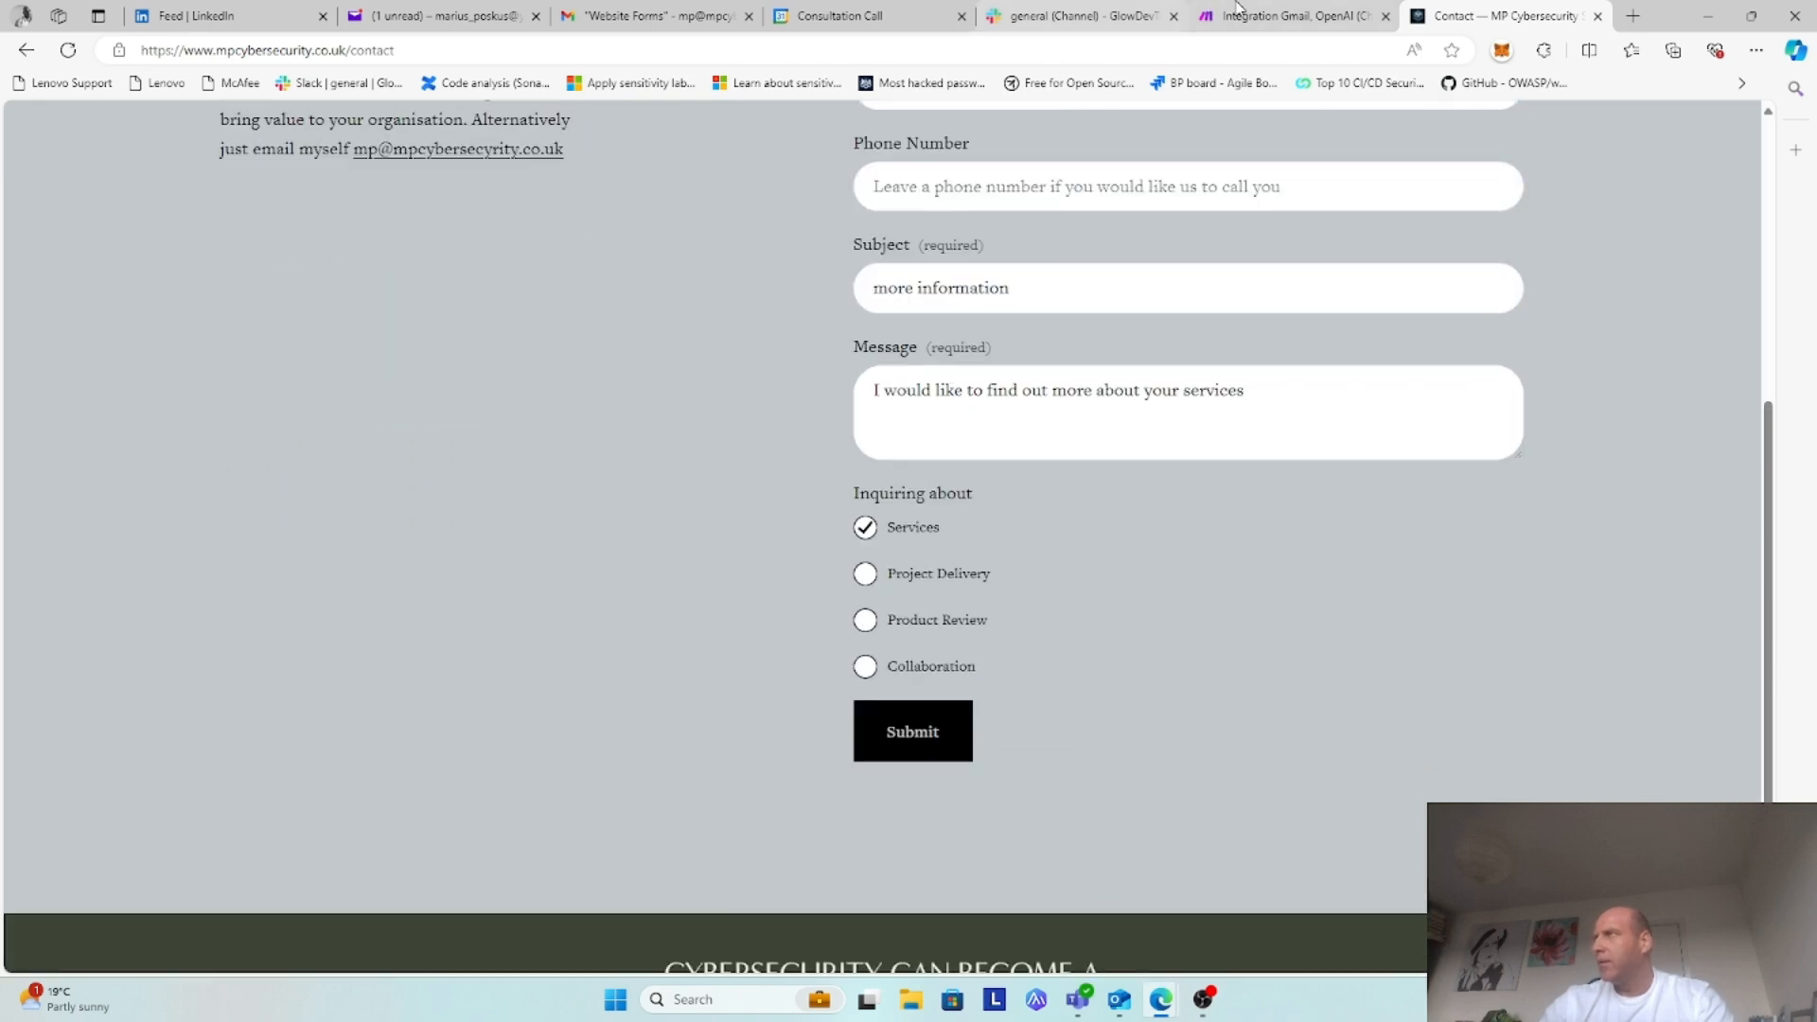
Step: Return to the Make scenario, run it once more and open the Gmail trigger's run output
click(1225, 13)
click(152, 849)
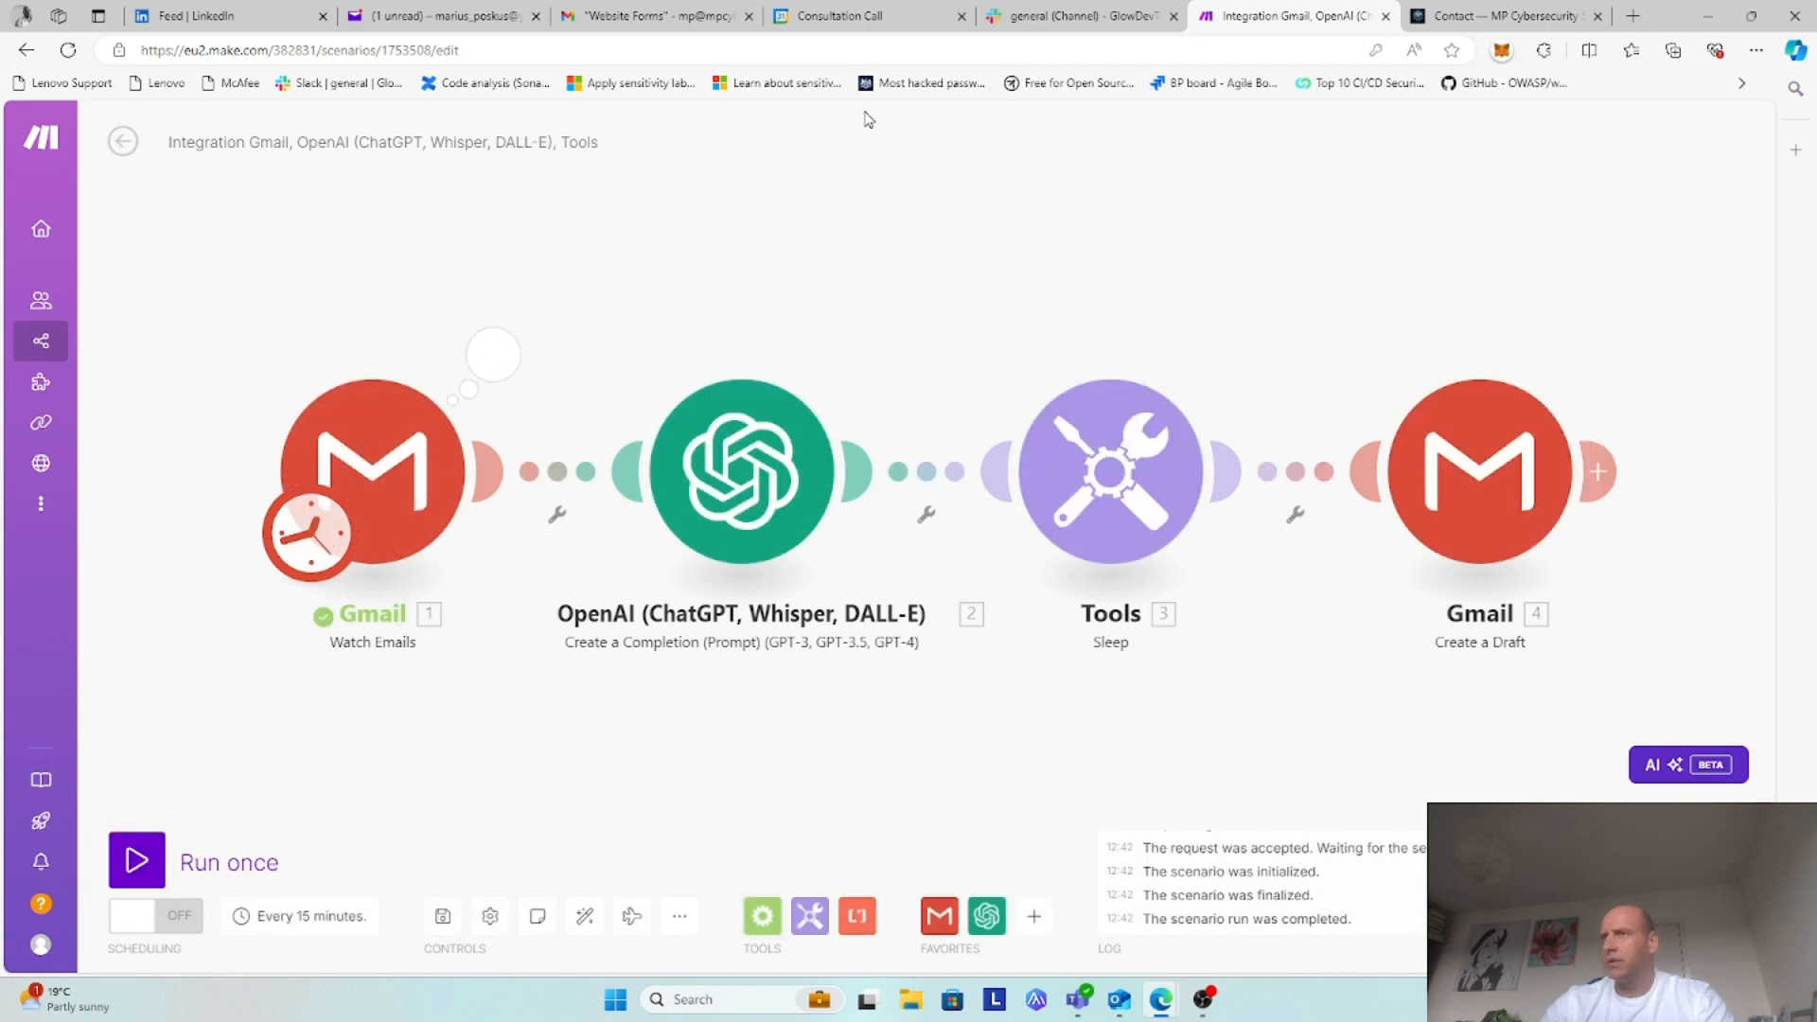
click(495, 352)
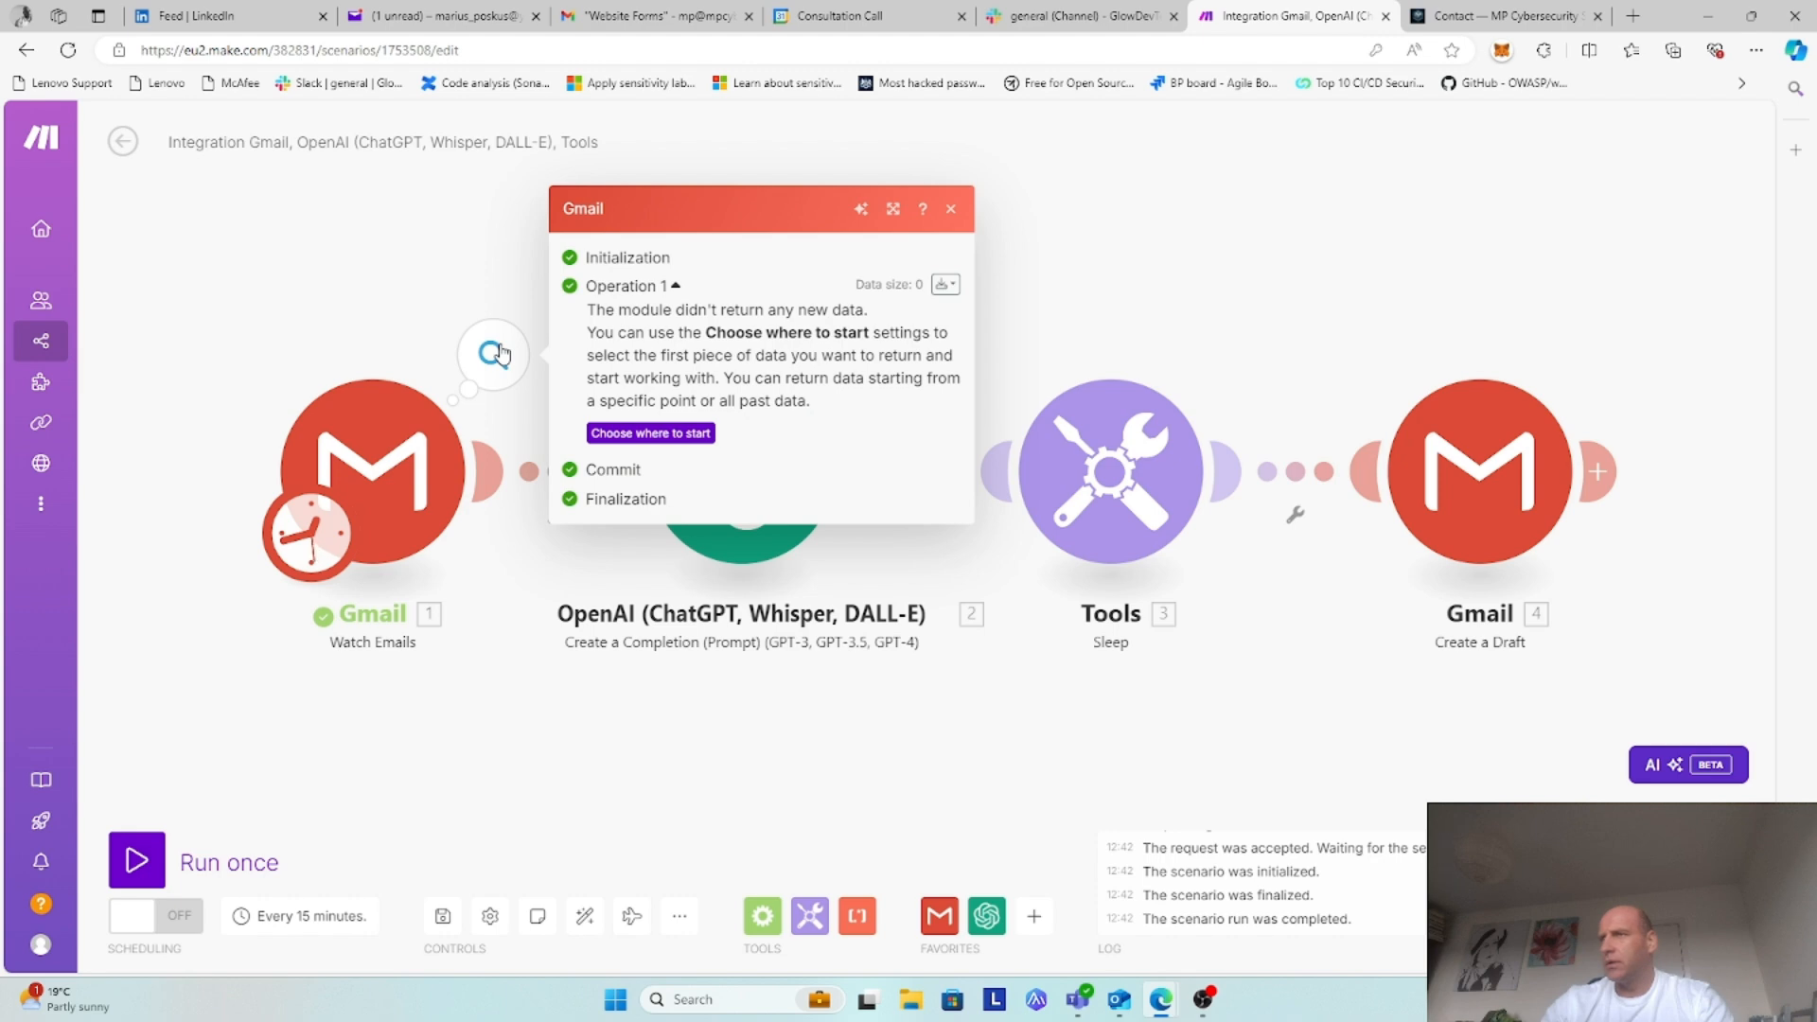
Step: Save the scenario and reset the Gmail trigger to process emails from now on
click(445, 913)
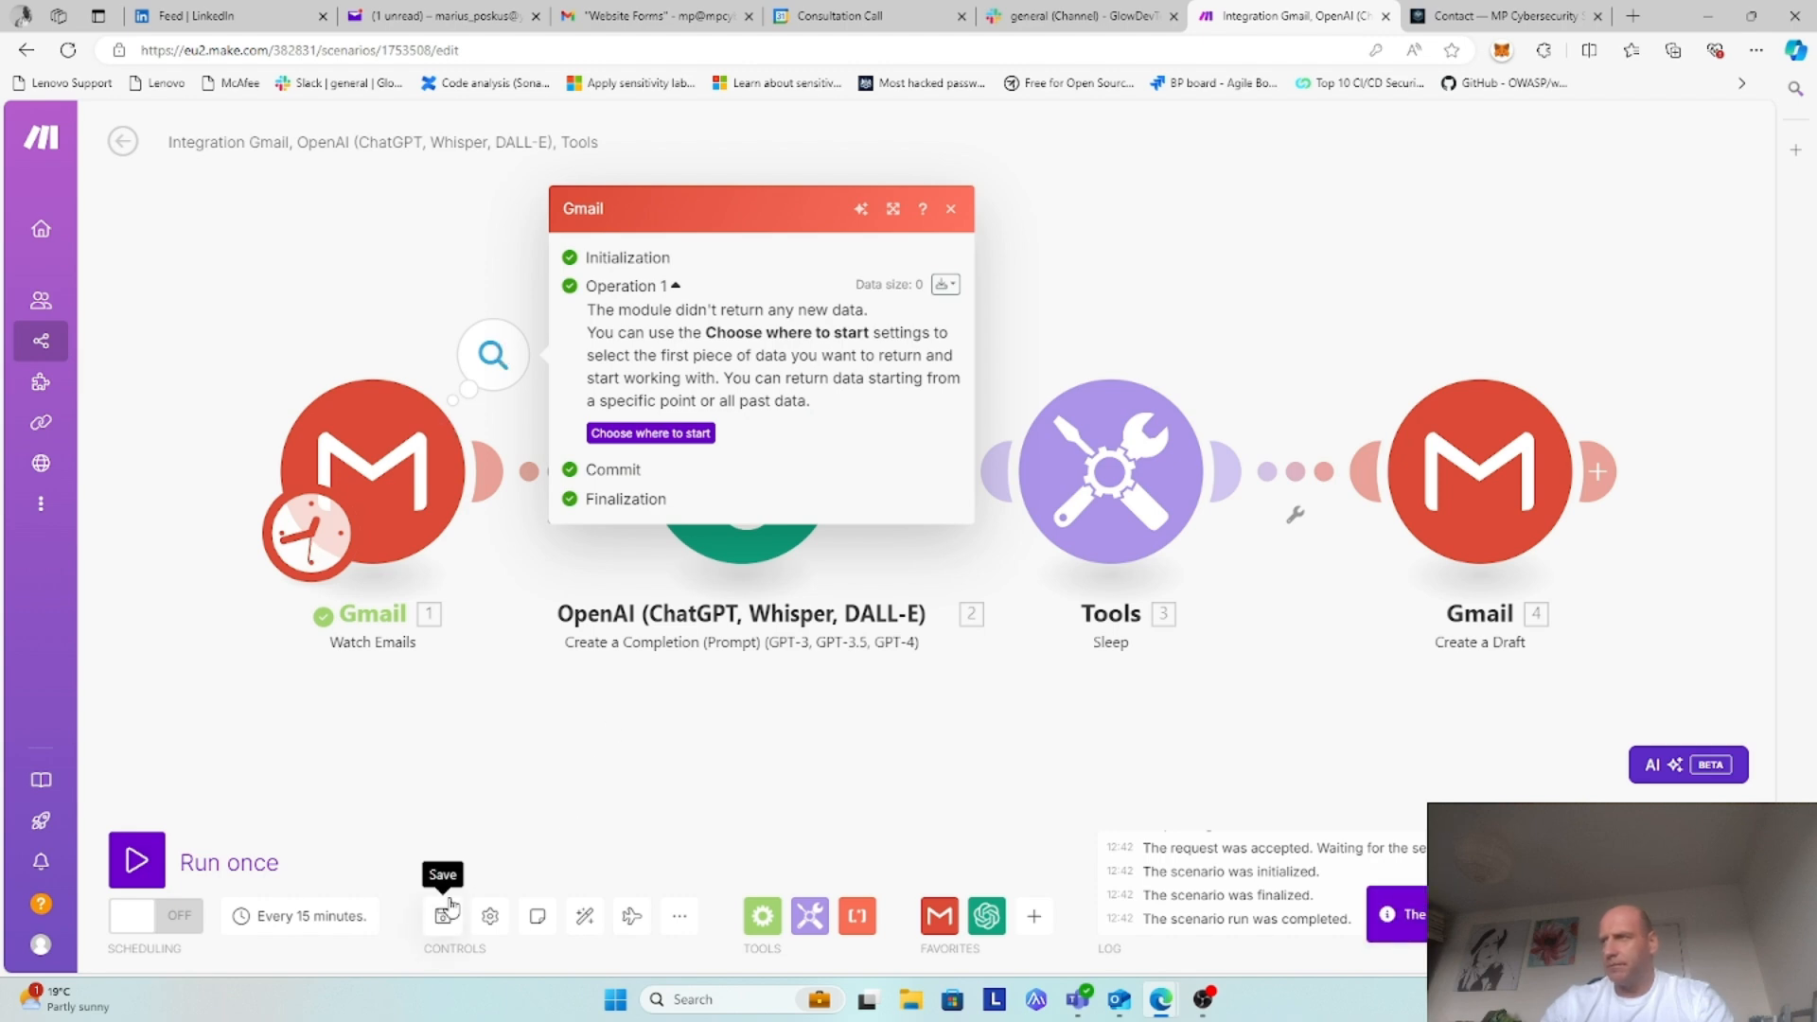
click(655, 435)
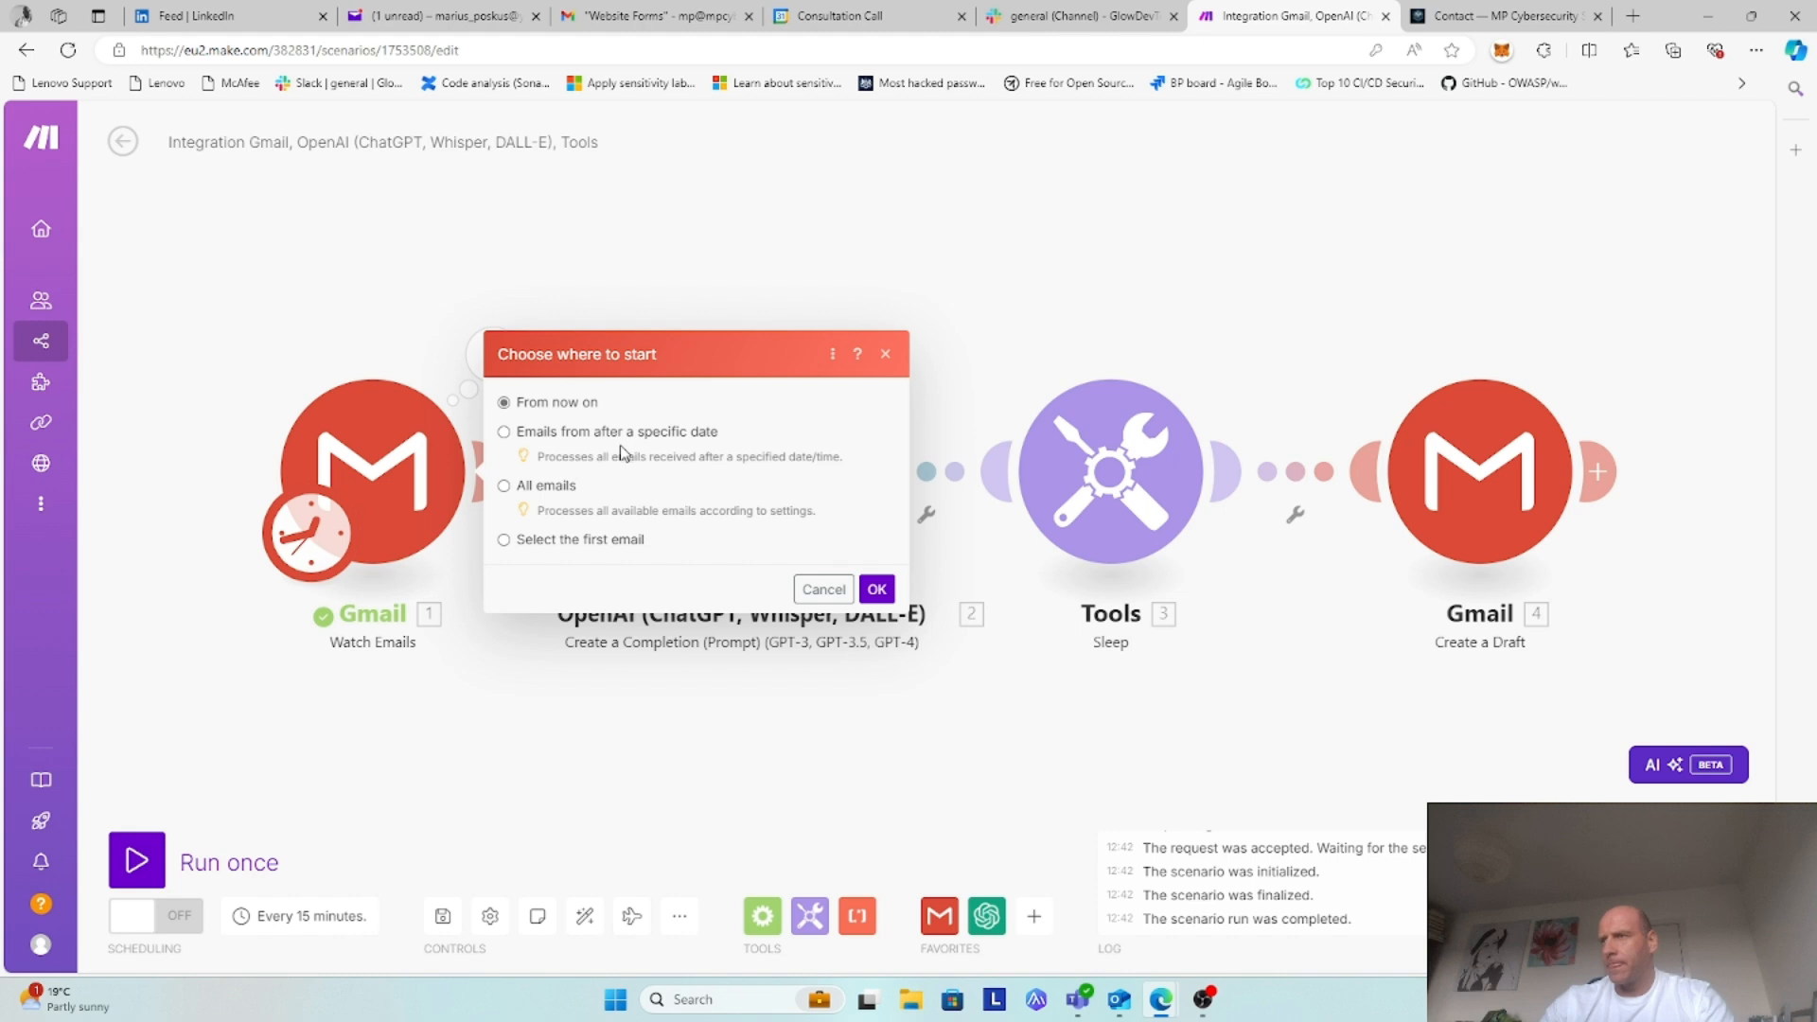
click(875, 591)
Step: Submit the completed website contact form, and run the Make scenario once to process the submission
click(1460, 17)
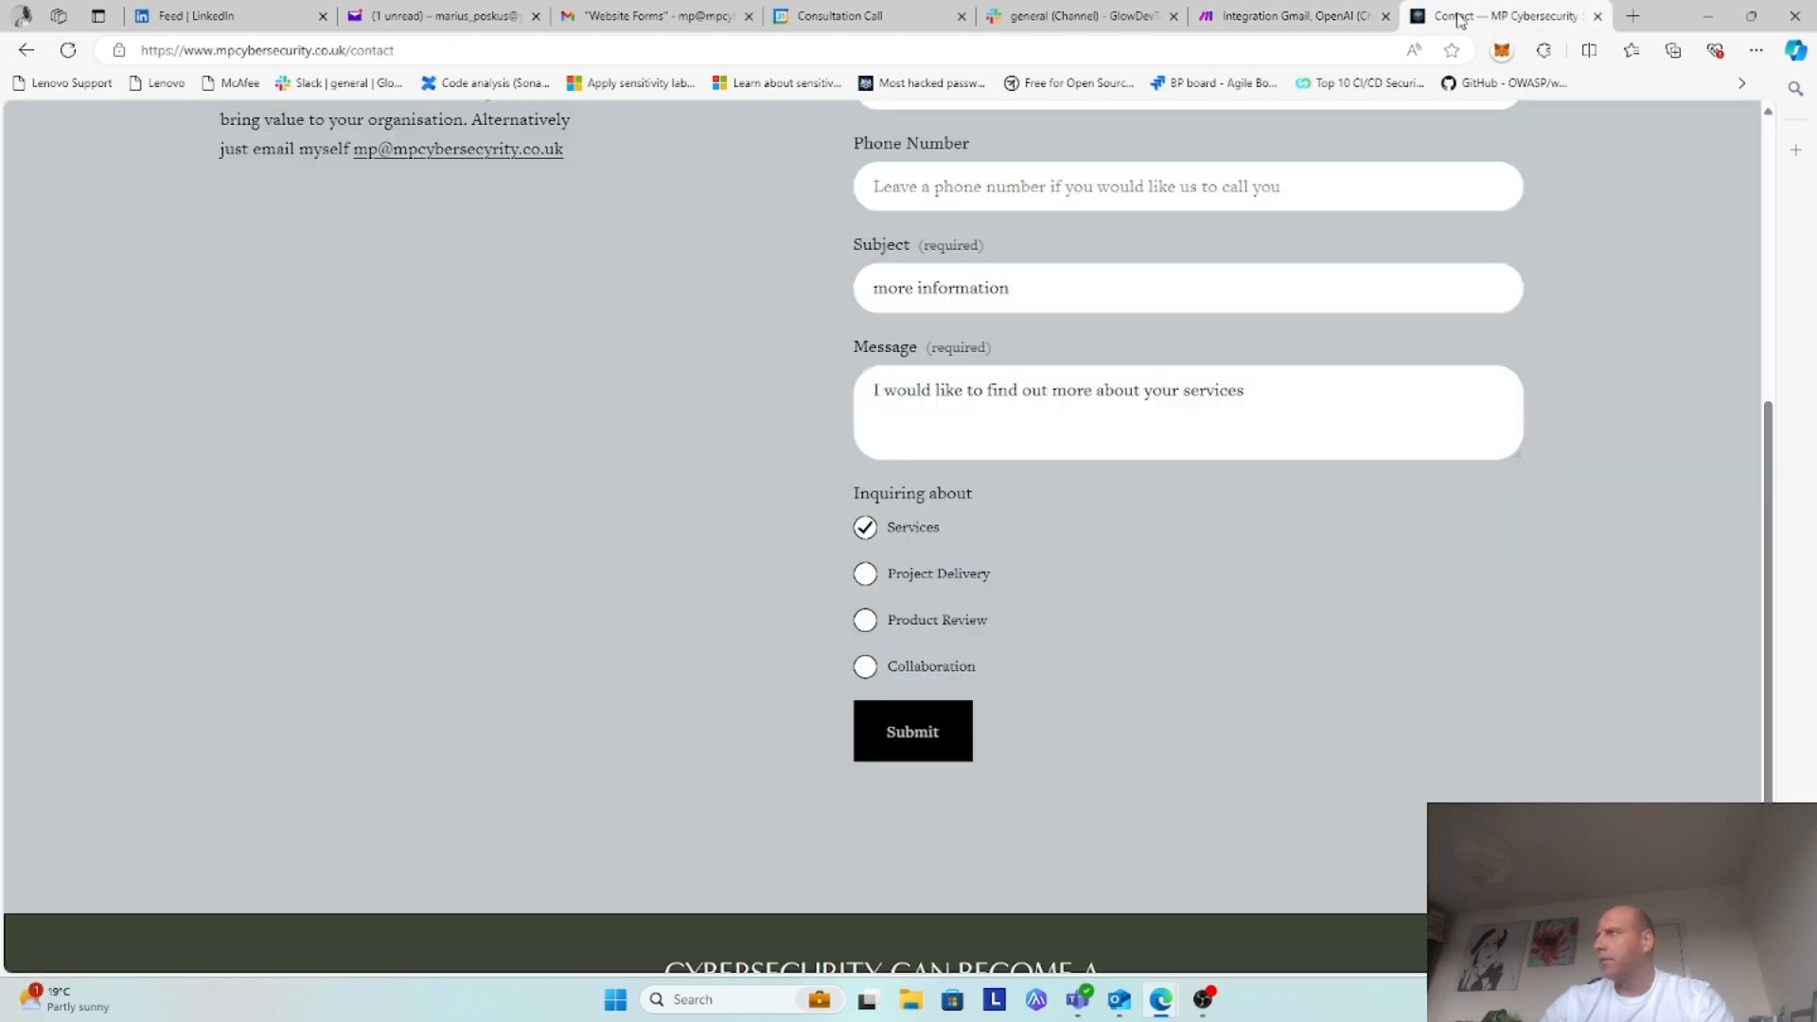
click(910, 743)
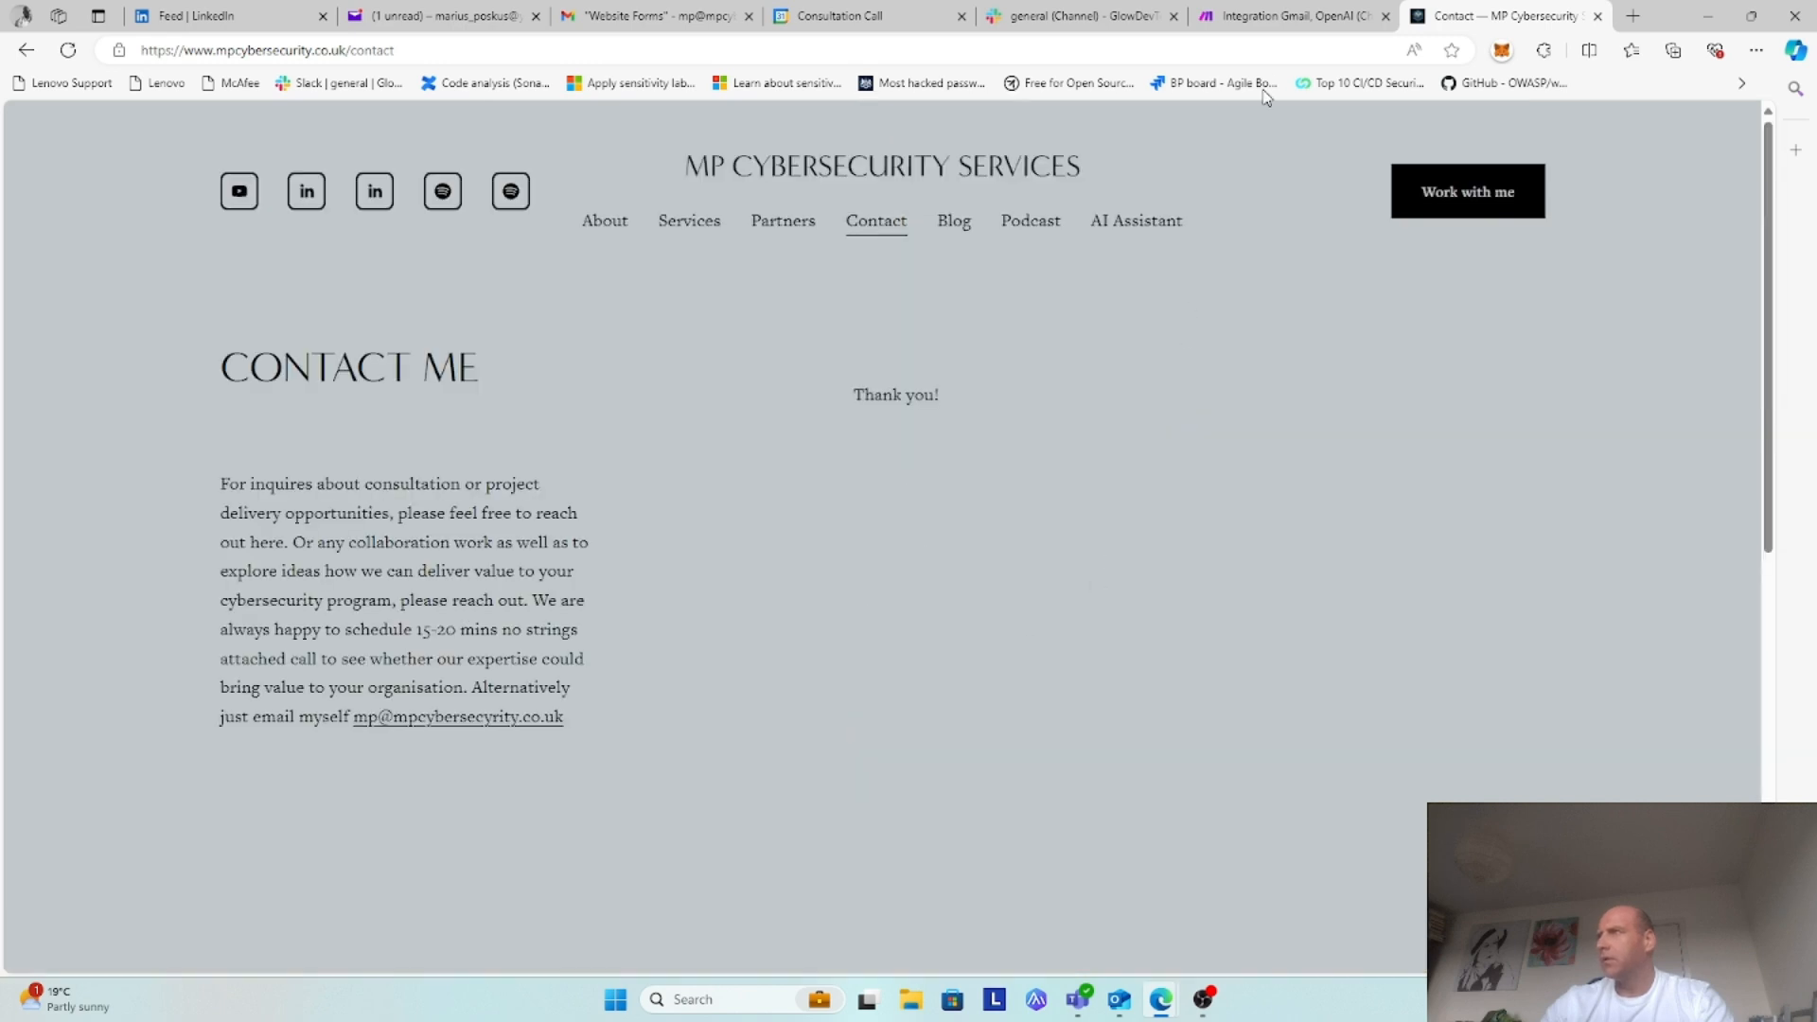
click(1265, 15)
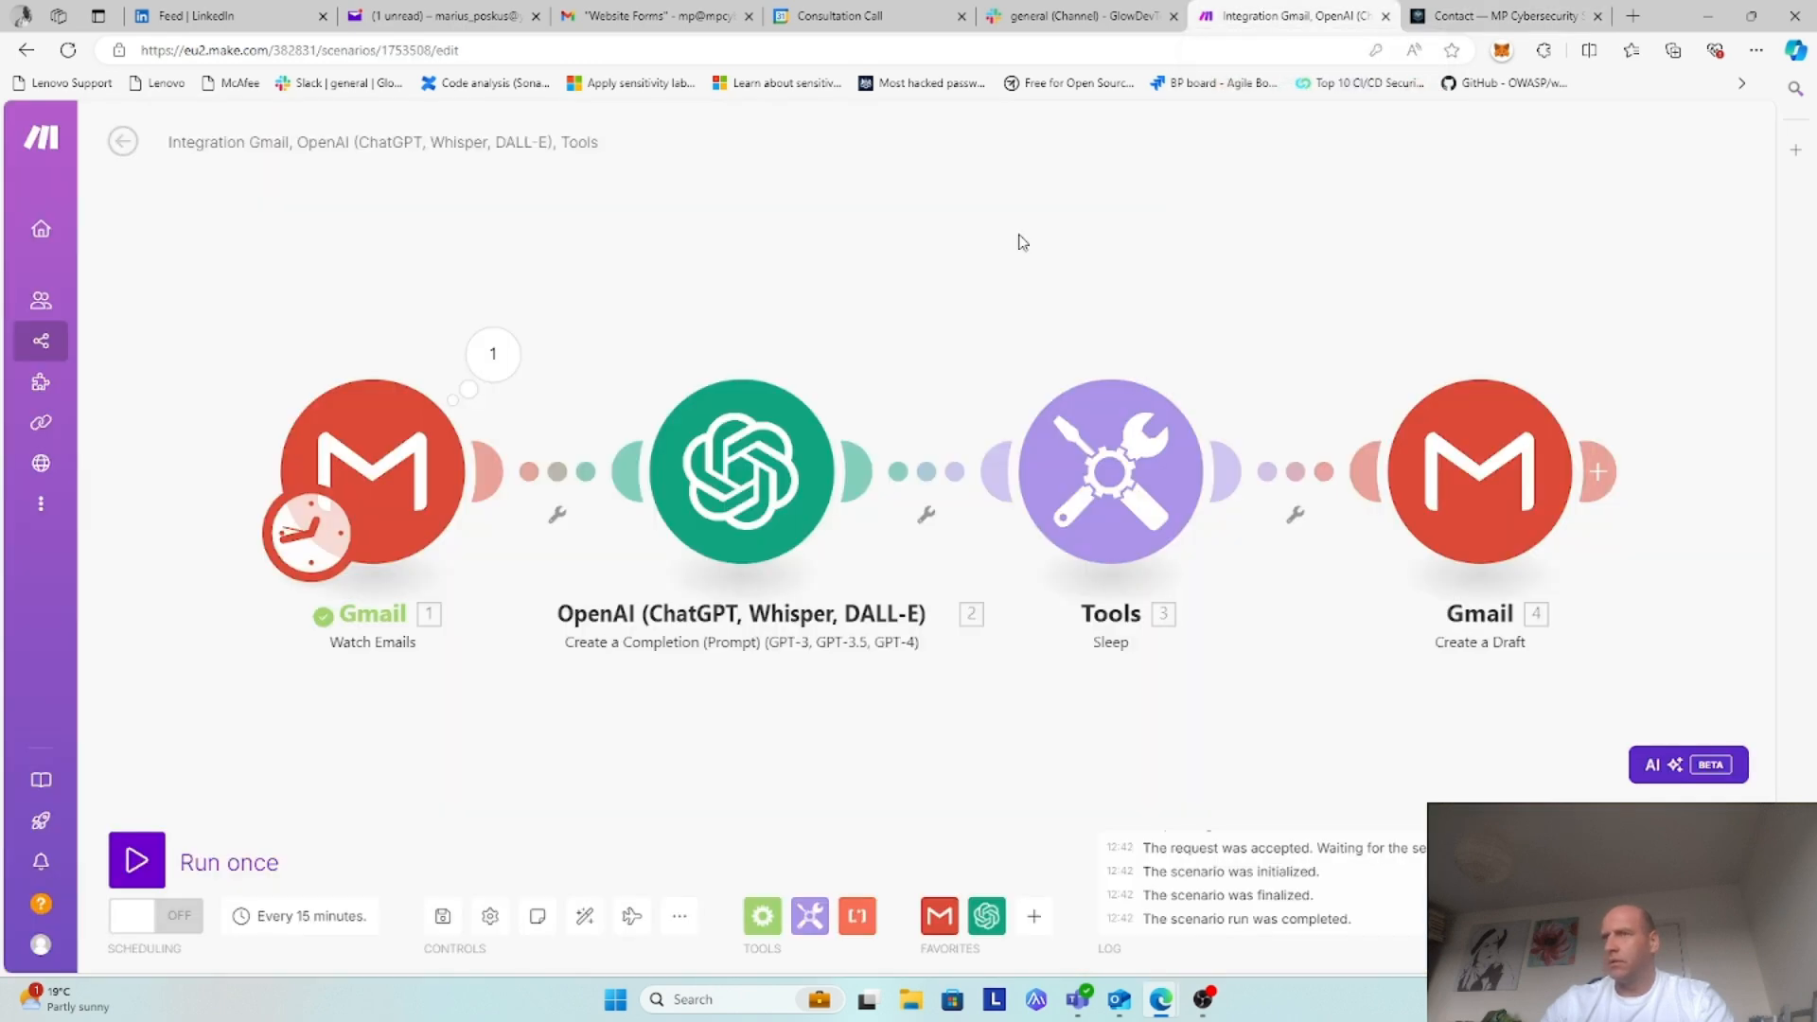
click(138, 851)
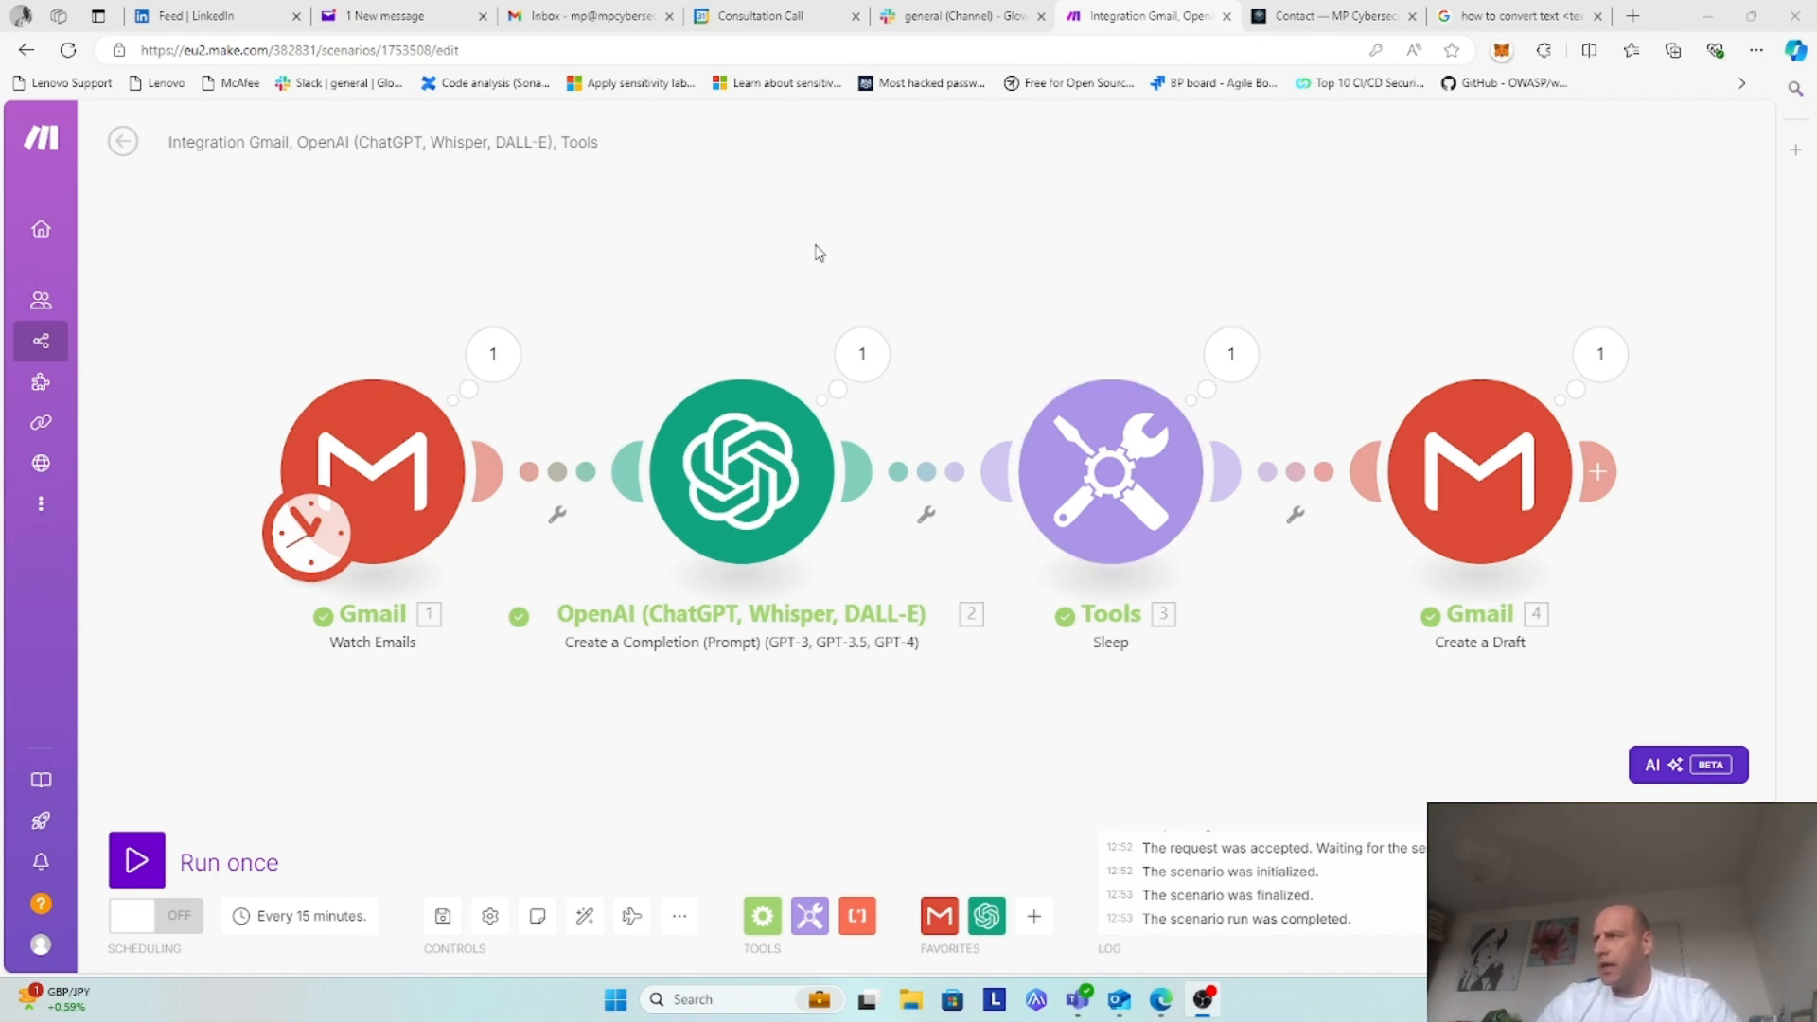
Step: Review the recipient, subject and content settings of the Create a Draft module and close it with OK
click(1416, 490)
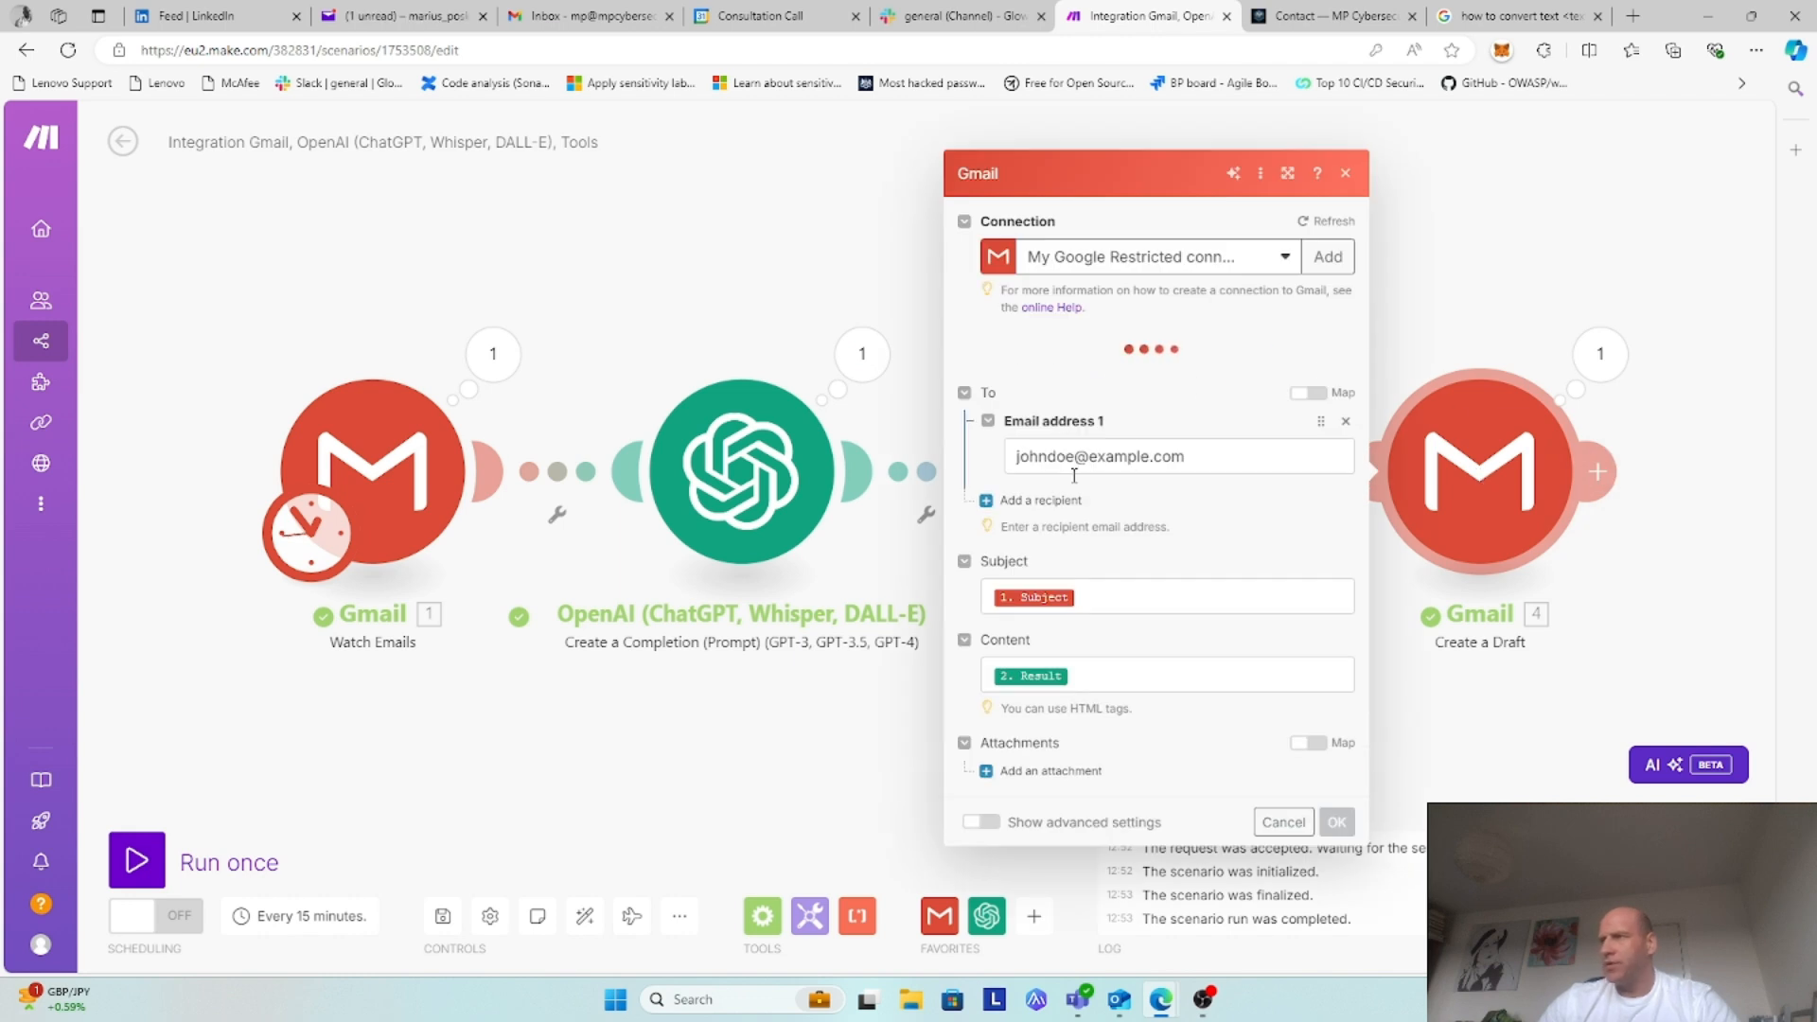
click(1195, 442)
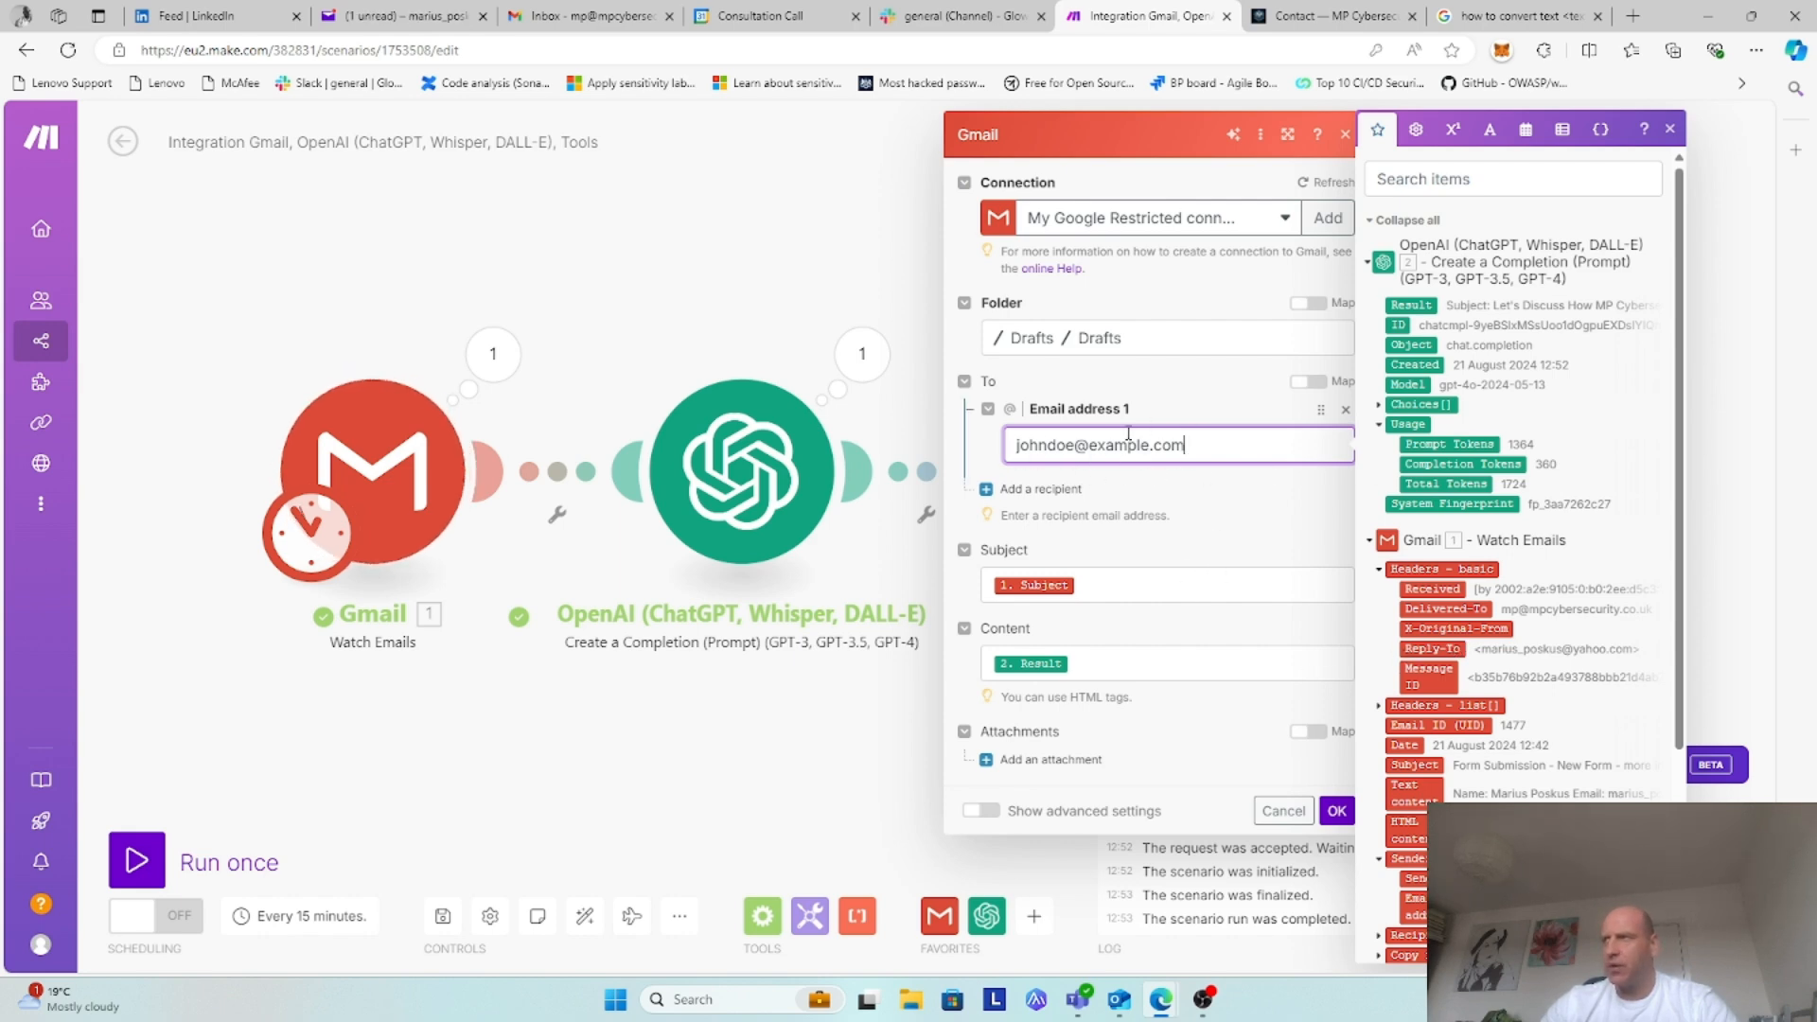
click(1671, 129)
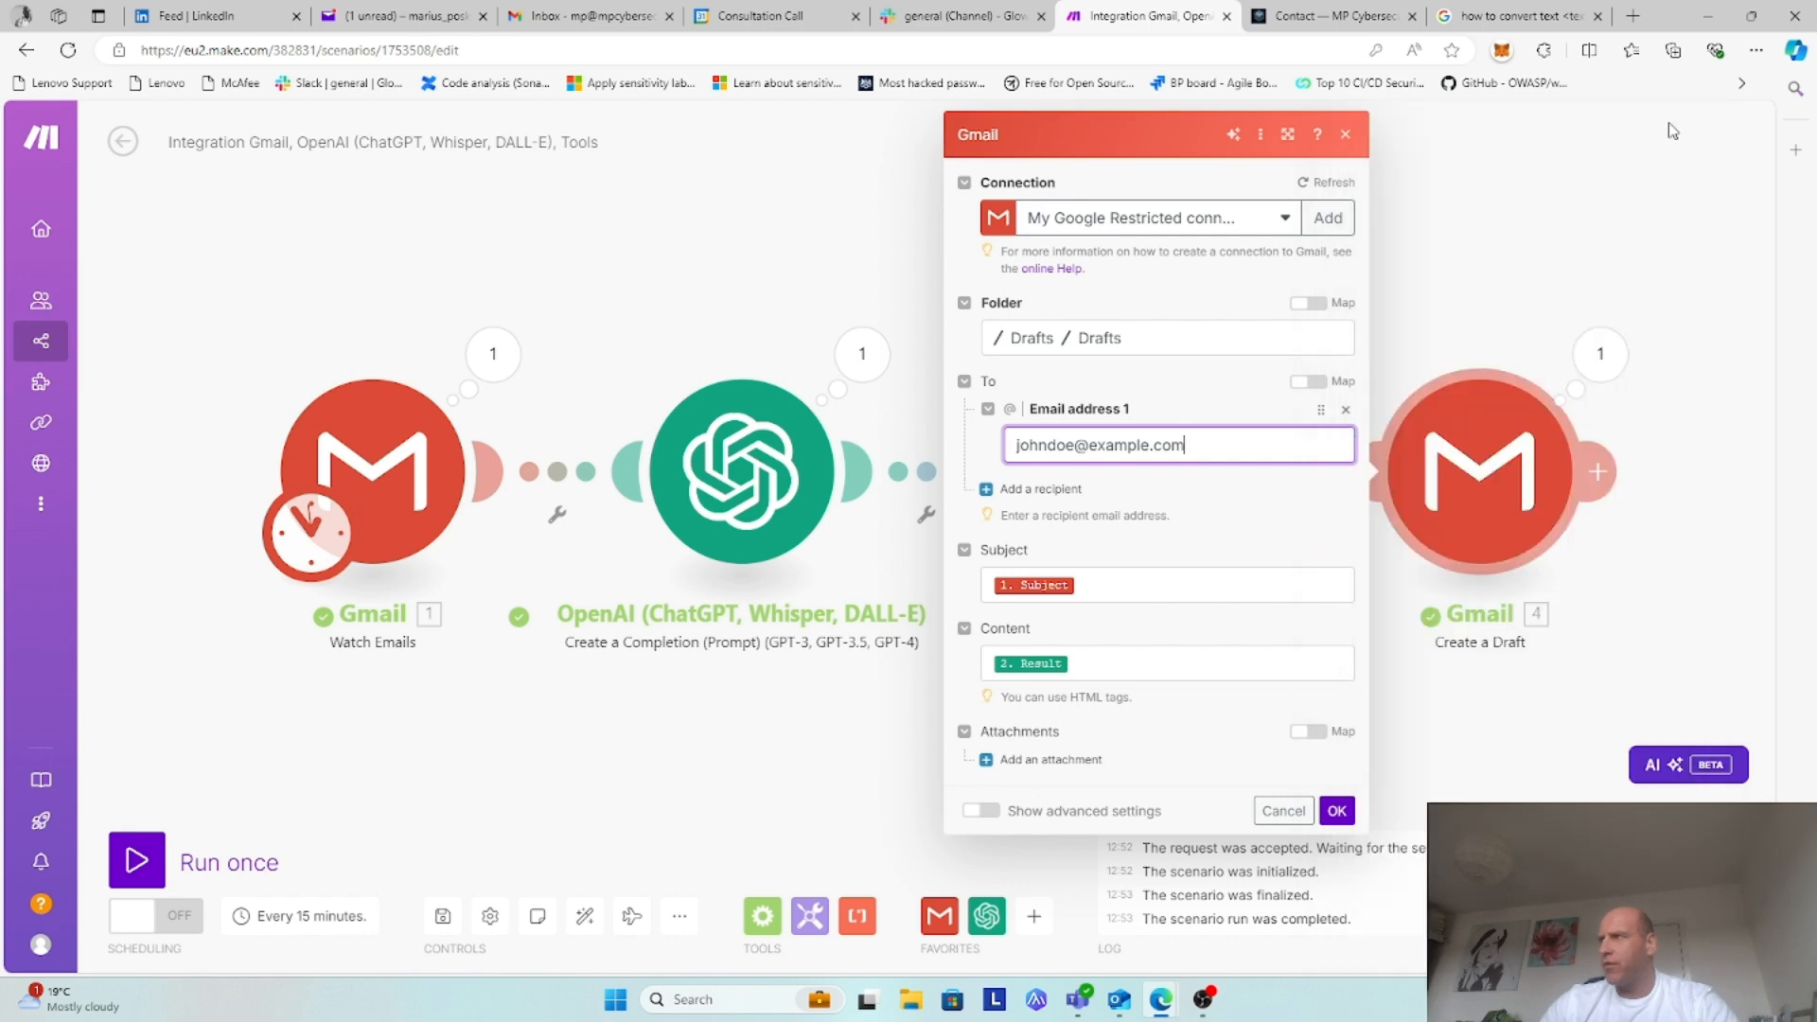
click(1336, 811)
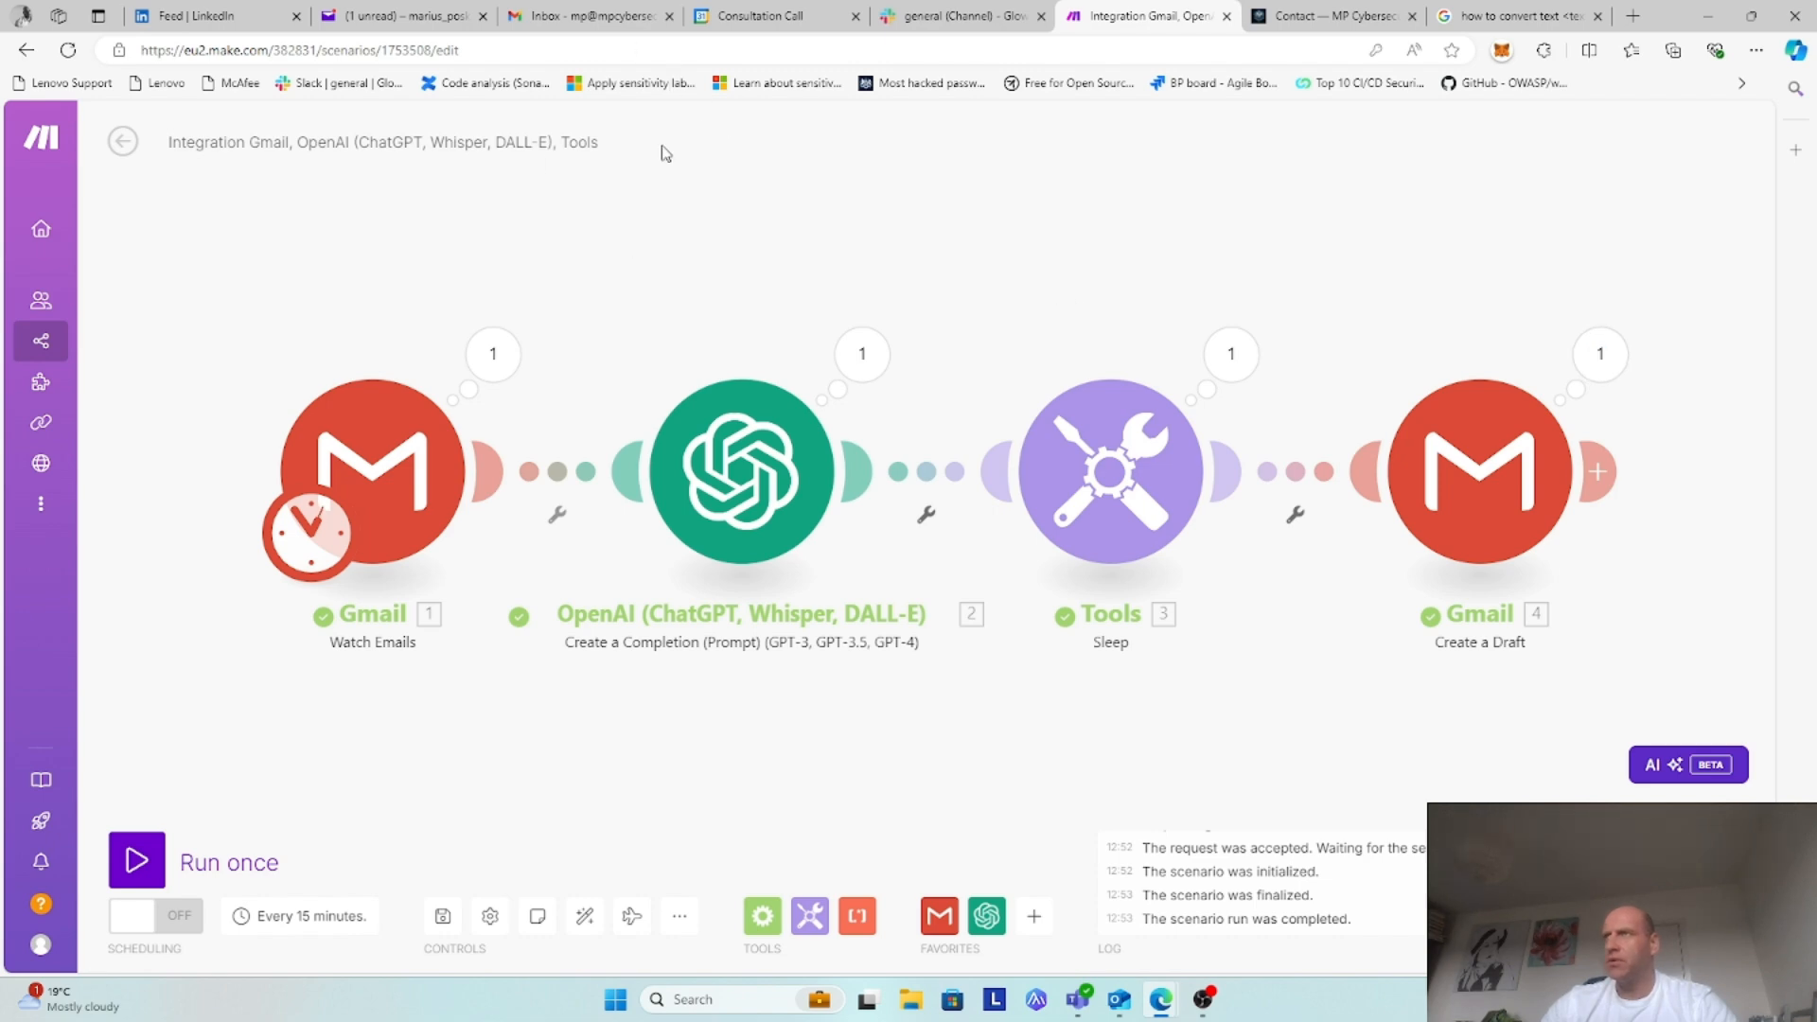
Step: Switch to Gmail and open the generated "Form Submission - New Form - more information" draft
click(598, 29)
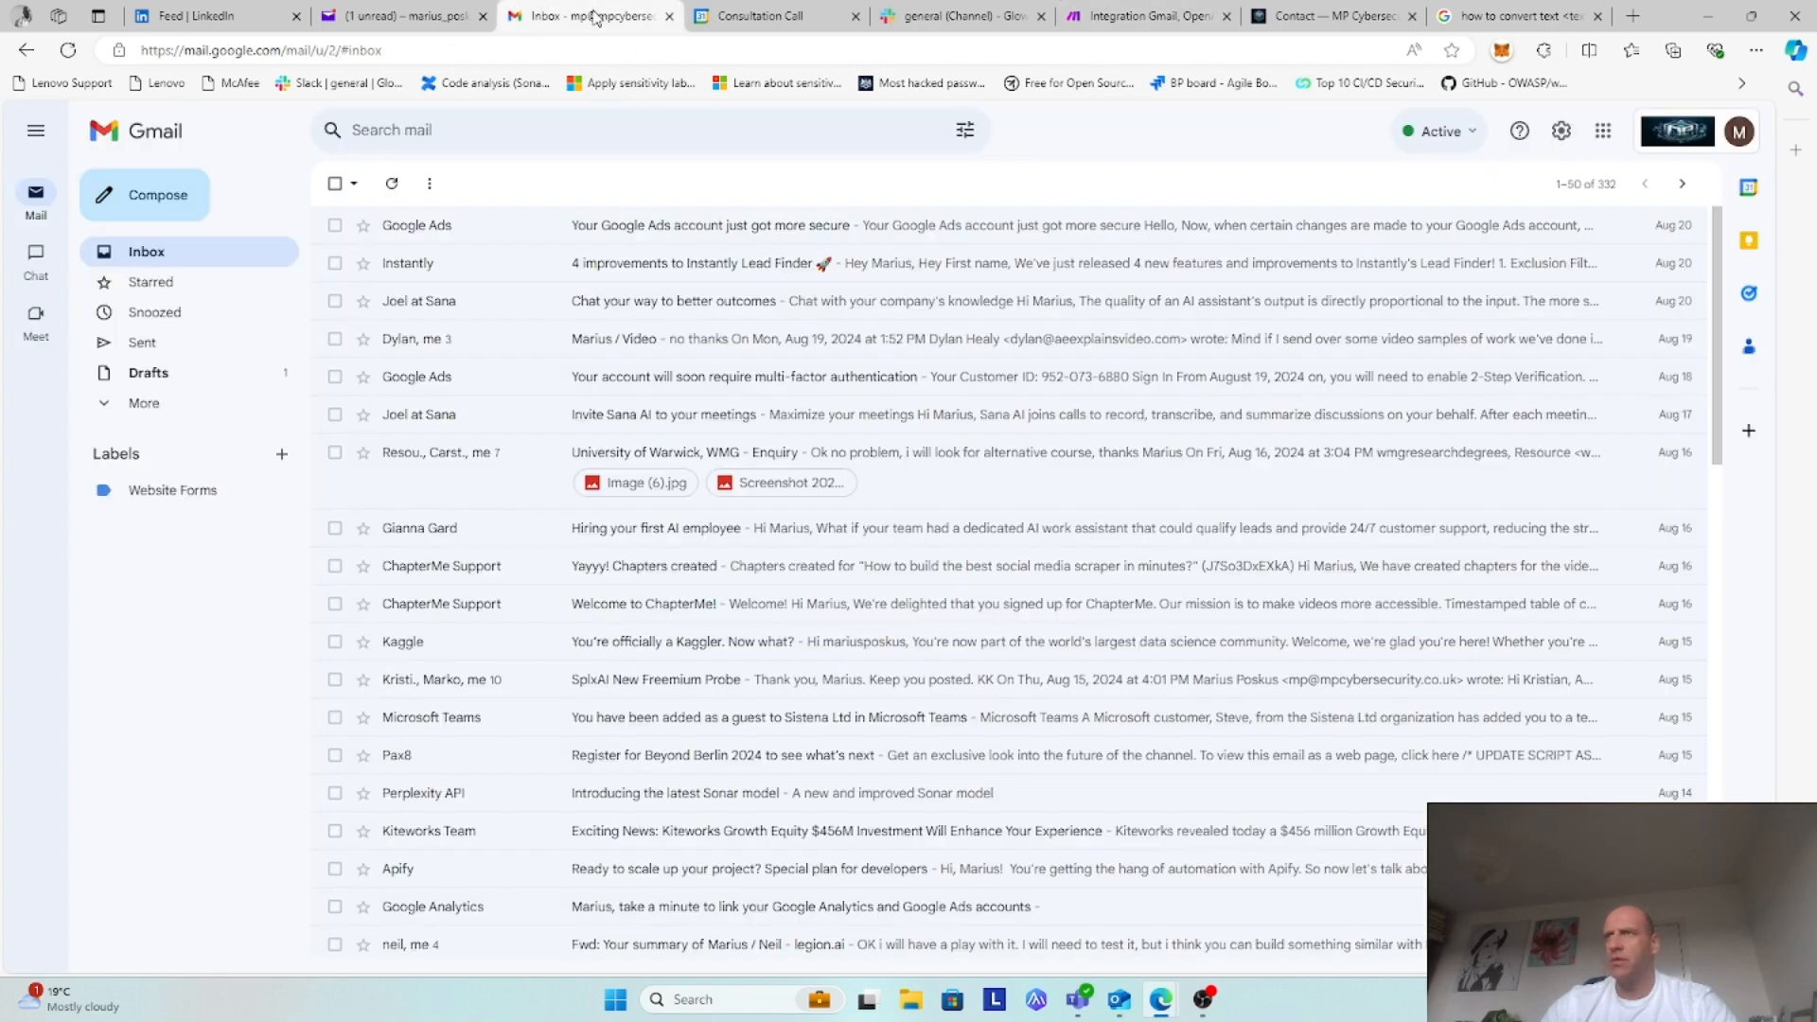
click(150, 370)
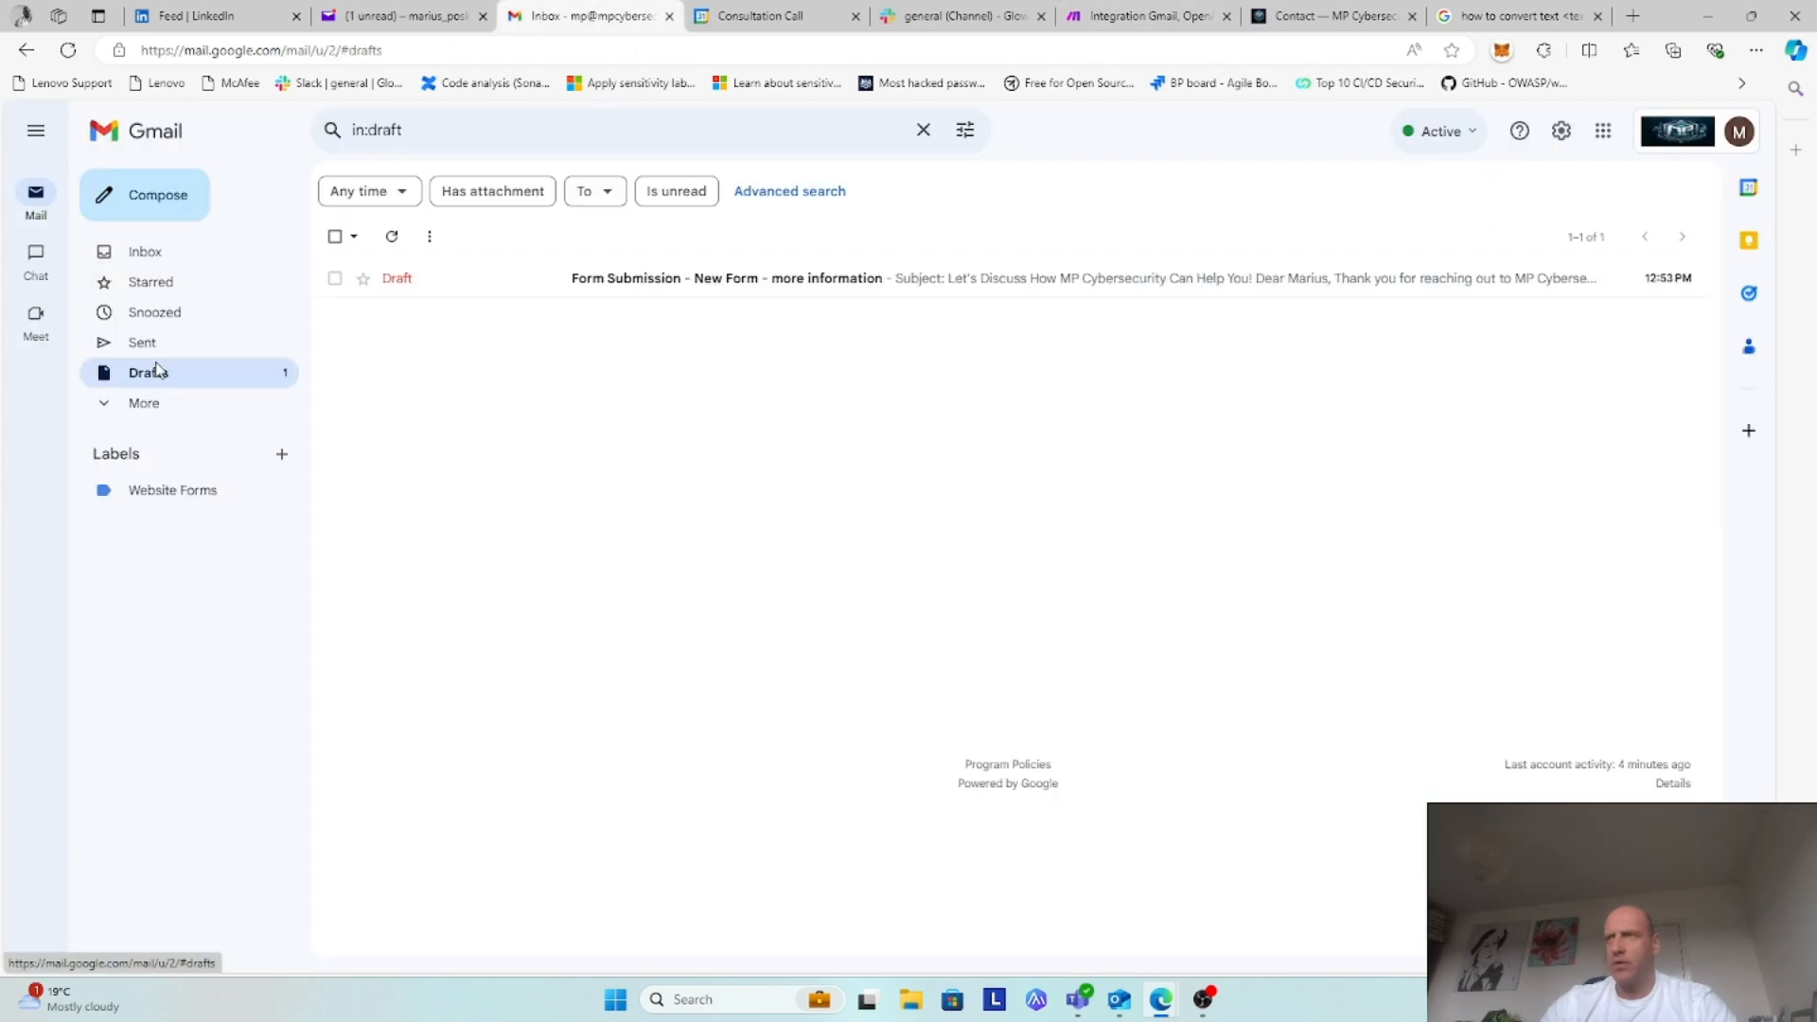
click(865, 284)
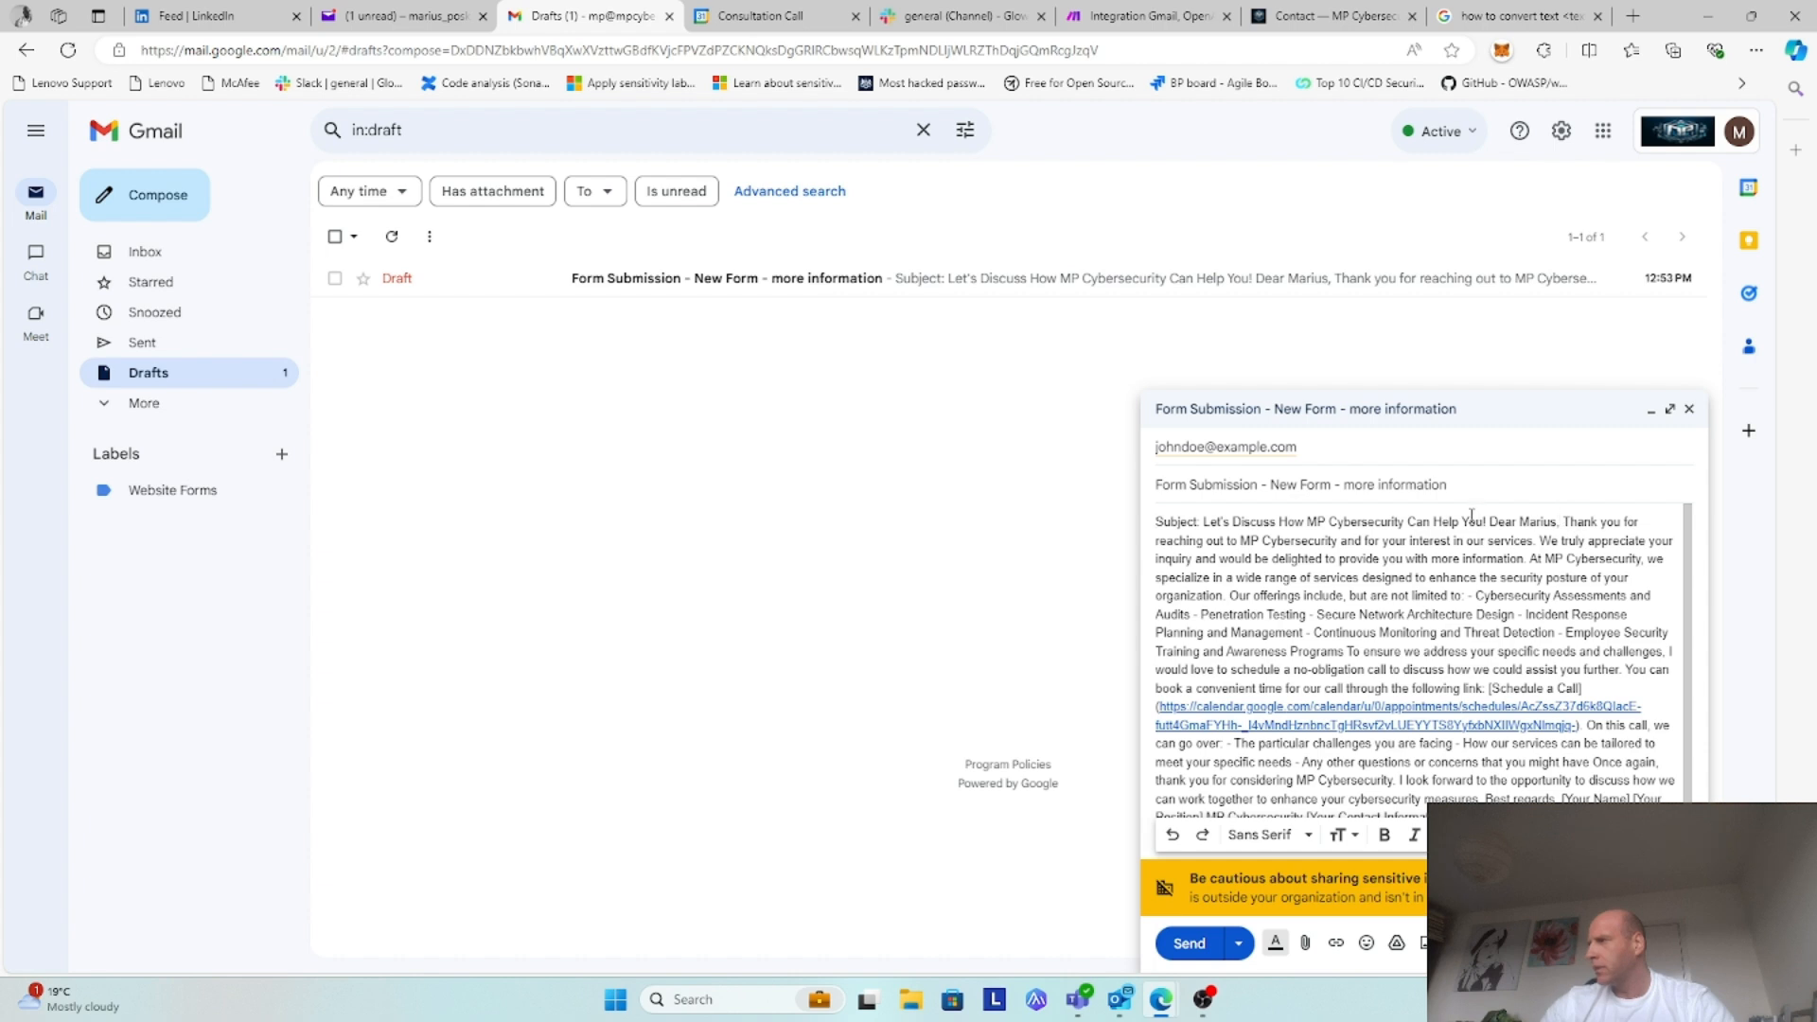
Step: Delete the subject line from the start of the draft's body and separate the greeting from the text with a blank line
drag(1488, 520, 1154, 518)
key(BackSpace)
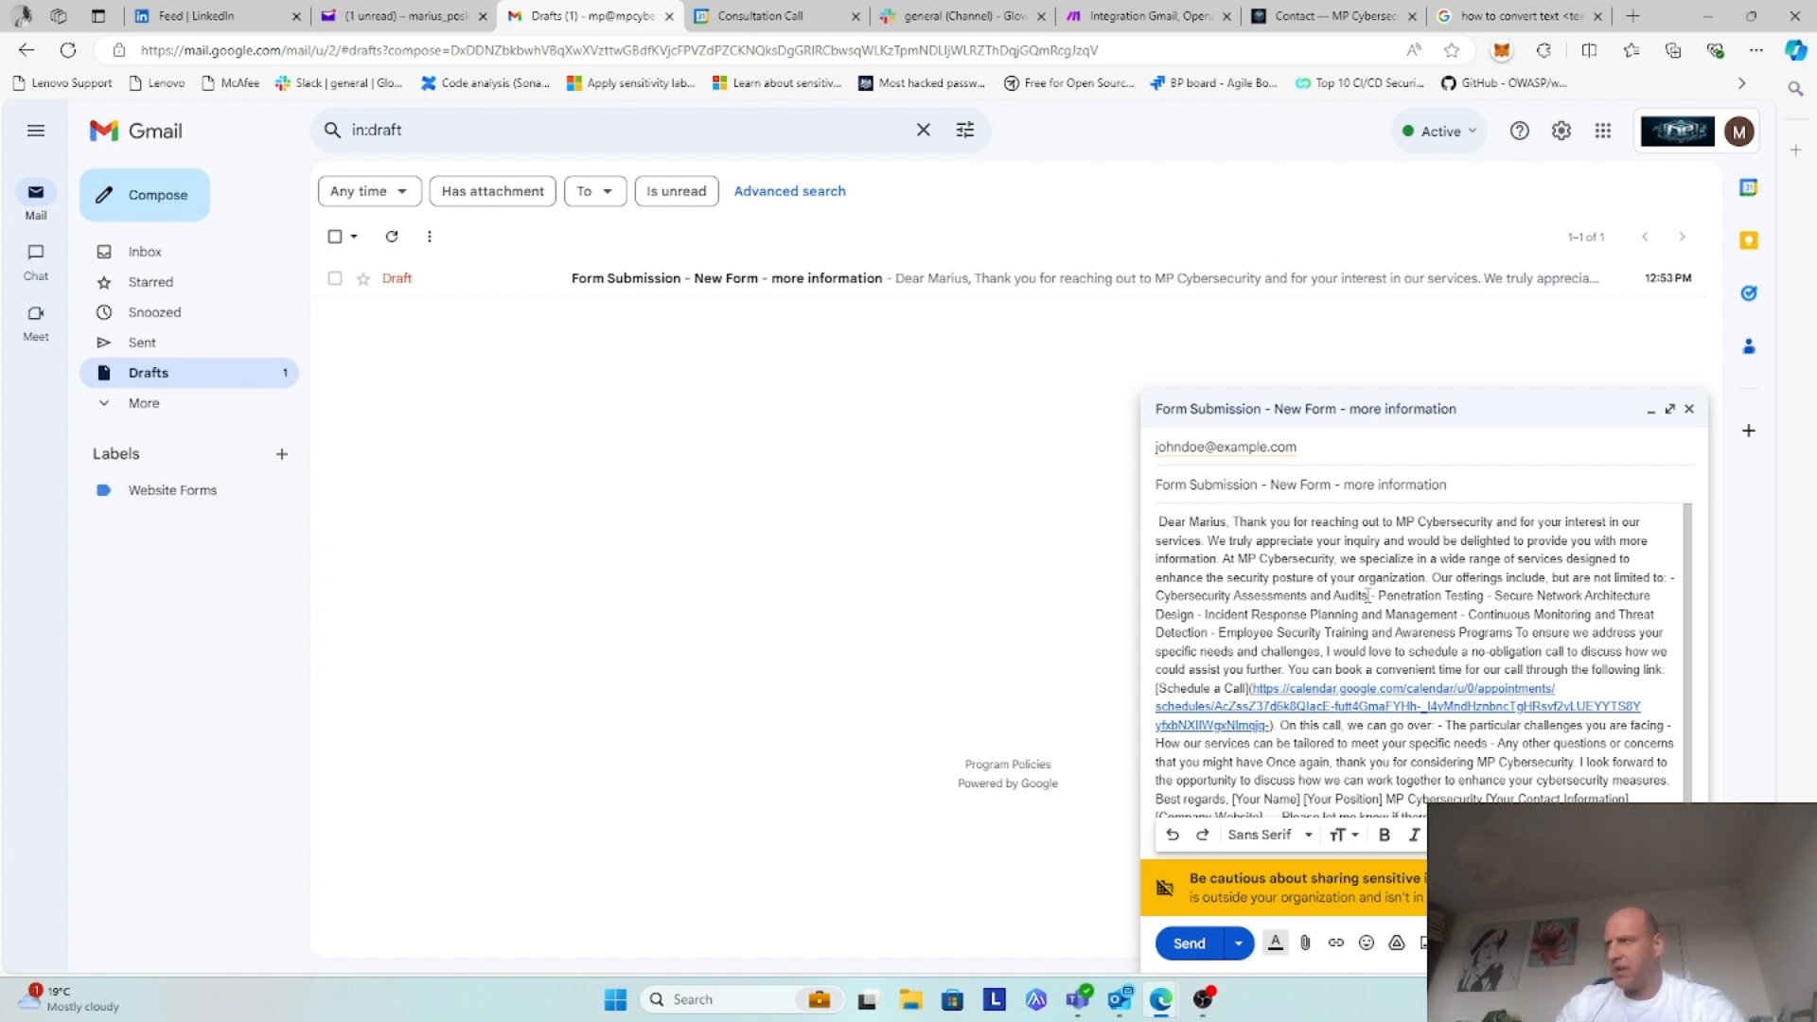
key(Return)
key(Return)
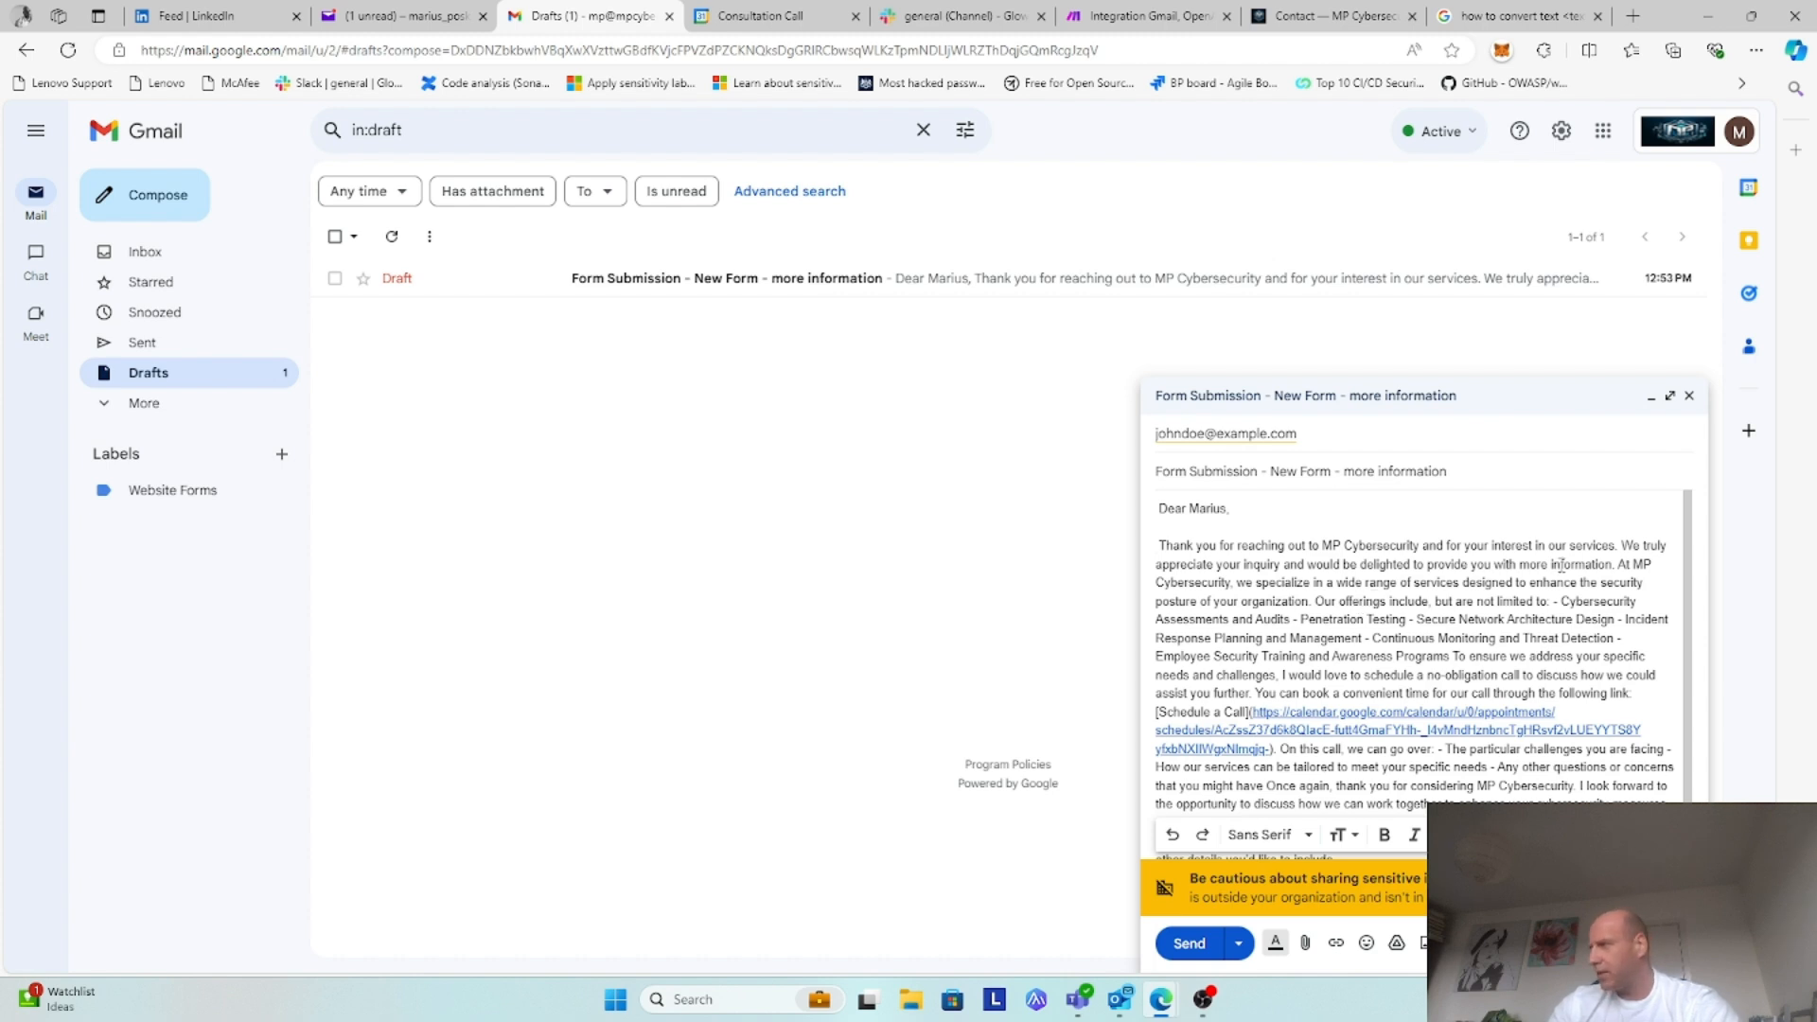
Step: Expand the draft to full screen and dismiss the full-screen tip
scroll(1429, 587, down, 1)
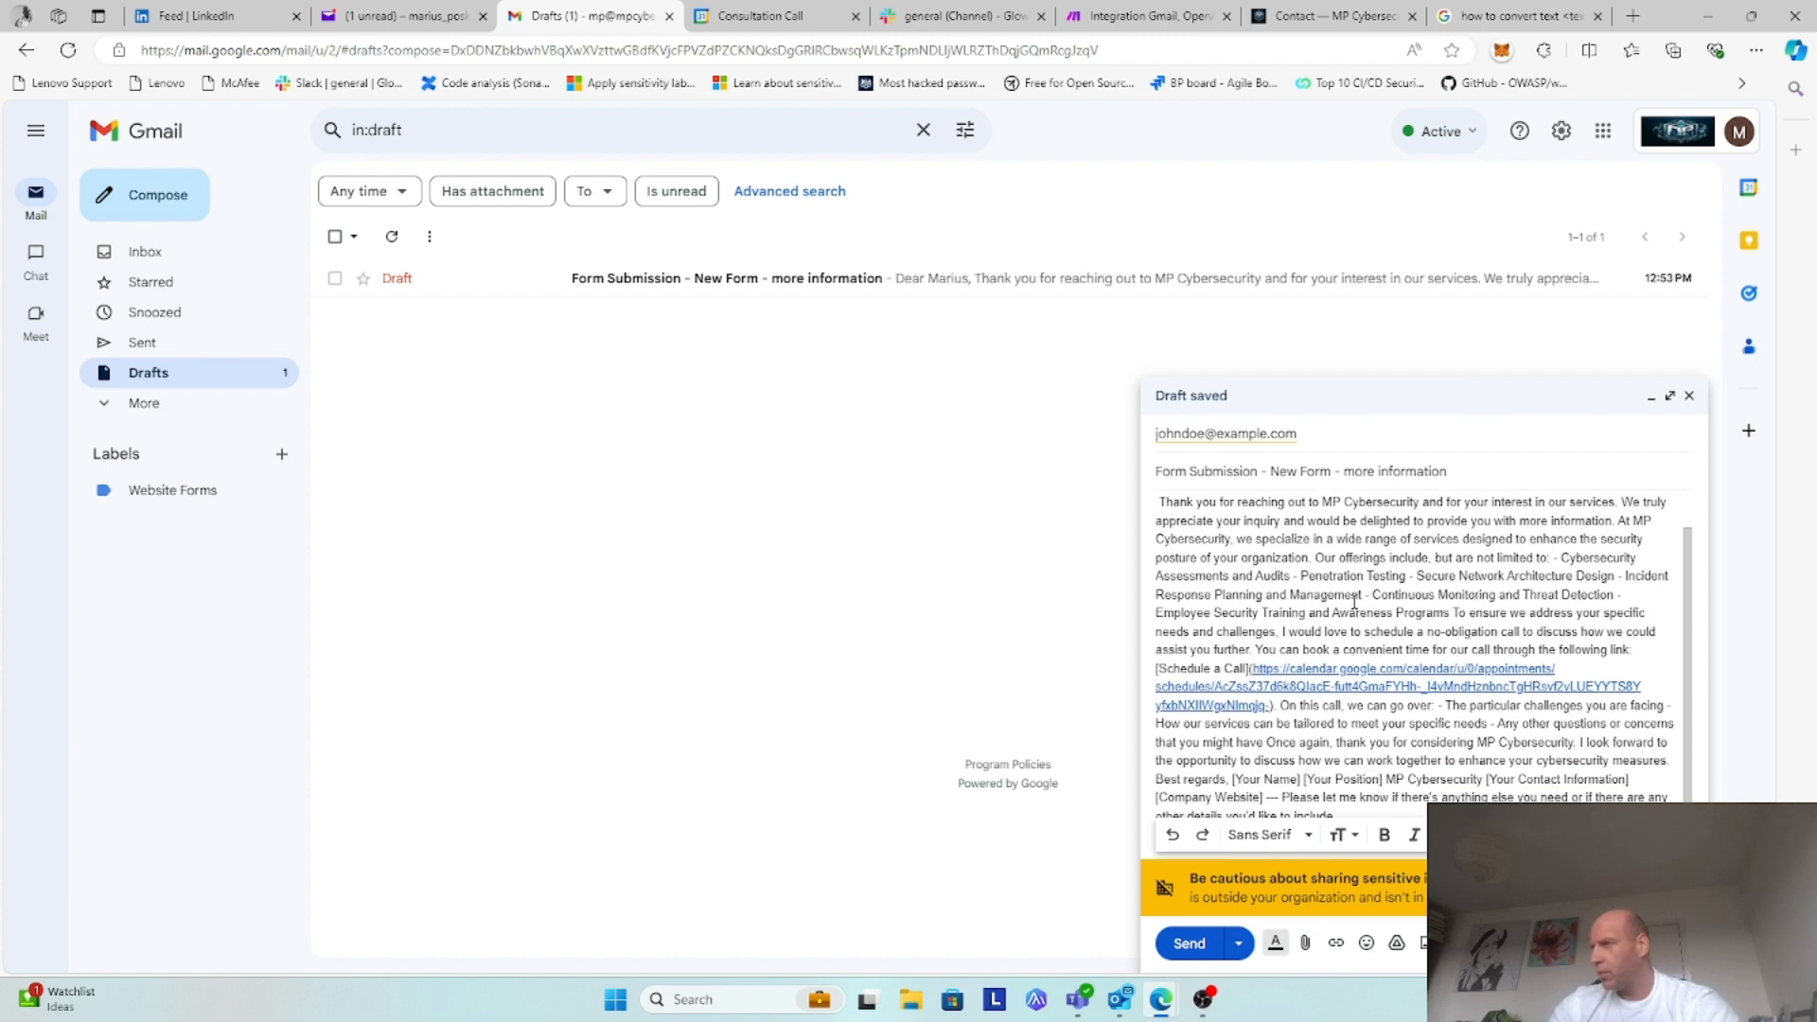
click(1669, 396)
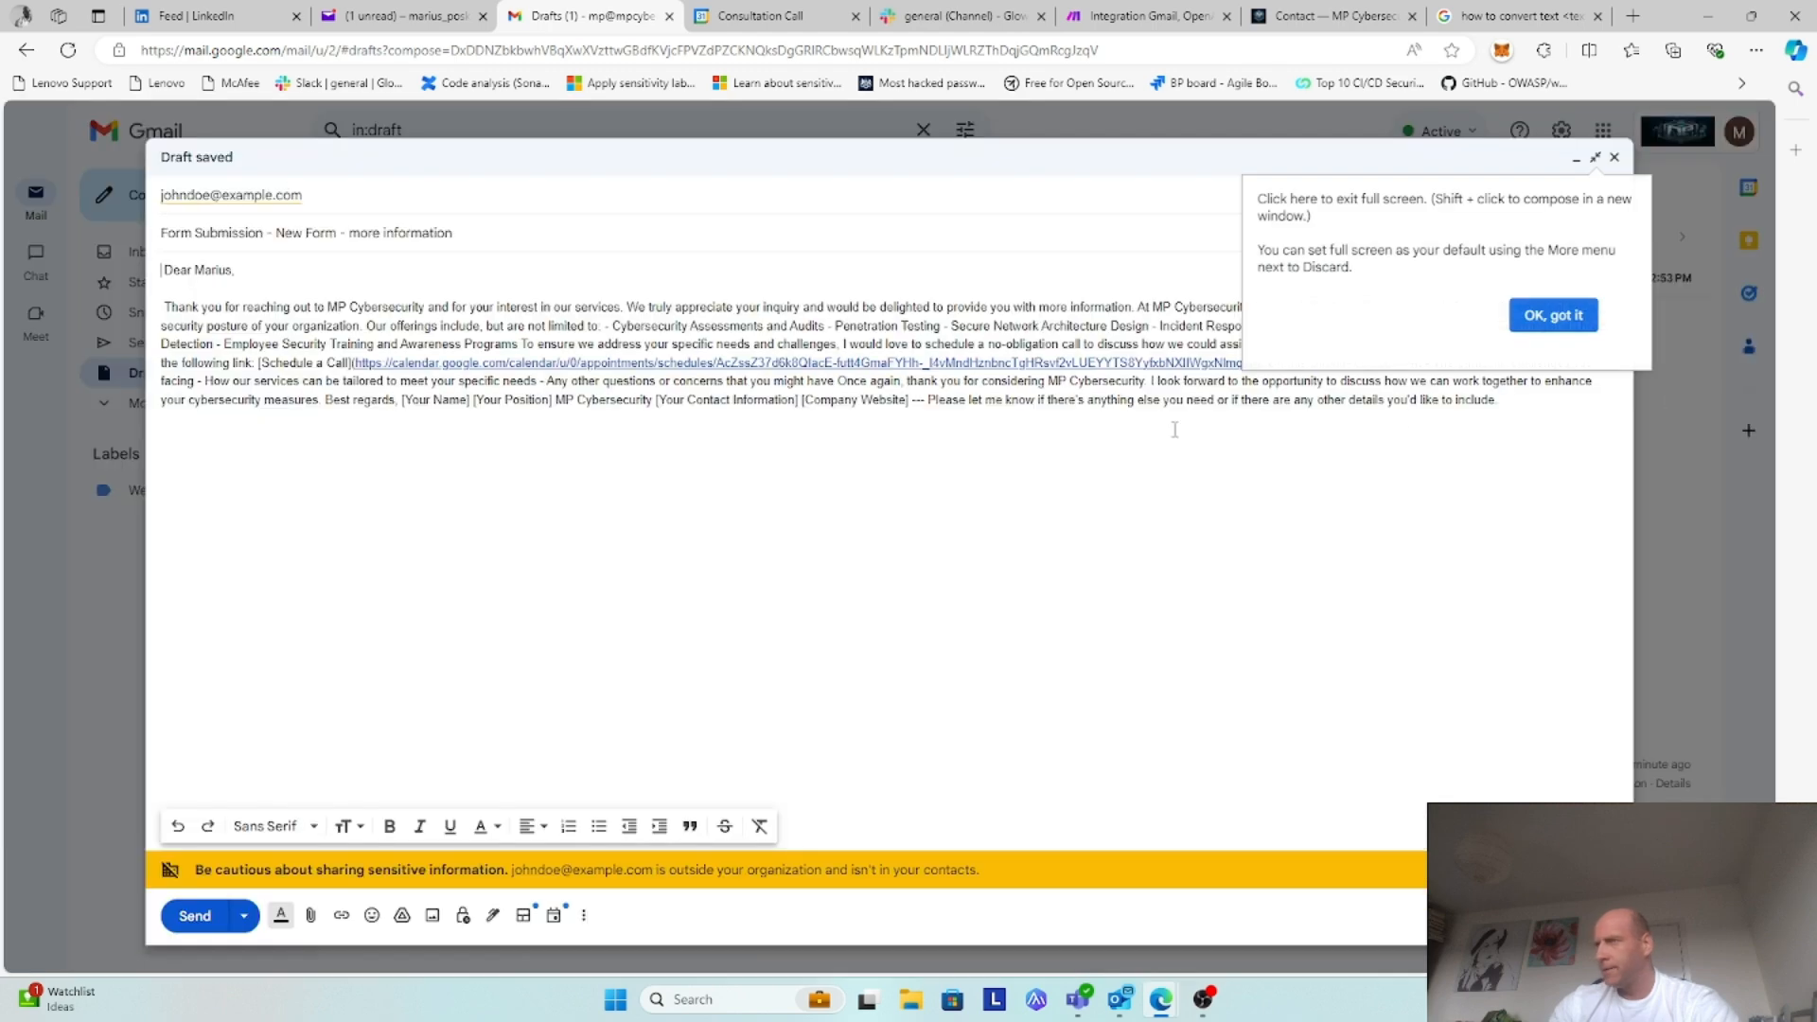
click(1540, 311)
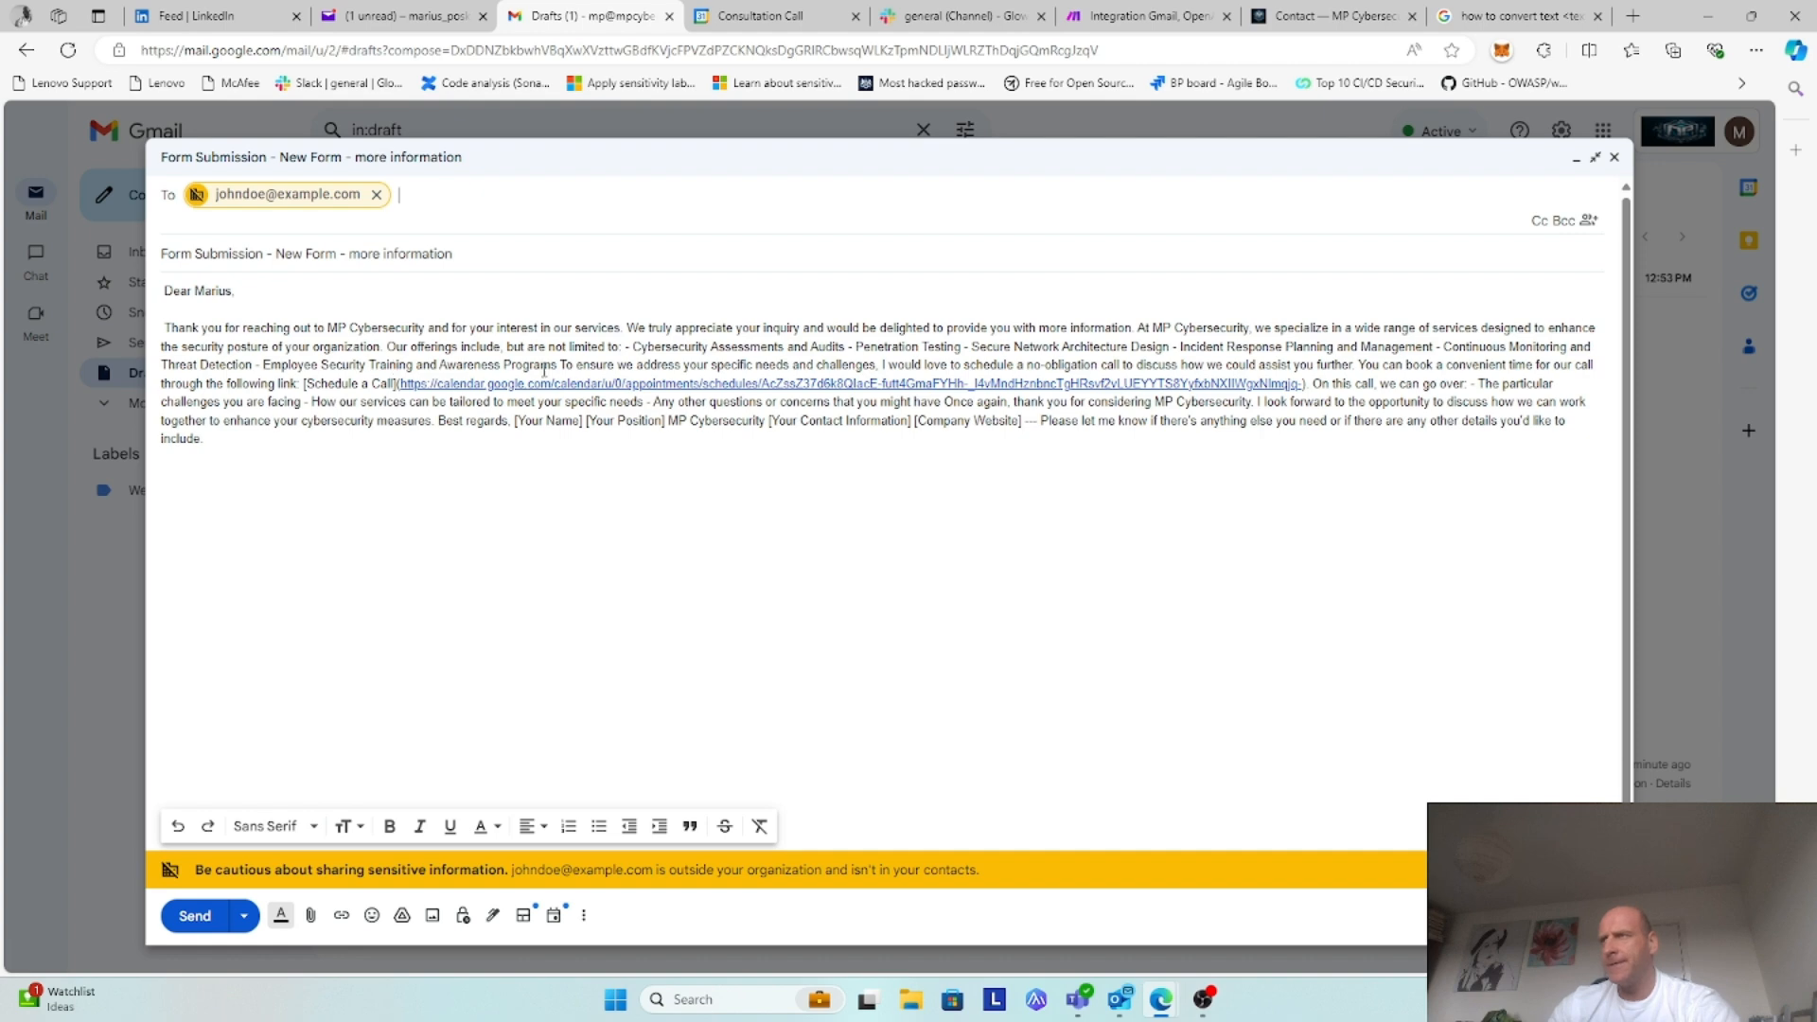
Step: Start a new paragraph at "Our offerings include, but are not limited to:", separated from the introduction by a blank line
click(387, 347)
key(Return)
key(Return)
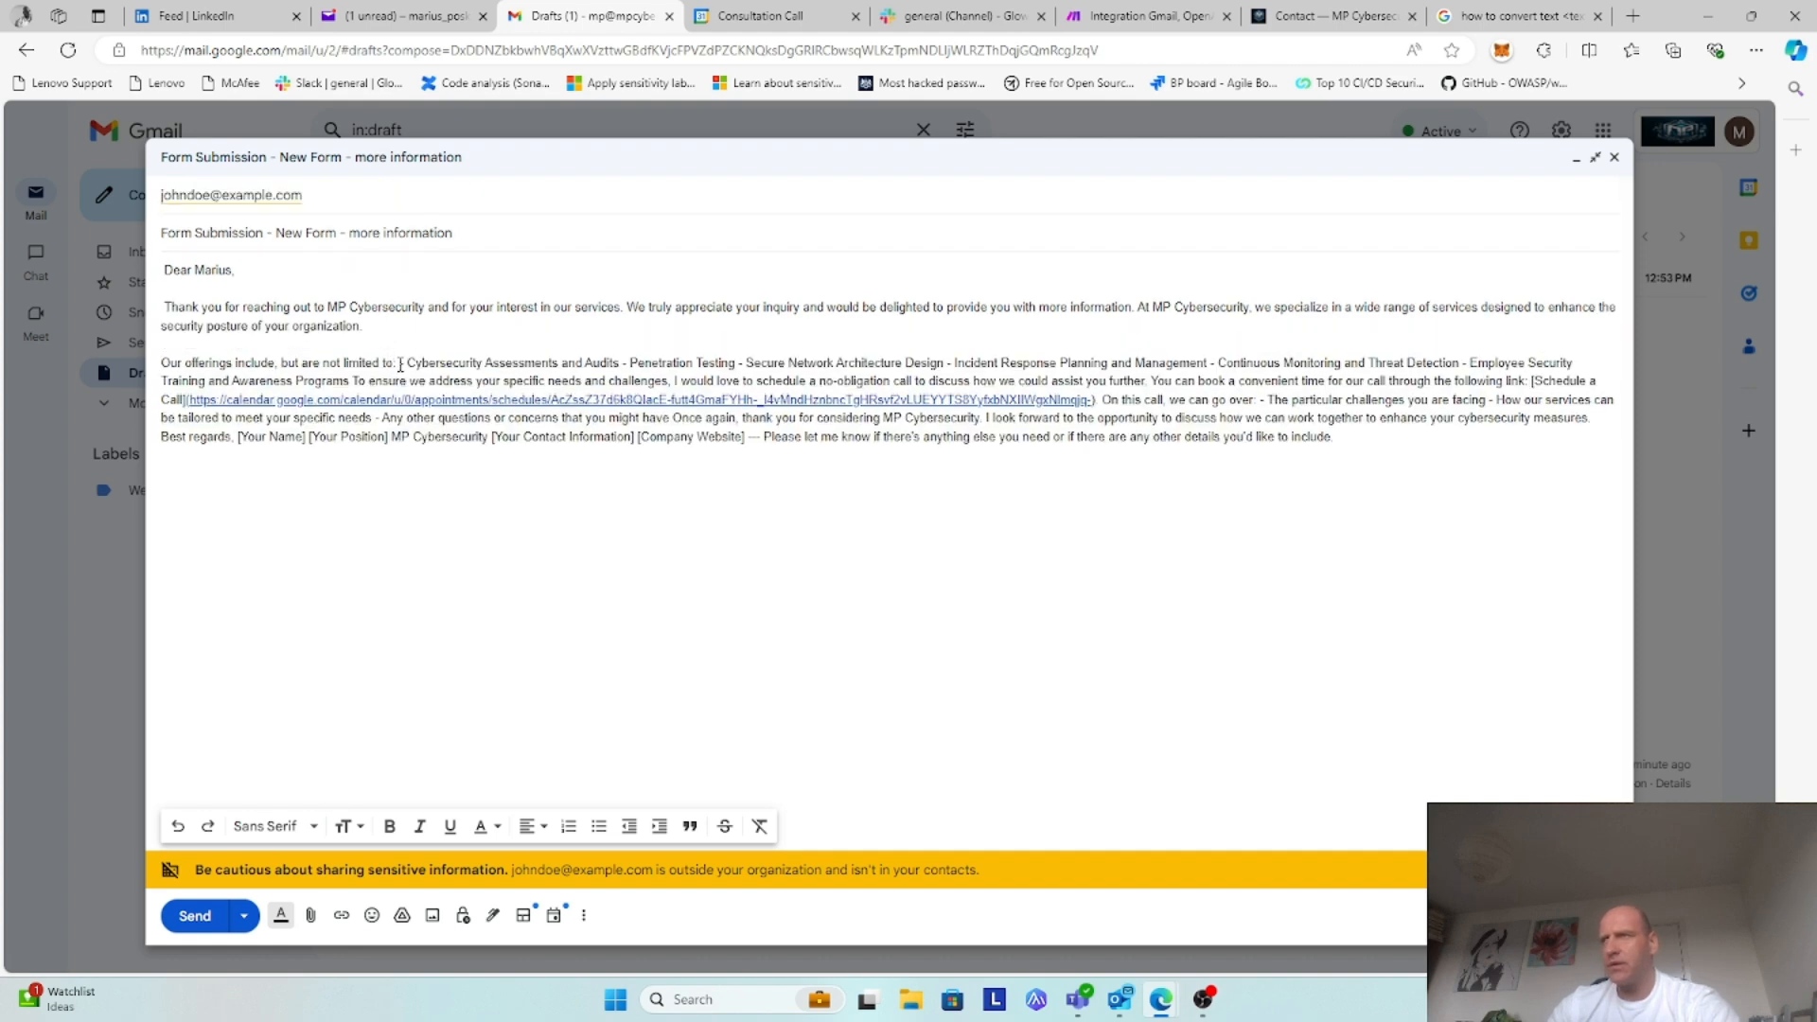
Step: Break the offerings before Cybersecurity Assessments, Penetration Testing and Secure Network Architecture Design onto new lines, removing the stray leading spaces
click(398, 362)
key(Return)
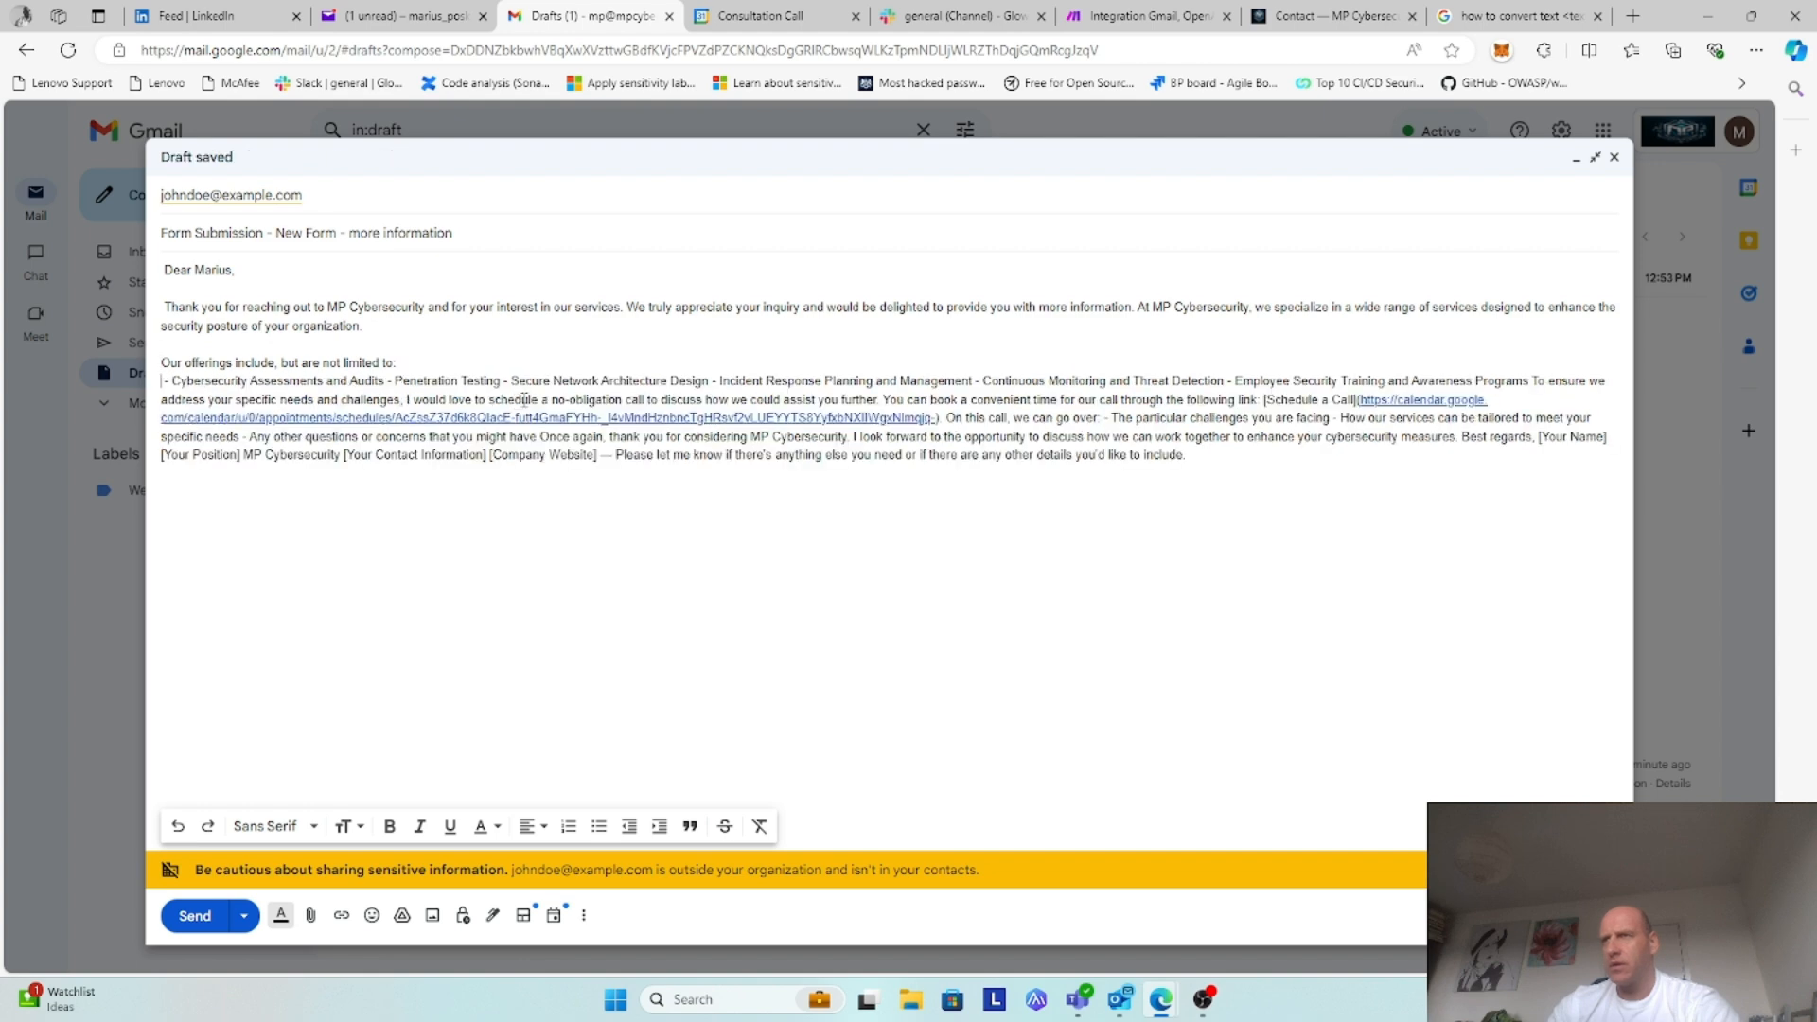
key(Return)
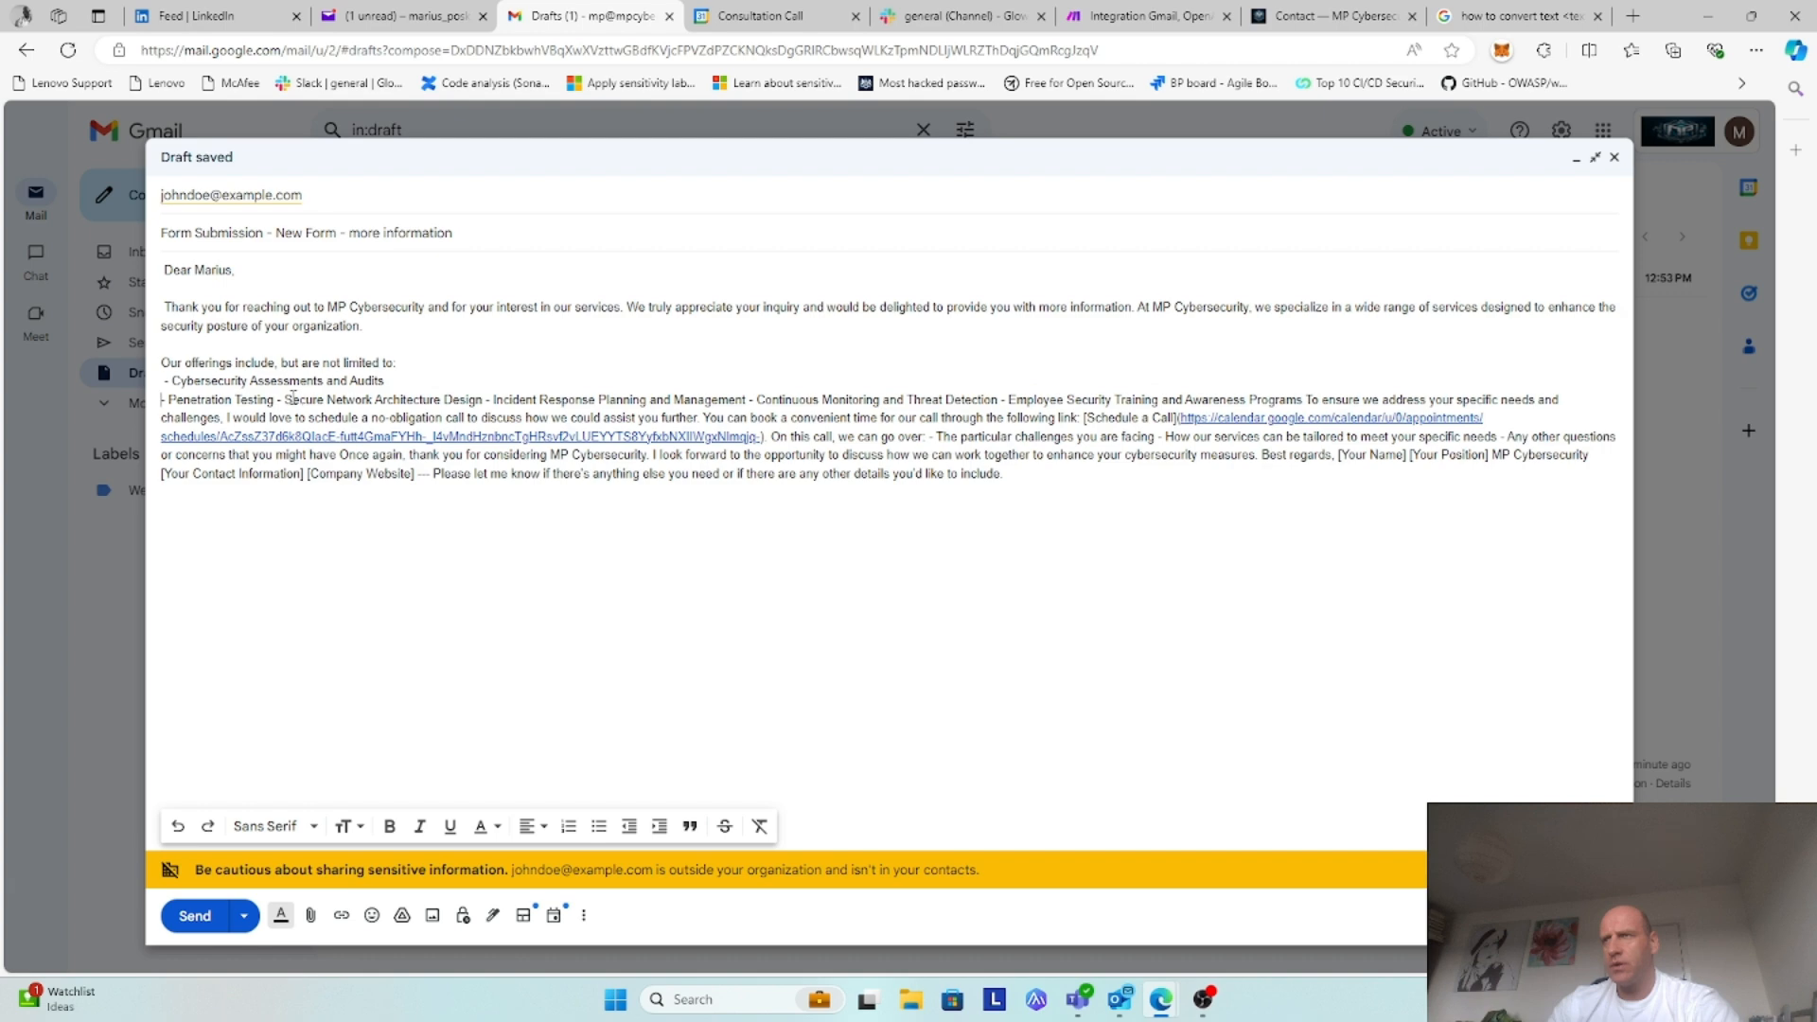
key(Return)
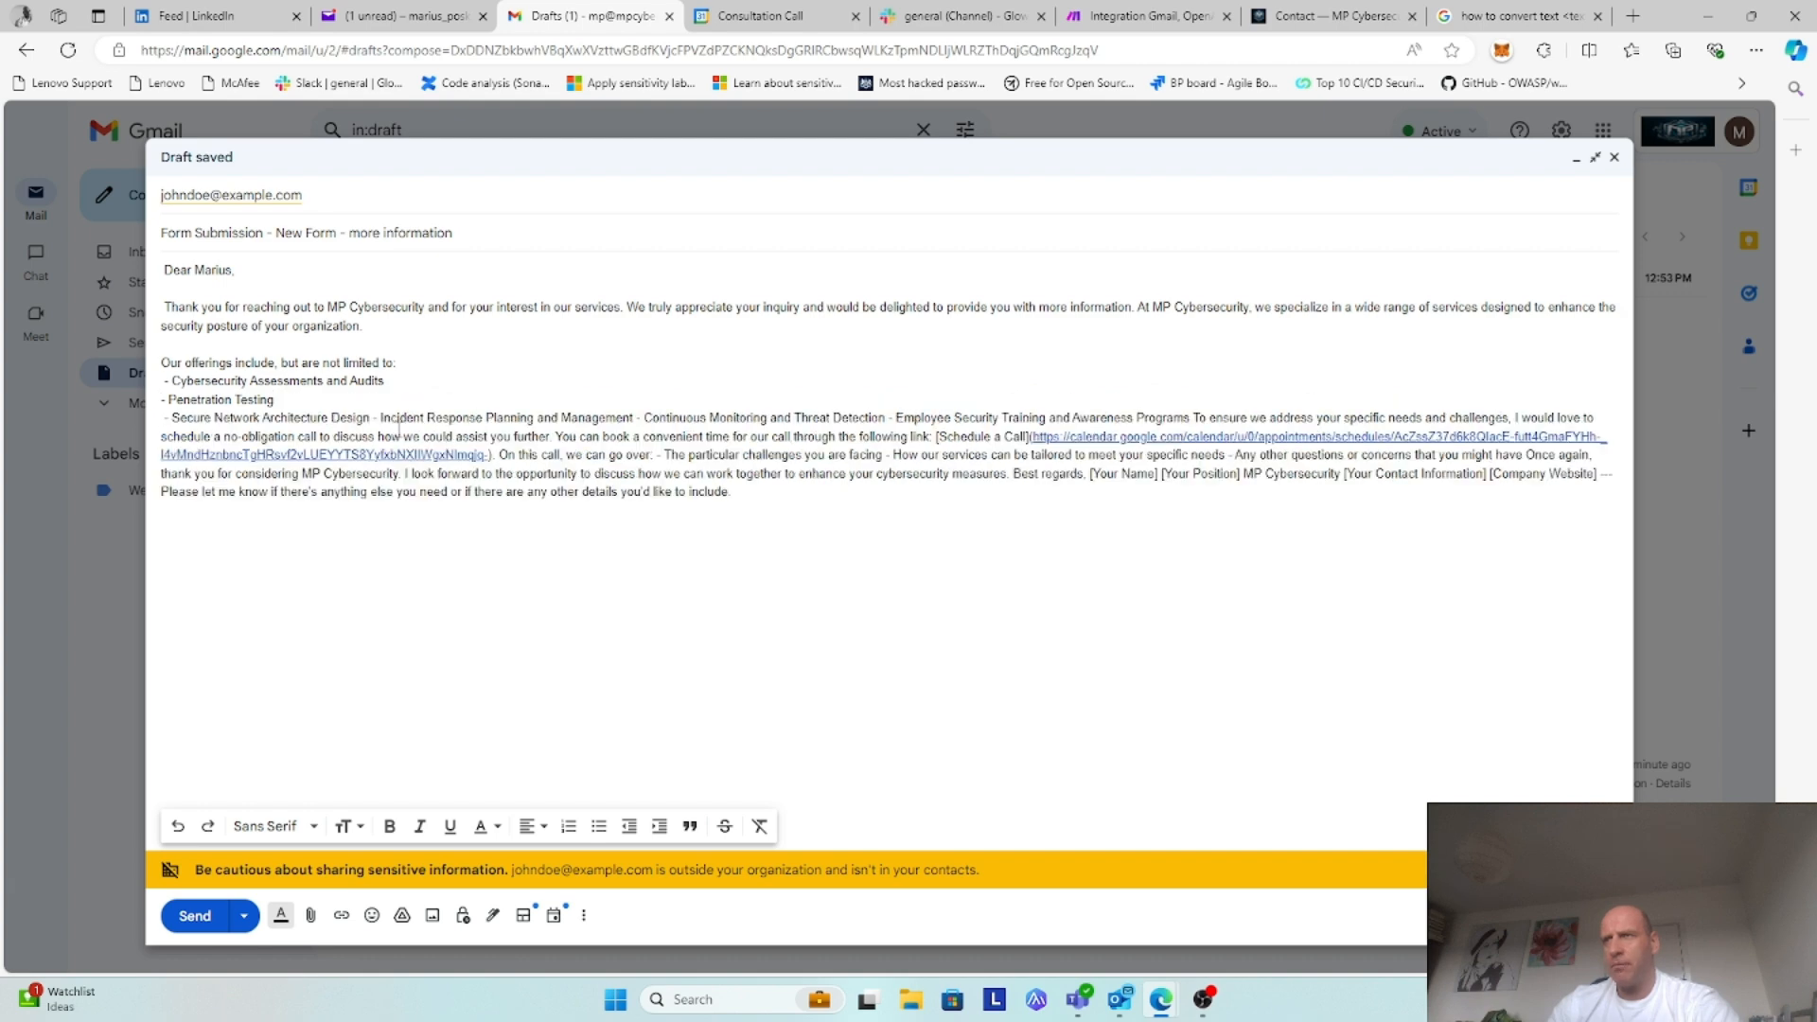
key(Delete)
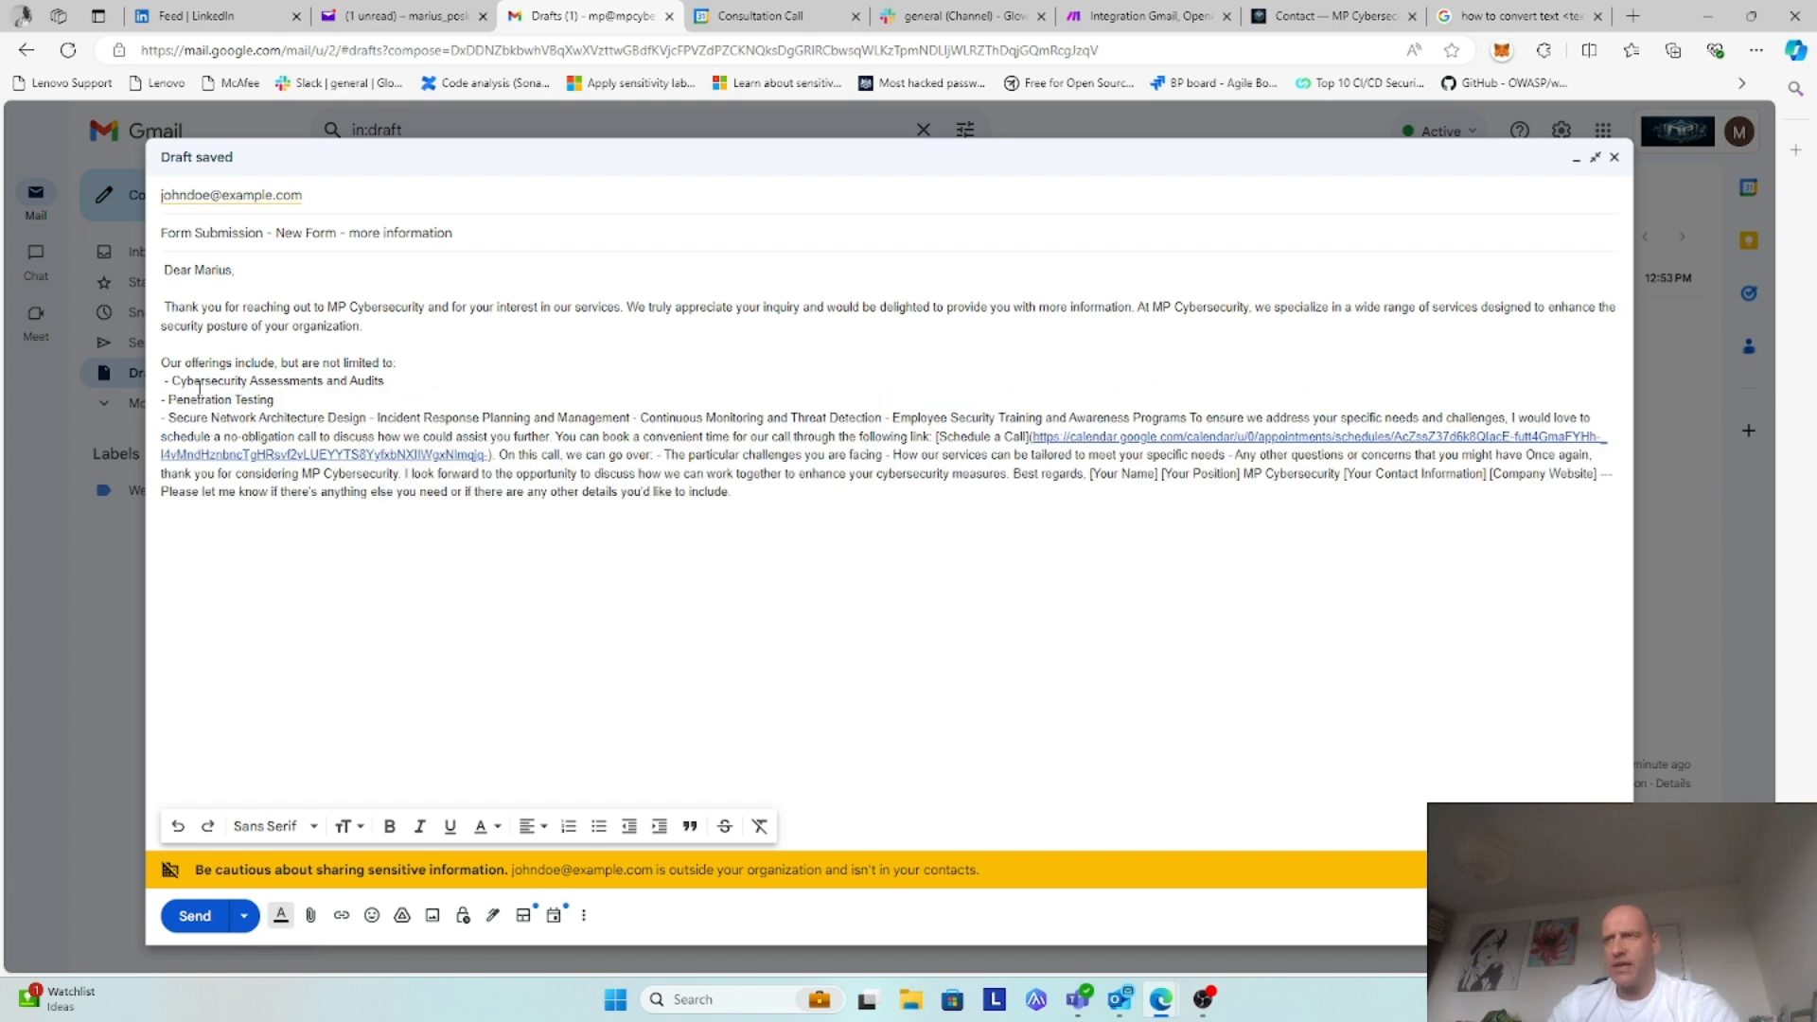
key(Delete)
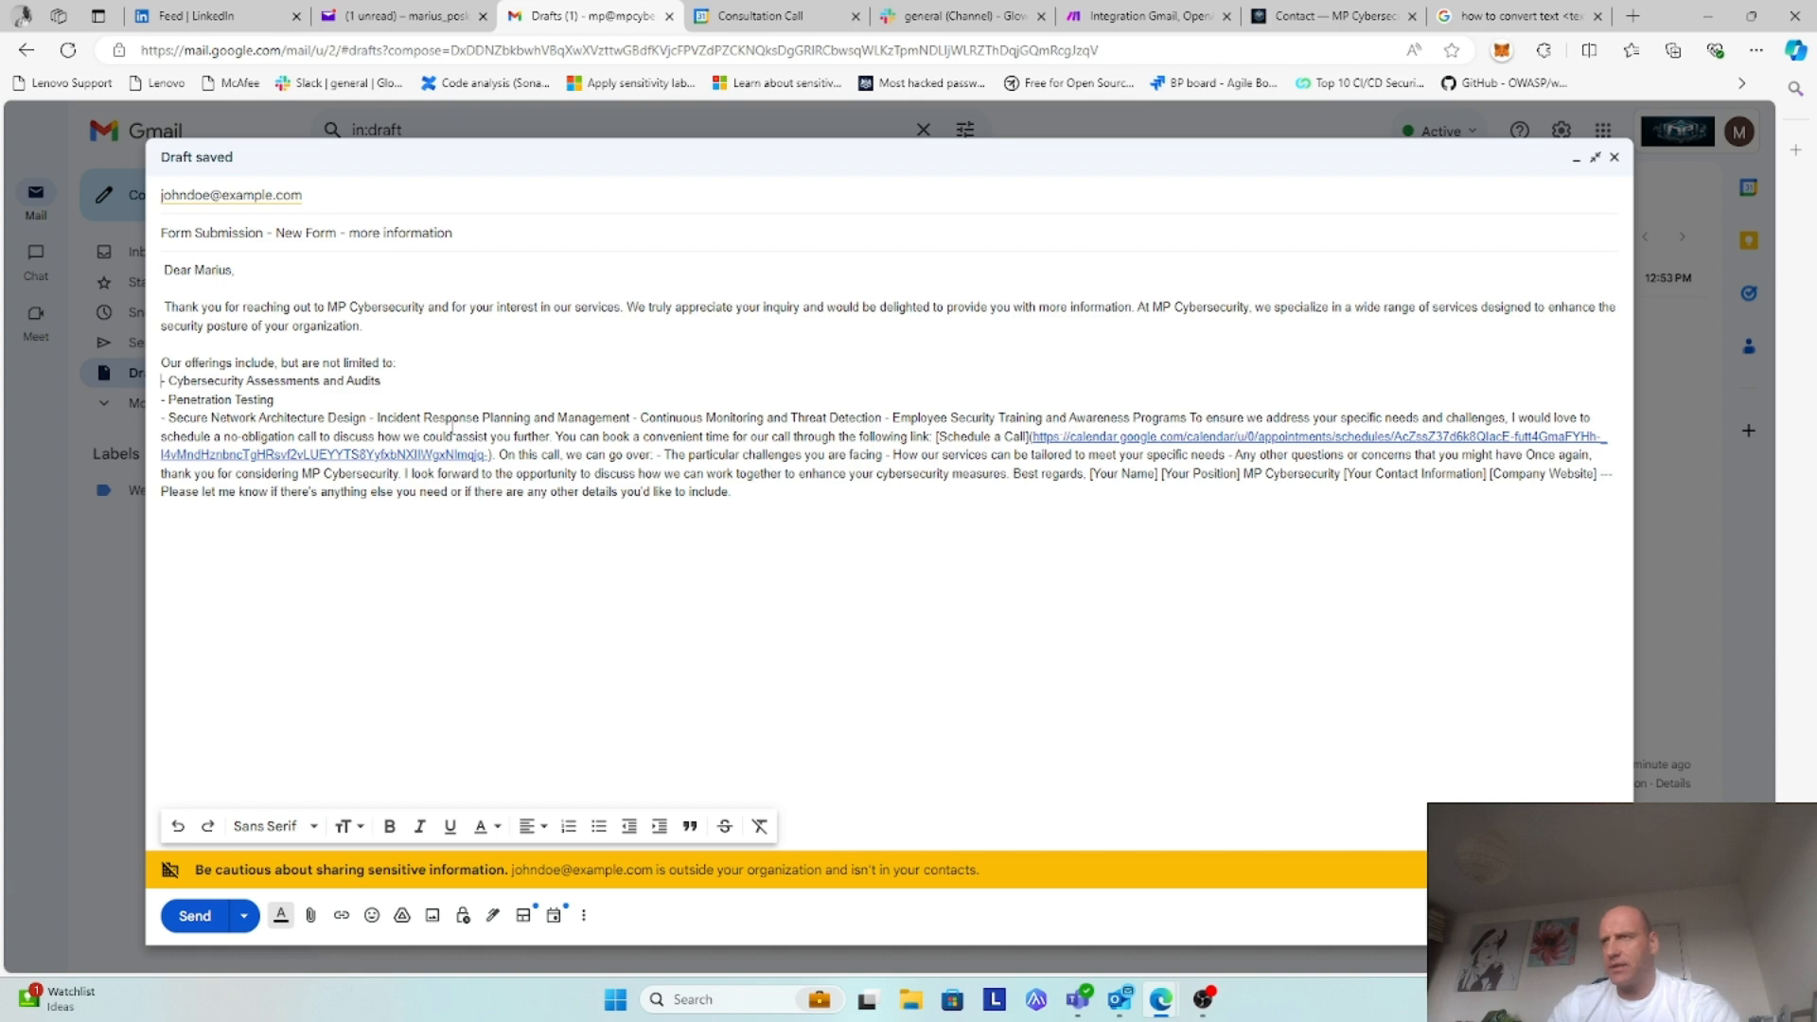
Step: Put the Incident Response, Continuous Monitoring and Employee Security Training offerings on separate dashed lines
click(370, 417)
key(Return)
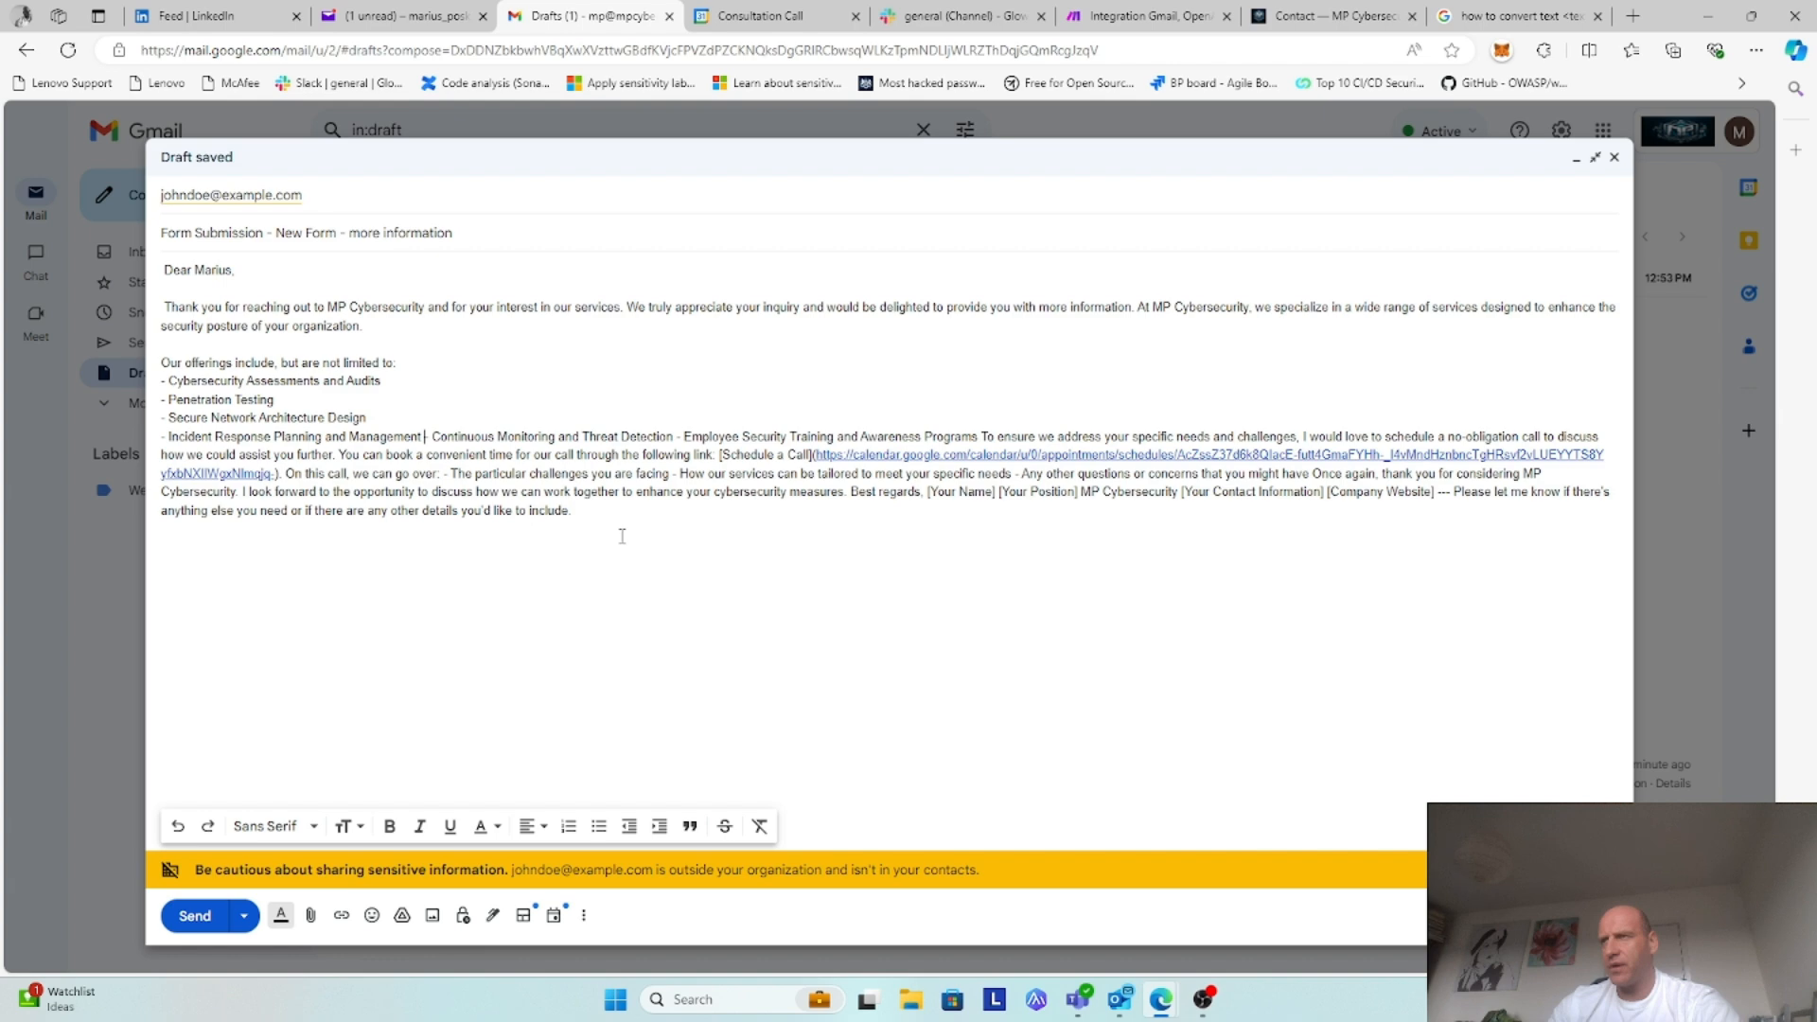
key(Return)
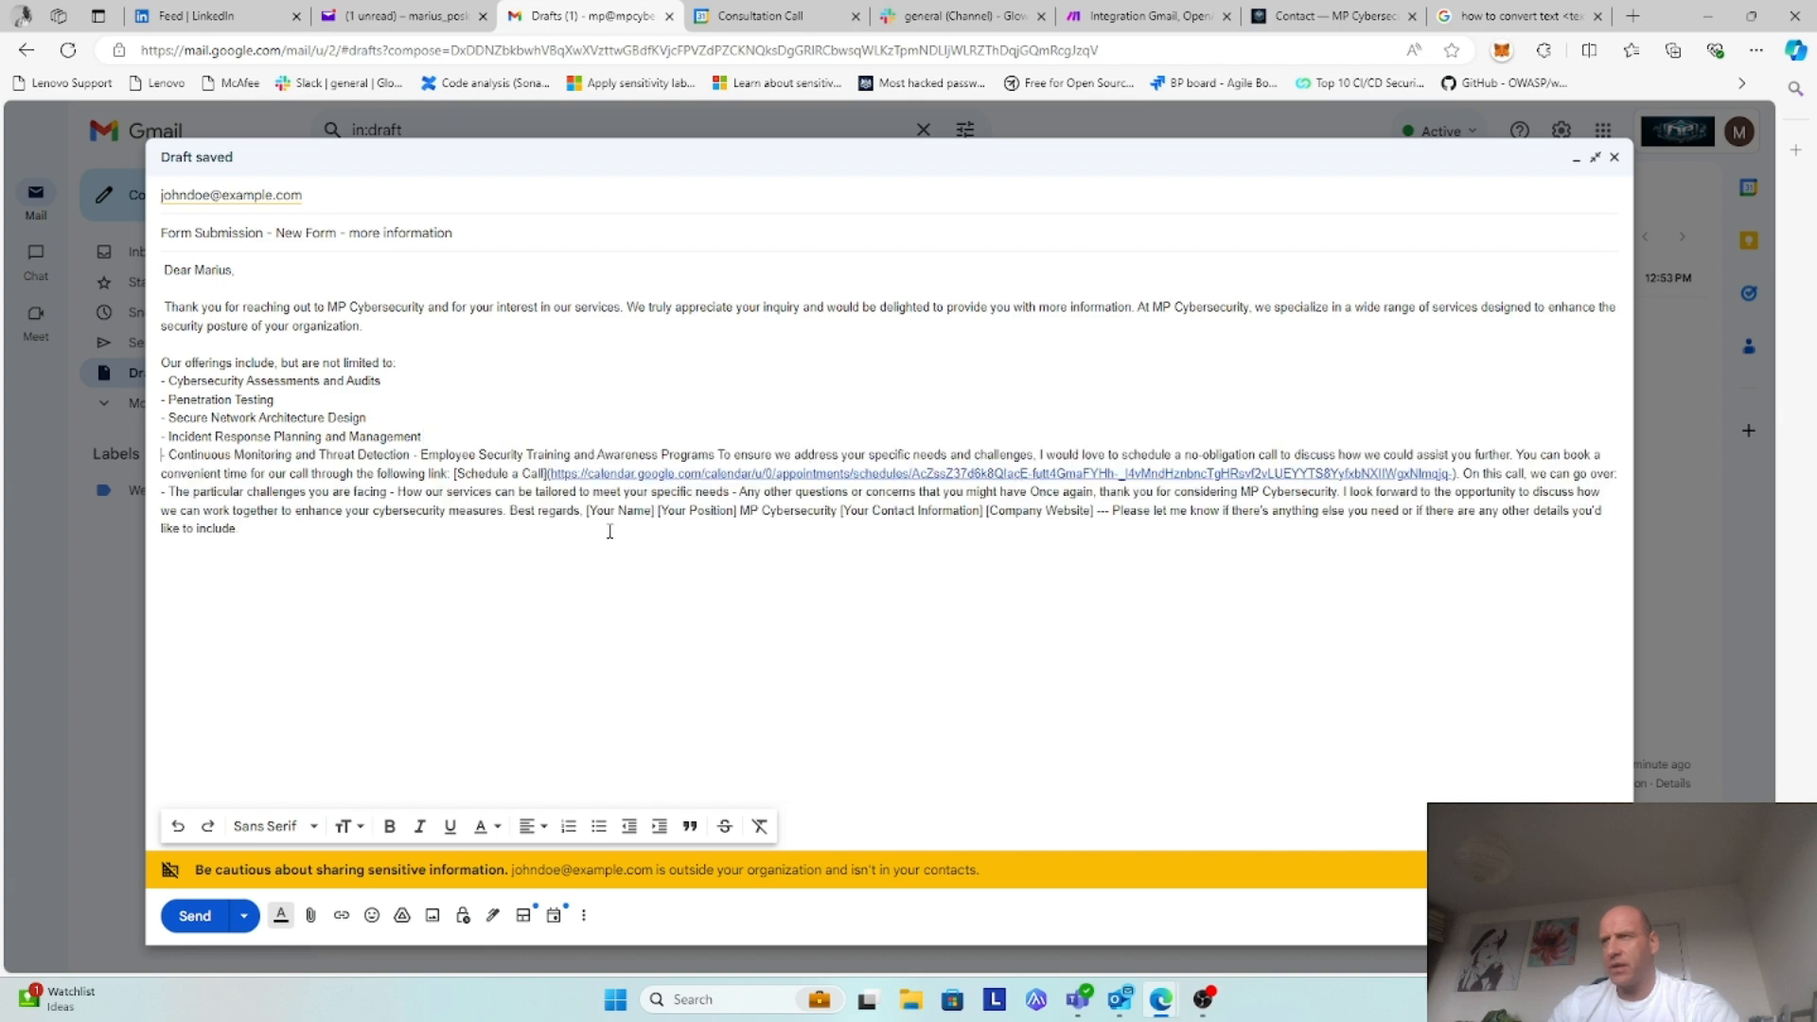
click(414, 455)
key(Return)
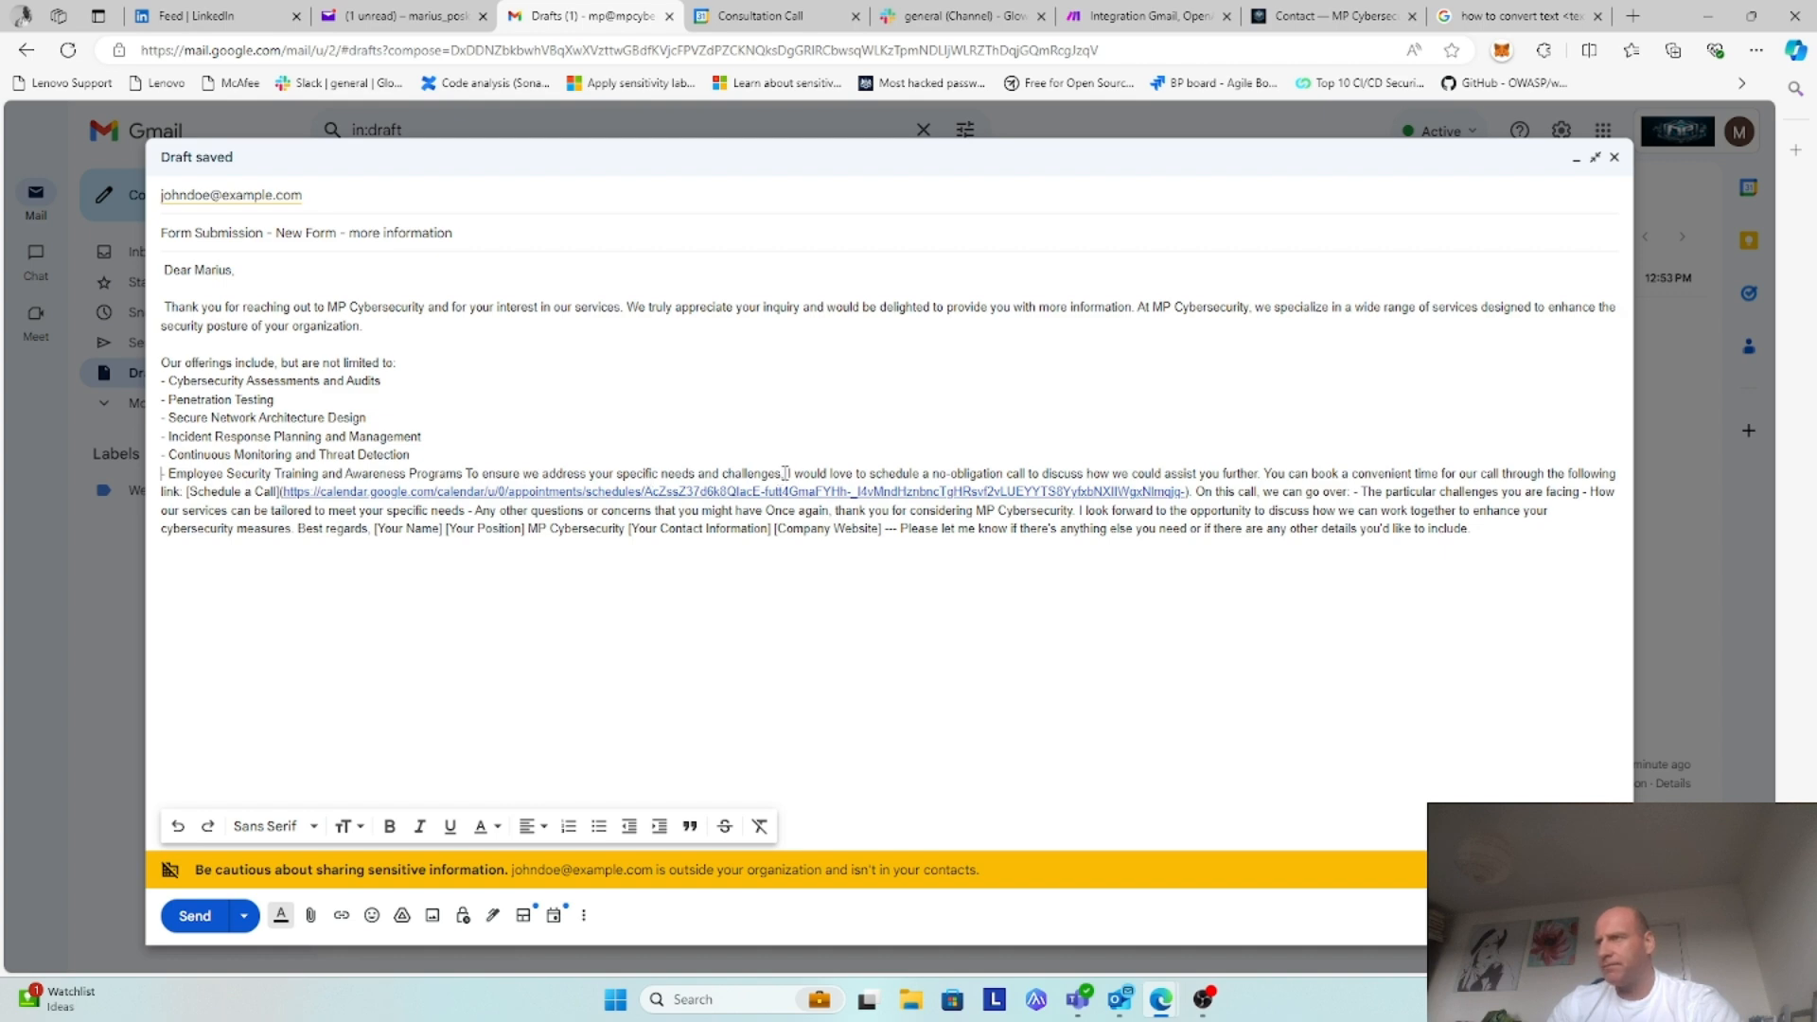
Step: Start a new paragraph at "You can book a convenient time", with a blank line above it
click(1262, 473)
key(Return)
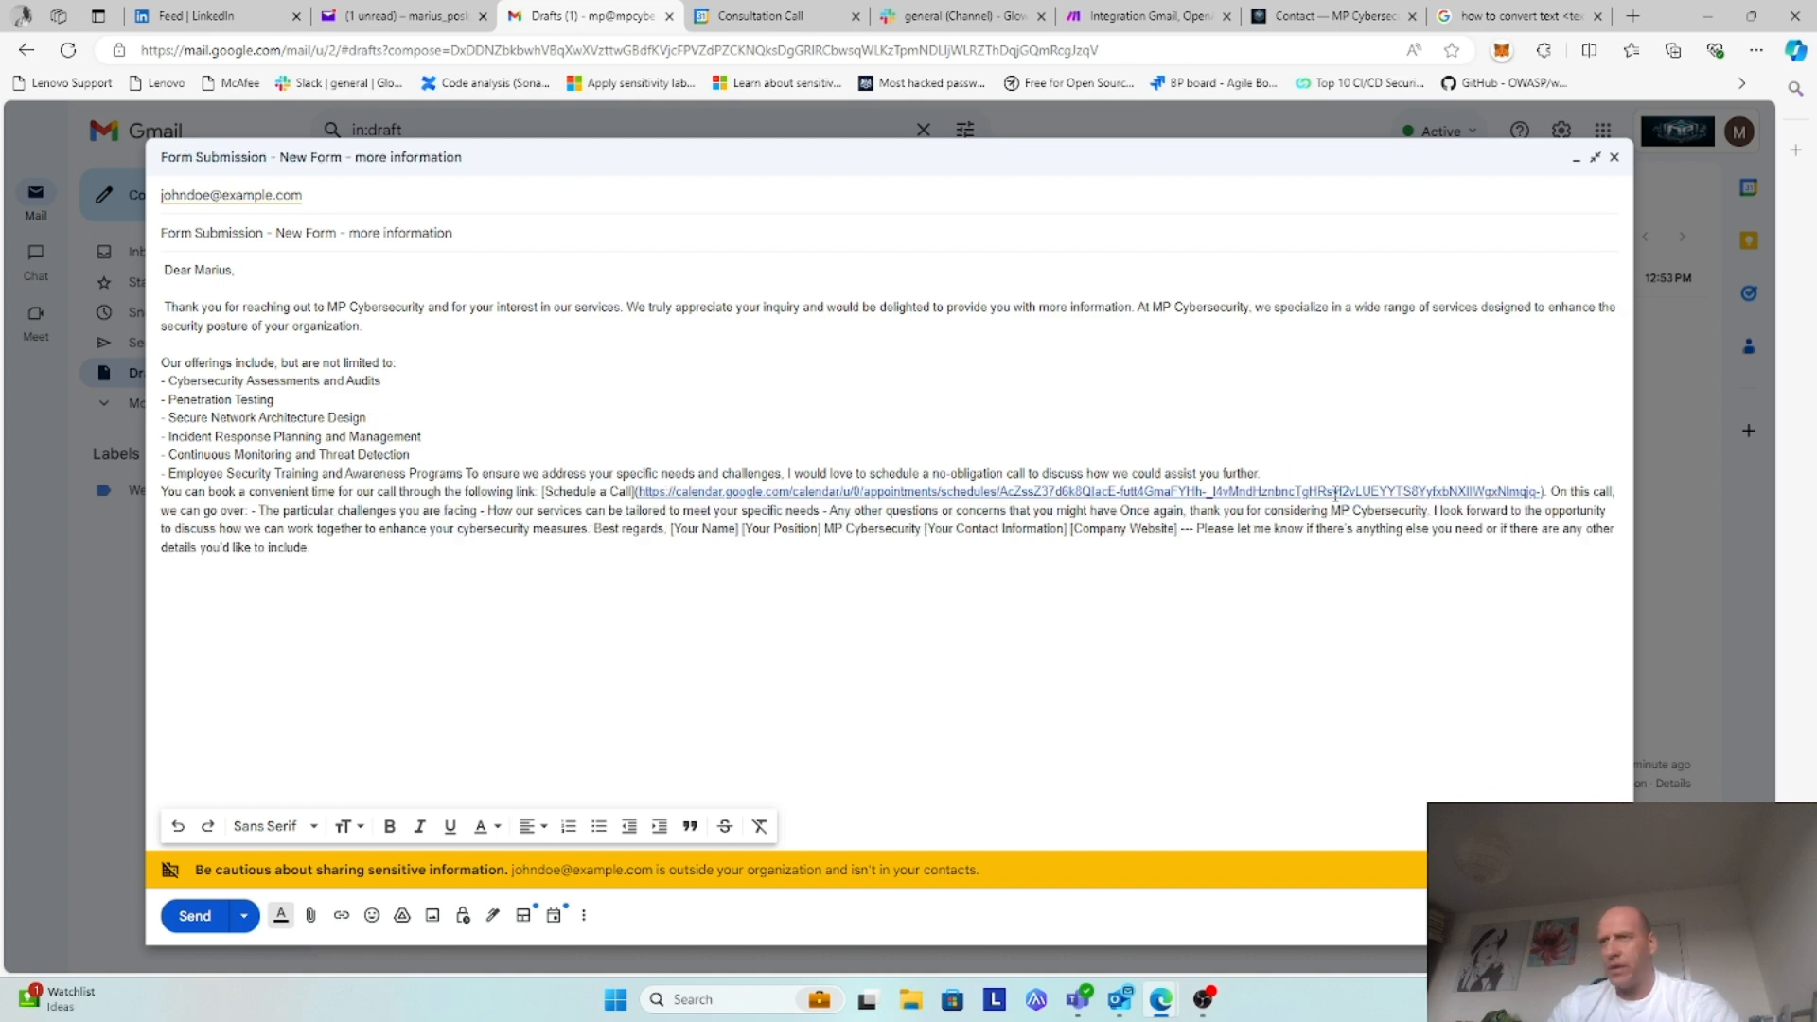
key(Return)
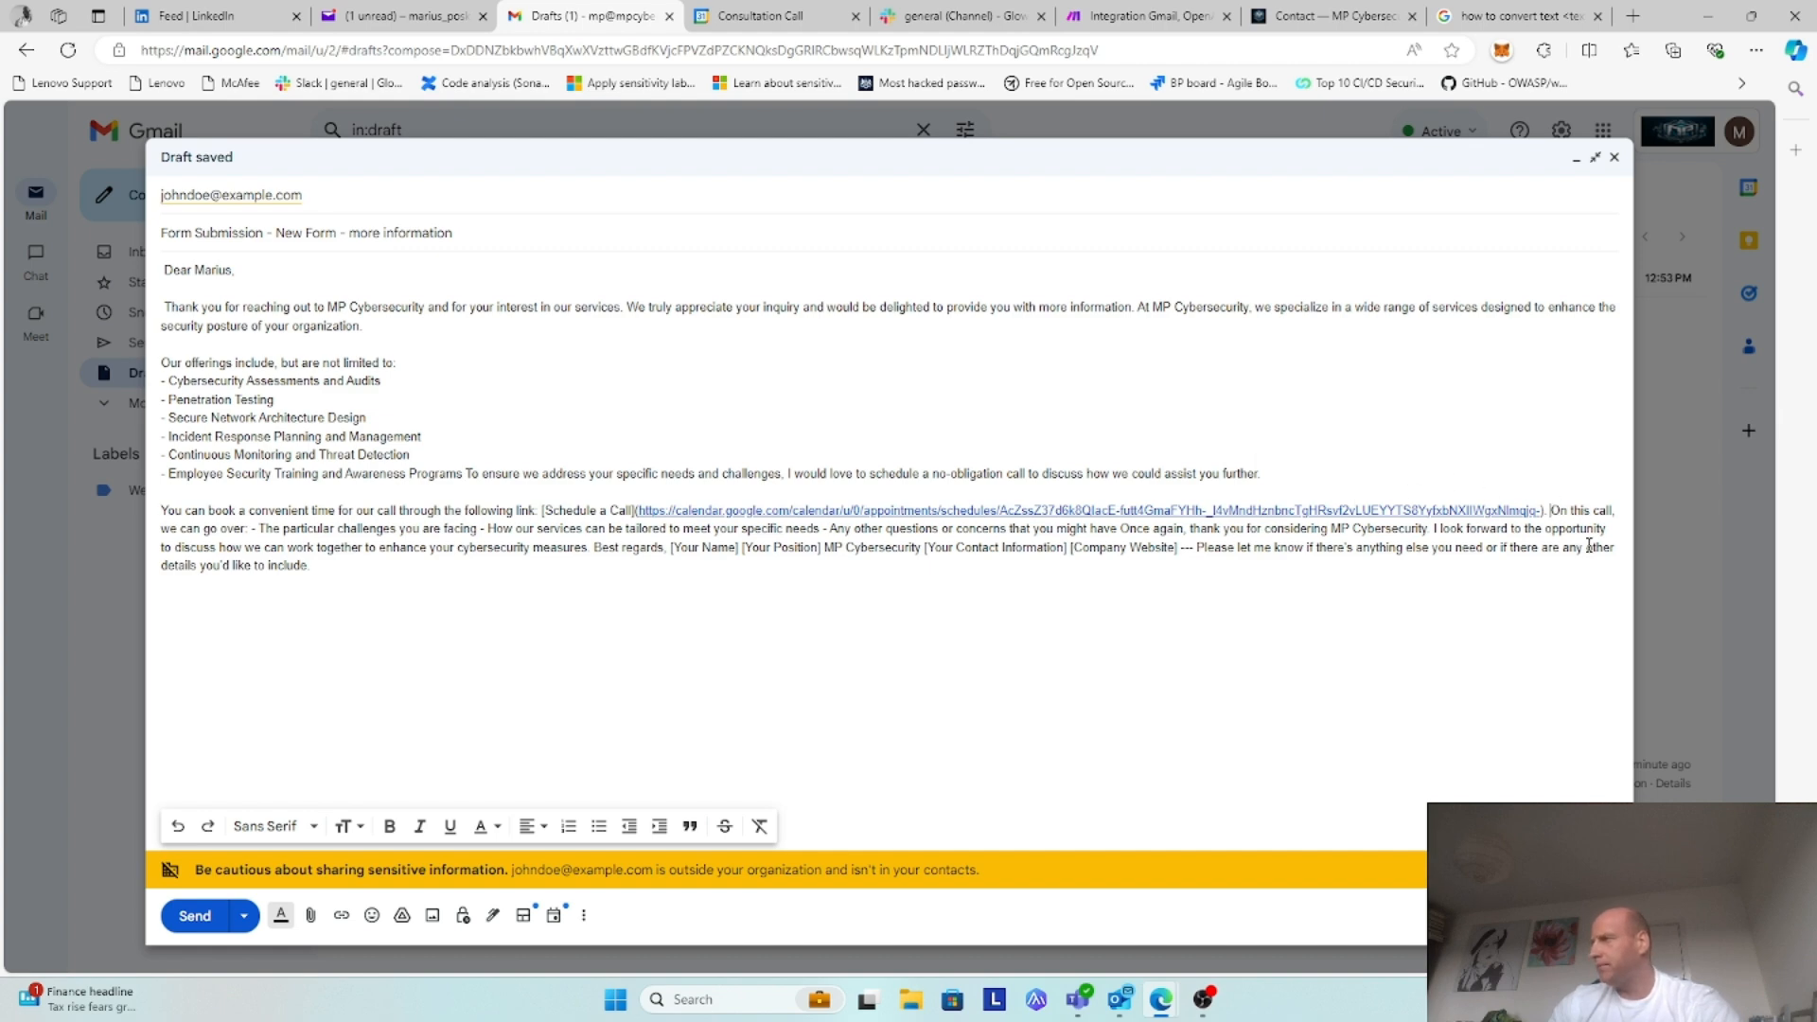
Step: Put "On this call, we can go over:" on its own line below the booking link, followed by a blank line
key(Return)
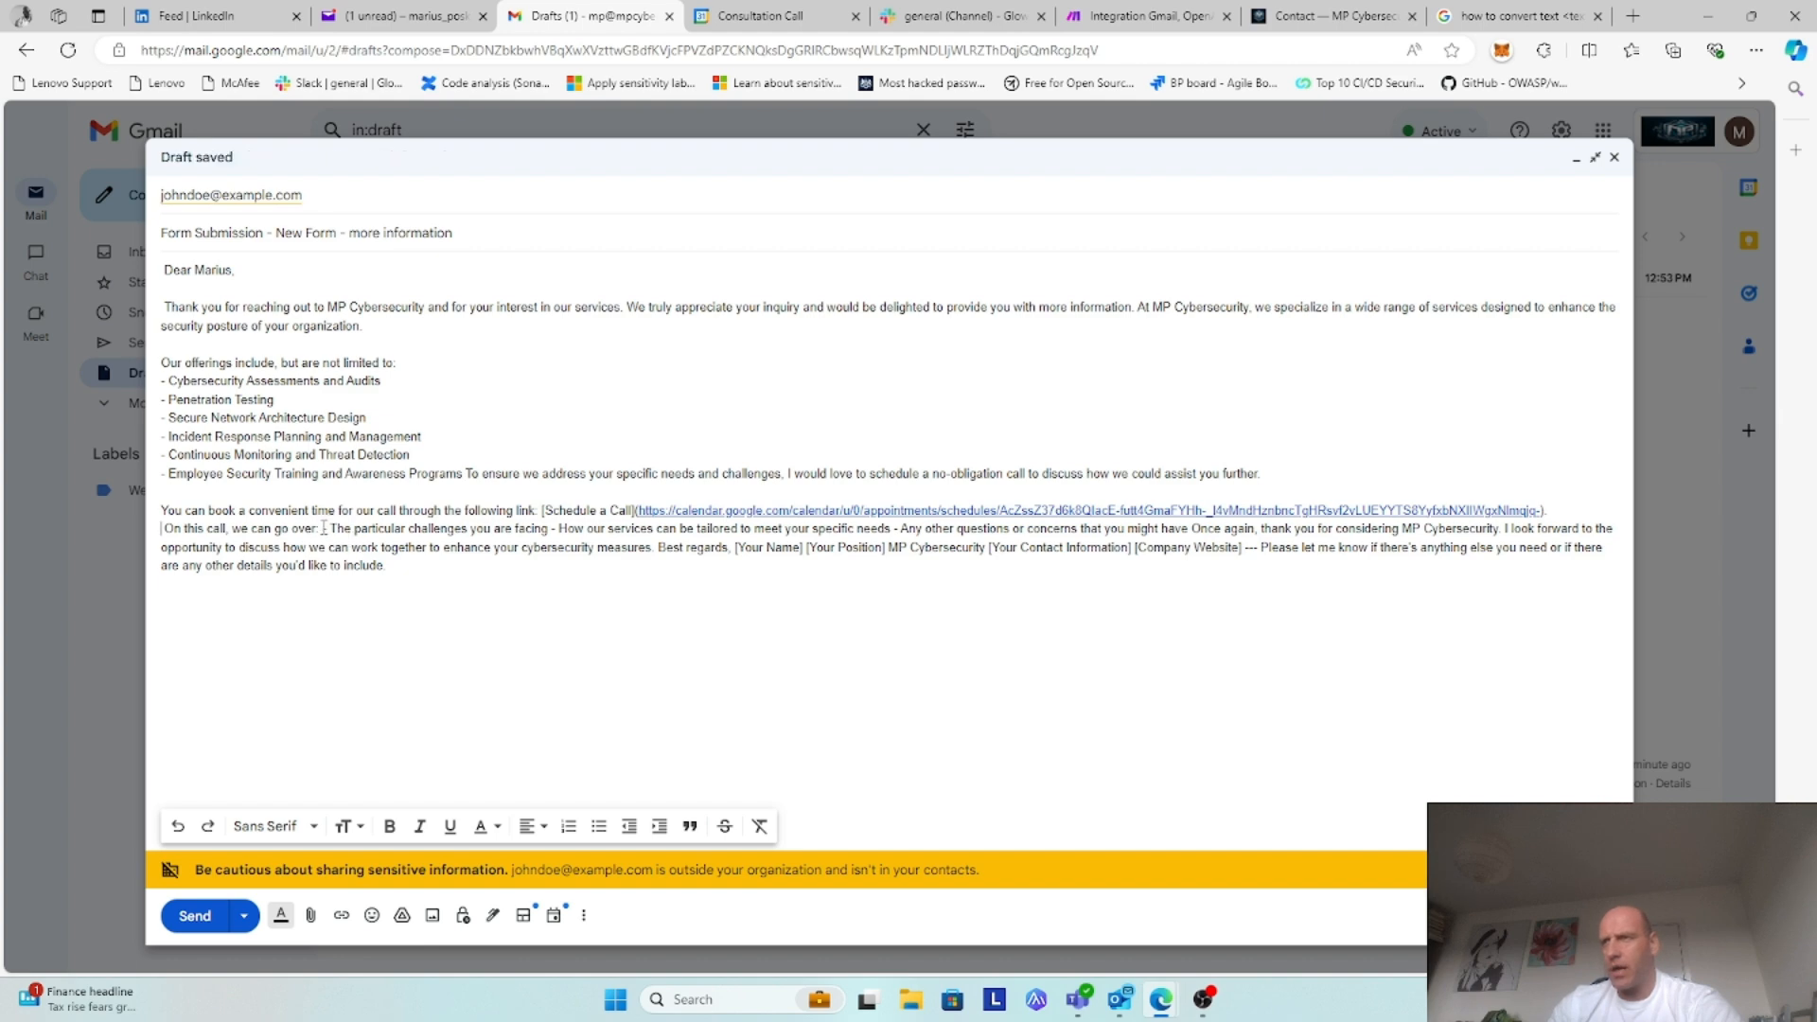
key(Return)
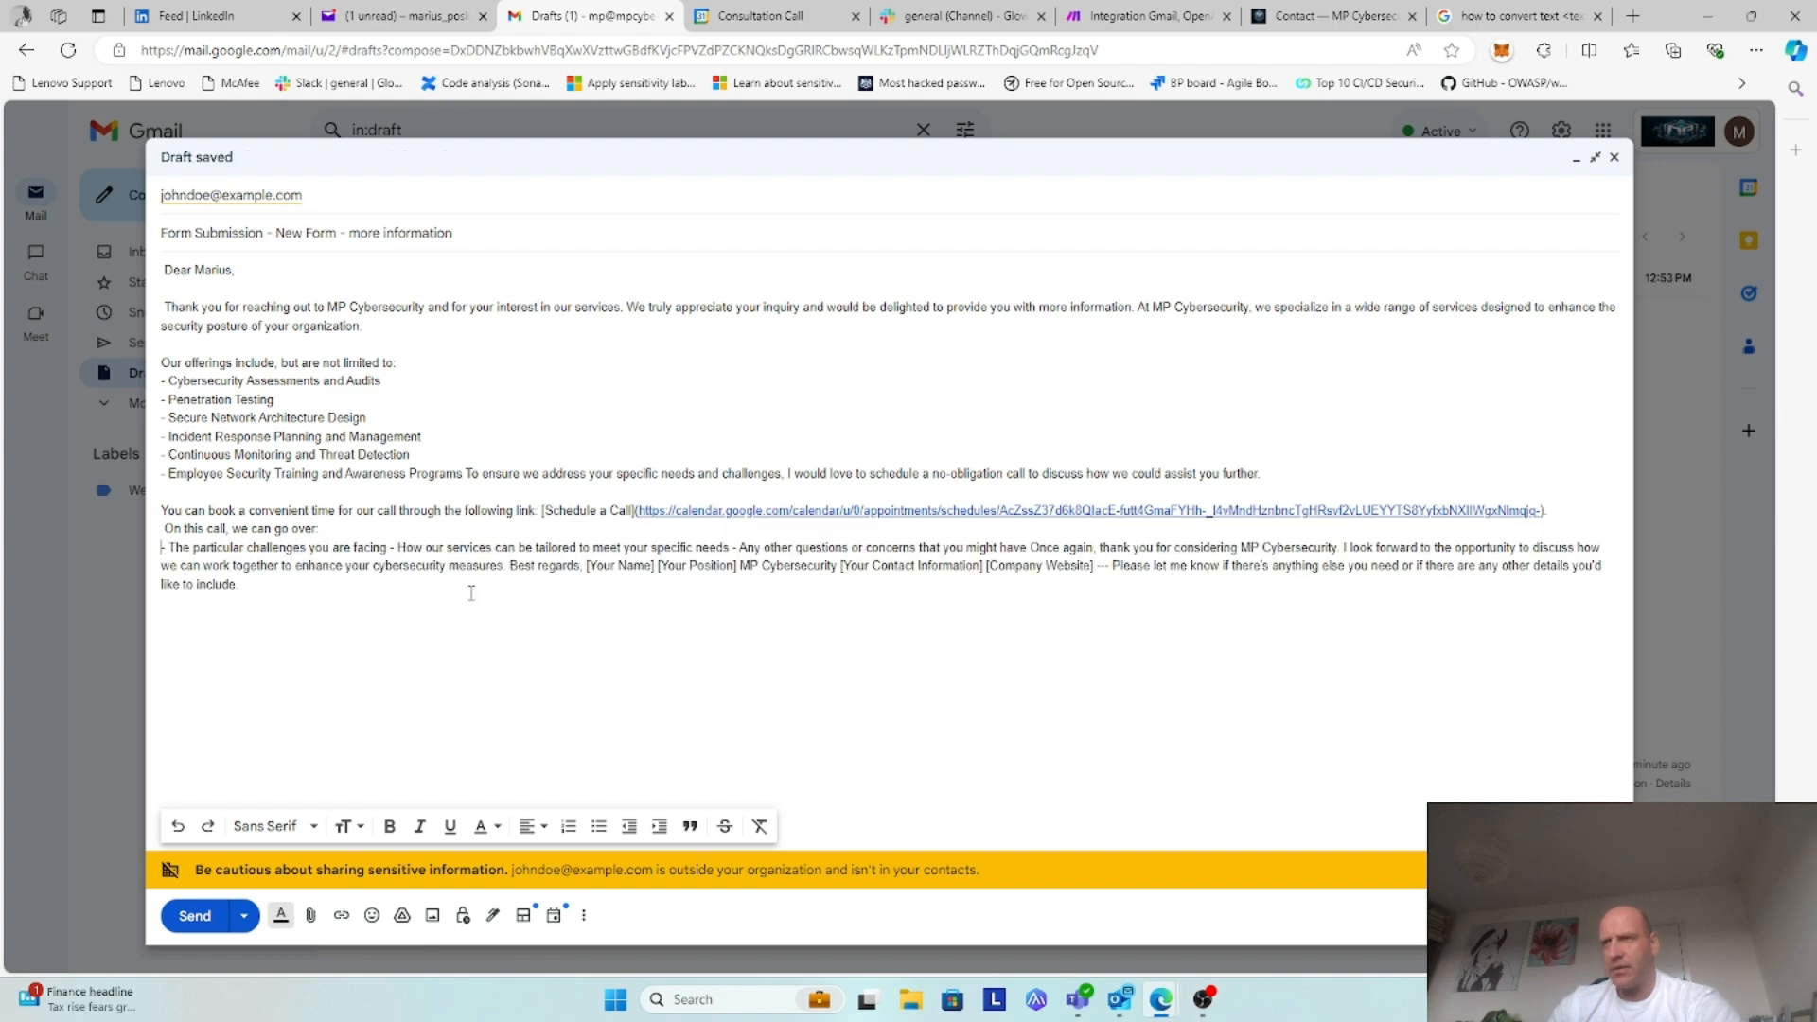
key(Return)
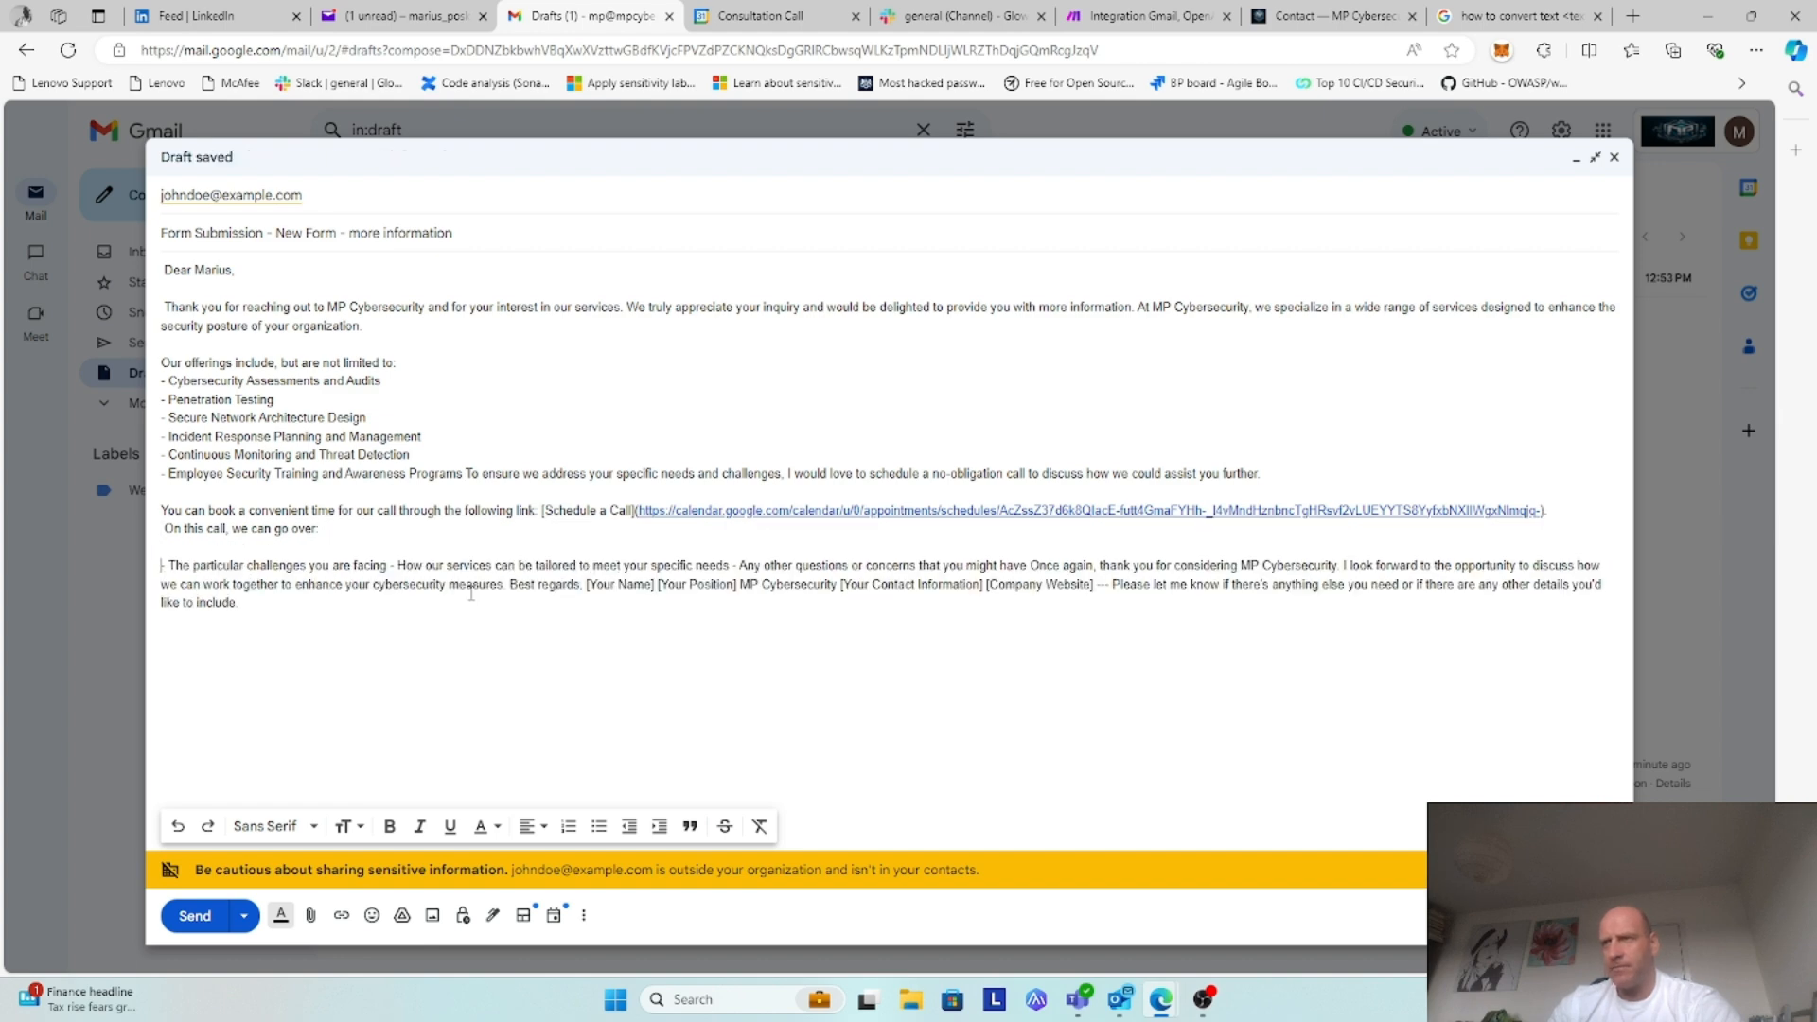
Step: Split the call topics about challenges, tailored services and other questions into three separate dashed lines
click(391, 565)
key(Return)
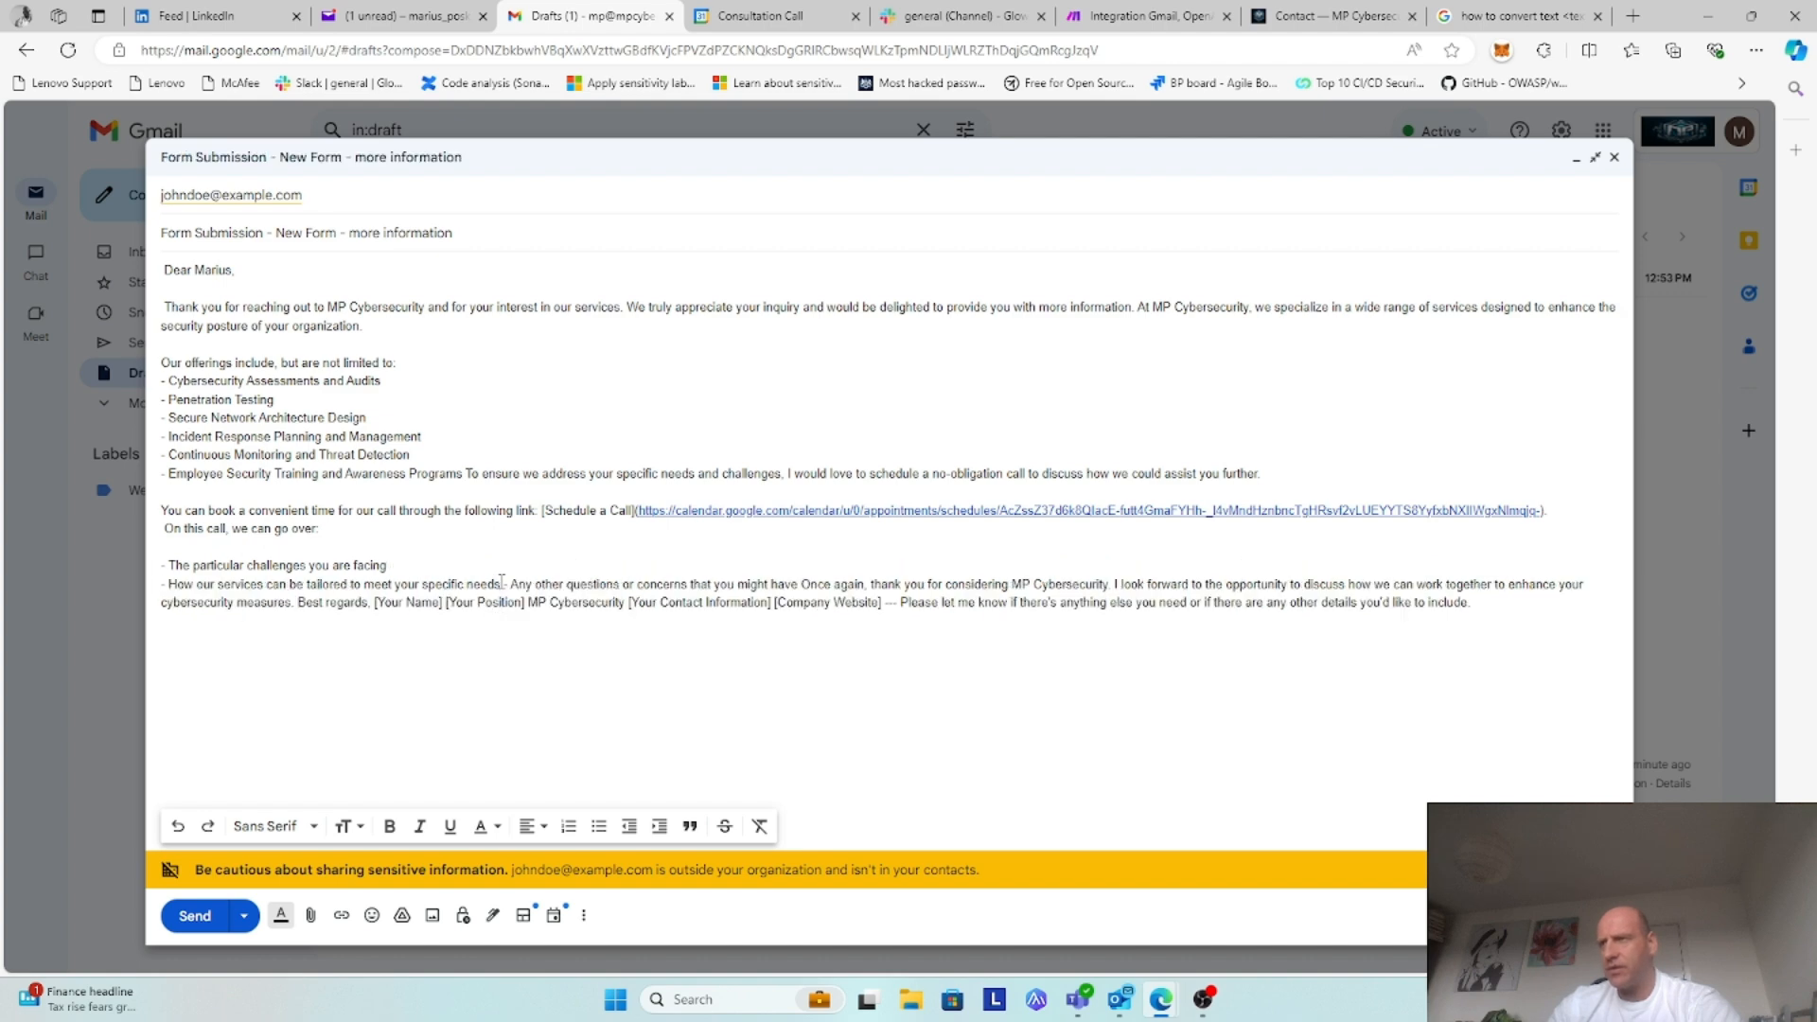
click(505, 584)
key(Return)
text(-)
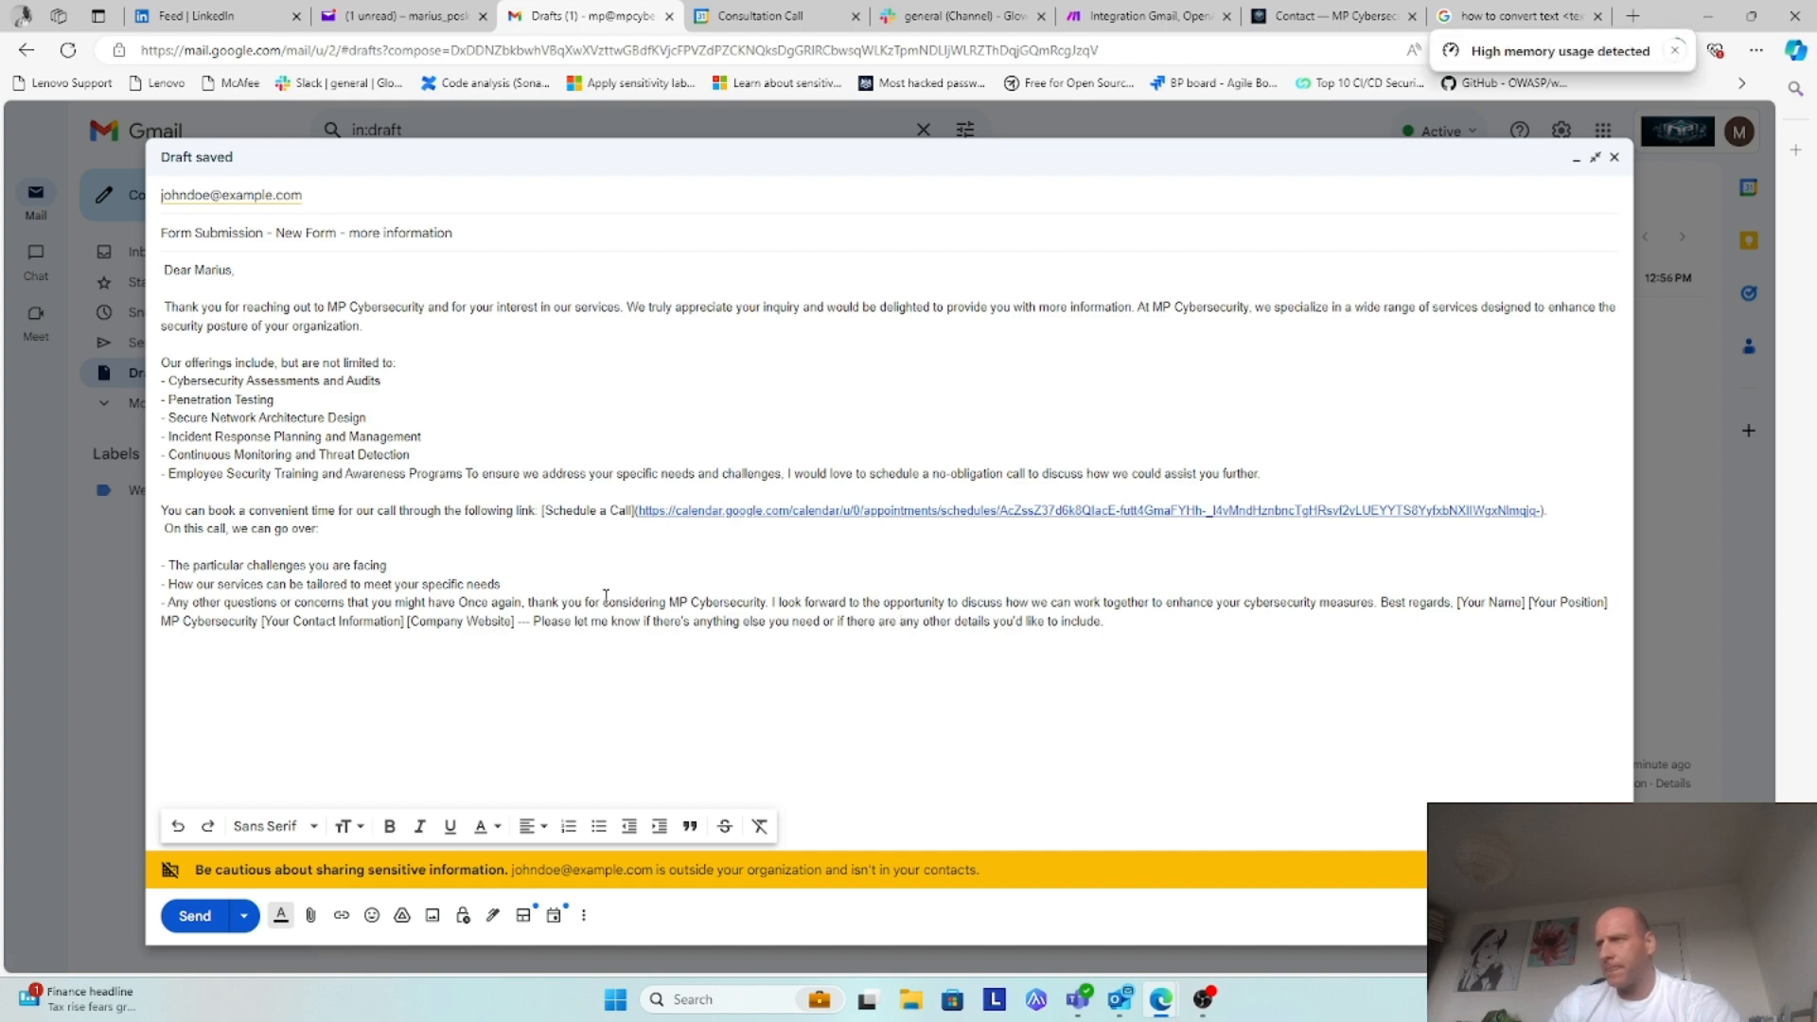
key(Return)
key(Return)
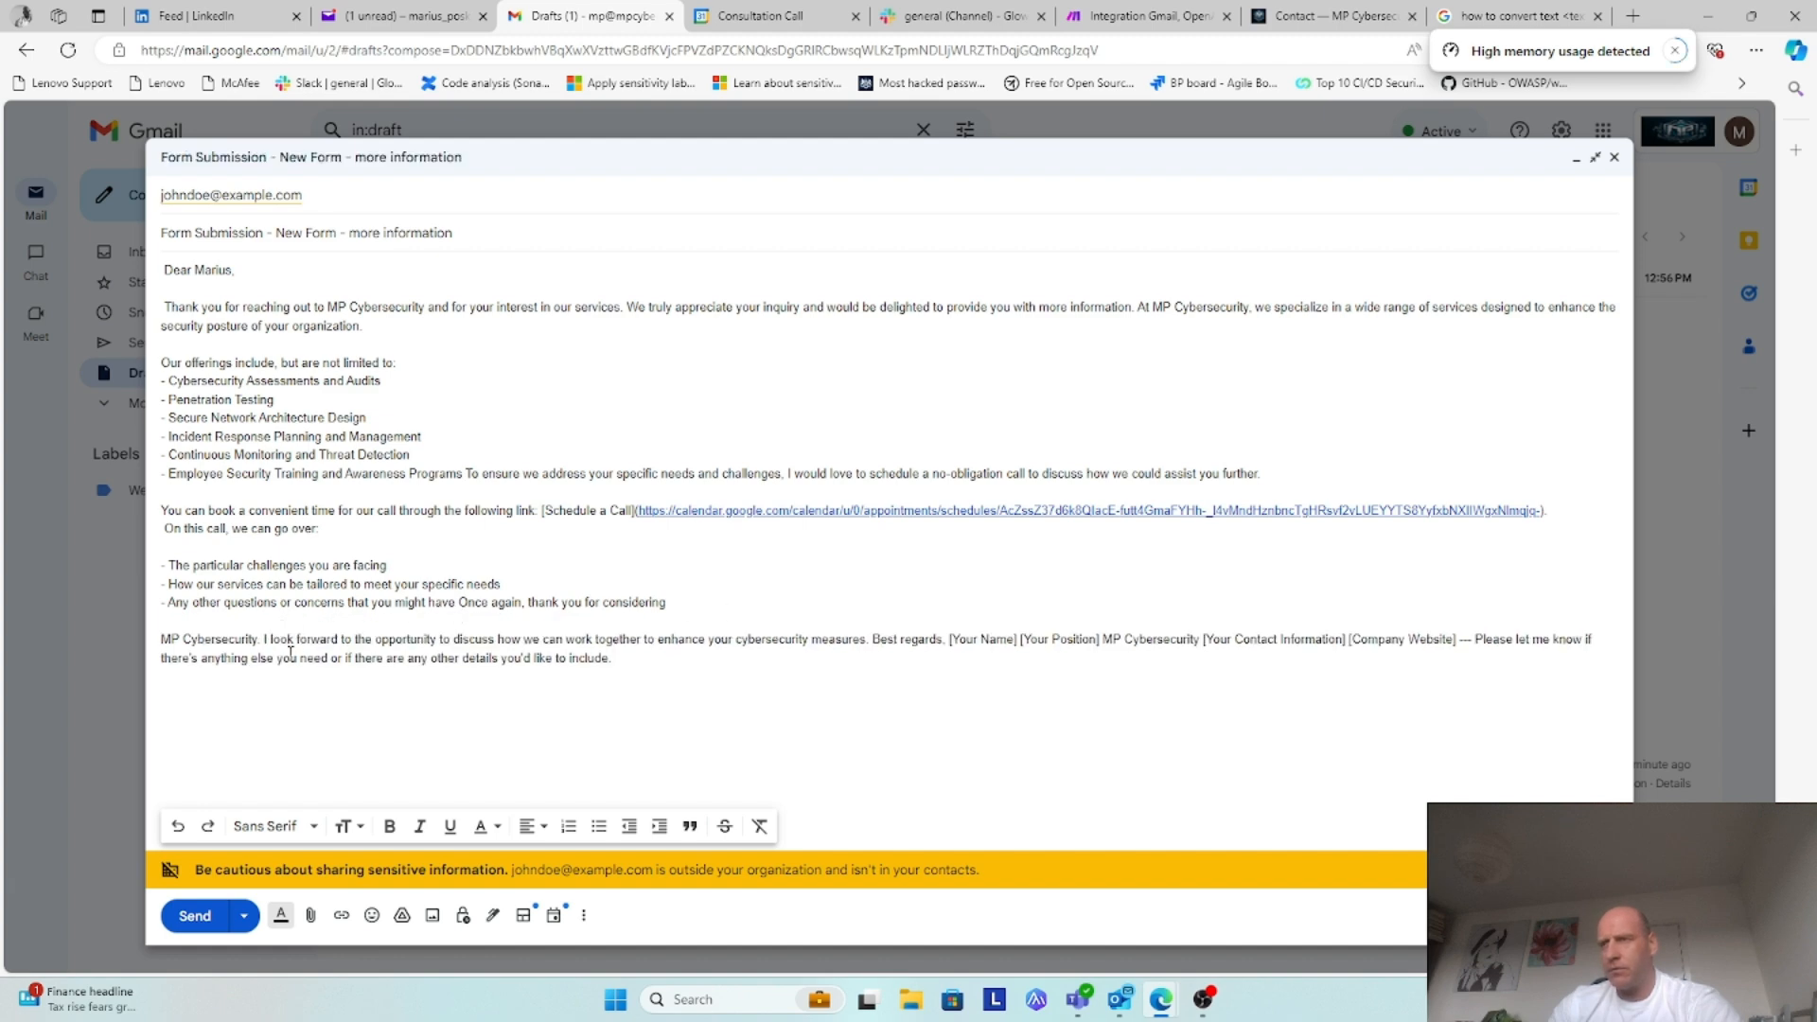
key(BackSpace)
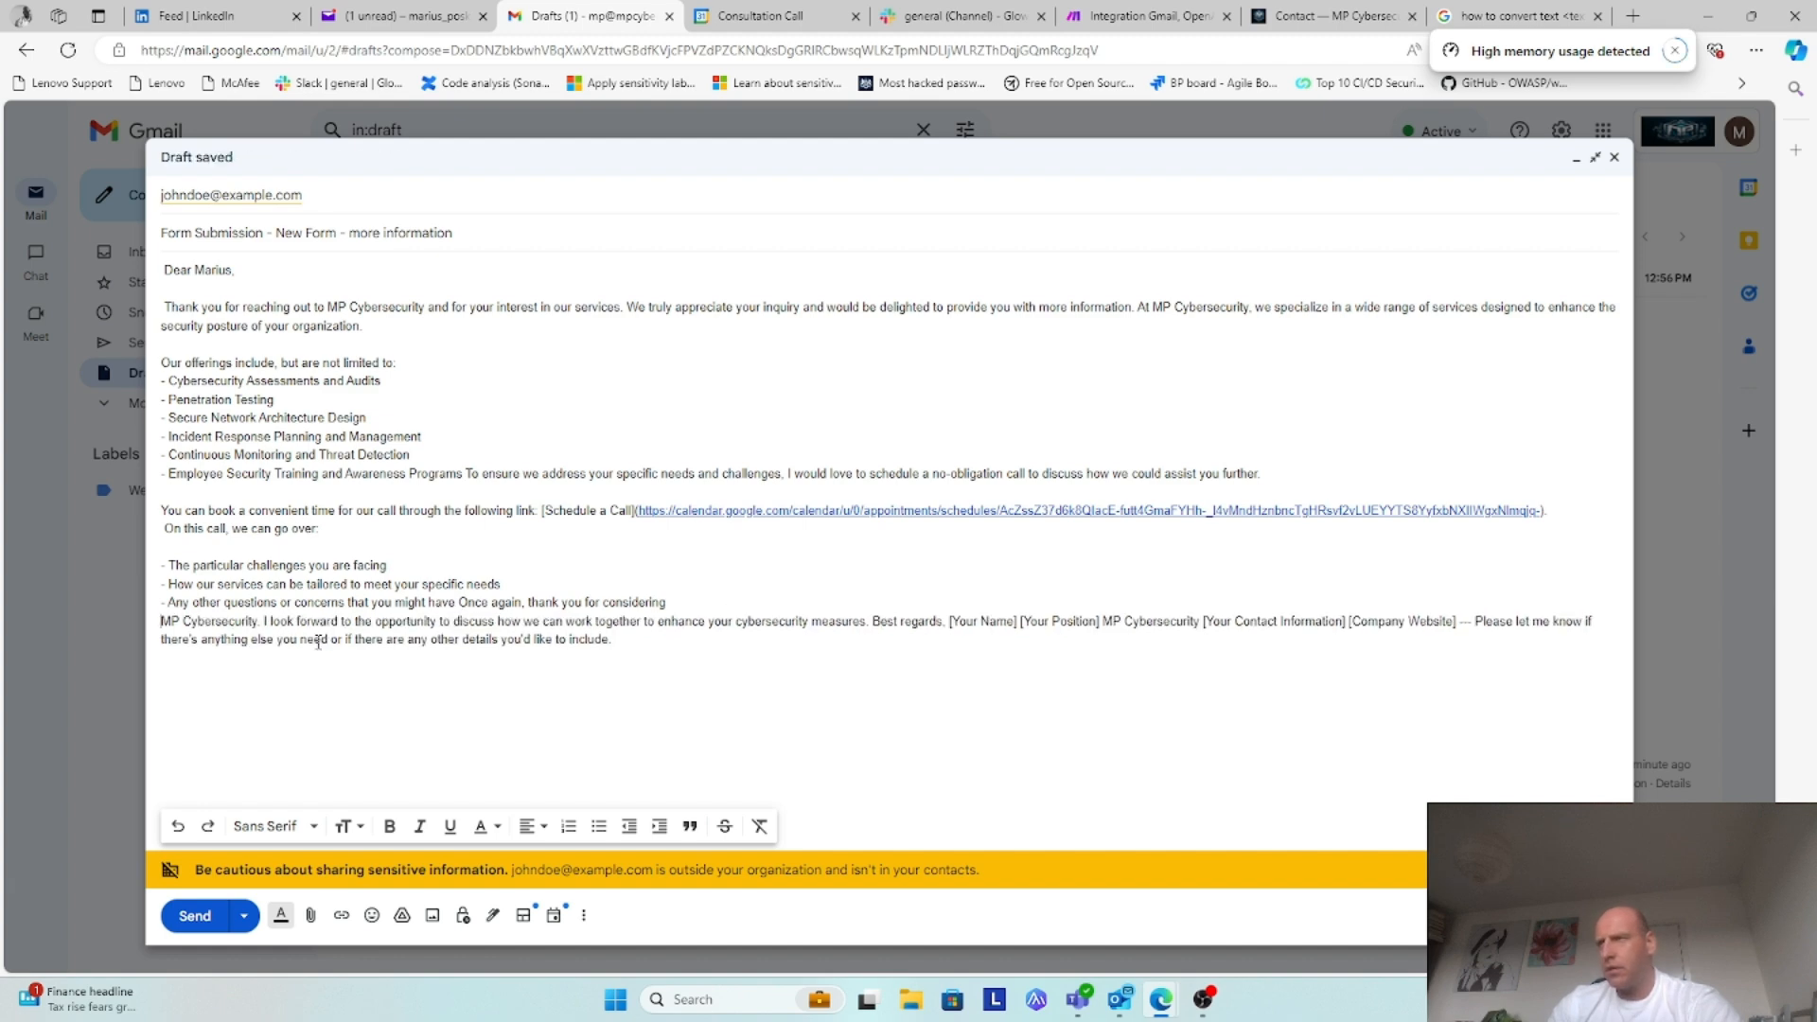
key(BackSpace)
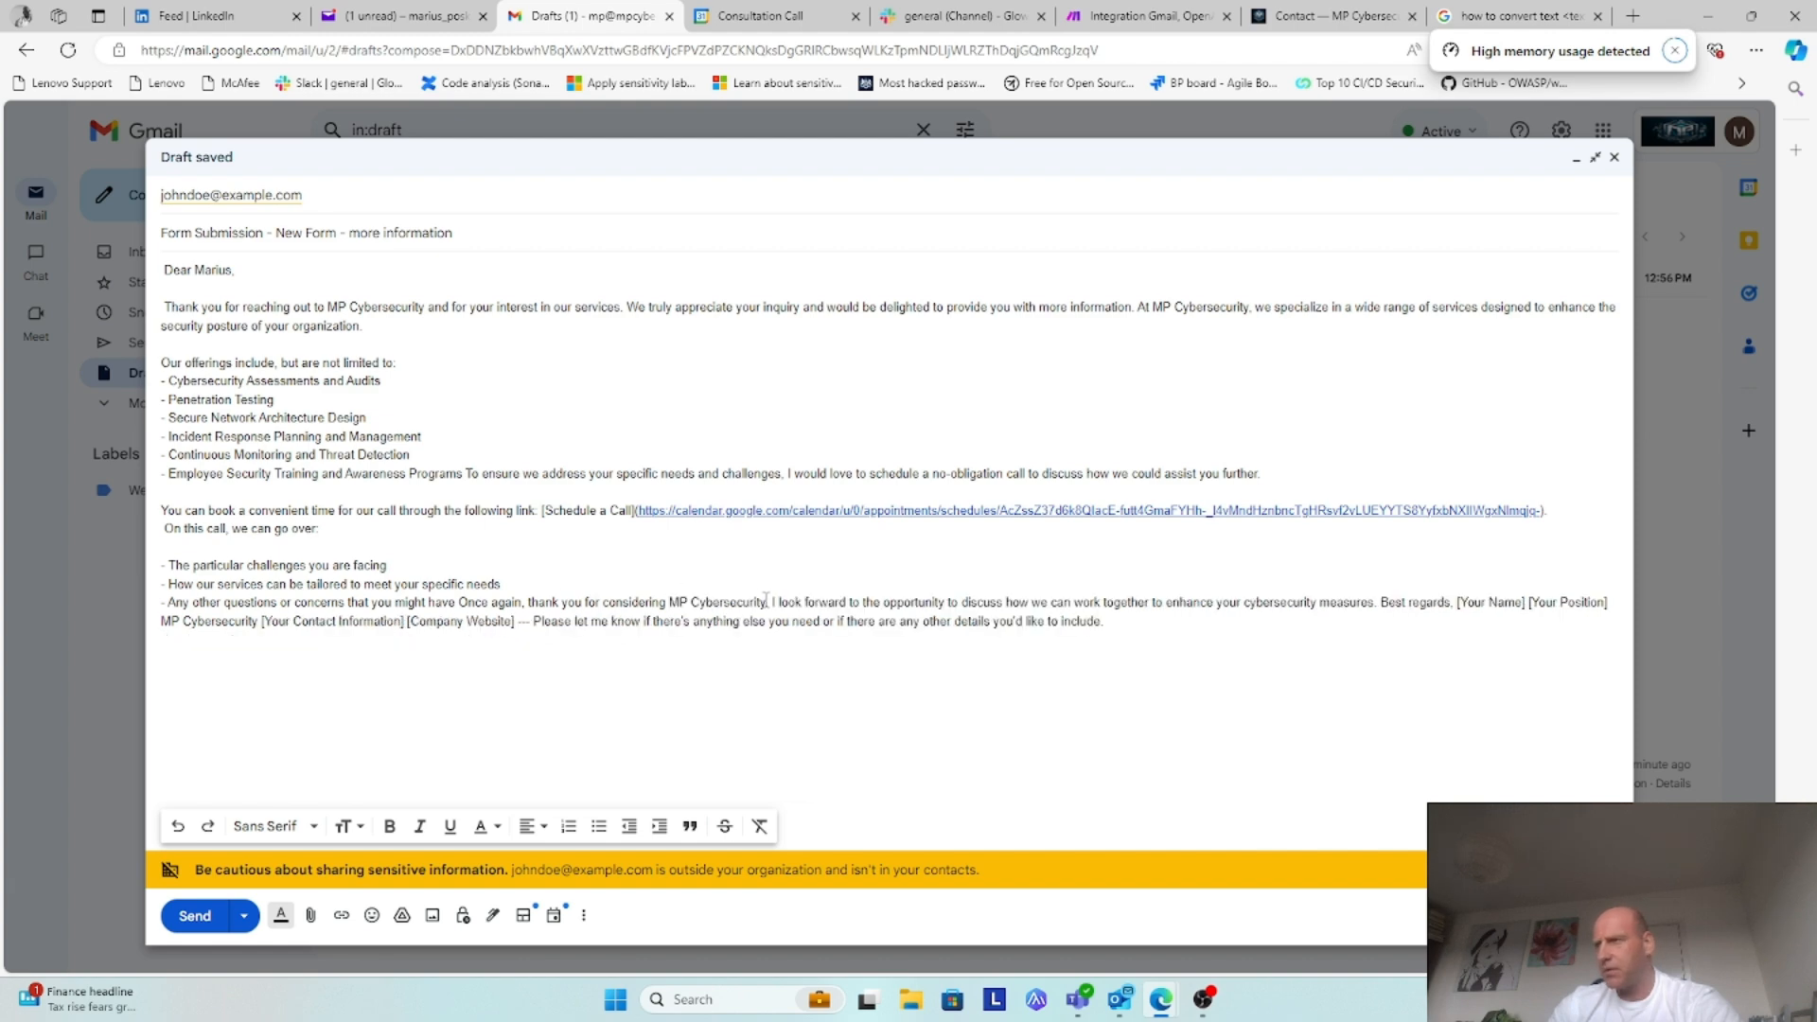
Step: Make "I look forward to the opportunity" and "Best regards" separate paragraphs, each preceded by a blank line
click(771, 602)
key(Return)
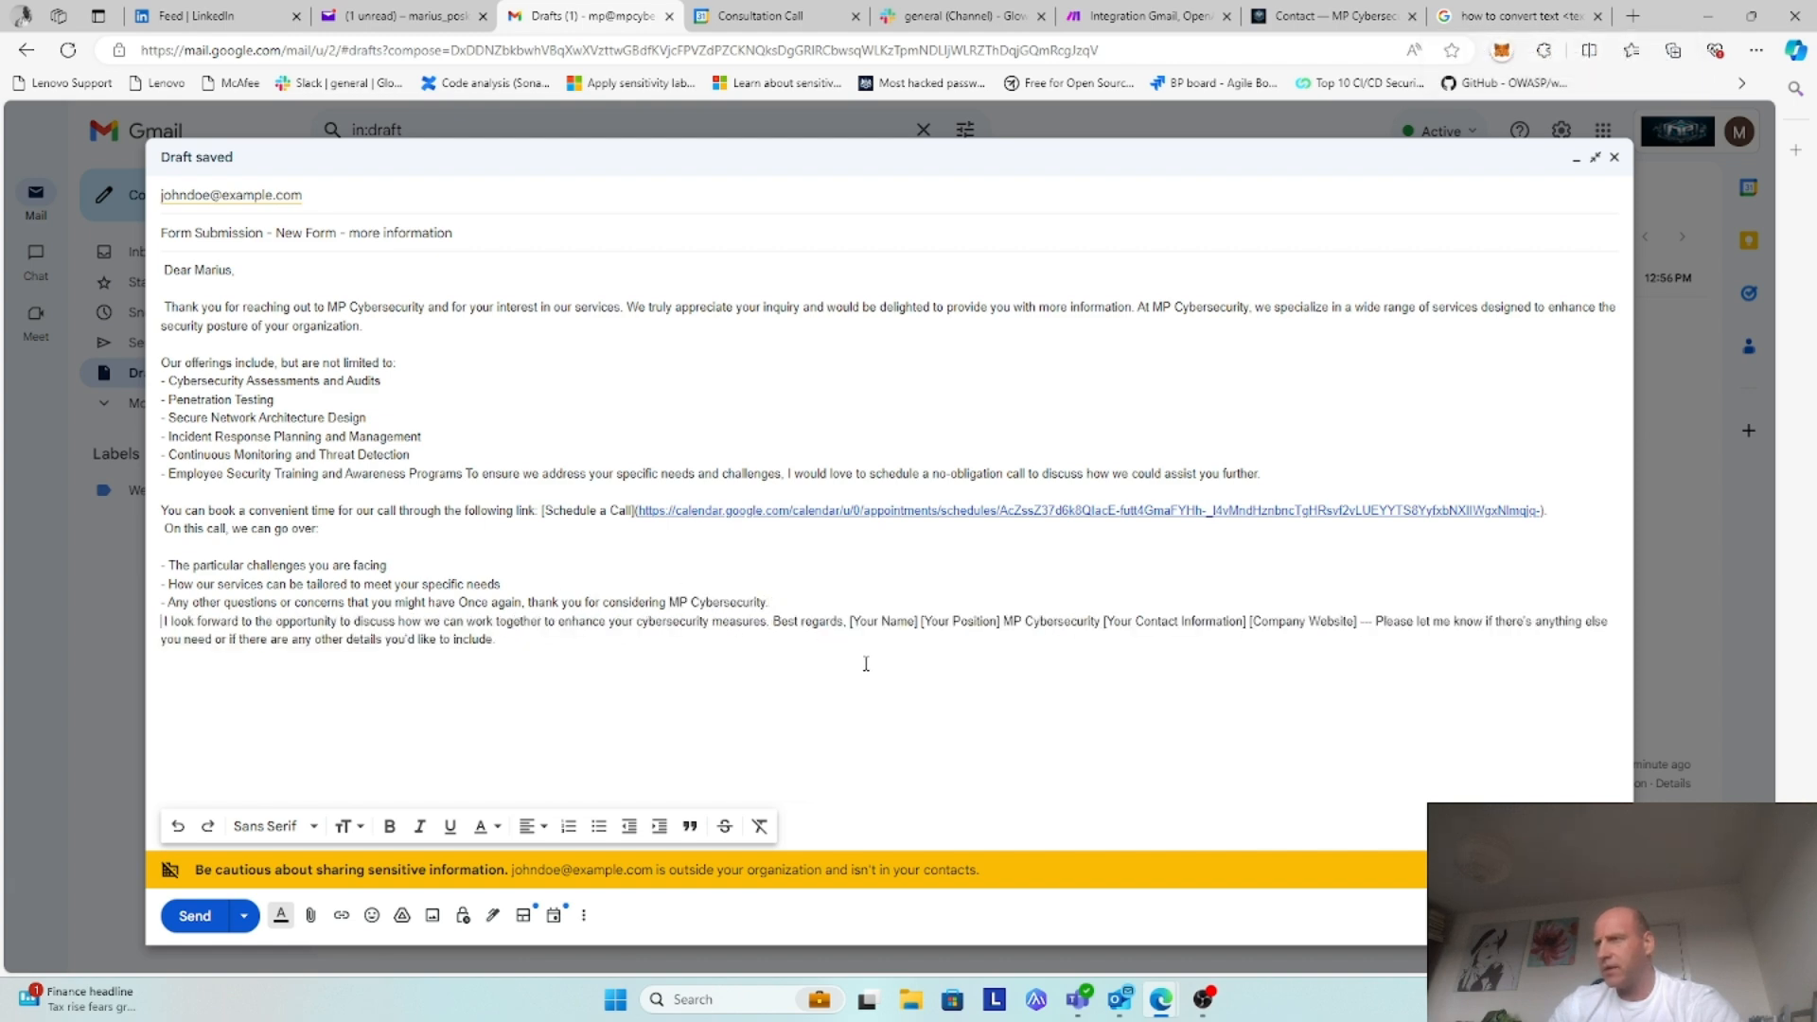
key(Return)
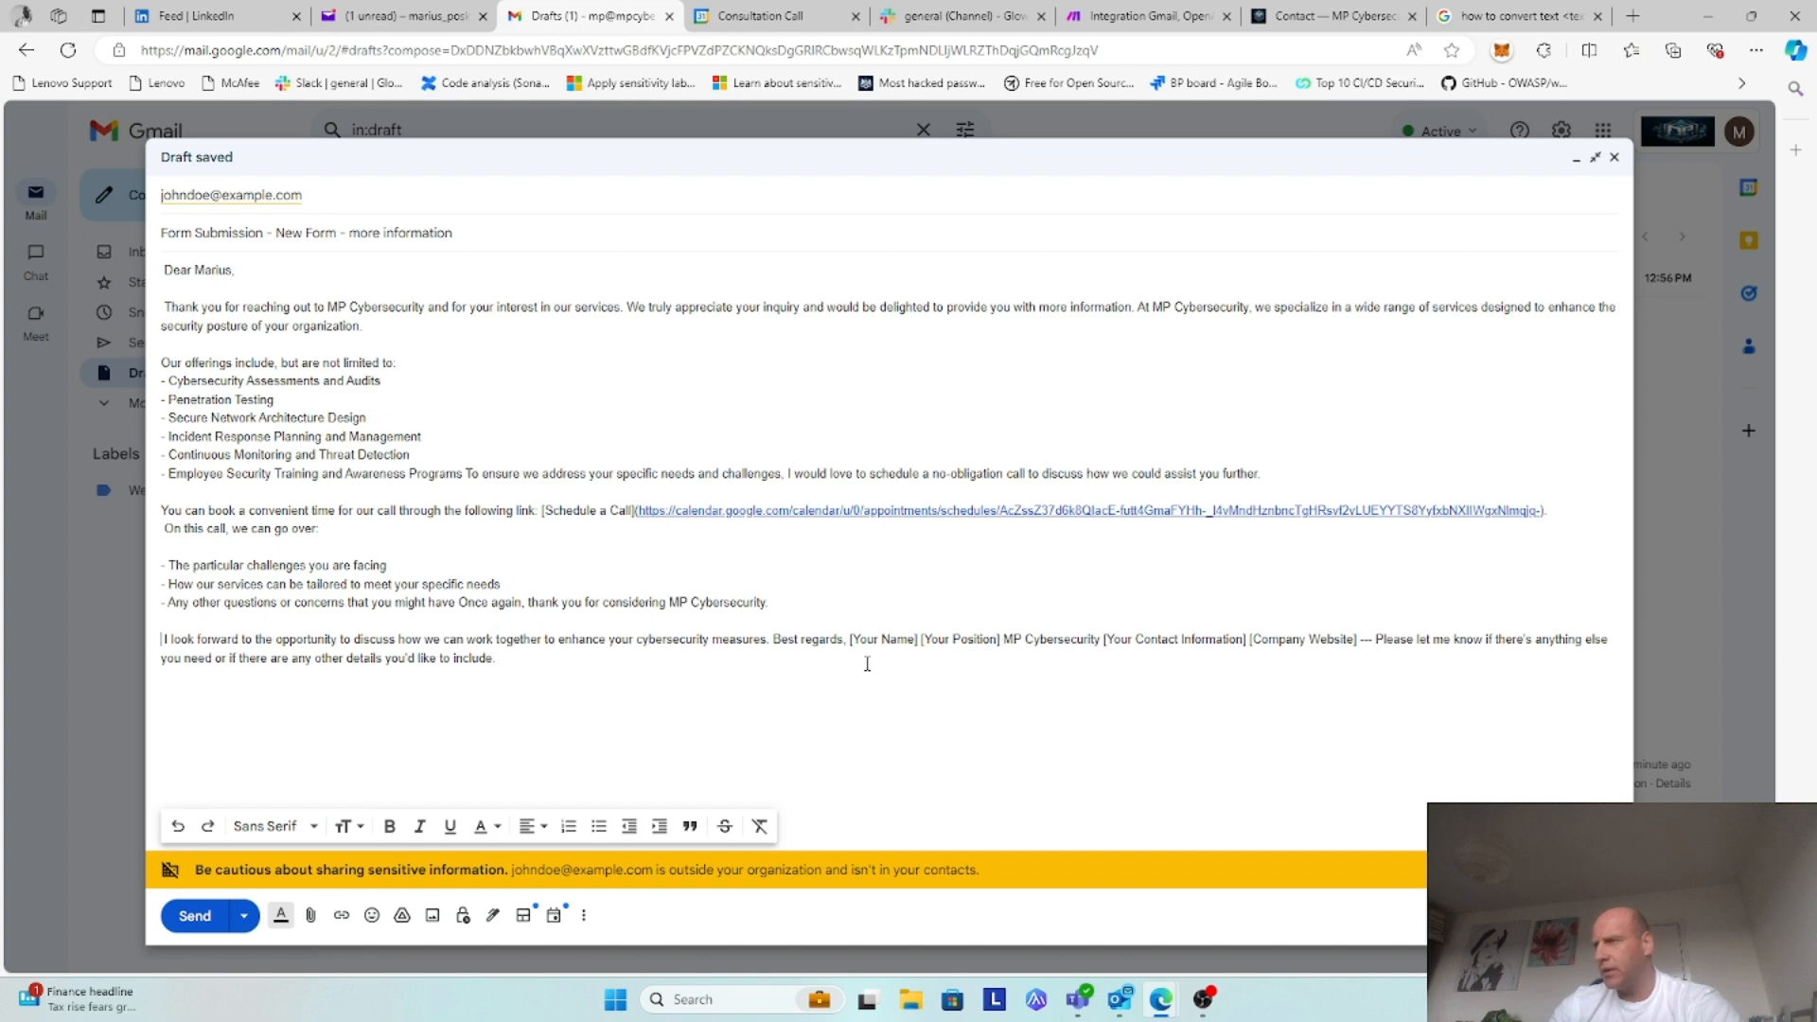
click(774, 639)
key(Return)
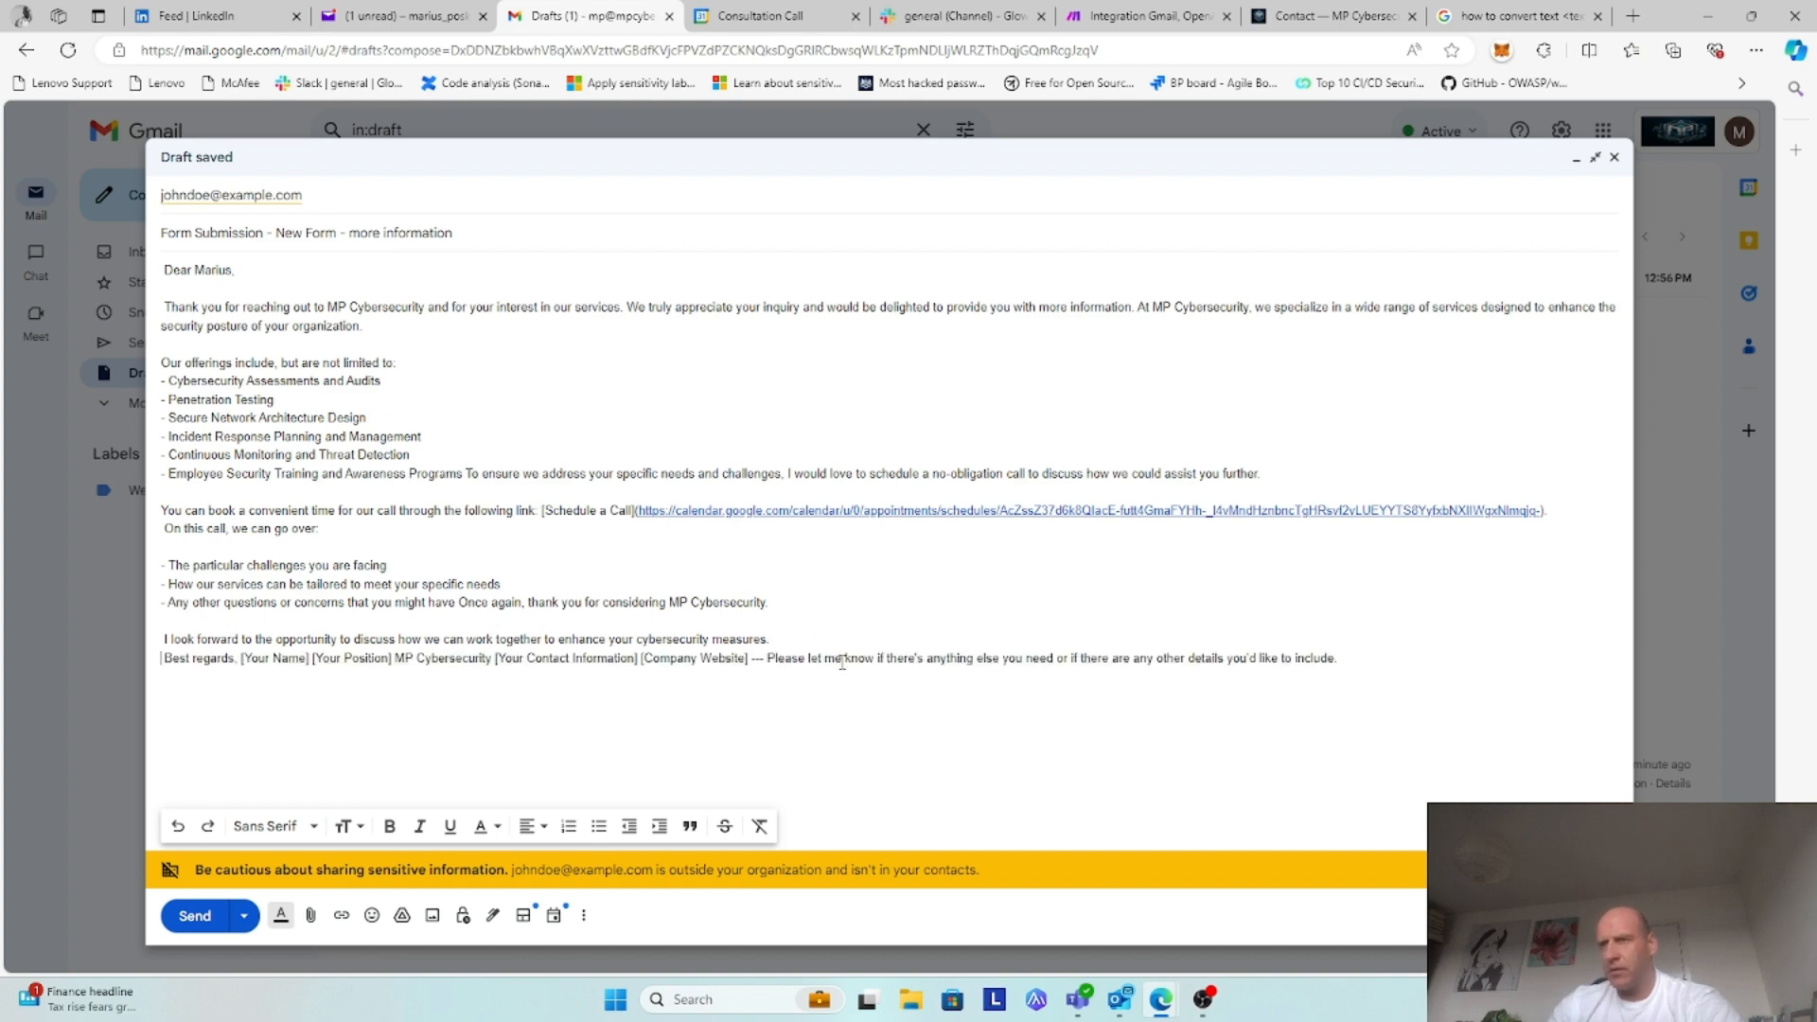
key(Return)
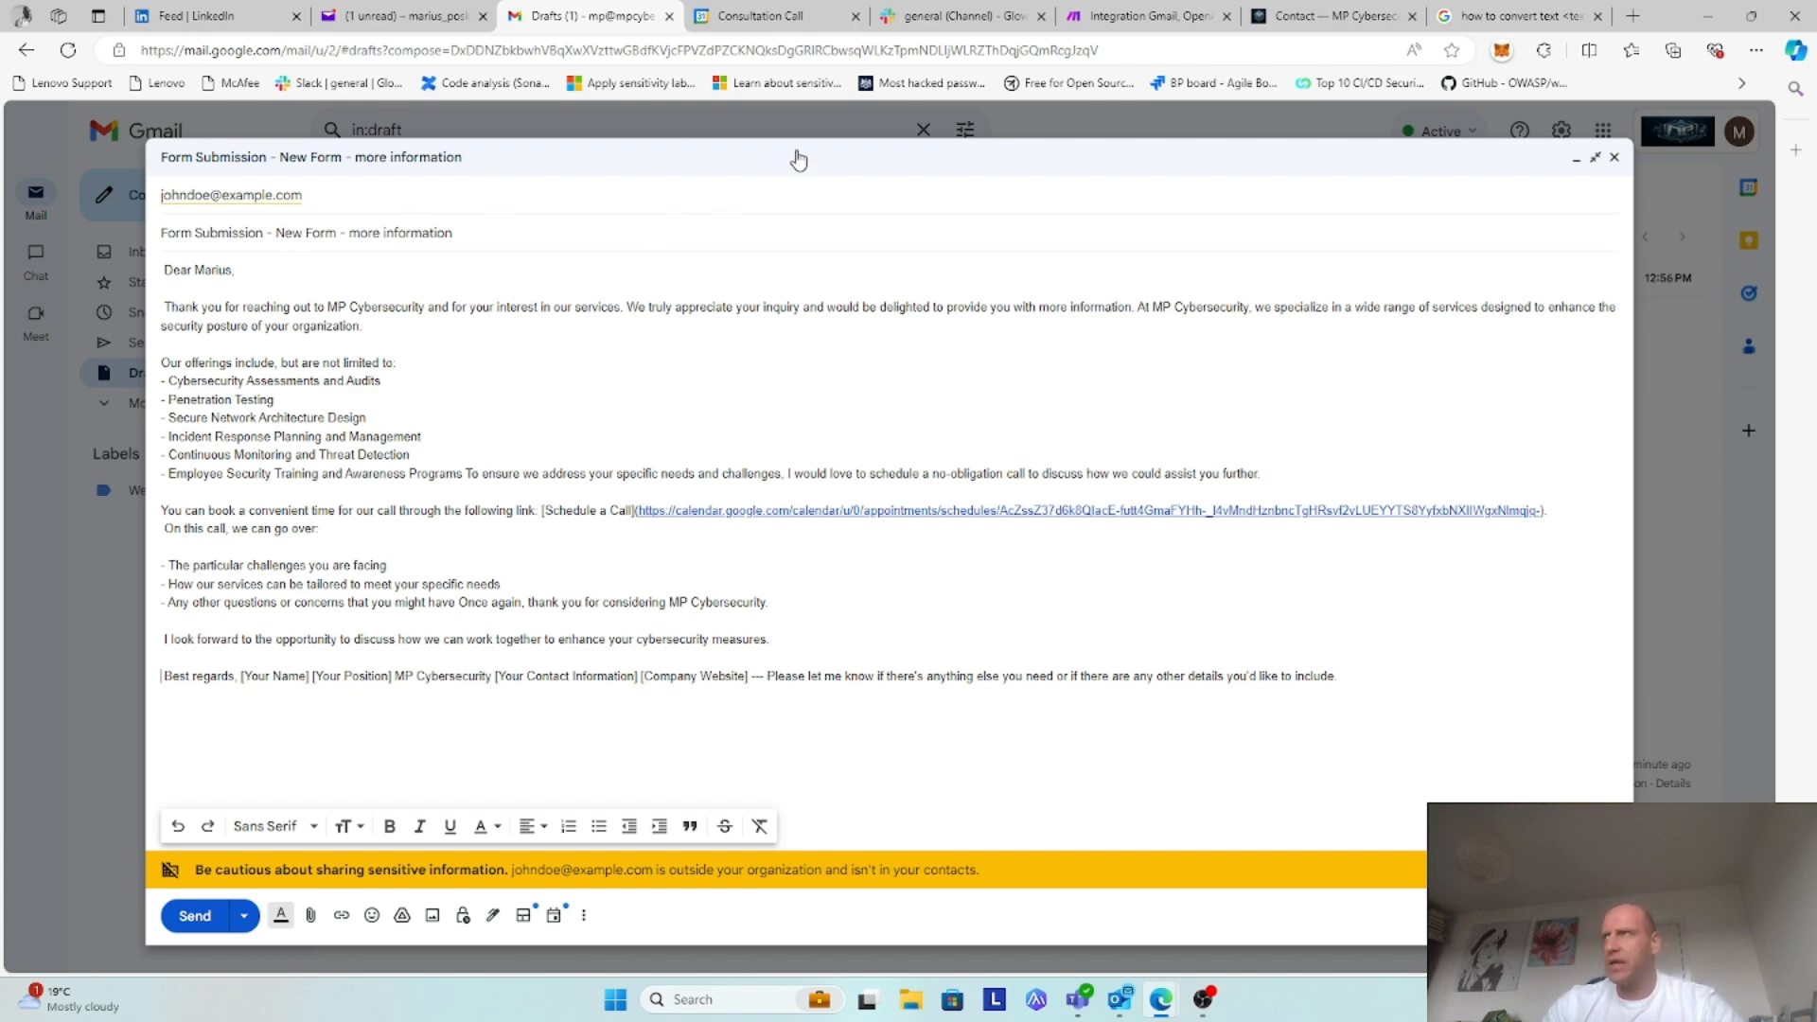
Step: Switch to the Make scenario, review the Gmail Watch Emails module's settings and close them with OK
click(1142, 14)
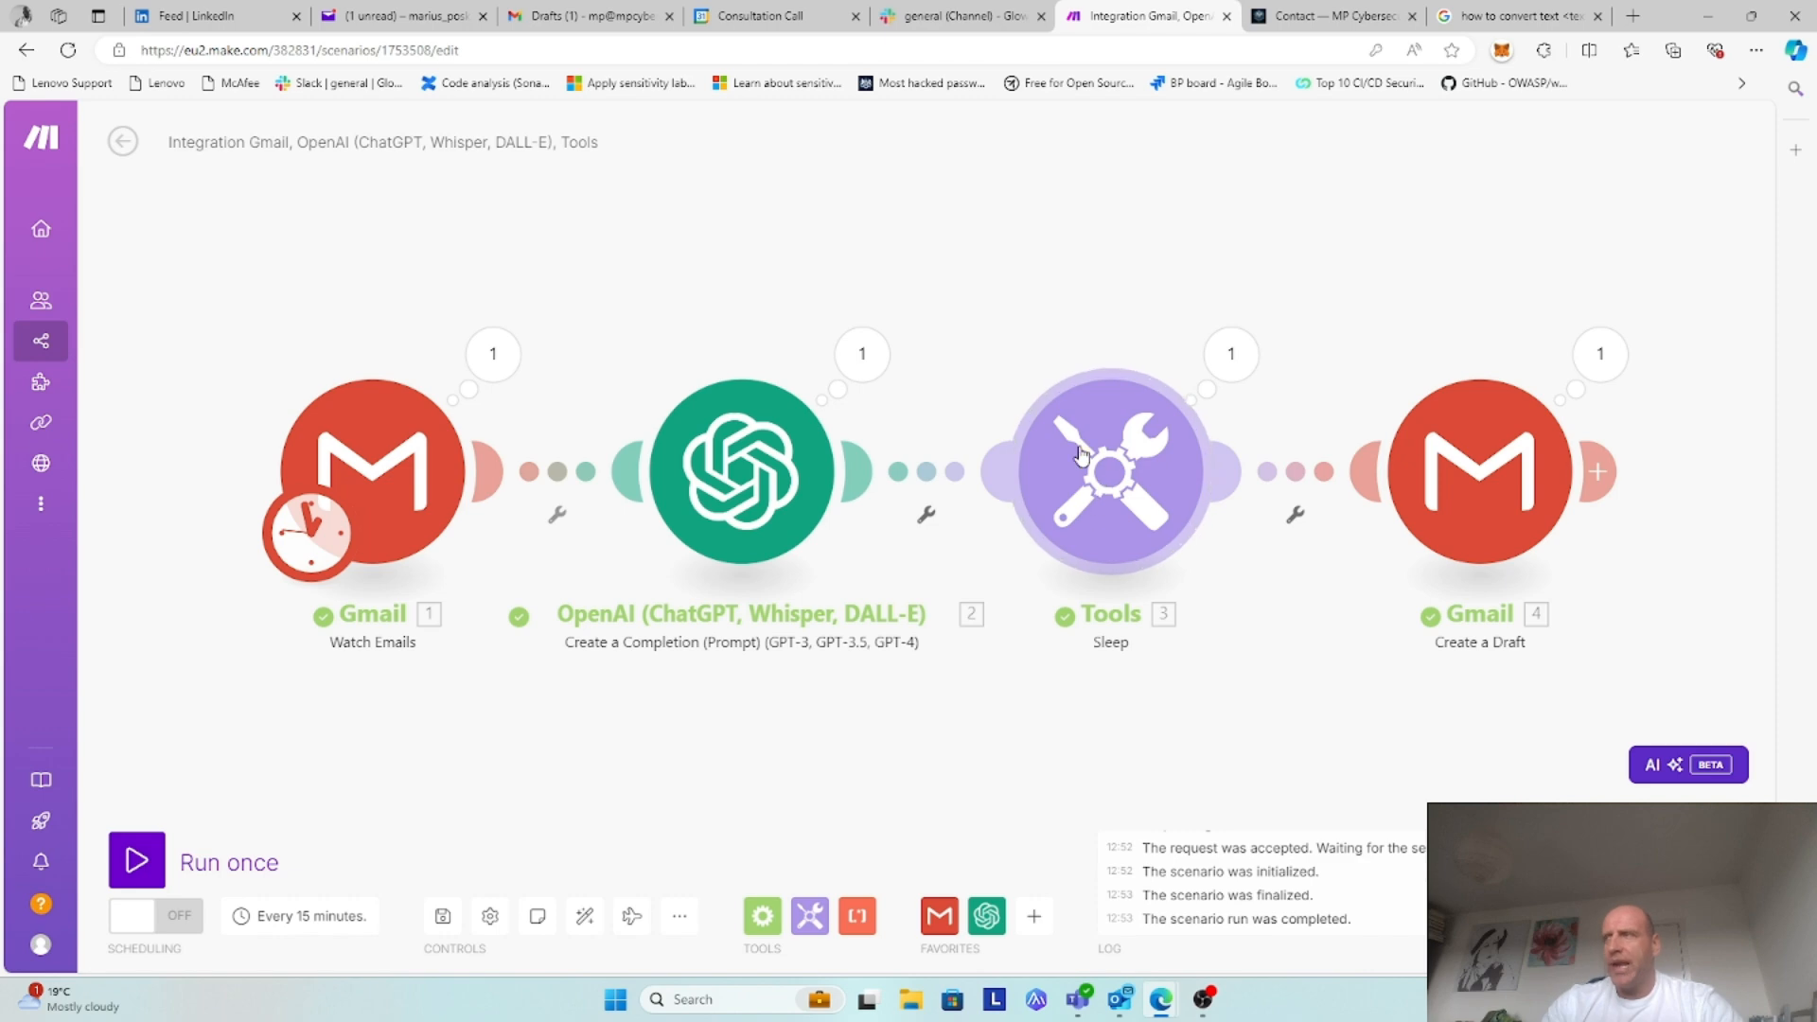
click(378, 464)
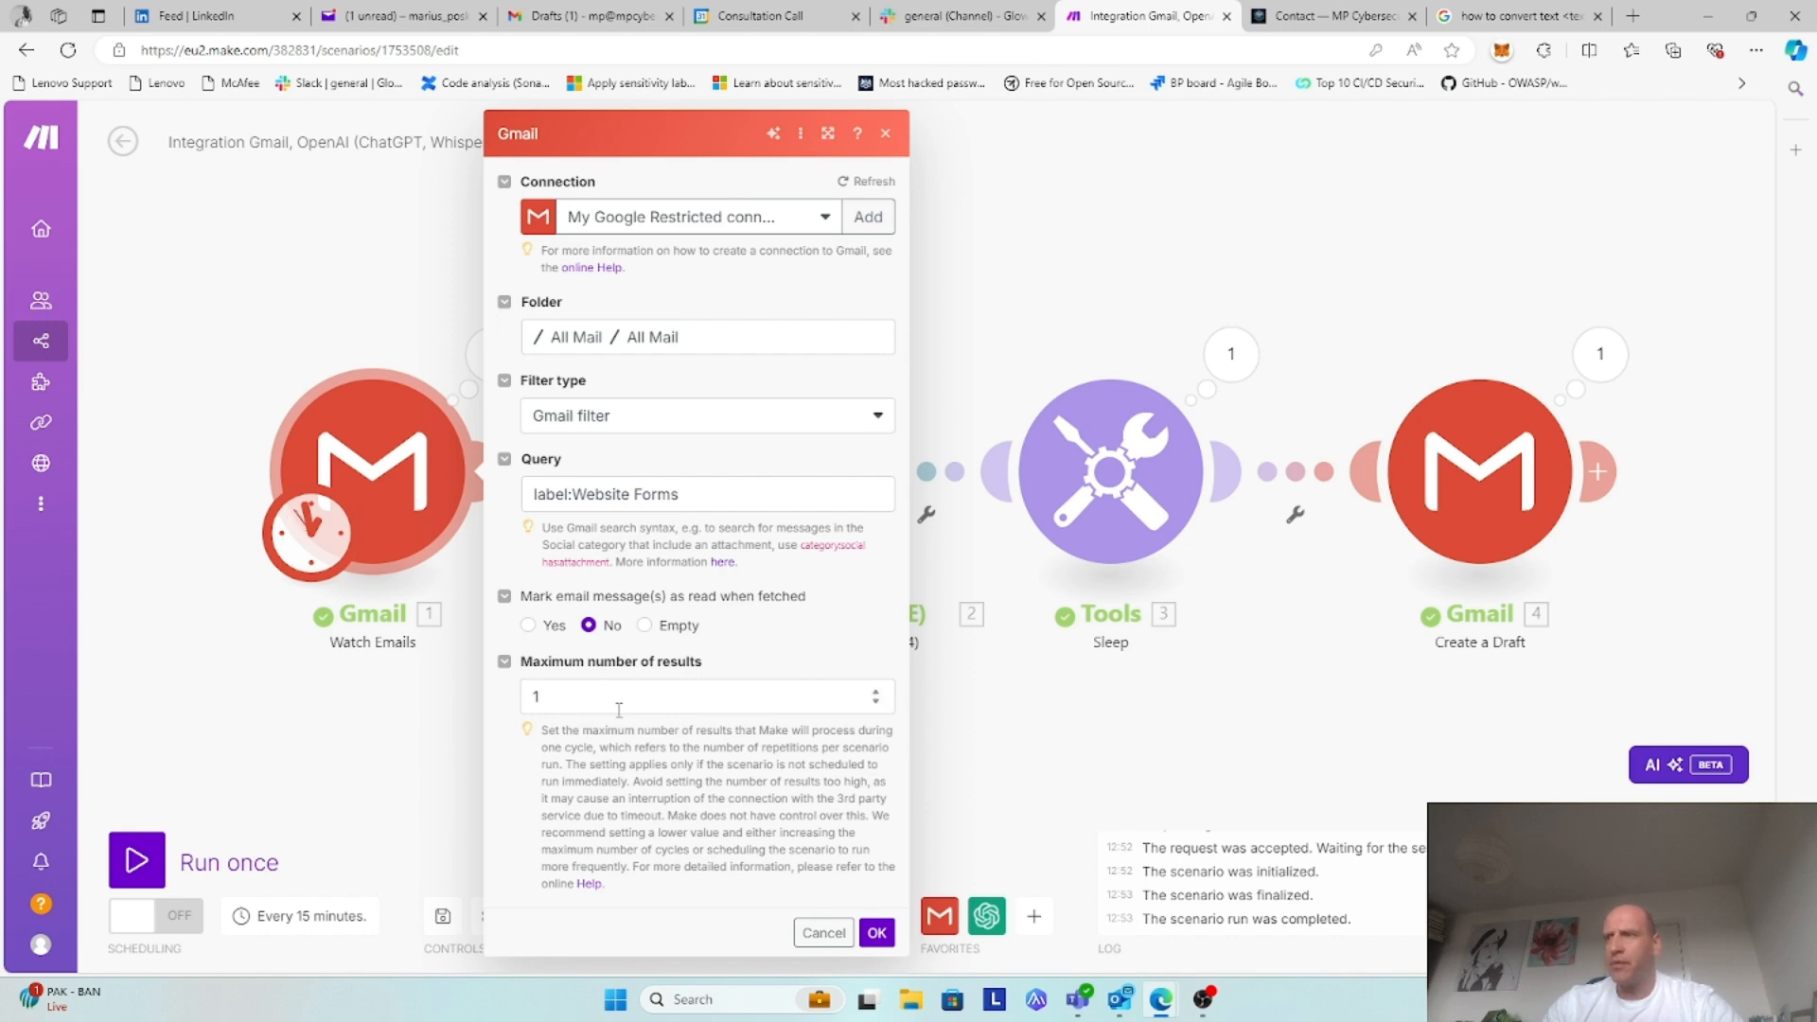
click(877, 932)
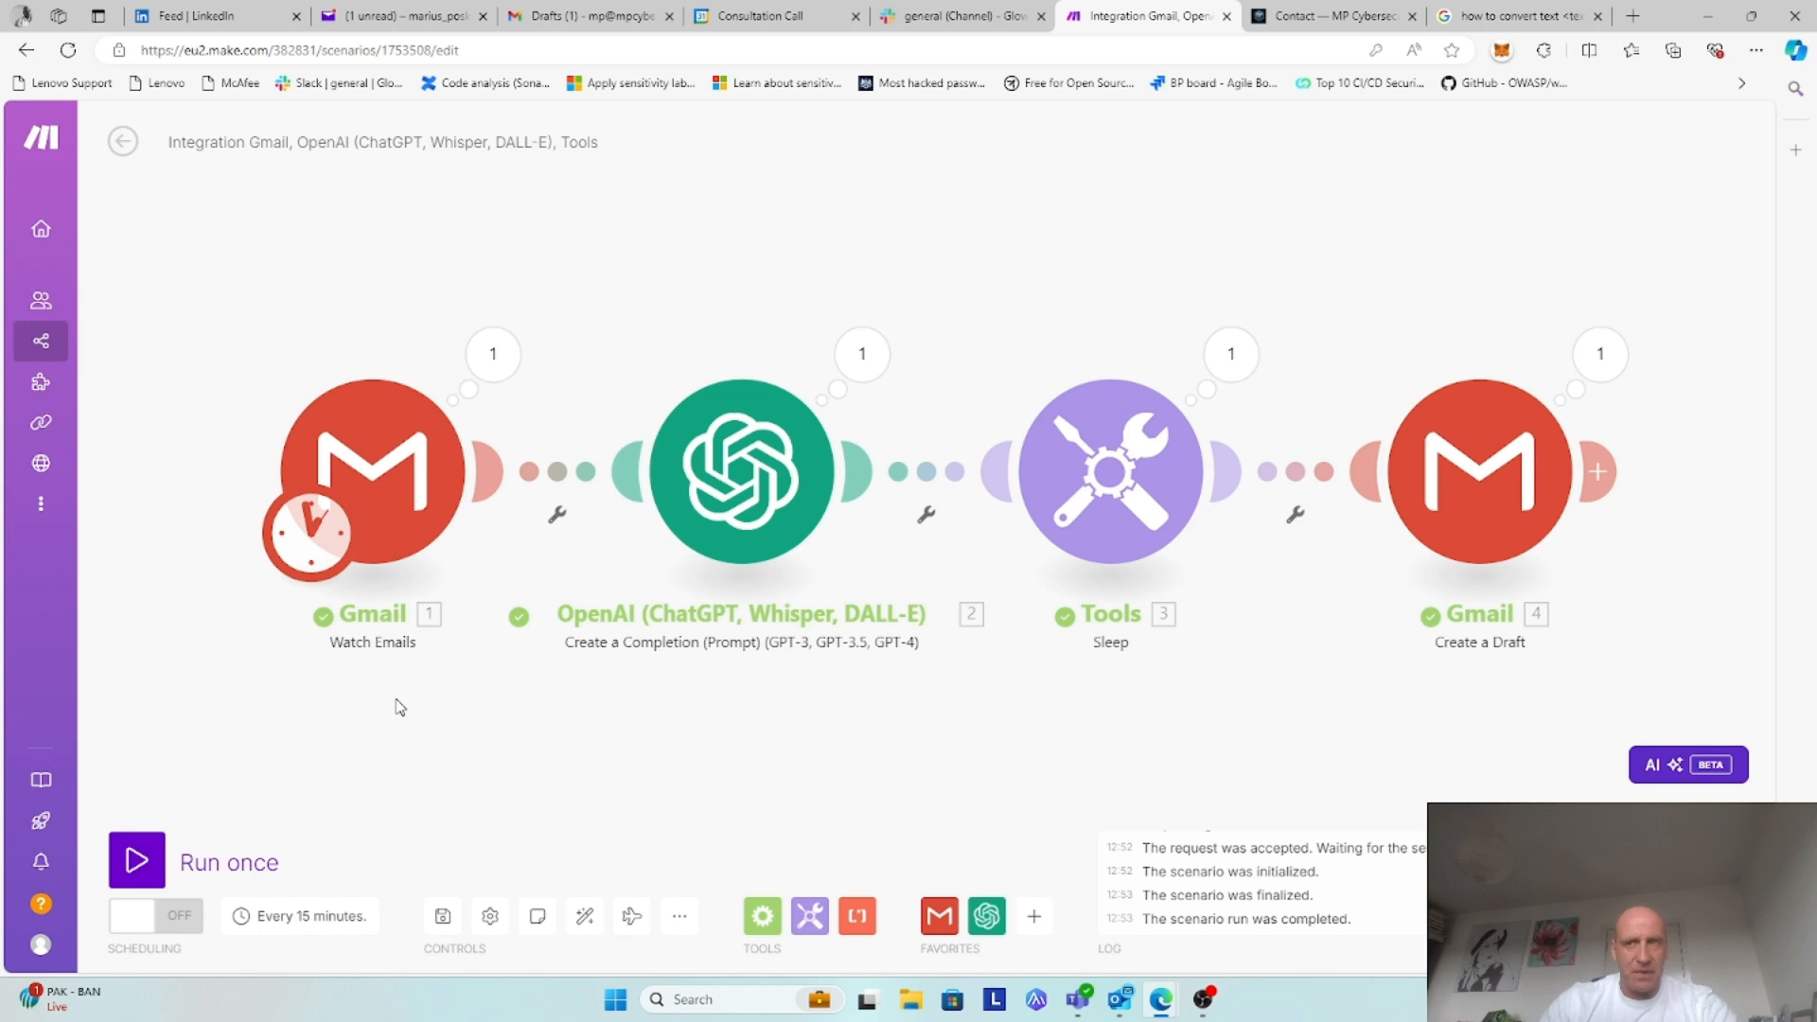
Step: Review the scenario's scheduling options, keep it running at regular intervals and set the interval to 120 minutes
click(313, 916)
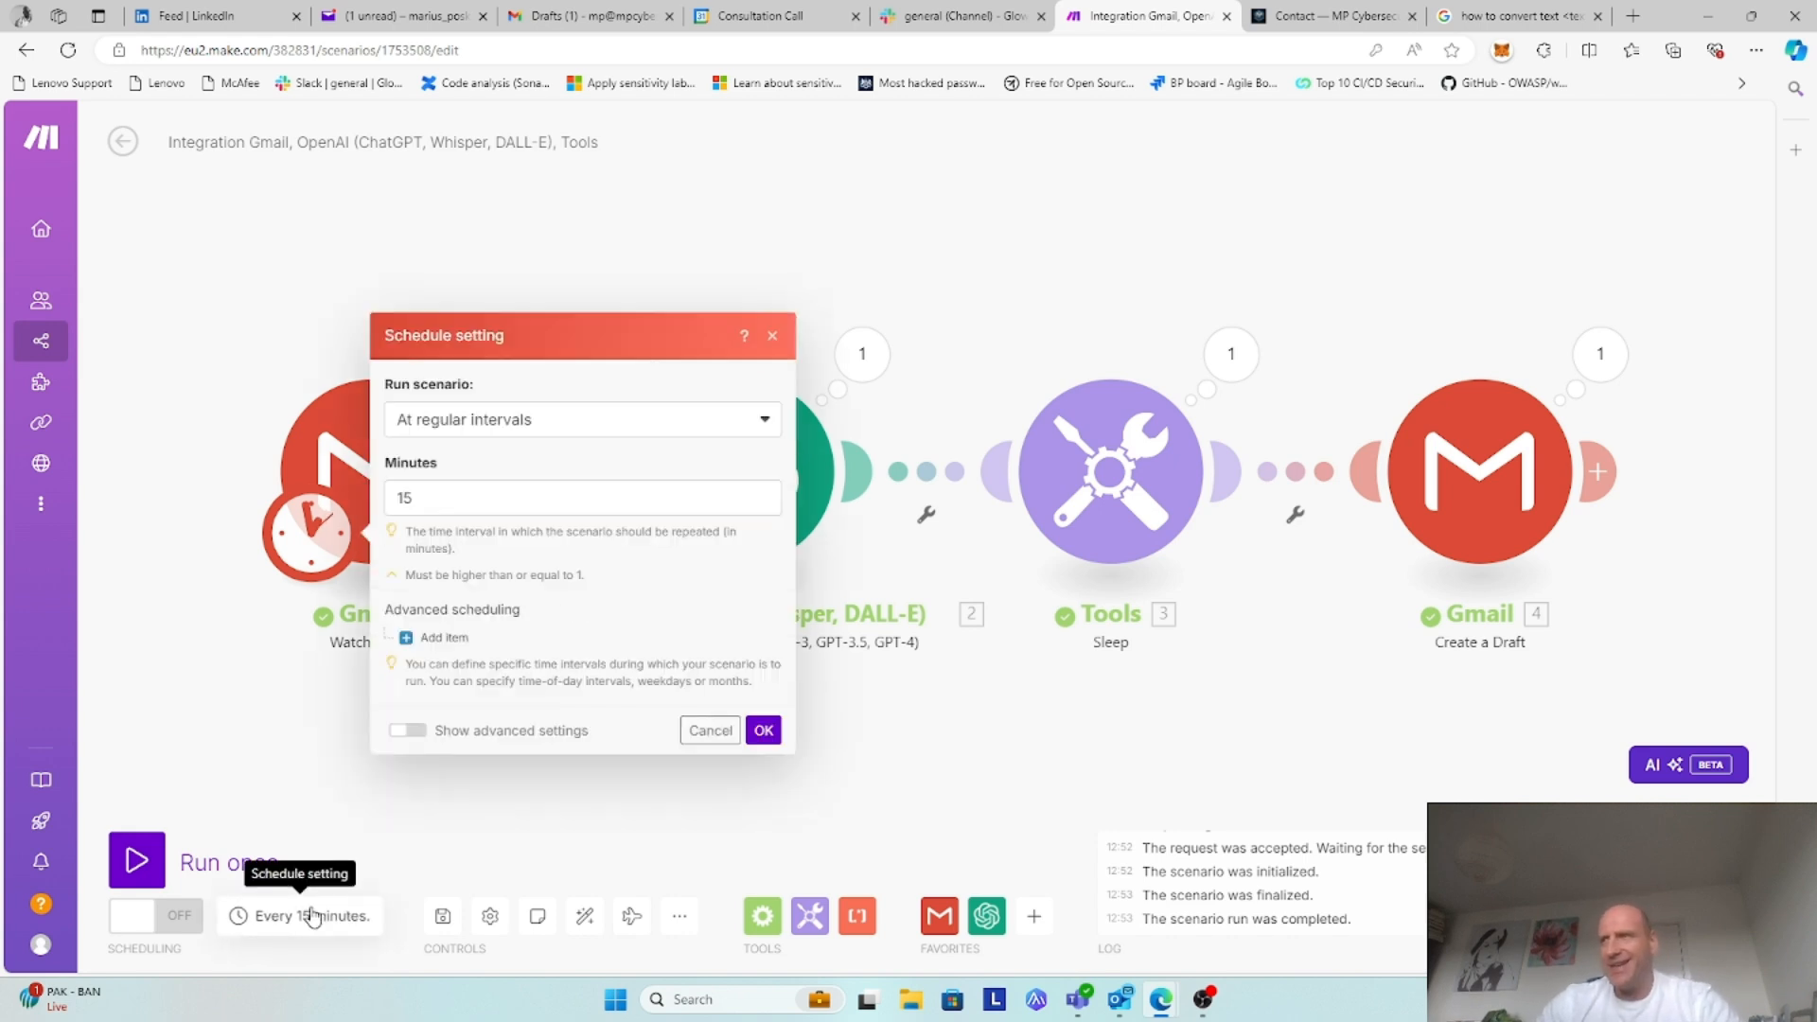
click(596, 421)
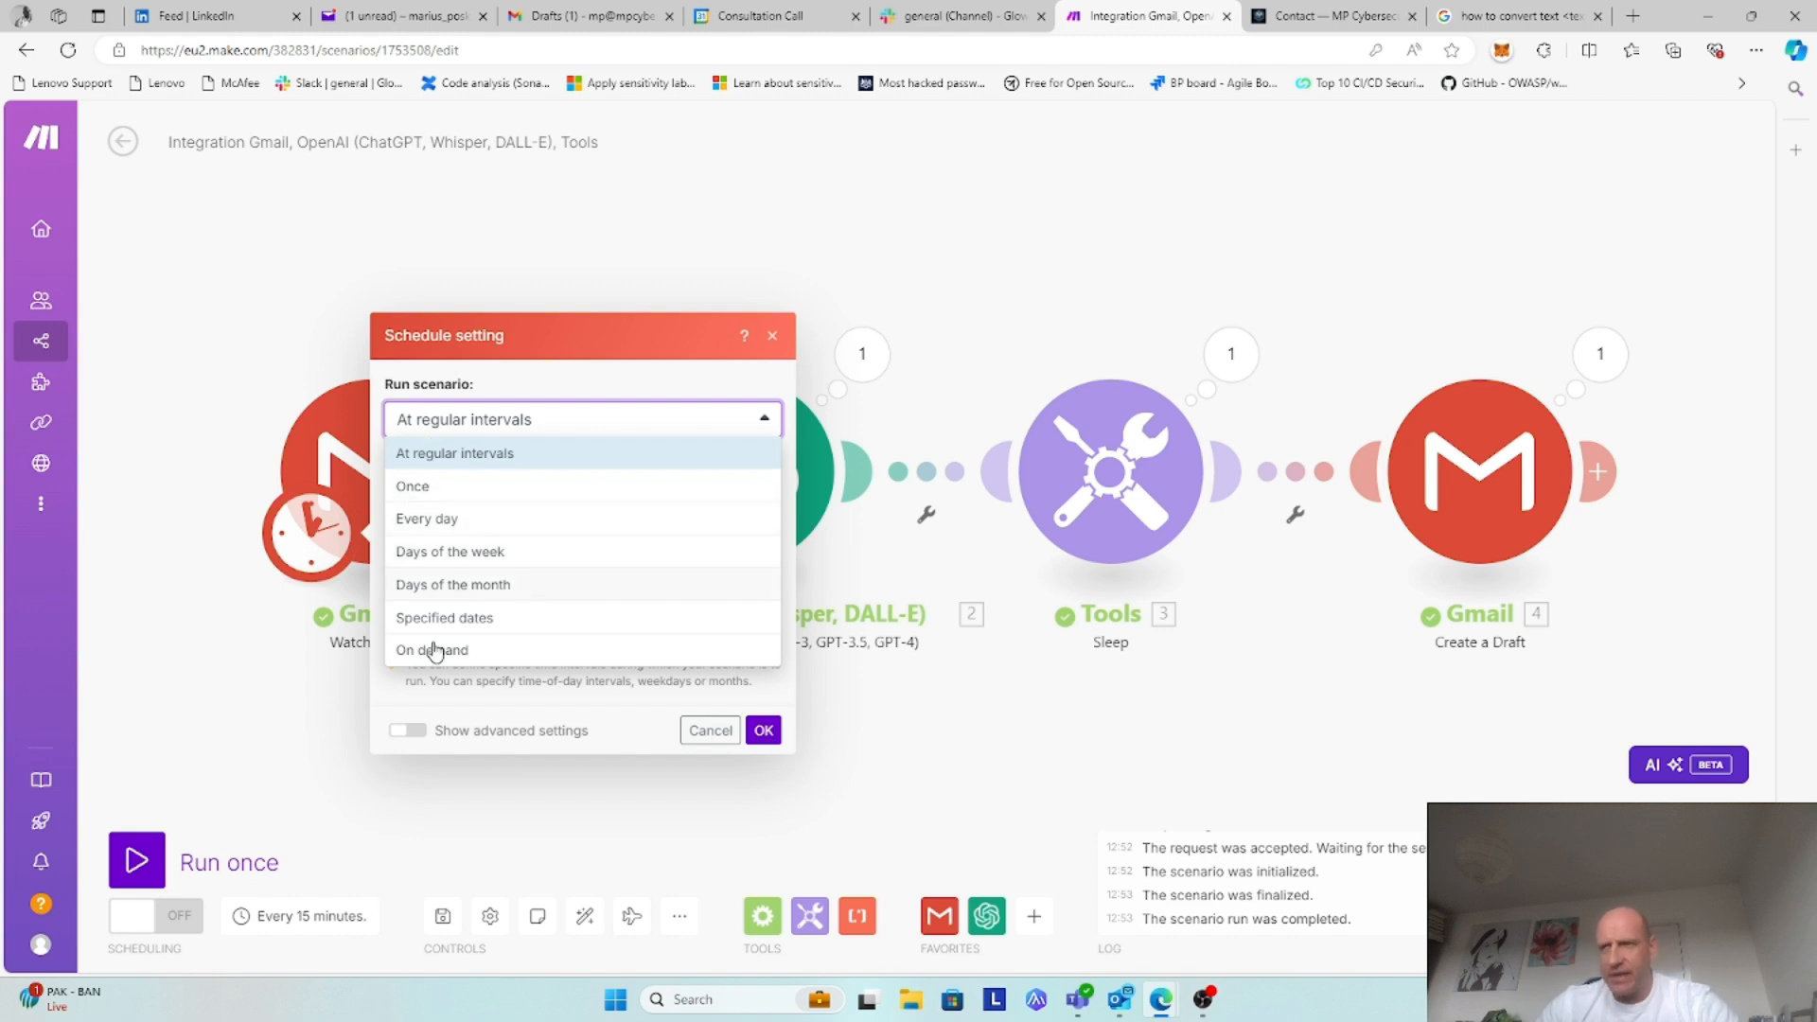
click(569, 379)
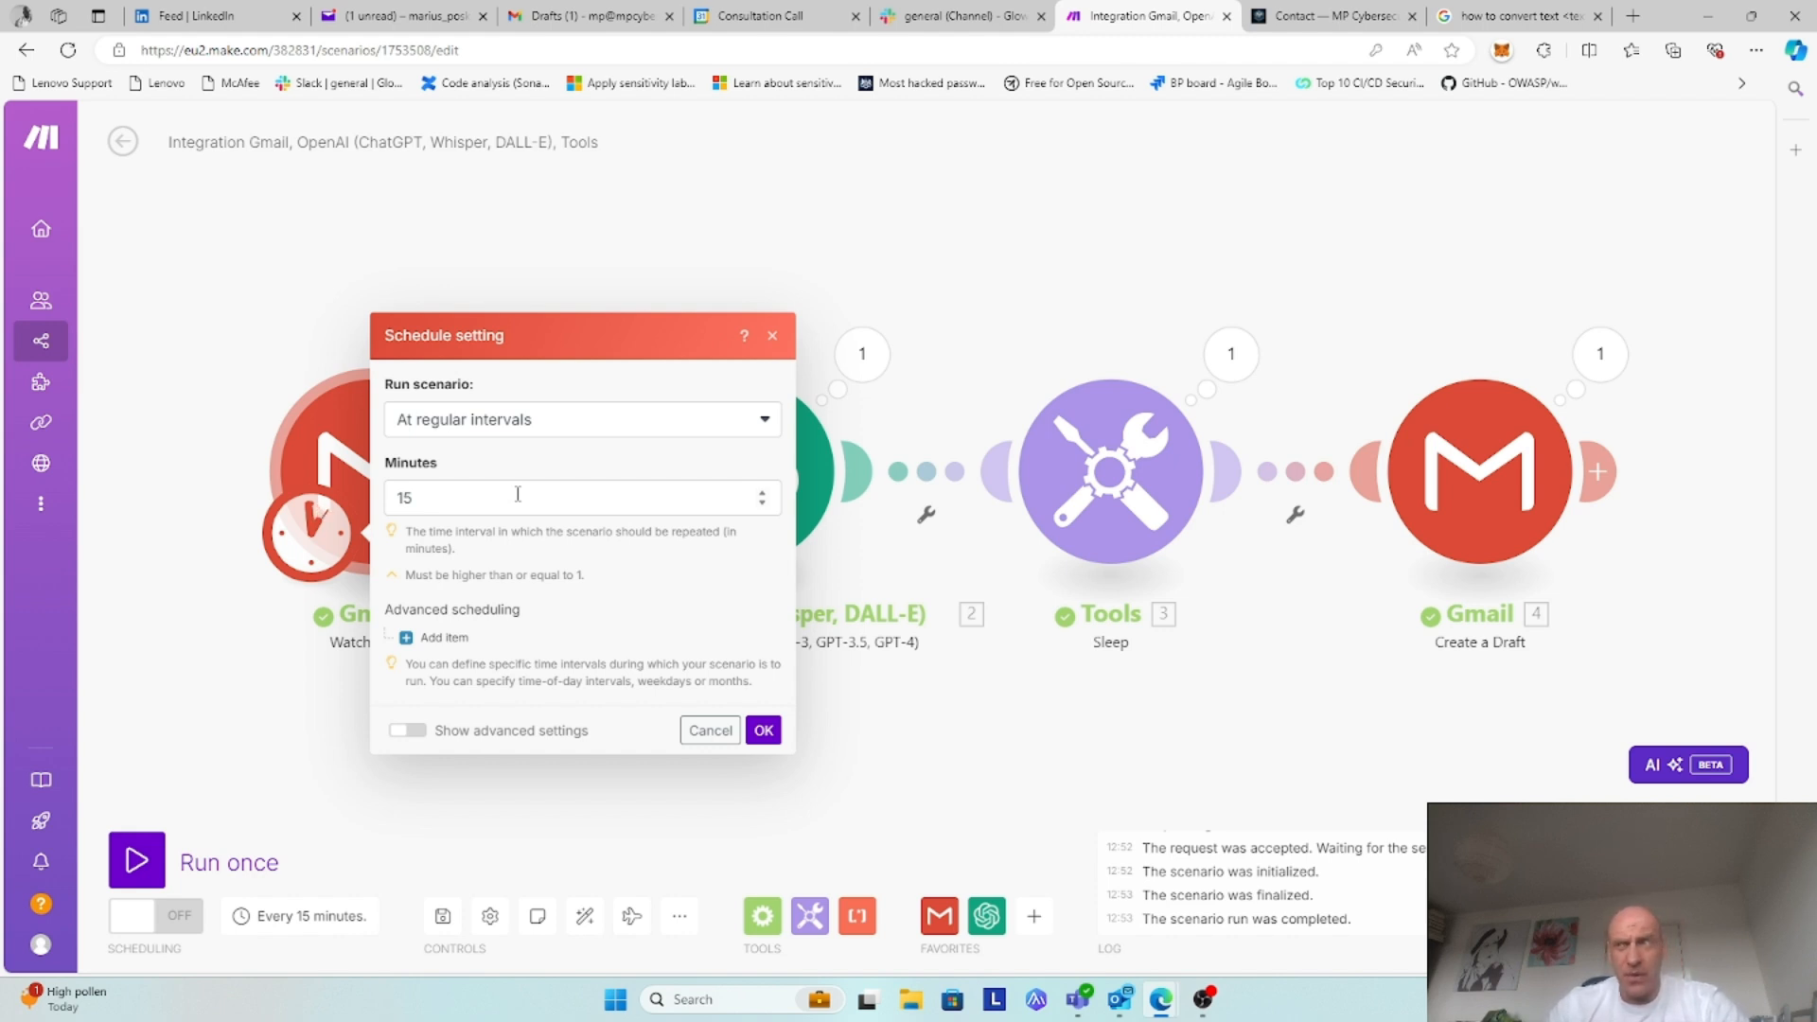
click(505, 497)
click(762, 492)
click(761, 492)
click(762, 492)
click(762, 492)
drag(463, 499, 379, 499)
text(60)
key(BackSpace)
key(BackSpace)
text(120)
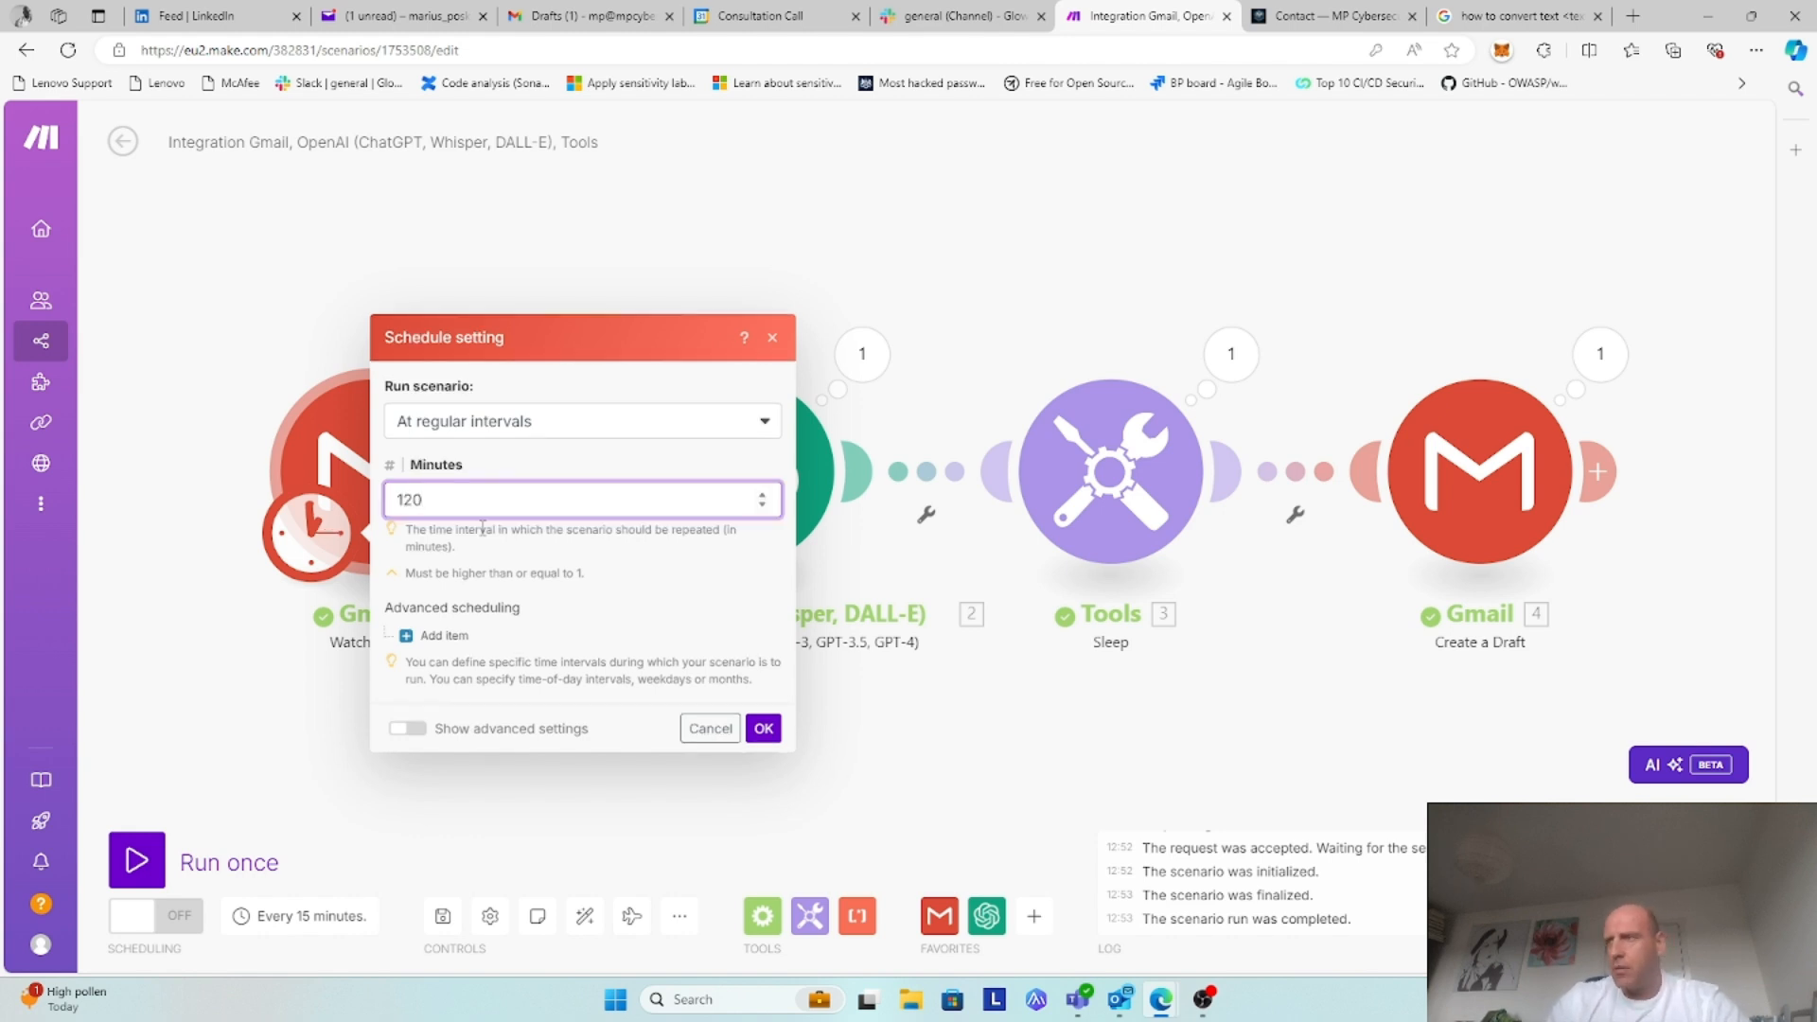
click(763, 728)
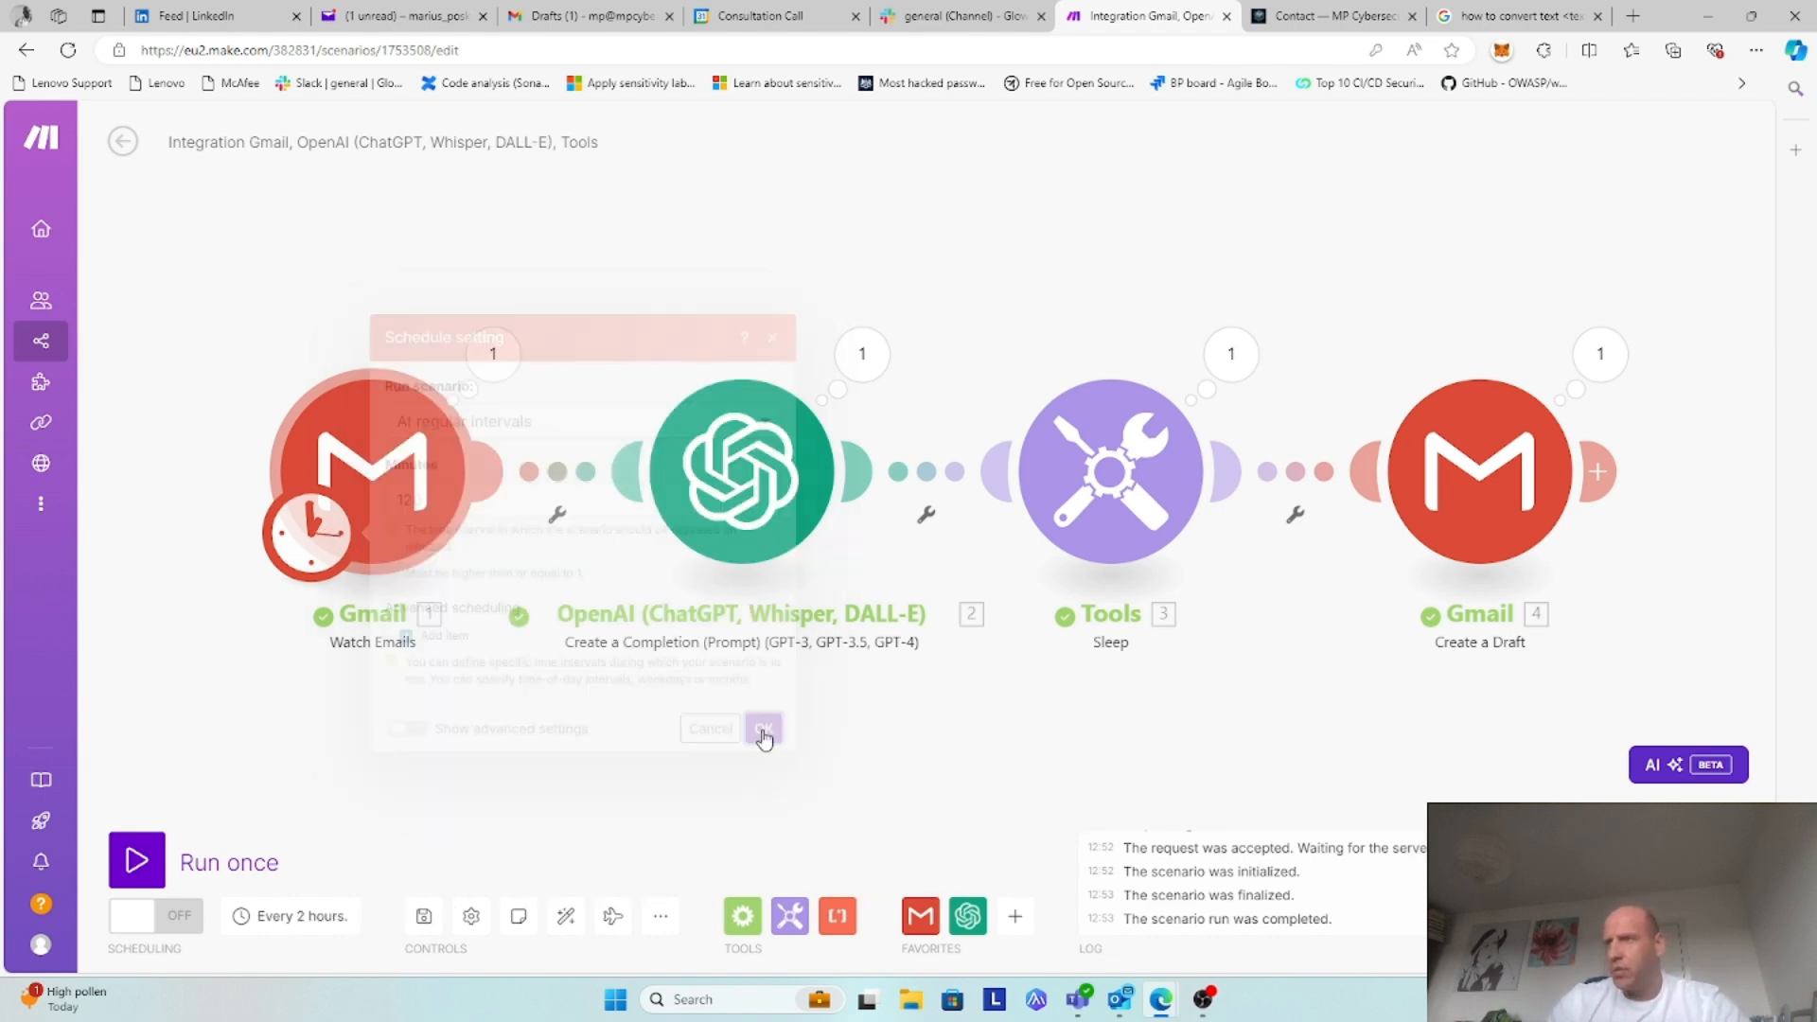
Step: Try a maximum of 5 results in the Gmail Watch Emails module, return it to 1 and confirm the settings
click(428, 479)
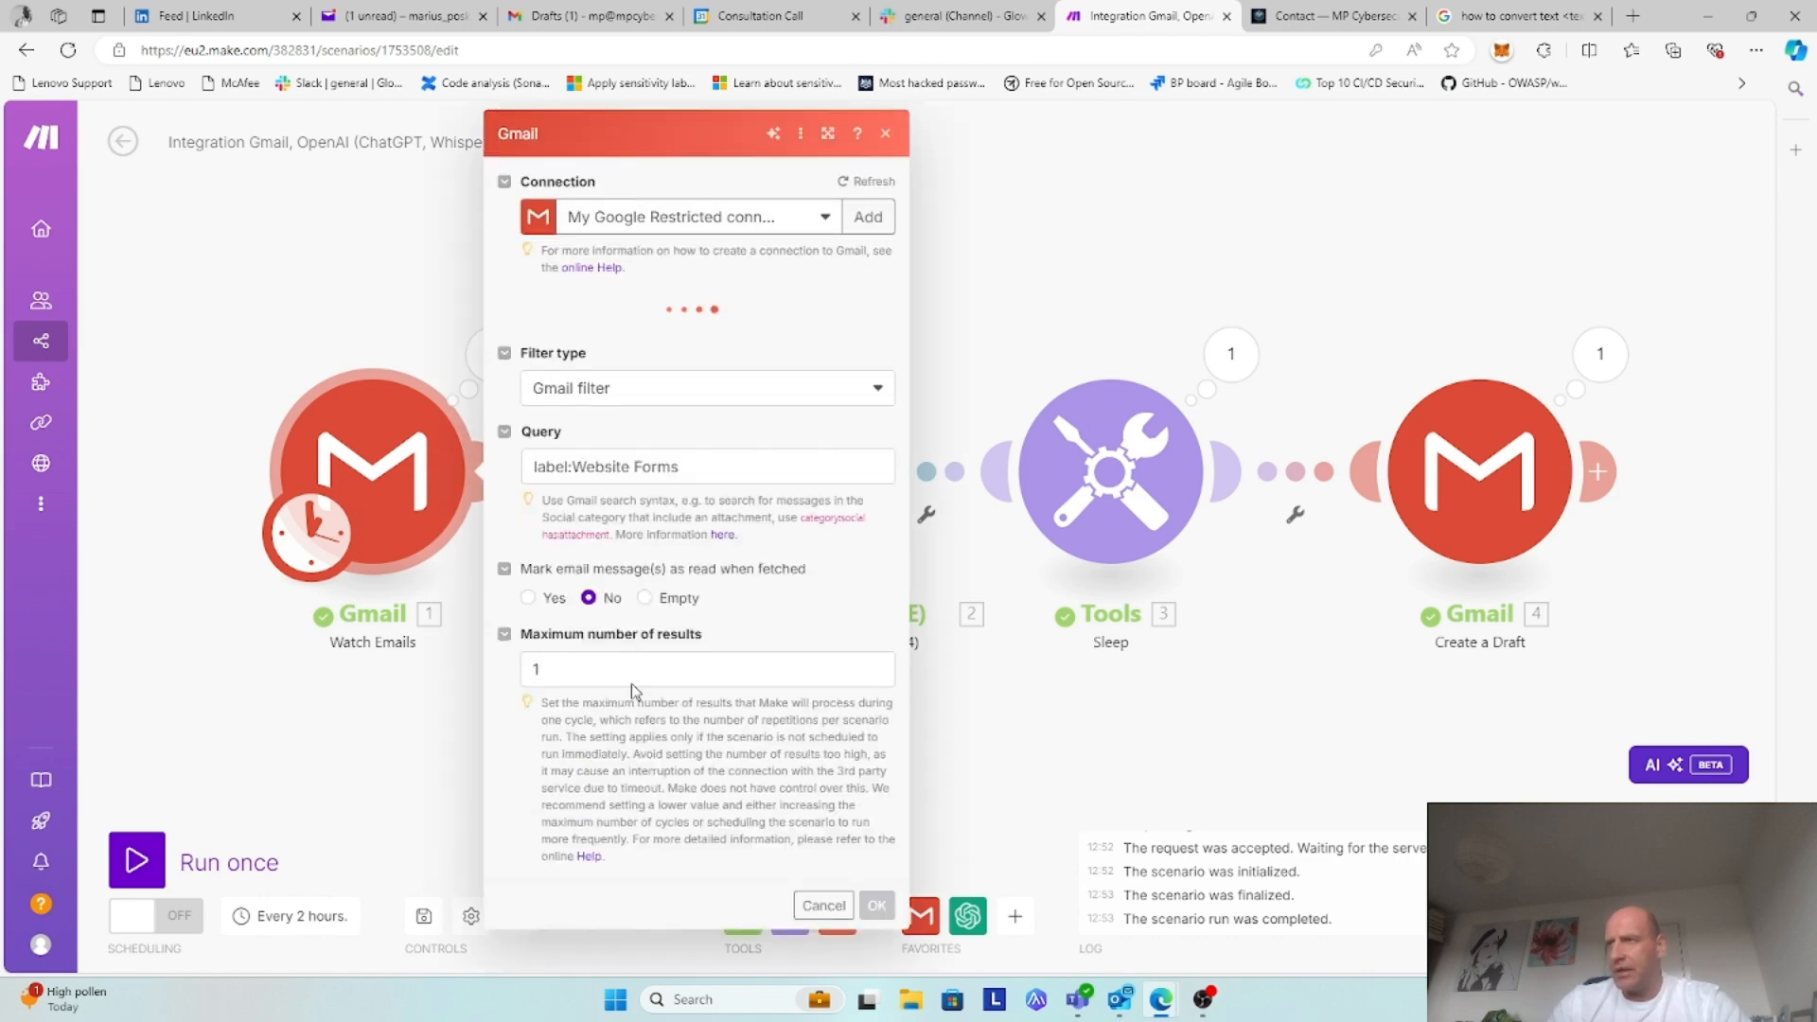
click(877, 665)
click(877, 665)
click(877, 666)
click(719, 697)
click(878, 695)
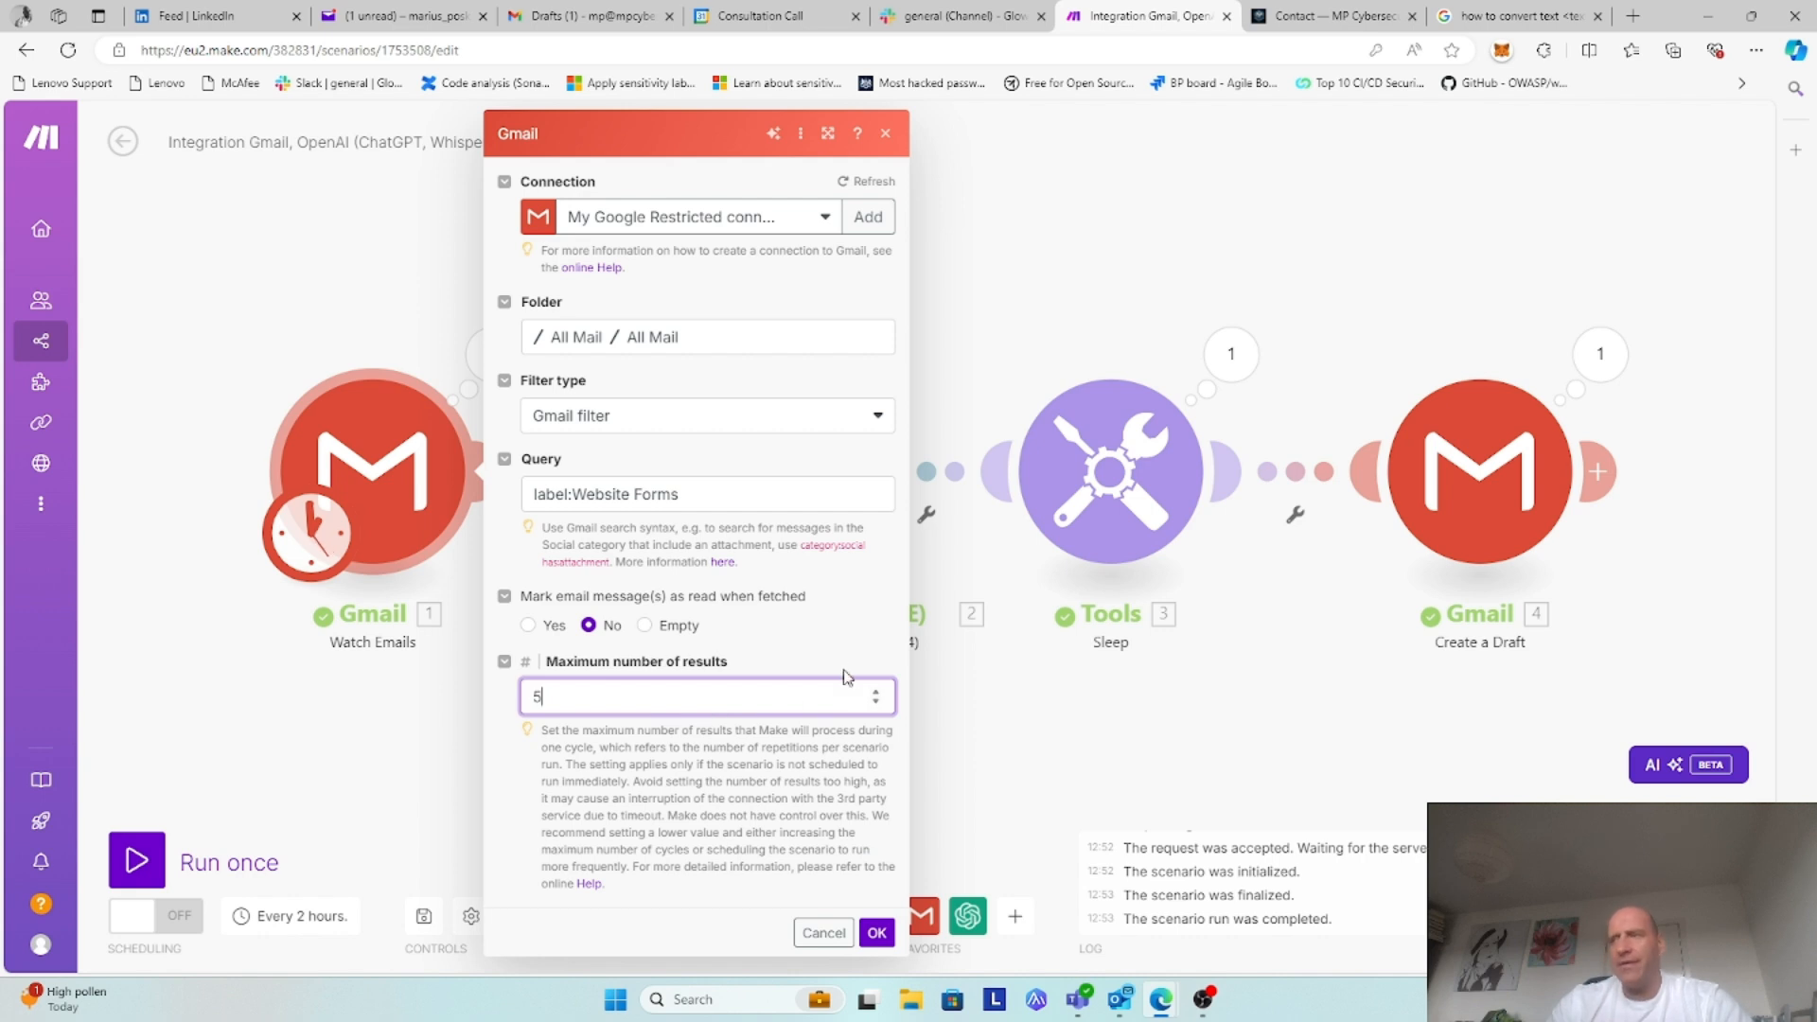
click(876, 701)
click(876, 701)
click(876, 701)
click(876, 701)
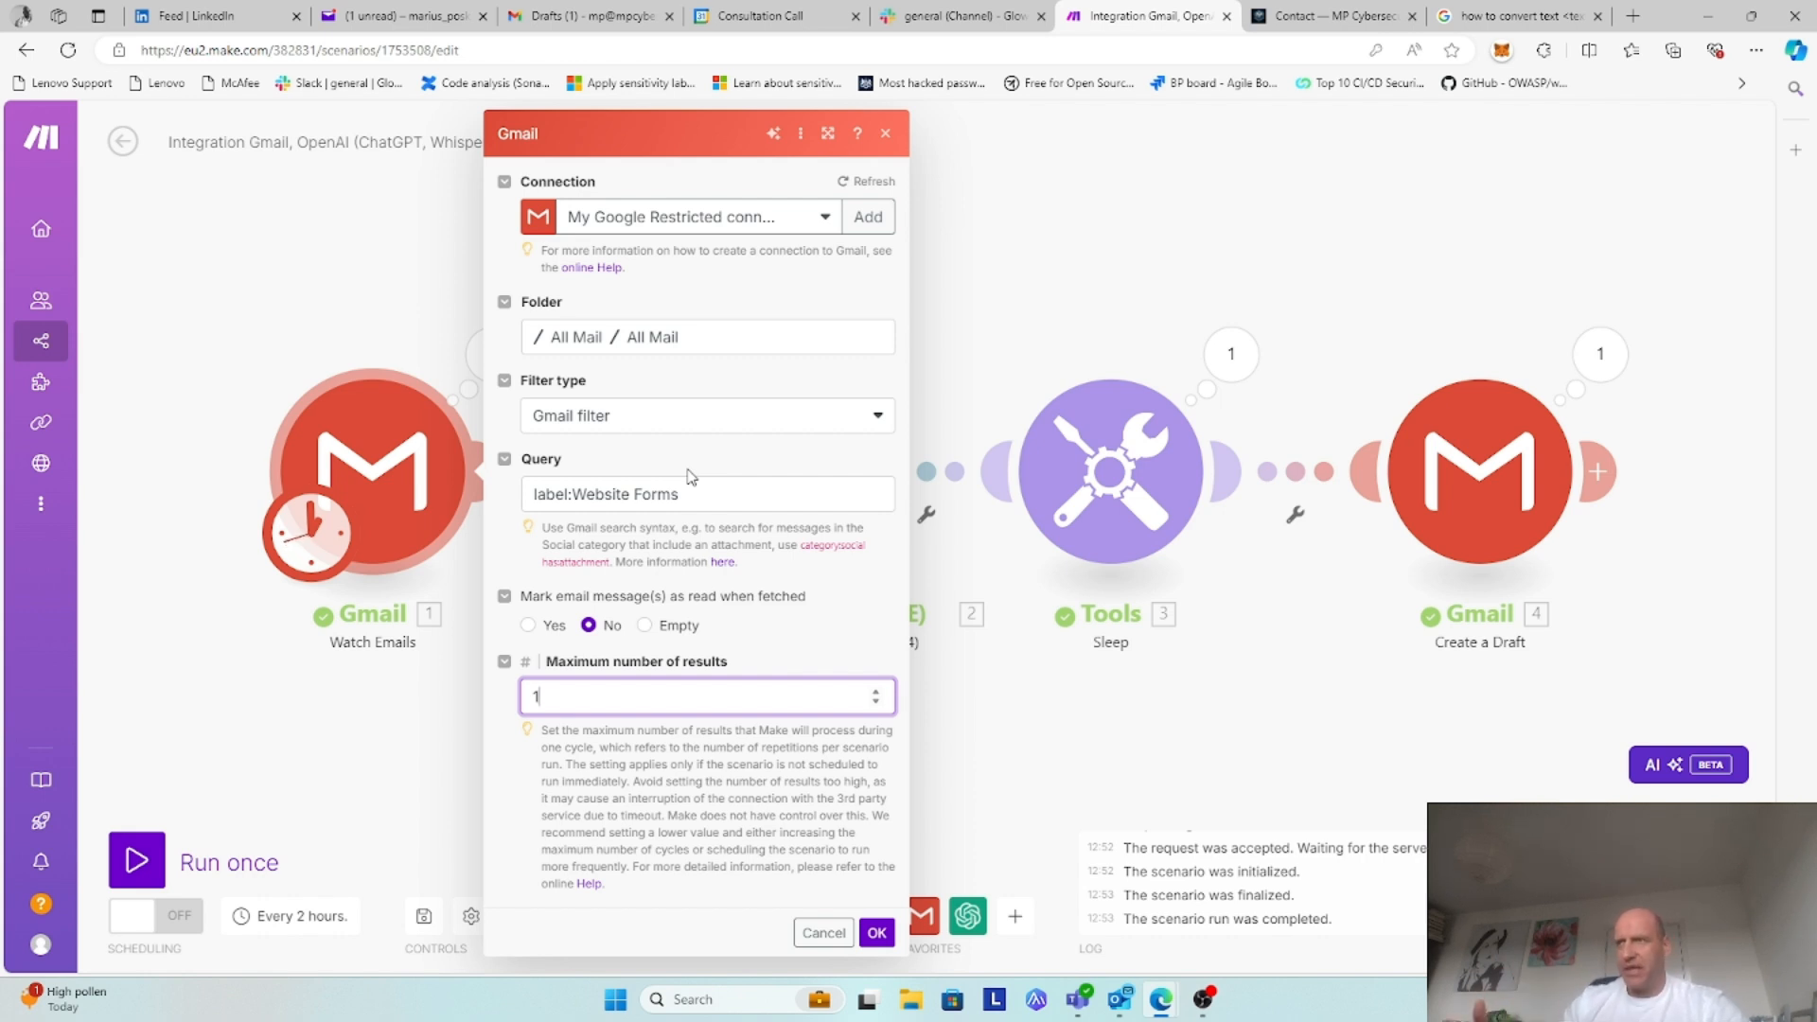
click(876, 933)
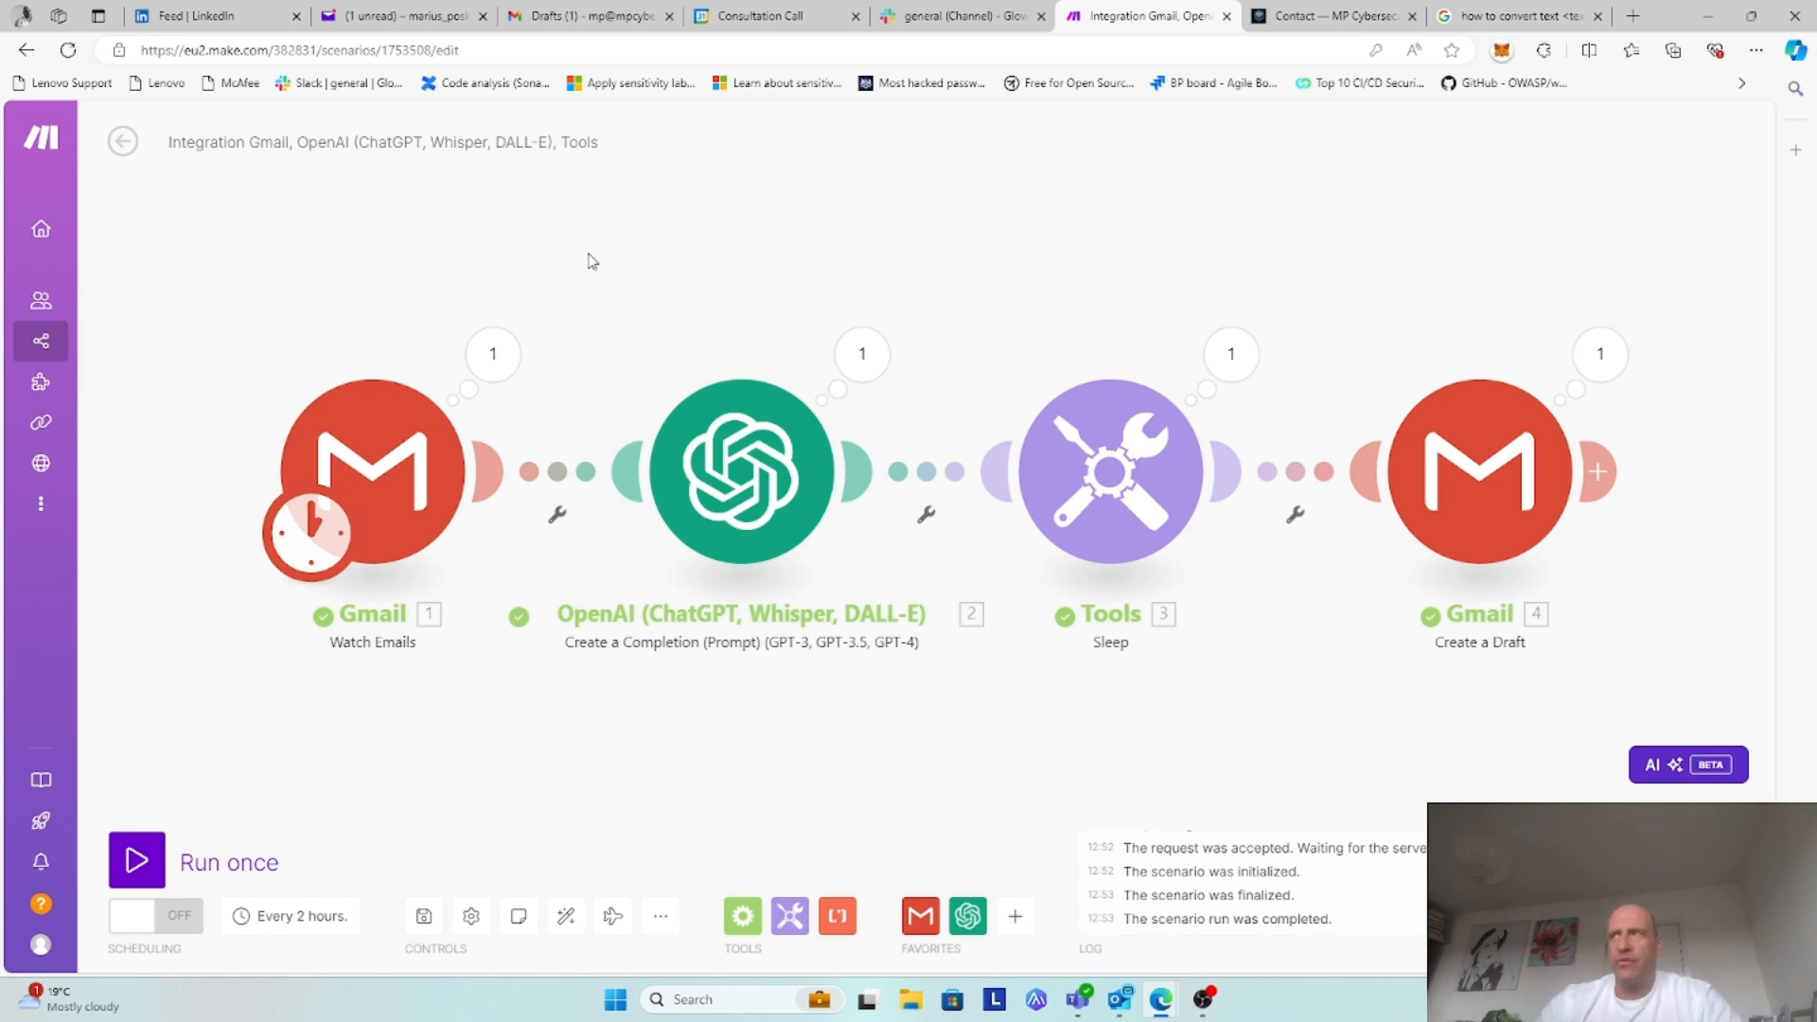
Step: Set the scenario's regular run interval to 60 minutes and confirm the schedule
click(512, 140)
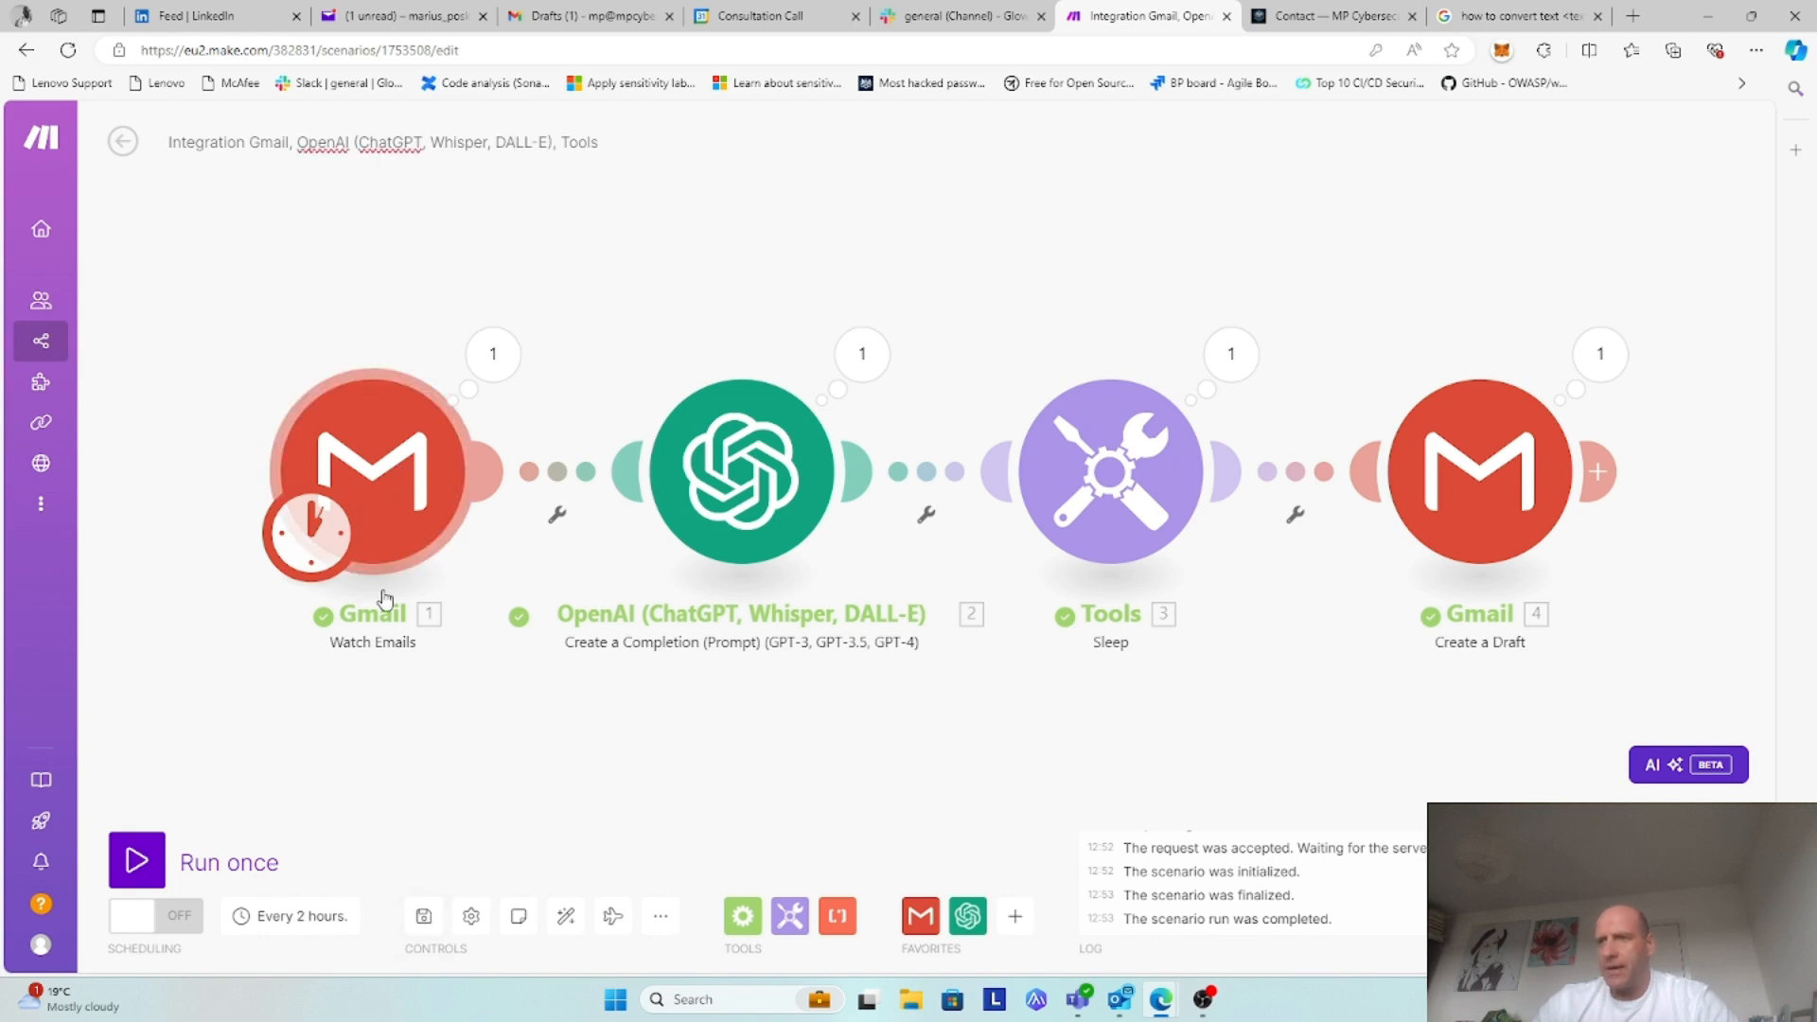
click(275, 915)
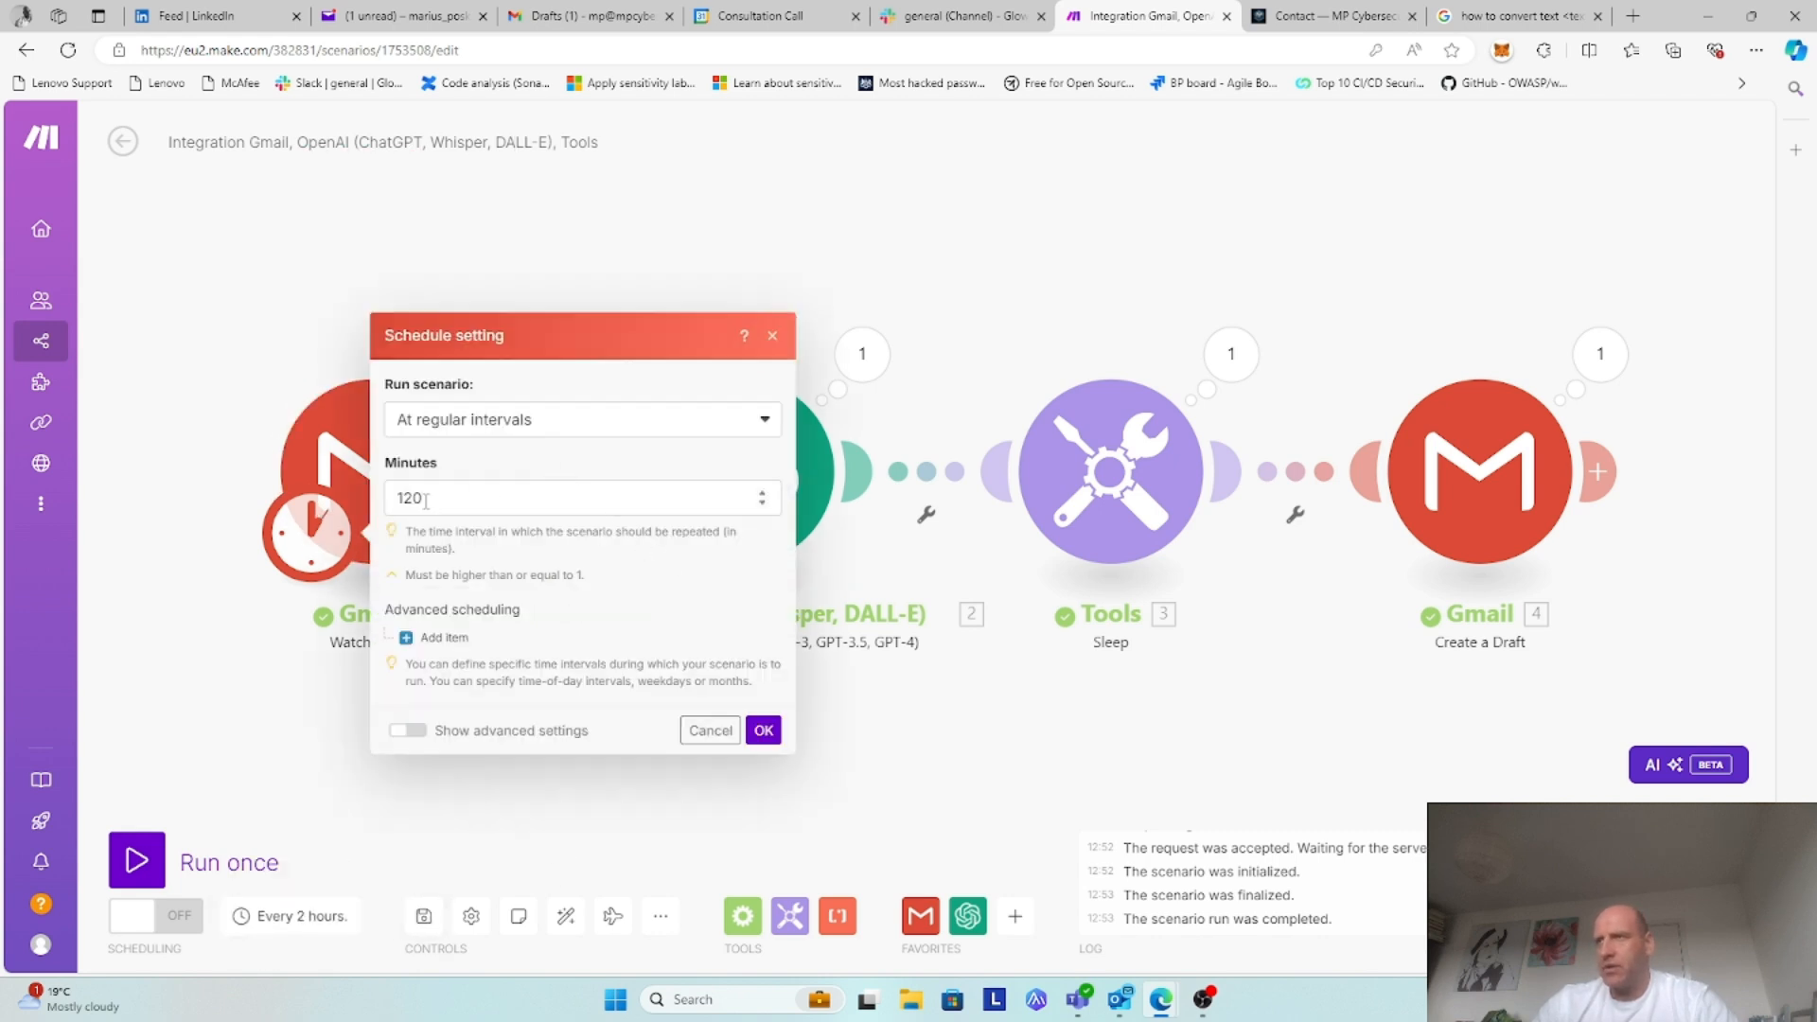
double_click(425, 500)
text(60)
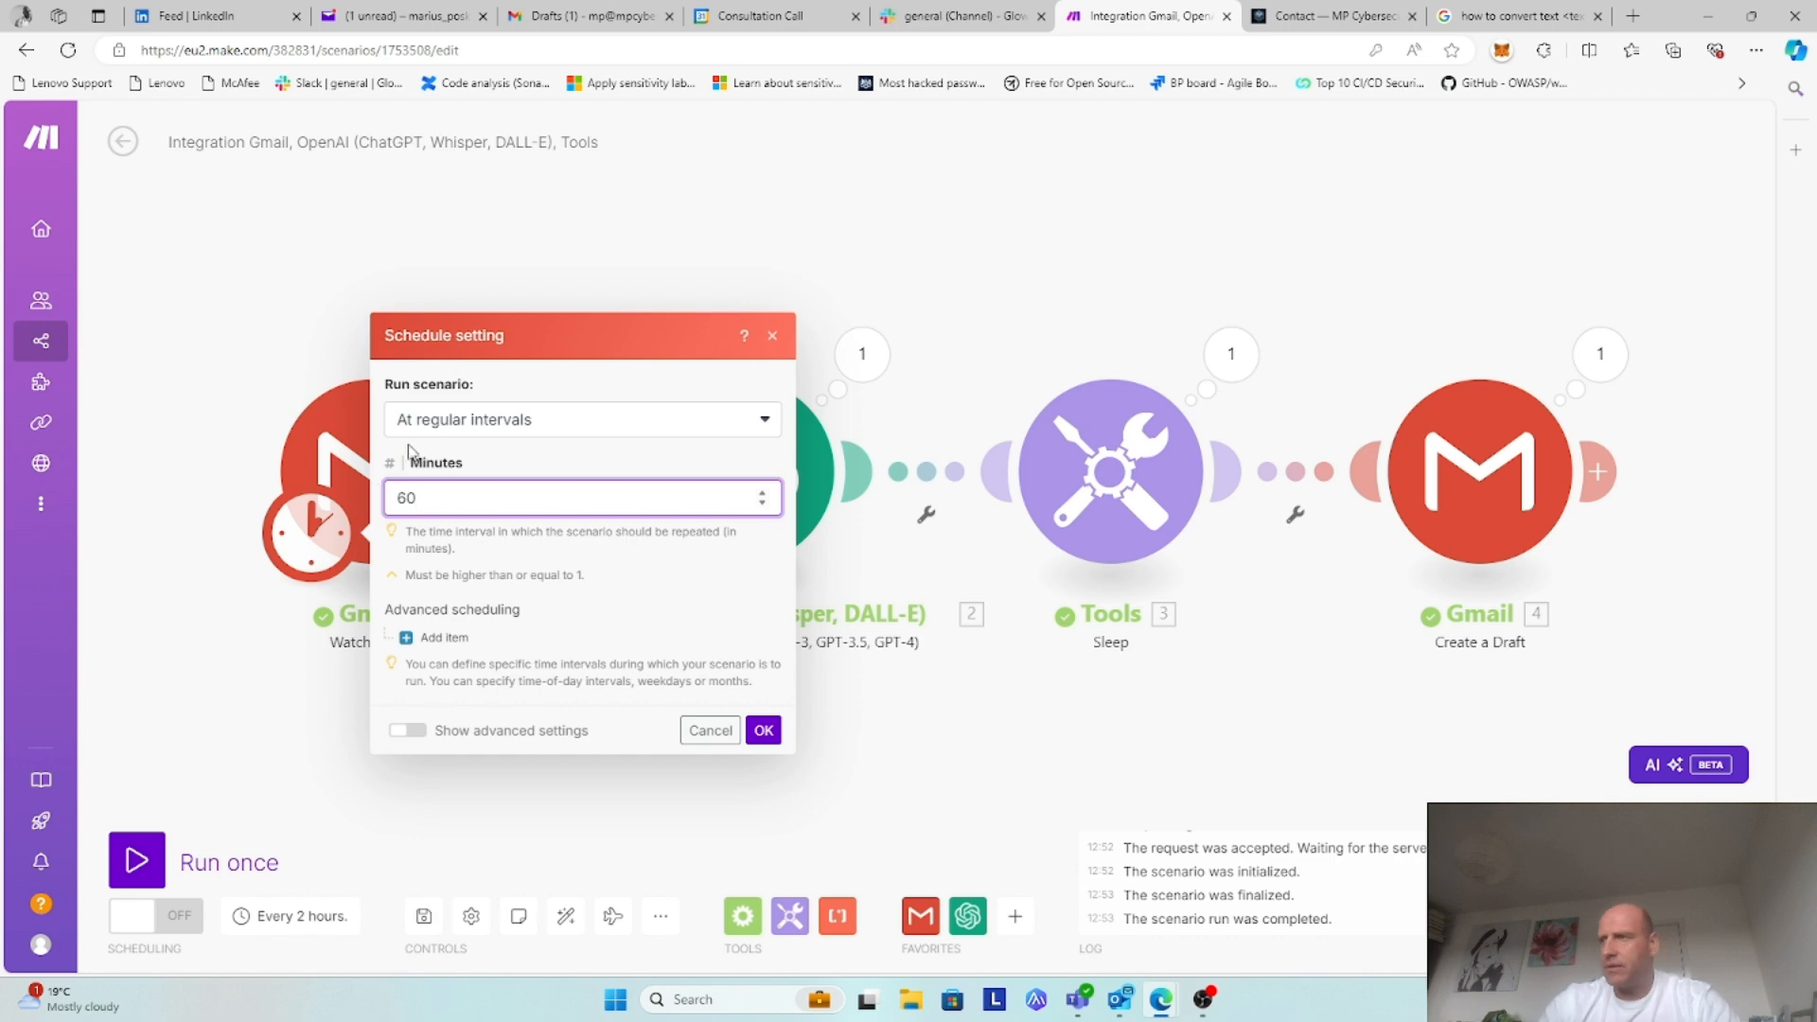
click(763, 731)
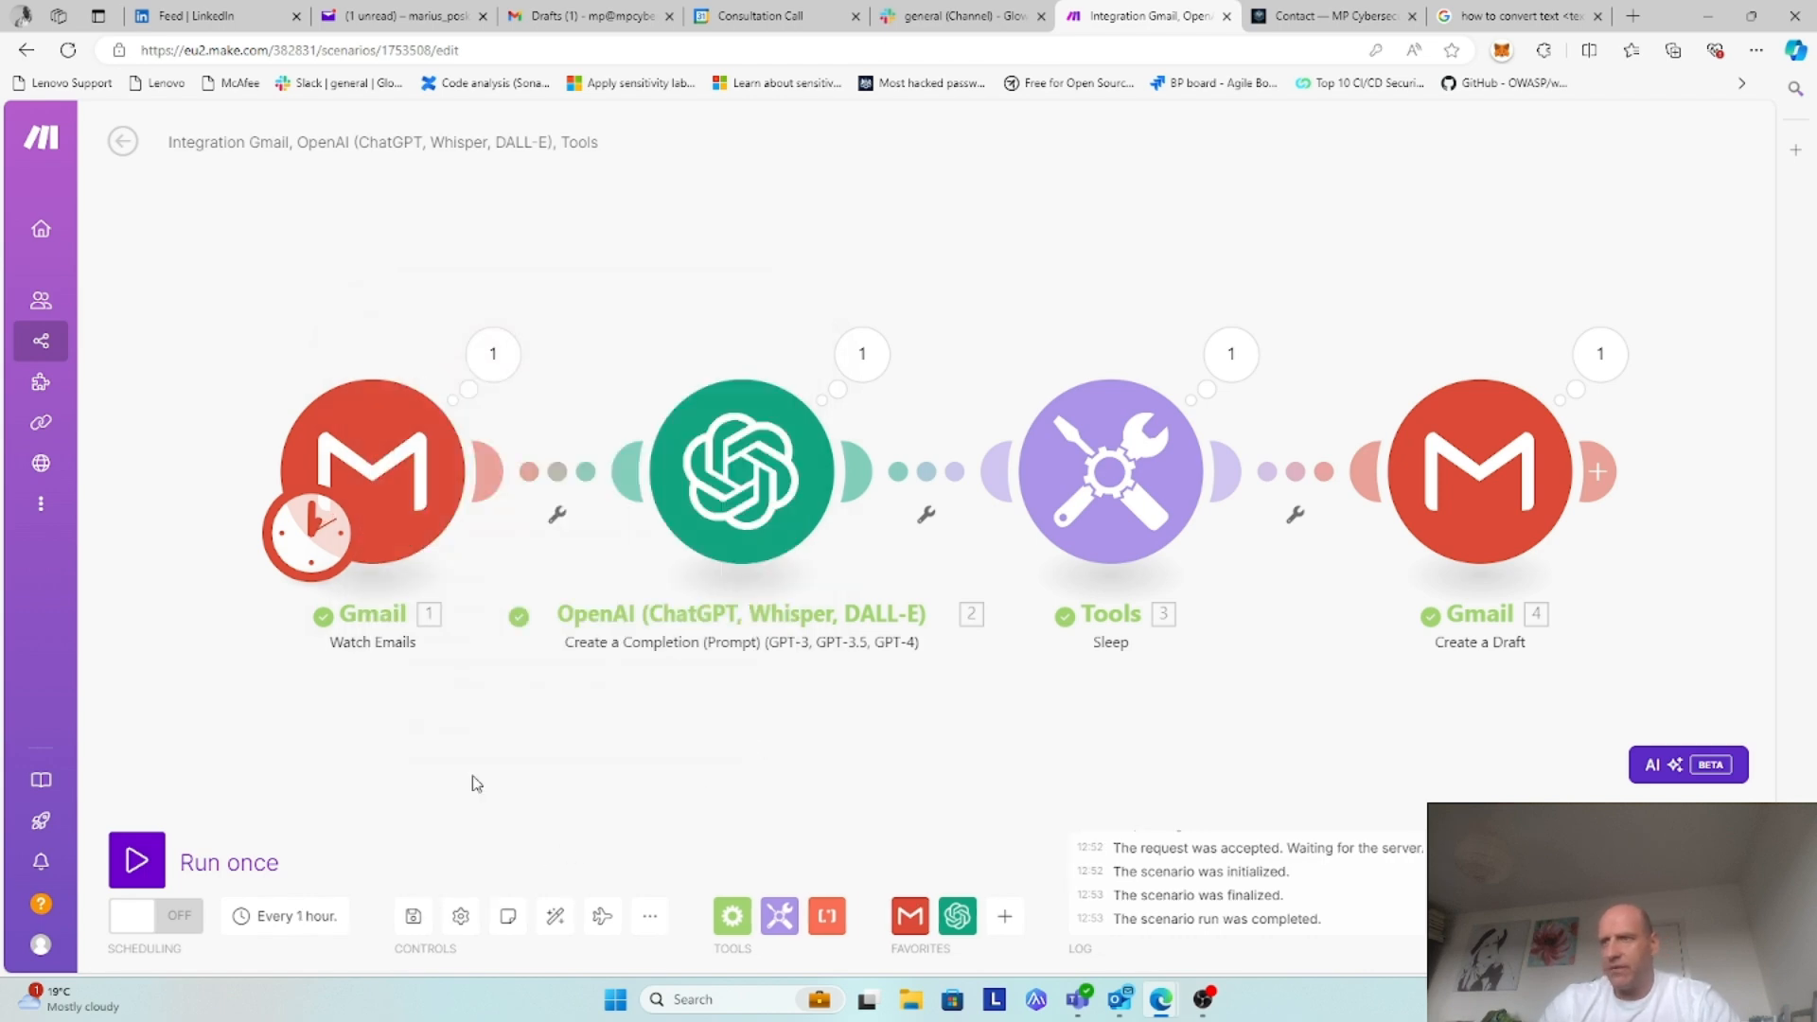
Step: Set the Gmail Watch Emails module's maximum number of results to 2 and save the scenario
click(417, 525)
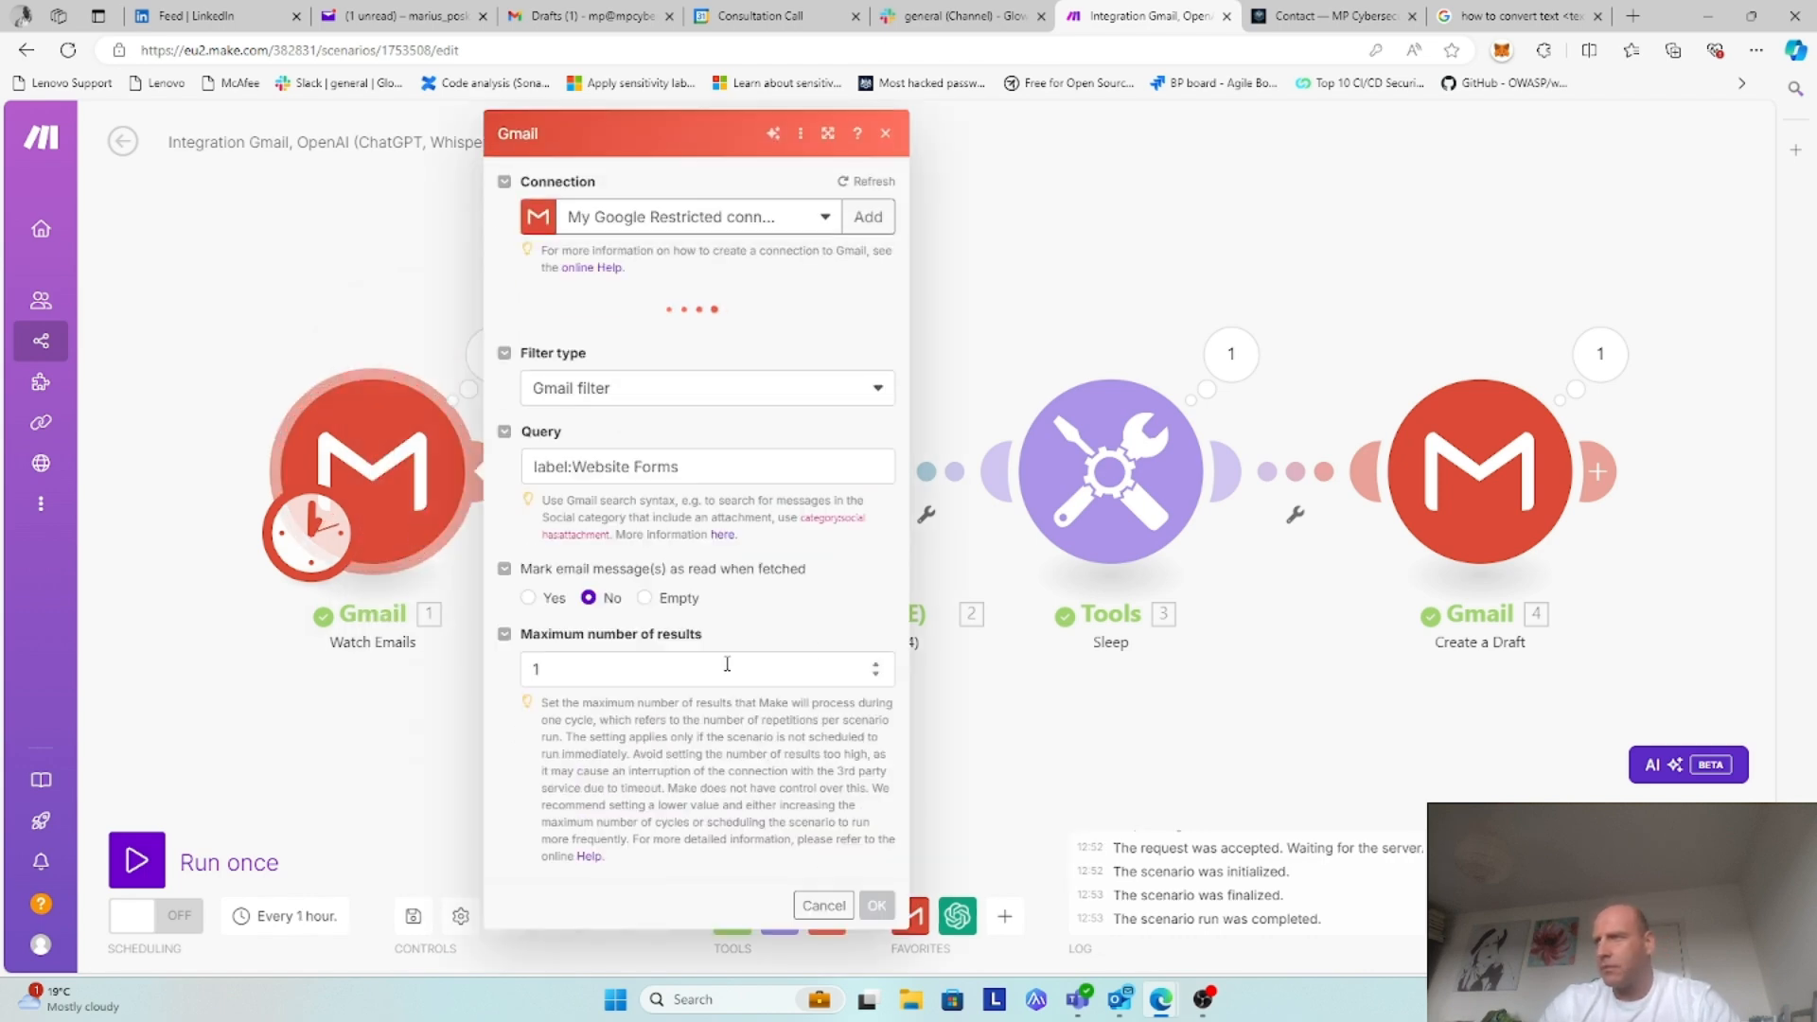
click(875, 663)
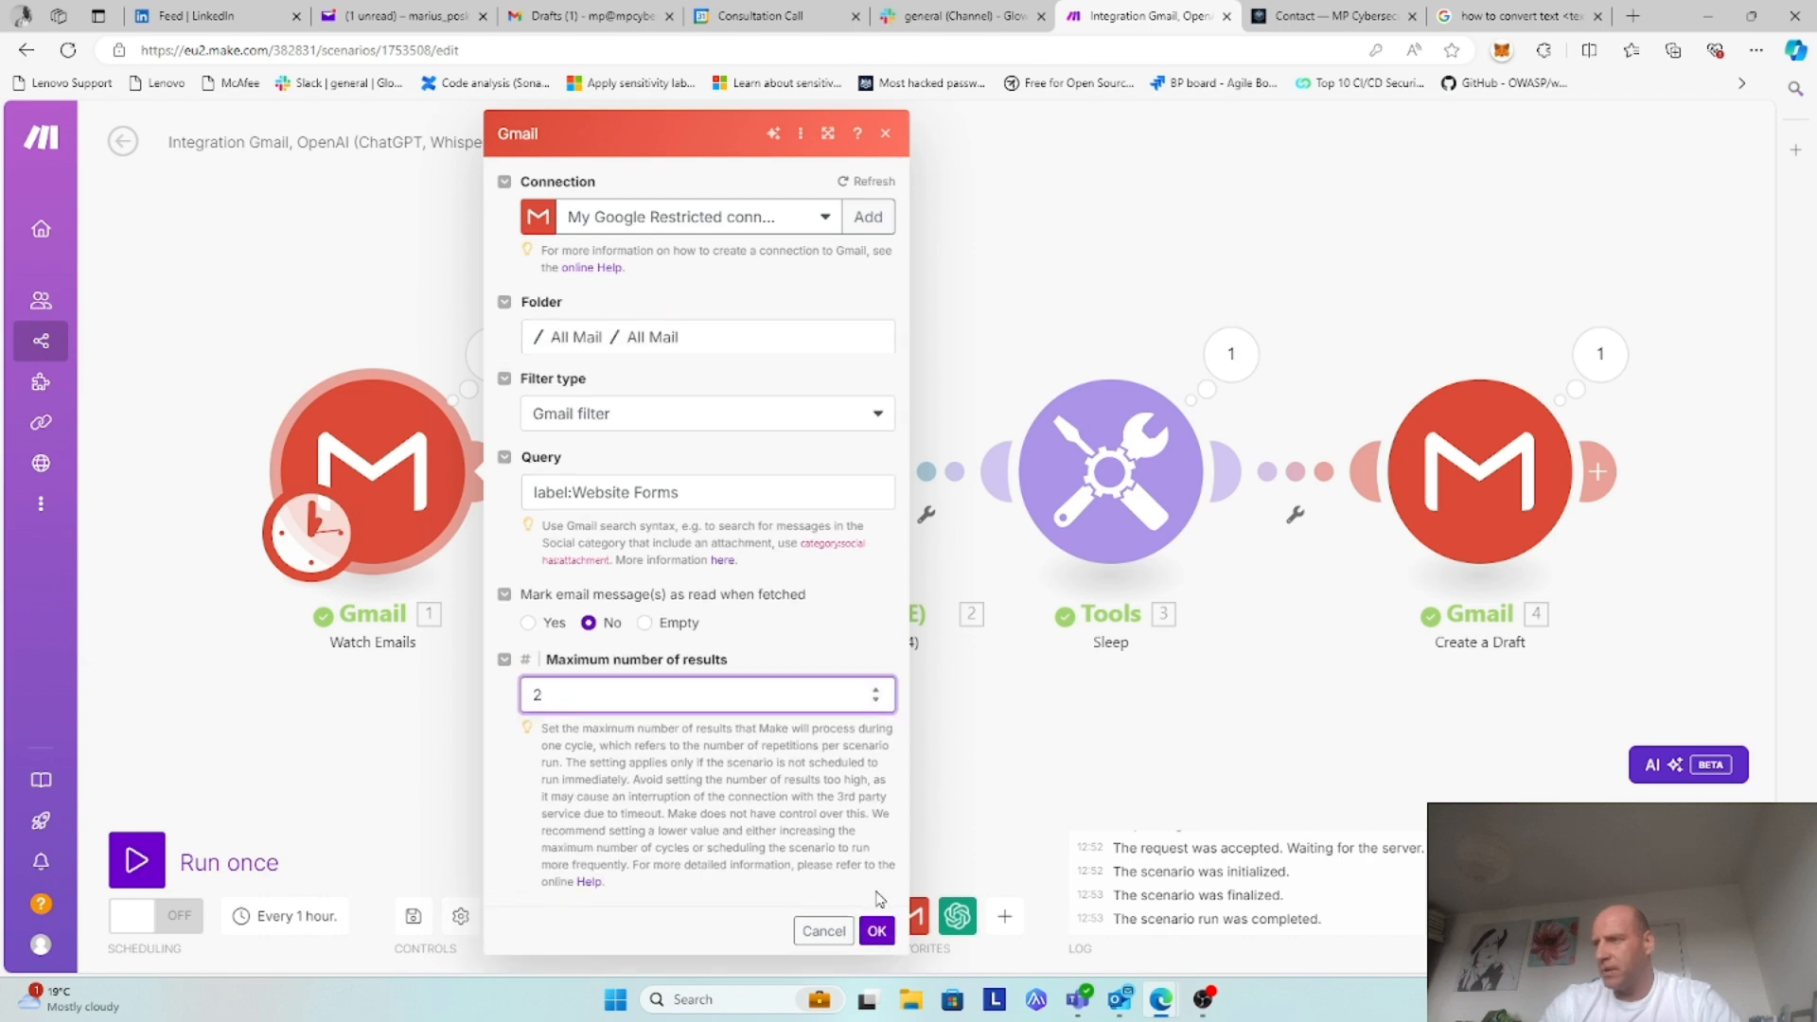
click(876, 927)
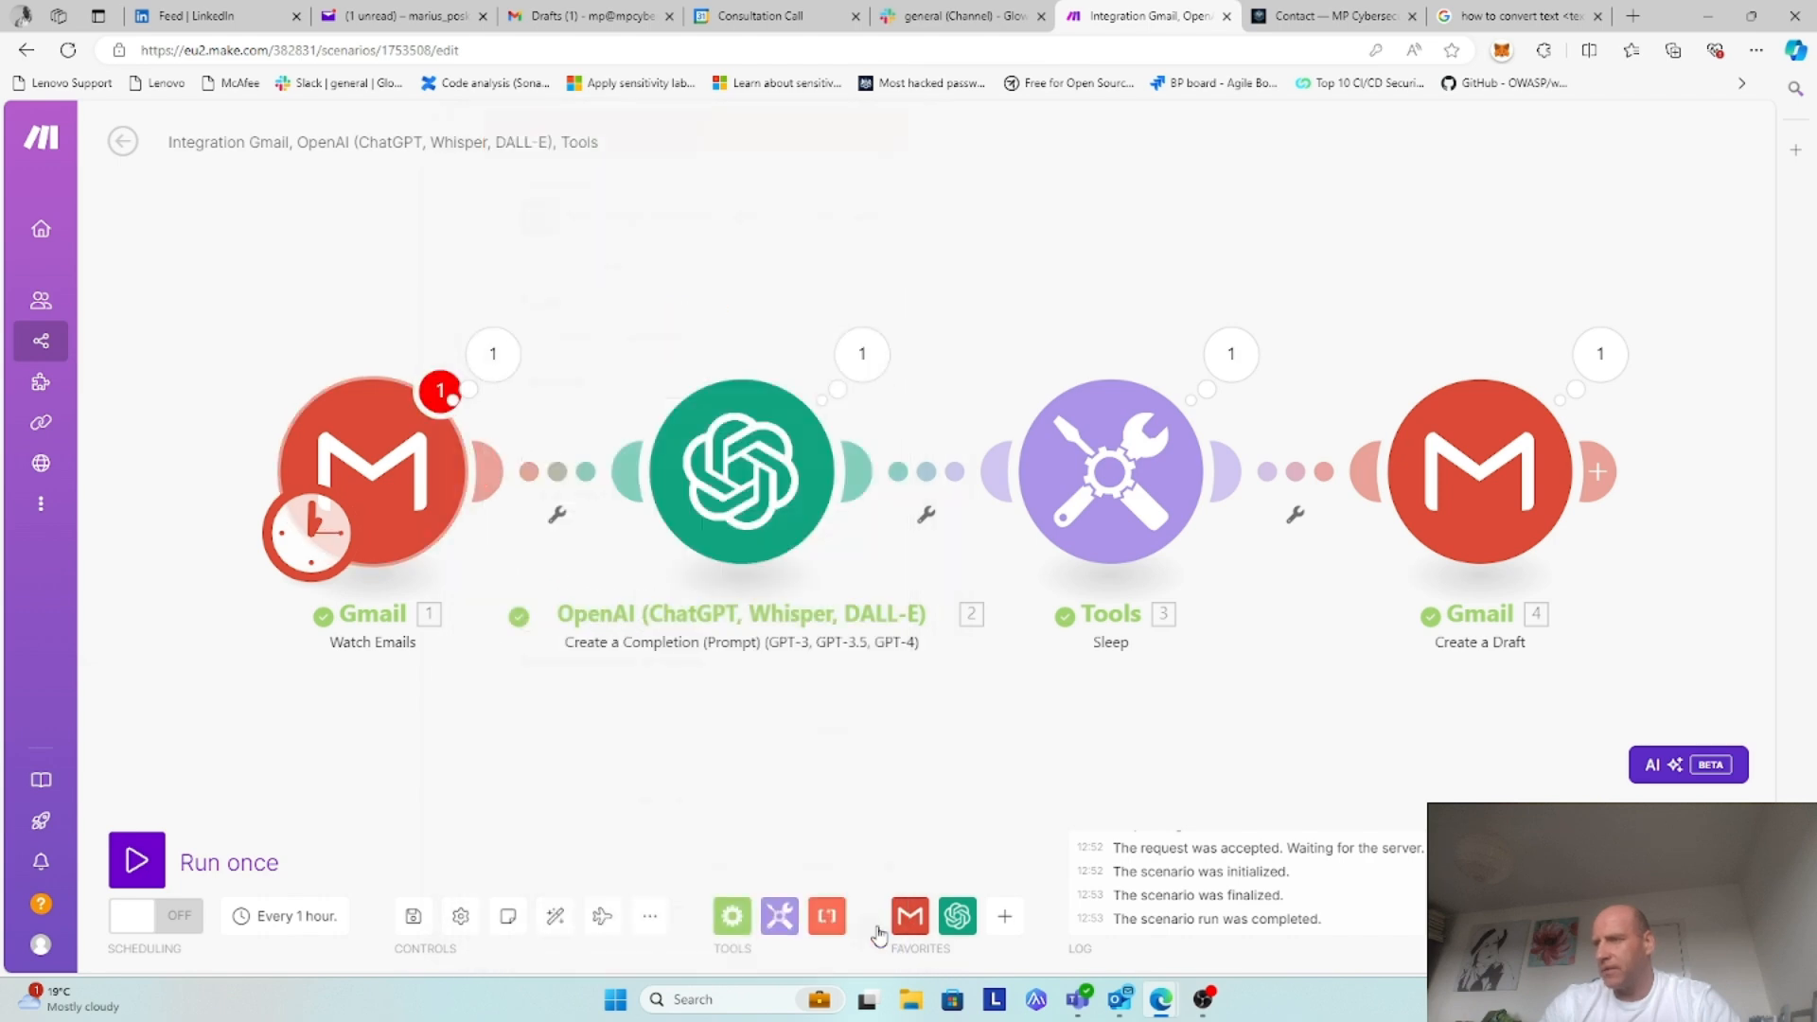
click(425, 918)
drag(594, 140, 171, 142)
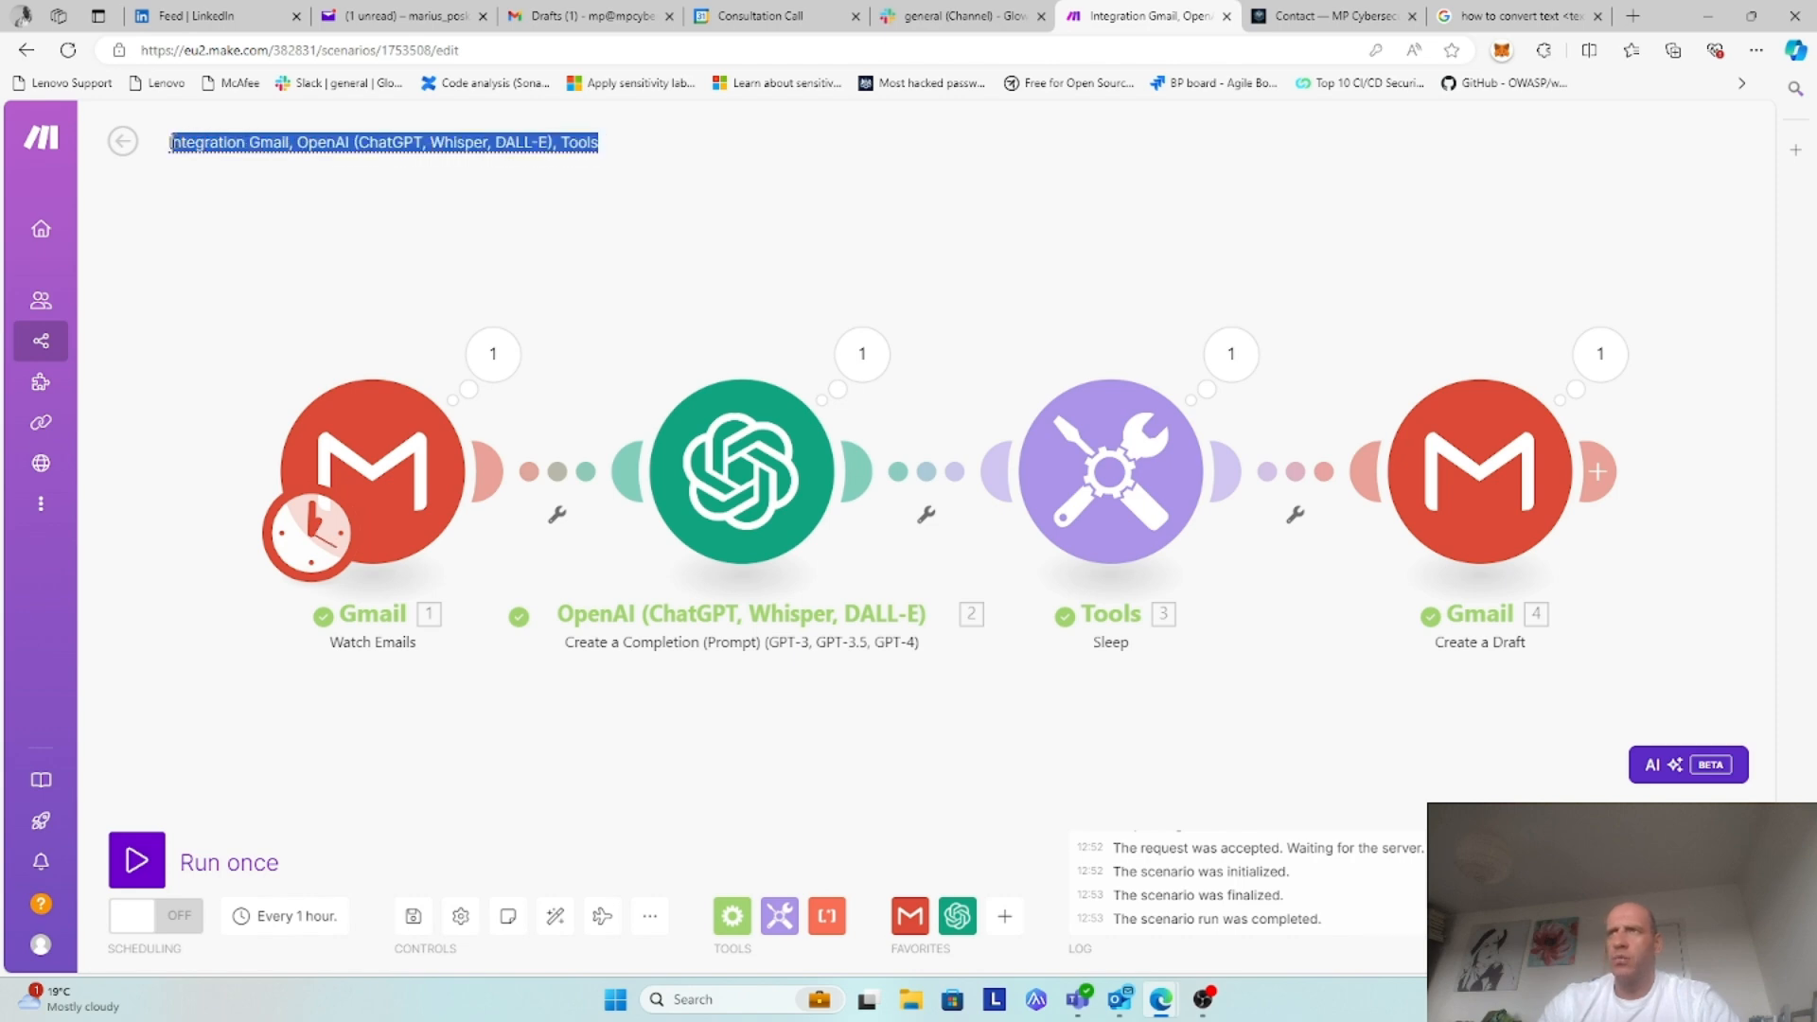
click(208, 174)
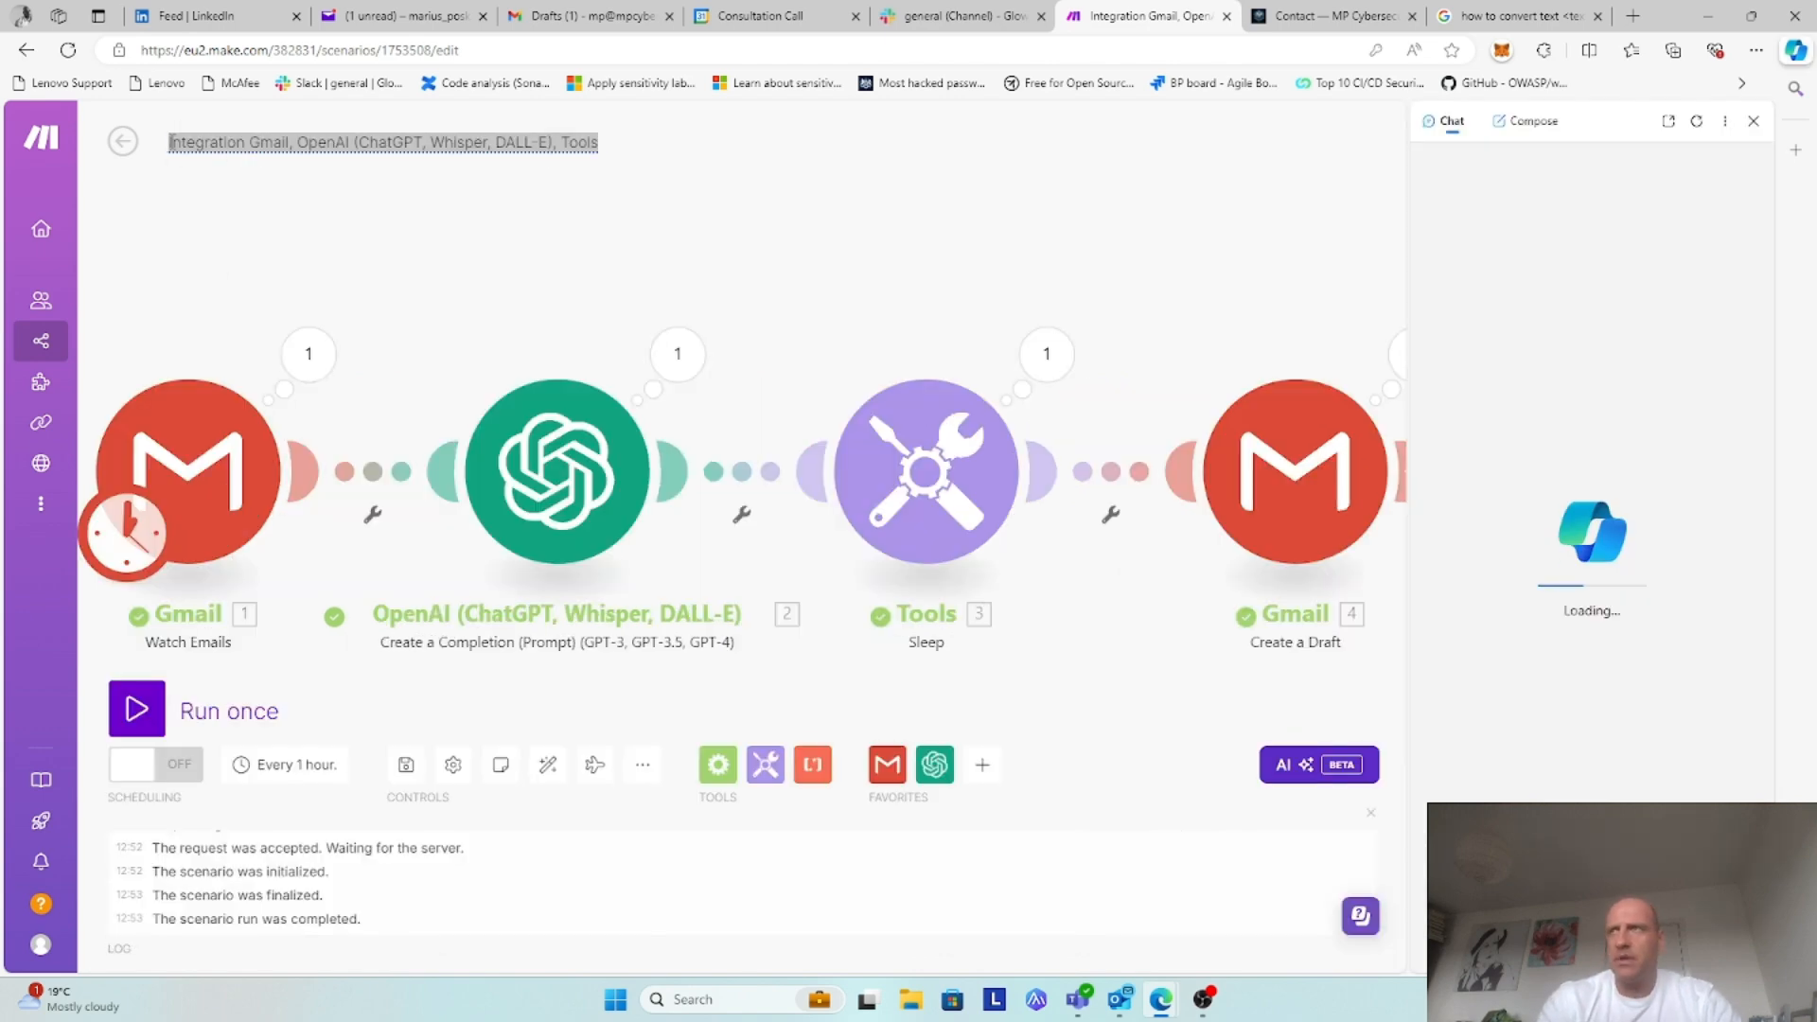
click(1751, 123)
Step: Rename the scenario as "Email Automation Engine" and save it
click(554, 141)
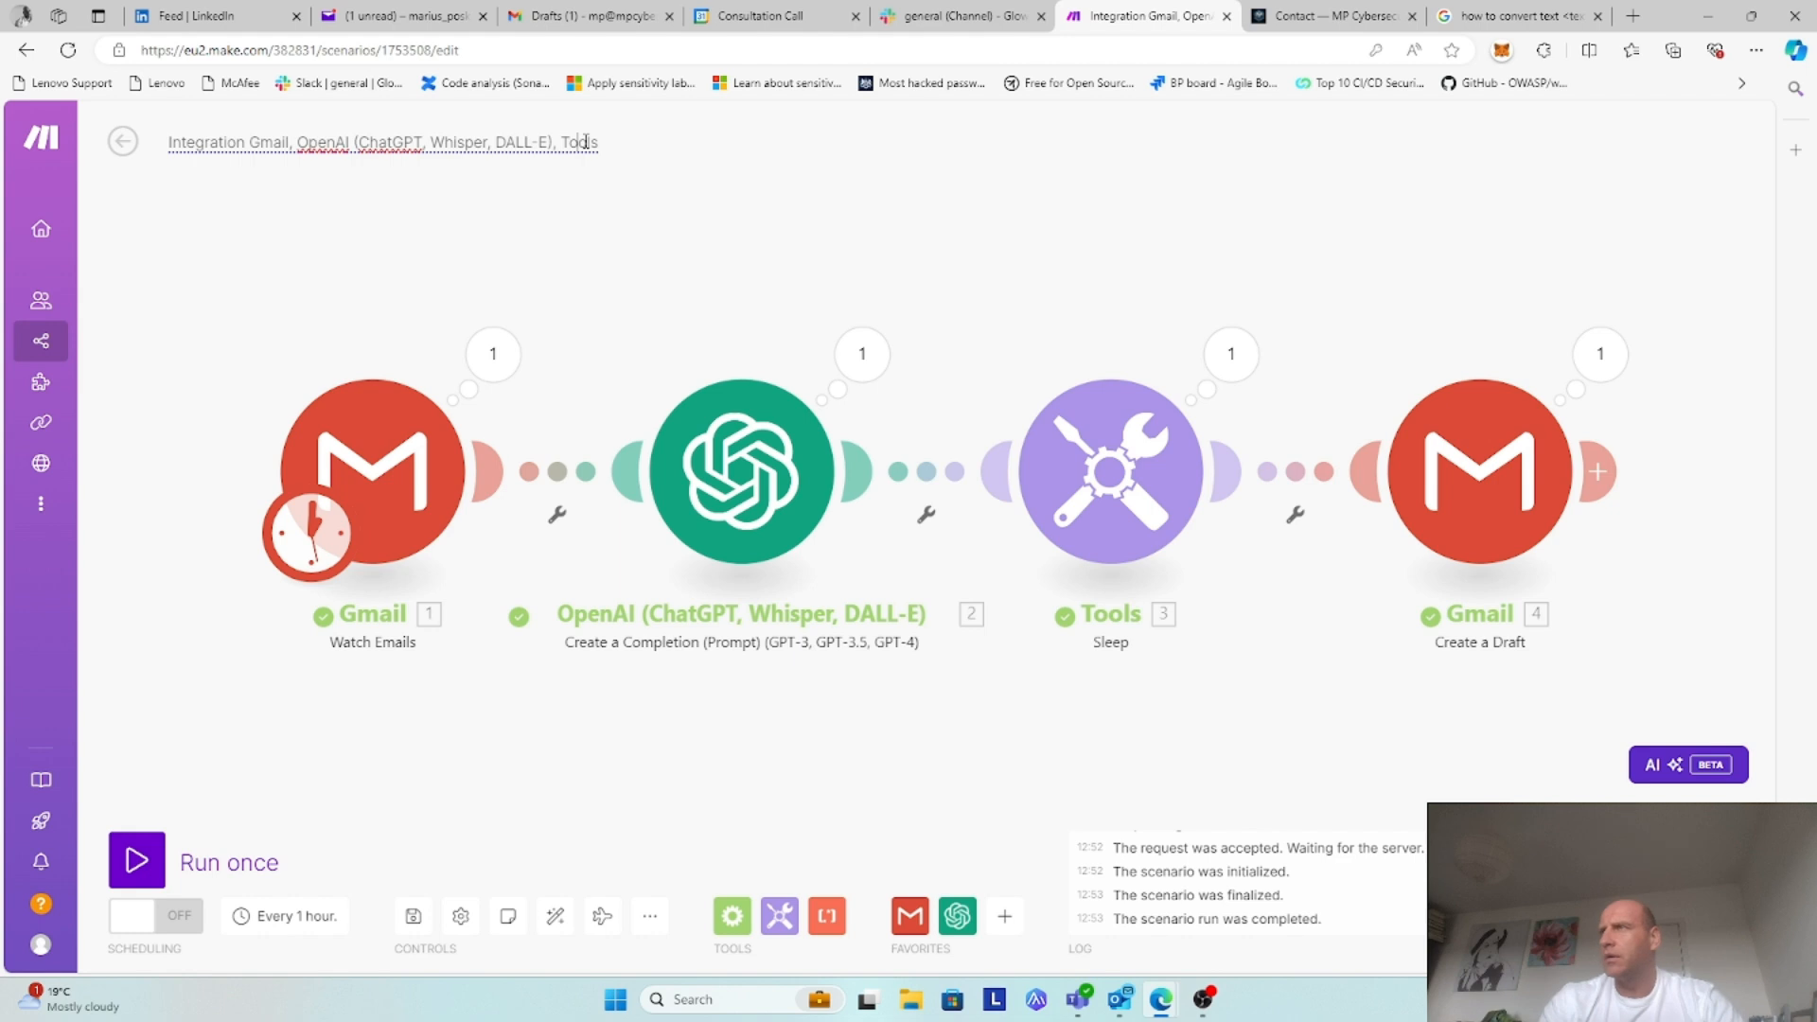
key(BackSpace)
key(BackSpace)
key(BackSpace)
key(BackSpace)
key(BackSpace)
key(BackSpace)
key(BackSpace)
key(BackSpace)
key(BackSpace)
key(BackSpace)
key(BackSpace)
key(BackSpace)
key(BackSpace)
key(BackSpace)
key(BackSpace)
key(BackSpace)
key(BackSpace)
key(BackSpace)
key(BackSpace)
key(BackSpace)
key(BackSpace)
key(BackSpace)
key(BackSpace)
key(BackSpace)
key(BackSpace)
key(BackSpace)
key(BackSpace)
key(BackSpace)
key(BackSpace)
key(BackSpace)
key(BackSpace)
key(BackSpace)
key(BackSpace)
key(BackSpace)
key(BackSpace)
key(BackSpace)
text(Ema)
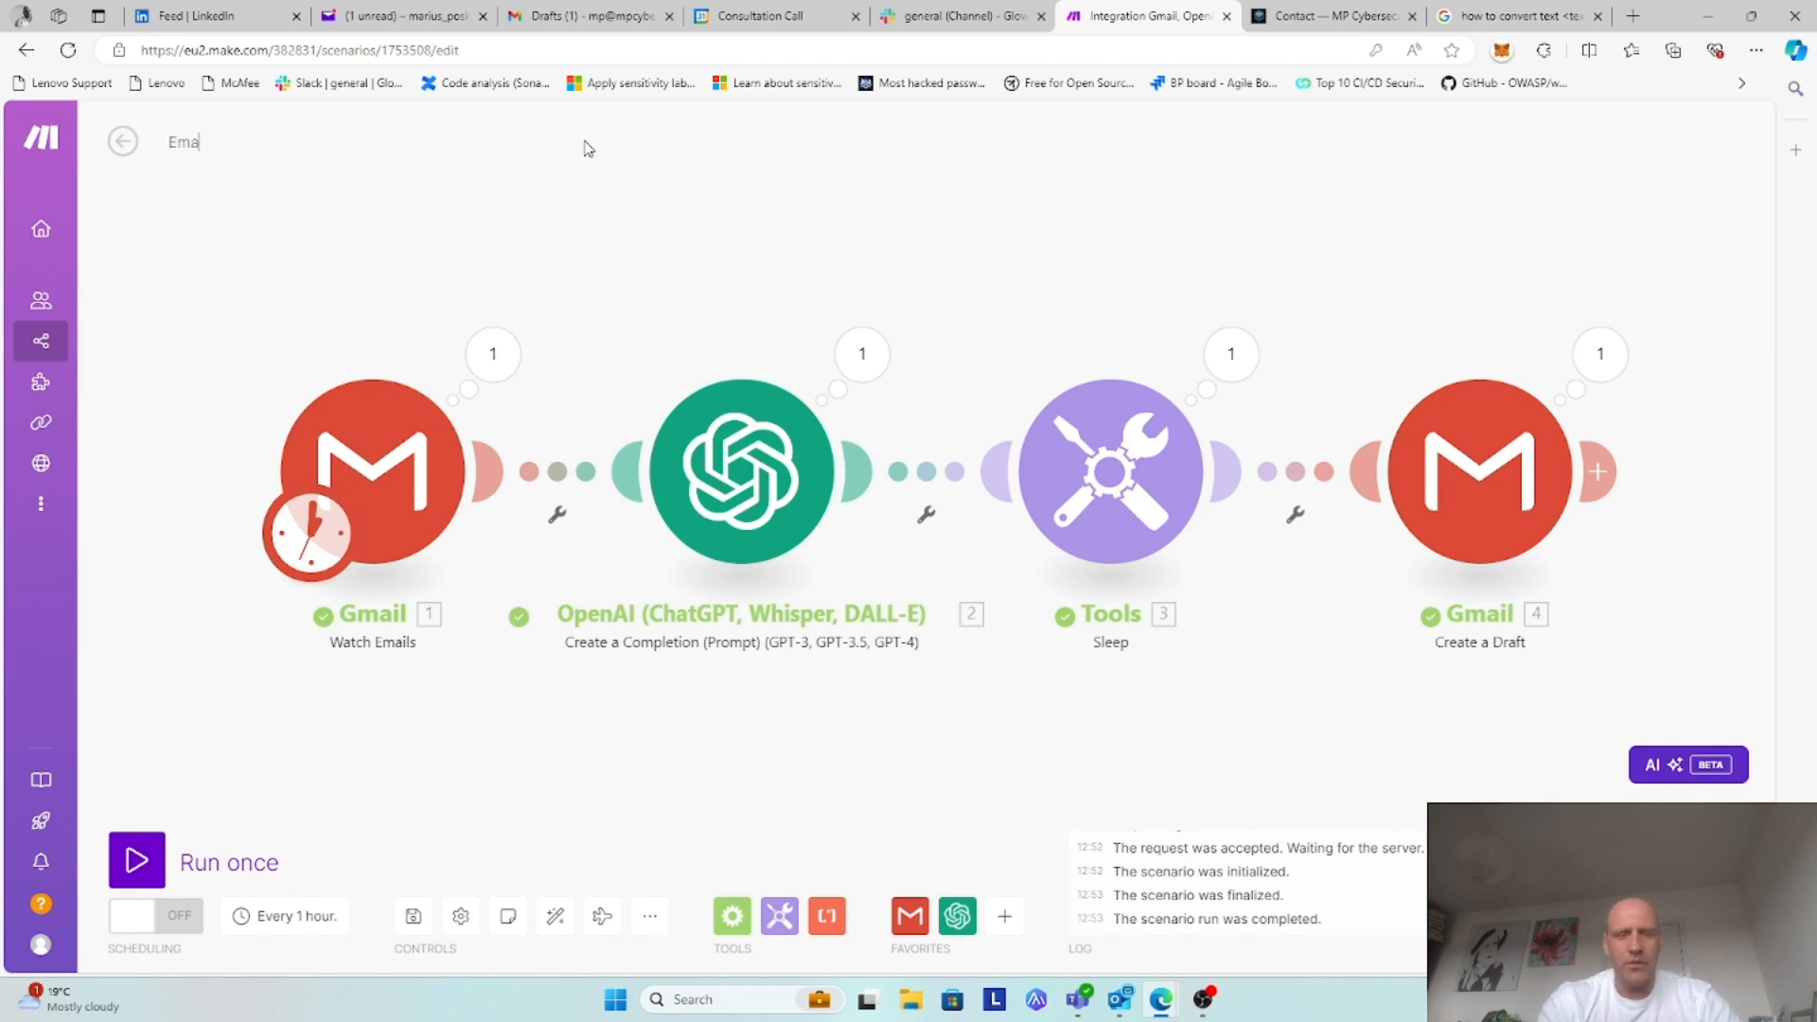
text(il Autoamtion)
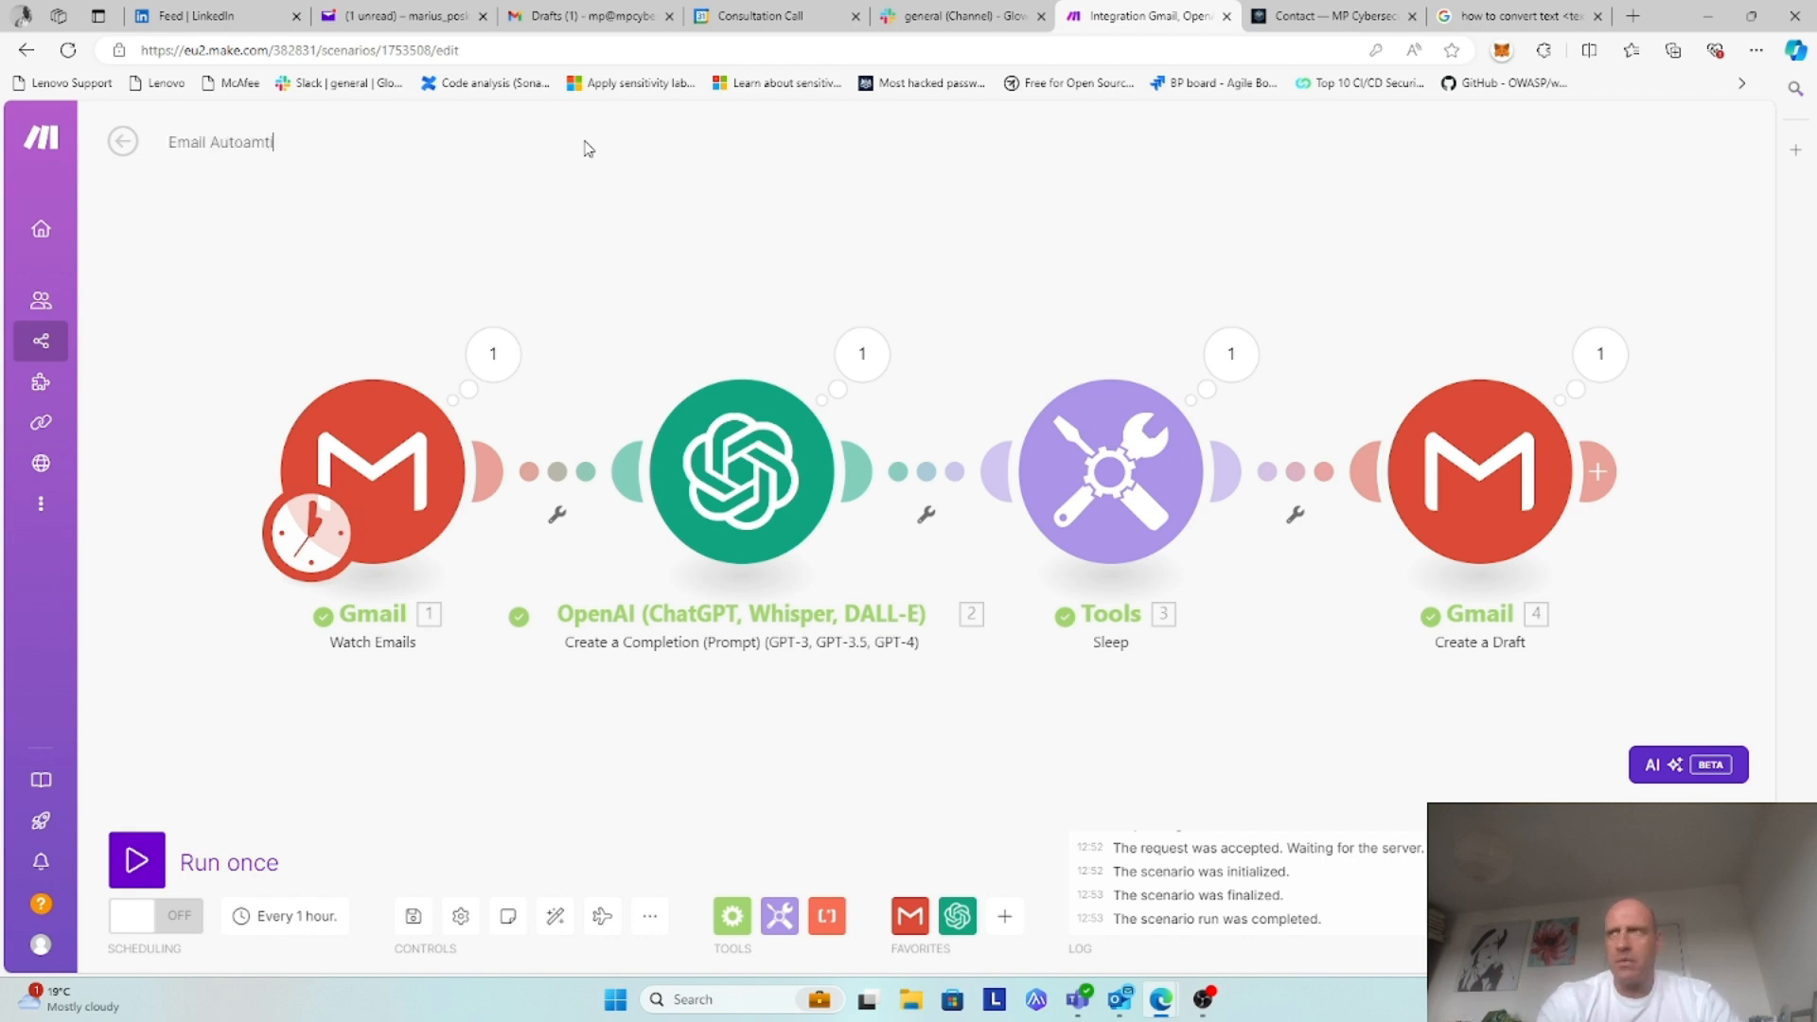
key(BackSpace)
key(BackSpace)
key(BackSpace)
key(BackSpace)
key(BackSpace)
key(BackSpace)
key(BackSpace)
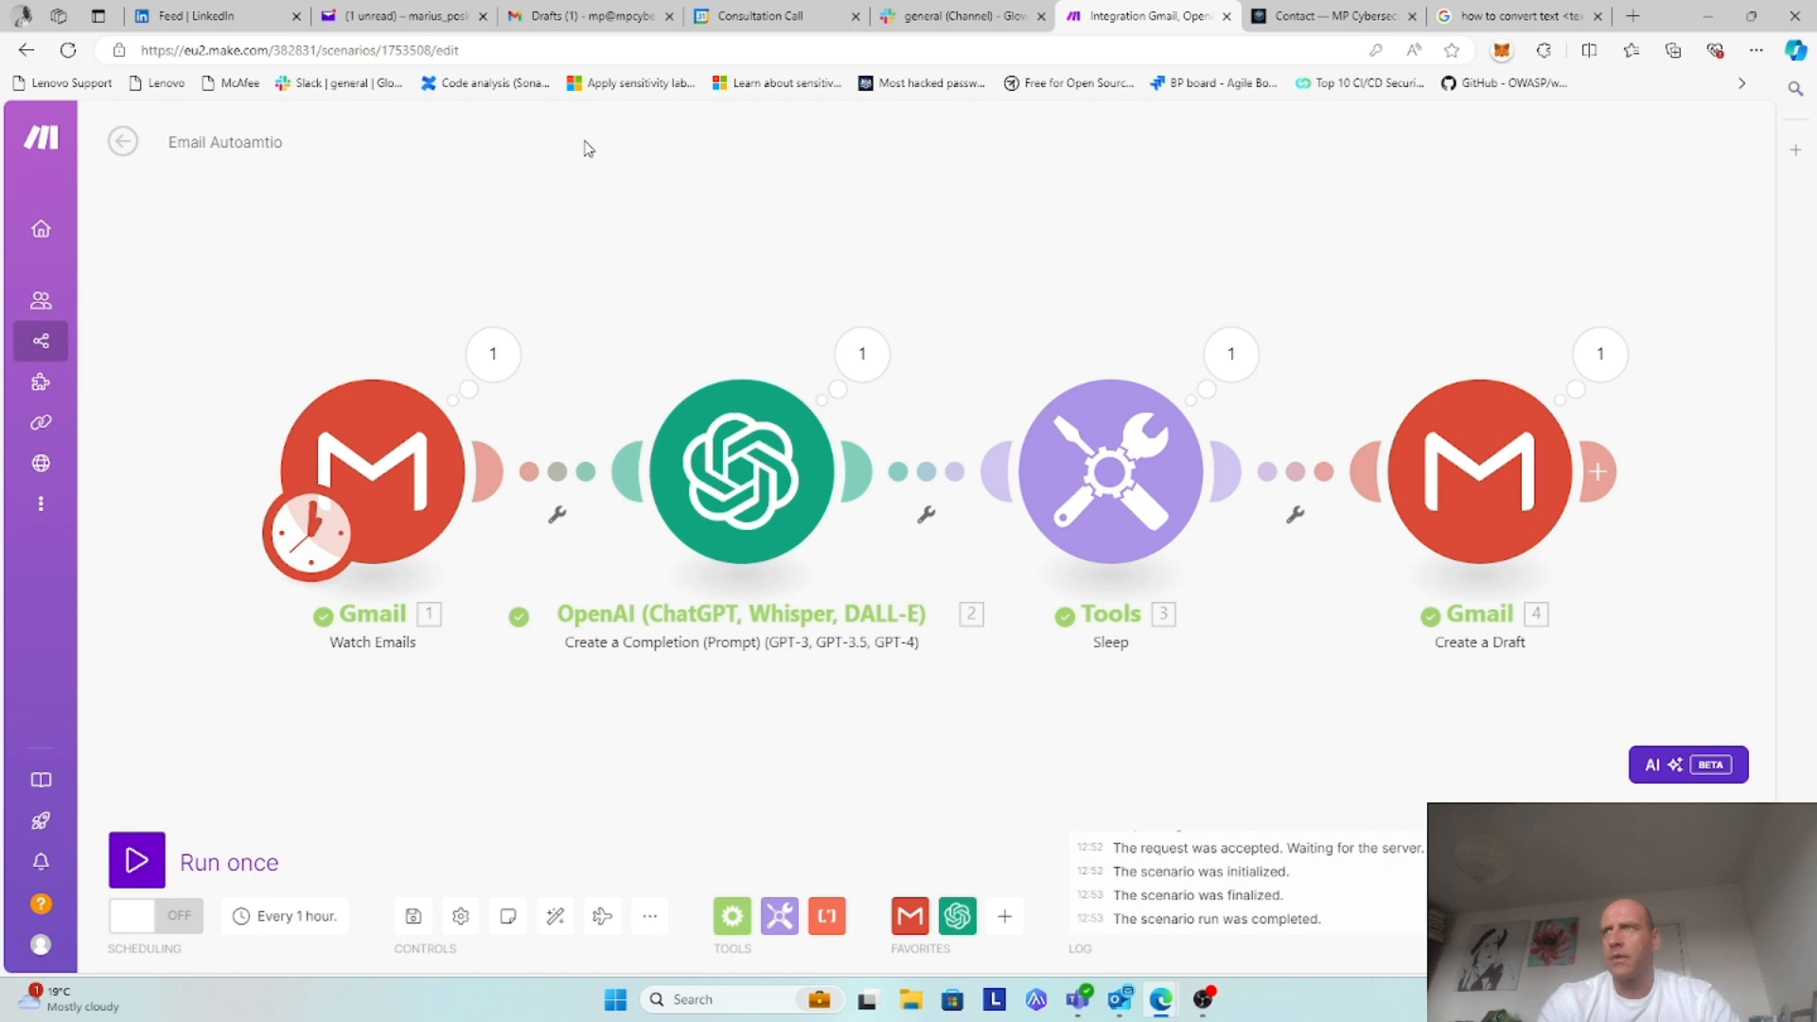
text(mation Engine)
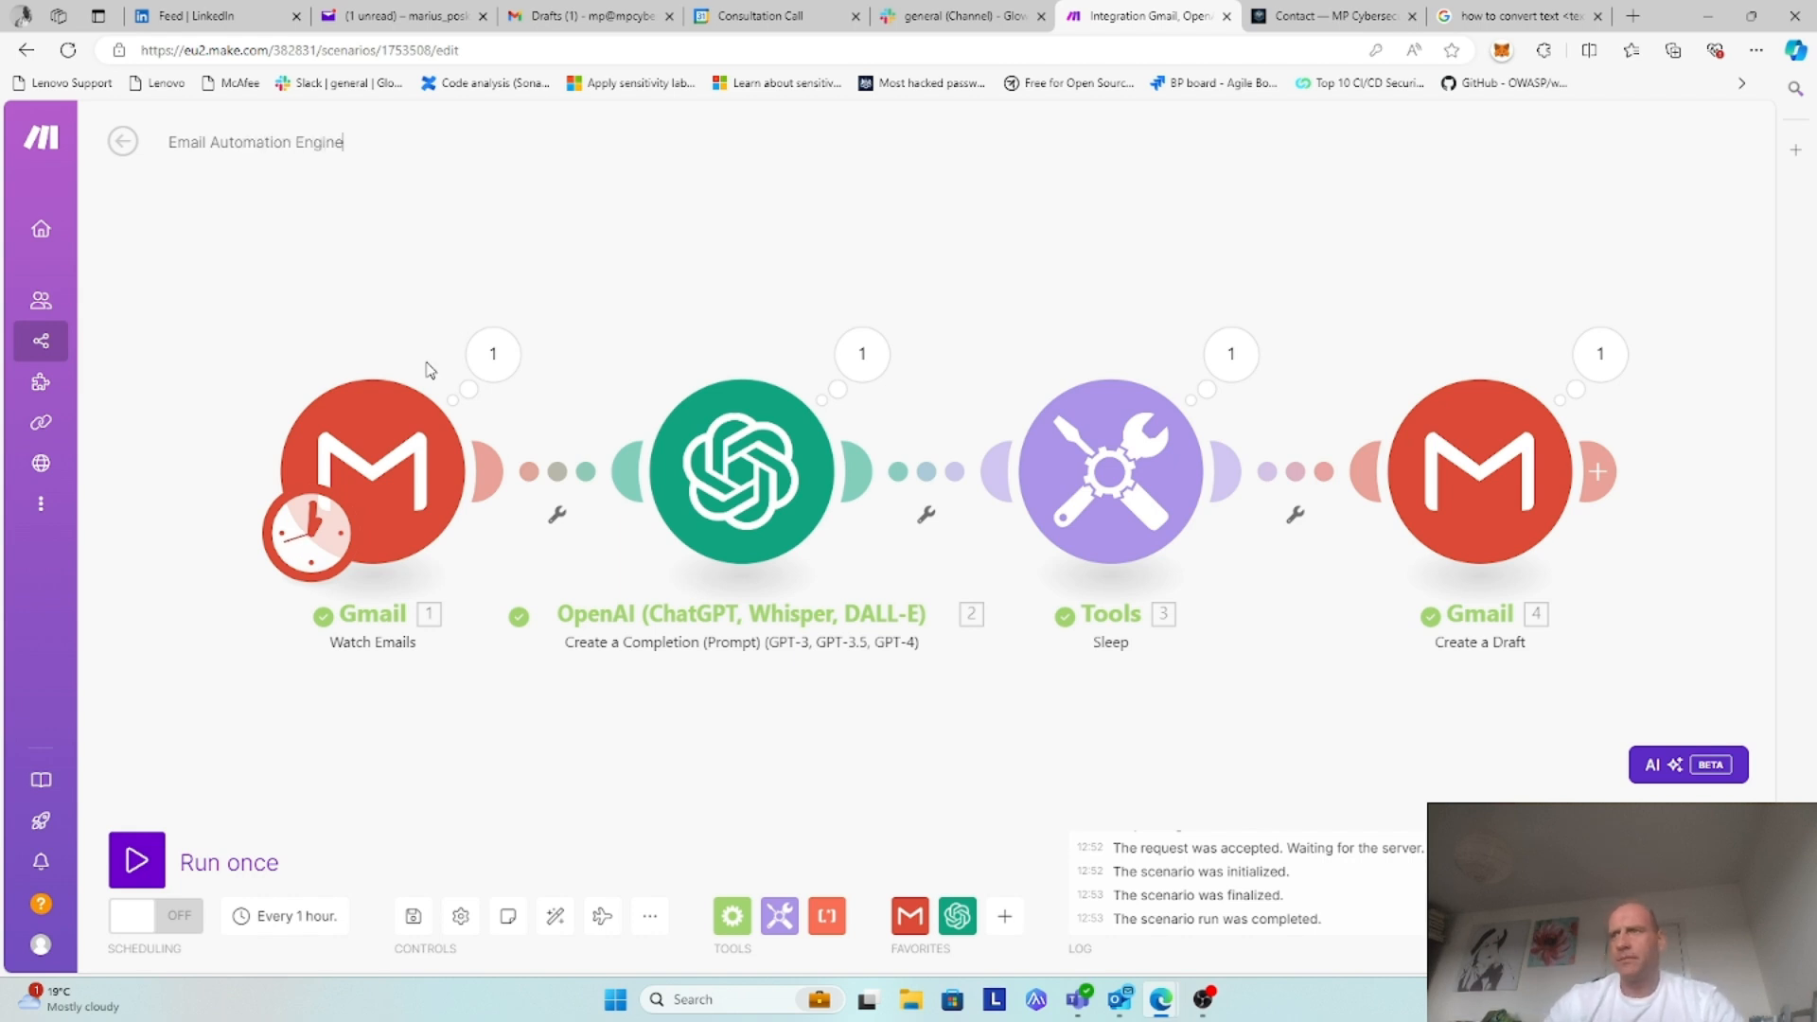
click(412, 916)
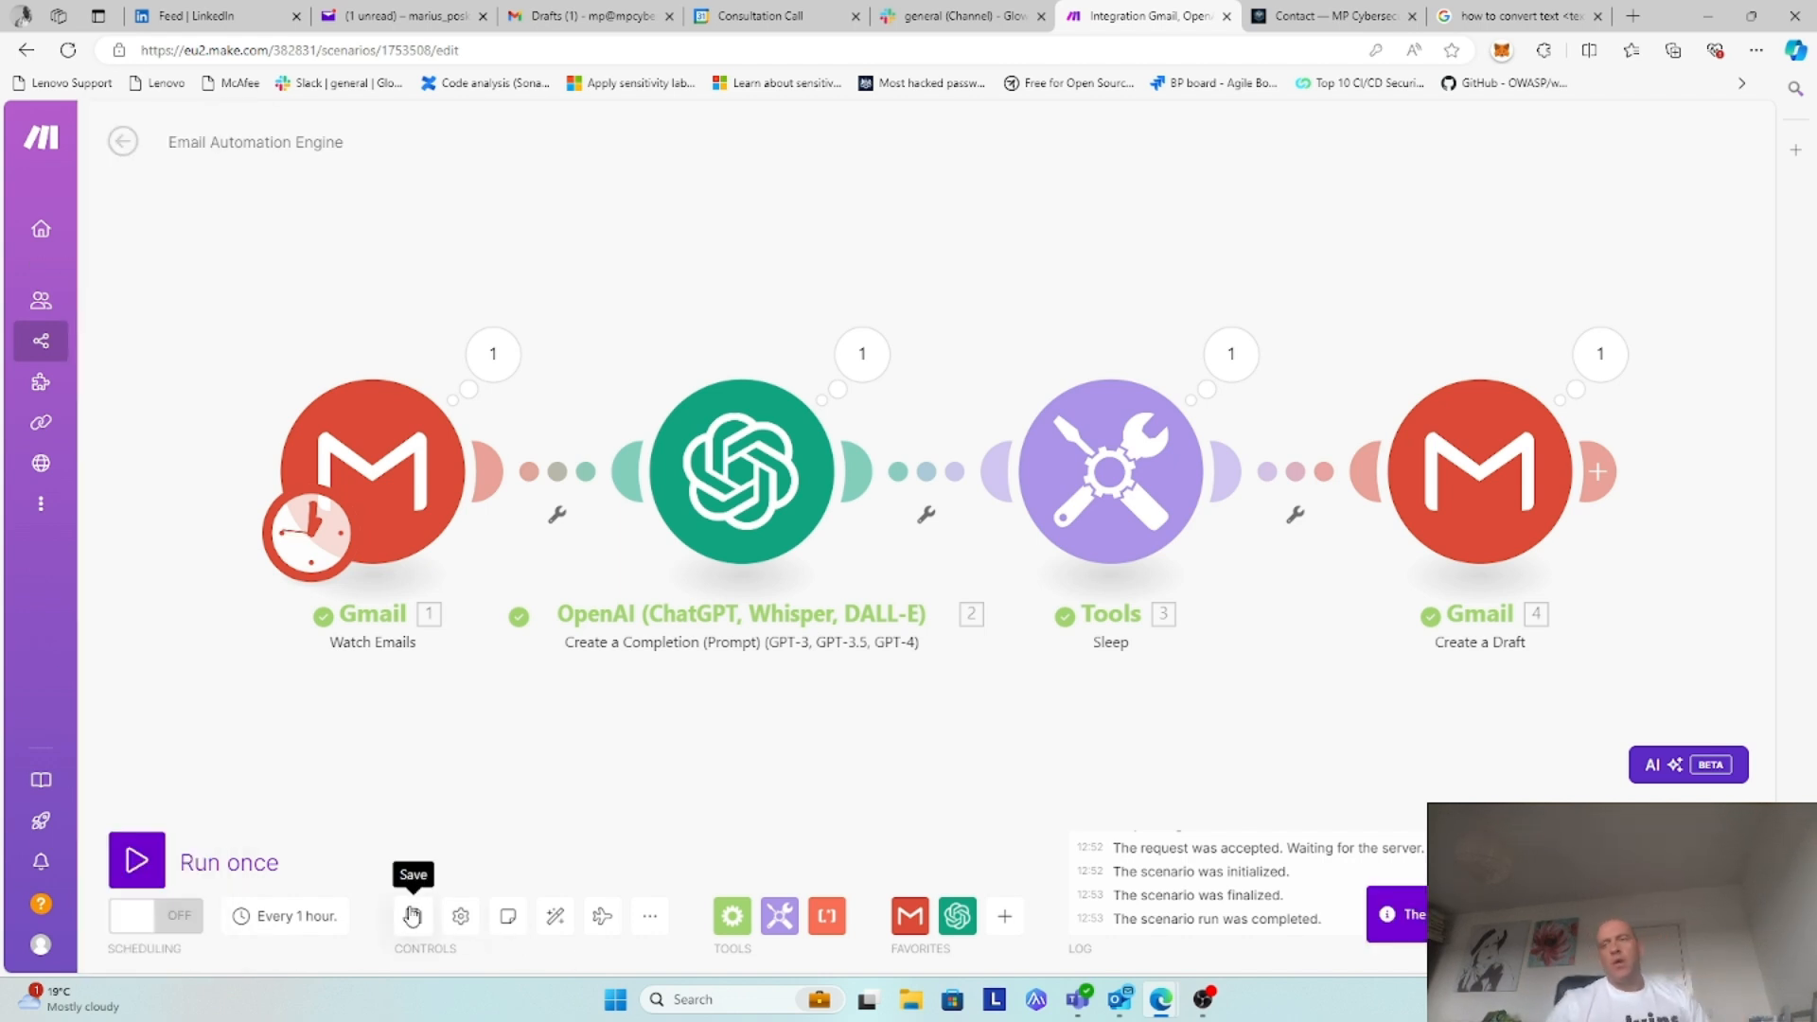